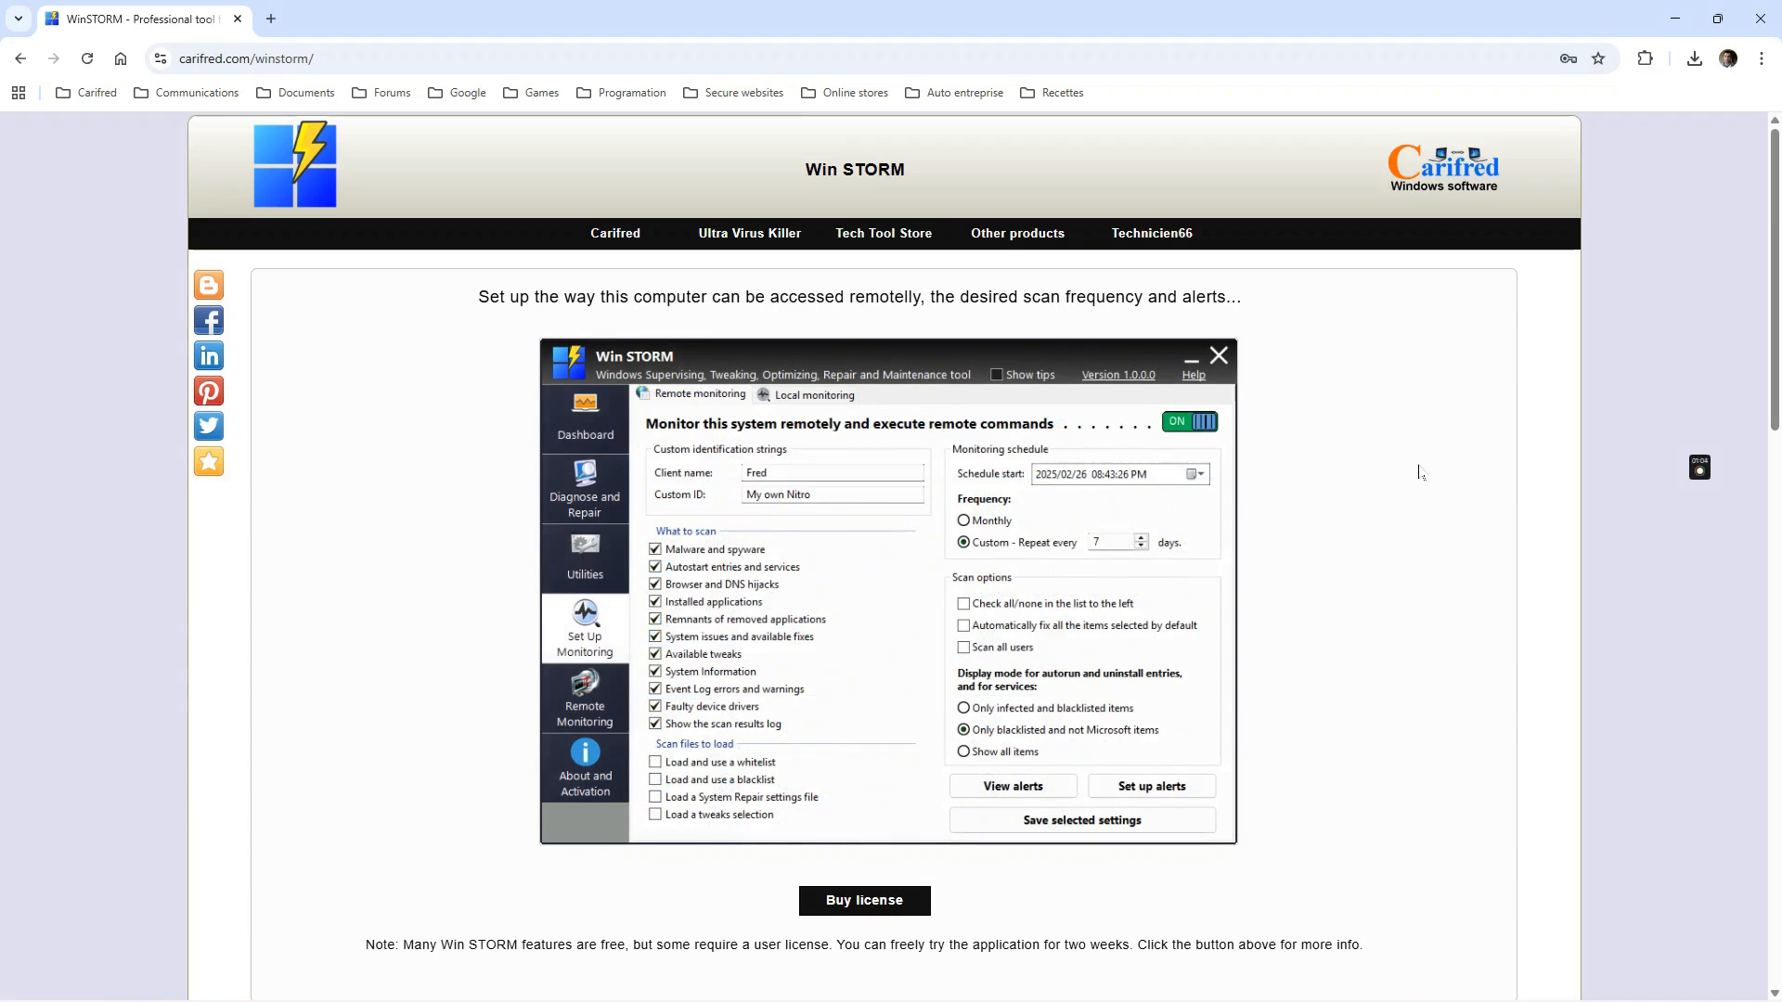
Step: Download WinSTORM.exe from the carifred.com page, launch the installer, and minimize Chrome
{"action": "left_click", "coordinate": [367, 56]}
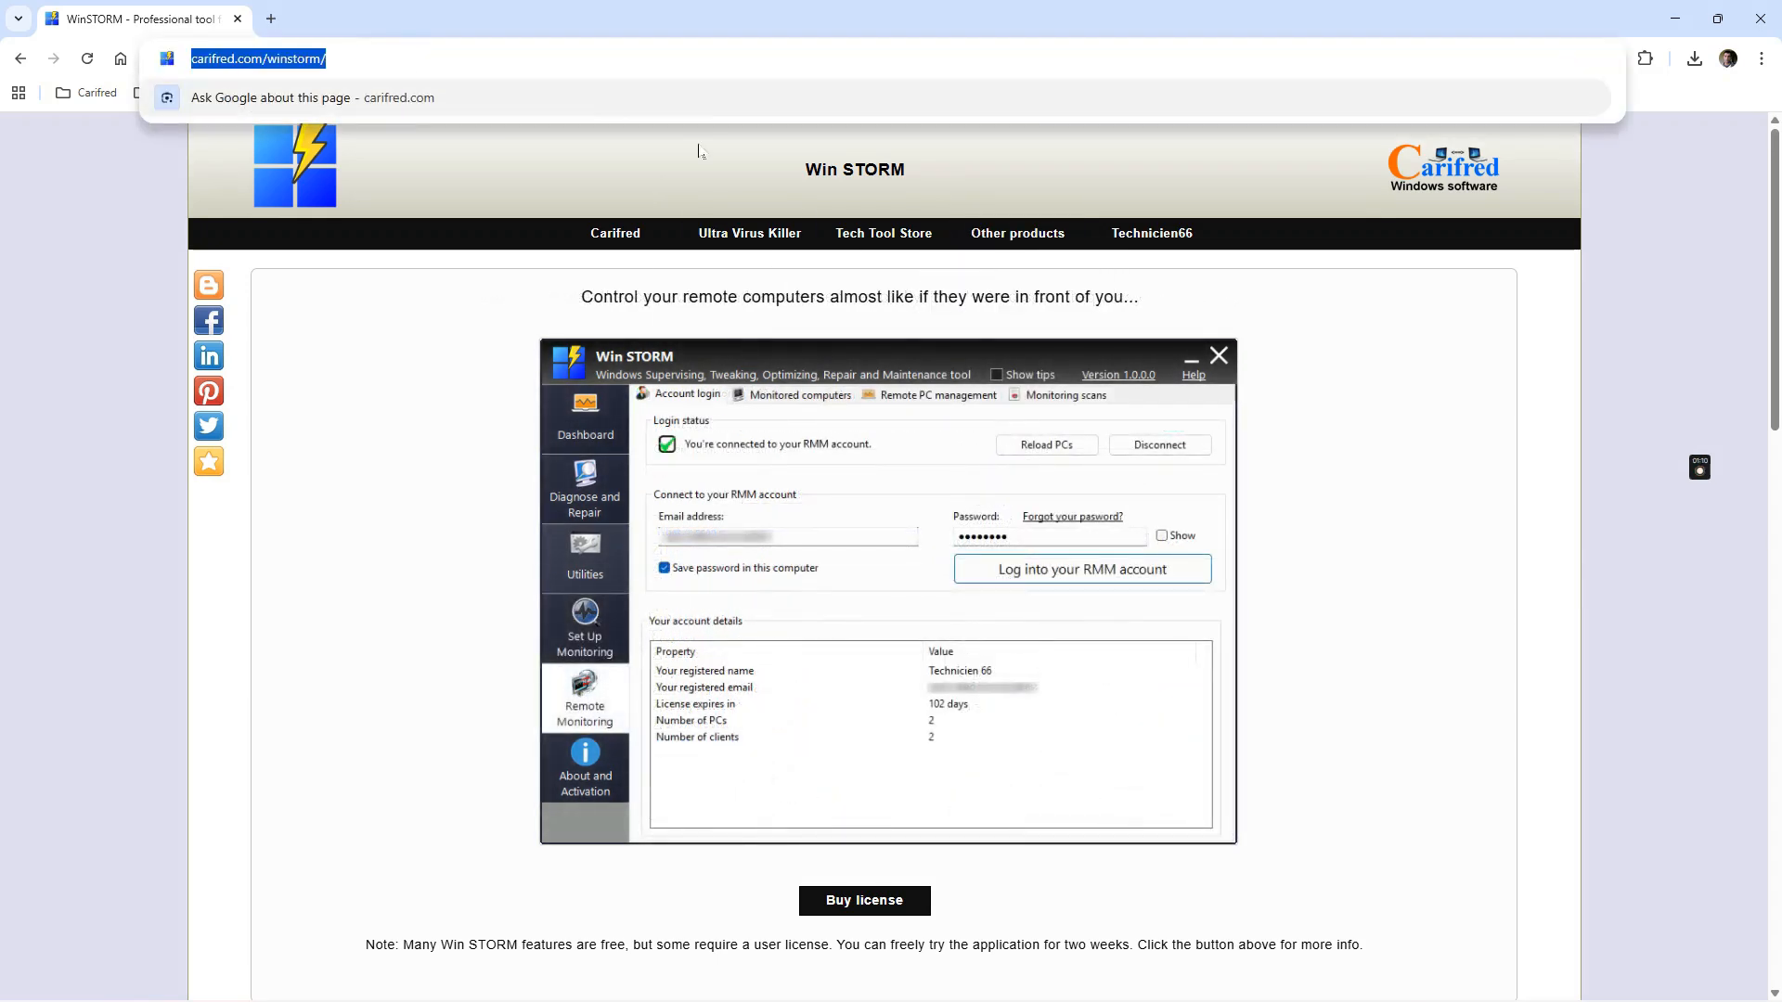
{"action": "scroll", "coordinate": [1197, 684], "scroll_direction": "down", "scroll_amount": 4}
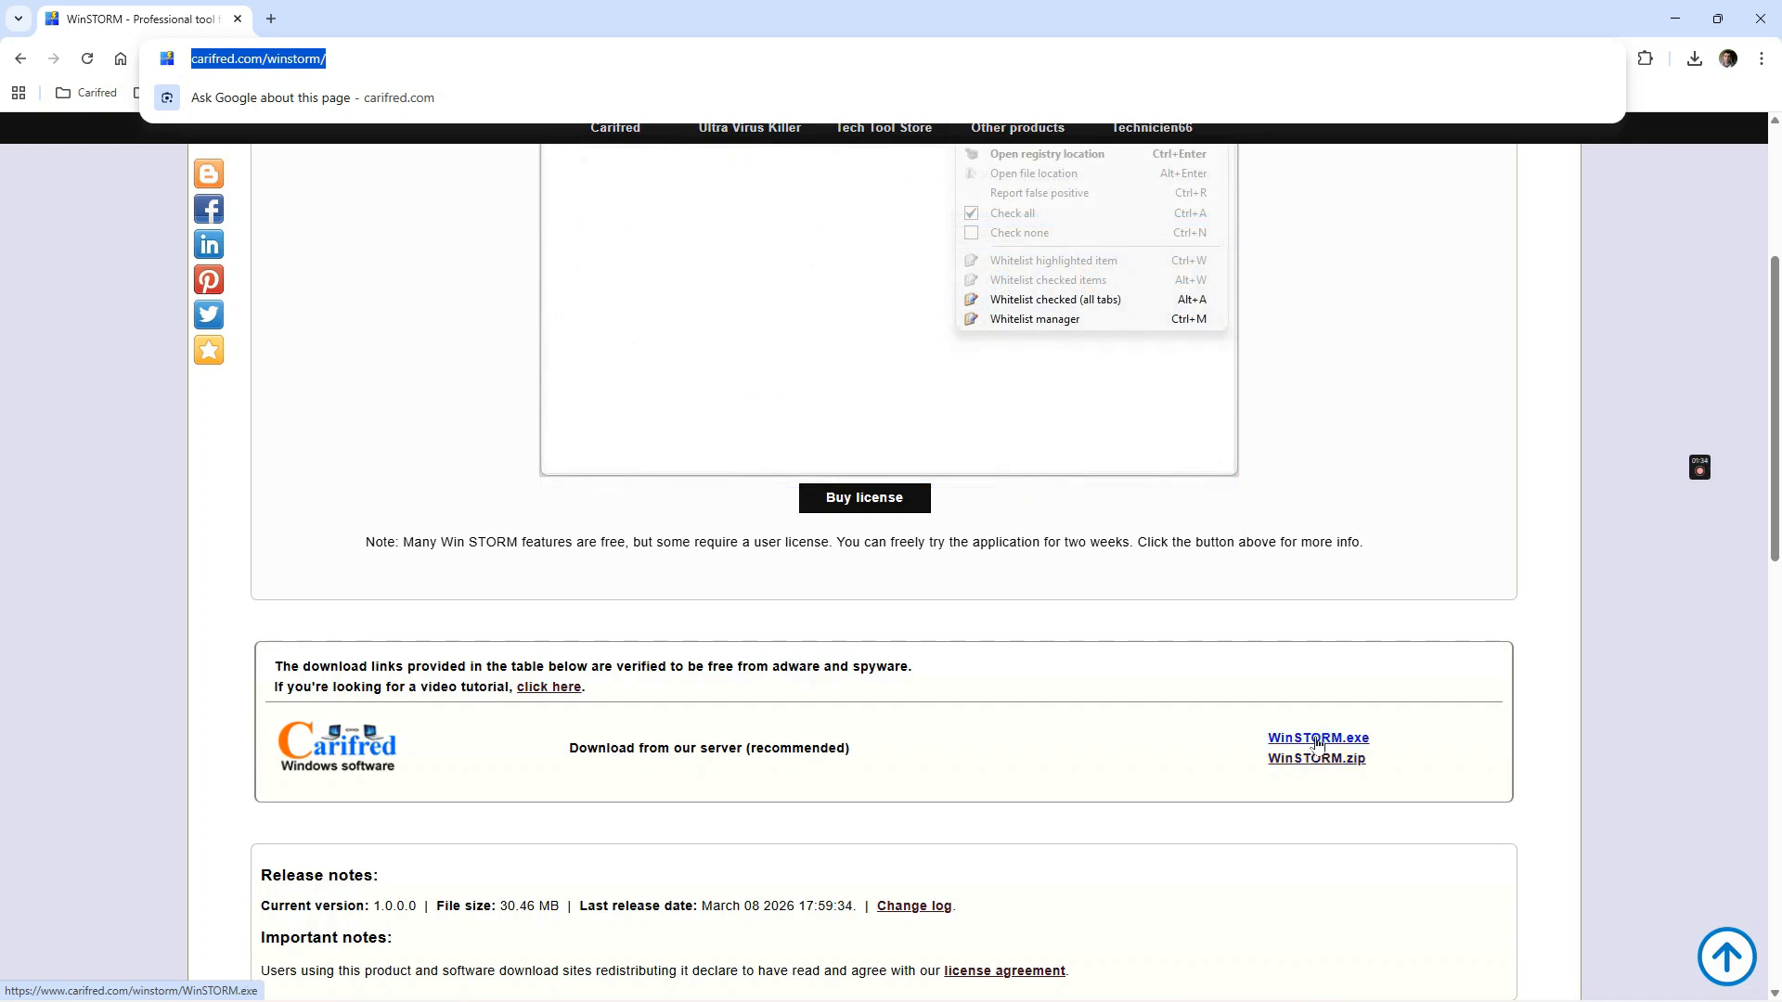
{"action": "left_click", "coordinate": [1317, 740]}
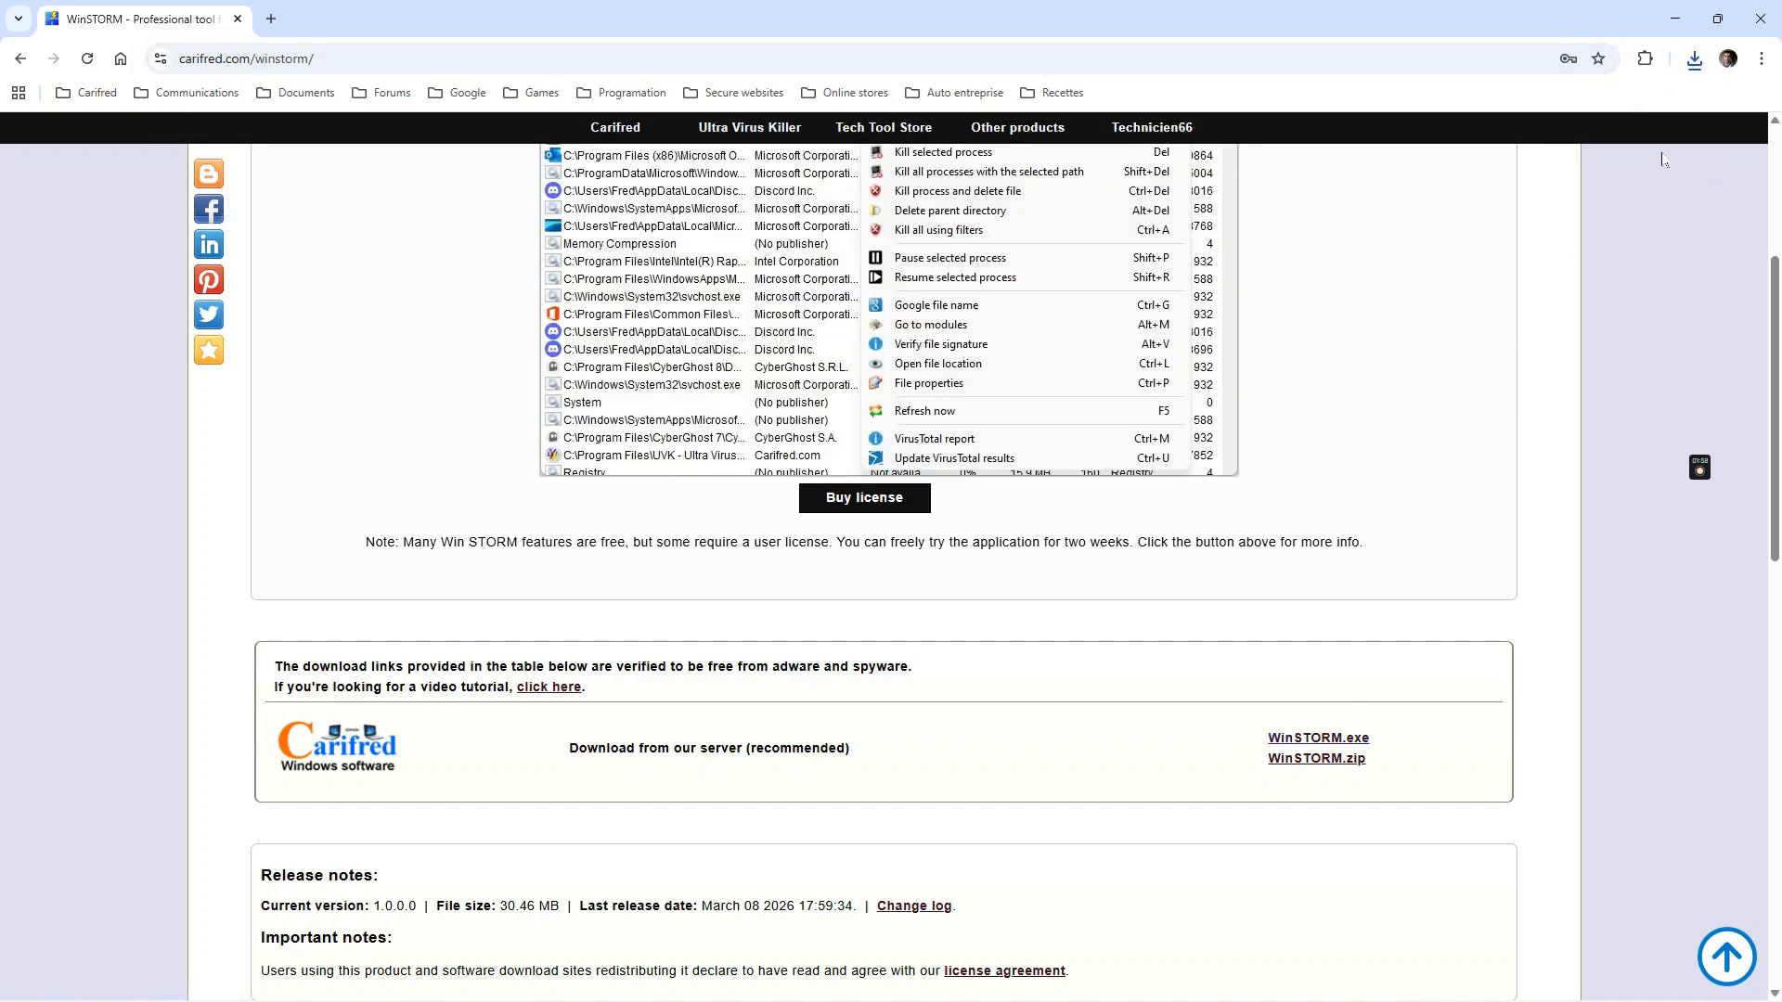
{"action": "left_click", "coordinate": [1691, 63]}
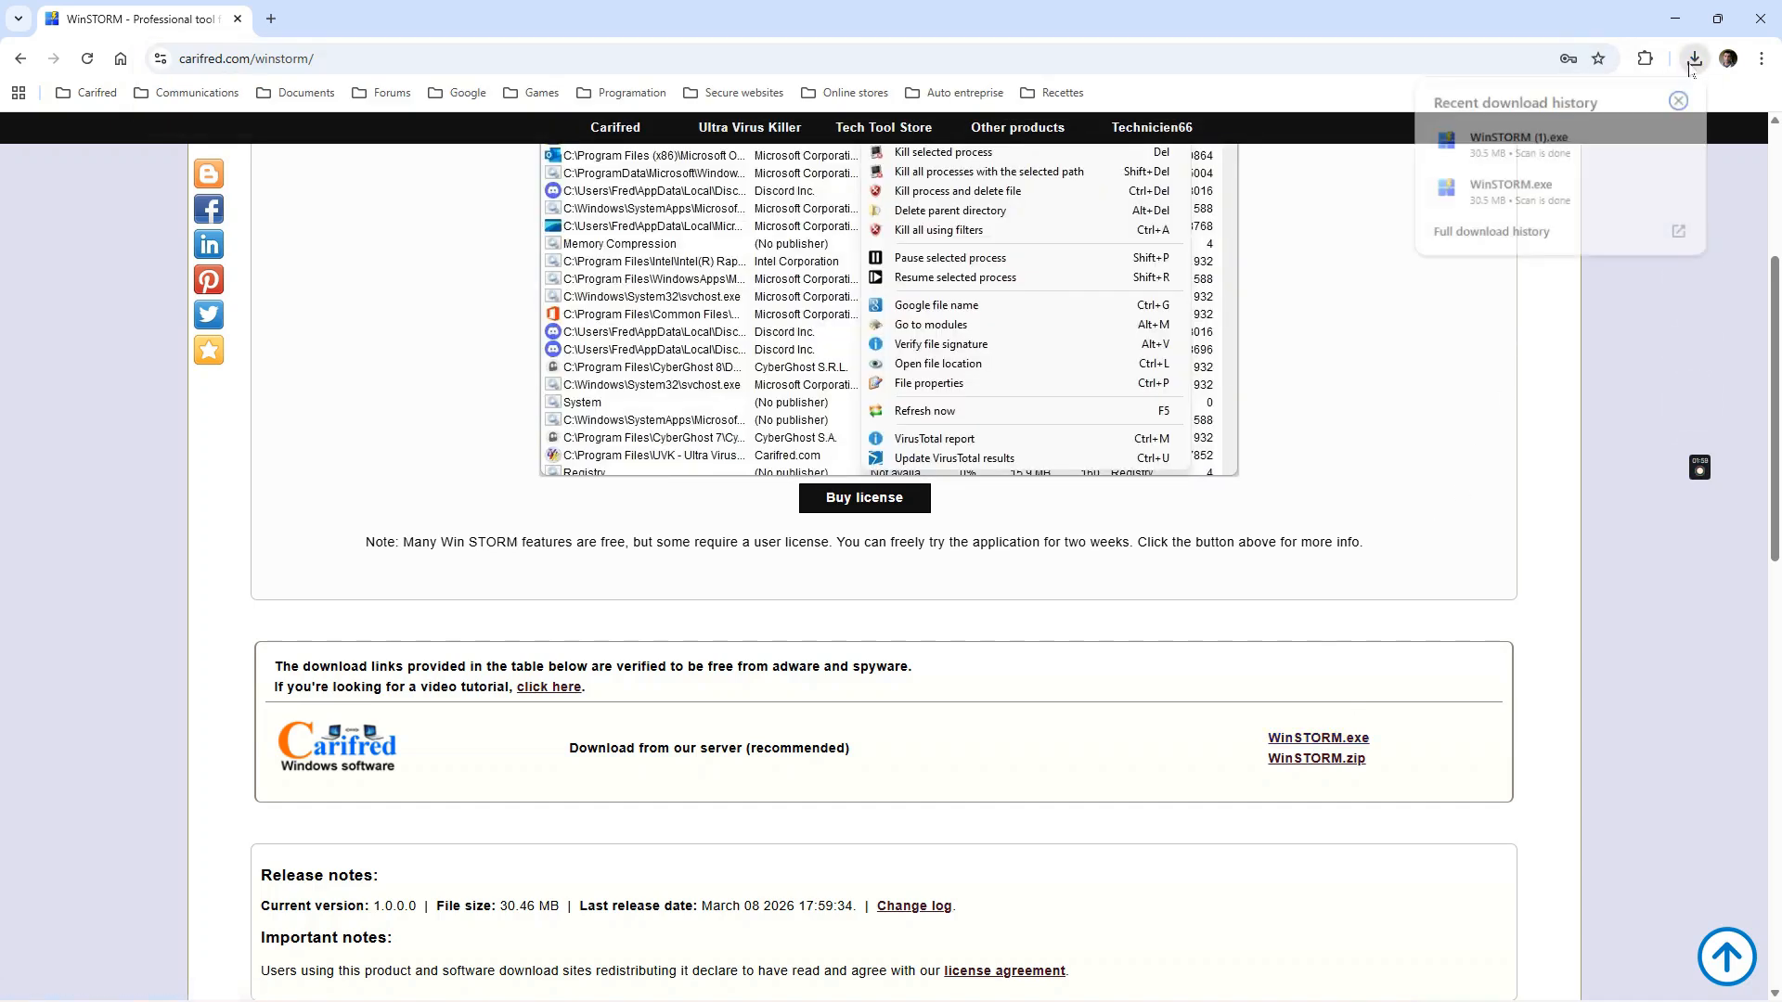
{"action": "left_click", "coordinate": [1524, 143]}
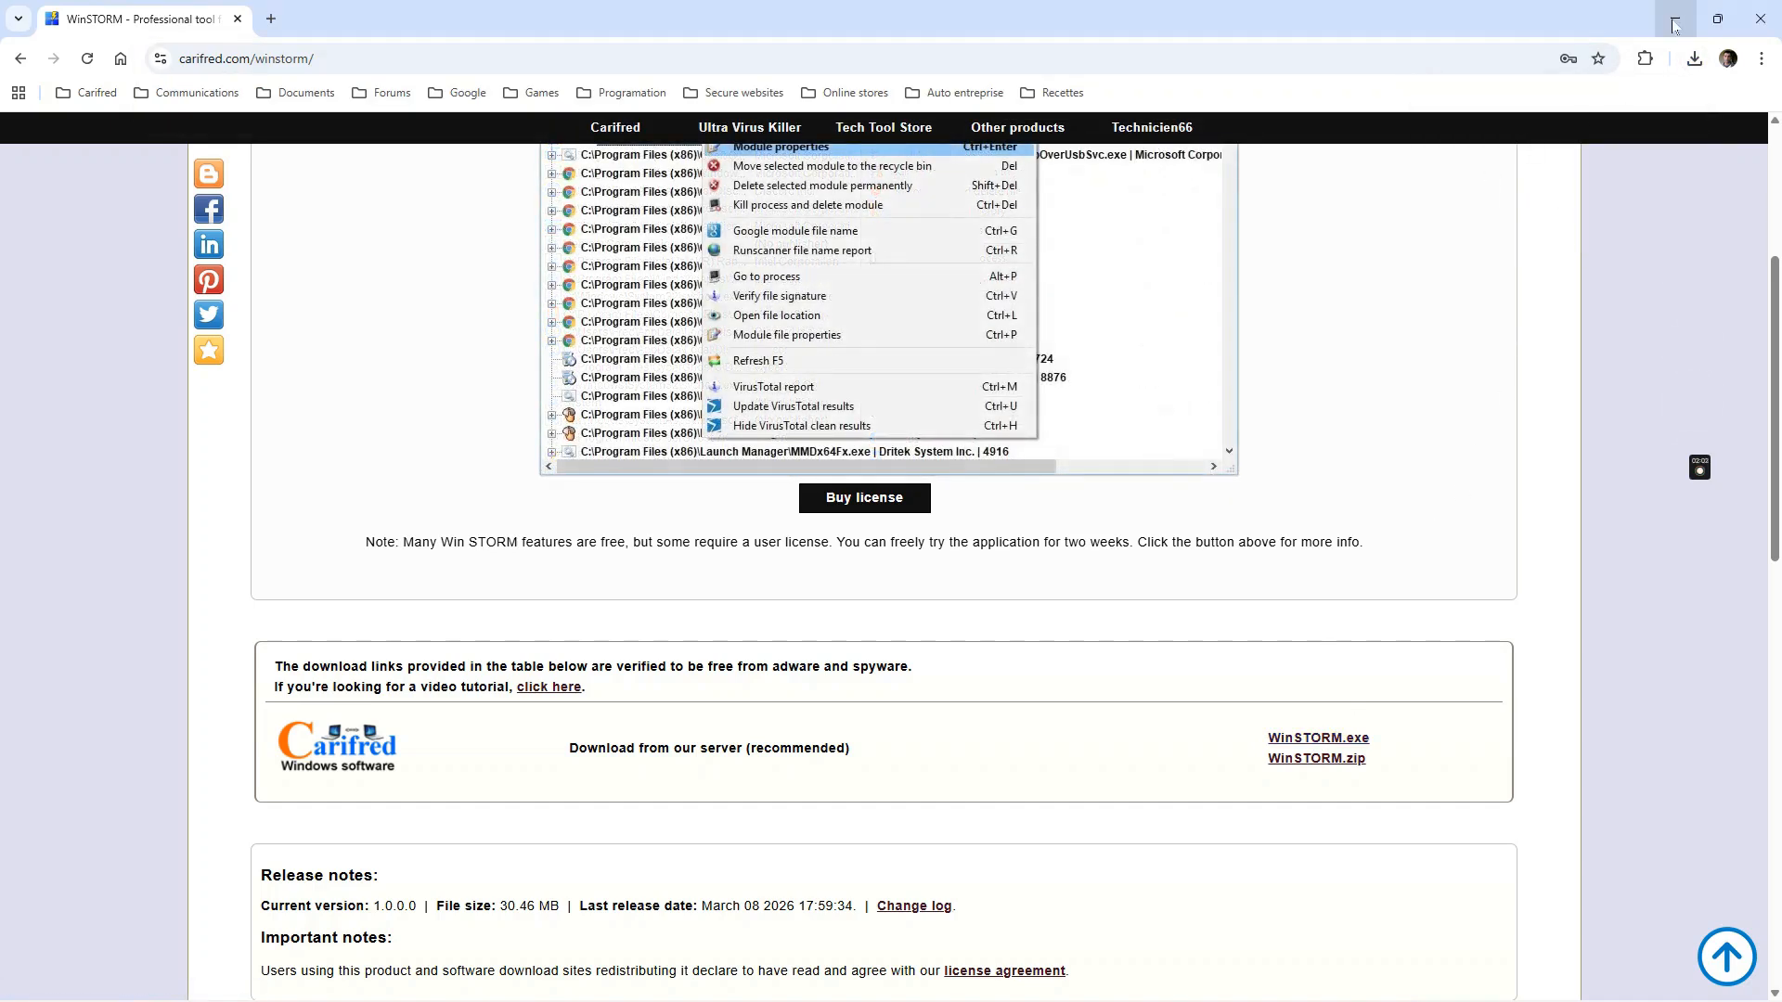
{"action": "left_click", "coordinate": [1674, 18]}
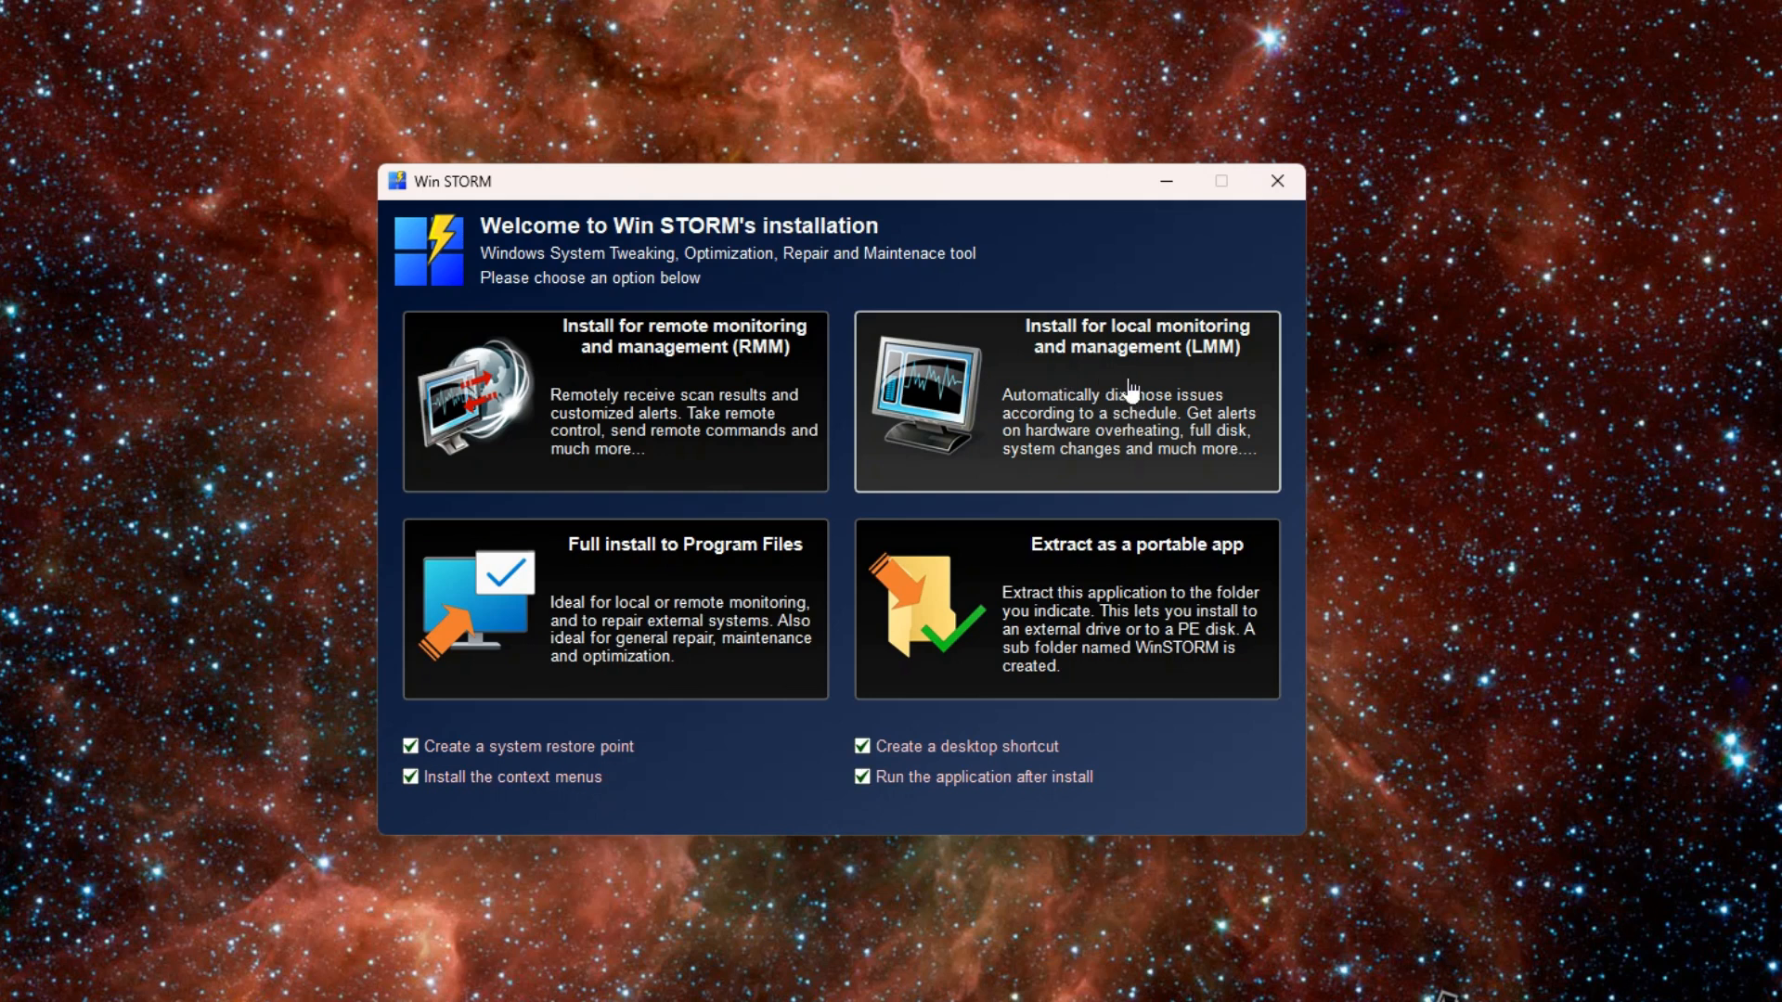
Step: Choose 'Full install to Program Files' in the Win STORM installer
{"action": "left_click", "coordinate": [673, 593]}
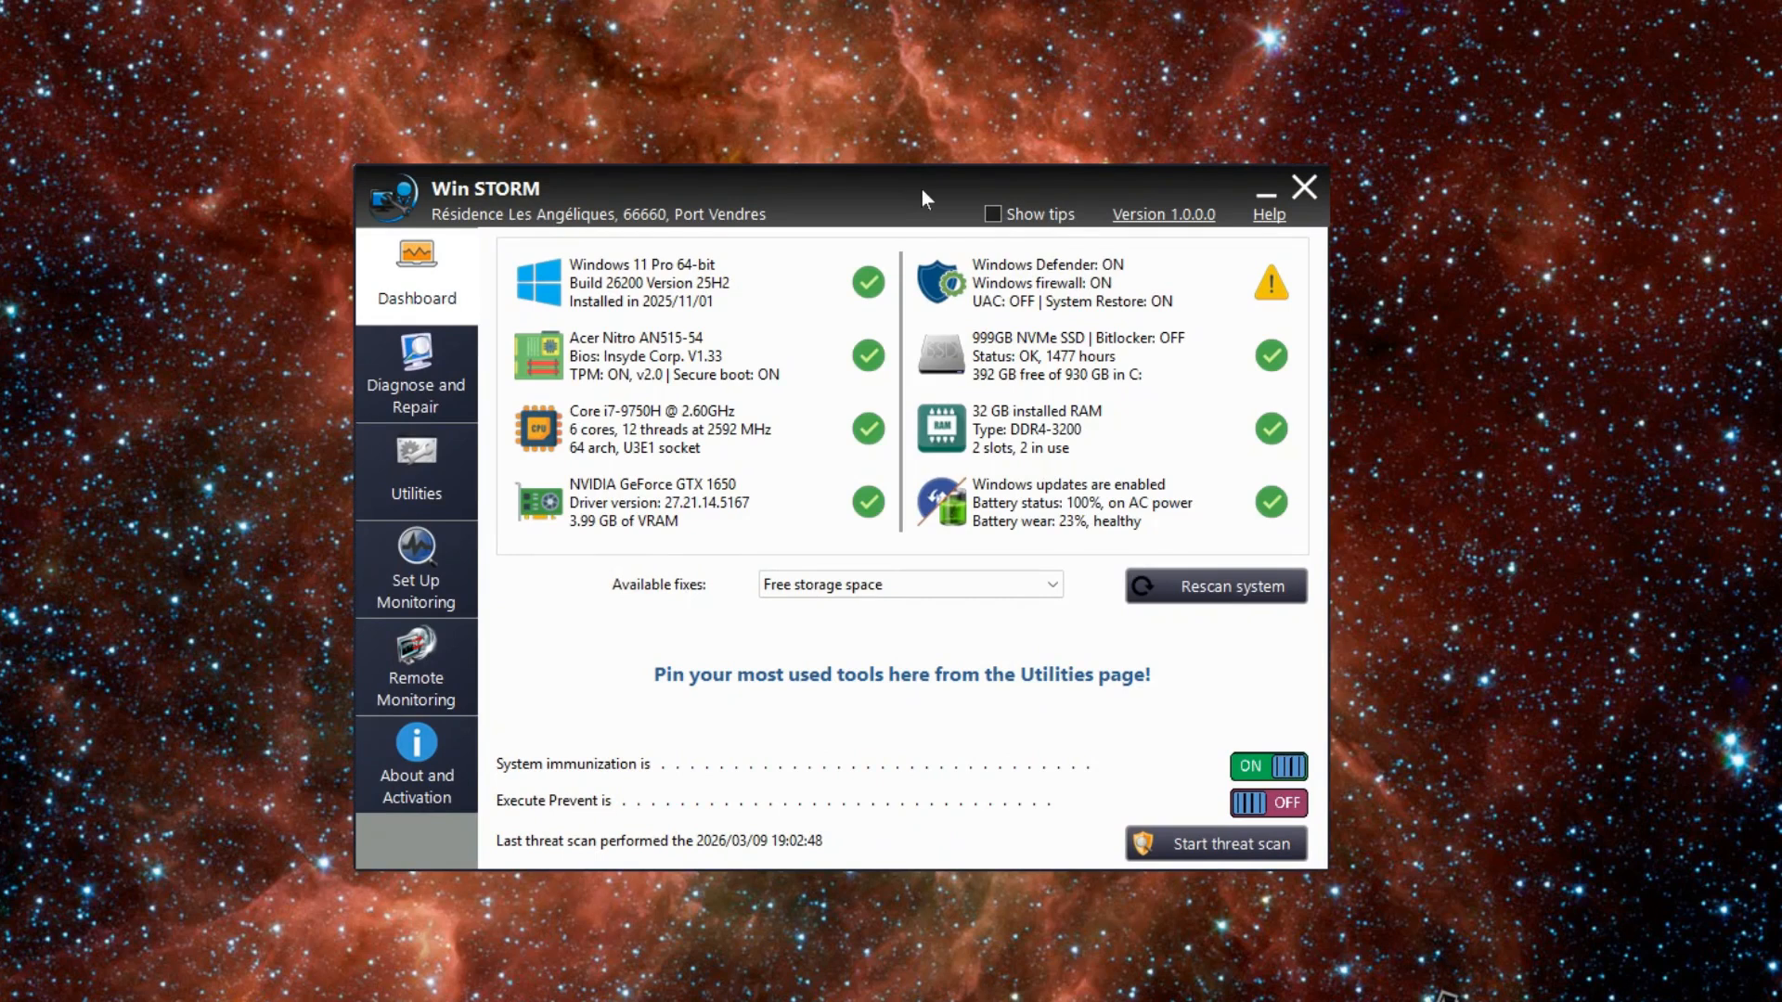
Step: Tick the 'Show tips' checkbox in the Win STORM title bar
{"action": "left_click", "coordinate": [1024, 221]}
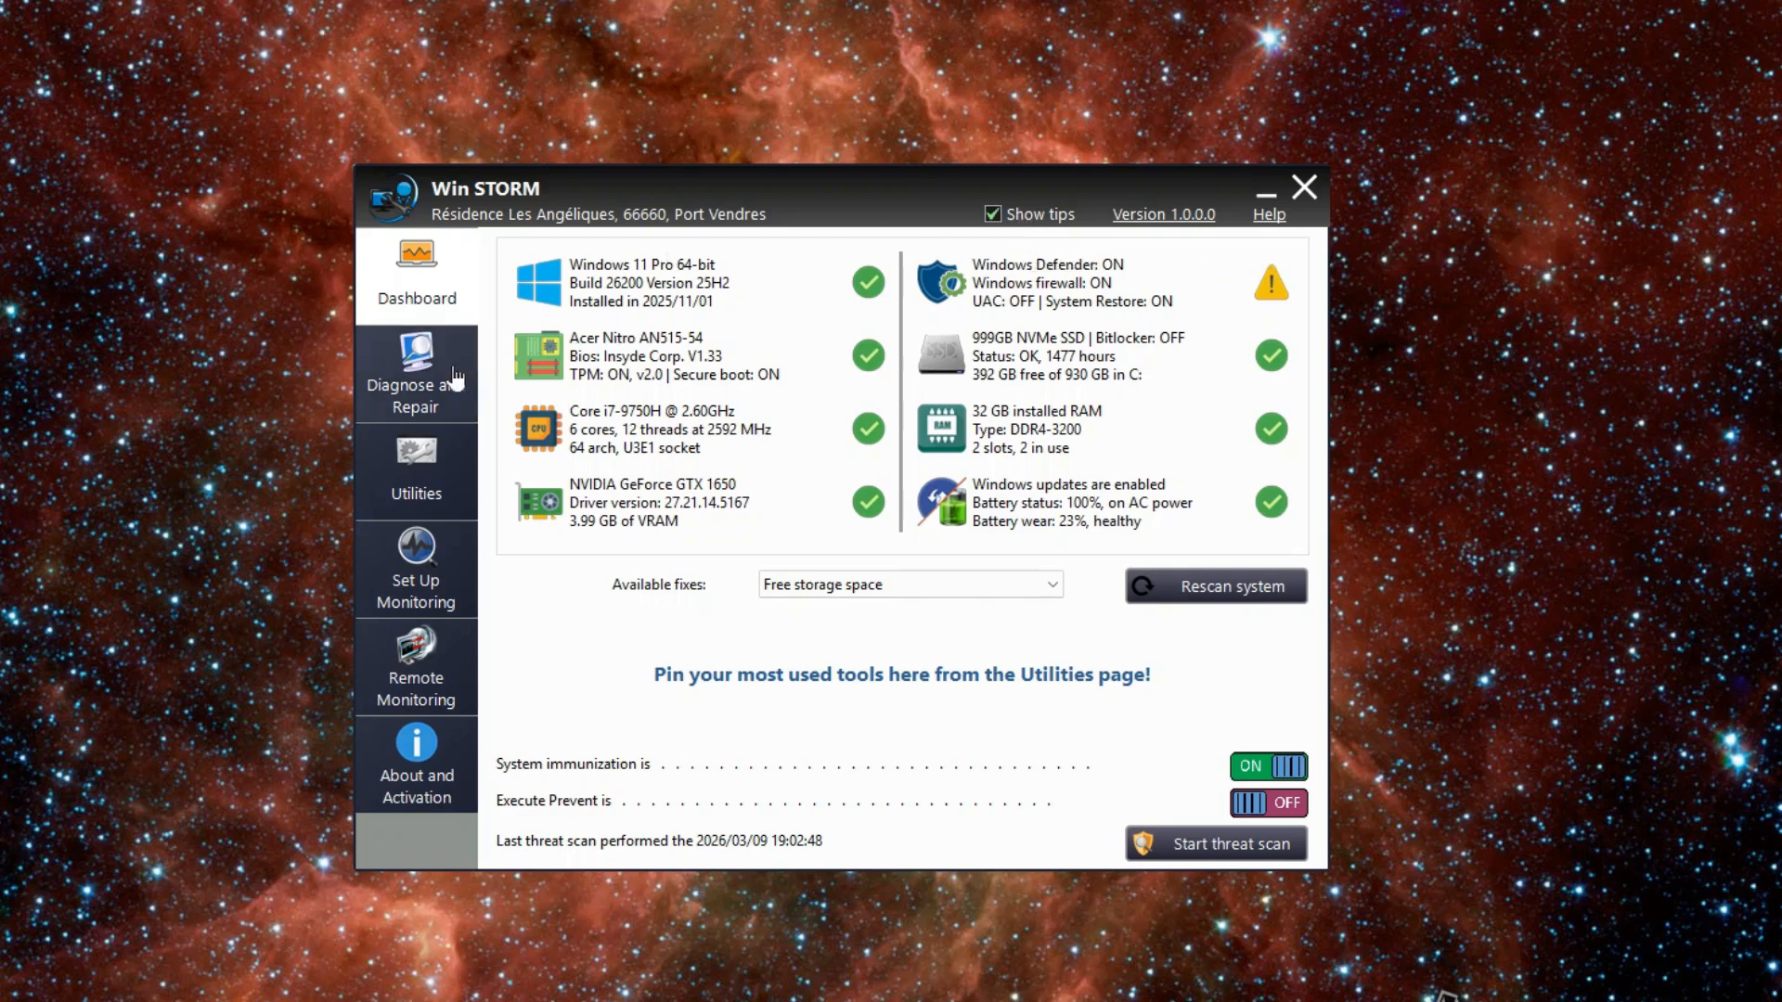
Step: Browse Diagnose and Repair and Utilities, reading the Quick user manager, System Immunization and Threat scanner descriptions
{"action": "left_click", "coordinate": [423, 388]}
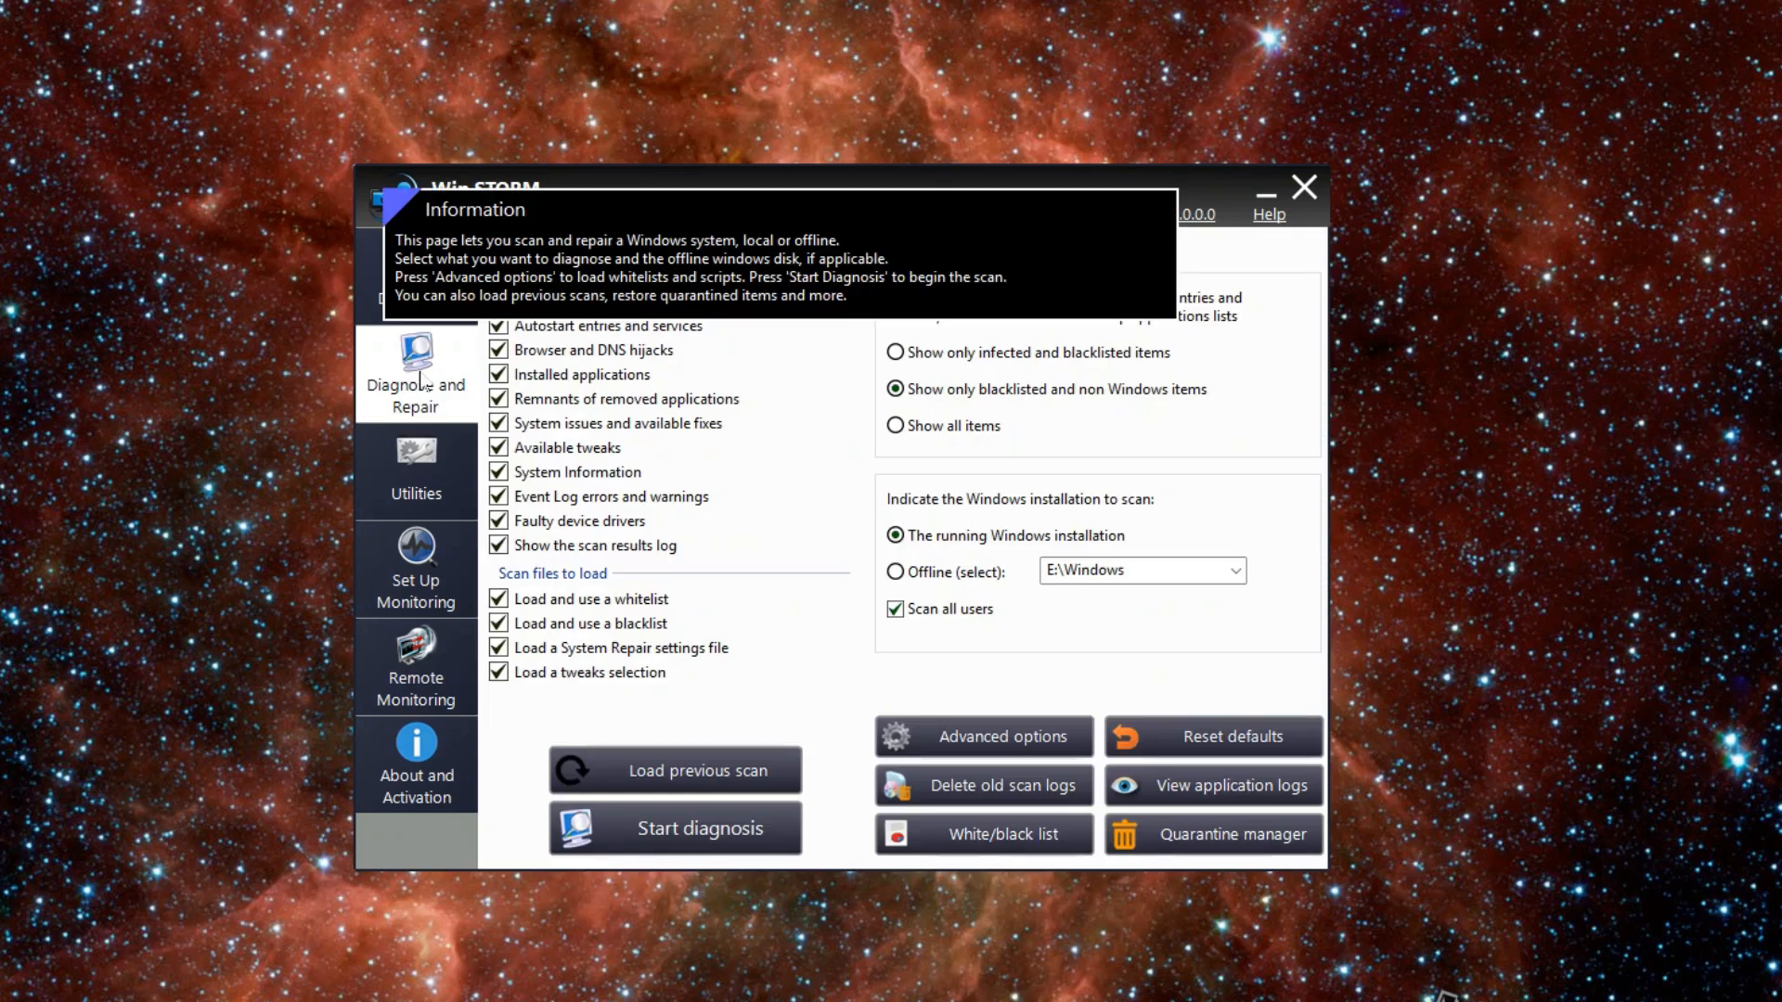
{"action": "left_click", "coordinate": [424, 475]}
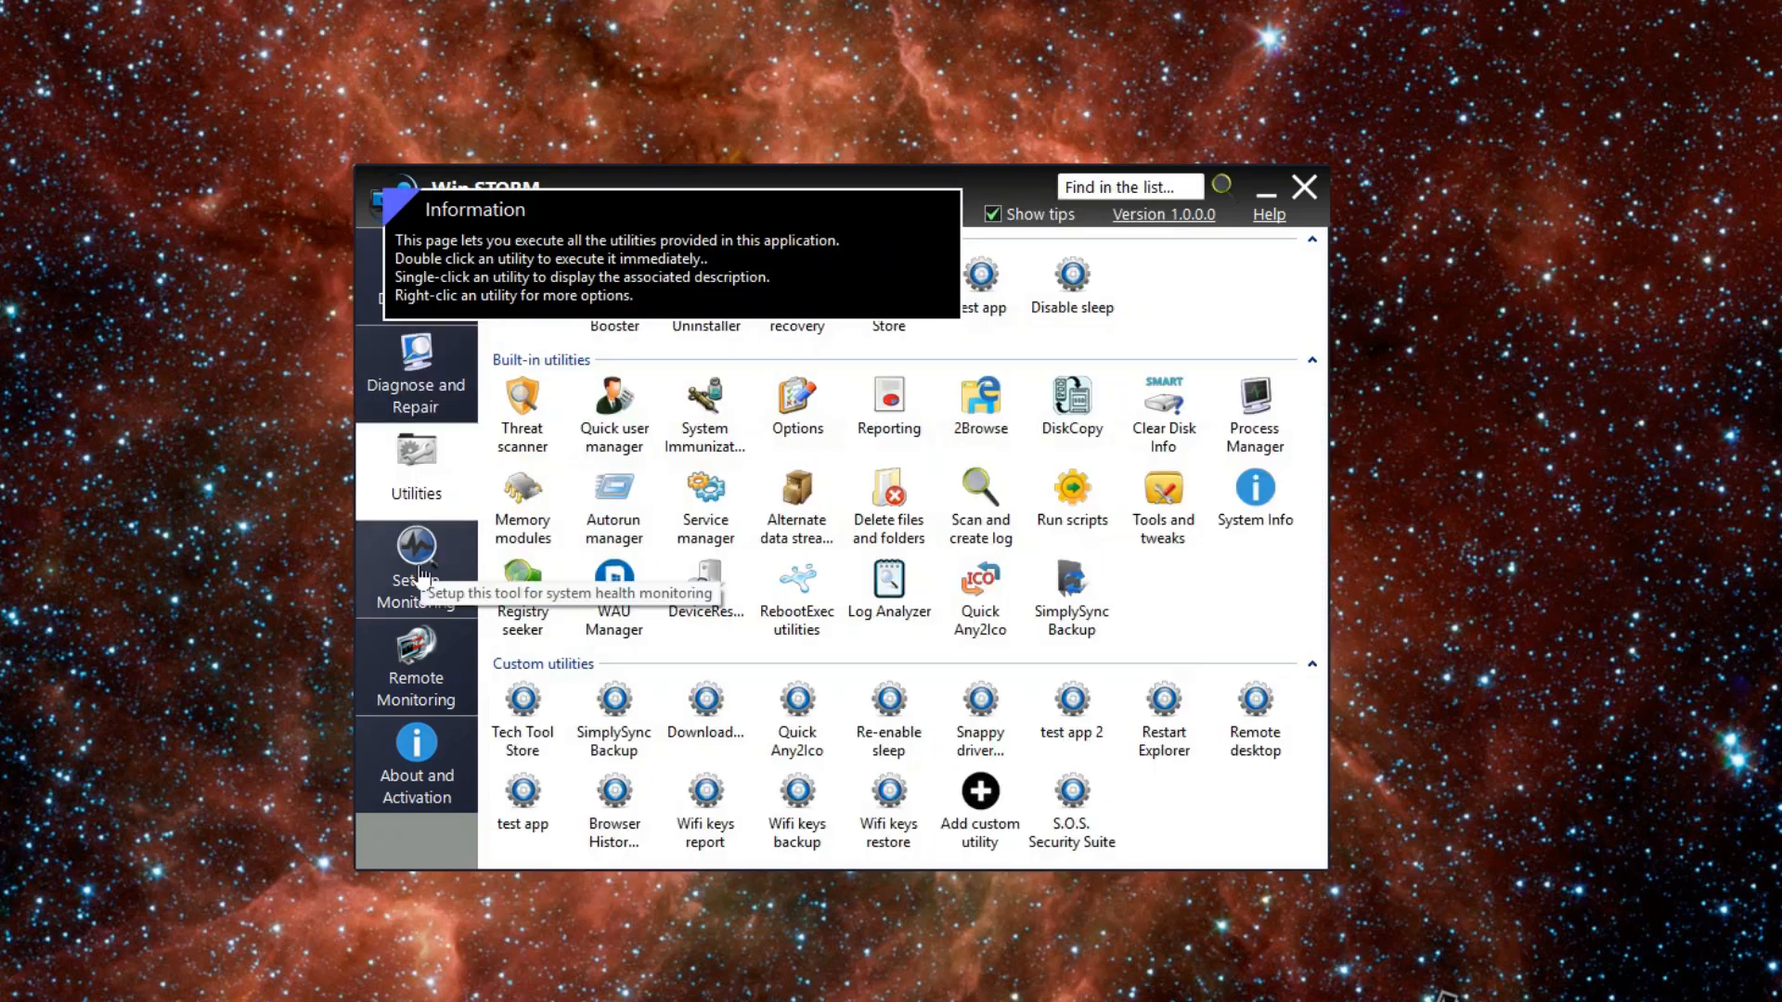
{"action": "left_click", "coordinate": [428, 525]}
{"action": "left_click", "coordinate": [426, 514]}
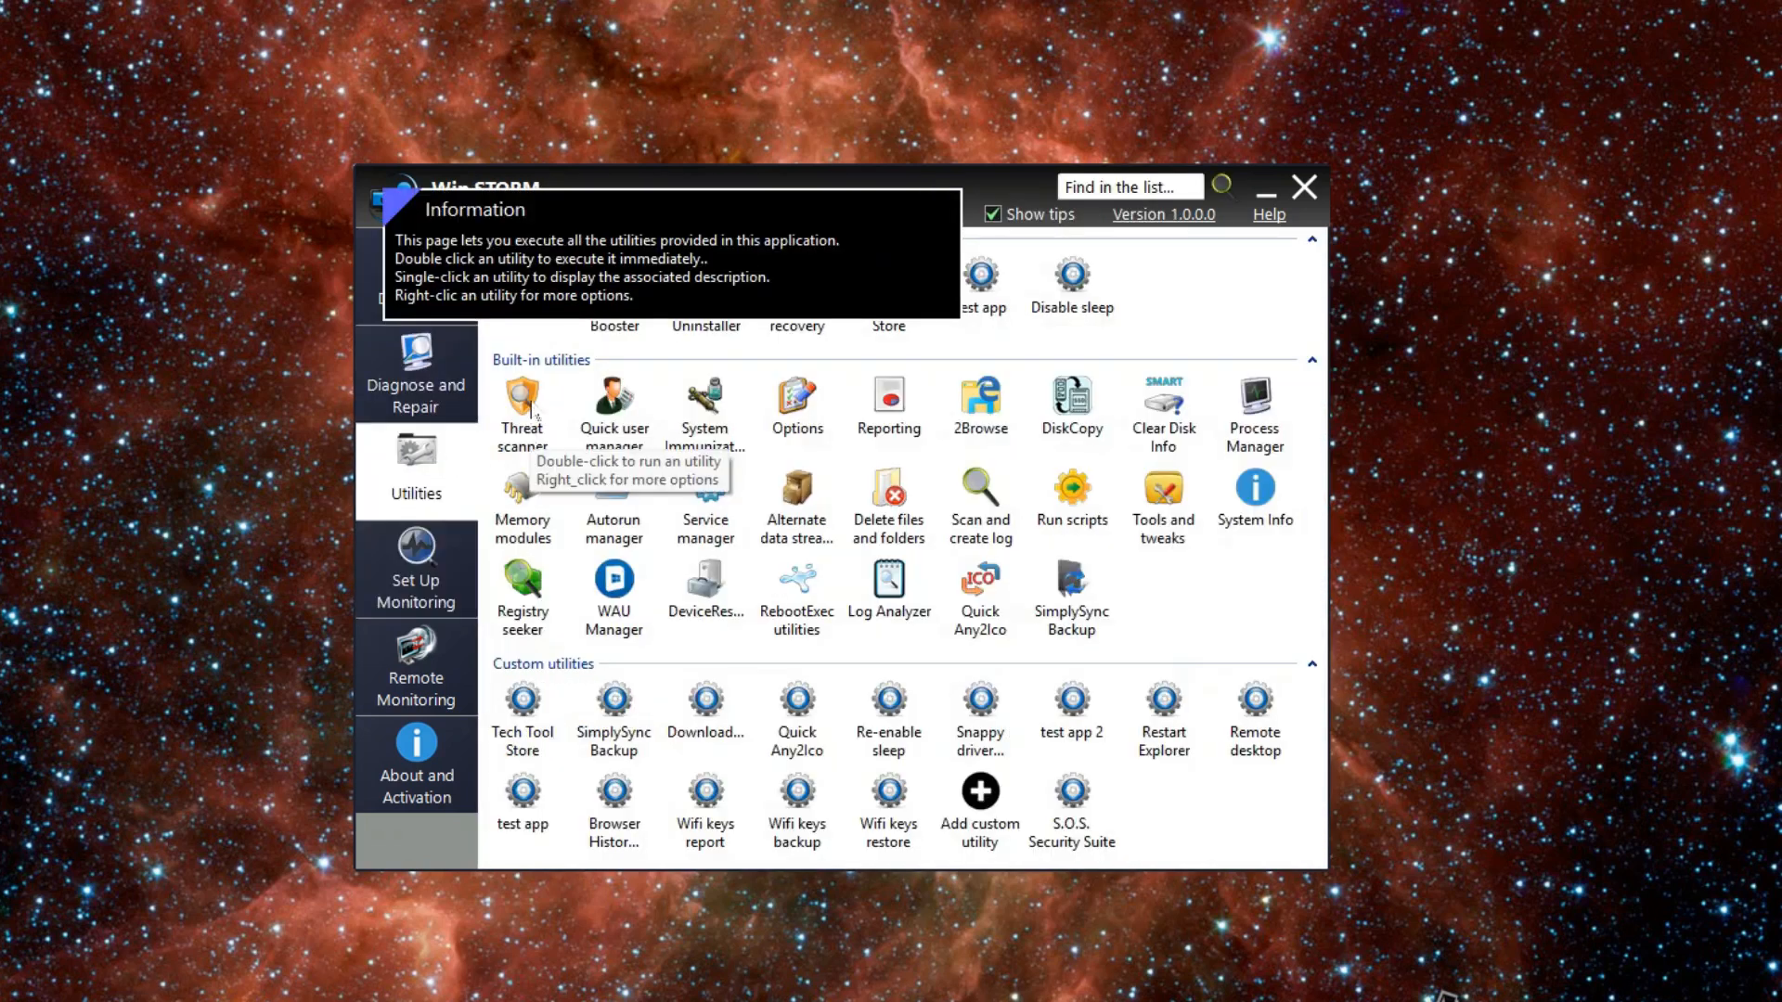
{"action": "left_click", "coordinate": [614, 408]}
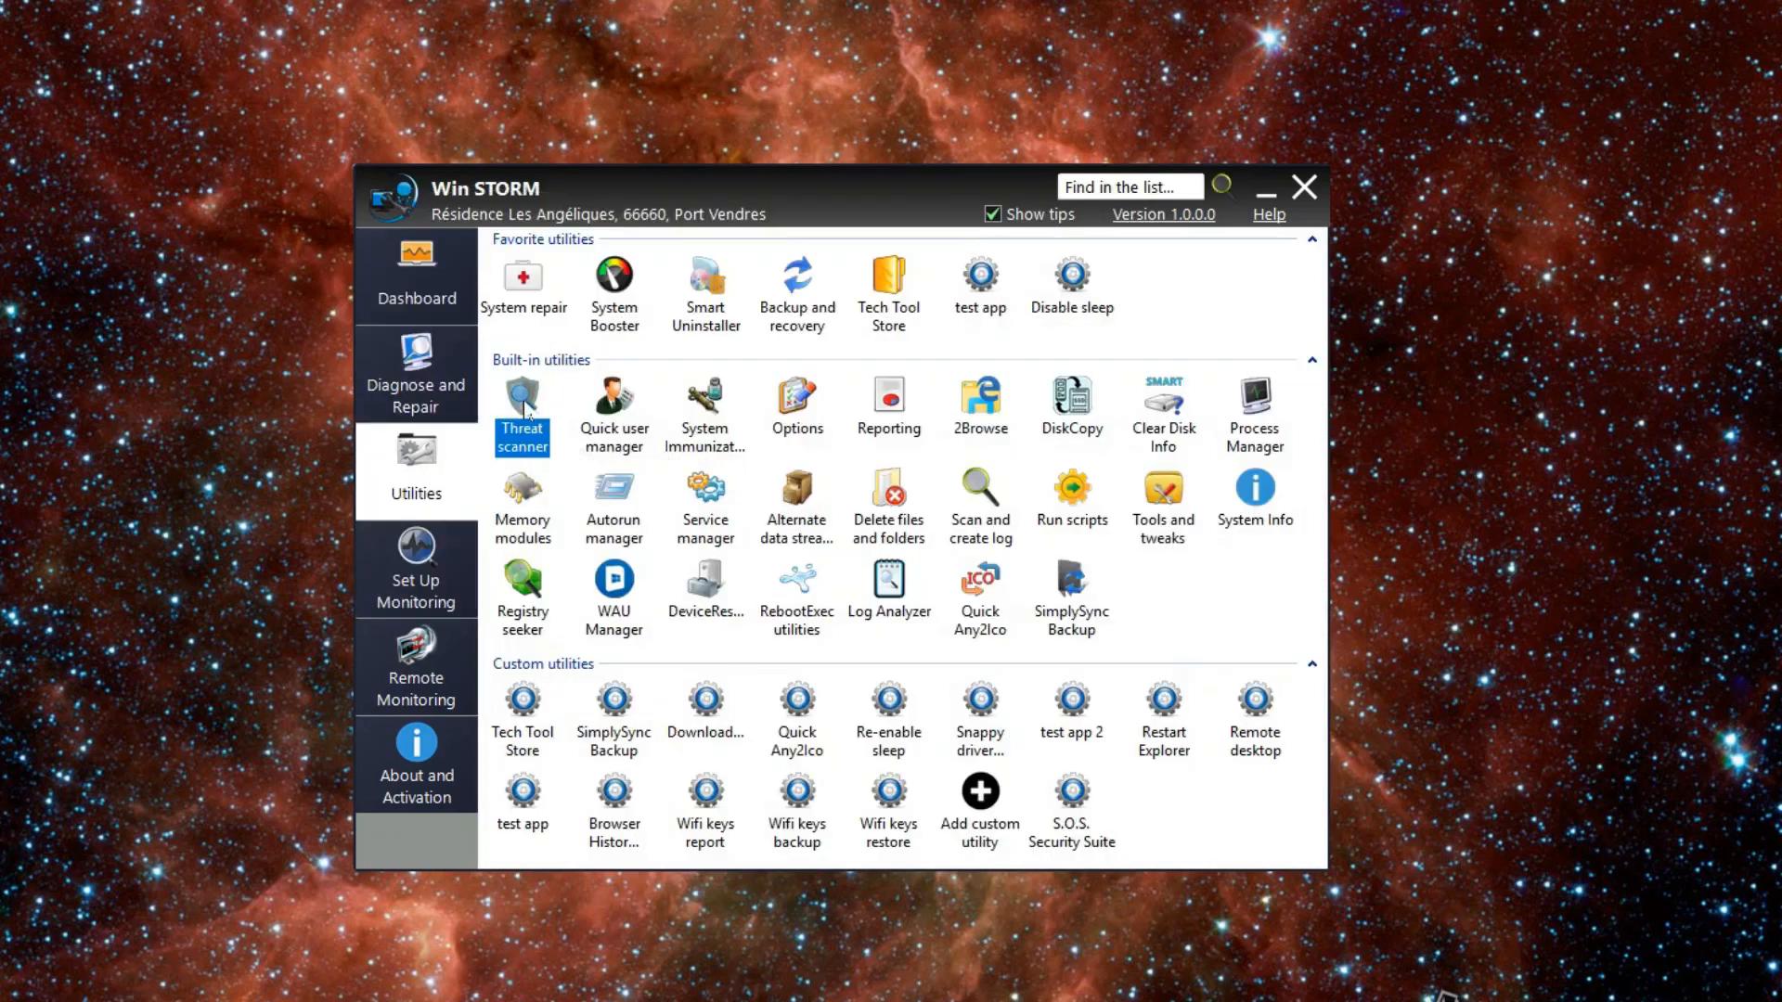
{"action": "left_click", "coordinate": [705, 399]}
{"action": "left_click", "coordinate": [529, 406]}
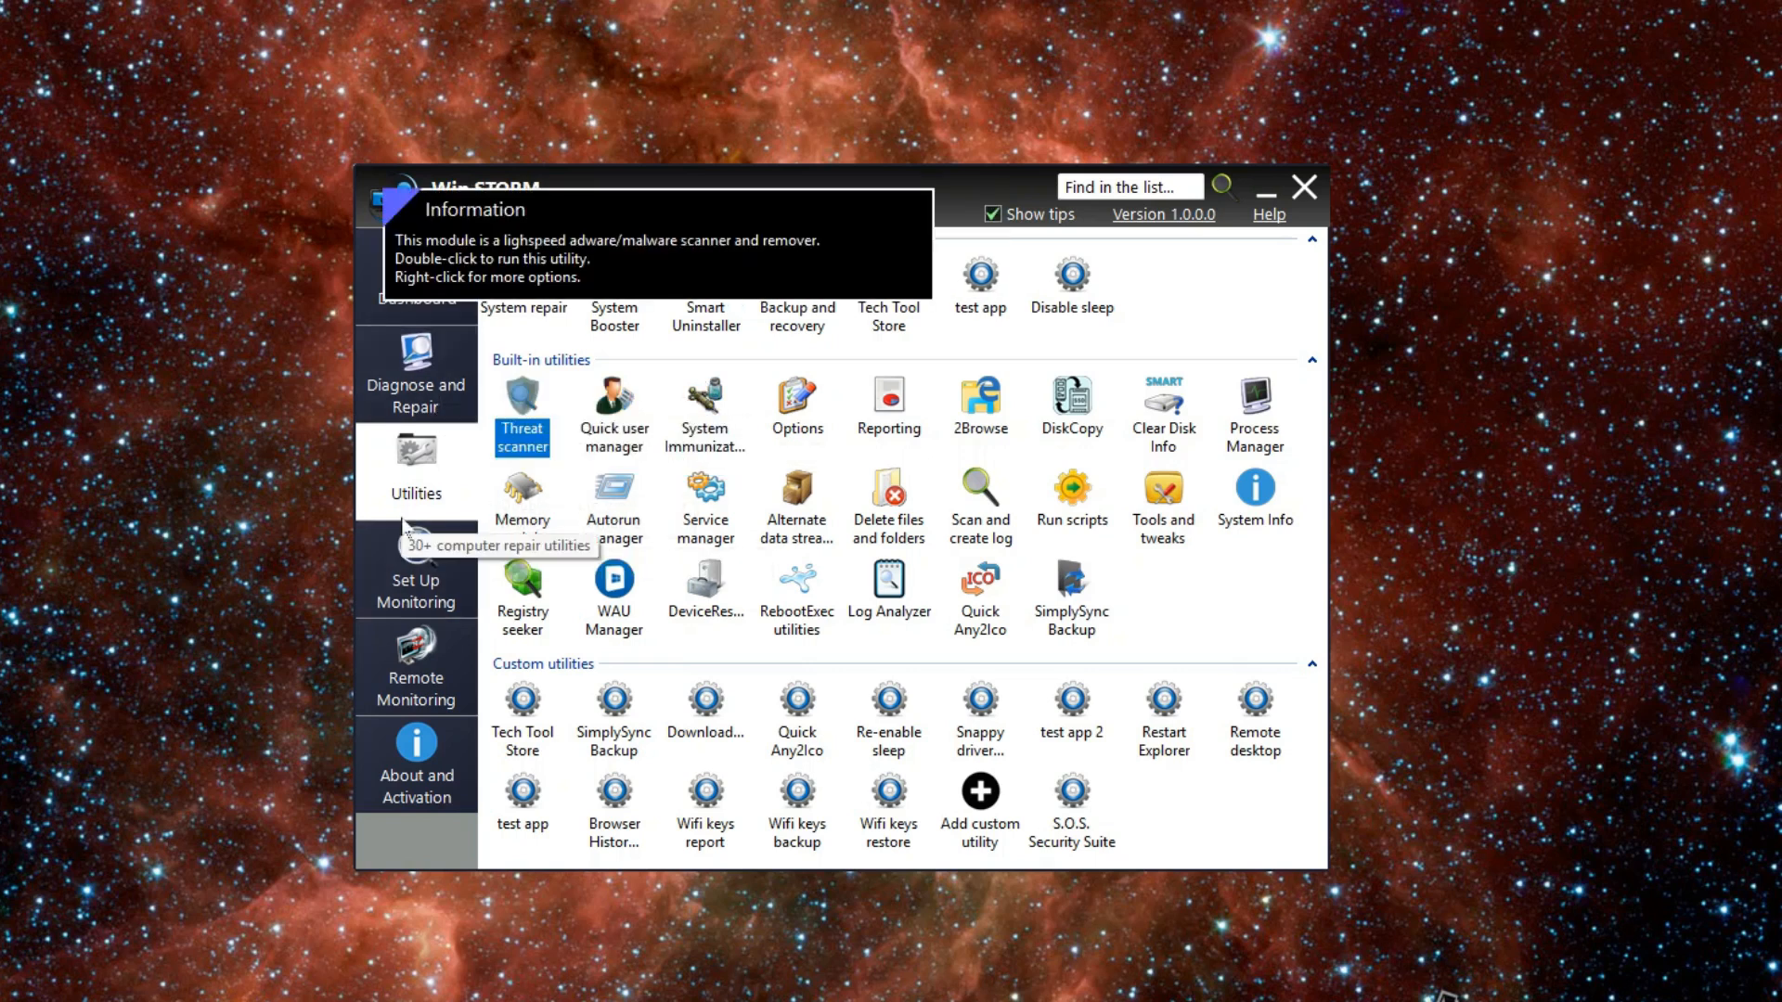
Step: View the Set Up Monitoring page, untick Show tips, and close Win STORM
{"action": "left_click", "coordinate": [421, 585]}
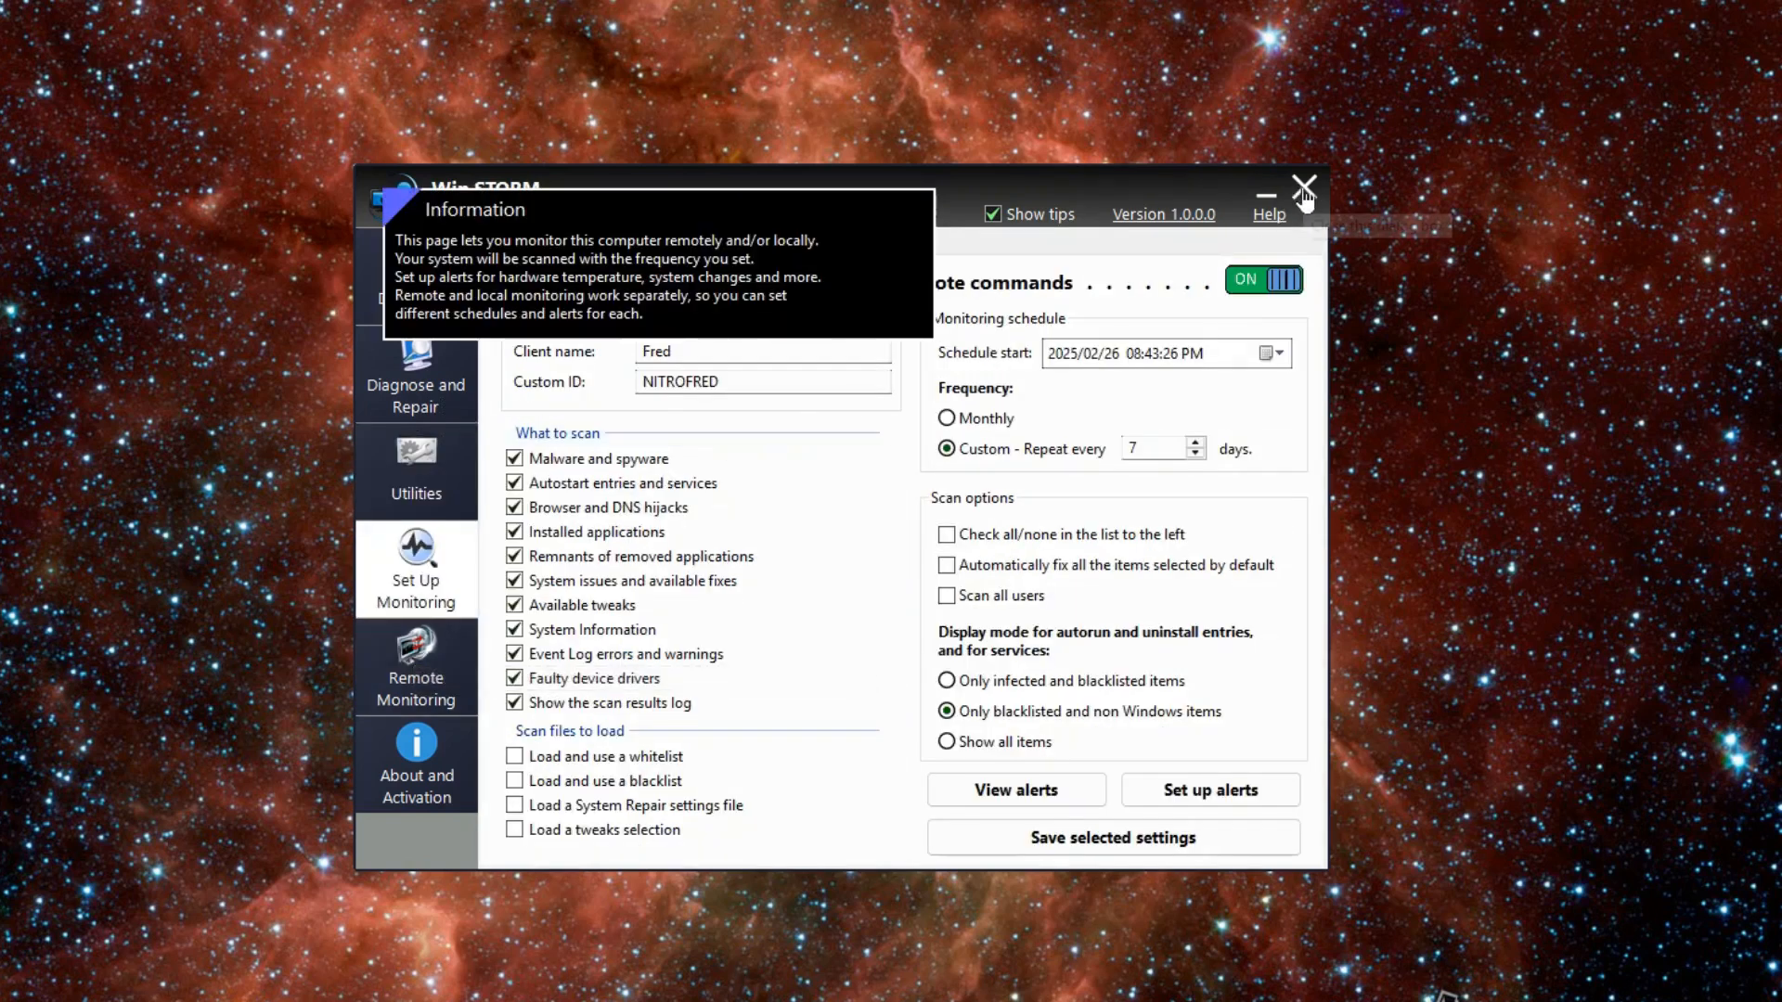
{"action": "left_click", "coordinate": [1043, 215]}
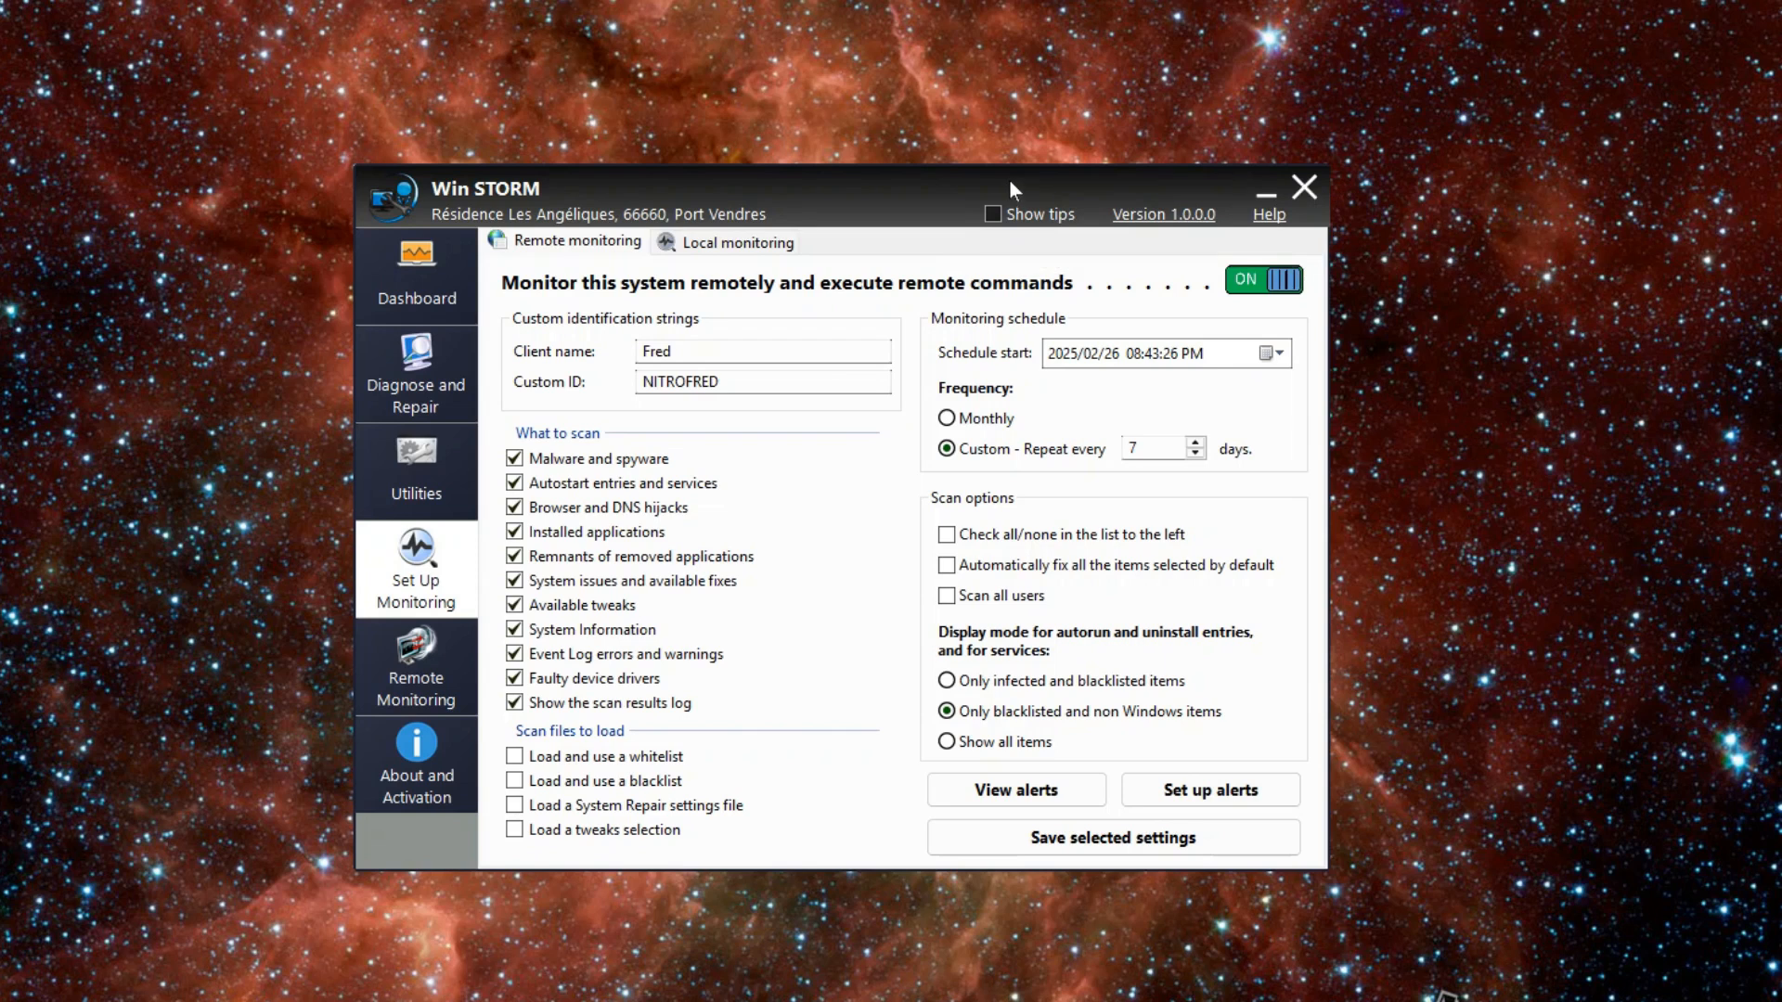
{"action": "left_click", "coordinate": [1304, 189]}
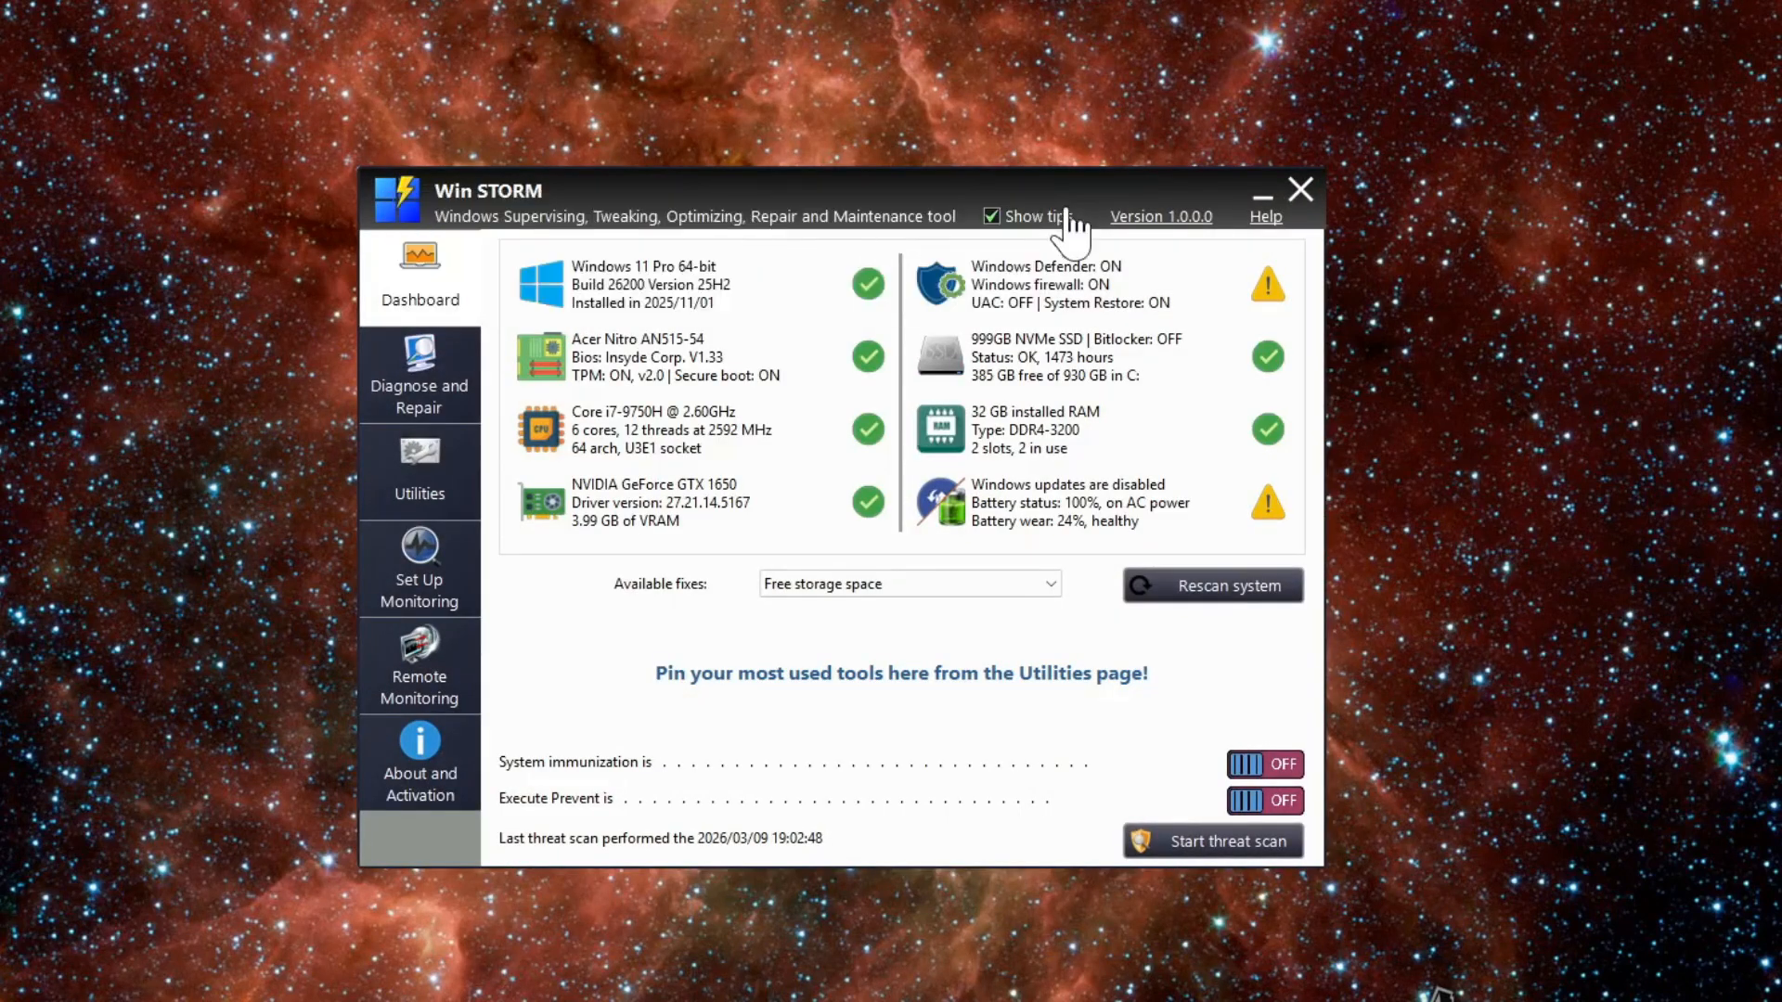
Step: Turn tips off, apply the 'Enable Windows updates' fix, and rescan the system
{"action": "left_click", "coordinate": [1034, 217]}
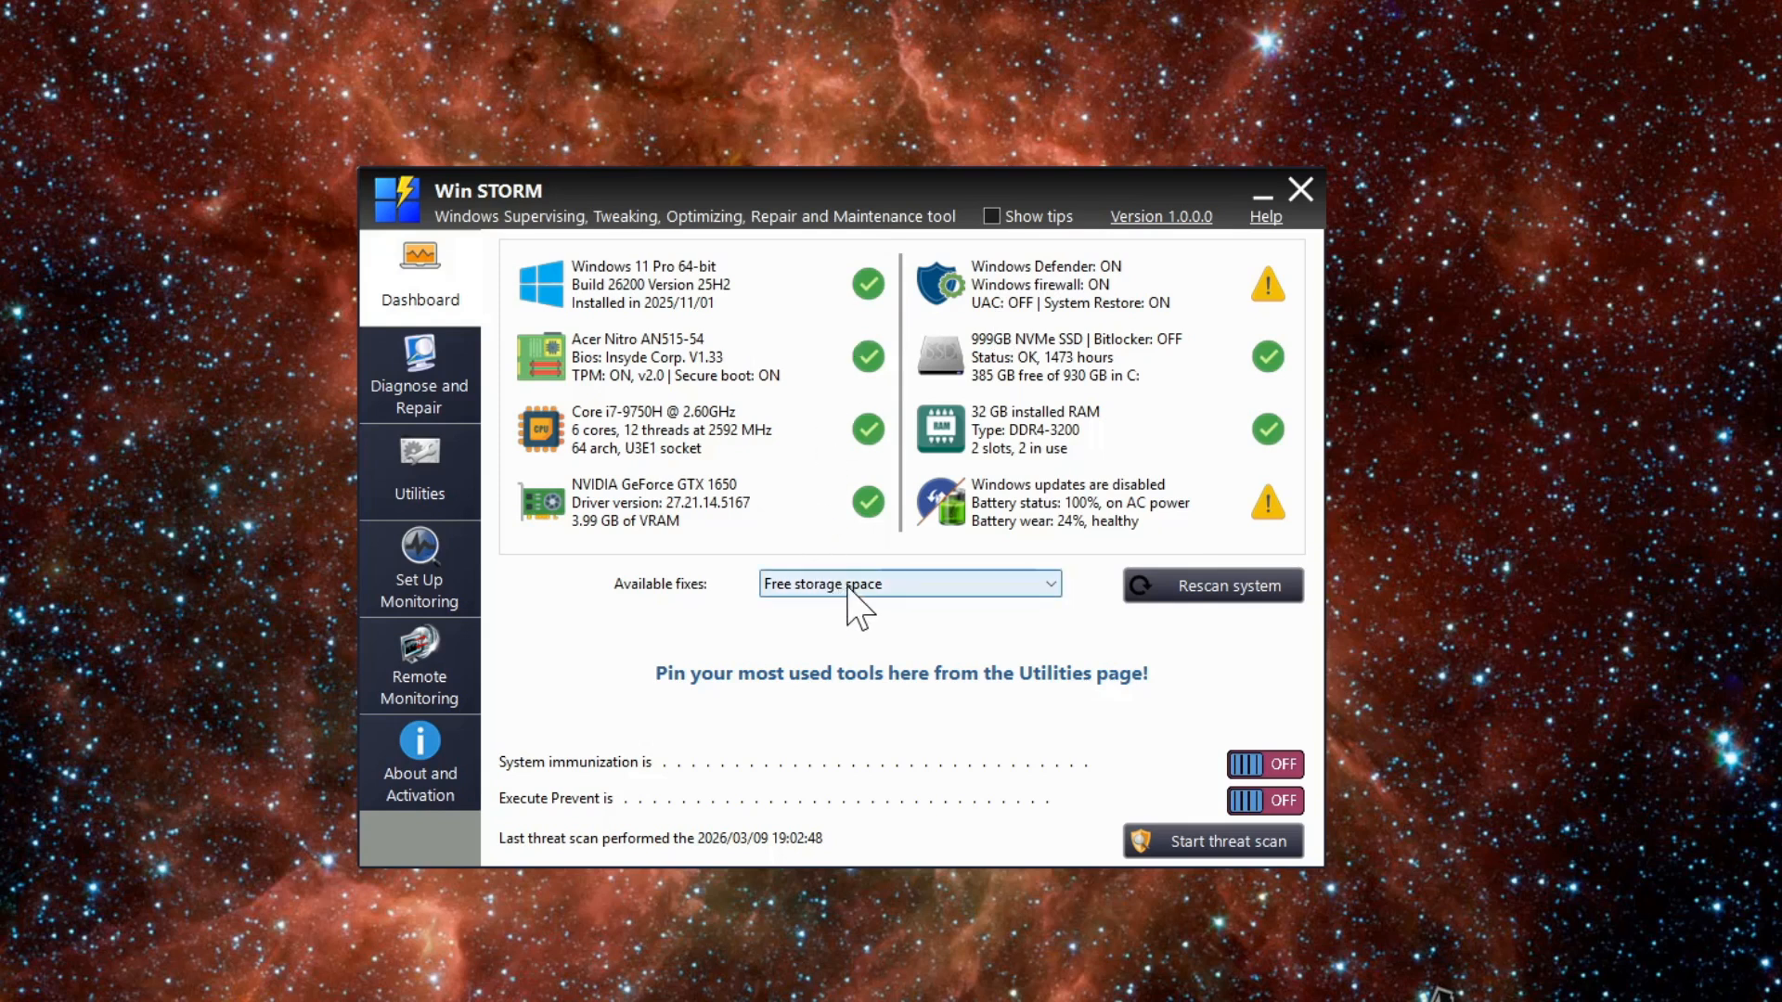
{"action": "left_click", "coordinate": [890, 587]}
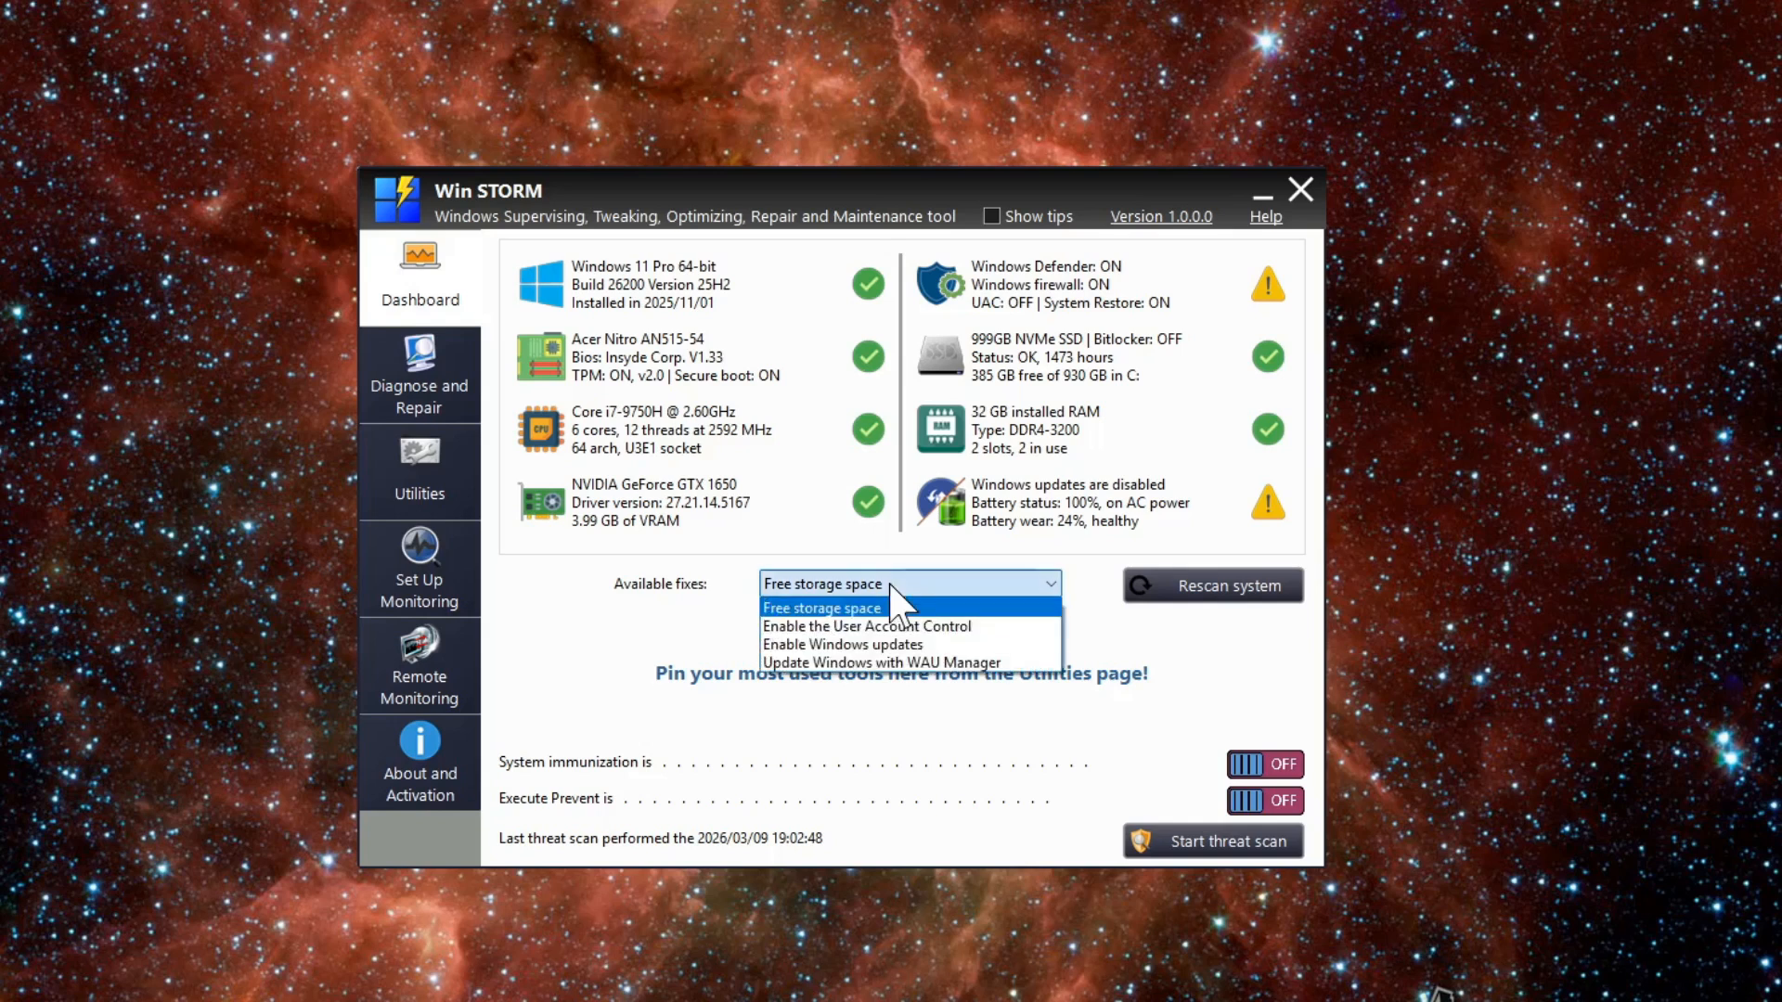
{"action": "left_click", "coordinate": [872, 645]}
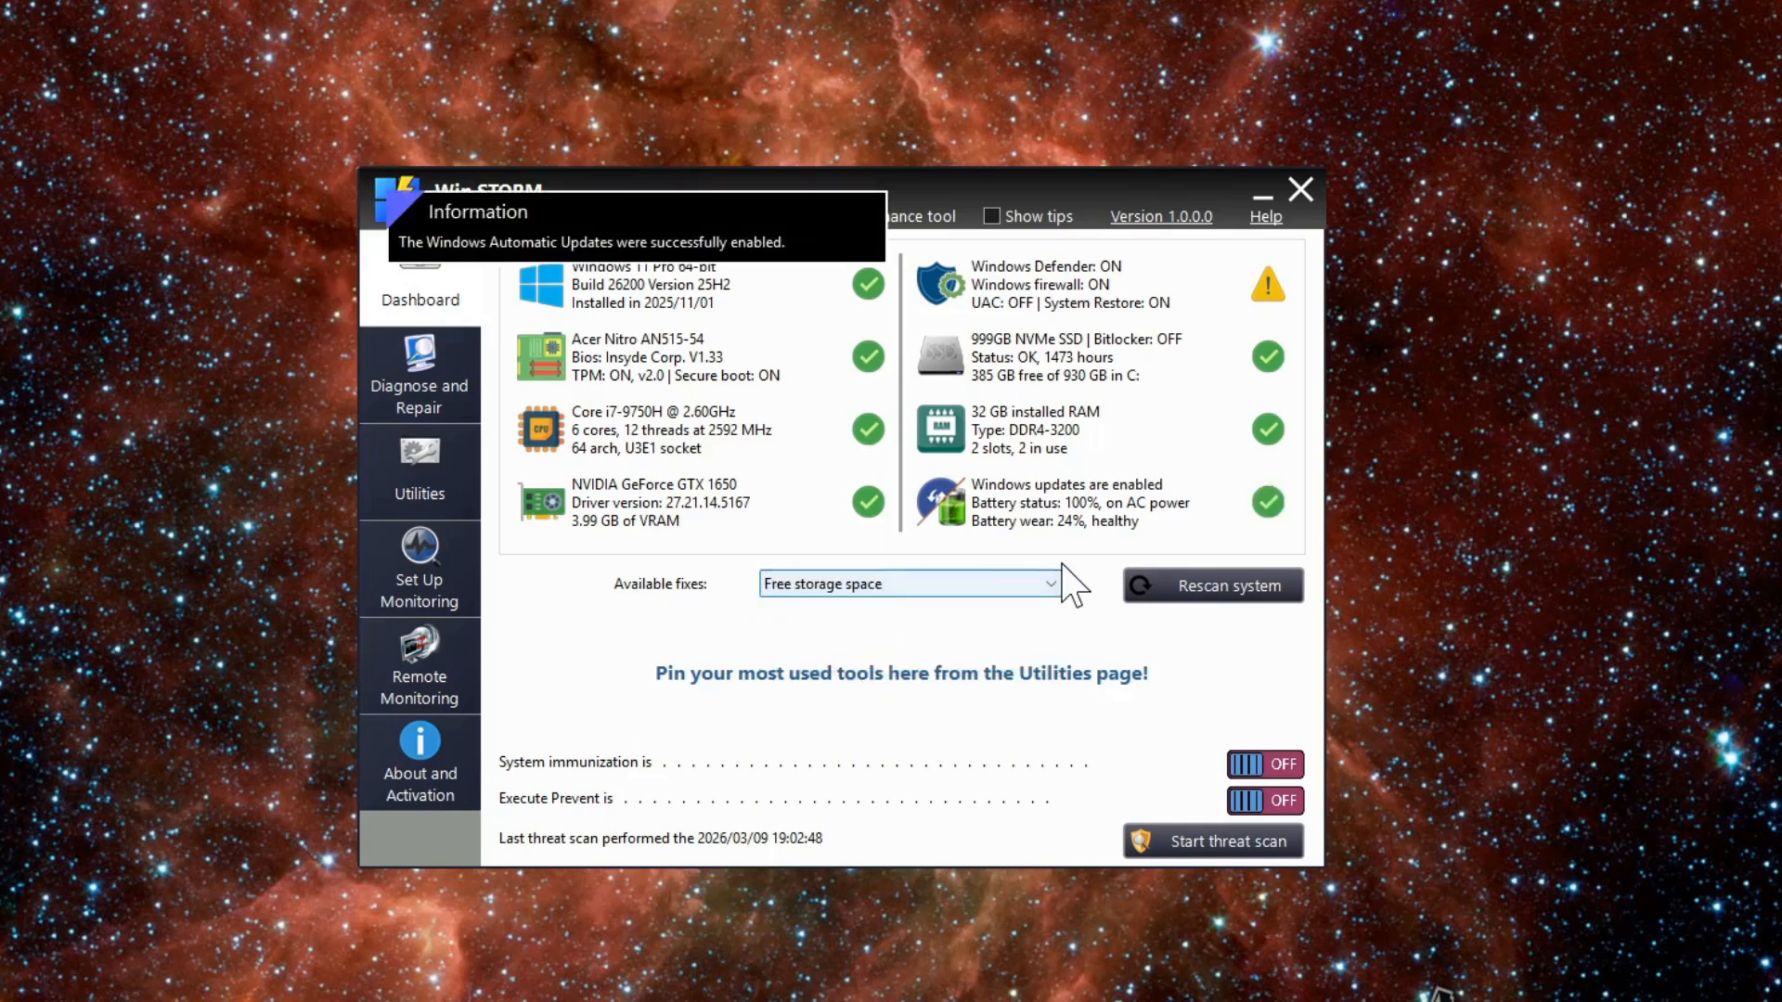
{"action": "left_click", "coordinate": [1217, 592]}
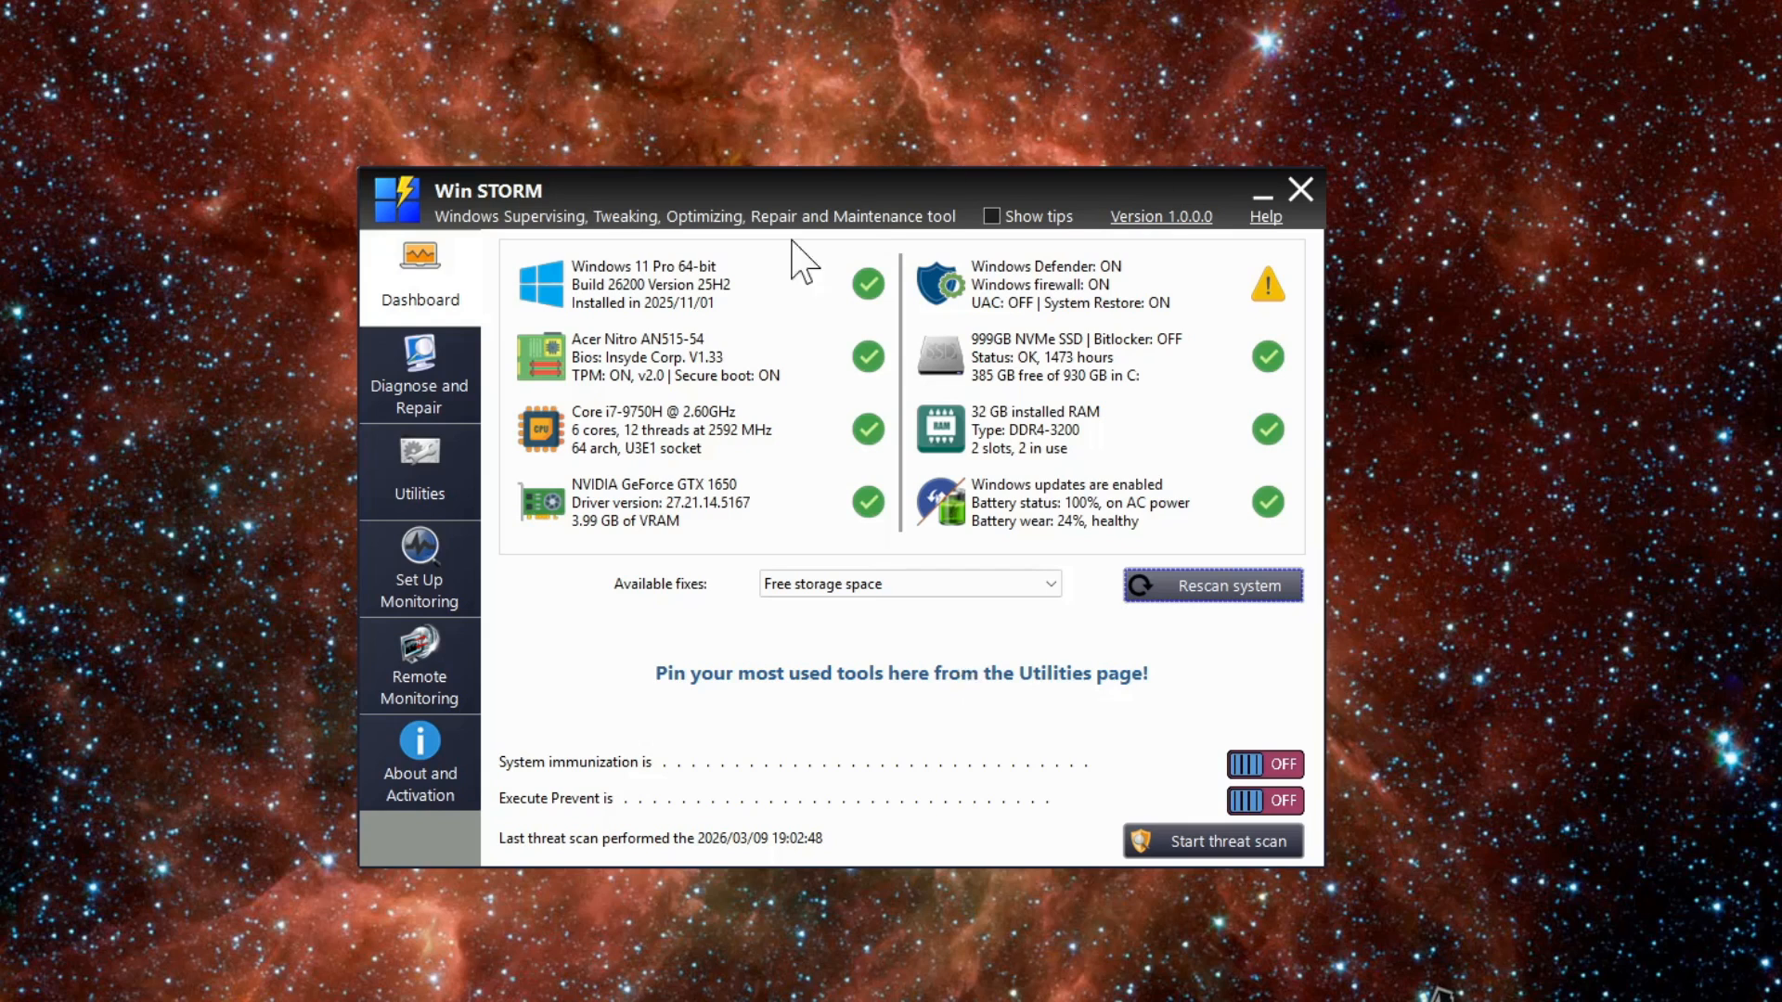
Step: Pin System repair, System Booster, Smart Uninstaller and Backup and recovery from Utilities, then view the Dashboard
{"action": "left_click", "coordinate": [405, 482]}
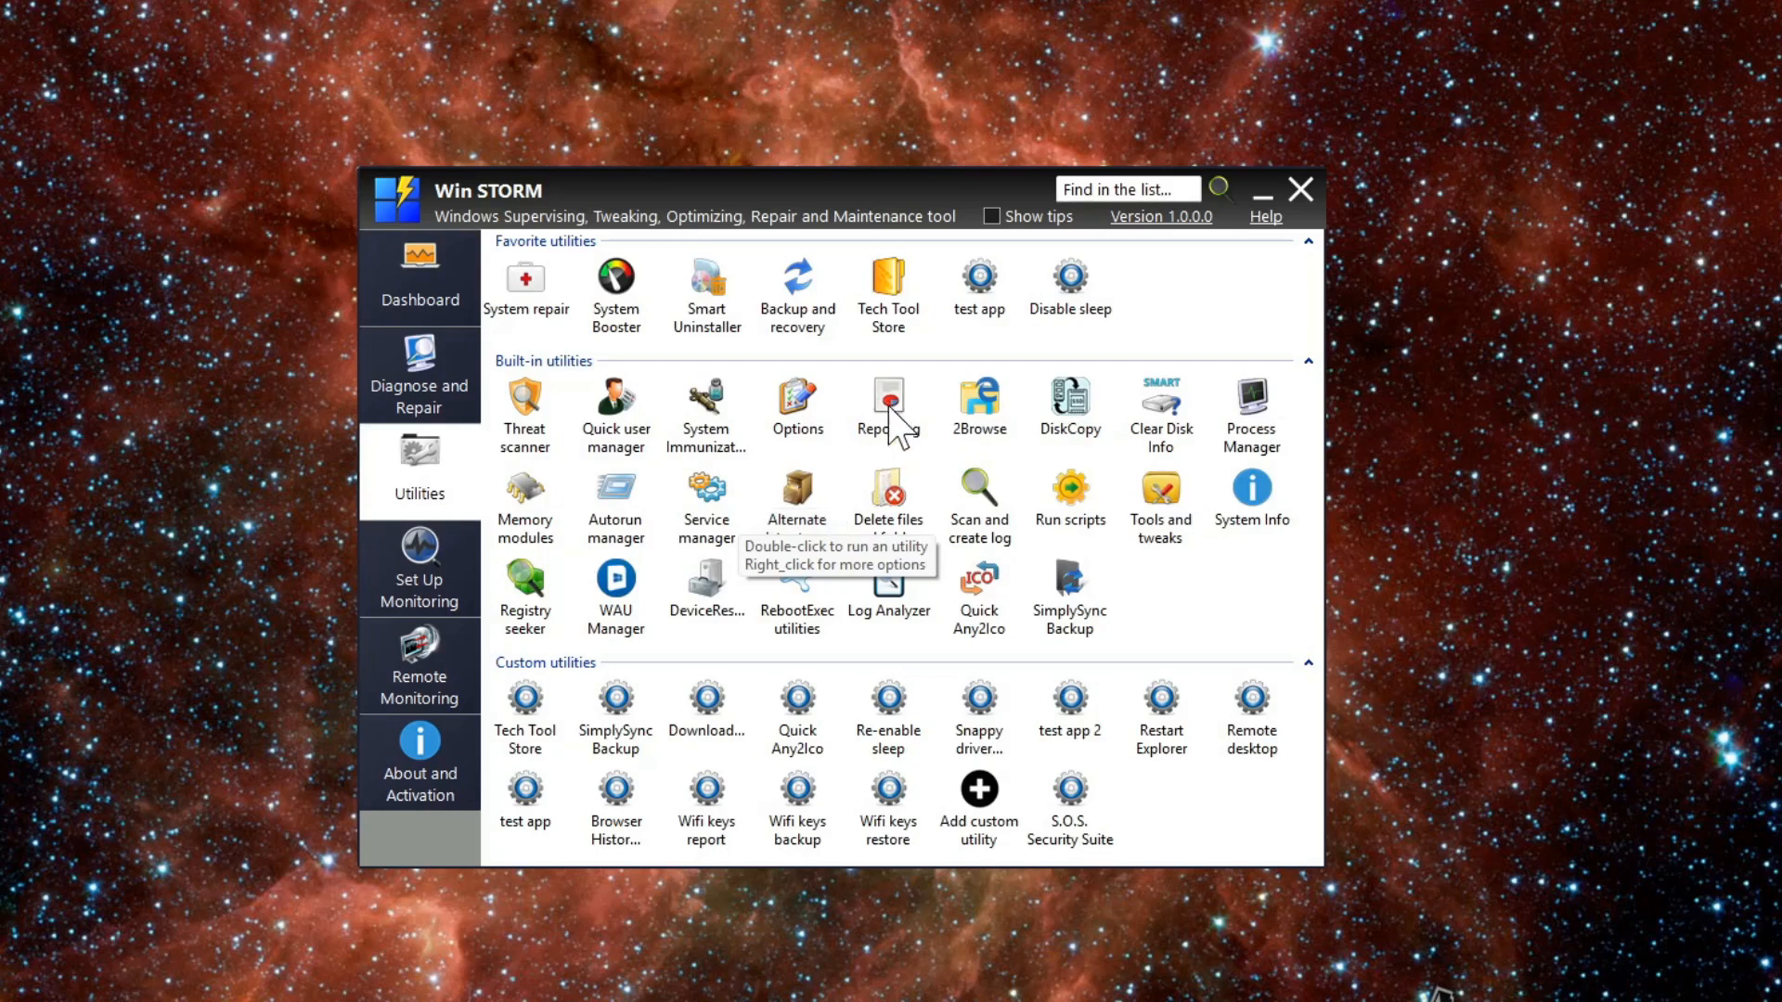
{"action": "right_click", "coordinate": [533, 279]}
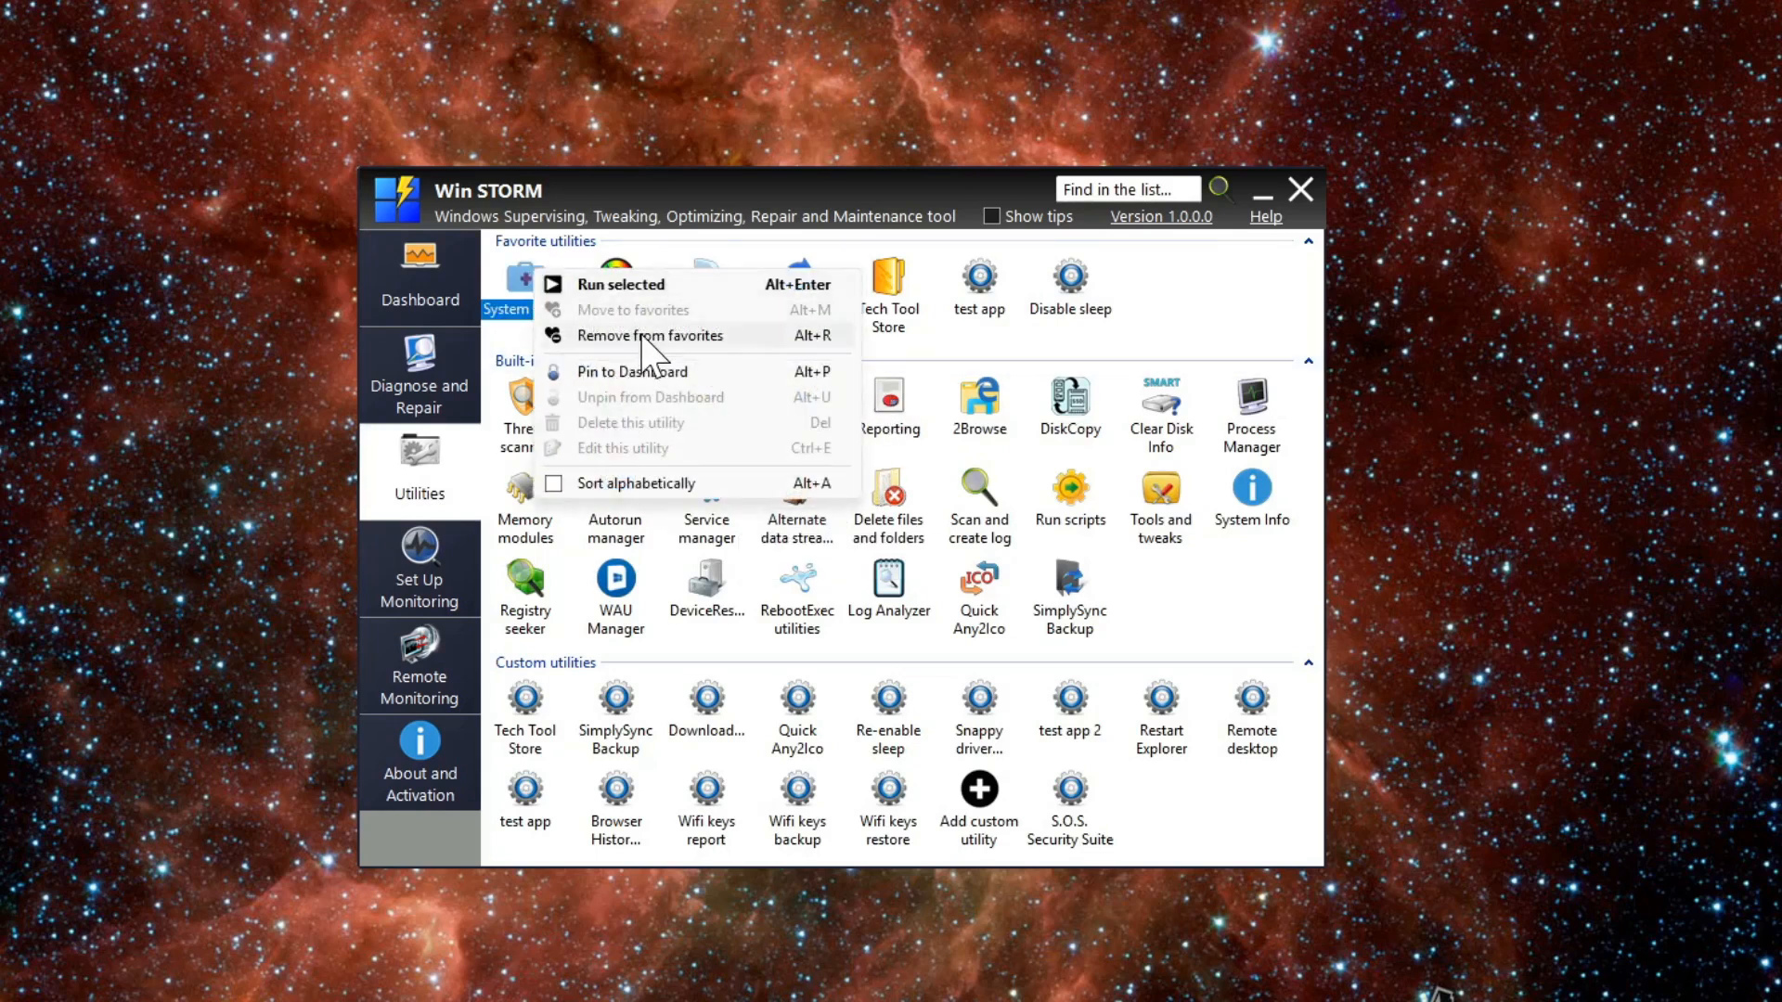
{"action": "left_click", "coordinate": [619, 371]}
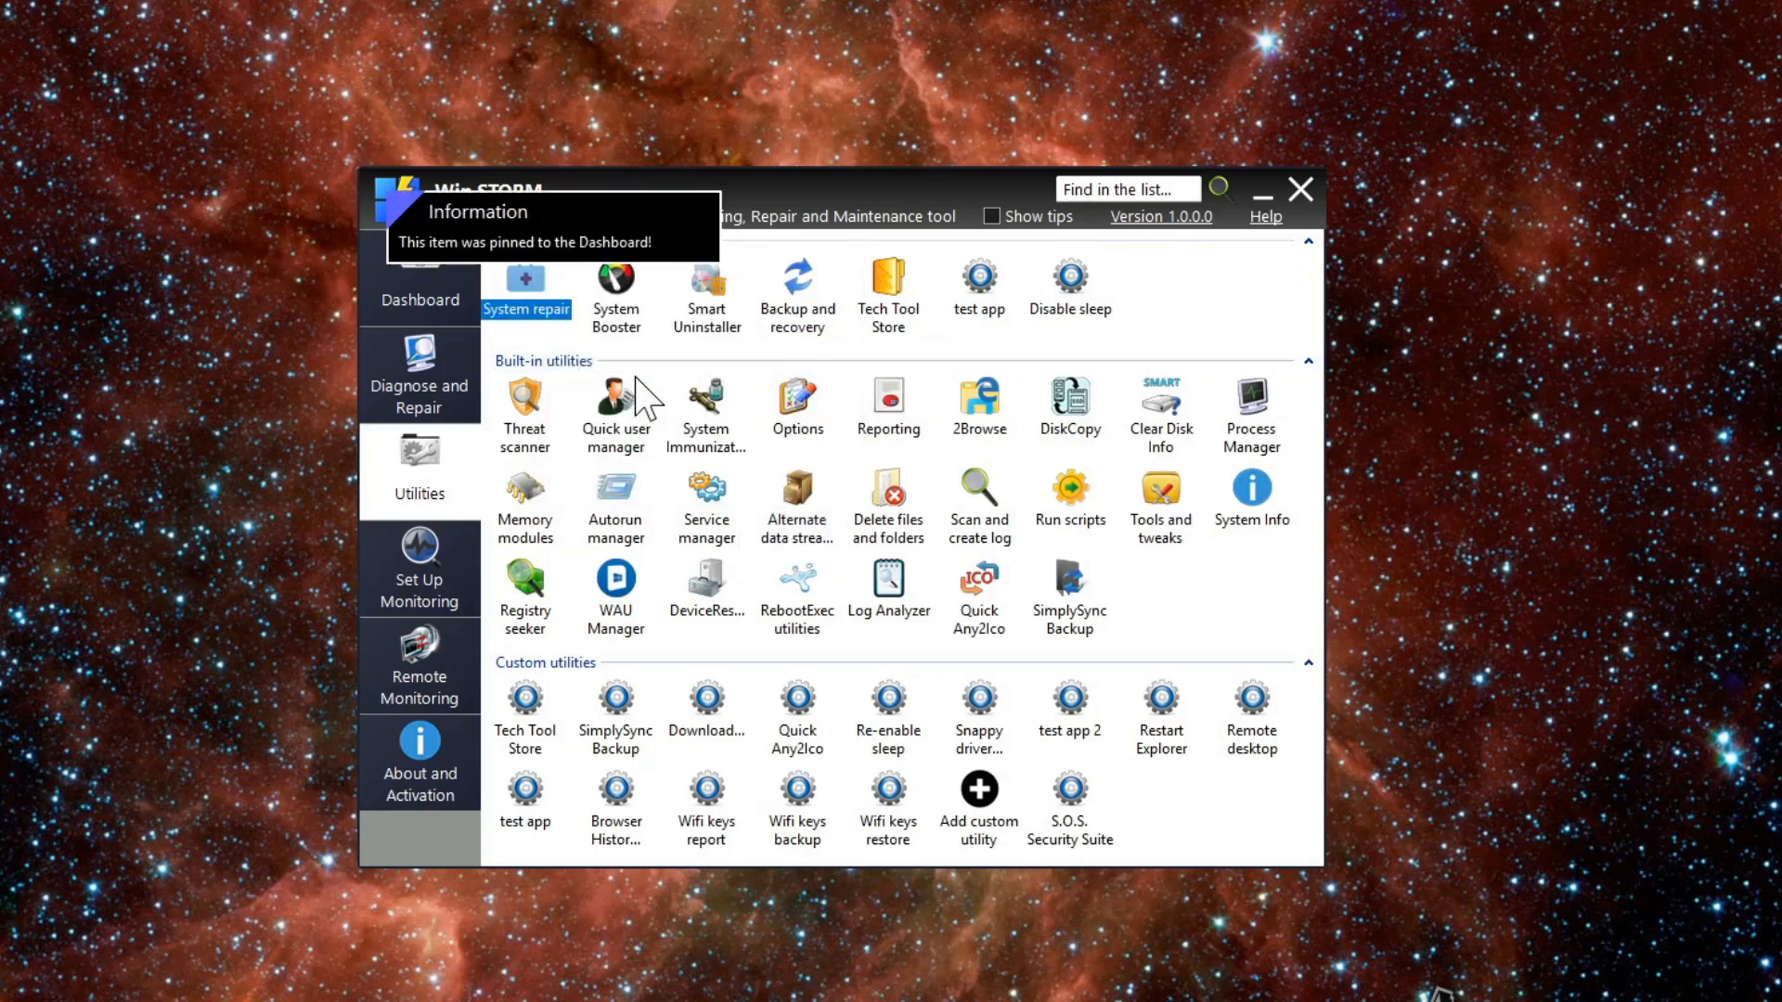
{"action": "right_click", "coordinate": [630, 285]}
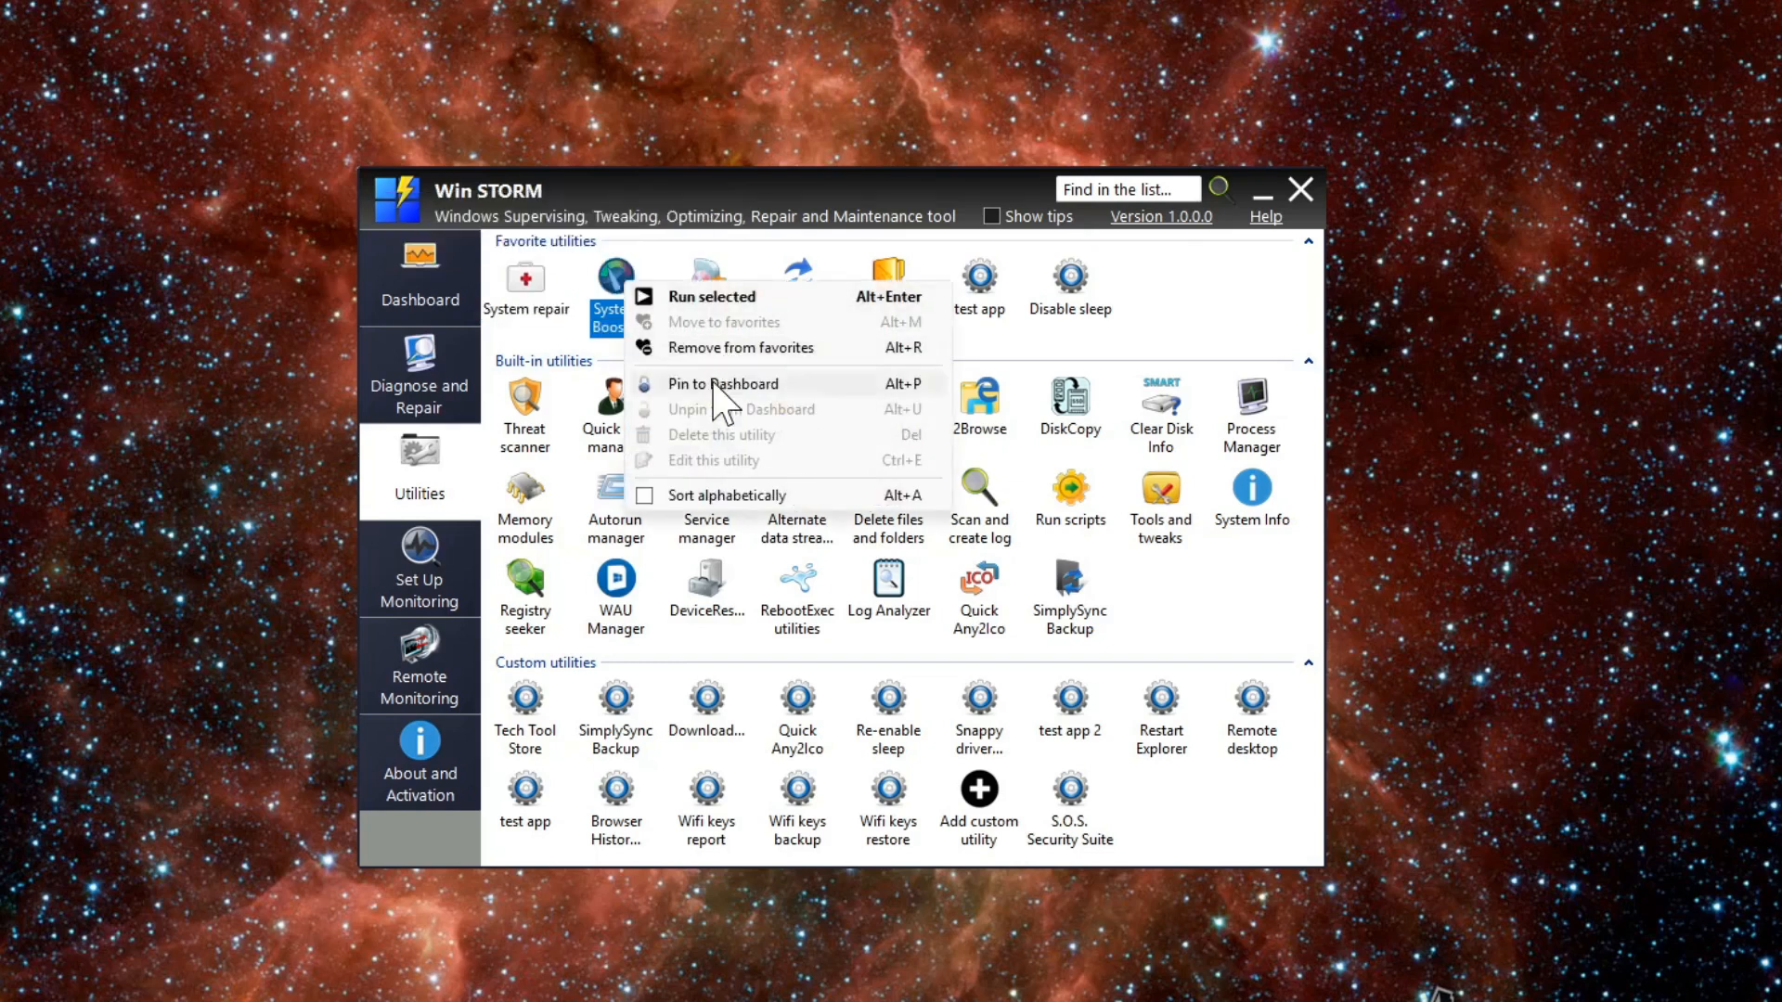
{"action": "left_click", "coordinate": [724, 385]}
{"action": "right_click", "coordinate": [713, 280]}
{"action": "left_click", "coordinate": [815, 376]}
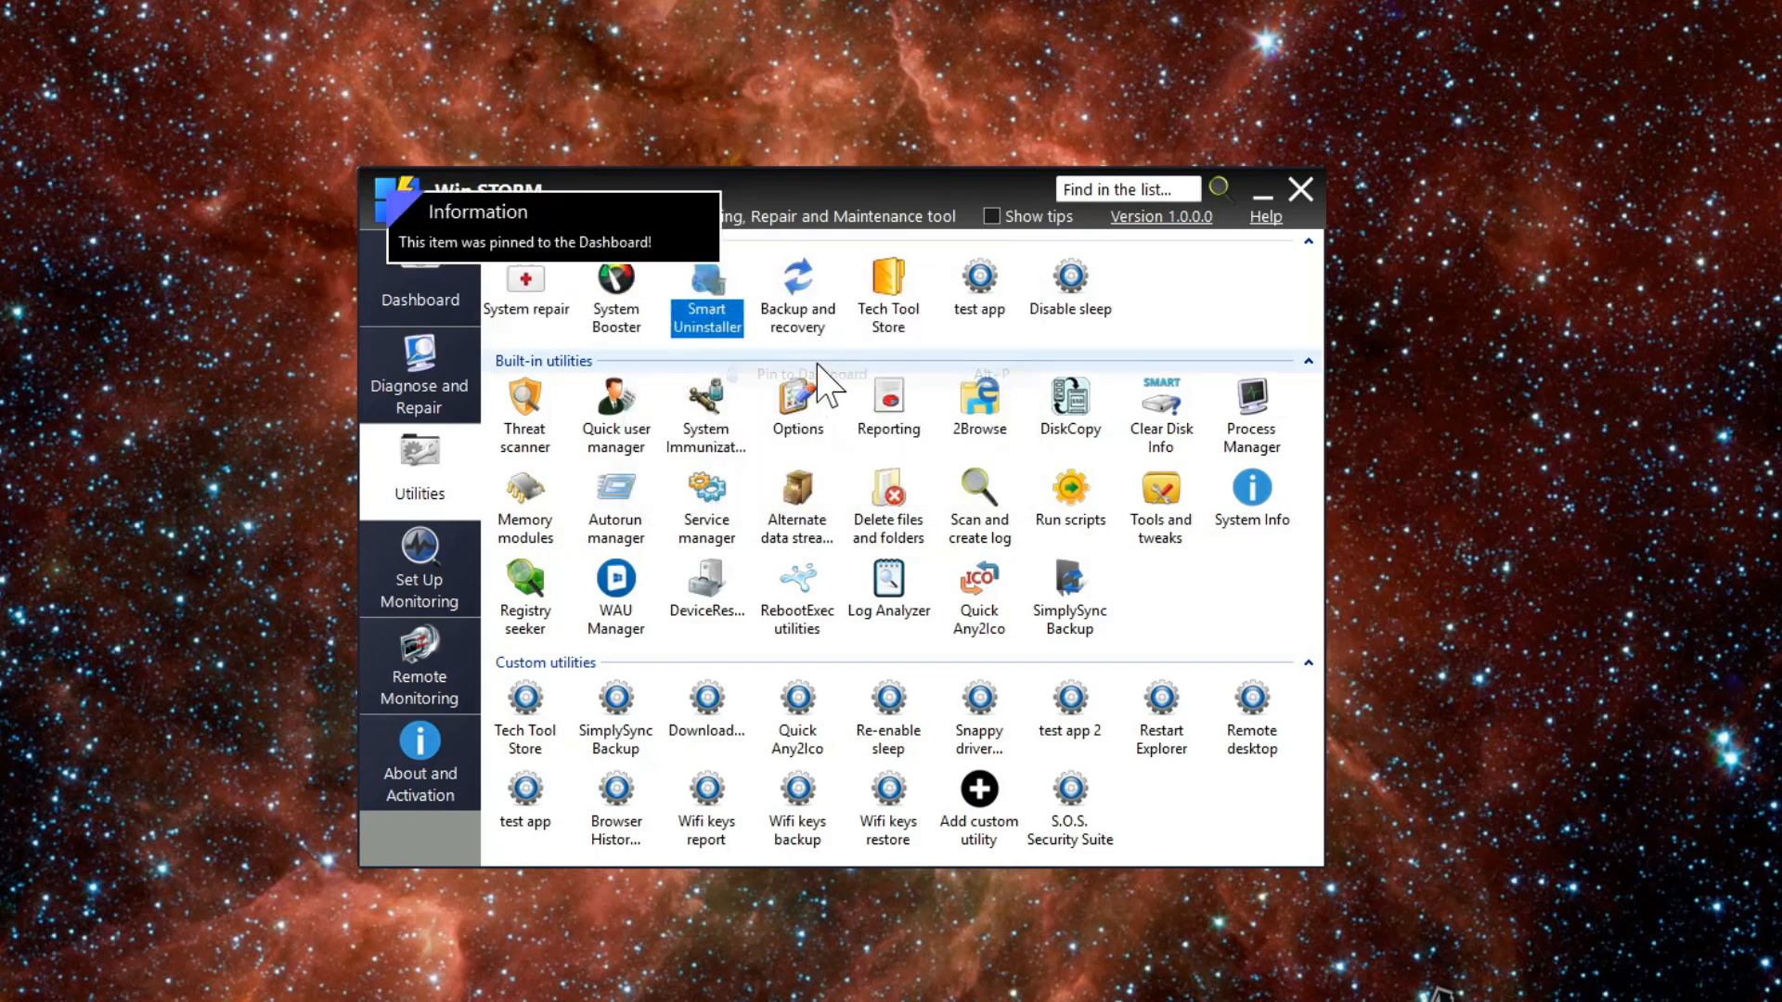
{"action": "right_click", "coordinate": [798, 278]}
{"action": "left_click", "coordinate": [864, 399]}
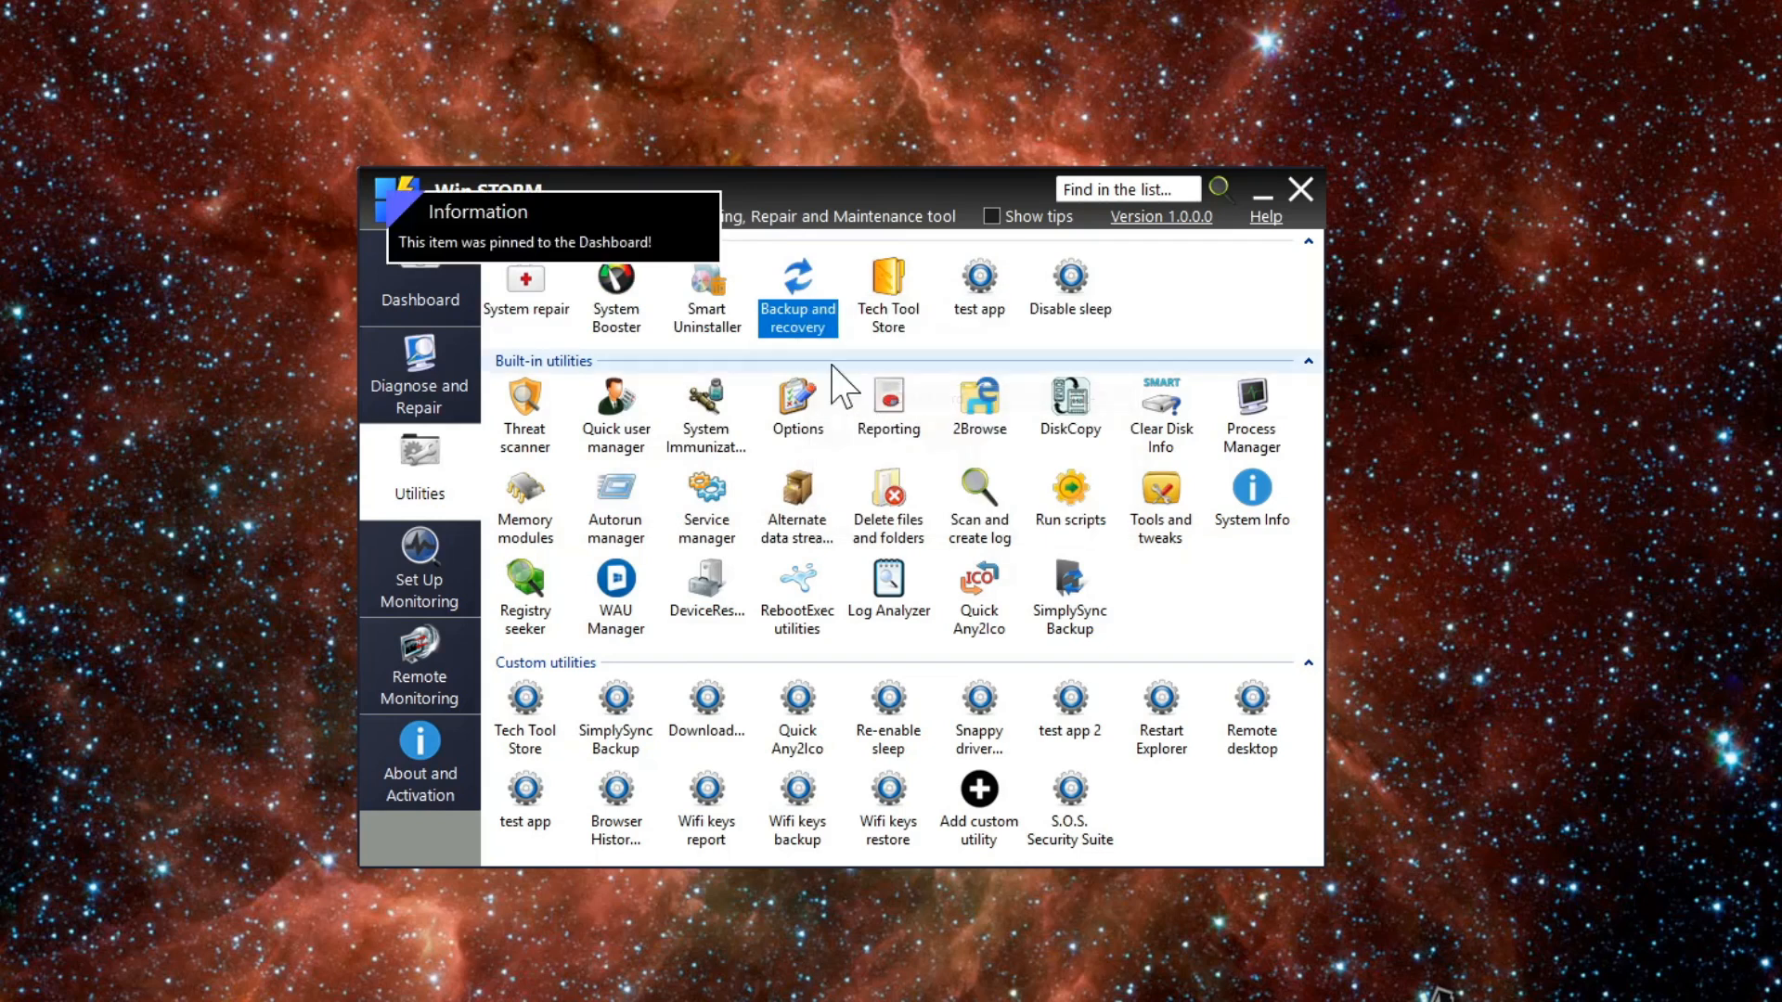
{"action": "left_click", "coordinate": [451, 295]}
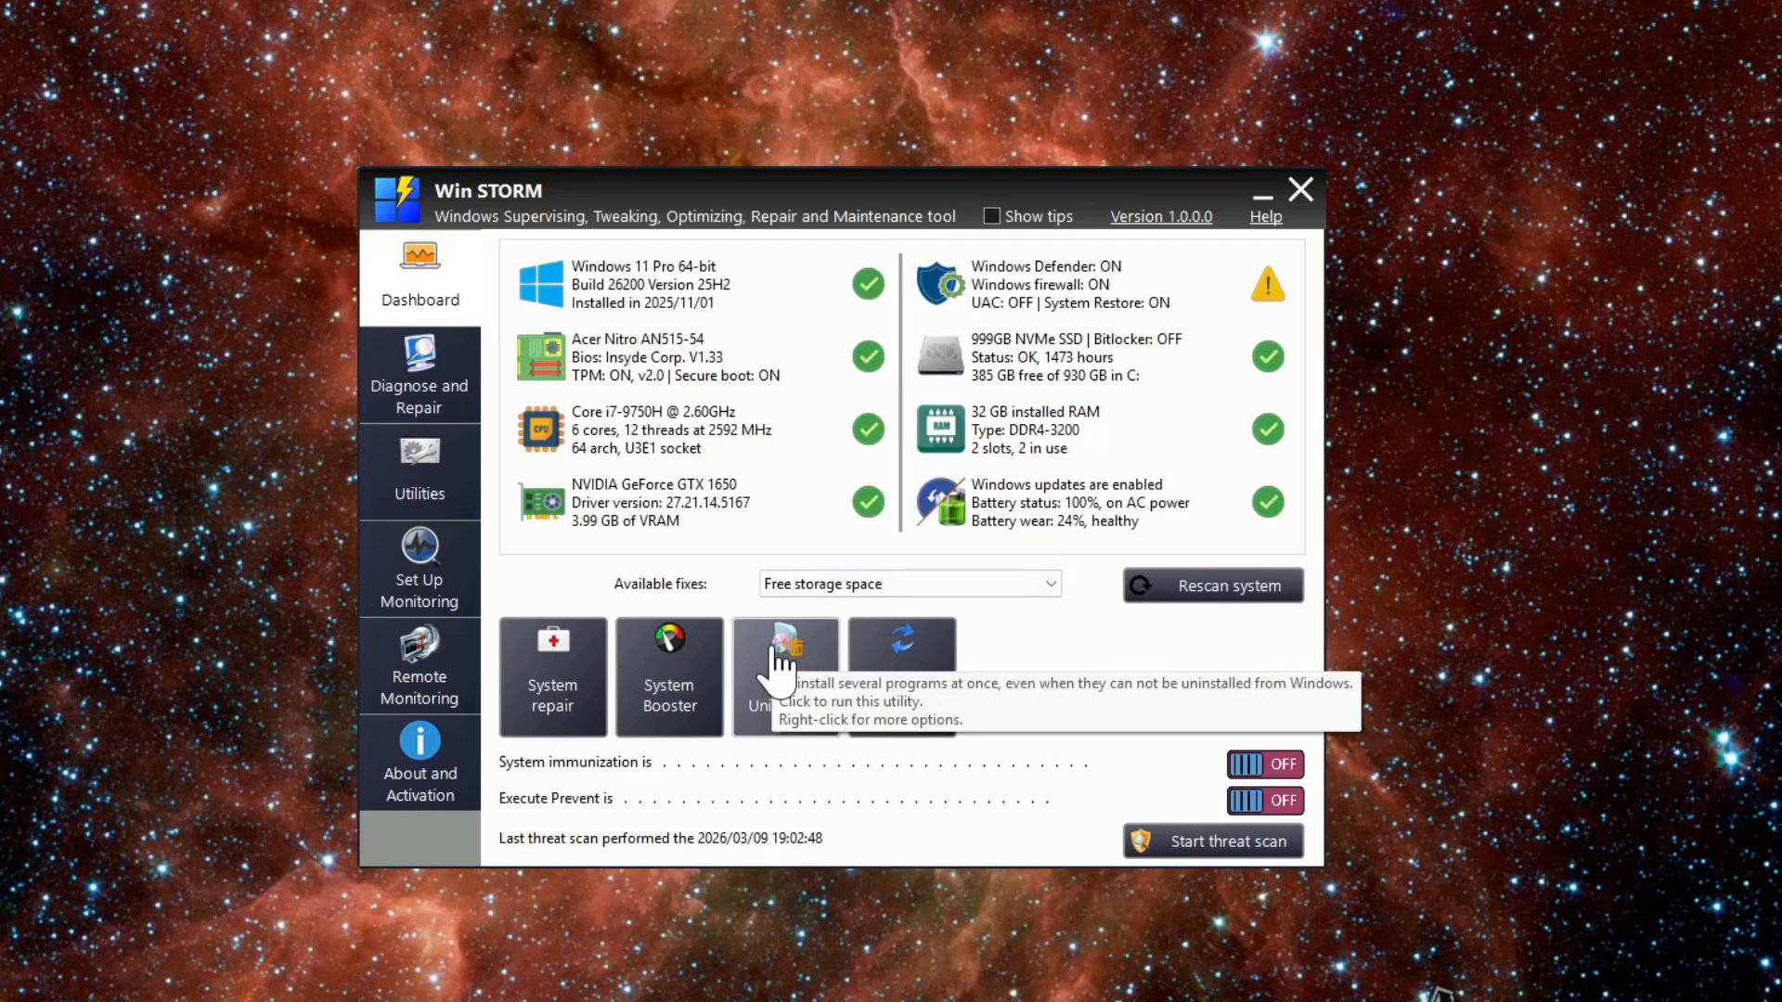
Step: Unpin the System repair, System Booster, Uninstaller and Backup and recovery tiles, then open System Immunization
{"action": "right_click", "coordinate": [555, 661]}
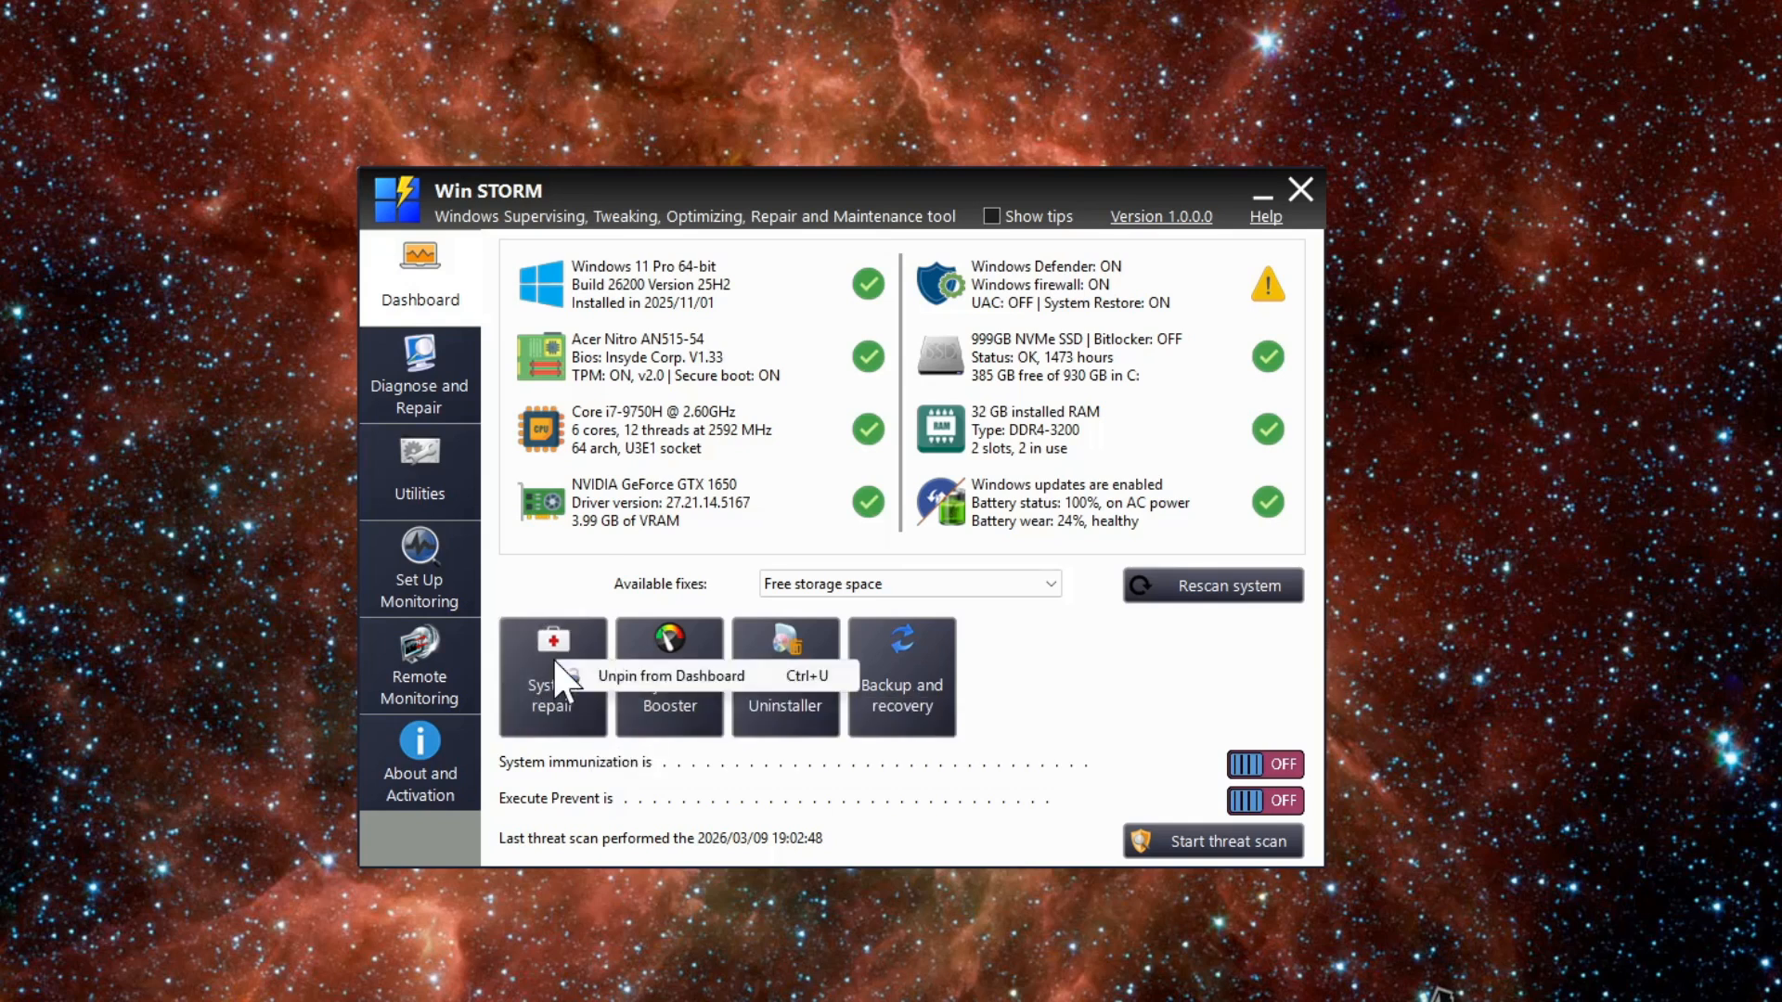
{"action": "left_click", "coordinate": [635, 675]}
{"action": "right_click", "coordinate": [681, 672]}
{"action": "left_click", "coordinate": [743, 679]}
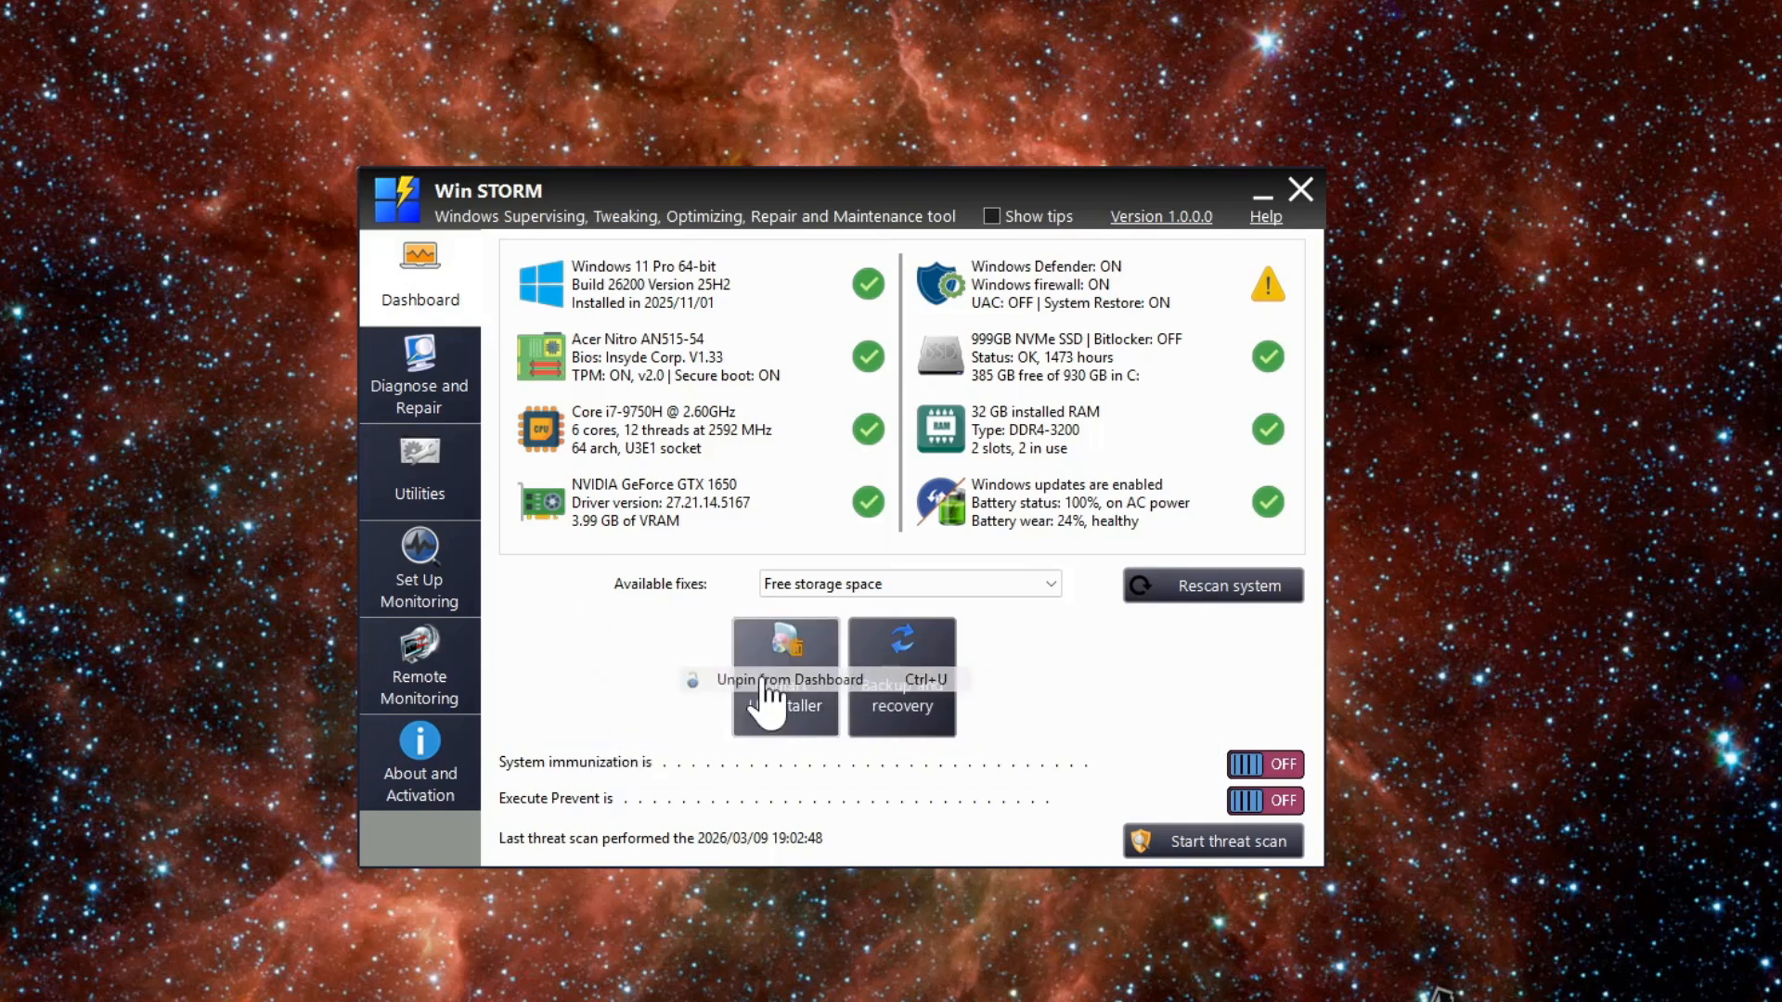
{"action": "right_click", "coordinate": [773, 662]}
{"action": "left_click", "coordinate": [844, 682]}
{"action": "right_click", "coordinate": [886, 666]}
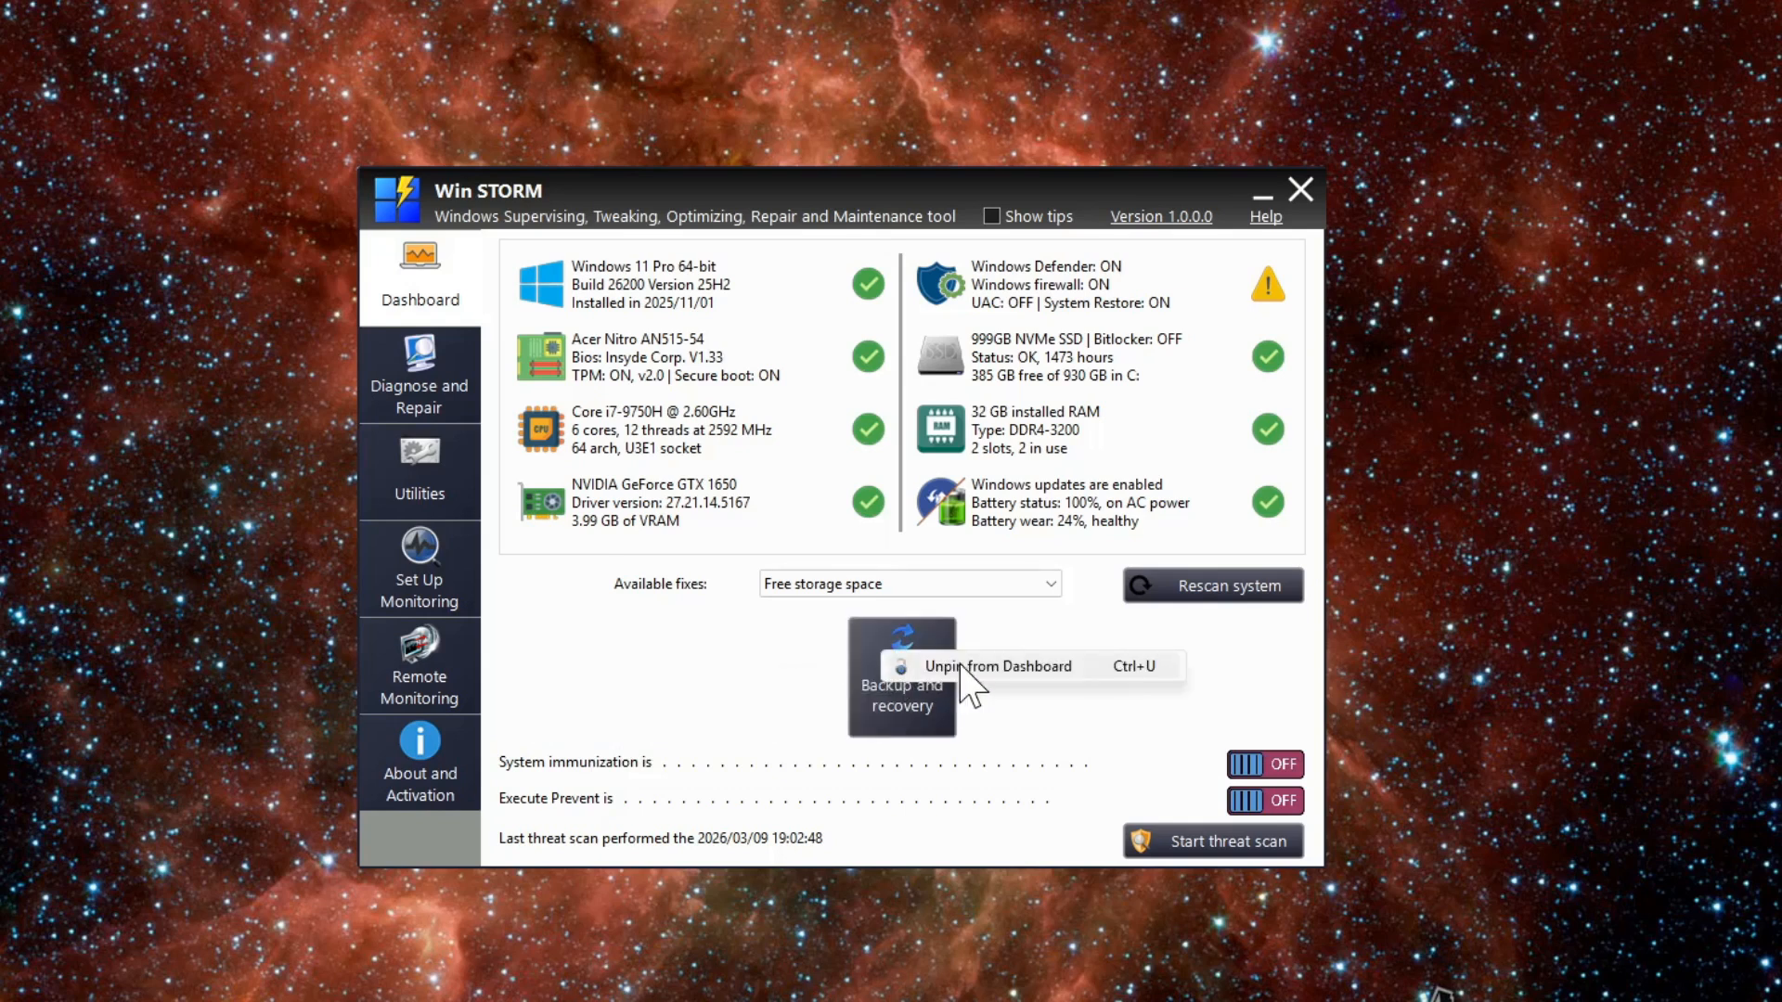
{"action": "left_click", "coordinate": [965, 677]}
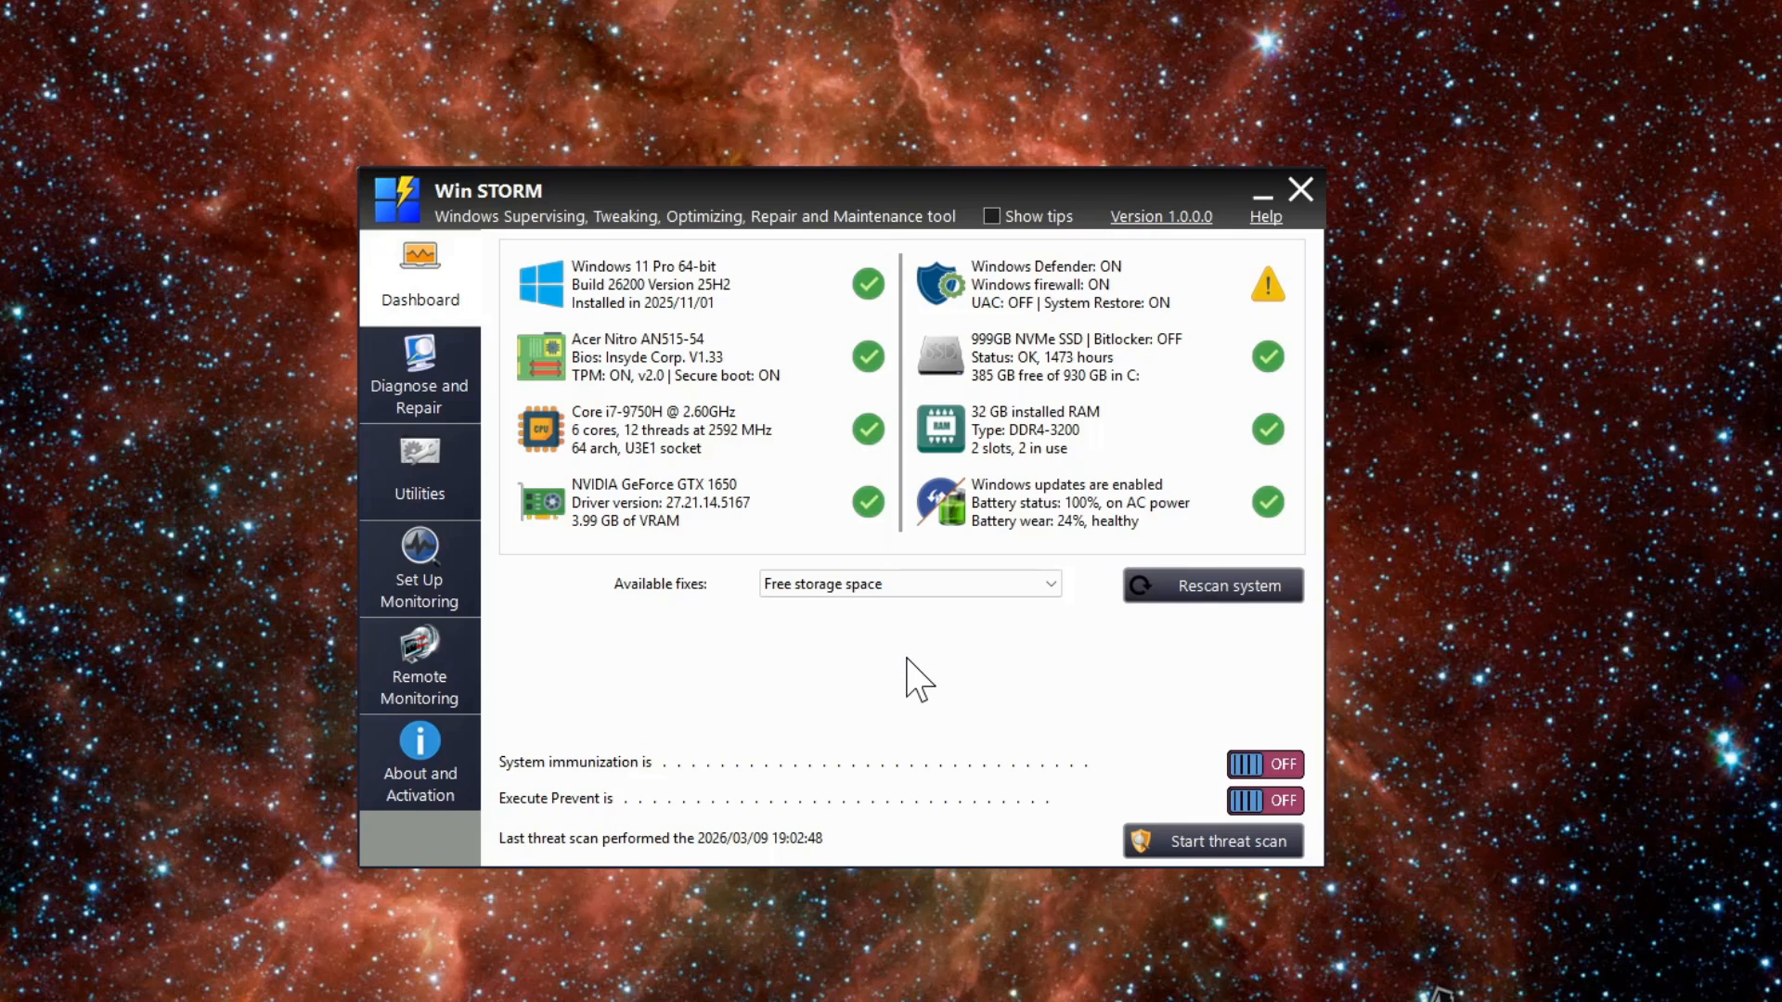
{"action": "left_click", "coordinate": [1260, 768]}
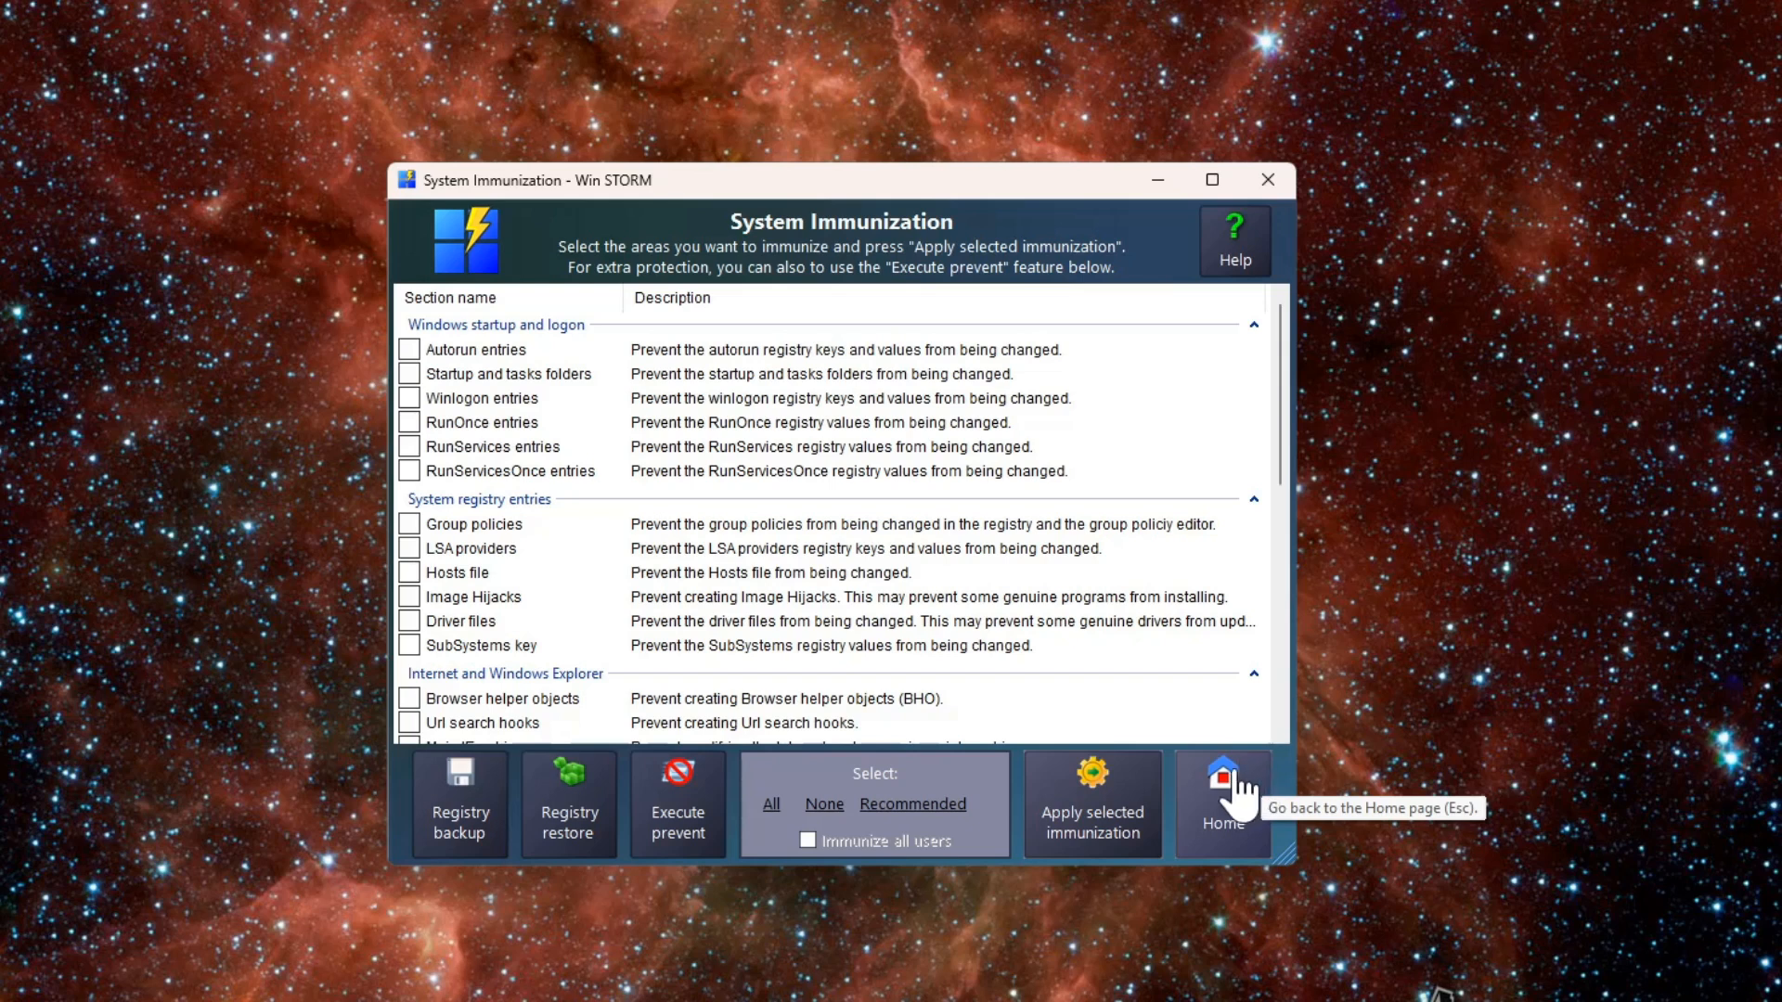
Step: Apply and confirm the Recommended immunization (33 areas), then return to the Dashboard
{"action": "left_click", "coordinate": [882, 805]}
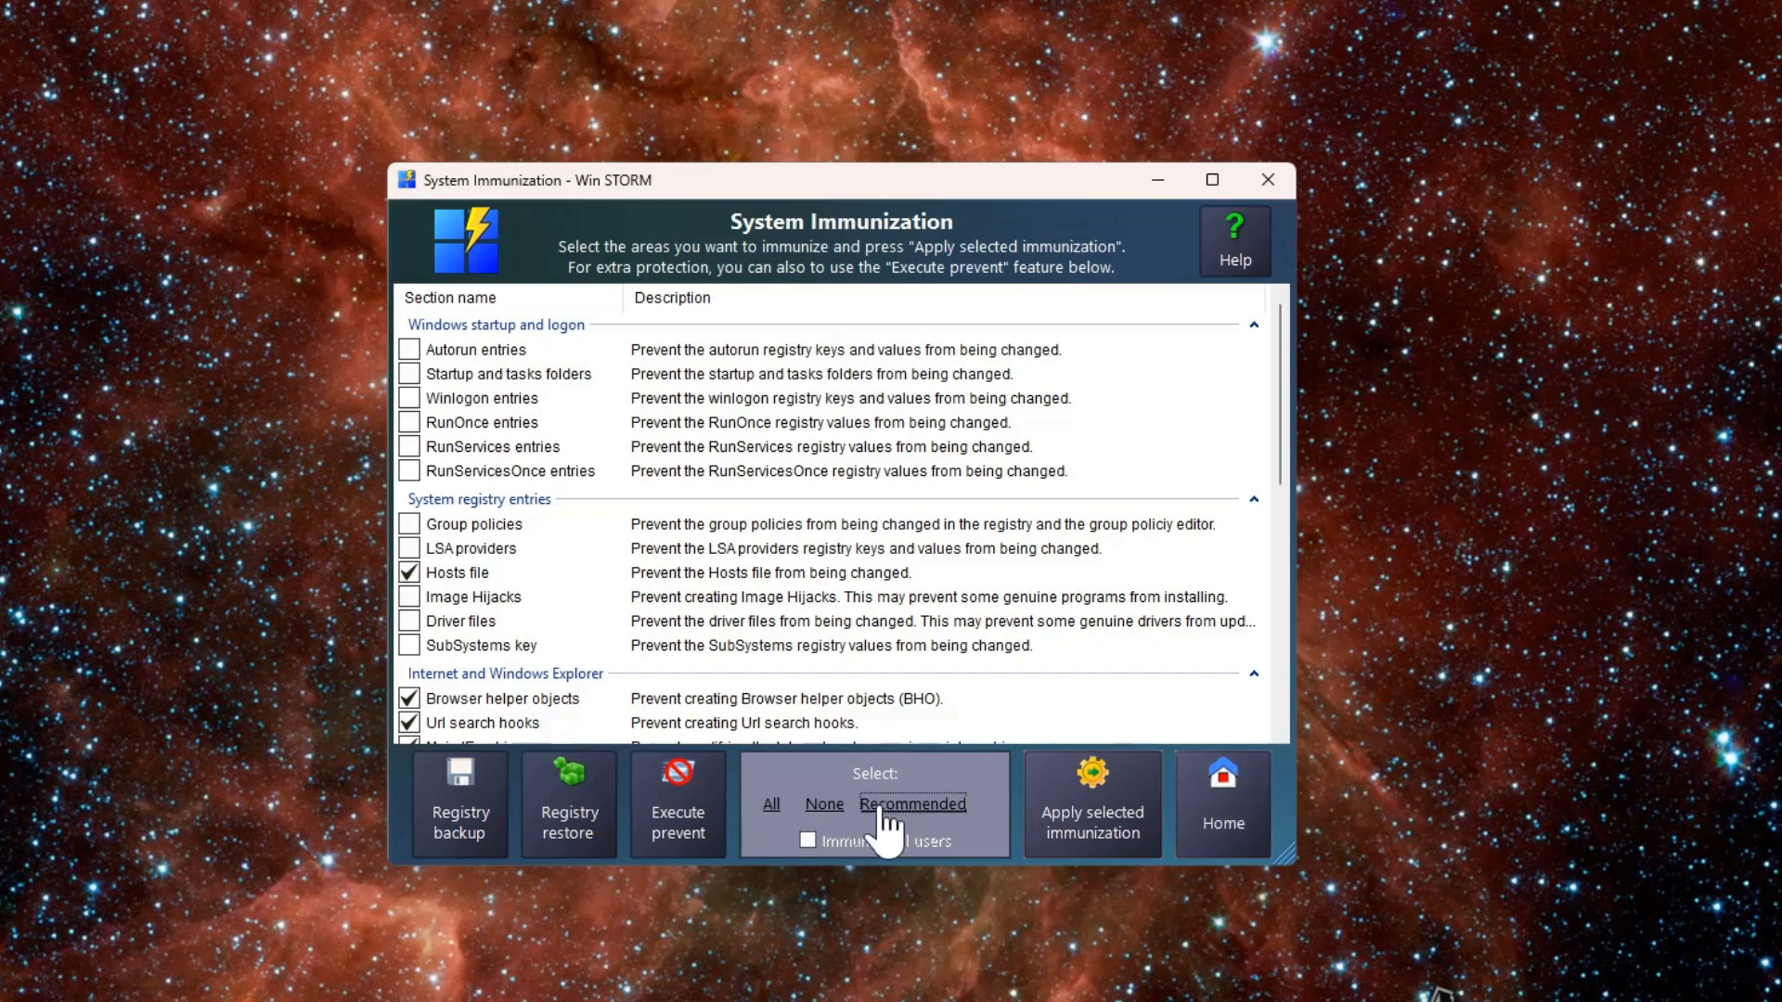
{"action": "left_click", "coordinate": [1104, 801]}
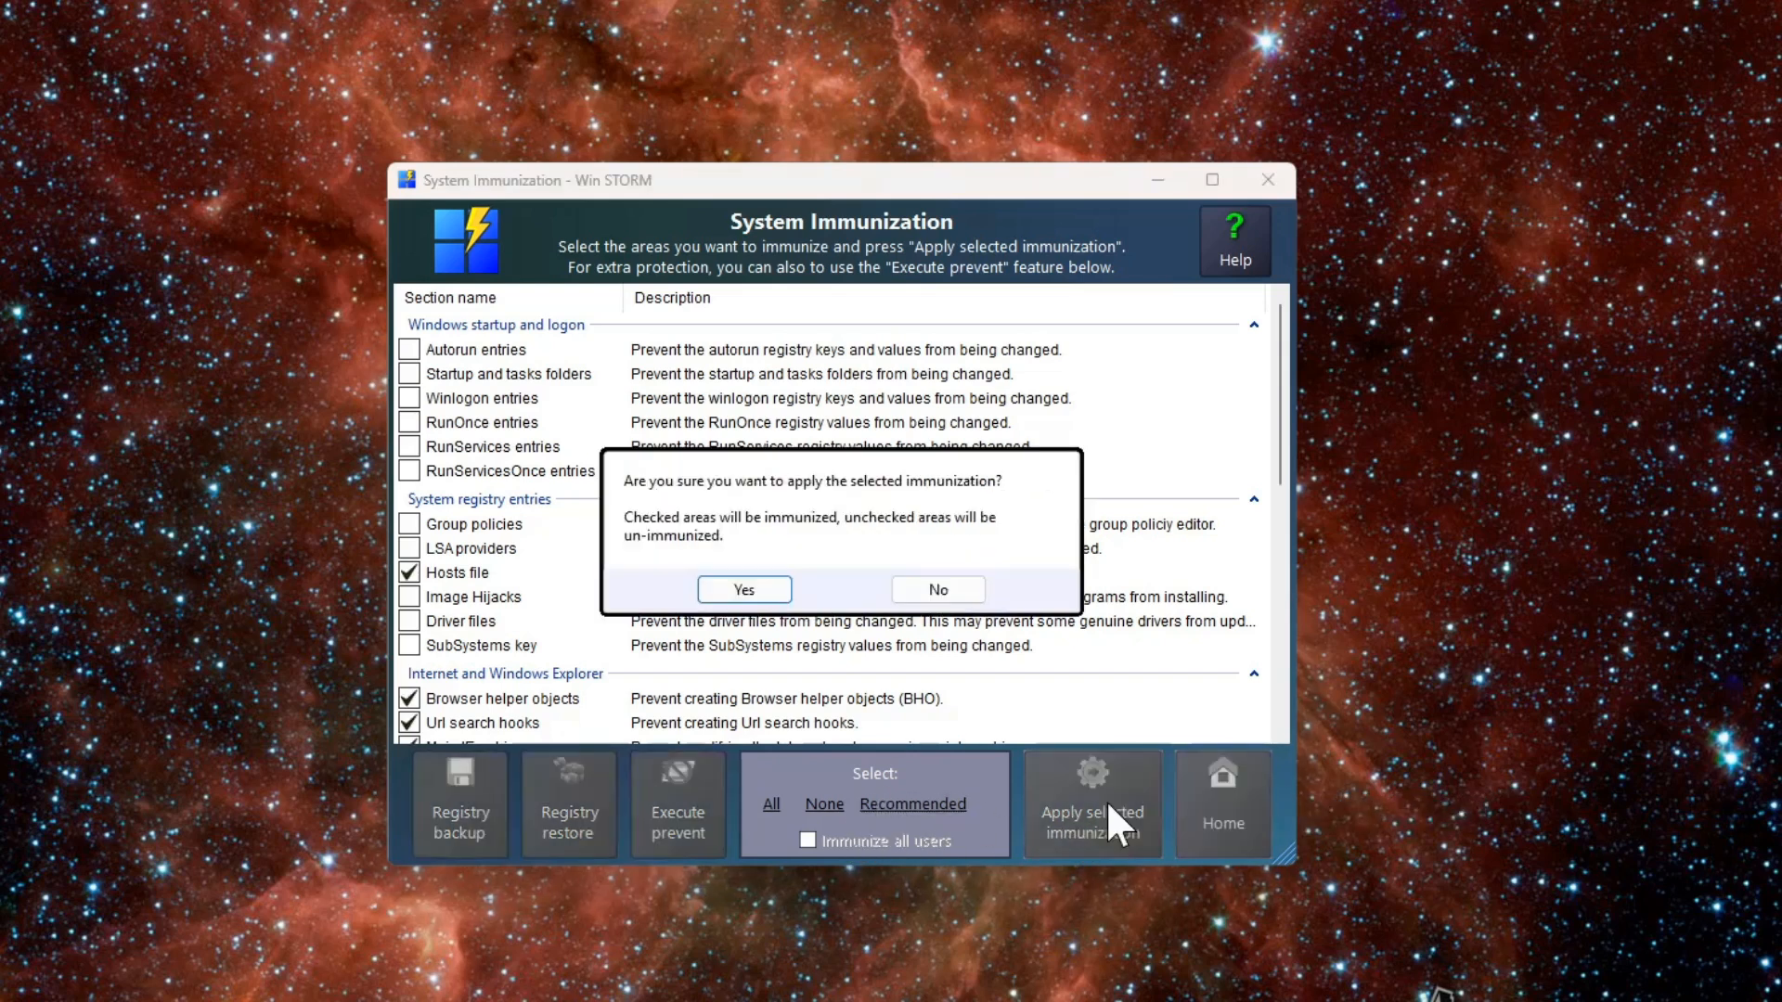
{"action": "left_click", "coordinate": [746, 590]}
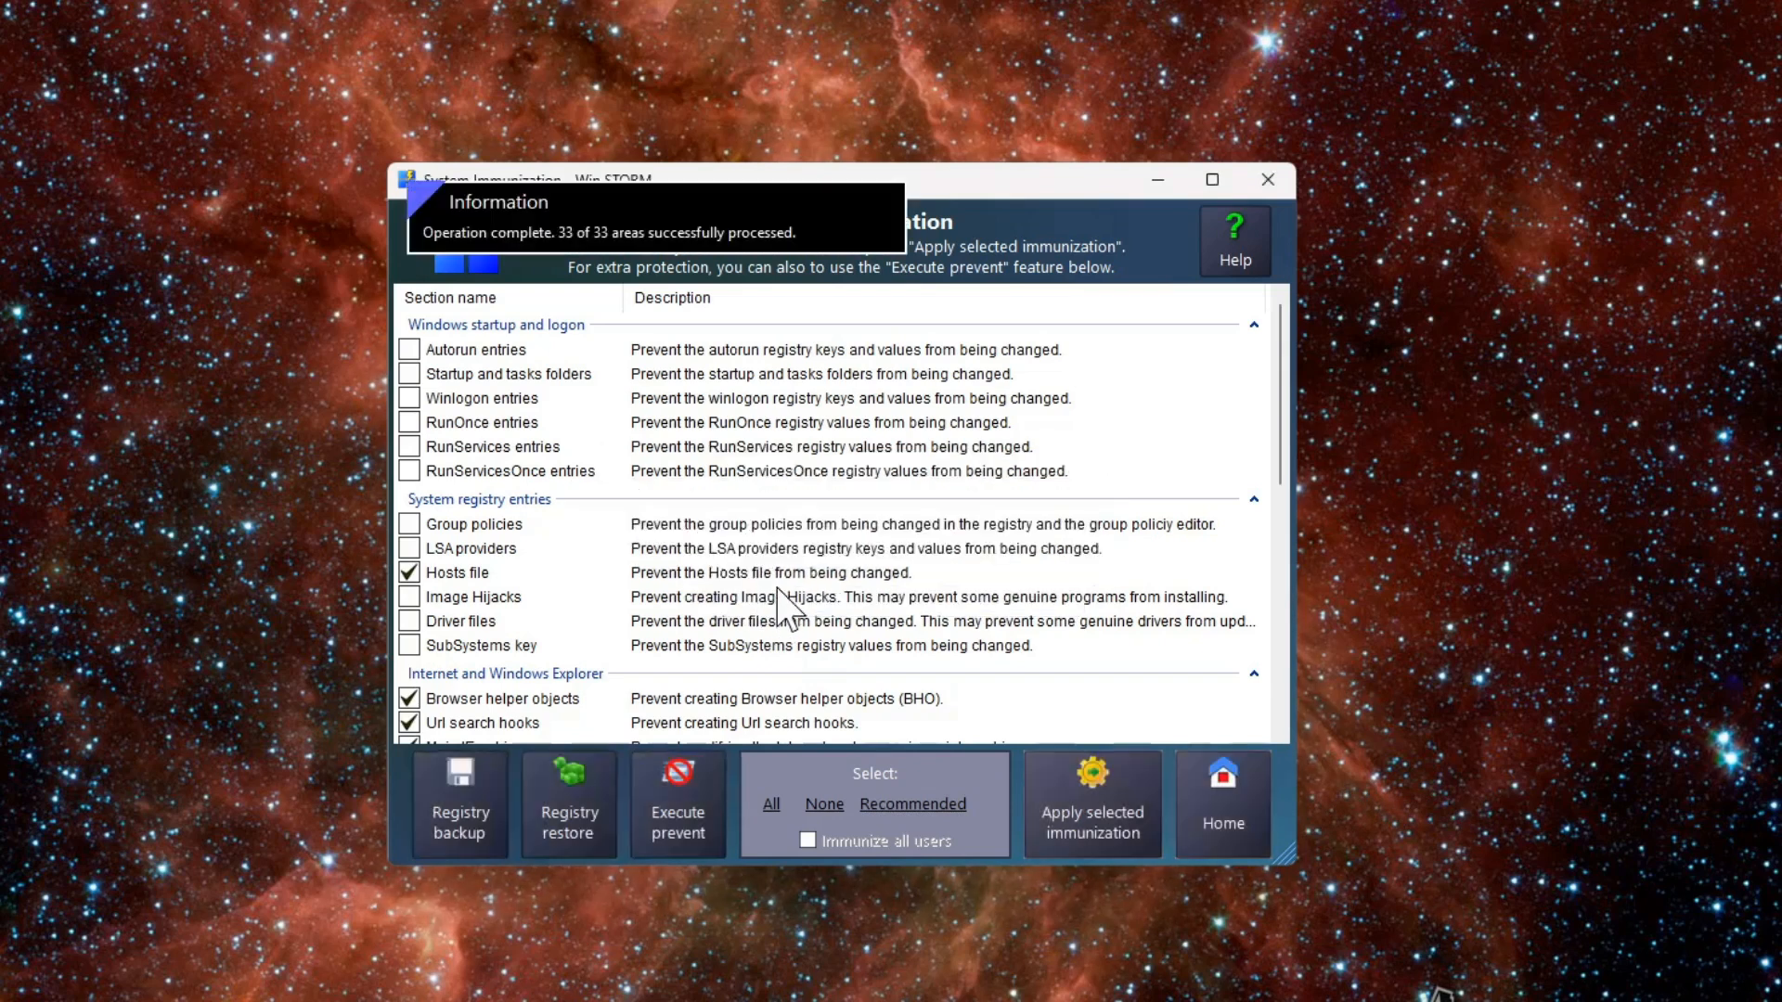
{"action": "left_click", "coordinate": [1217, 805]}
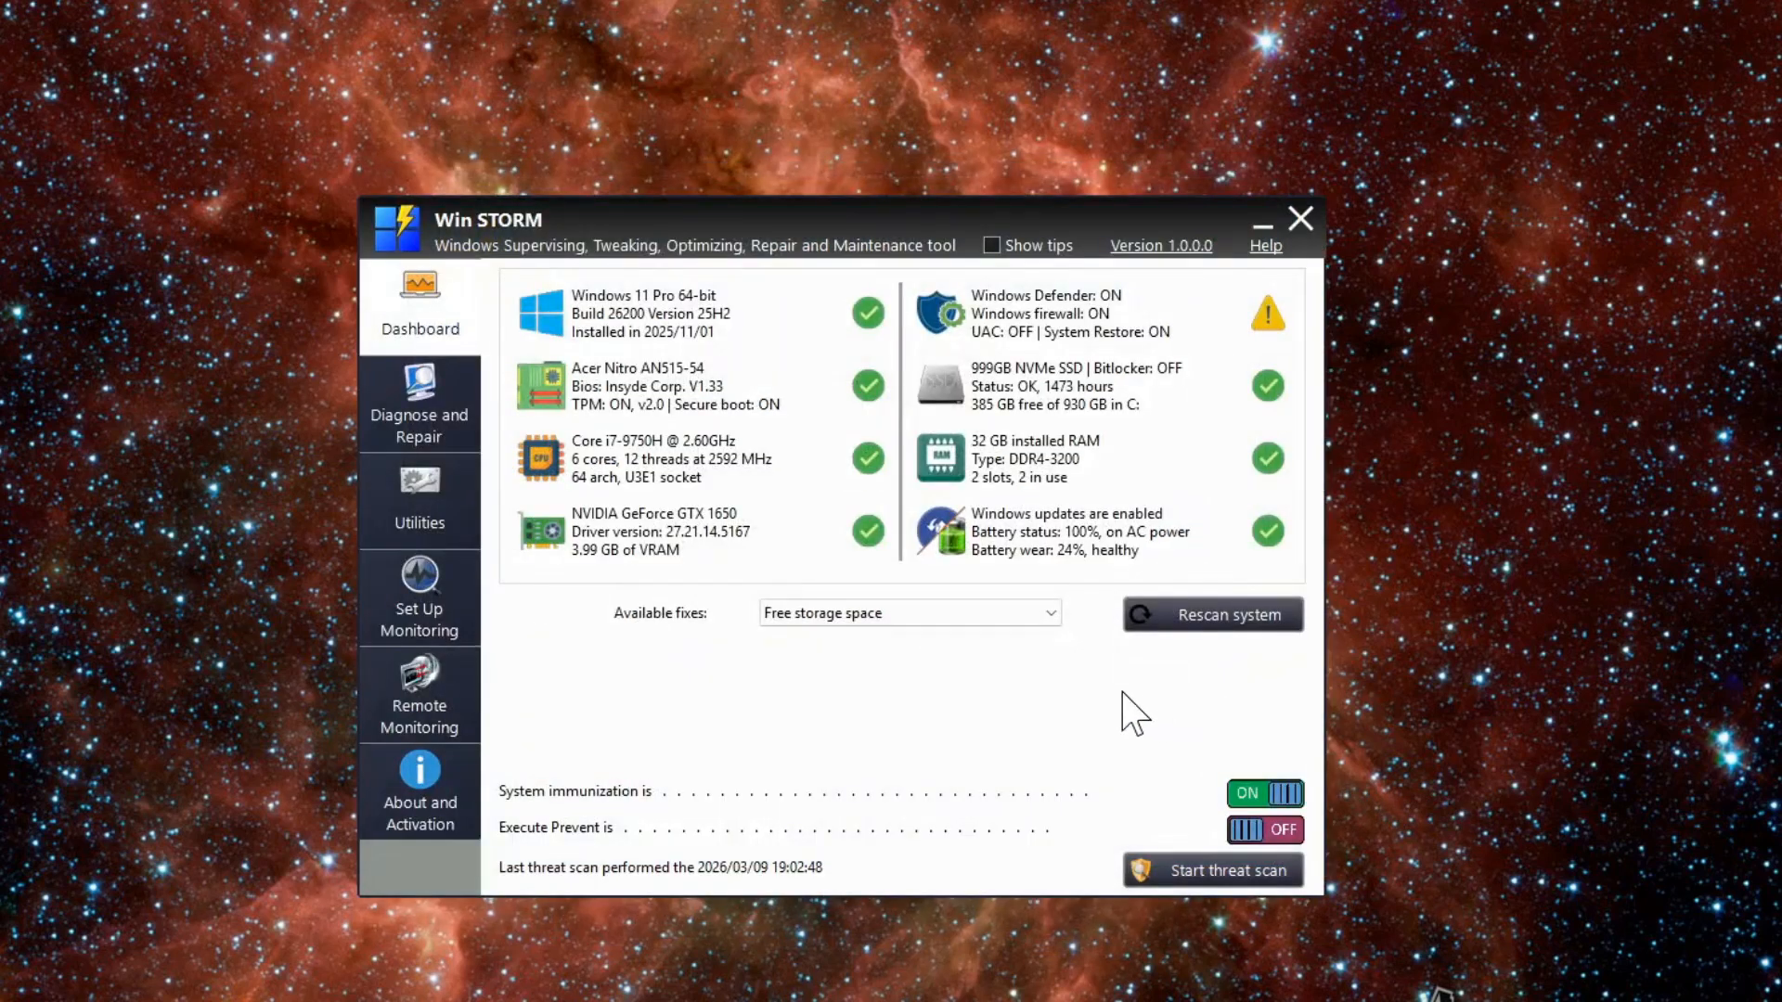
Step: Switch System immunization back off, then go to the Diagnose and Repair page
{"action": "left_click", "coordinate": [1260, 792]}
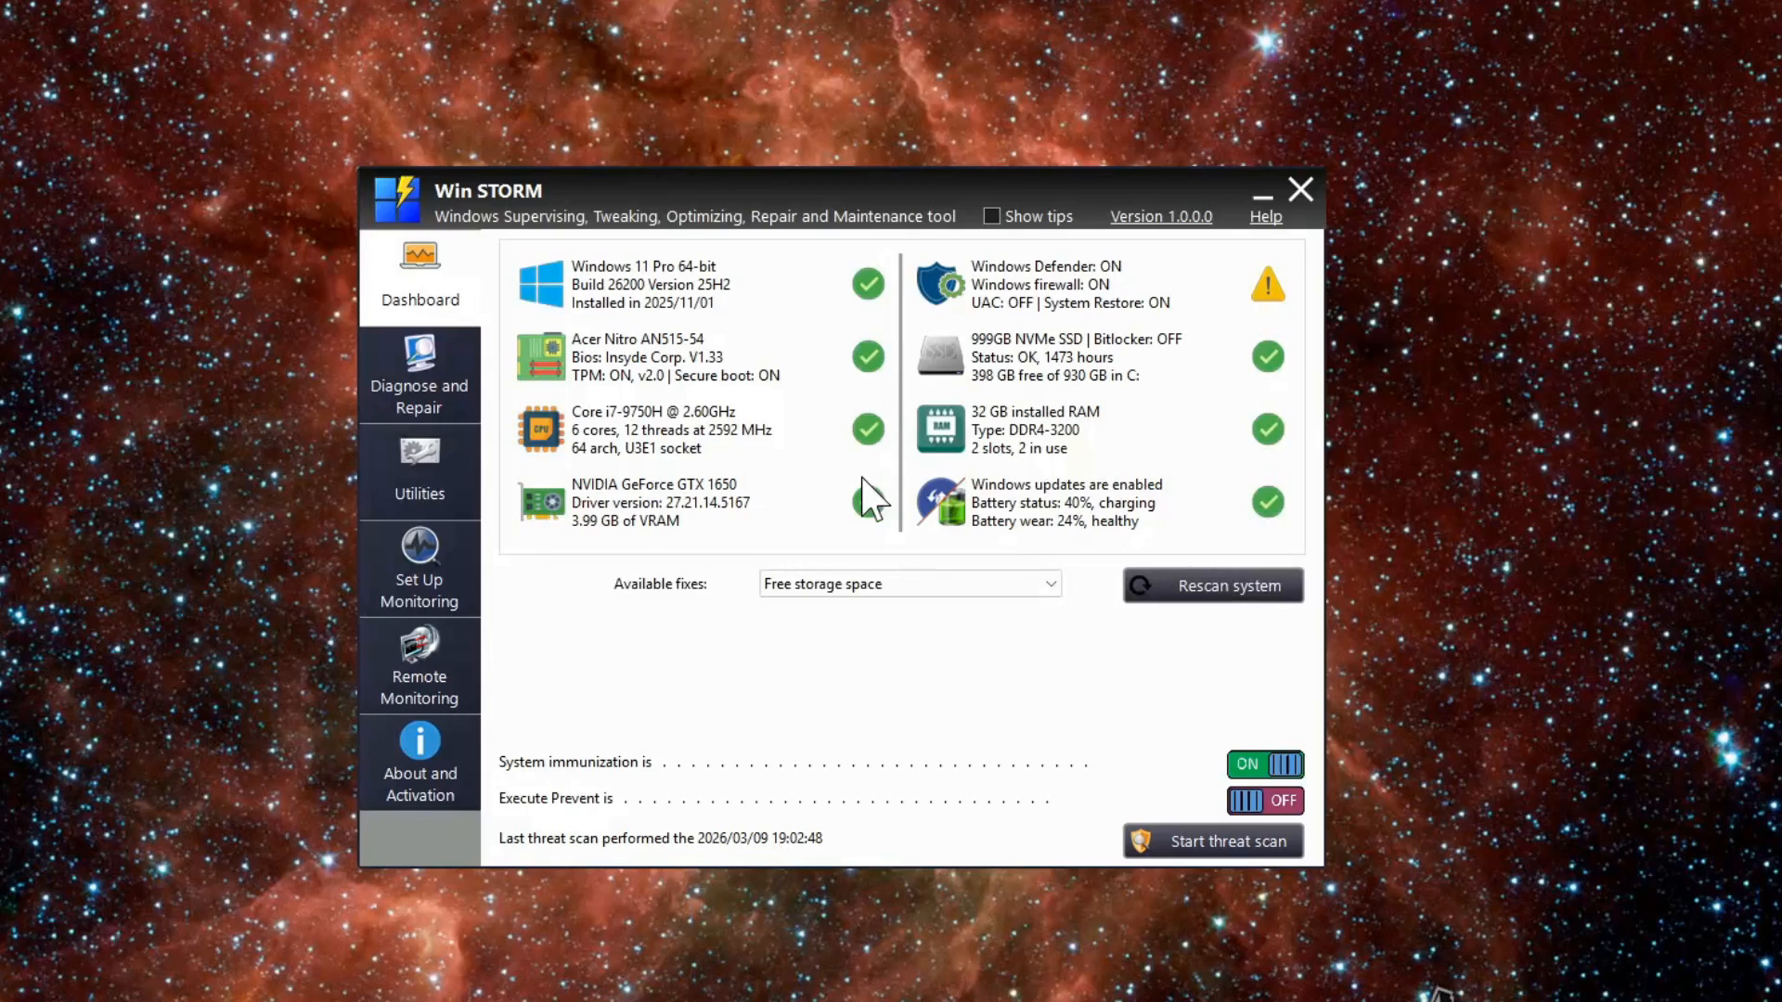
{"action": "left_click", "coordinate": [429, 387]}
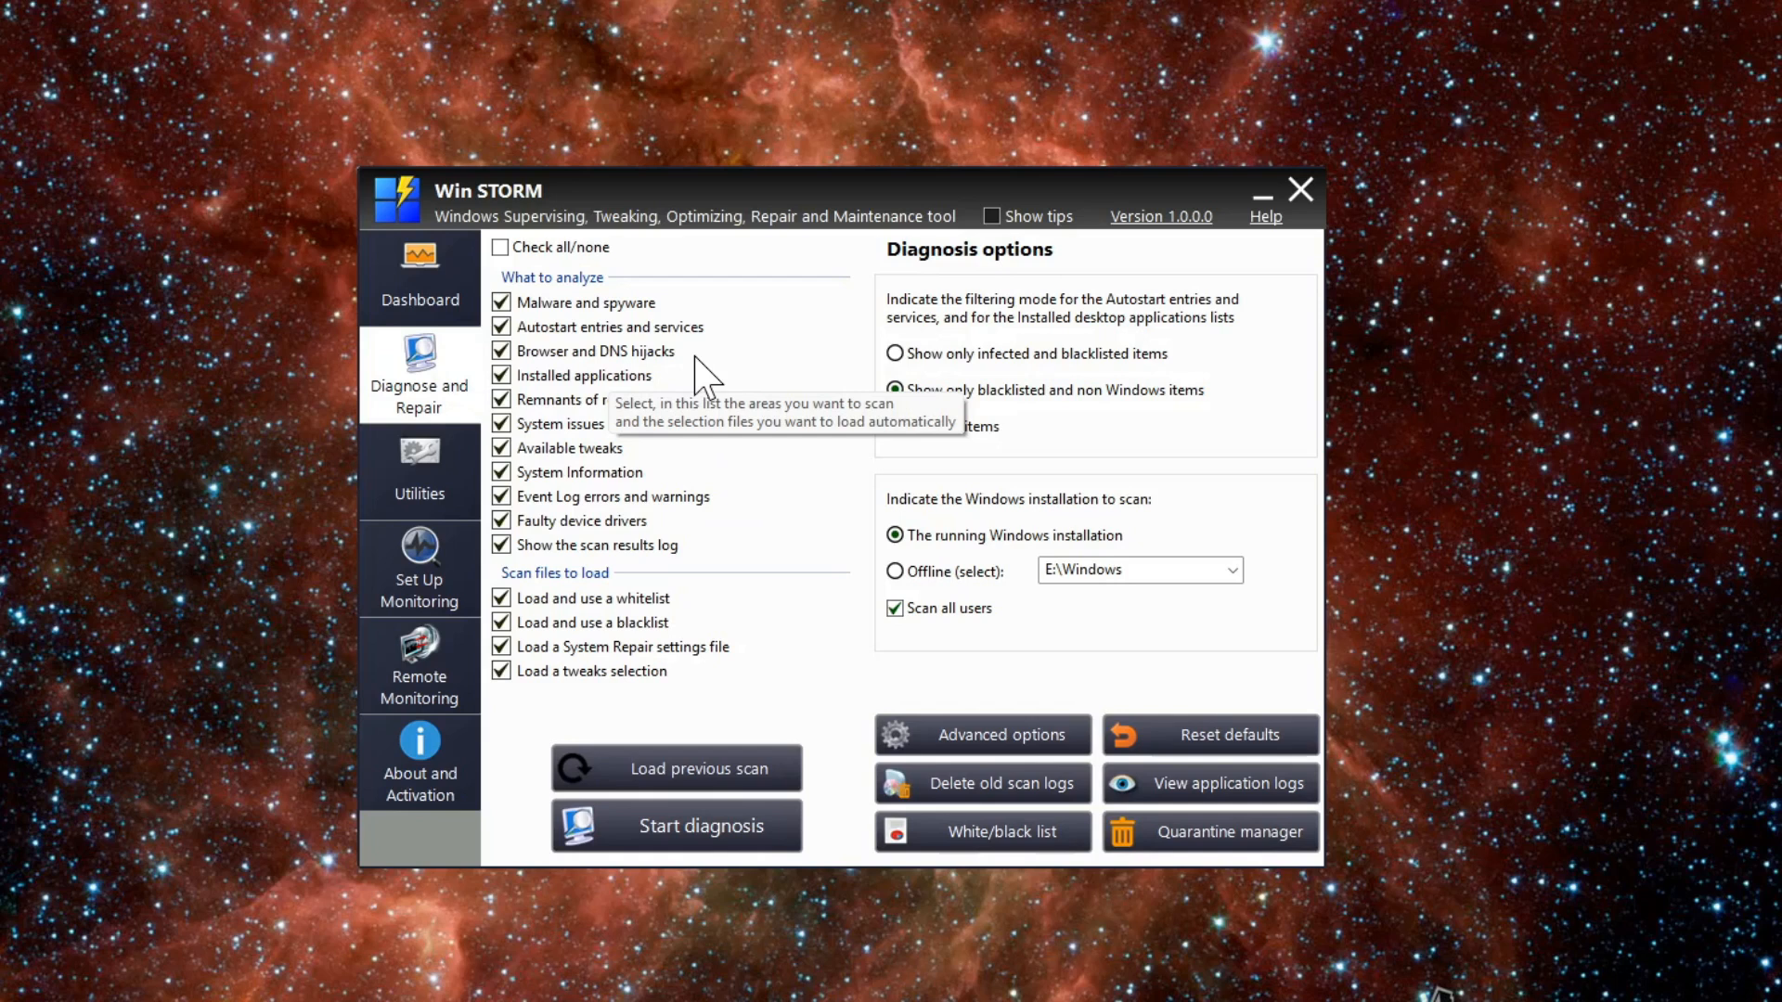
Step: Toggle Check all/none off and back on, then view the Advanced options file paths
{"action": "left_click", "coordinate": [568, 247]}
{"action": "left_click", "coordinate": [568, 247]}
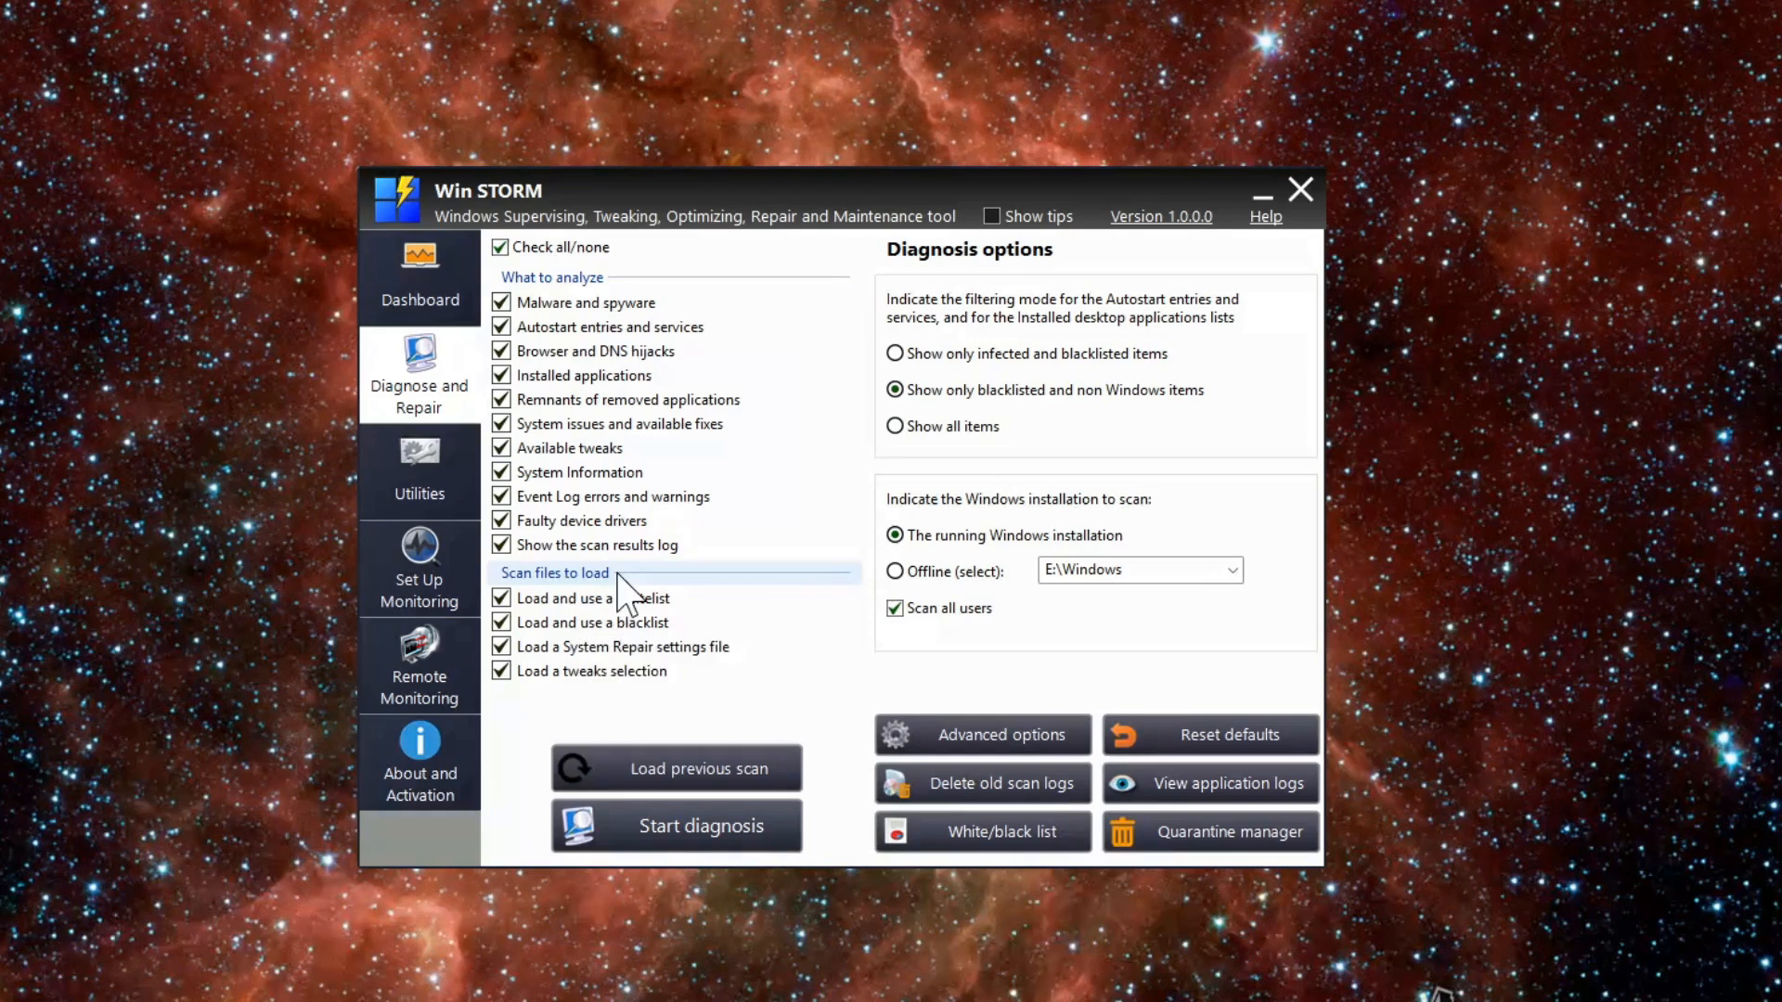
{"action": "left_click", "coordinate": [1026, 738]}
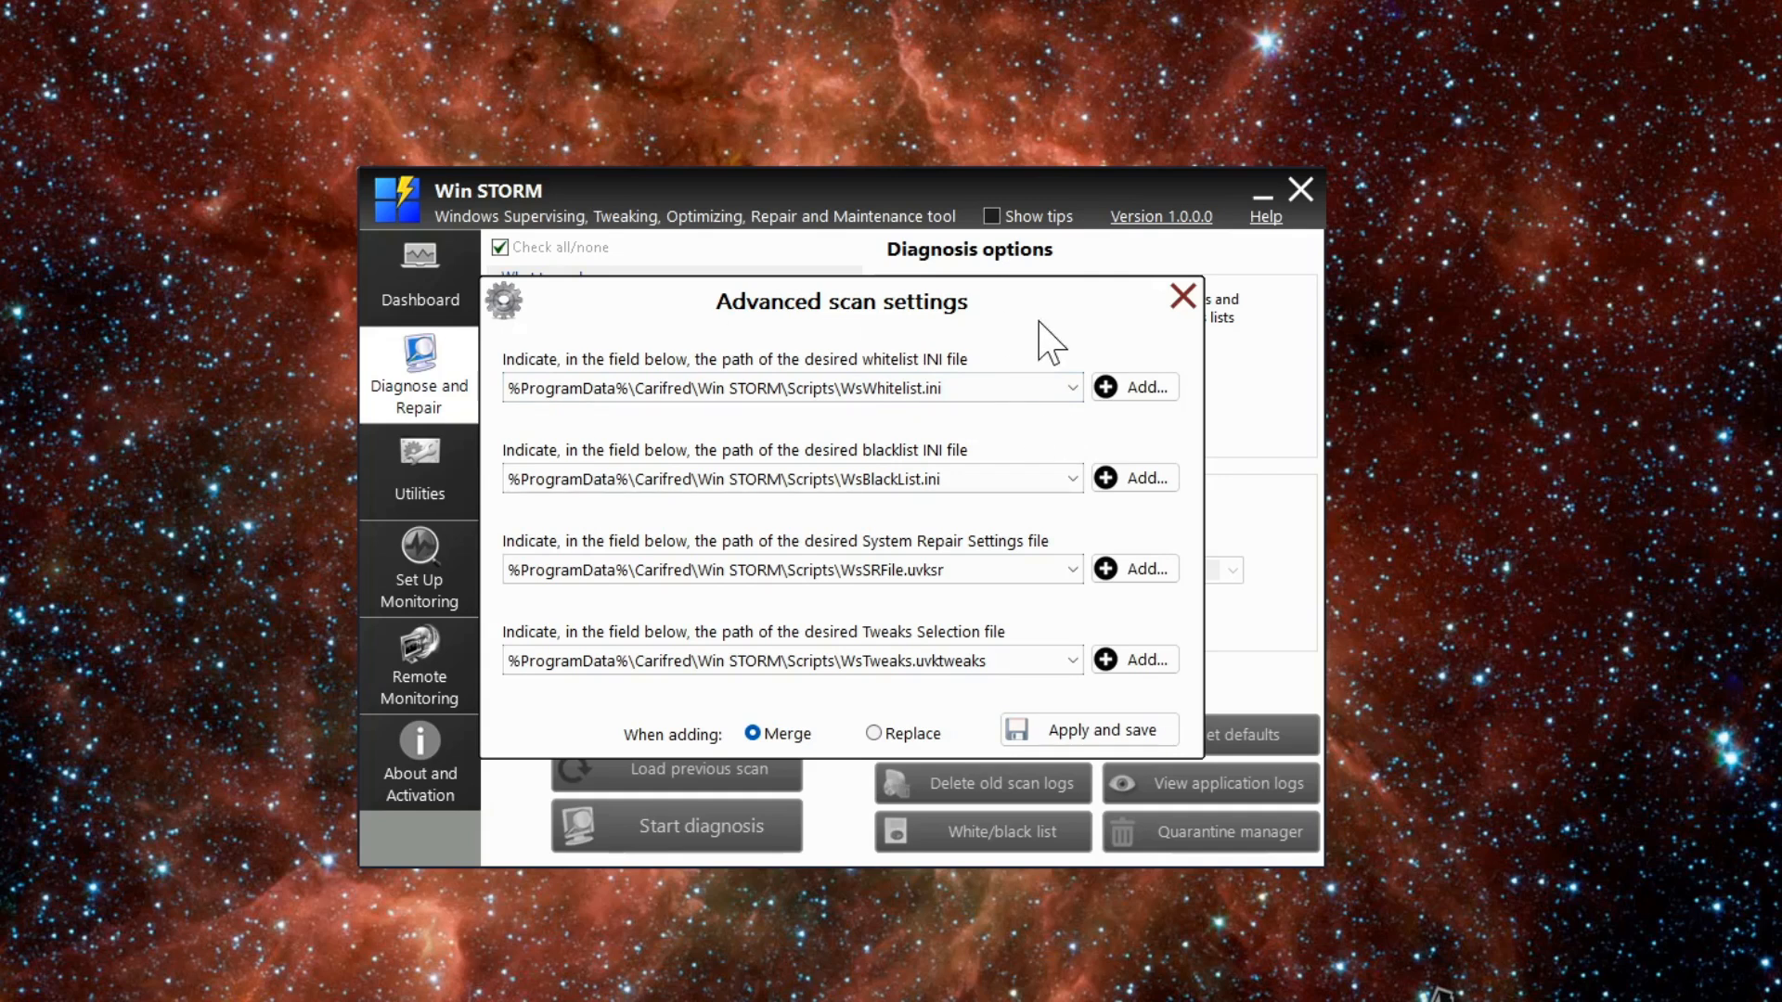
Step: Close the advanced scan settings, keeping the original whitelist path and the Merge adding mode
{"action": "left_click", "coordinate": [968, 390]}
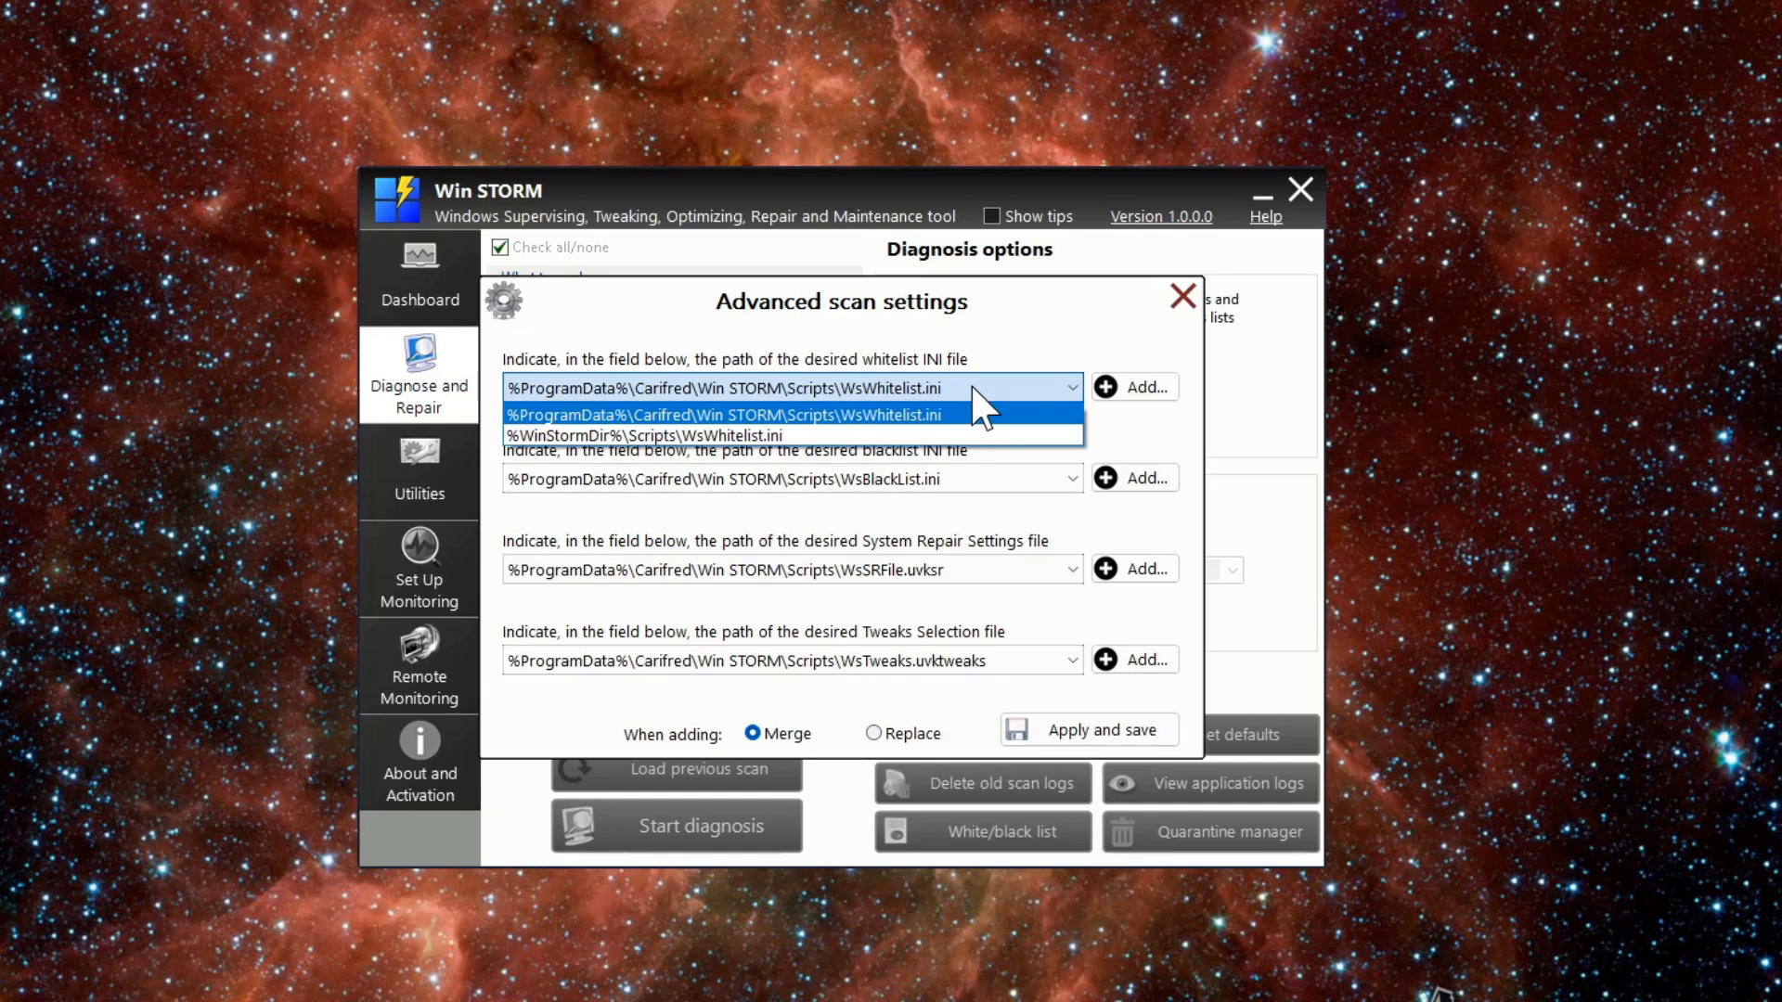
{"action": "key", "text": "Down"}
{"action": "left_click", "coordinate": [1141, 385]}
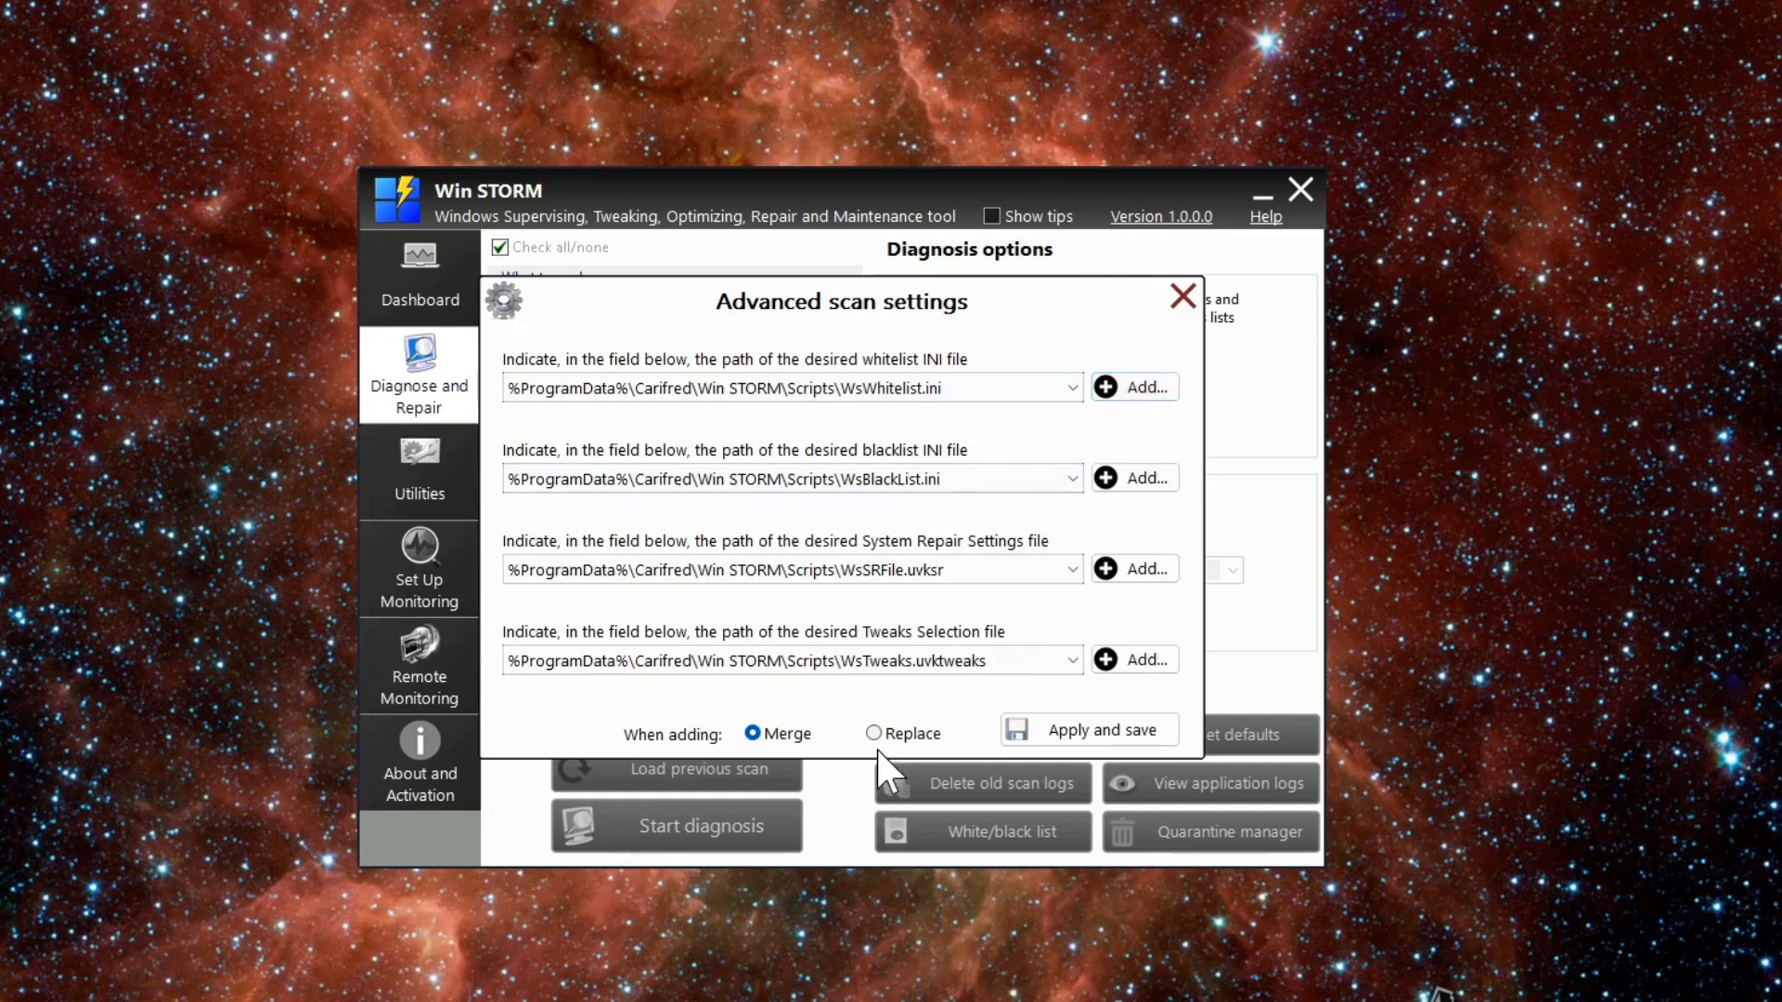
{"action": "left_click", "coordinate": [905, 733]}
{"action": "left_click", "coordinate": [784, 738]}
{"action": "left_click", "coordinate": [1182, 297]}
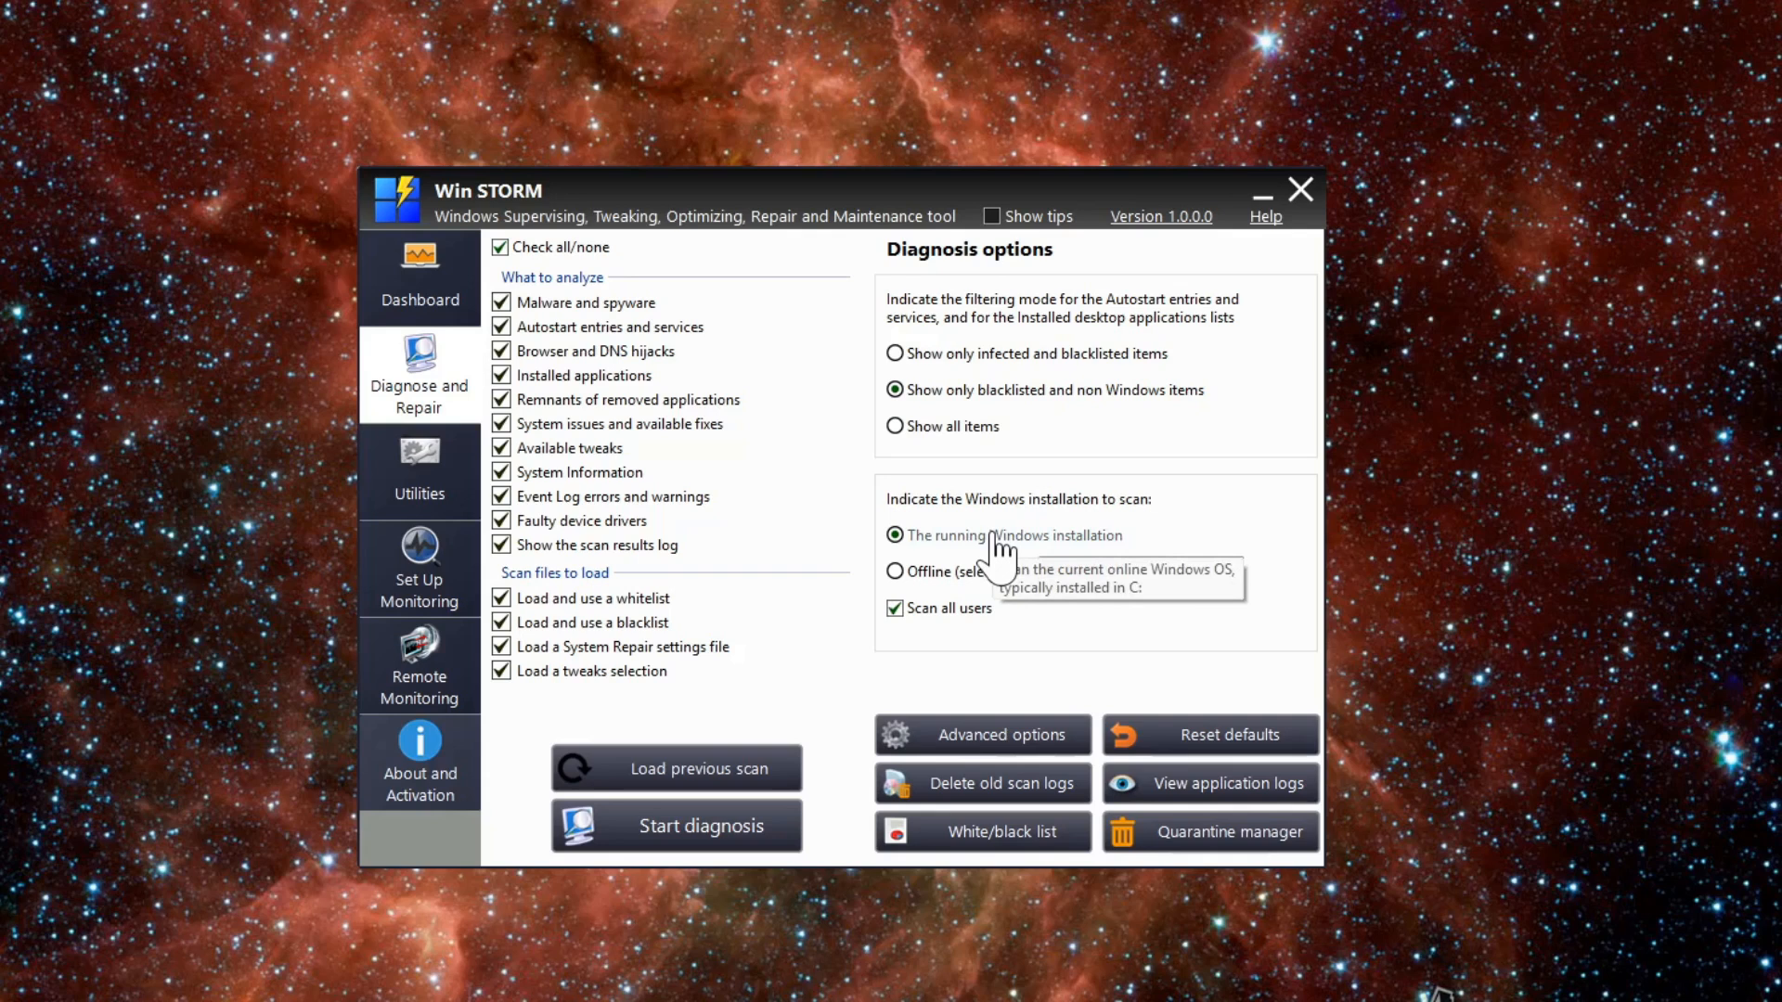
{"action": "left_click", "coordinate": [965, 570]}
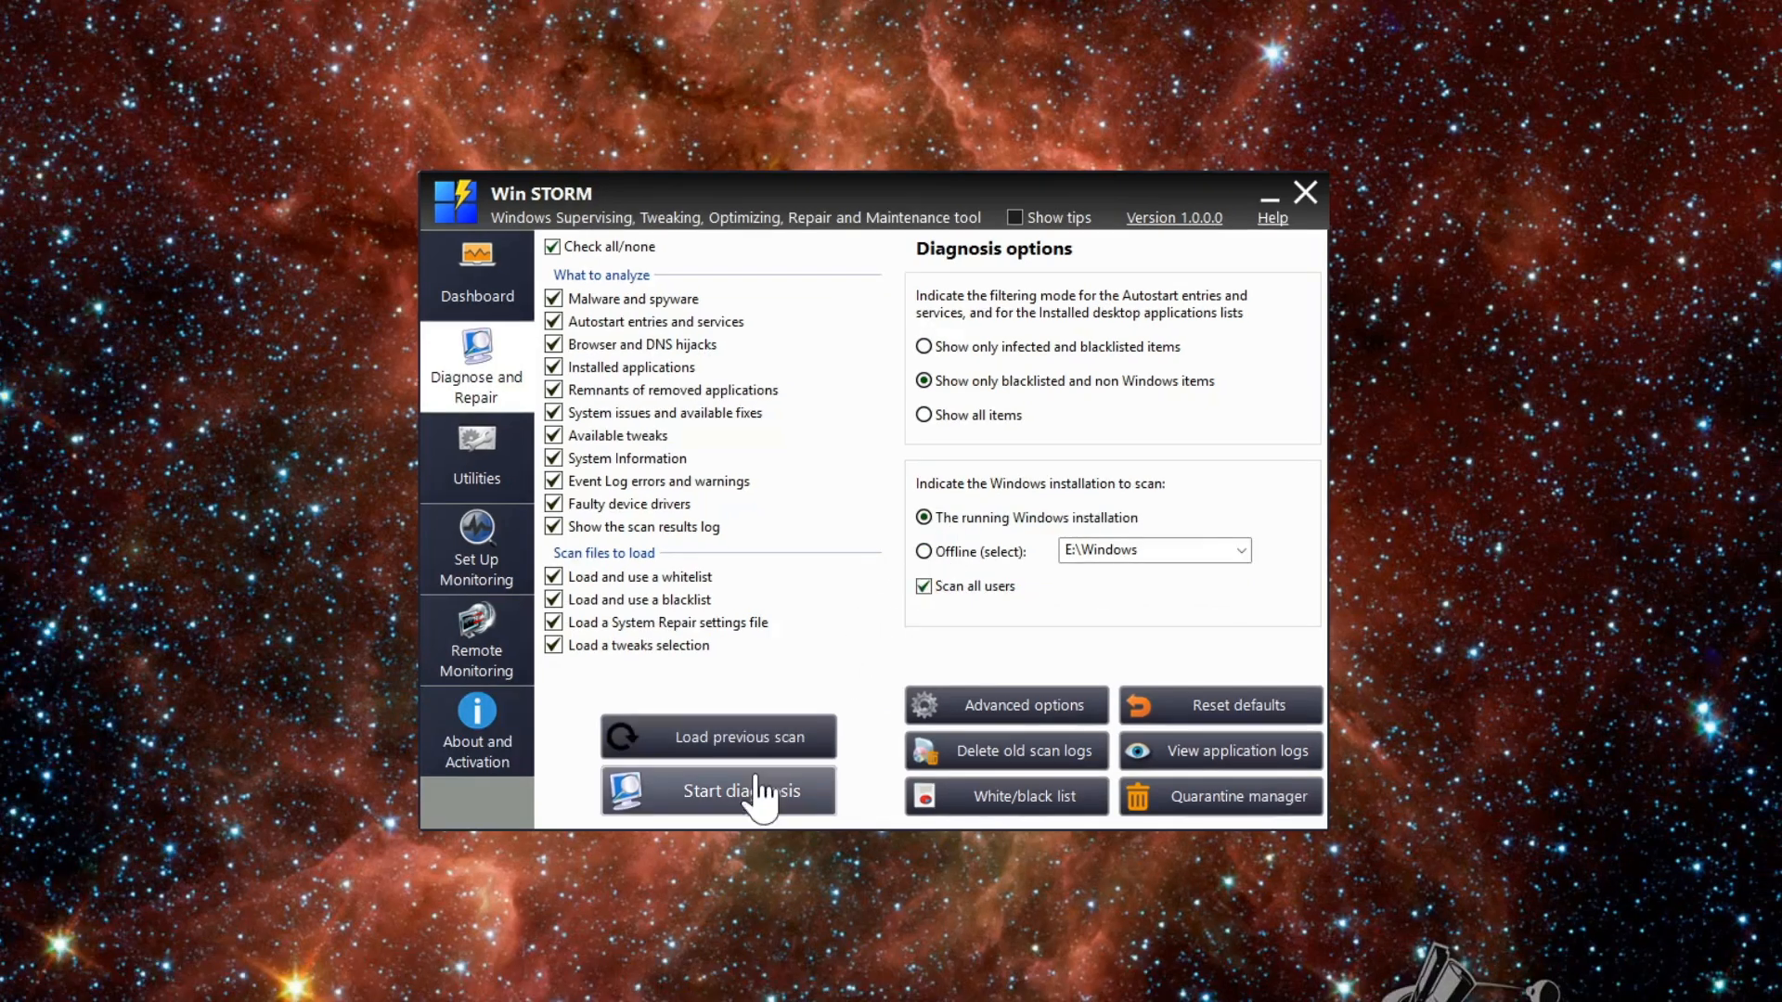
Step: Start the system diagnosis and view the Autostart entries results while the scan runs
{"action": "left_click", "coordinate": [723, 796]}
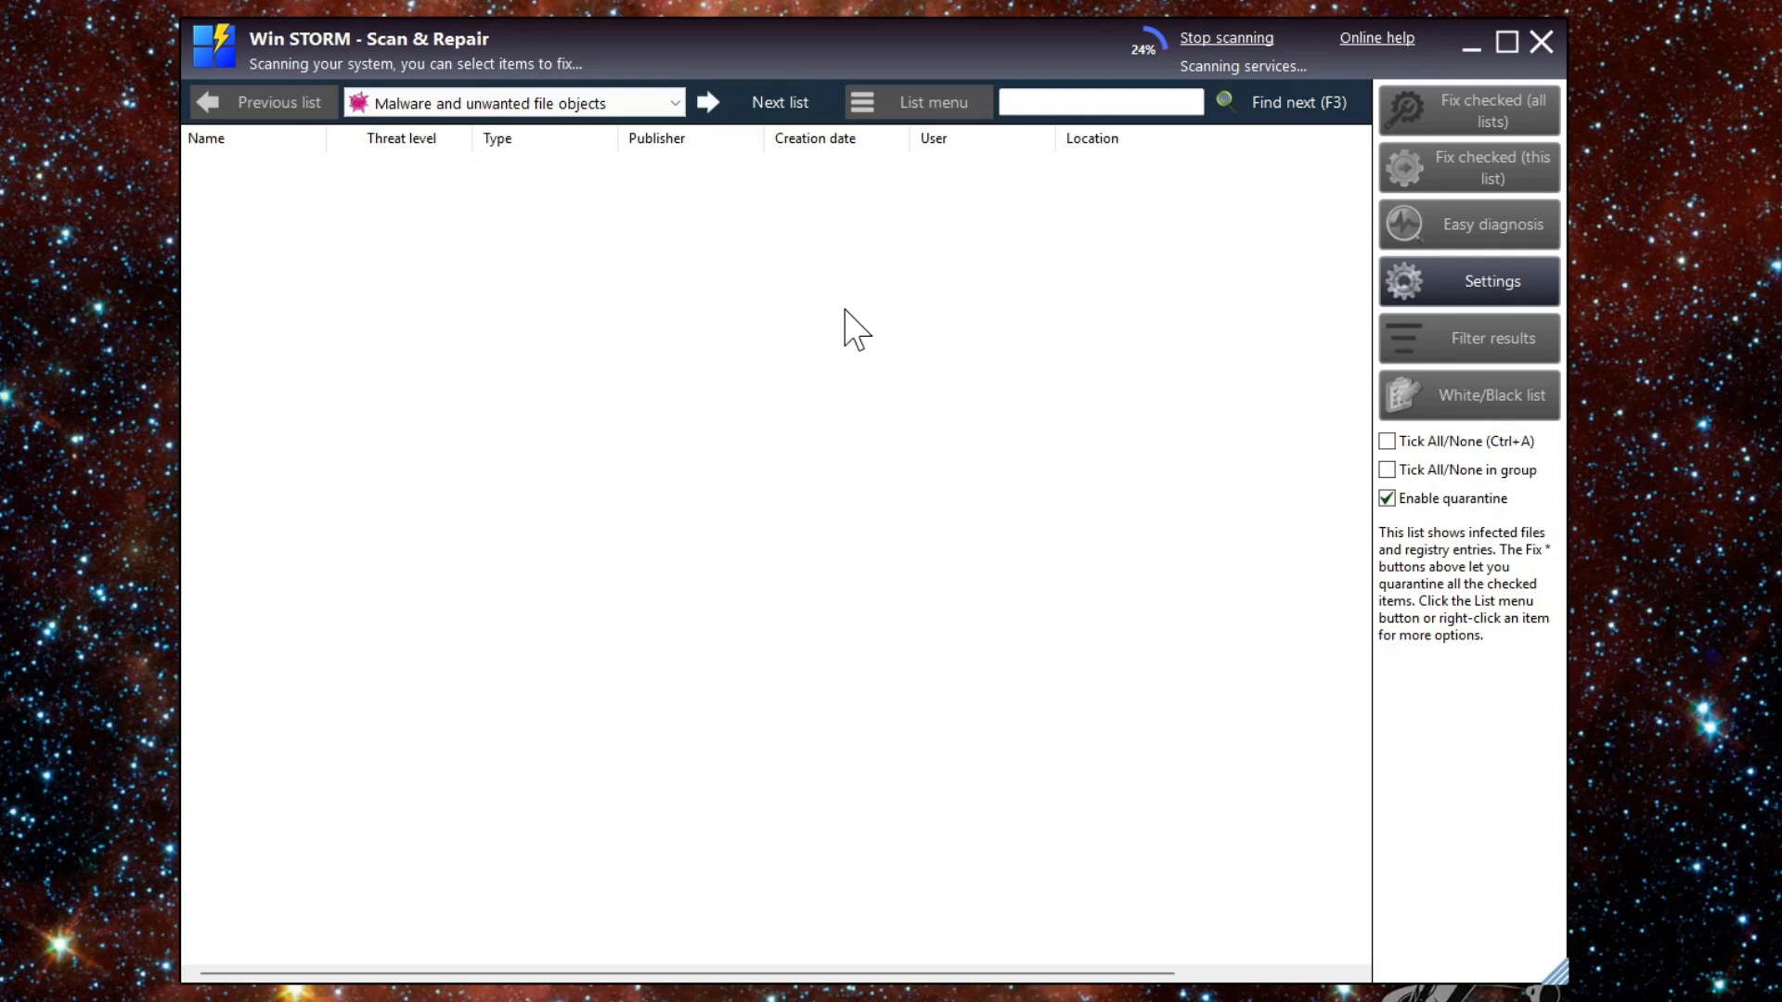
{"action": "left_click", "coordinate": [574, 104]}
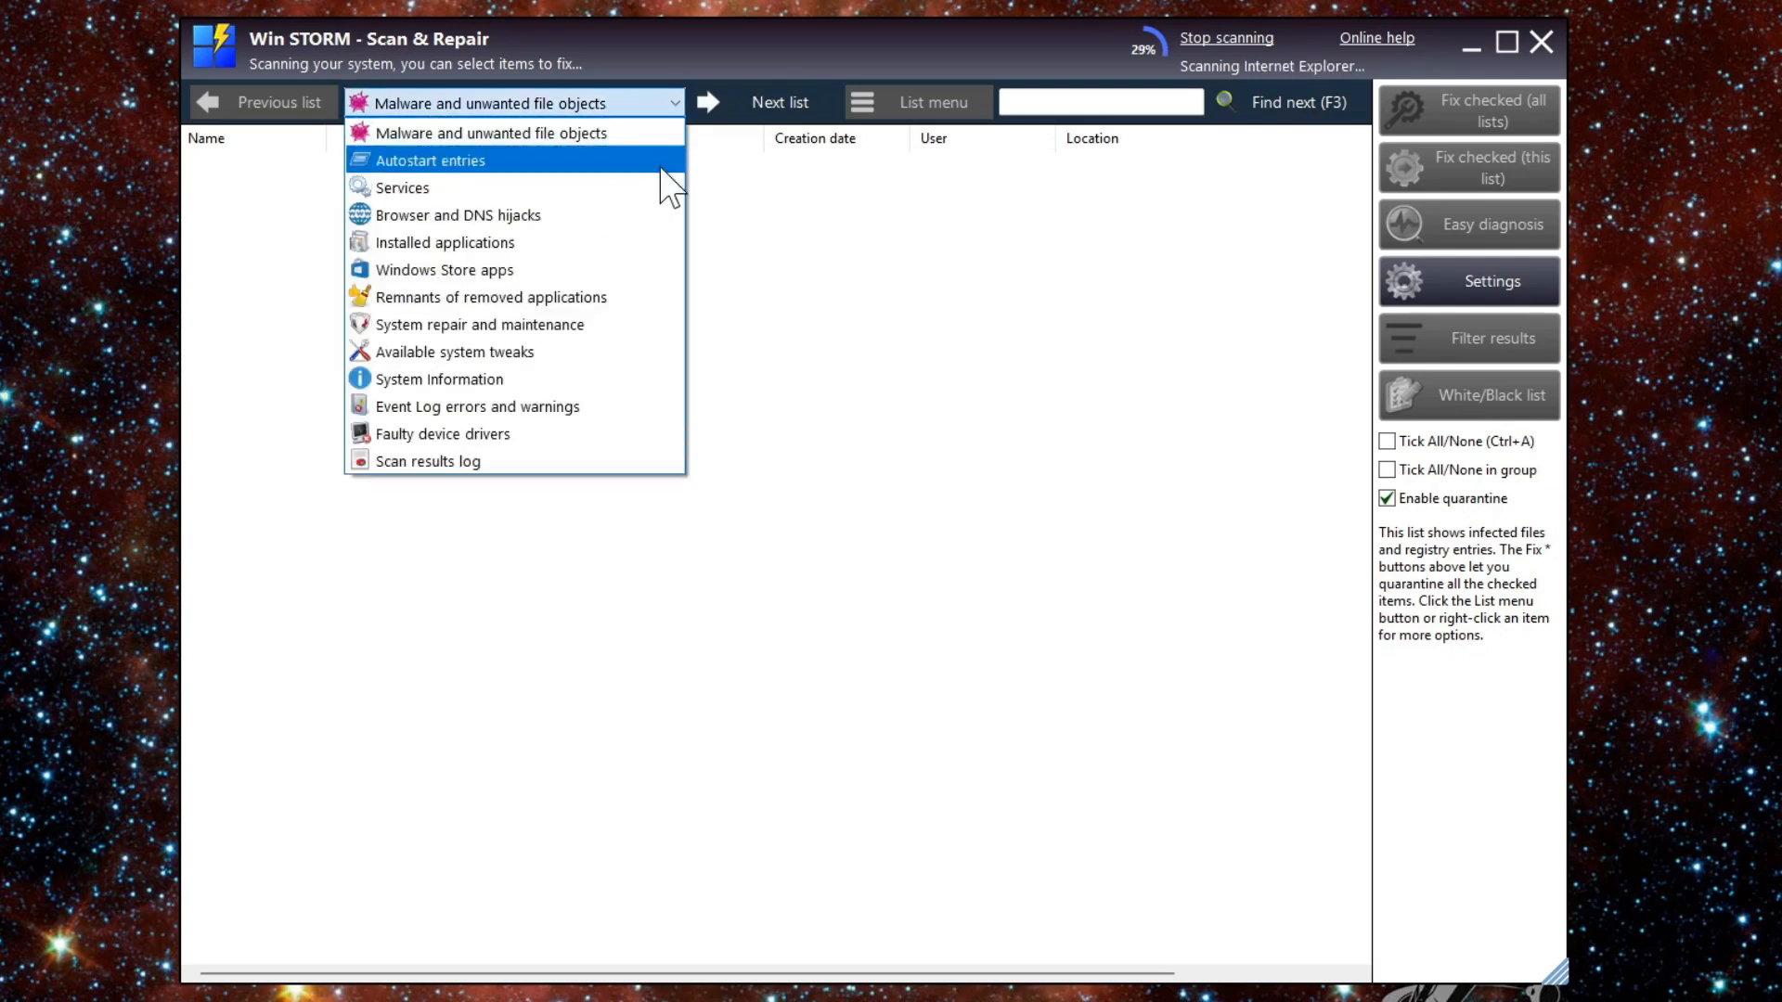
{"action": "left_click", "coordinate": [481, 160]}
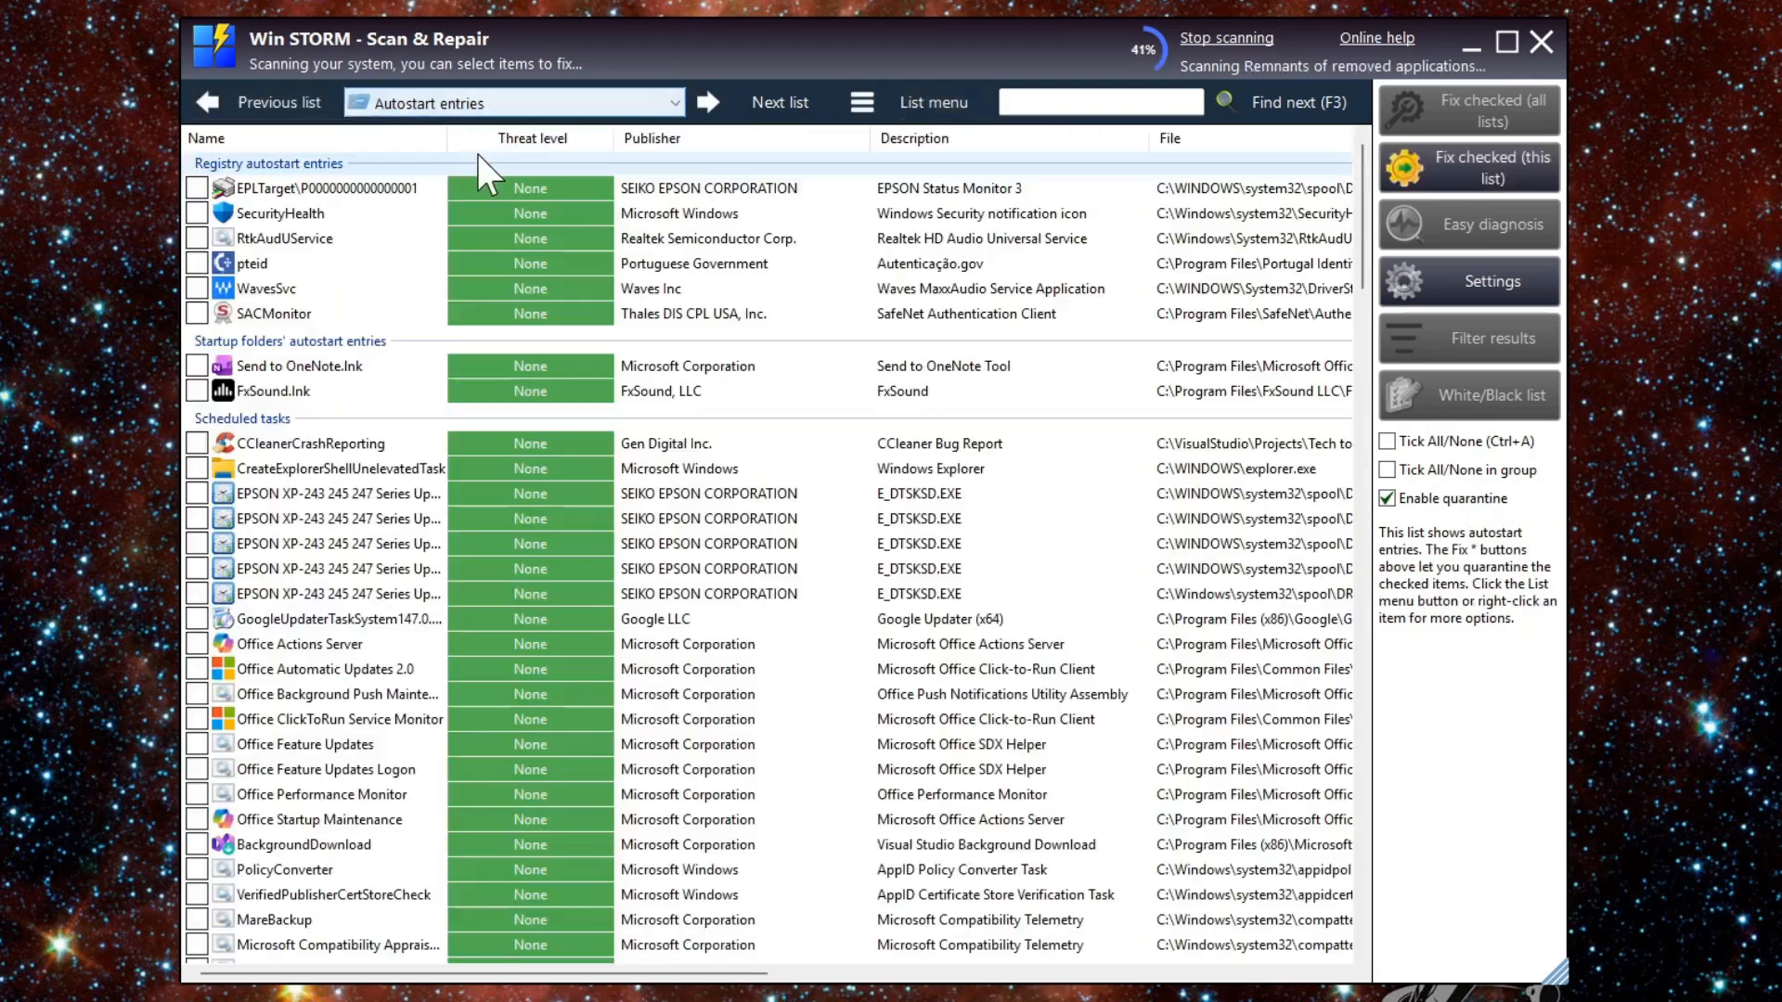
{"action": "right_click", "coordinate": [516, 197]}
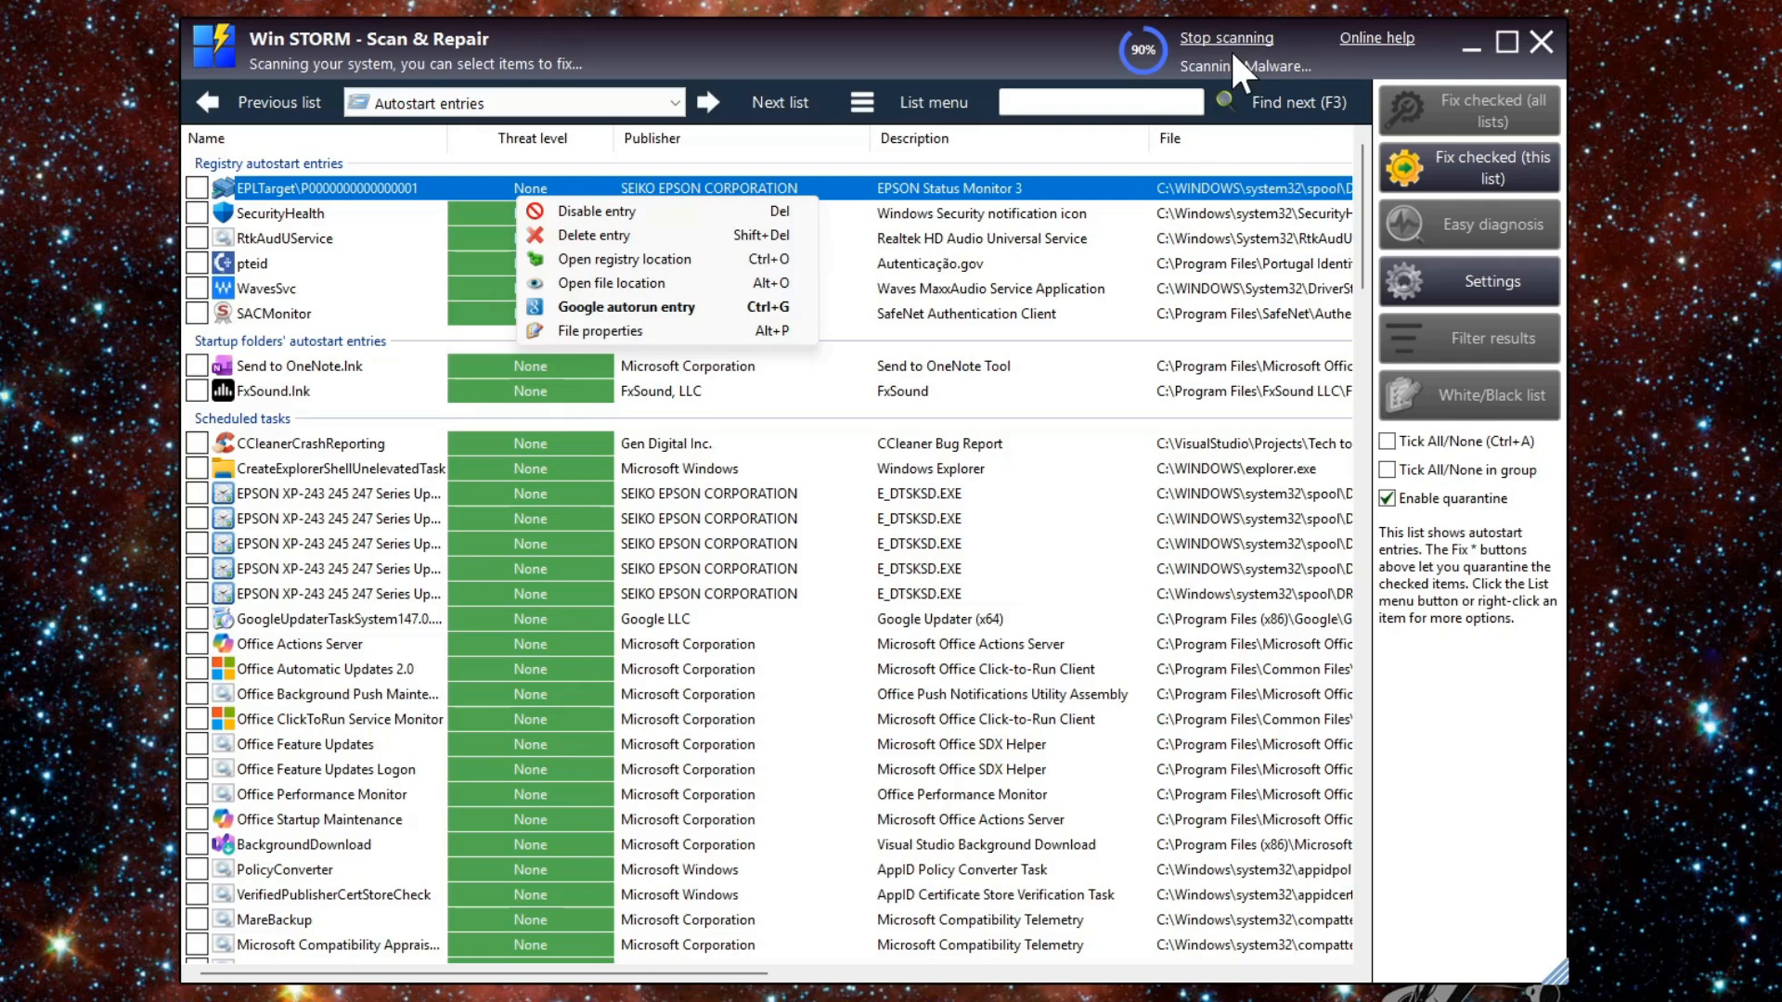
{"action": "left_click", "coordinate": [666, 83]}
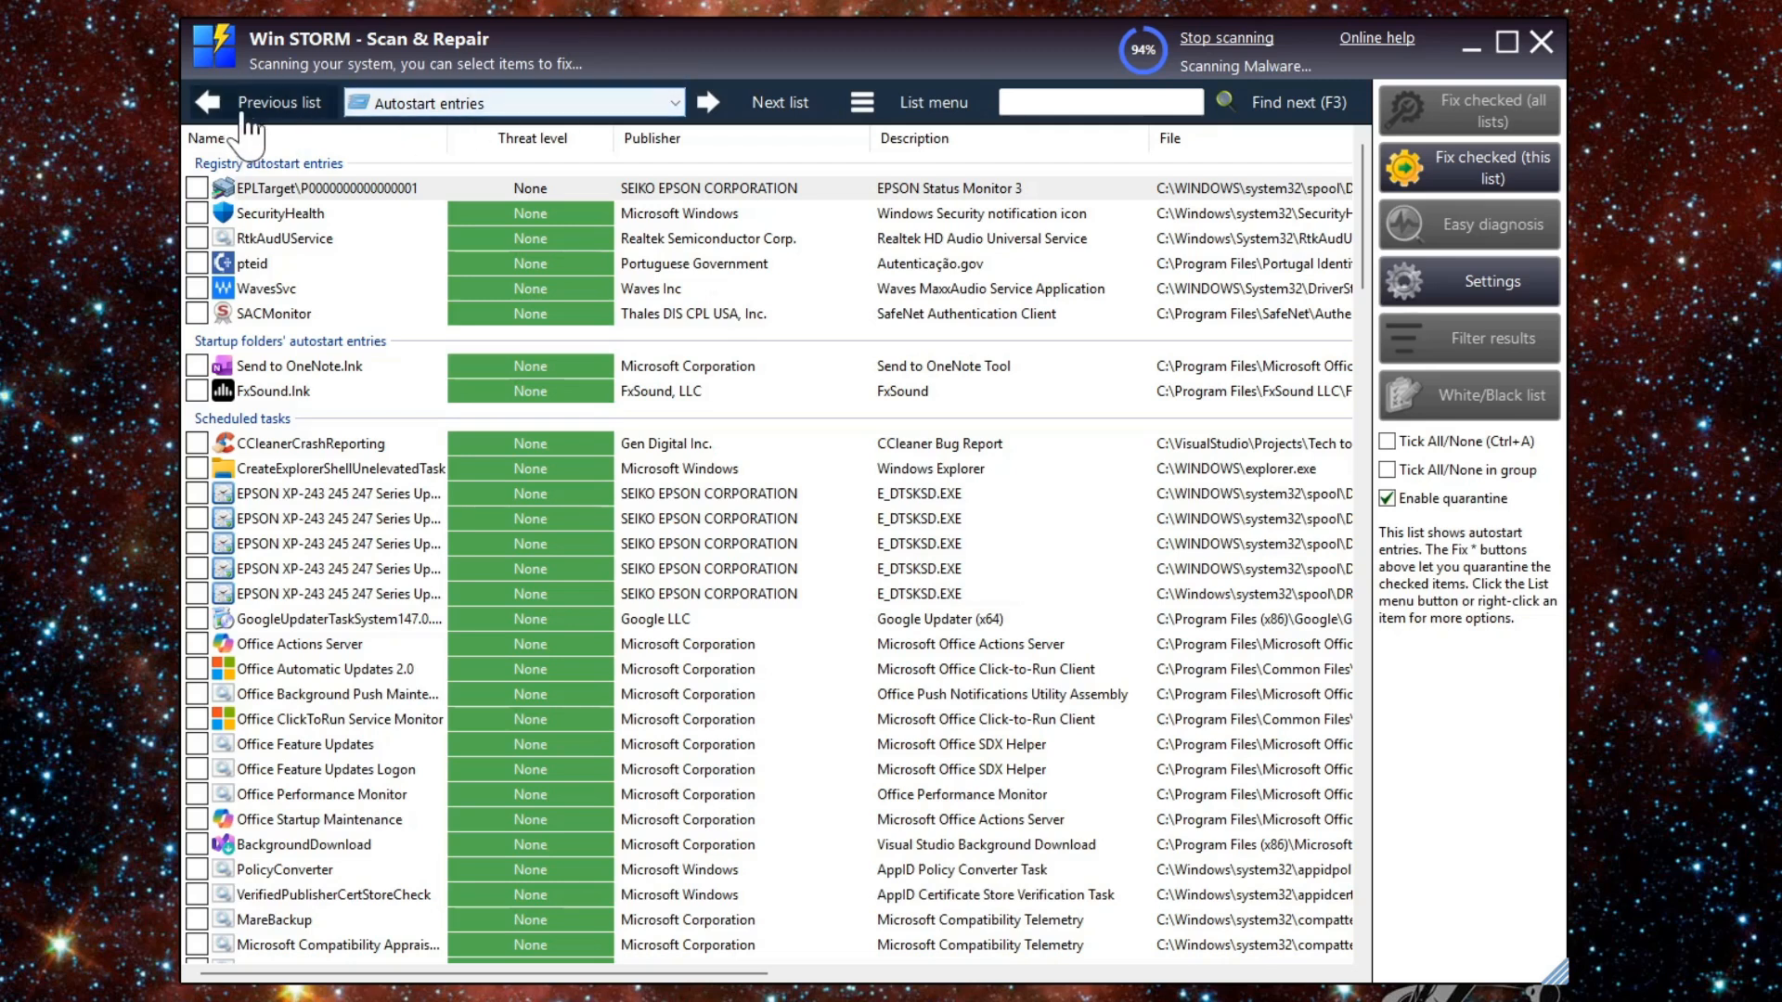
{"action": "left_click", "coordinate": [587, 105]}
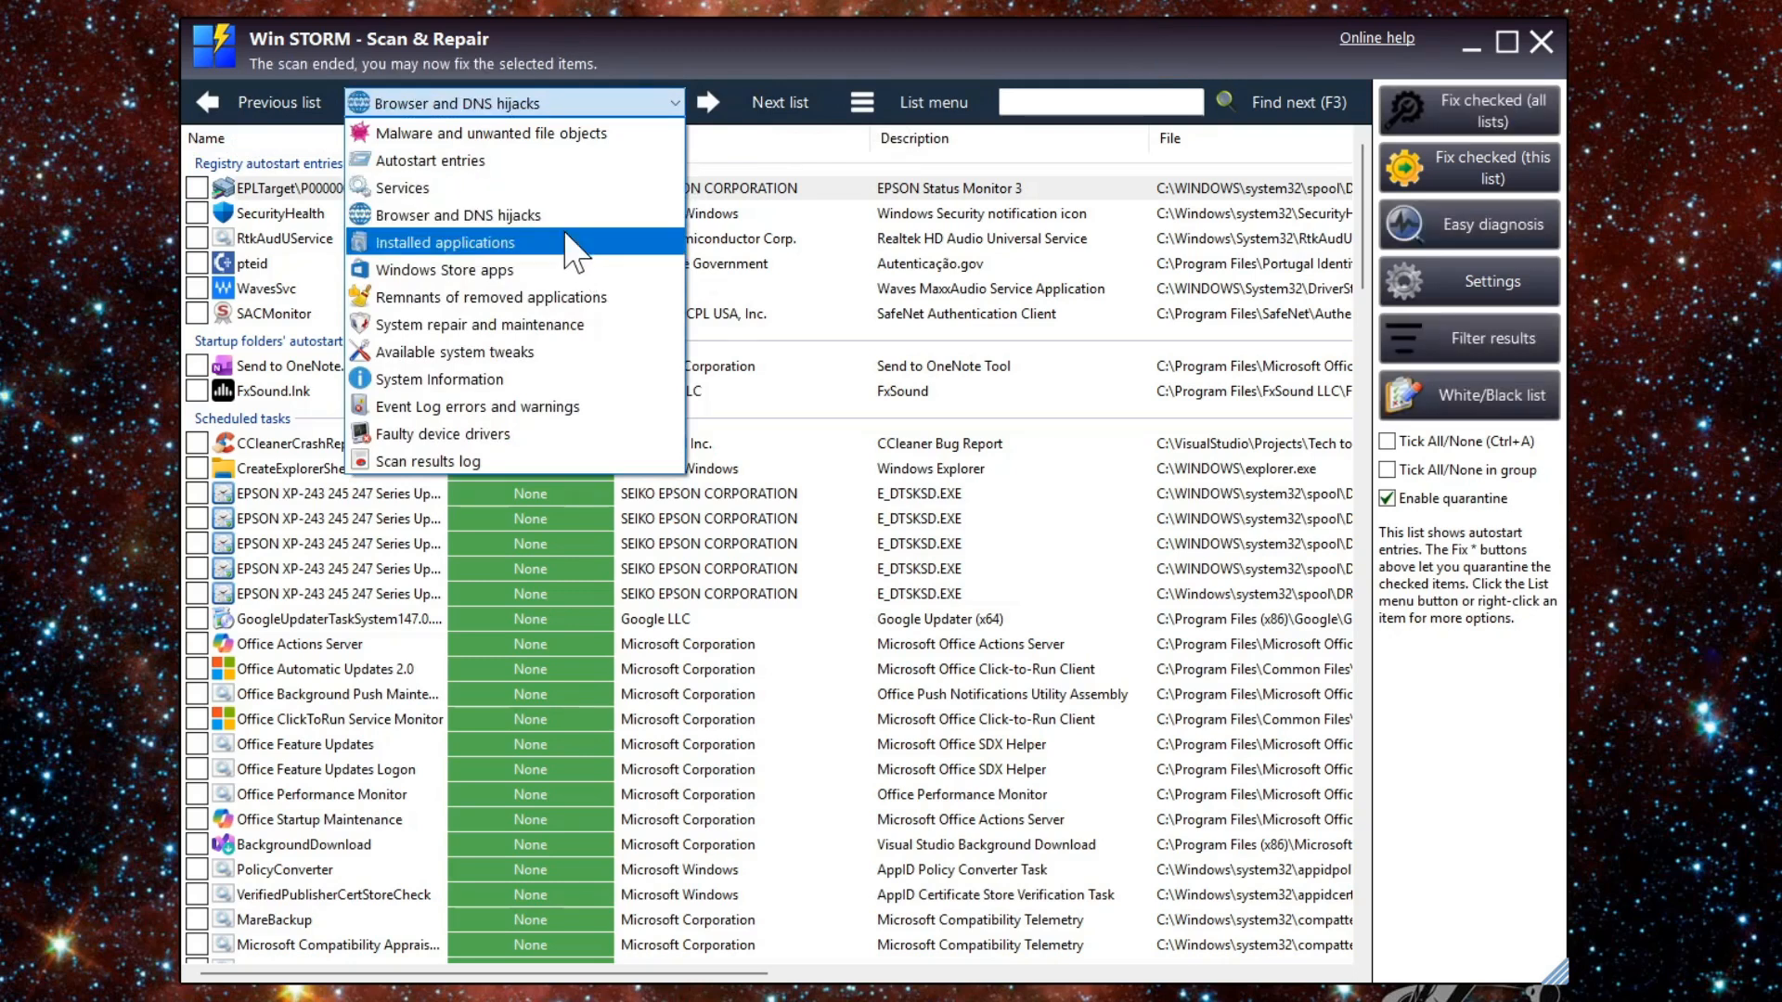
{"action": "left_click", "coordinate": [475, 190]}
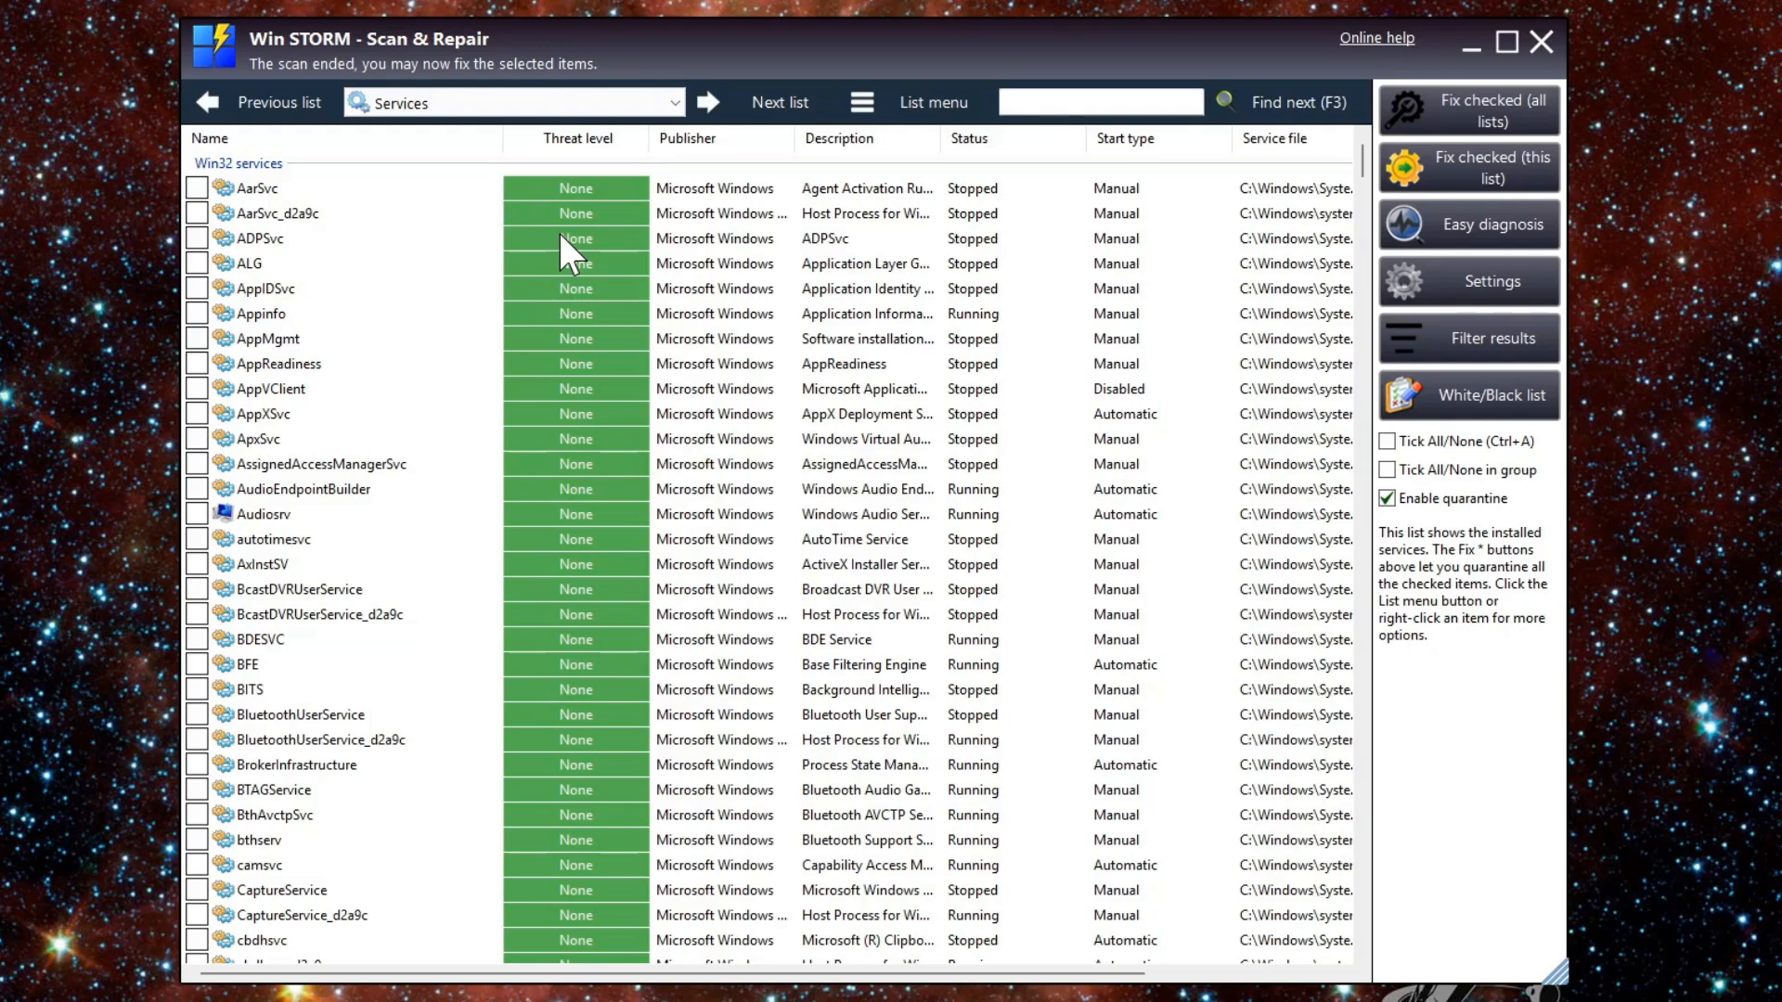
{"action": "left_click", "coordinate": [552, 103]}
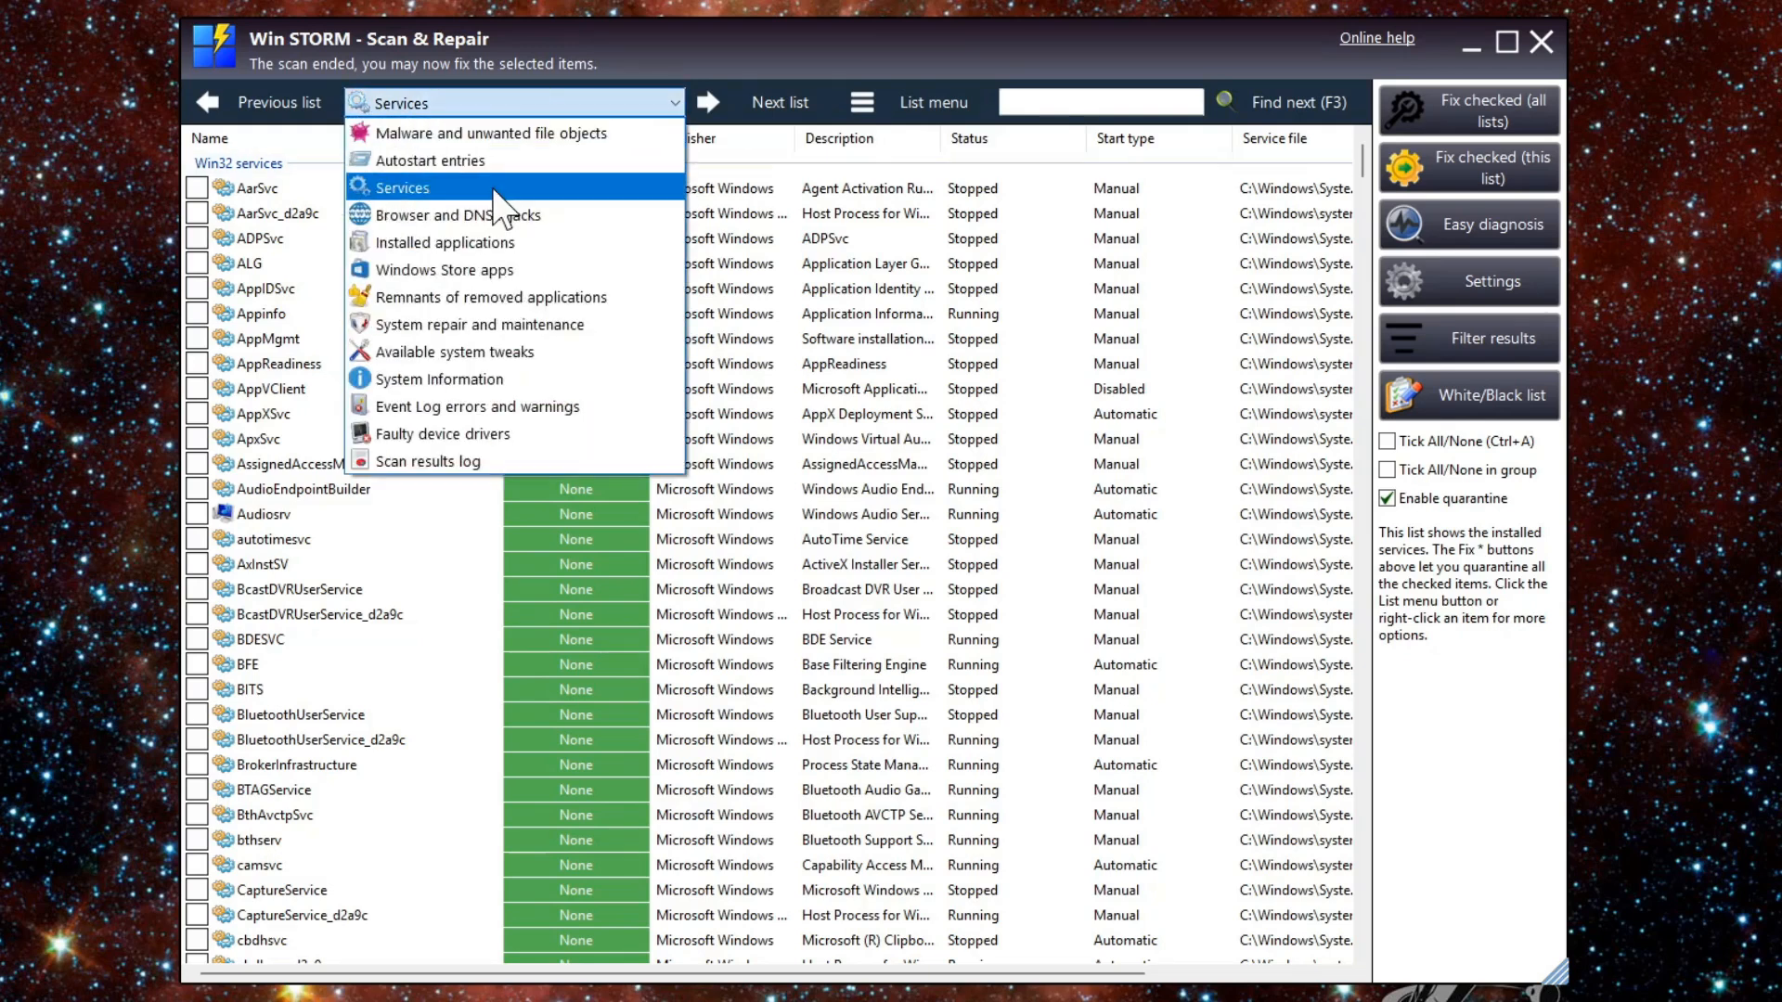
{"action": "left_click", "coordinate": [501, 191]}
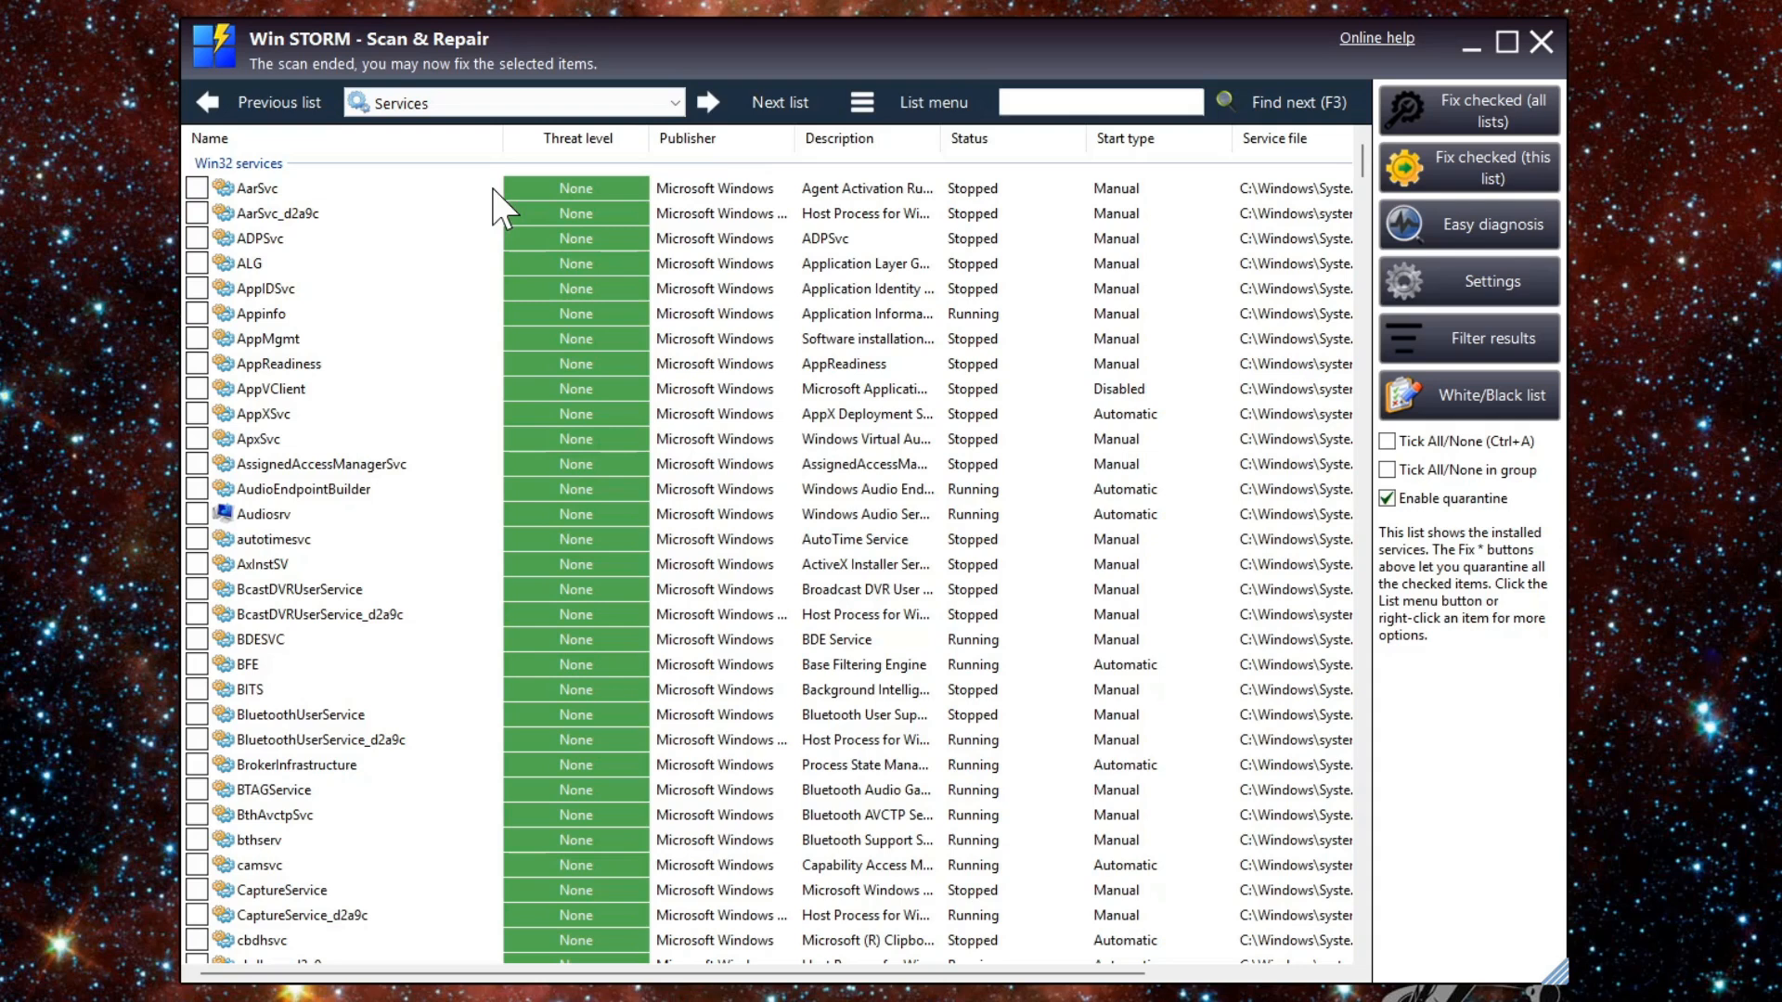
{"action": "right_click", "coordinate": [508, 187]}
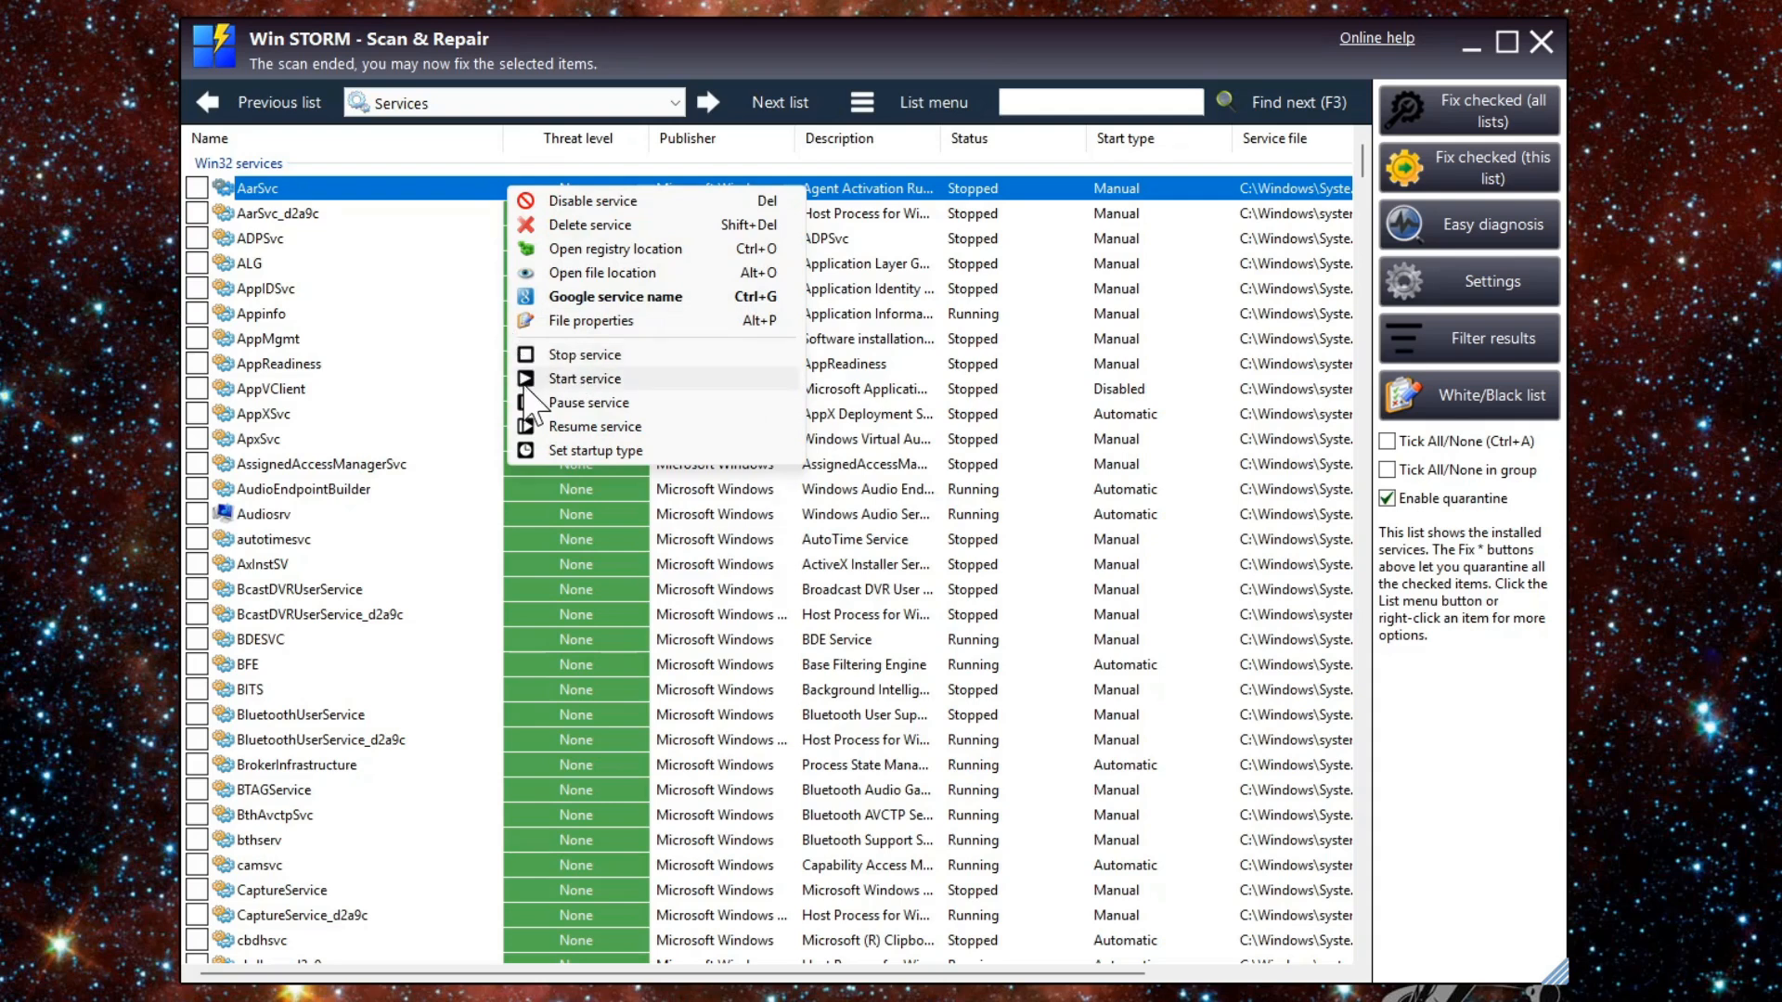
Step: Dismiss the AarSvc actions menu unapplied and show the System repair and maintenance list
{"action": "left_click", "coordinate": [1472, 183]}
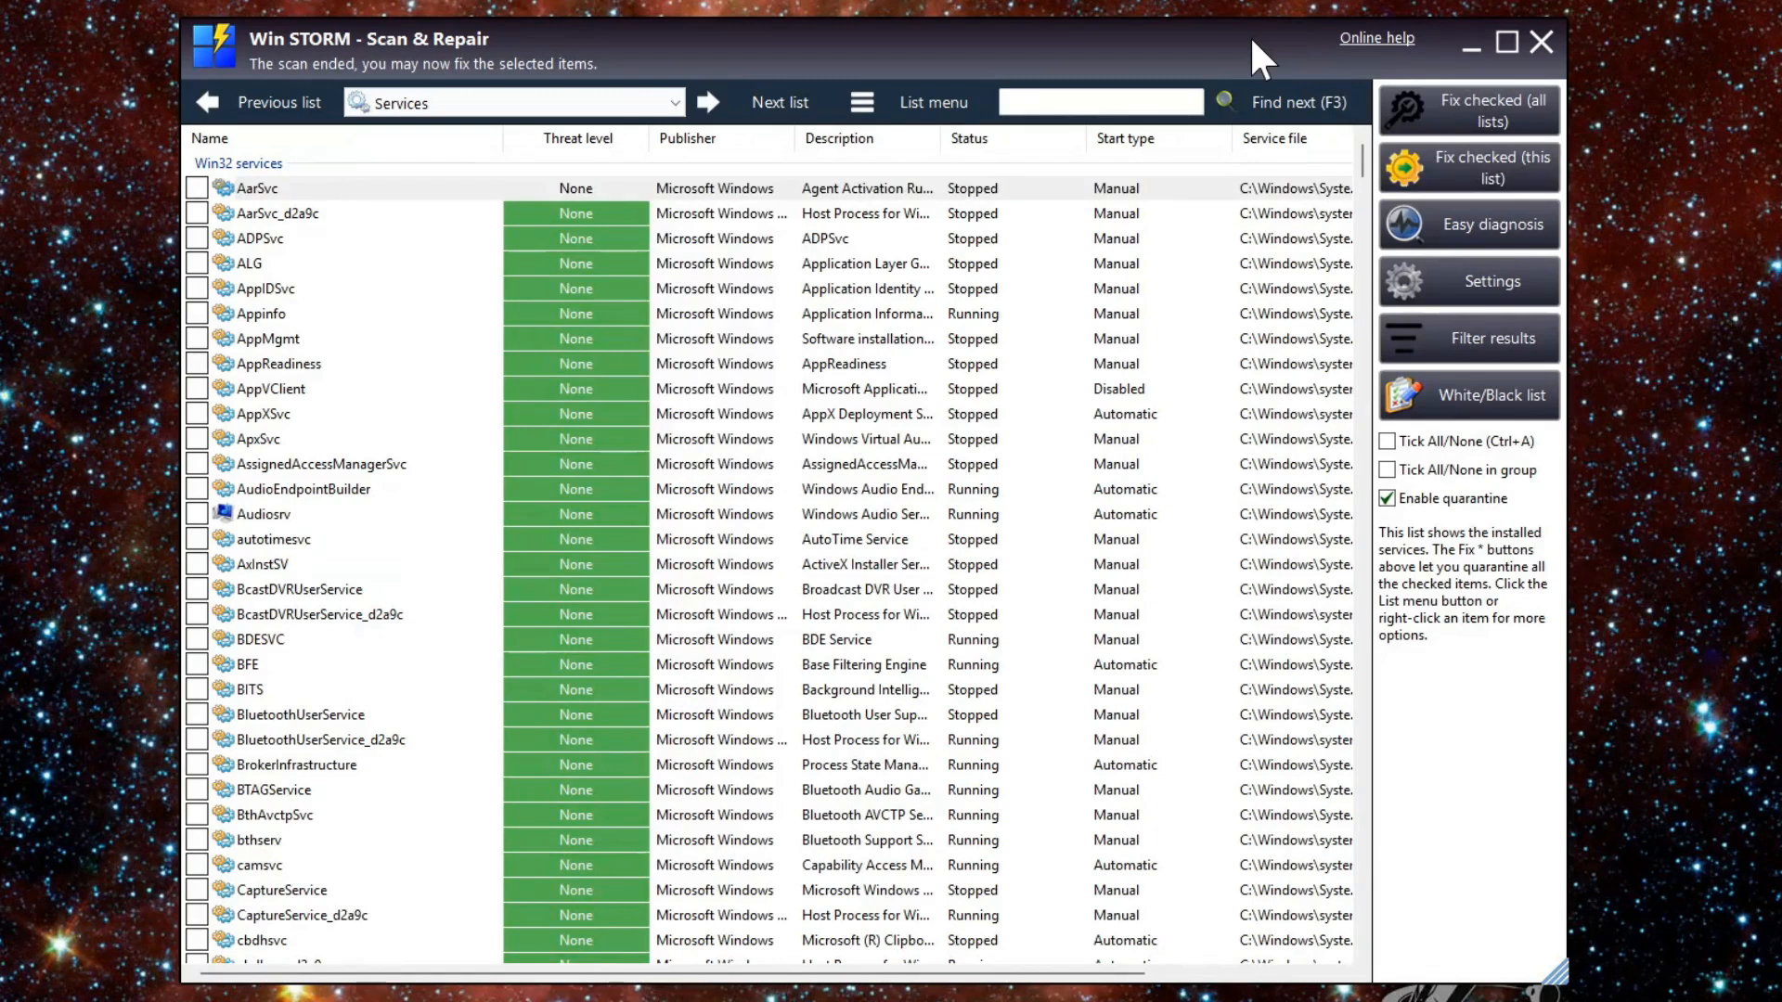
{"action": "left_click", "coordinate": [1472, 116]}
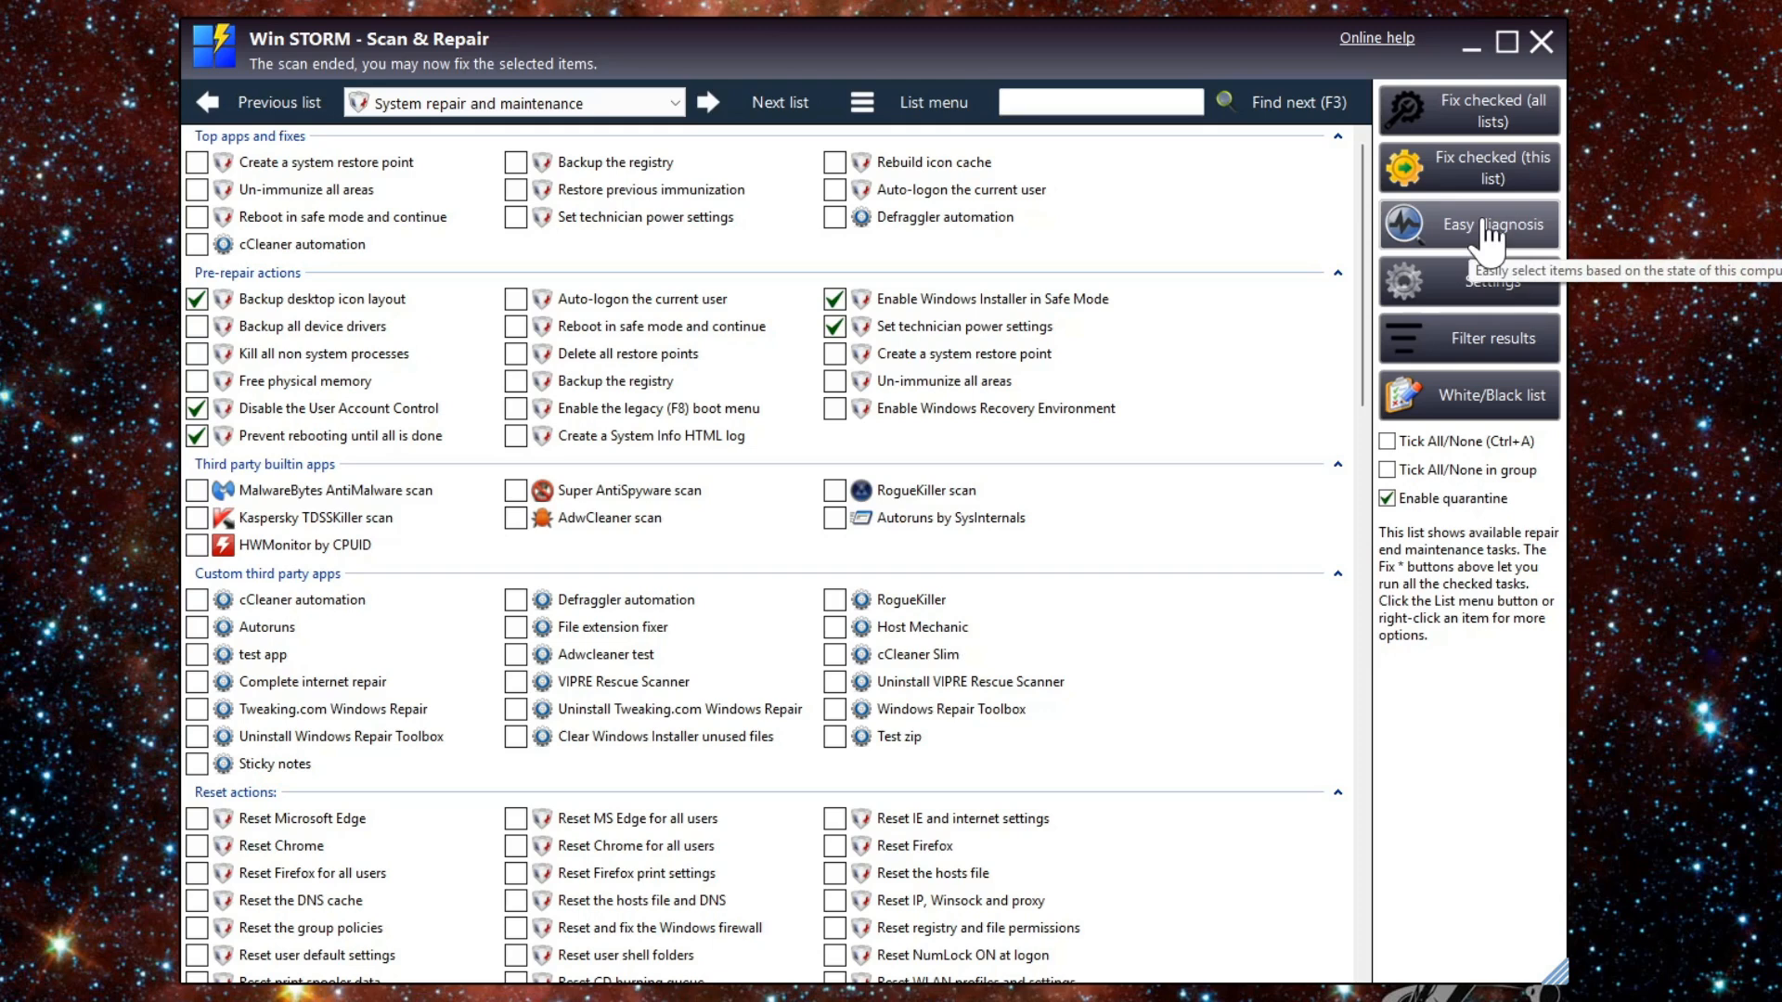
Step: Review the Easy Diagnostic entries, including Other software and Other Windows issues, and close it with none ticked
{"action": "left_click", "coordinate": [1484, 227]}
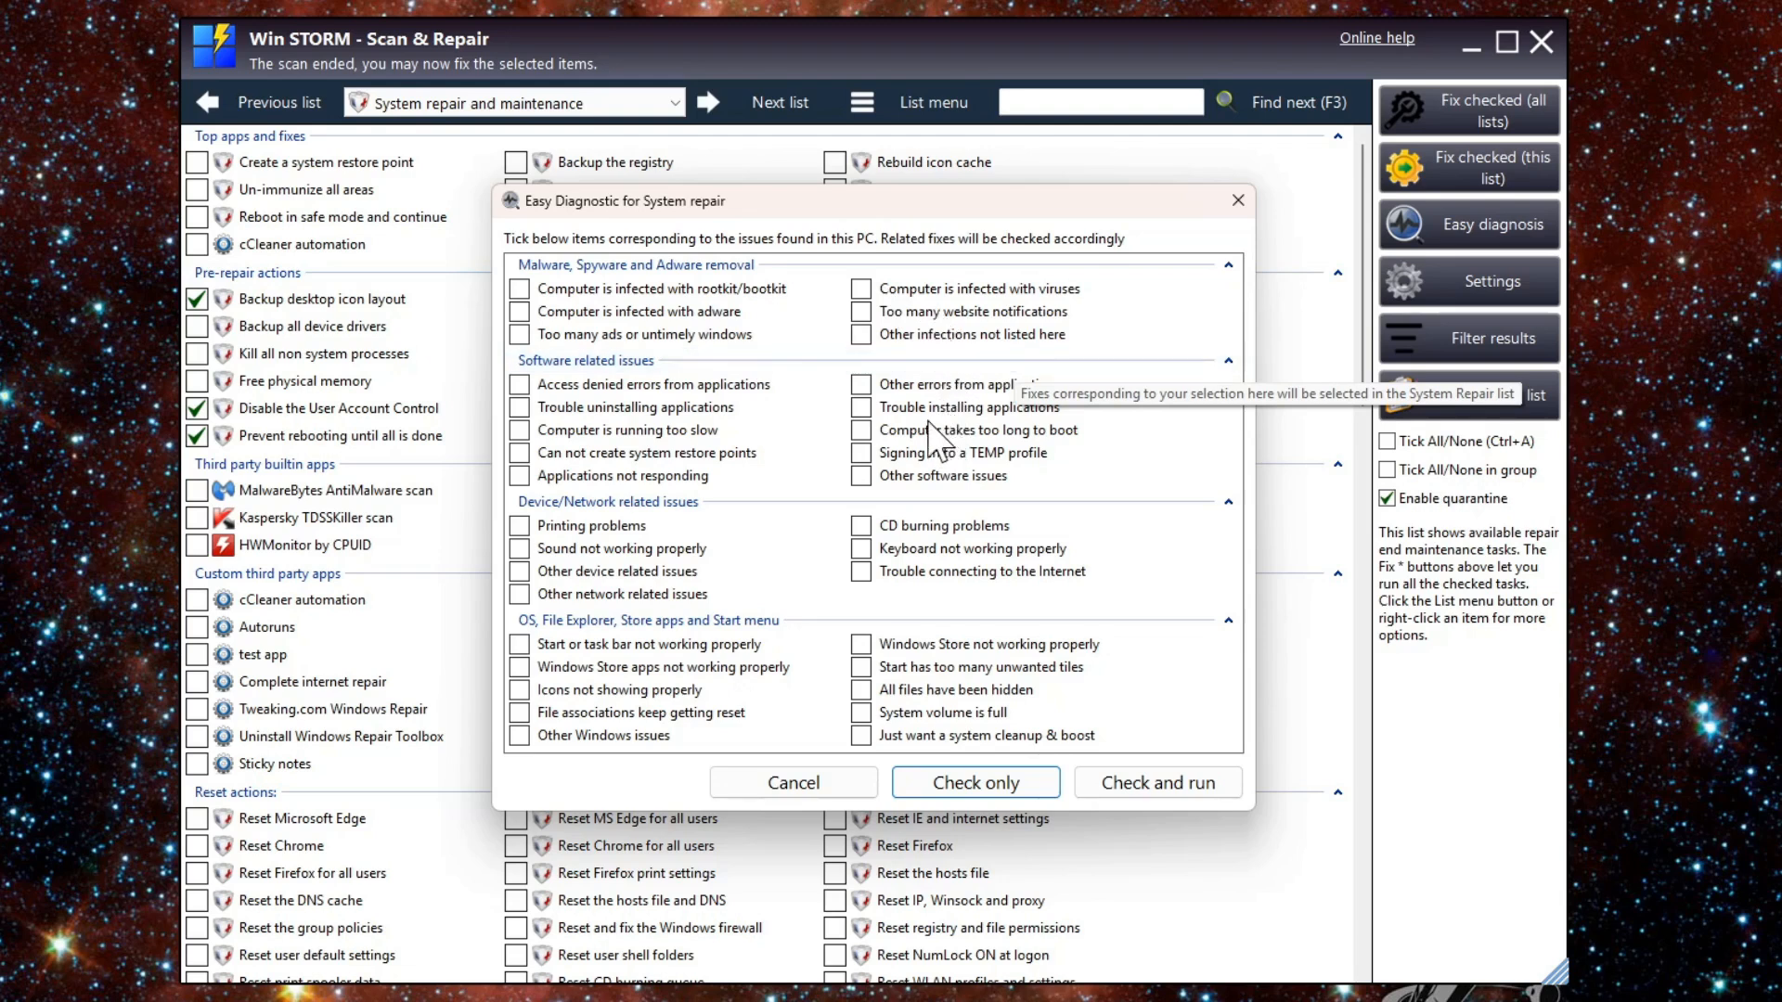
{"action": "left_click", "coordinate": [914, 476]}
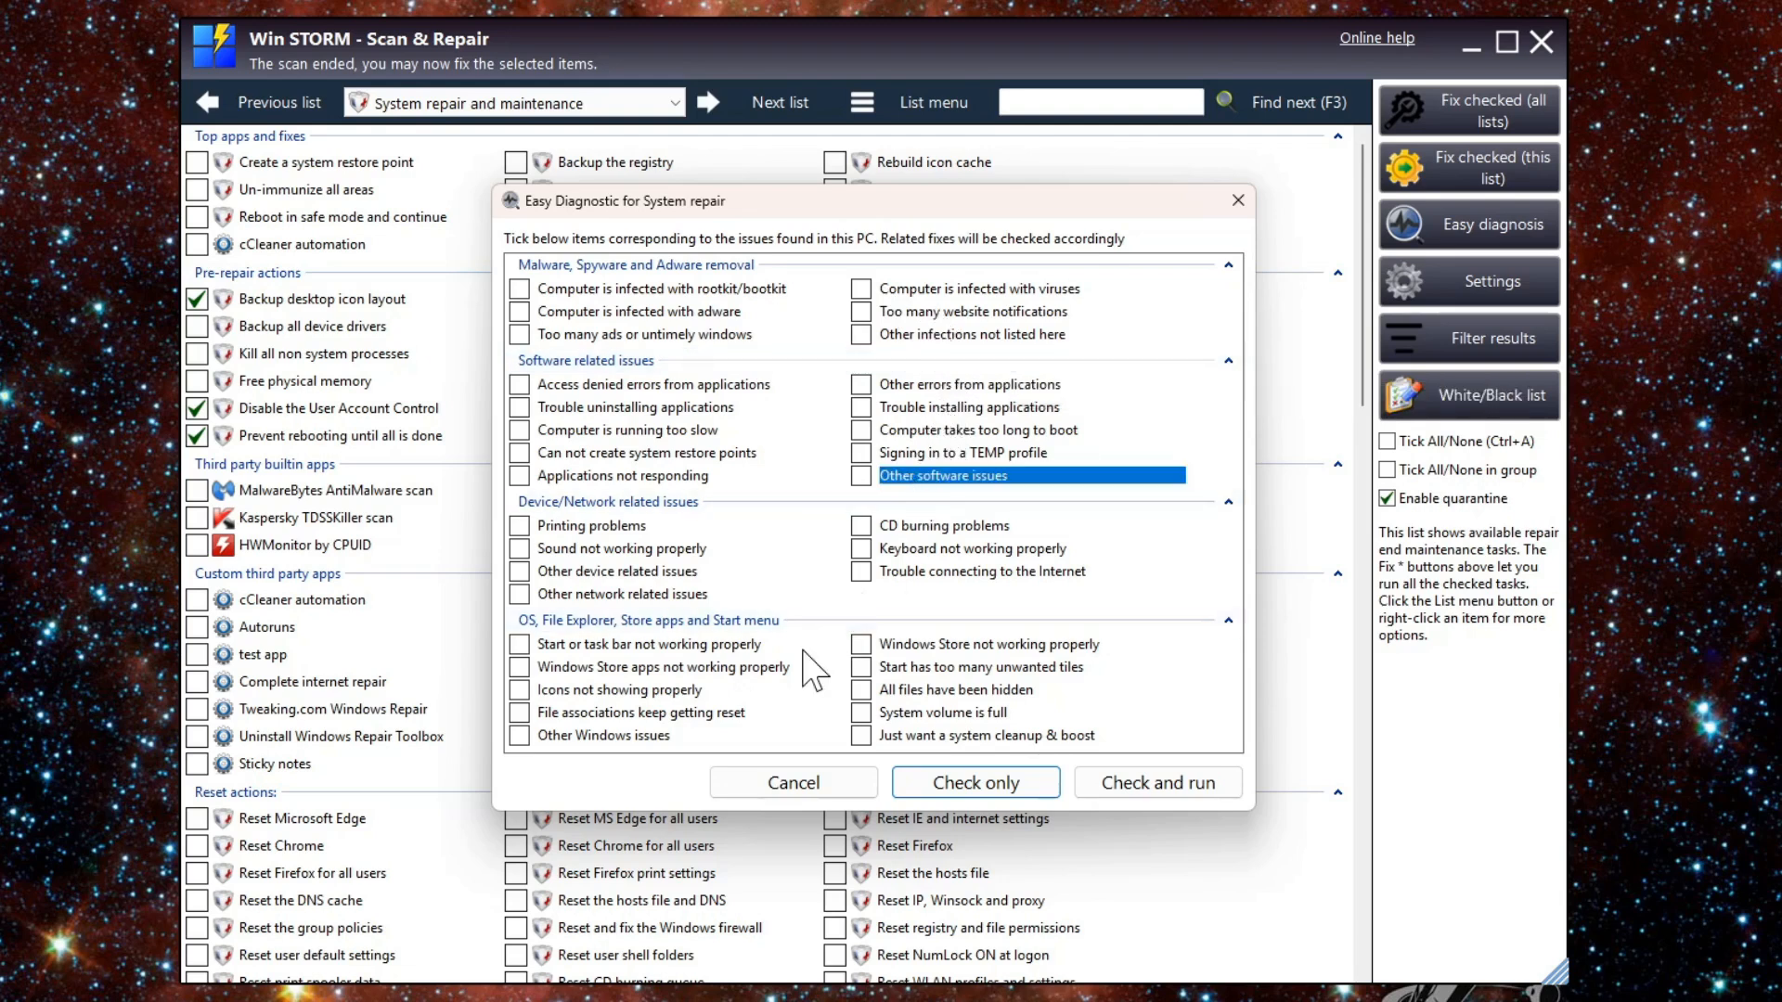
{"action": "left_click", "coordinate": [640, 736]}
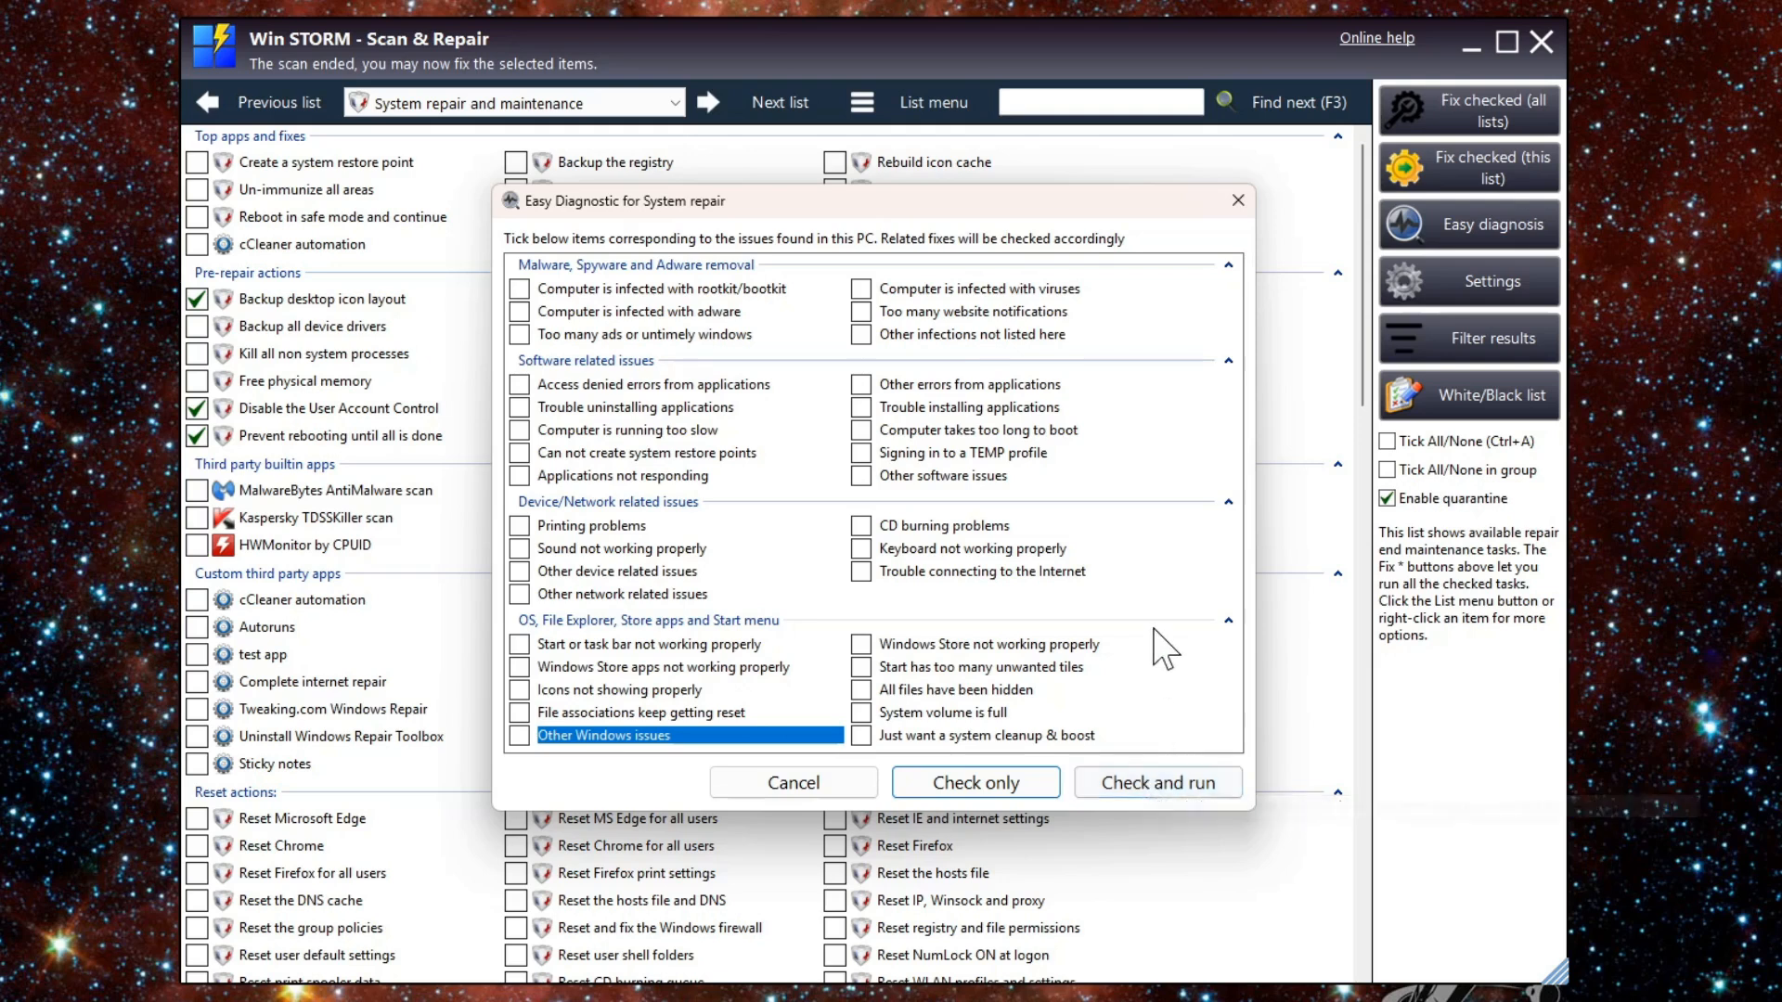
{"action": "left_click", "coordinate": [1239, 201]}
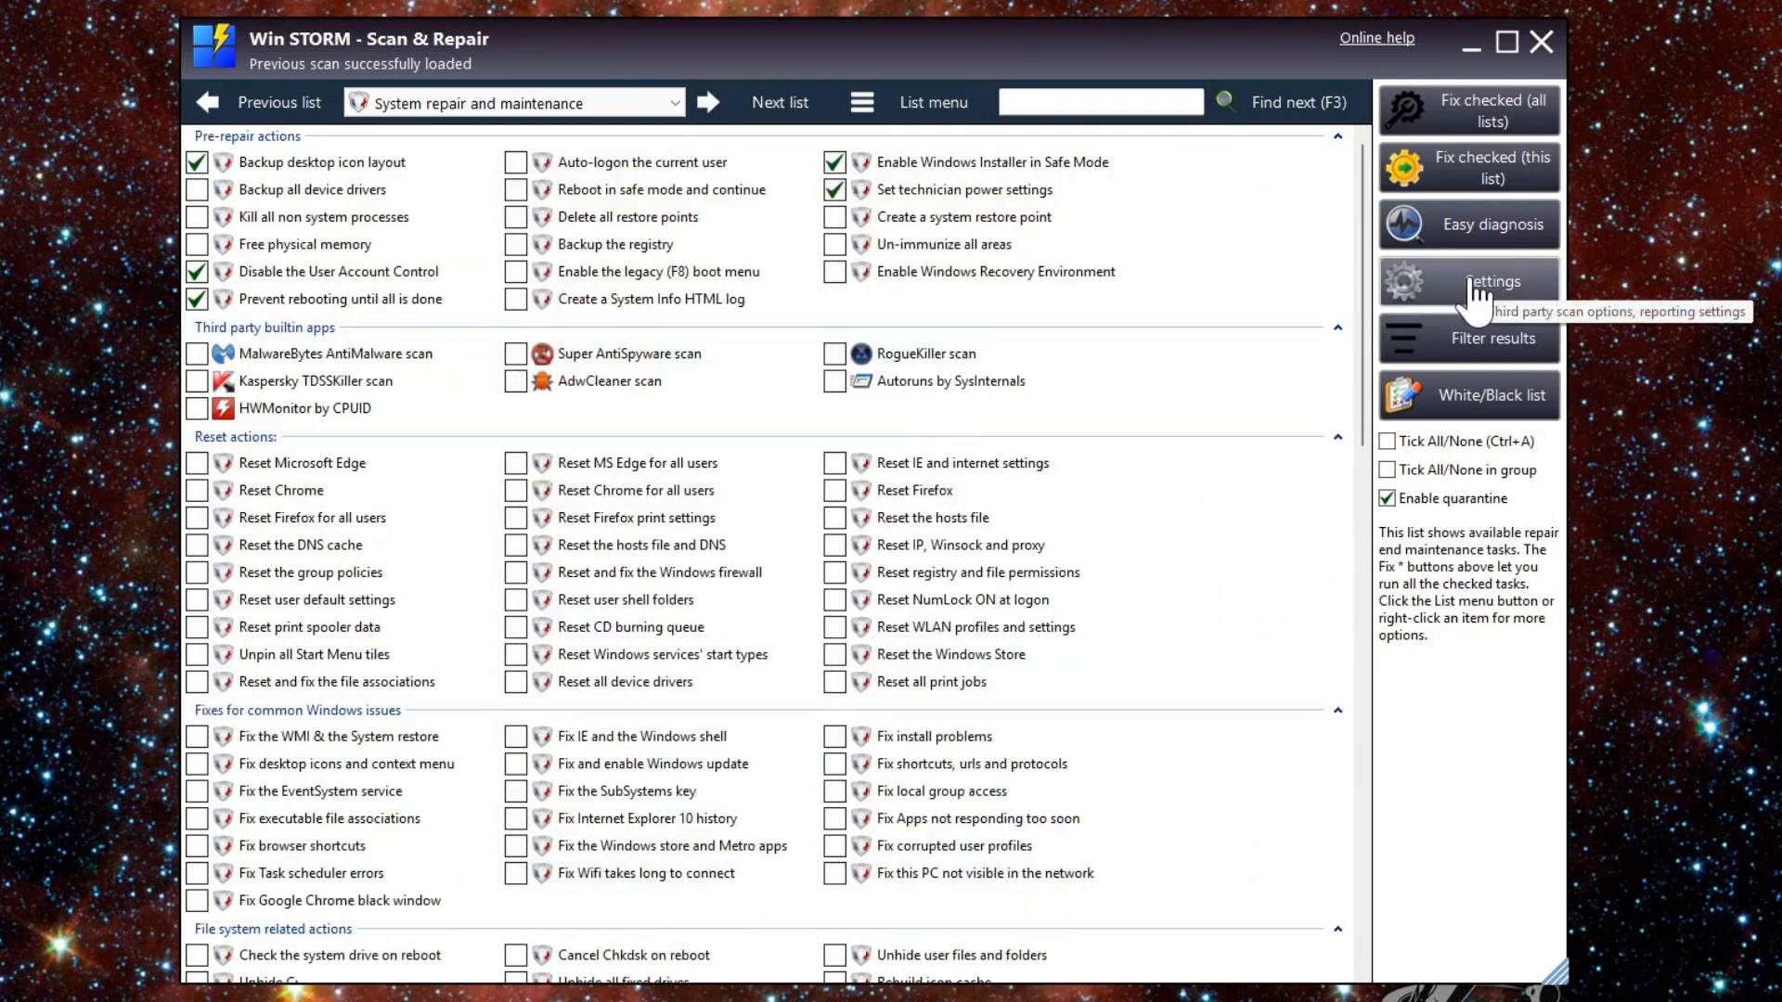
Step: Look through the Email, FTP, RepairShopr and HTML report settings pages, ending back on General
{"action": "left_click", "coordinate": [1522, 288]}
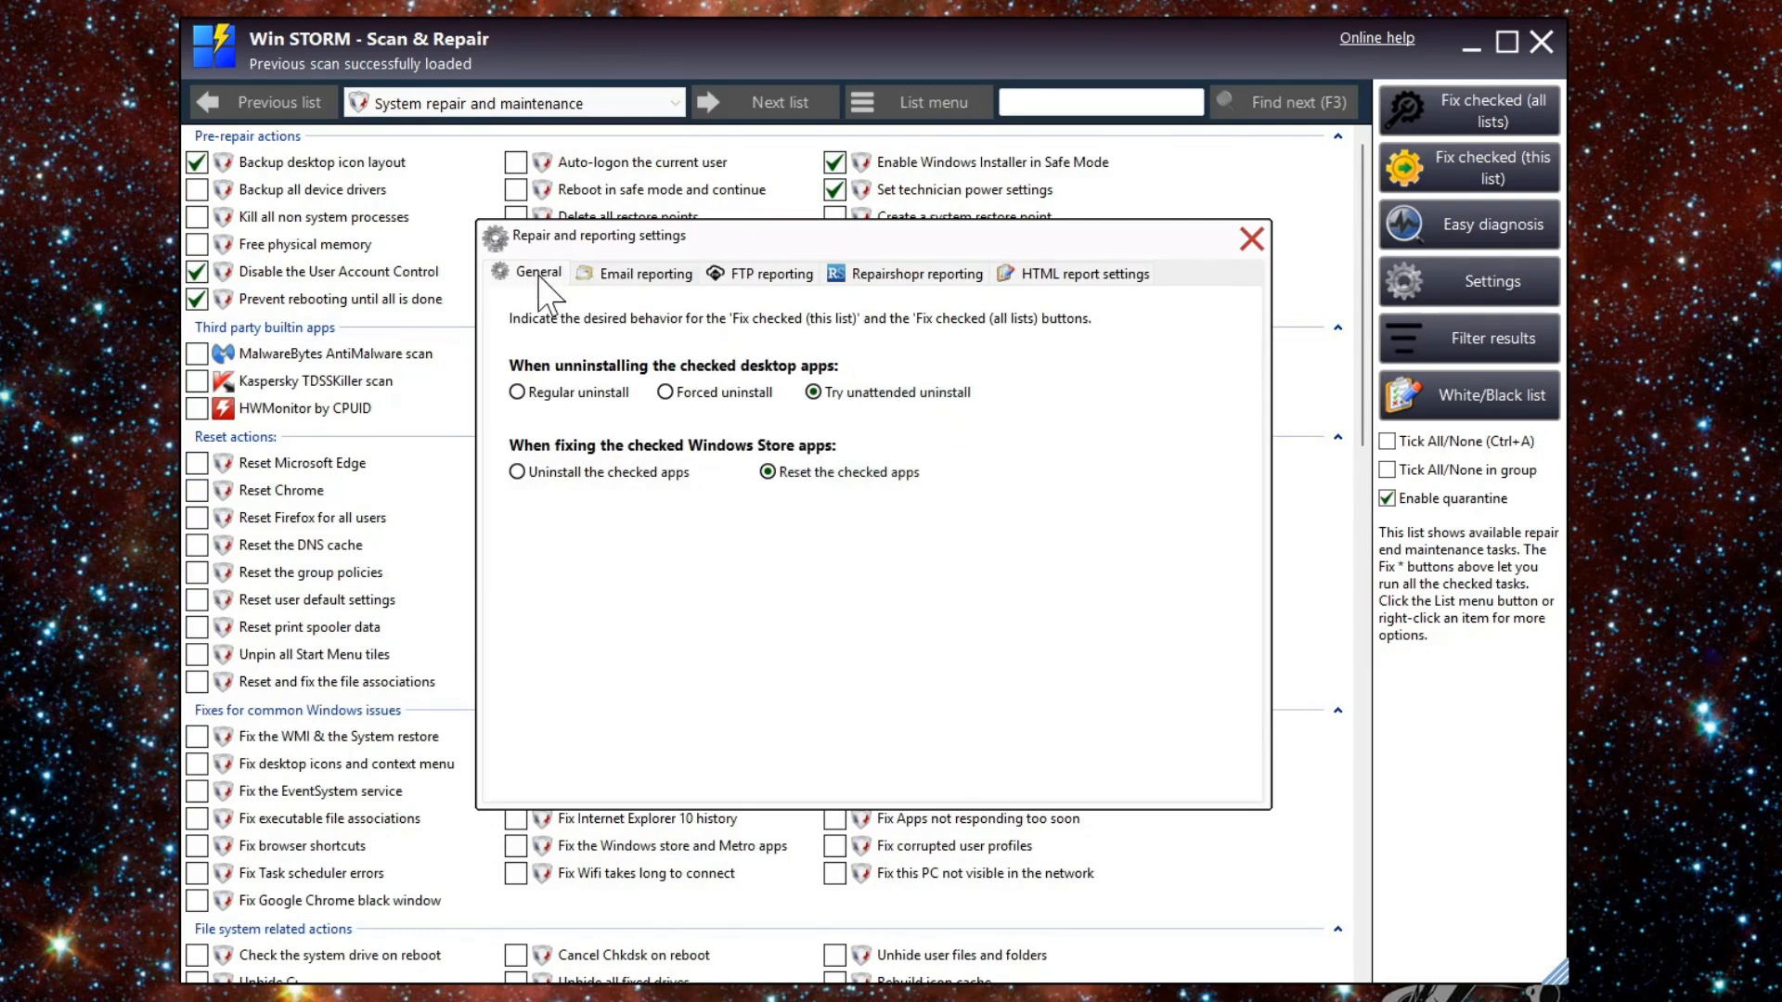
{"action": "left_click", "coordinate": [691, 275]}
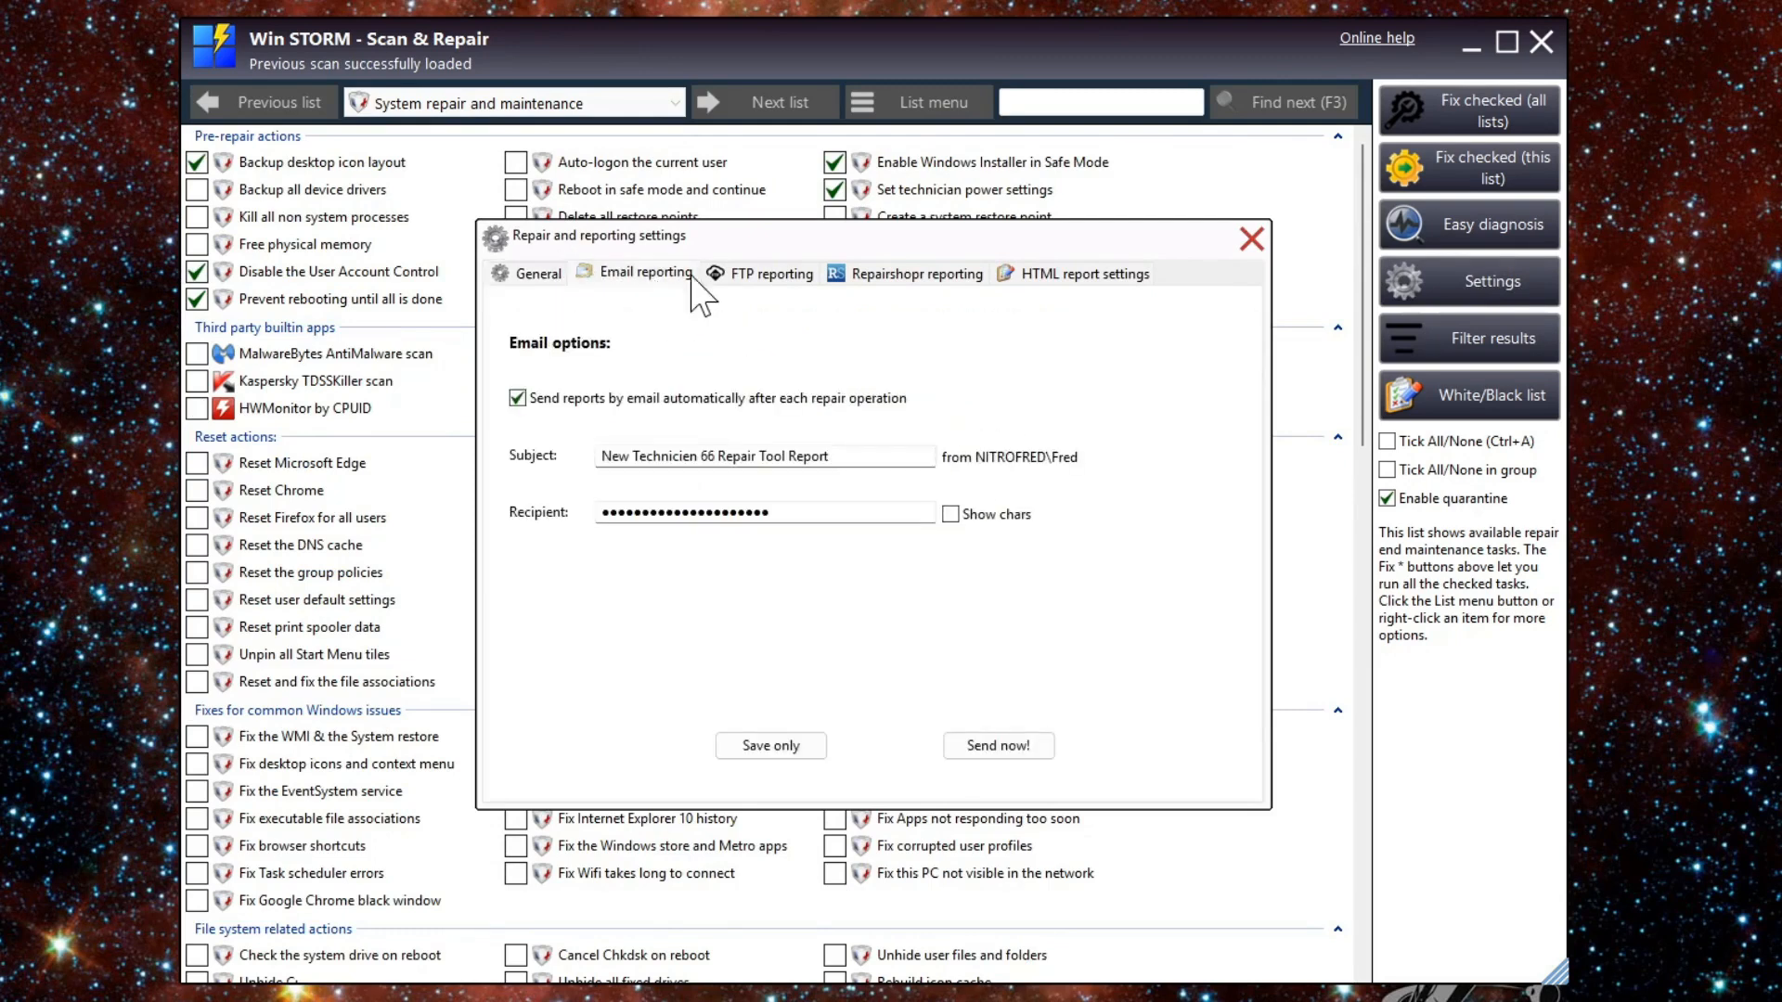
{"action": "left_click", "coordinate": [770, 275]}
{"action": "left_click", "coordinate": [938, 274]}
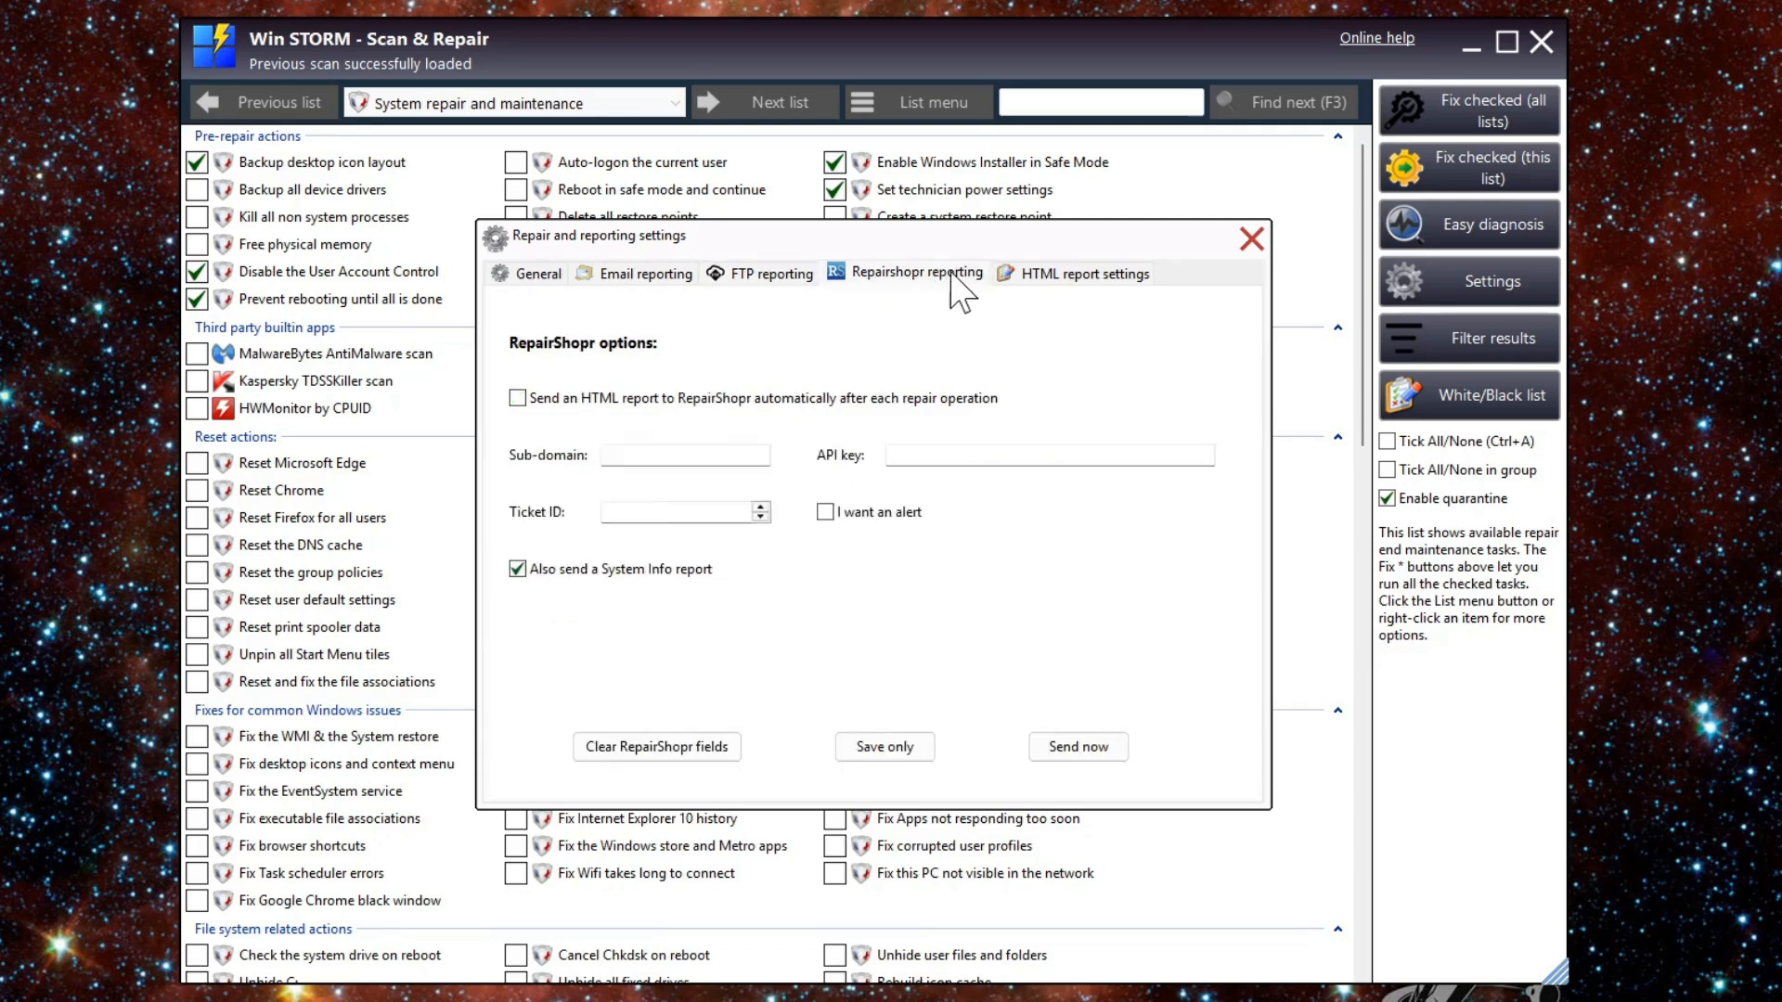
{"action": "left_click", "coordinate": [1030, 288]}
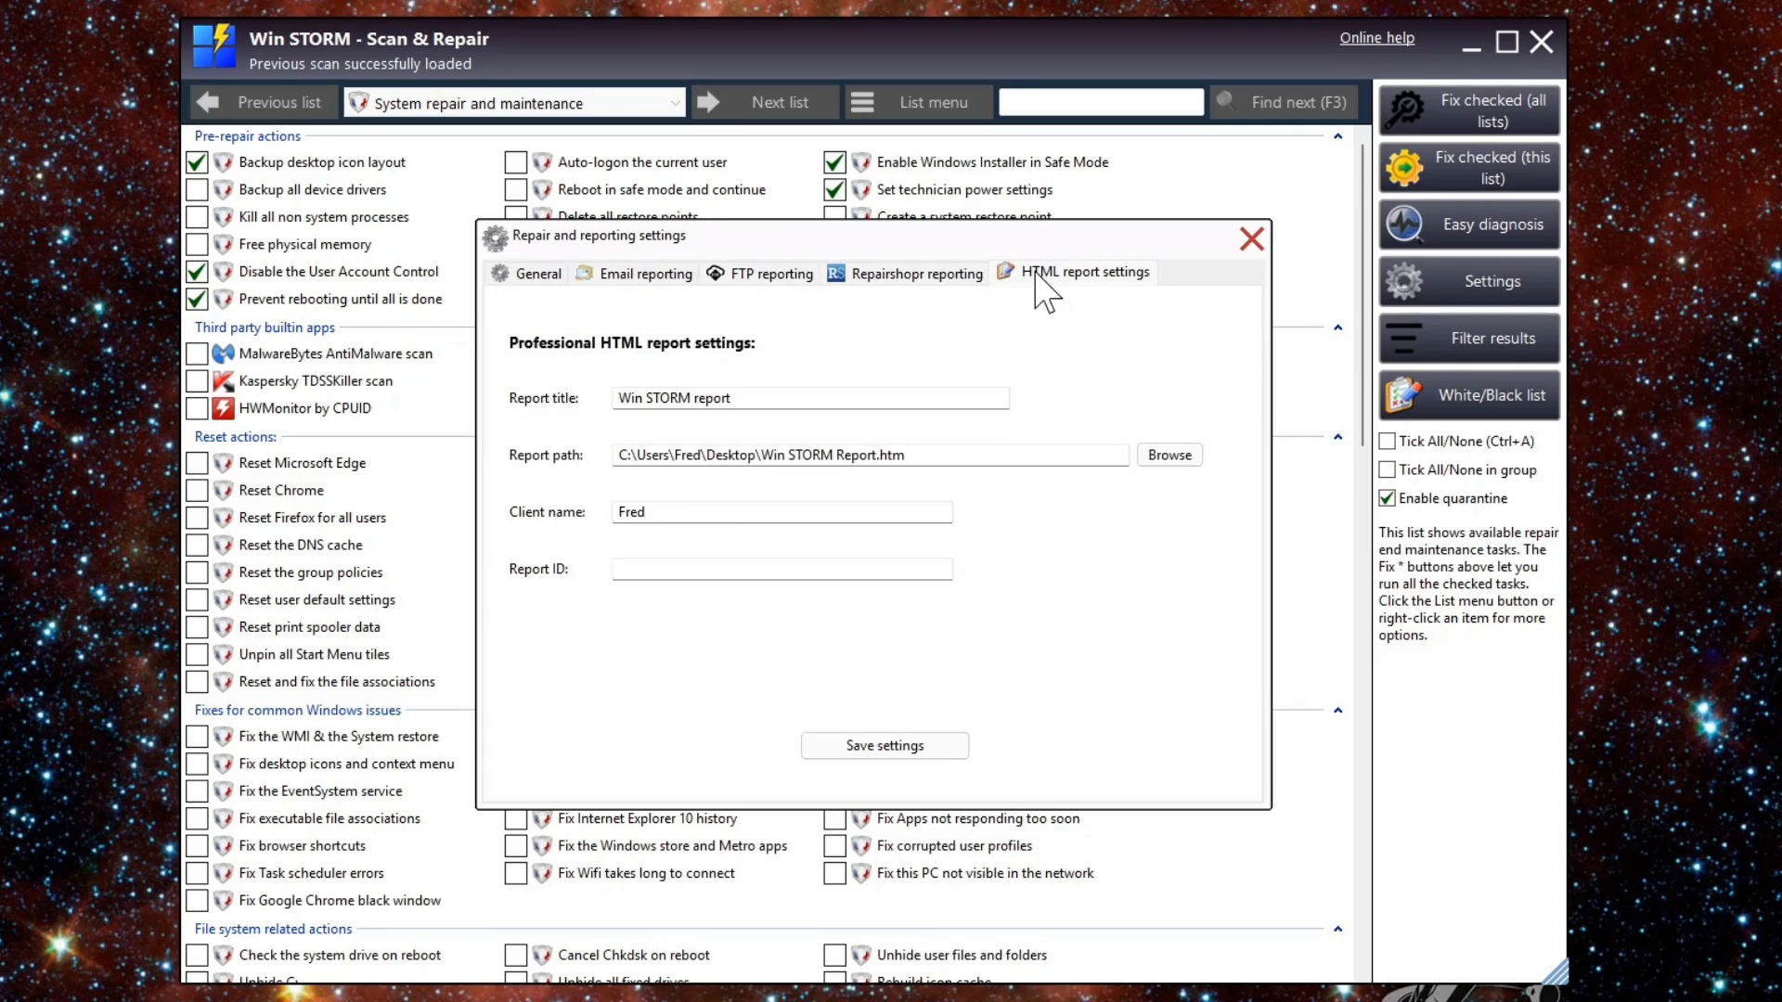
{"action": "left_click", "coordinate": [649, 569]}
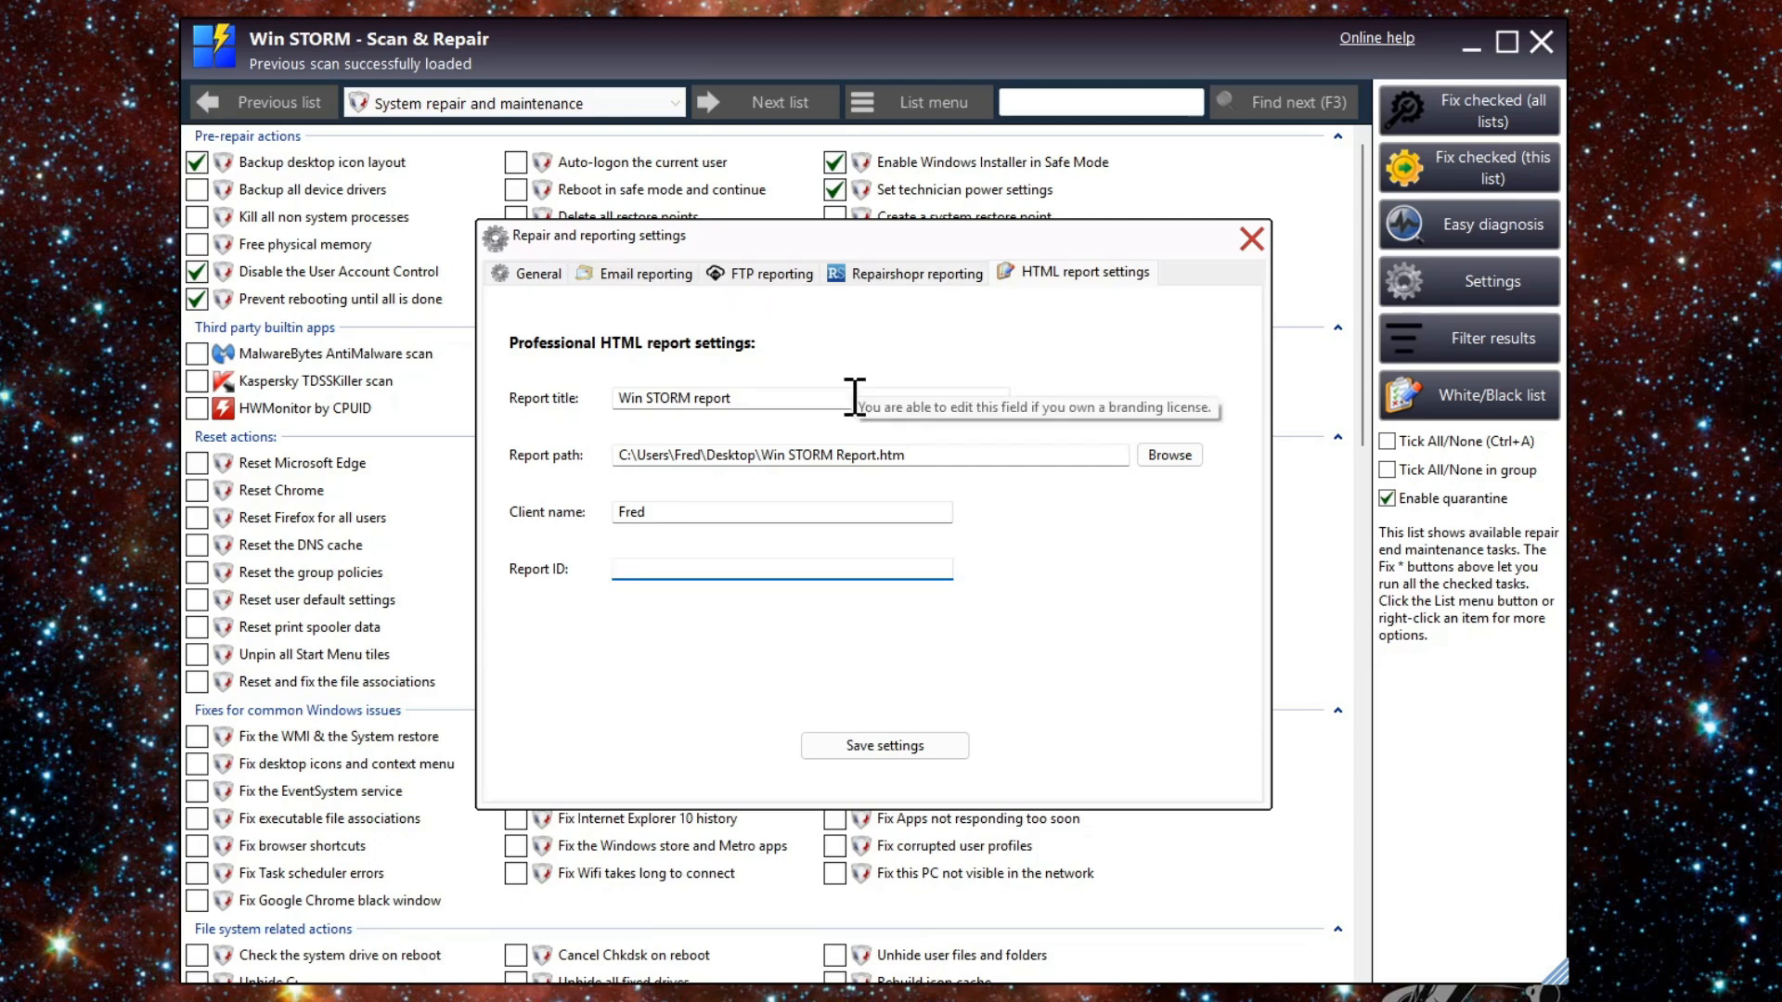
{"action": "left_click", "coordinate": [538, 275]}
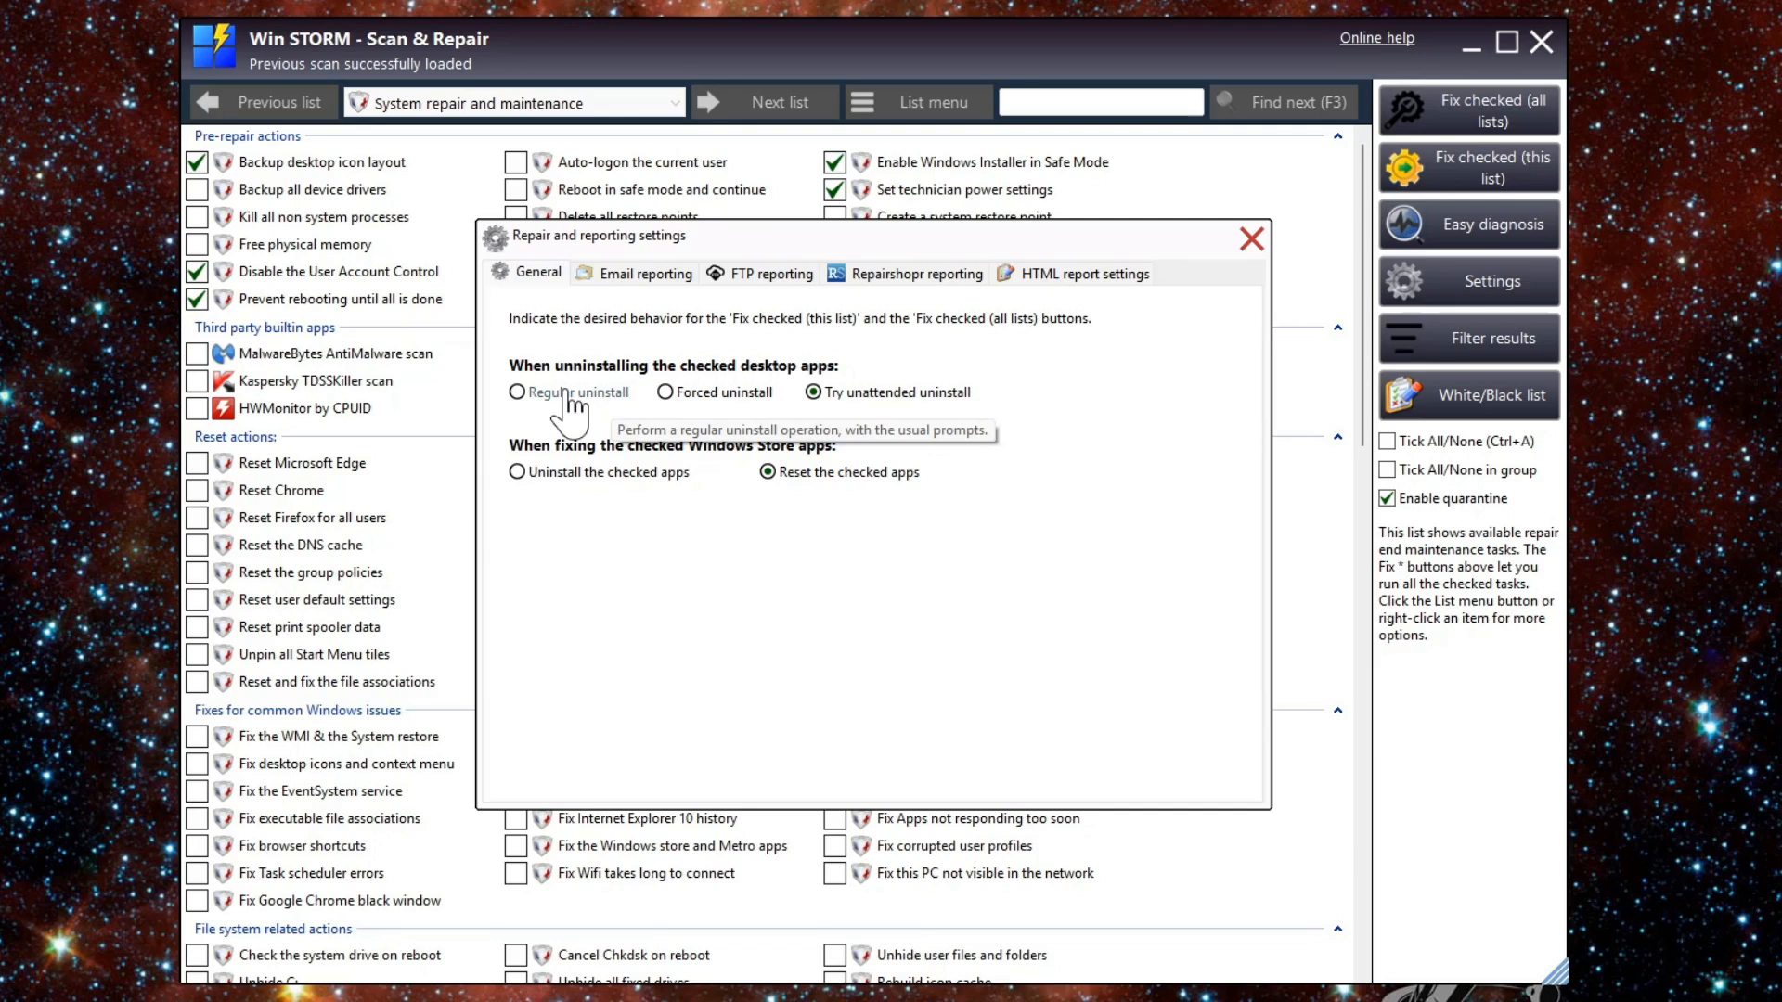
Step: Try Forced uninstall and uninstalling Store apps, restore Reset the checked apps, then view Email reporting
{"action": "left_click", "coordinate": [716, 392]}
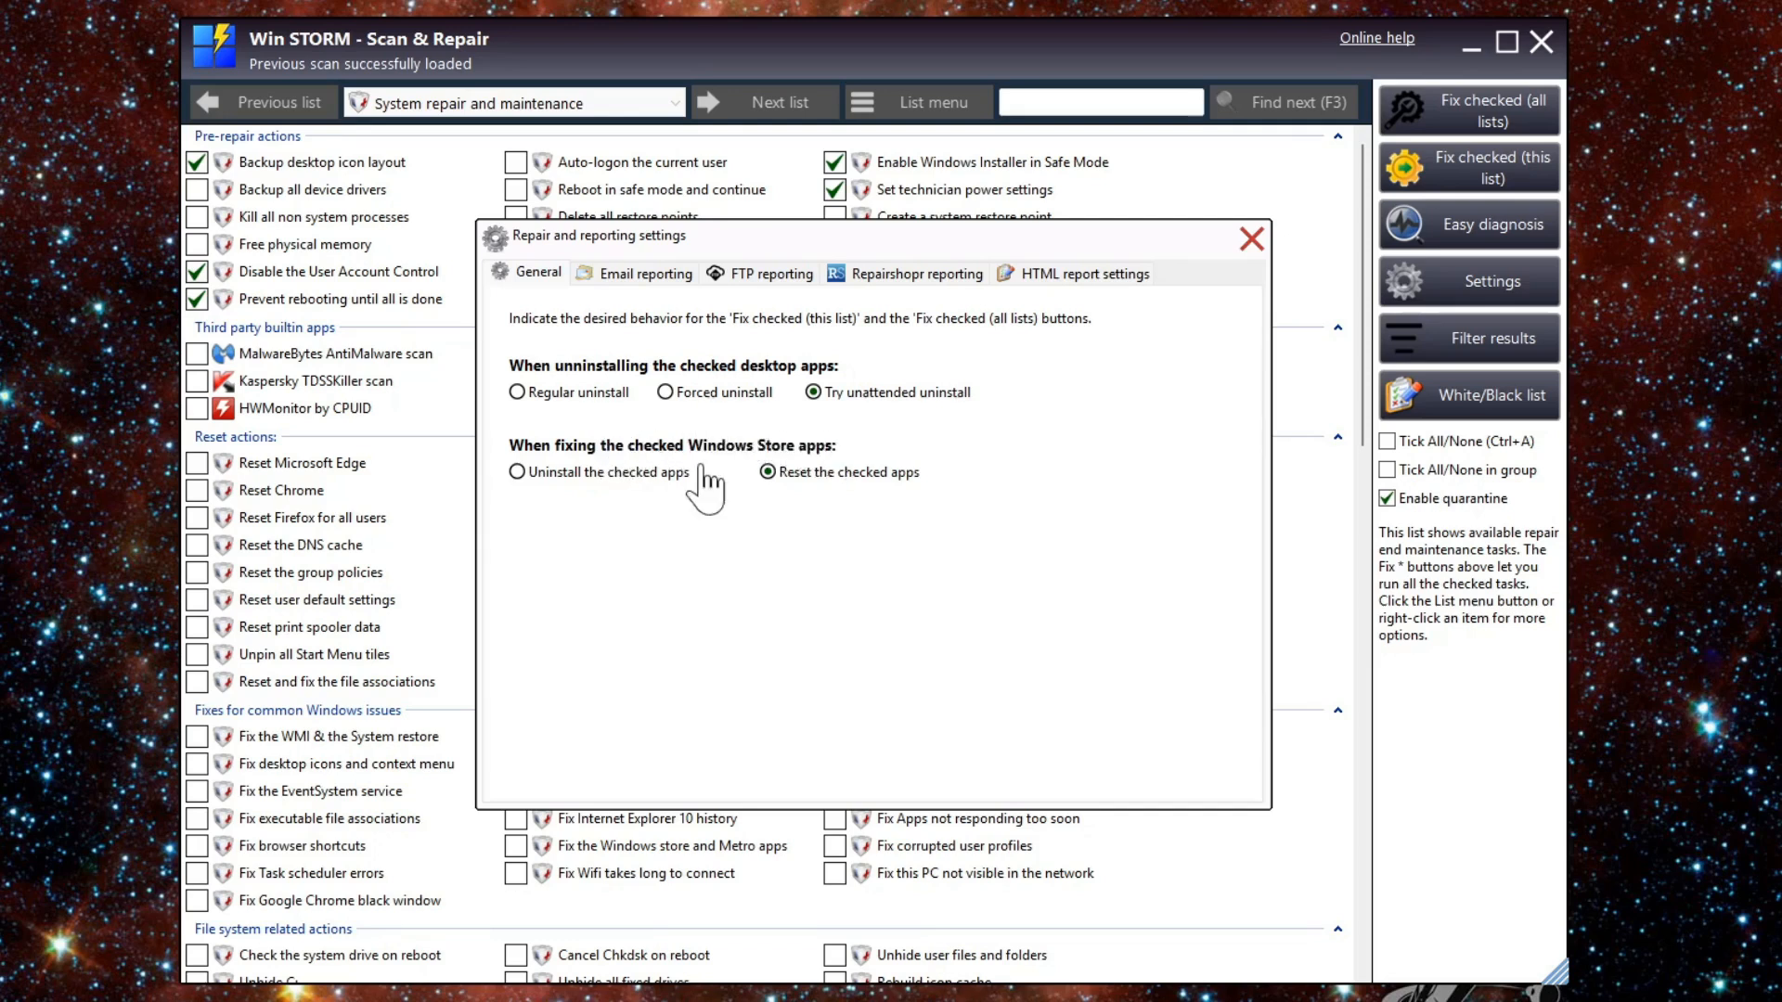
{"action": "left_click", "coordinate": [561, 473]}
{"action": "left_click", "coordinate": [777, 480]}
{"action": "left_click", "coordinate": [670, 279]}
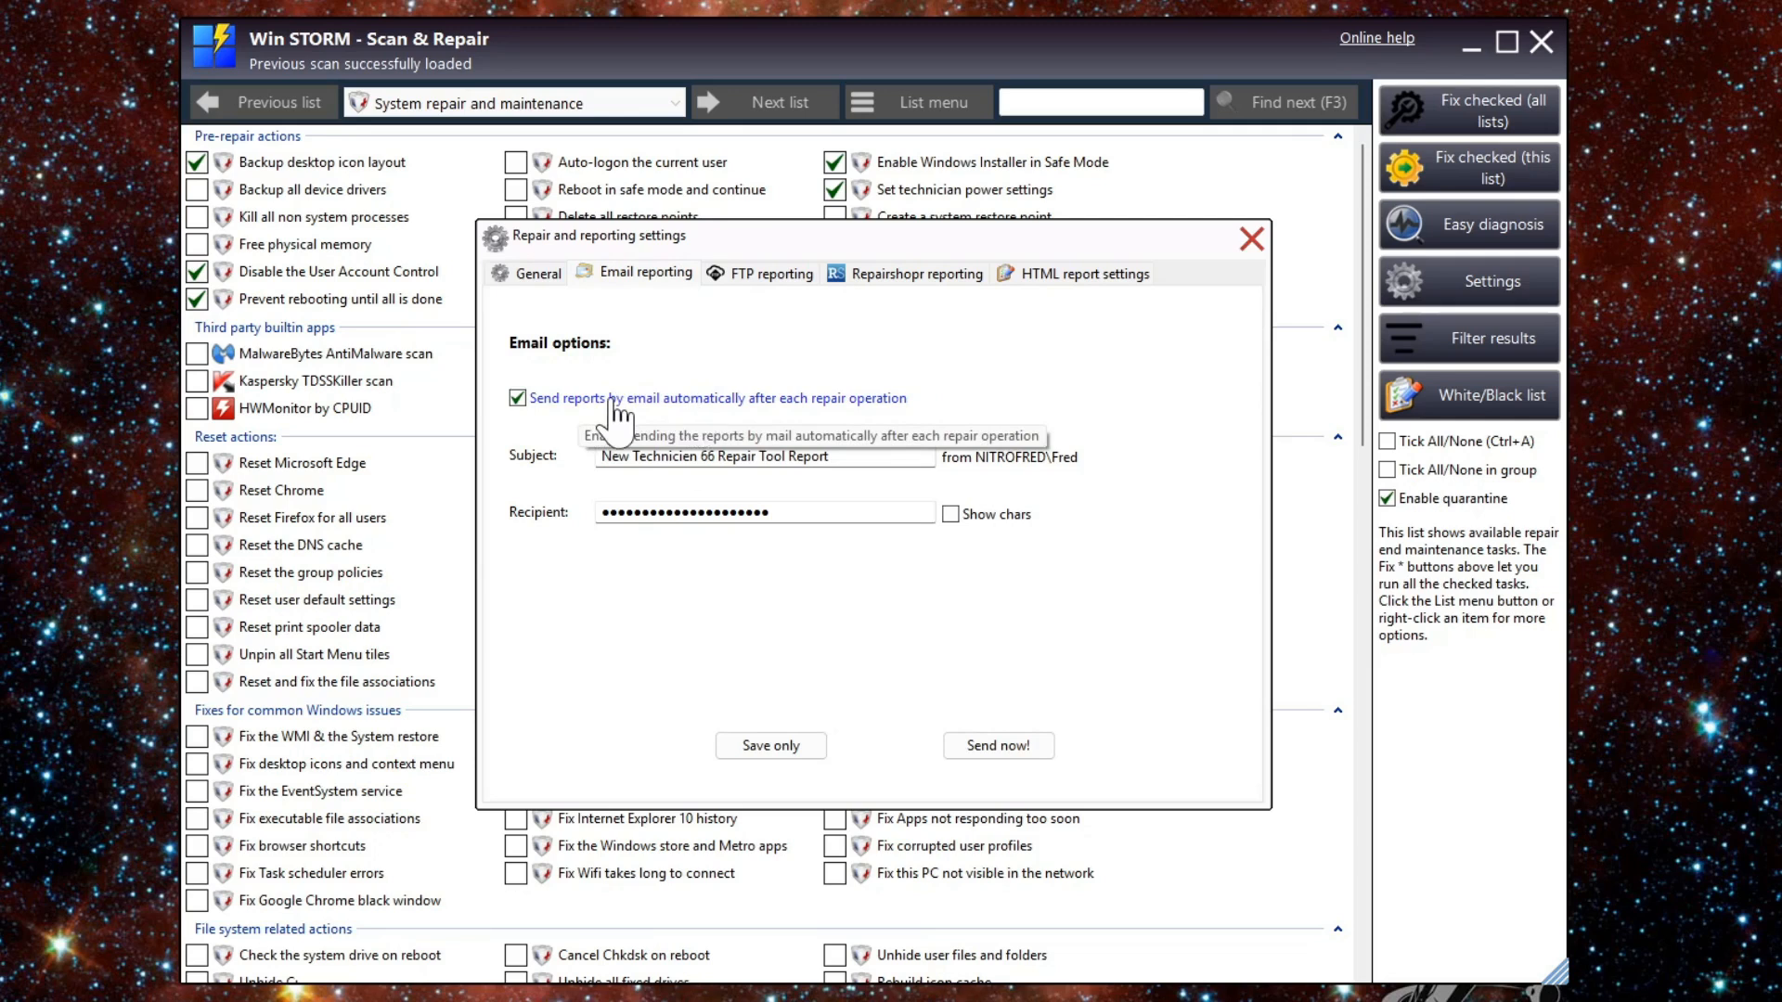
Step: Keep automatic email reports on, attempt Send now!, cancel the Log not found prompt, then view FTP reporting
{"action": "left_click", "coordinate": [563, 399]}
{"action": "left_click", "coordinate": [563, 399]}
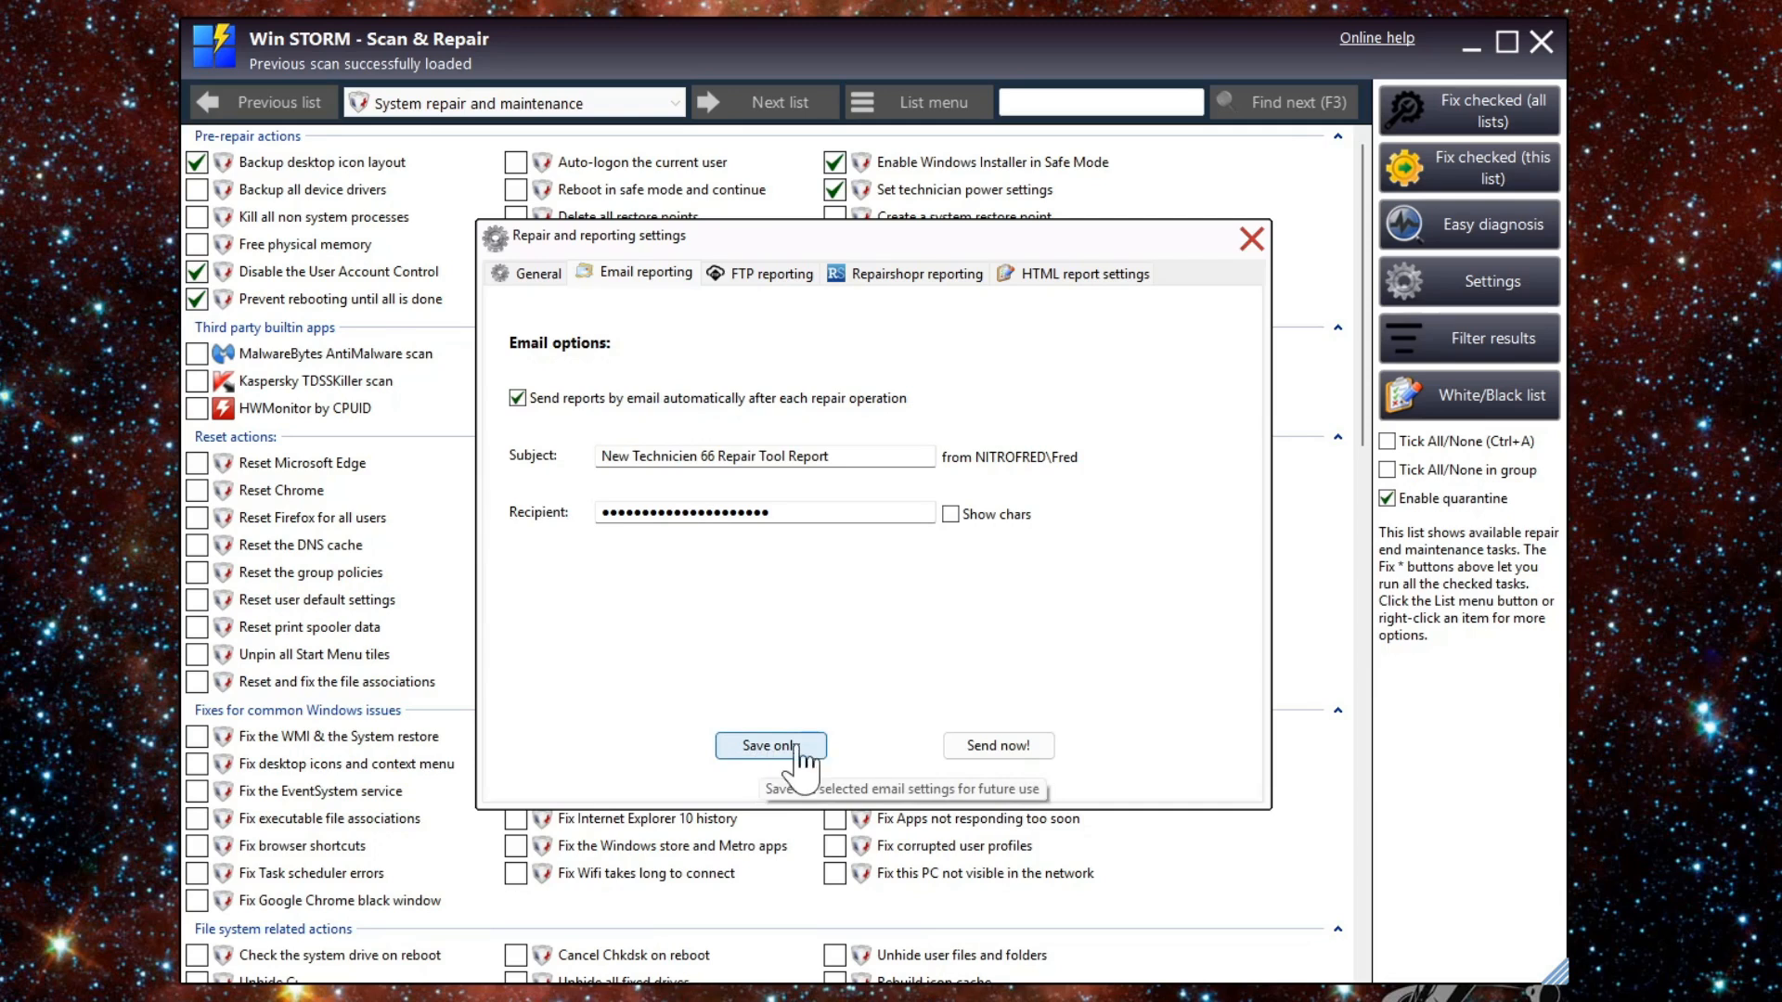
{"action": "left_click", "coordinate": [991, 751]}
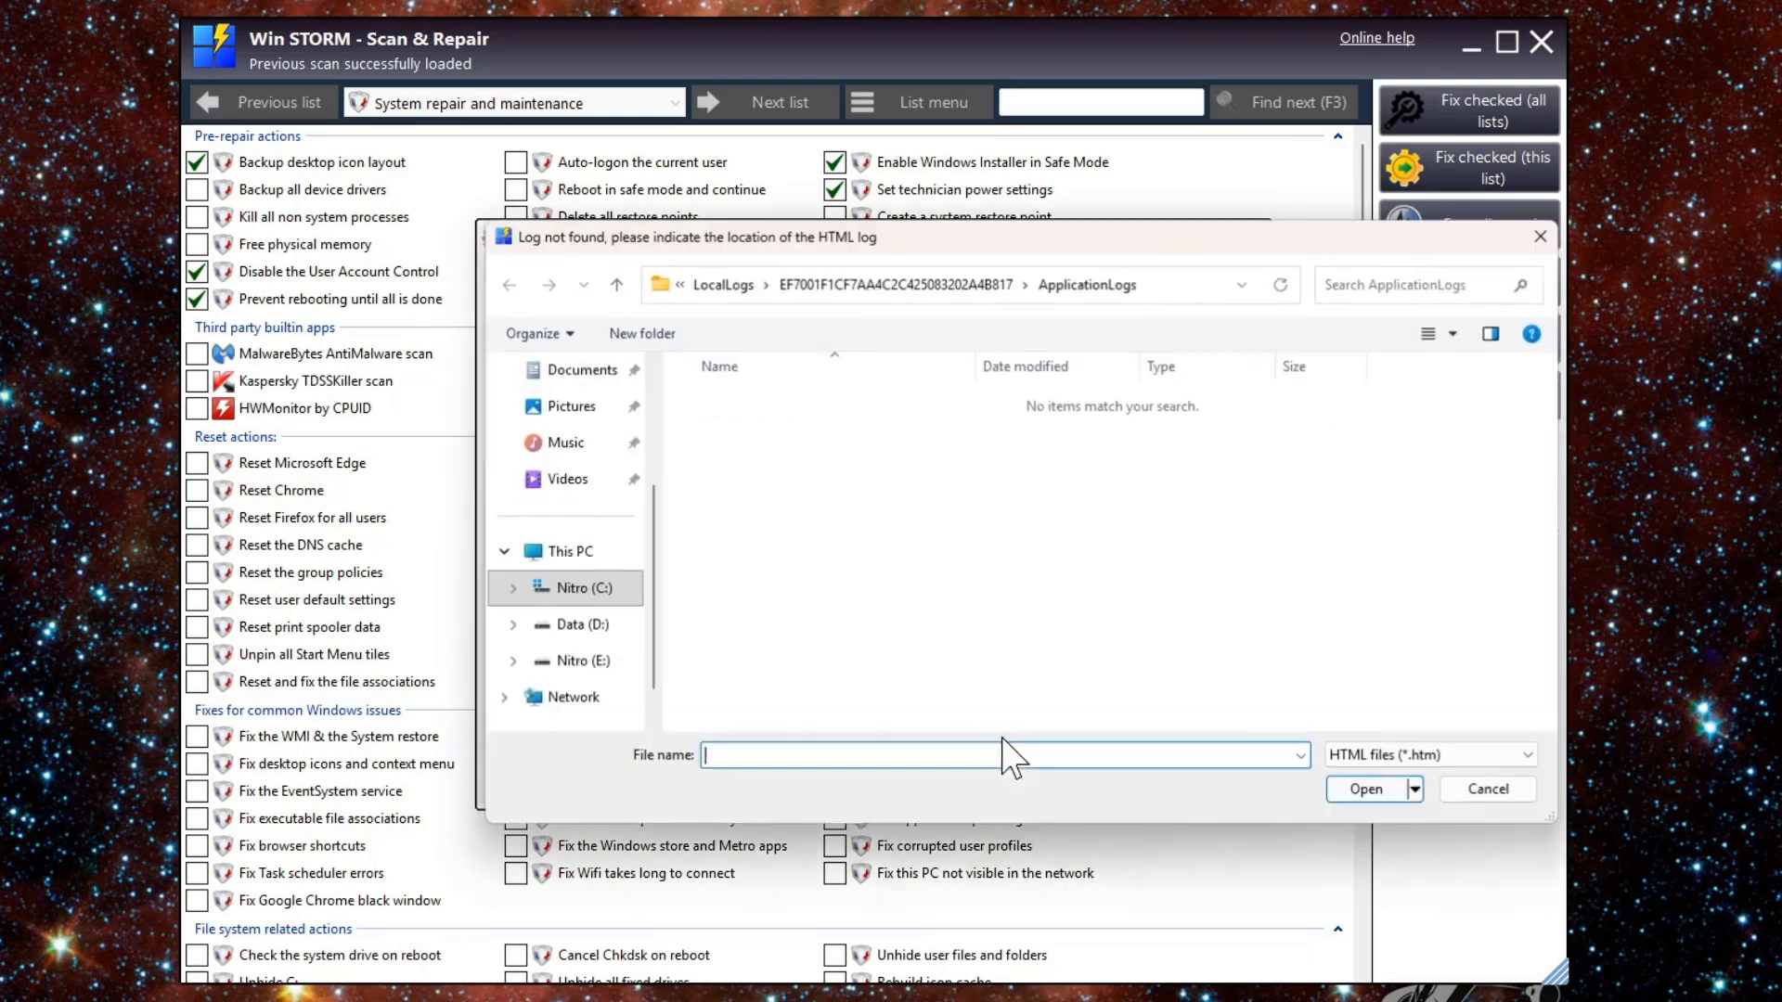
{"action": "left_click", "coordinate": [1541, 238]}
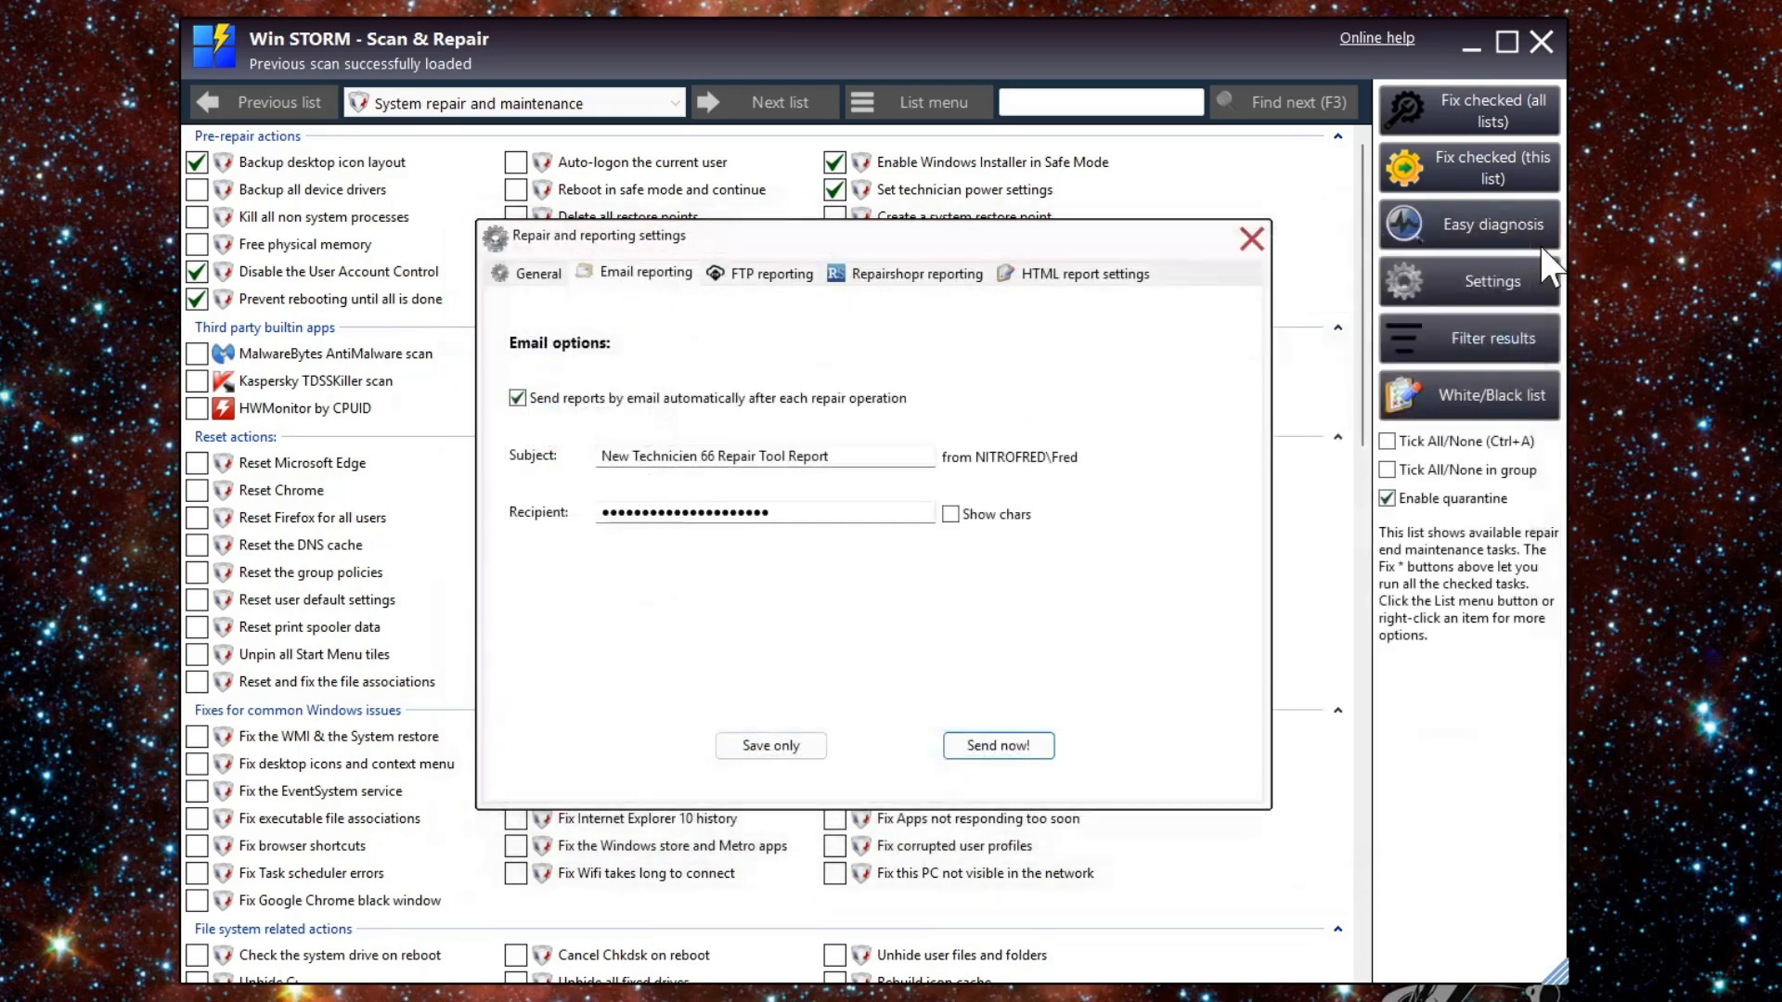
{"action": "left_click", "coordinate": [784, 290]}
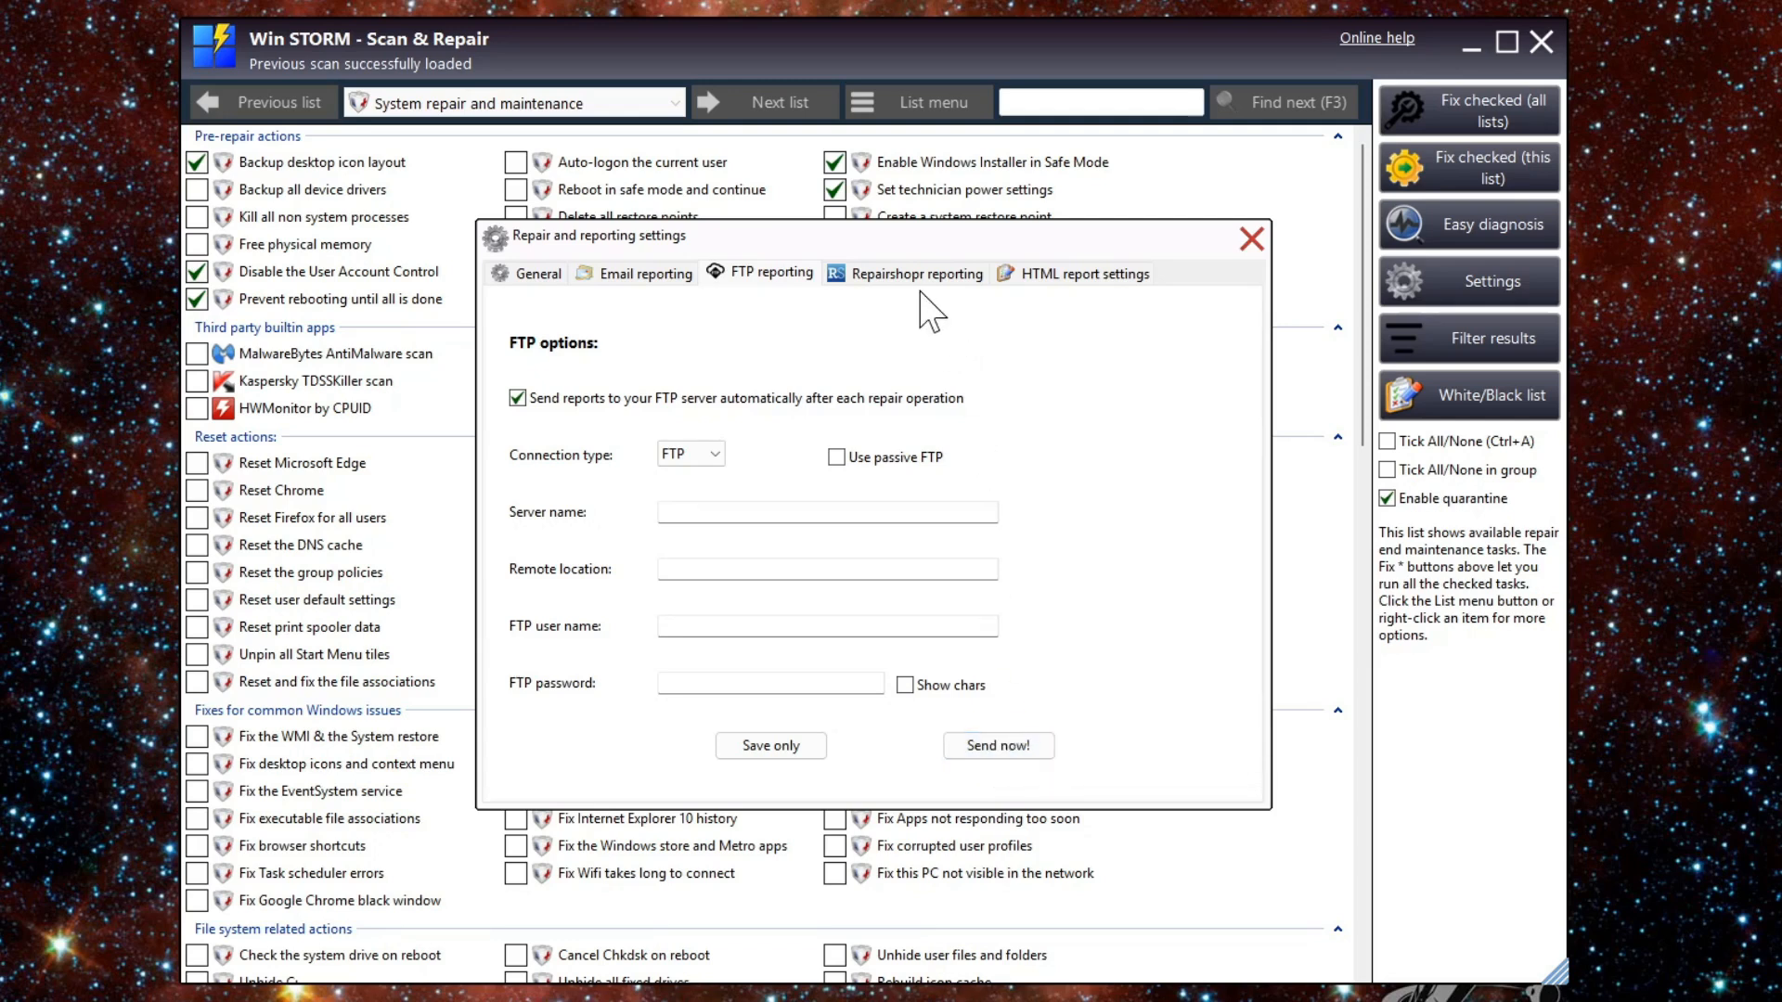
Step: Show the Repairshopr reporting page of the settings dialog
{"action": "left_click", "coordinate": [892, 280]}
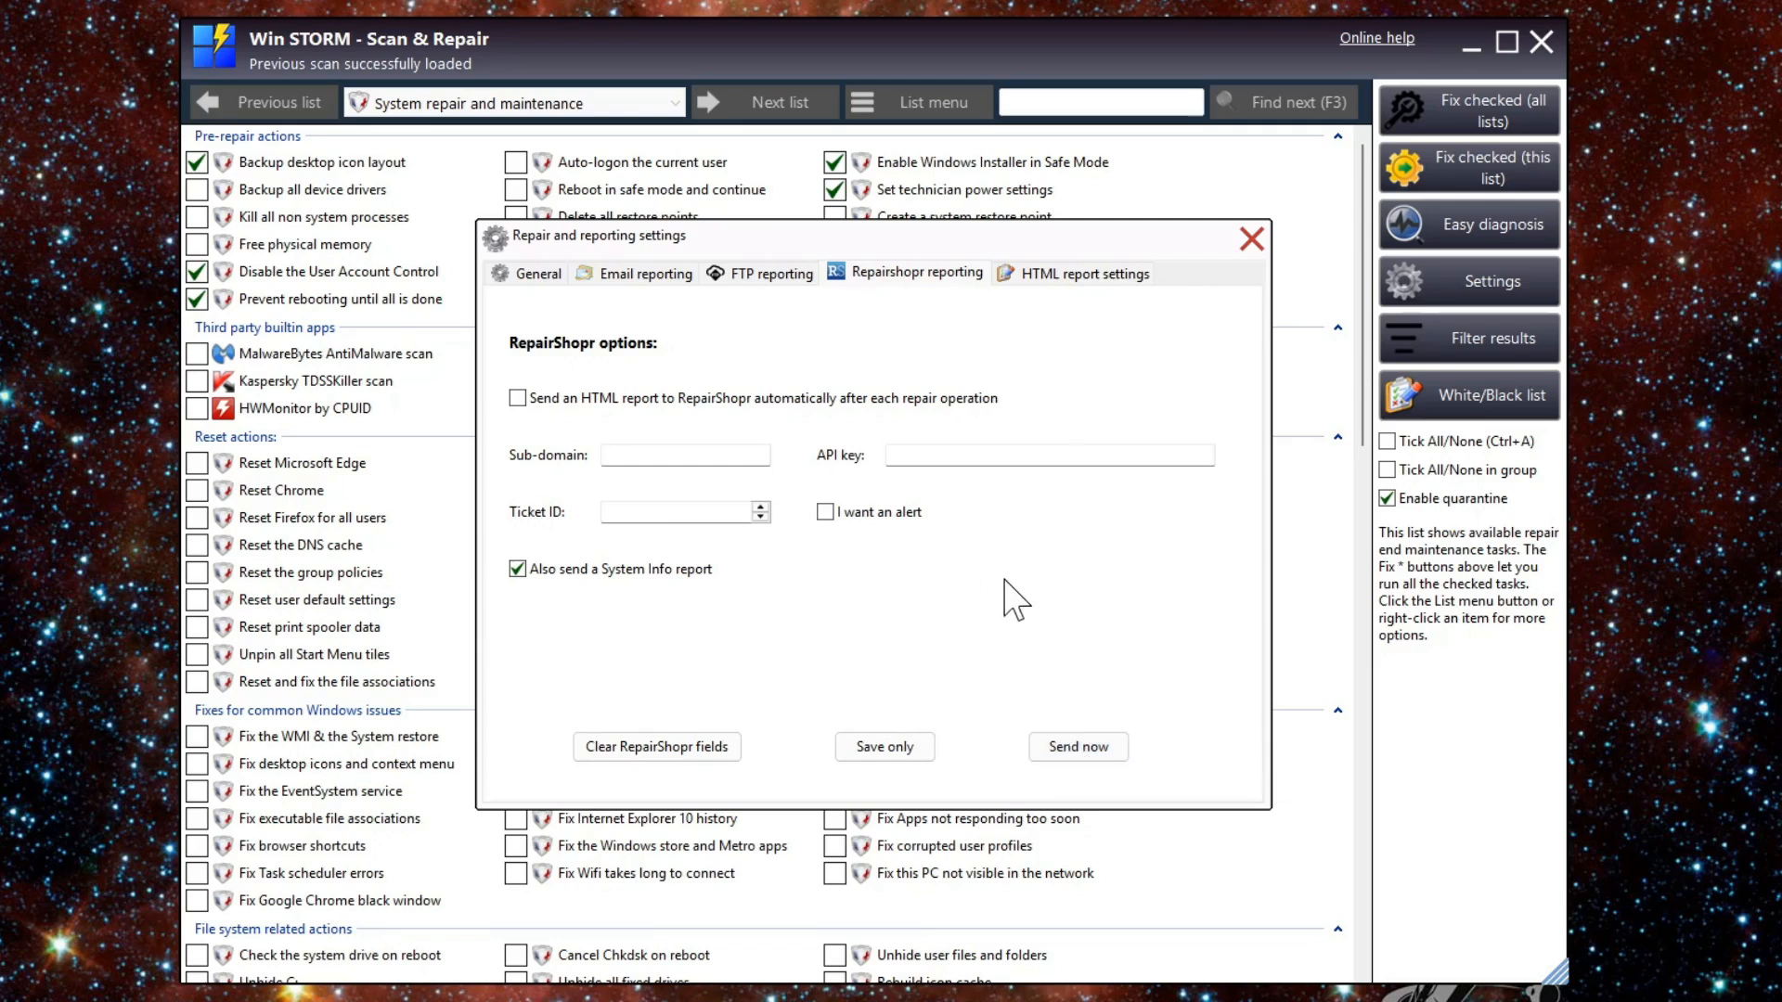
Step: Close the reporting settings, switch to the Autostart entries list, and bring up Filter results
{"action": "left_click", "coordinate": [1252, 243]}
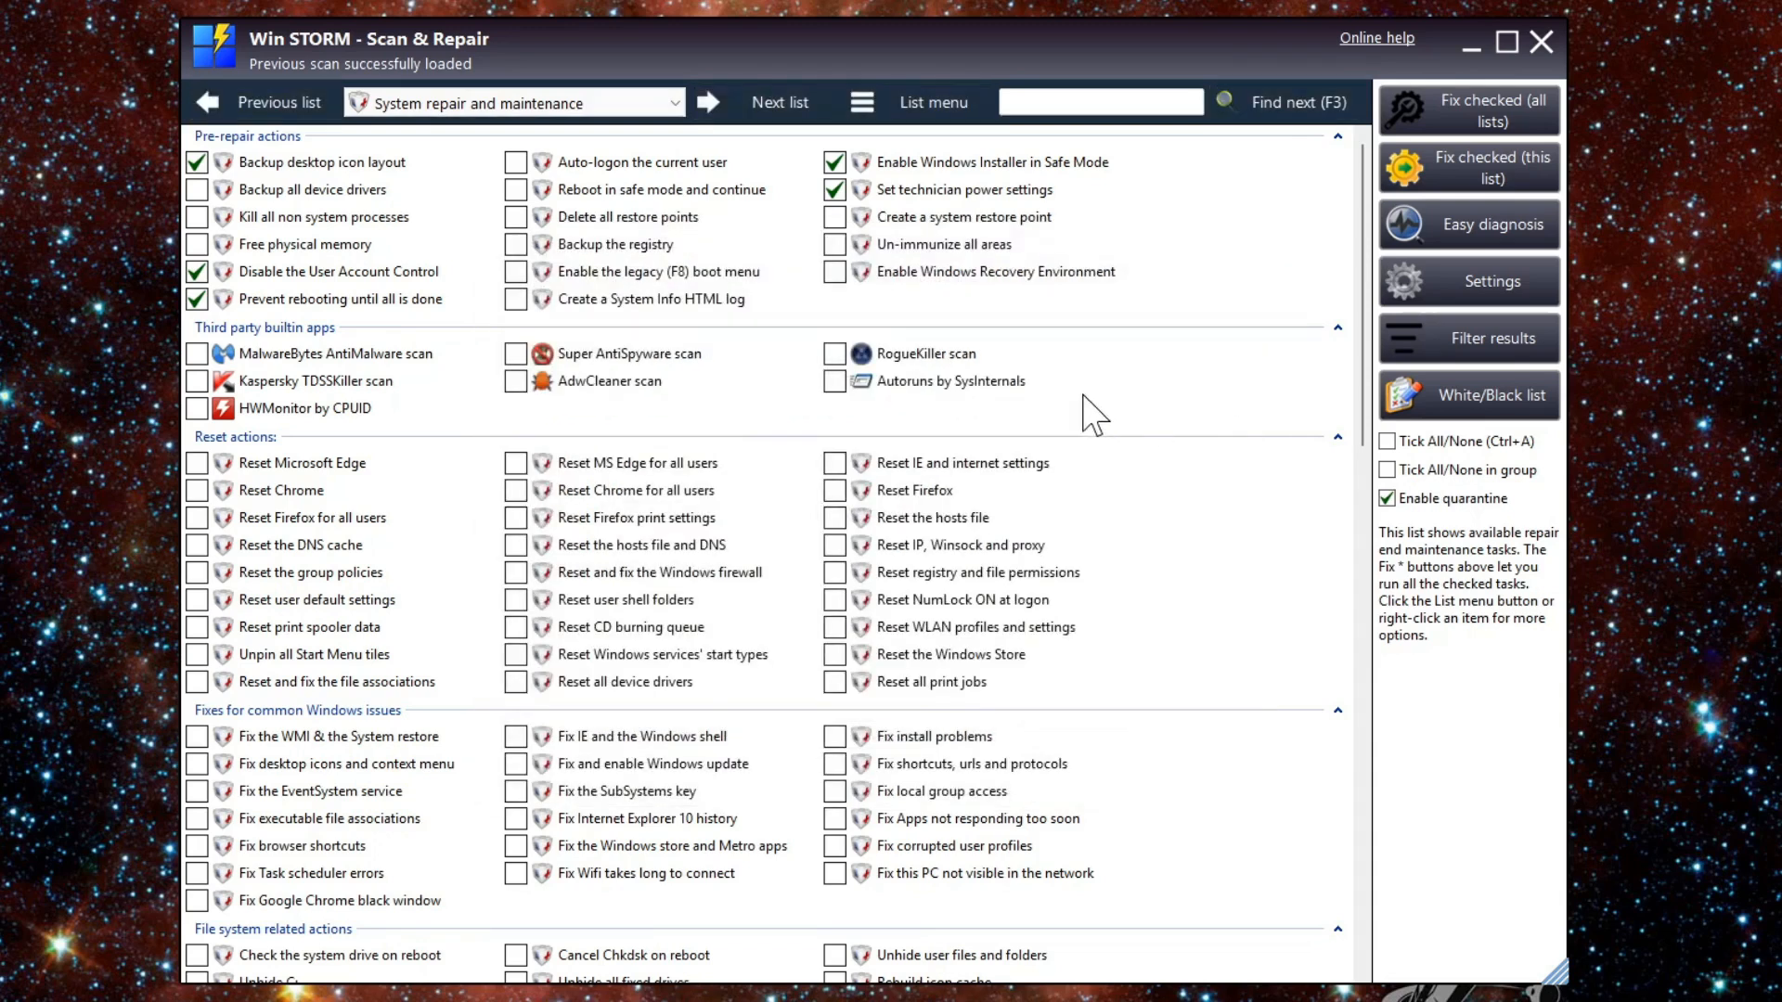
{"action": "left_click", "coordinate": [515, 103]}
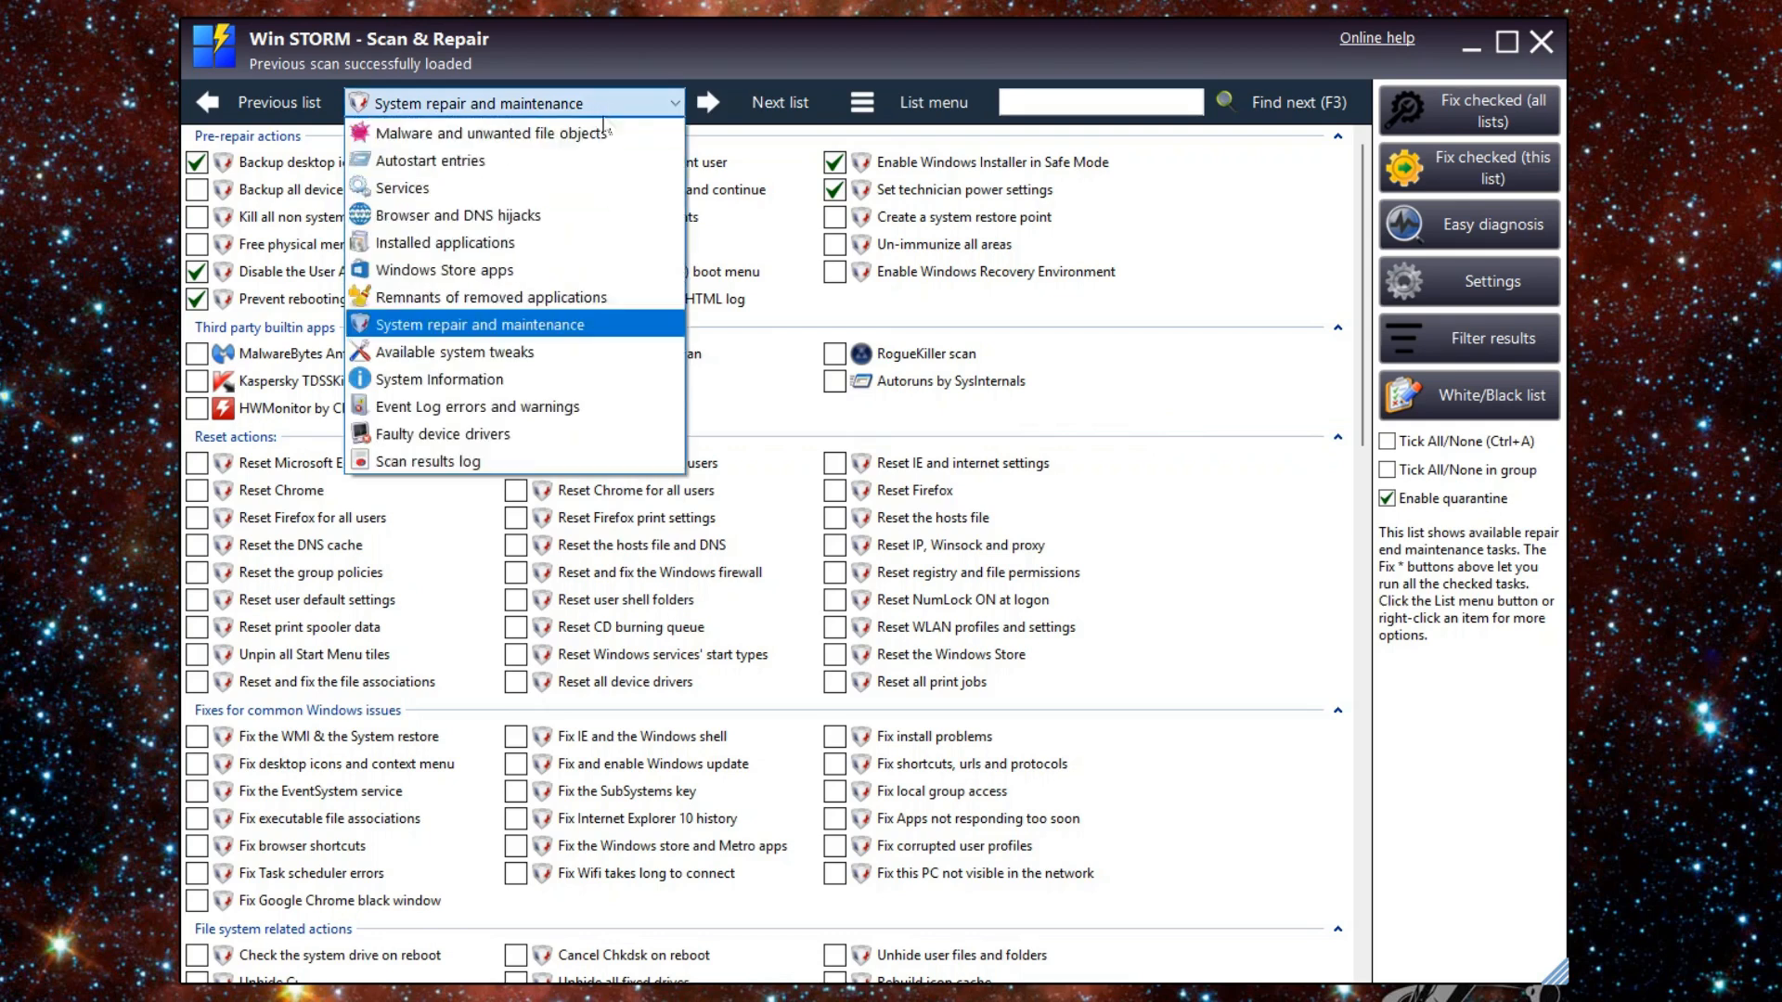
{"action": "left_click", "coordinate": [515, 161]}
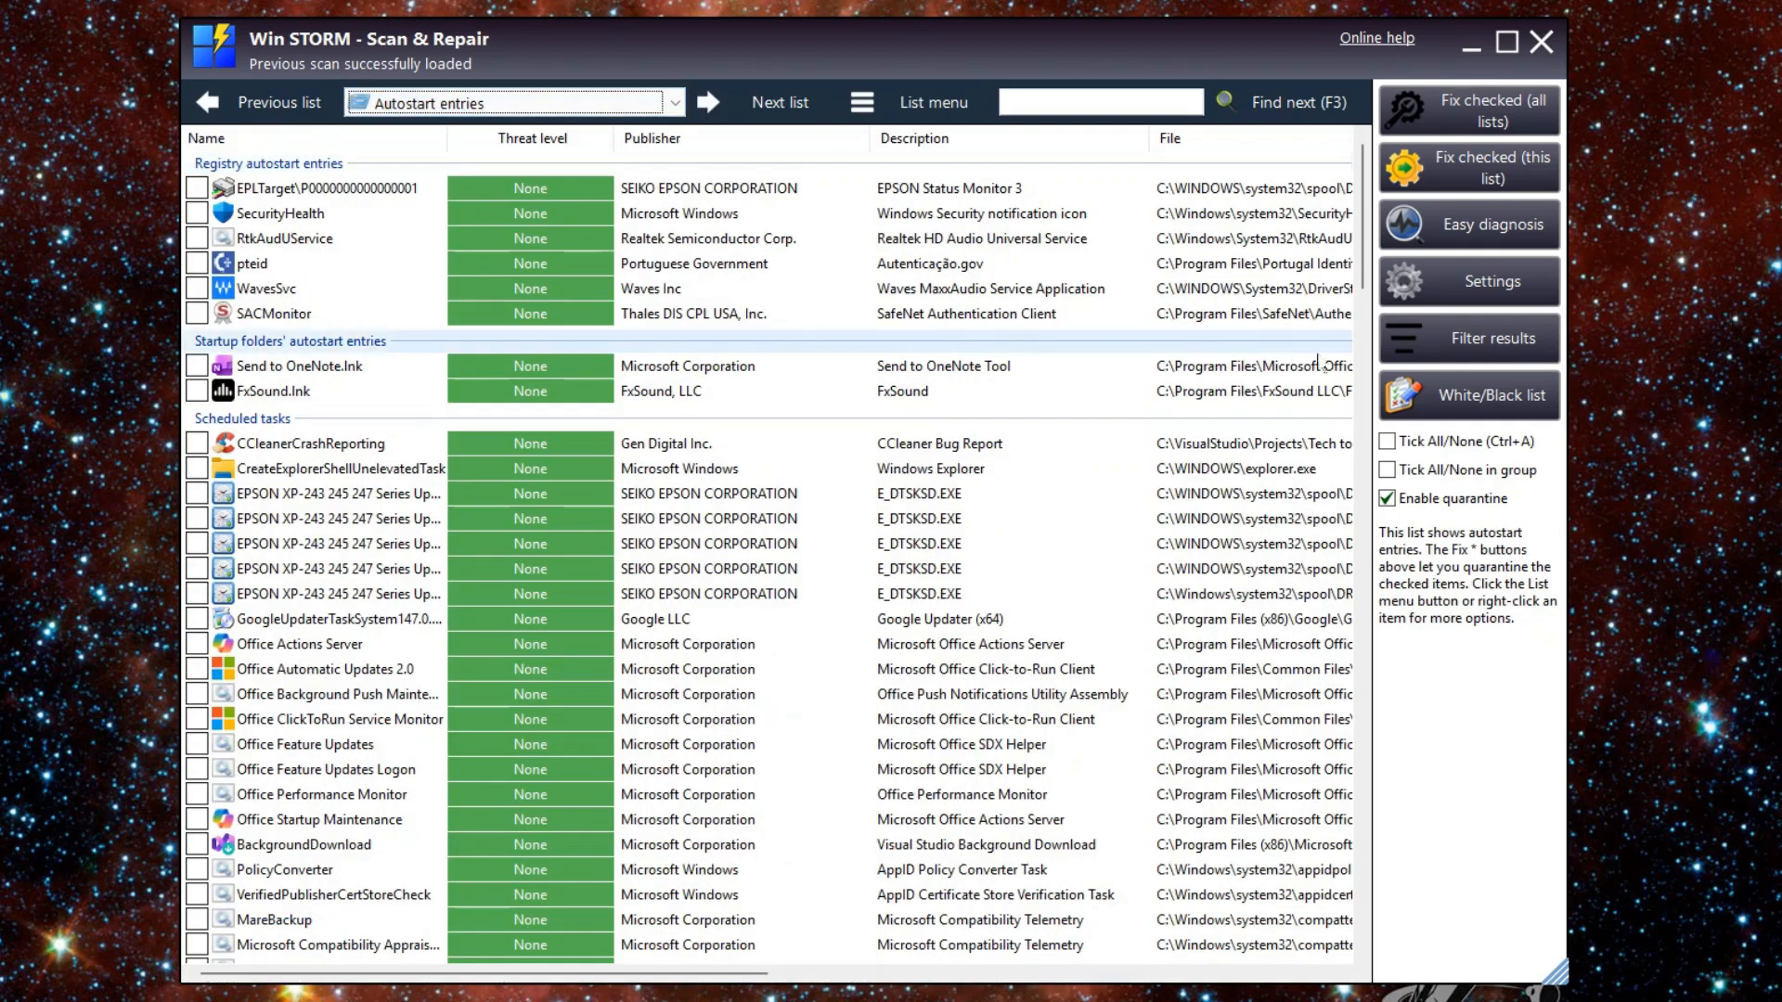
{"action": "left_click", "coordinate": [1454, 342]}
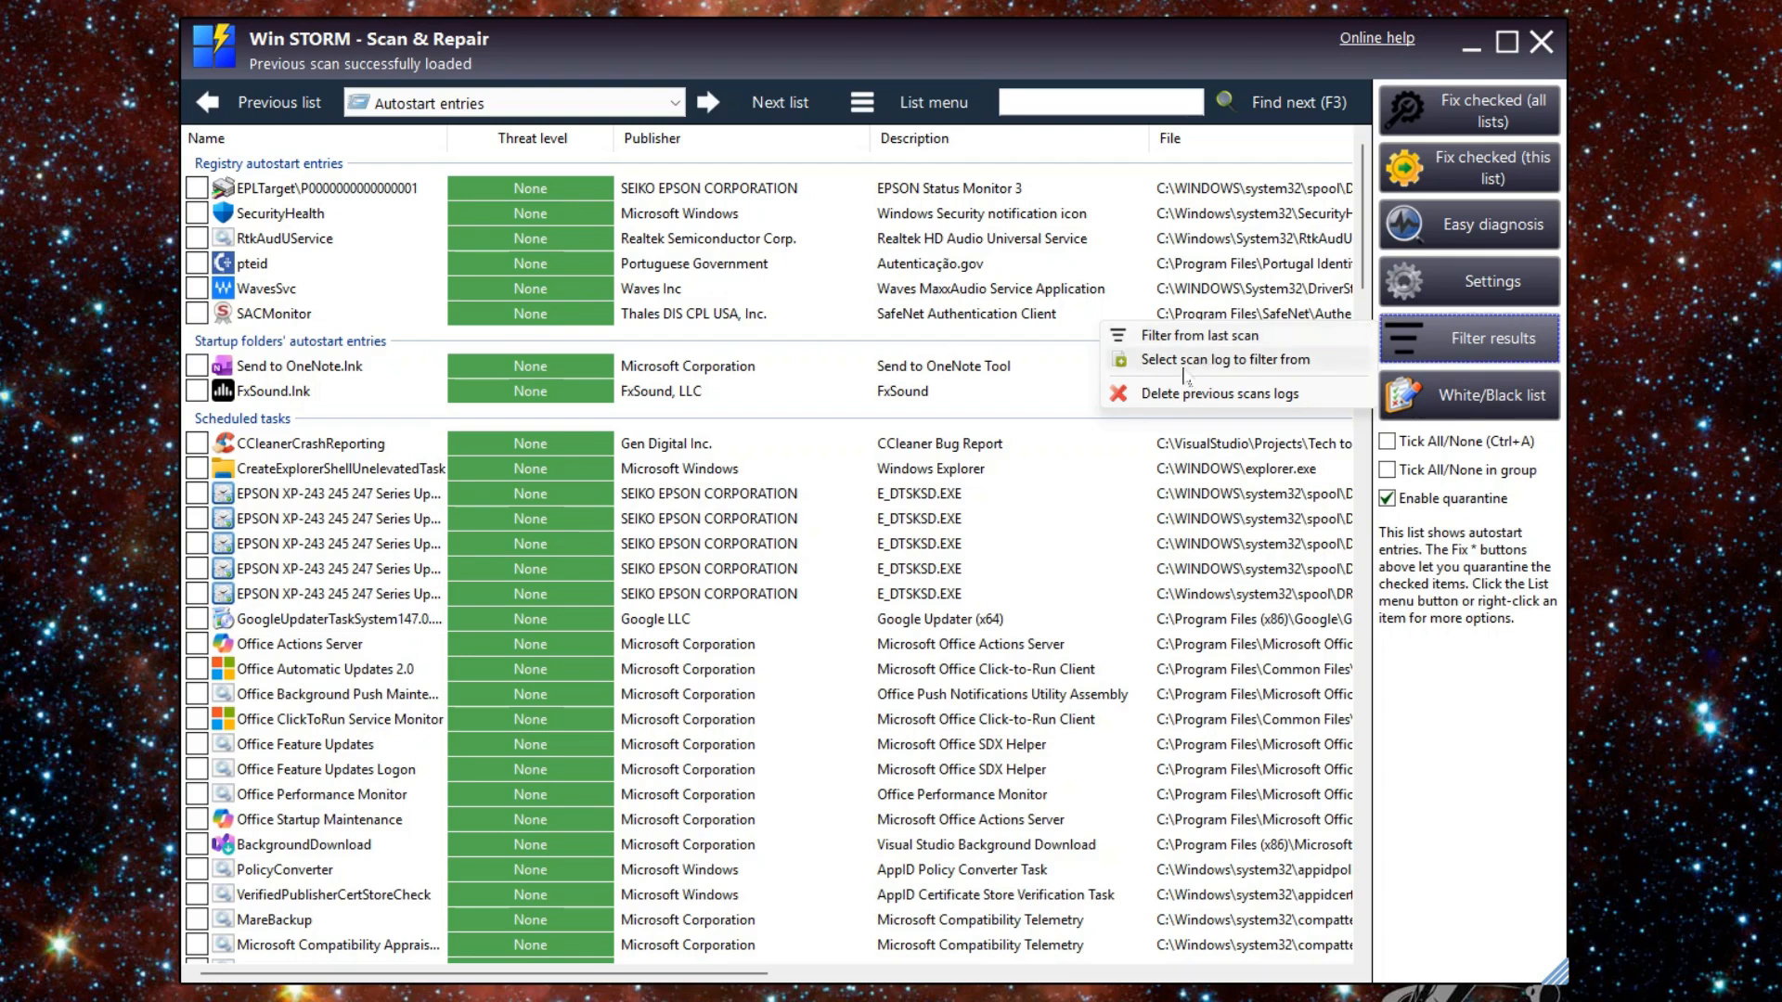
Step: Filter the Autostart entries list against the 20260311 174410.wslog scan log, then reopen the filter choices
{"action": "left_click", "coordinate": [1237, 361]}
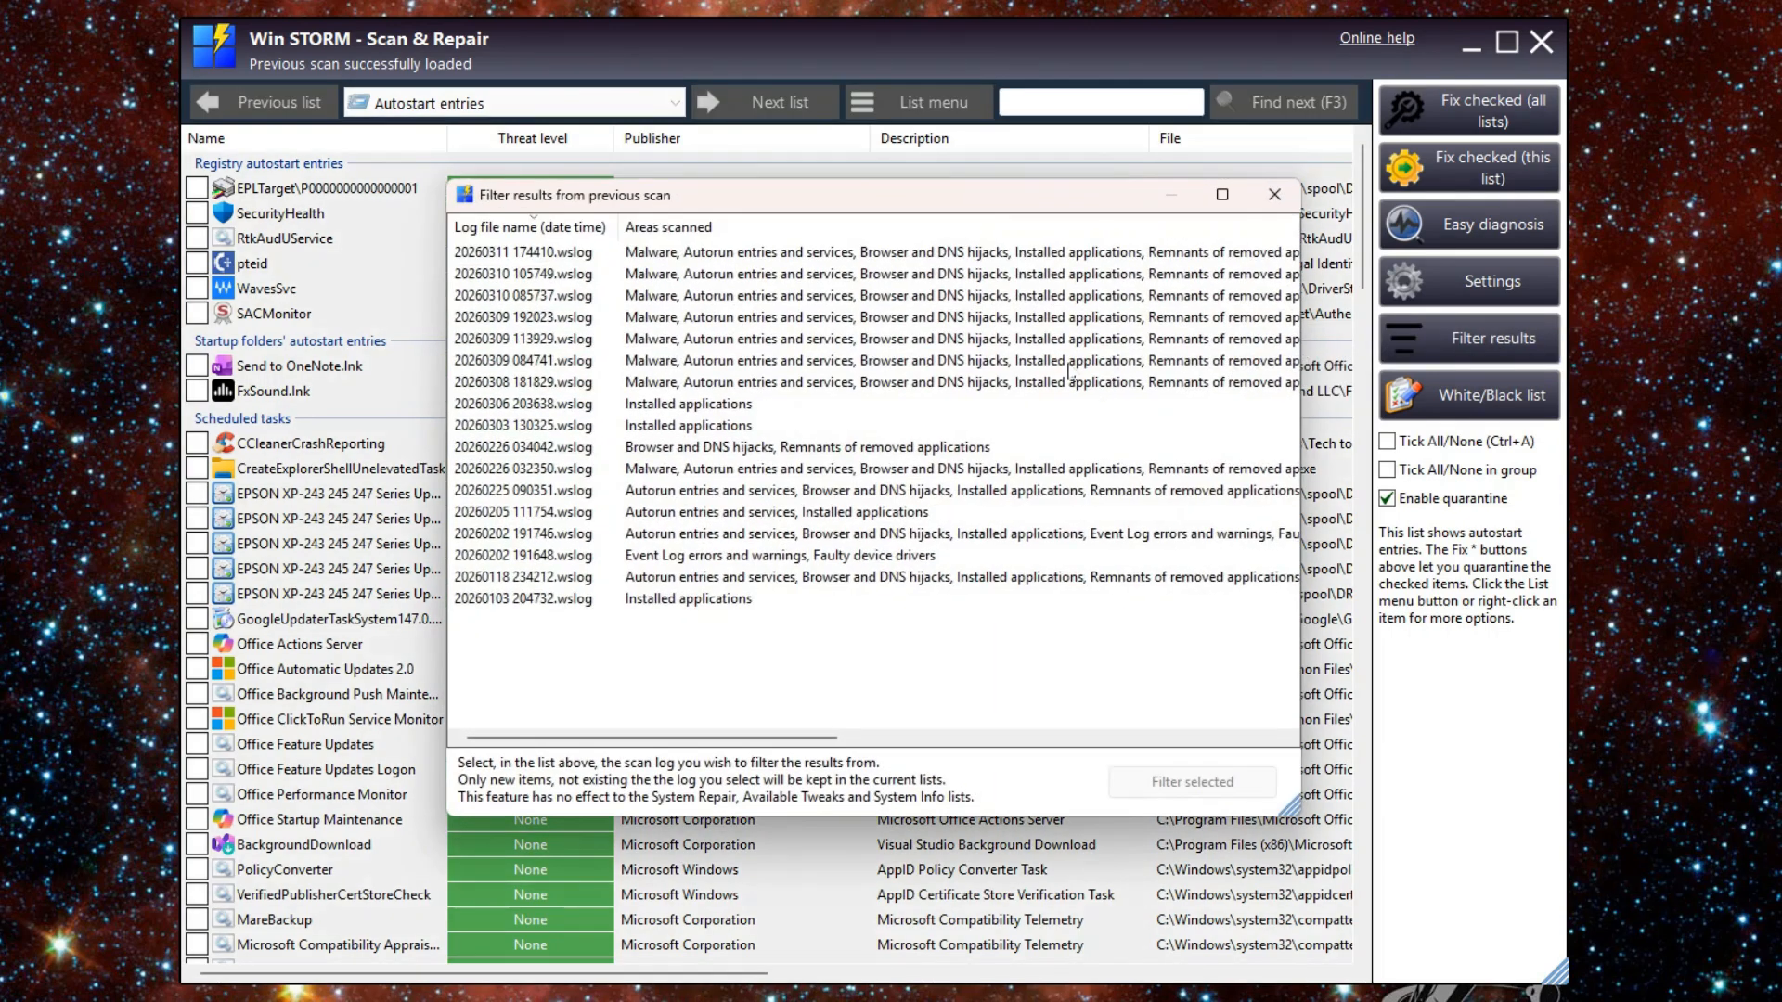
{"action": "left_click", "coordinate": [686, 262]}
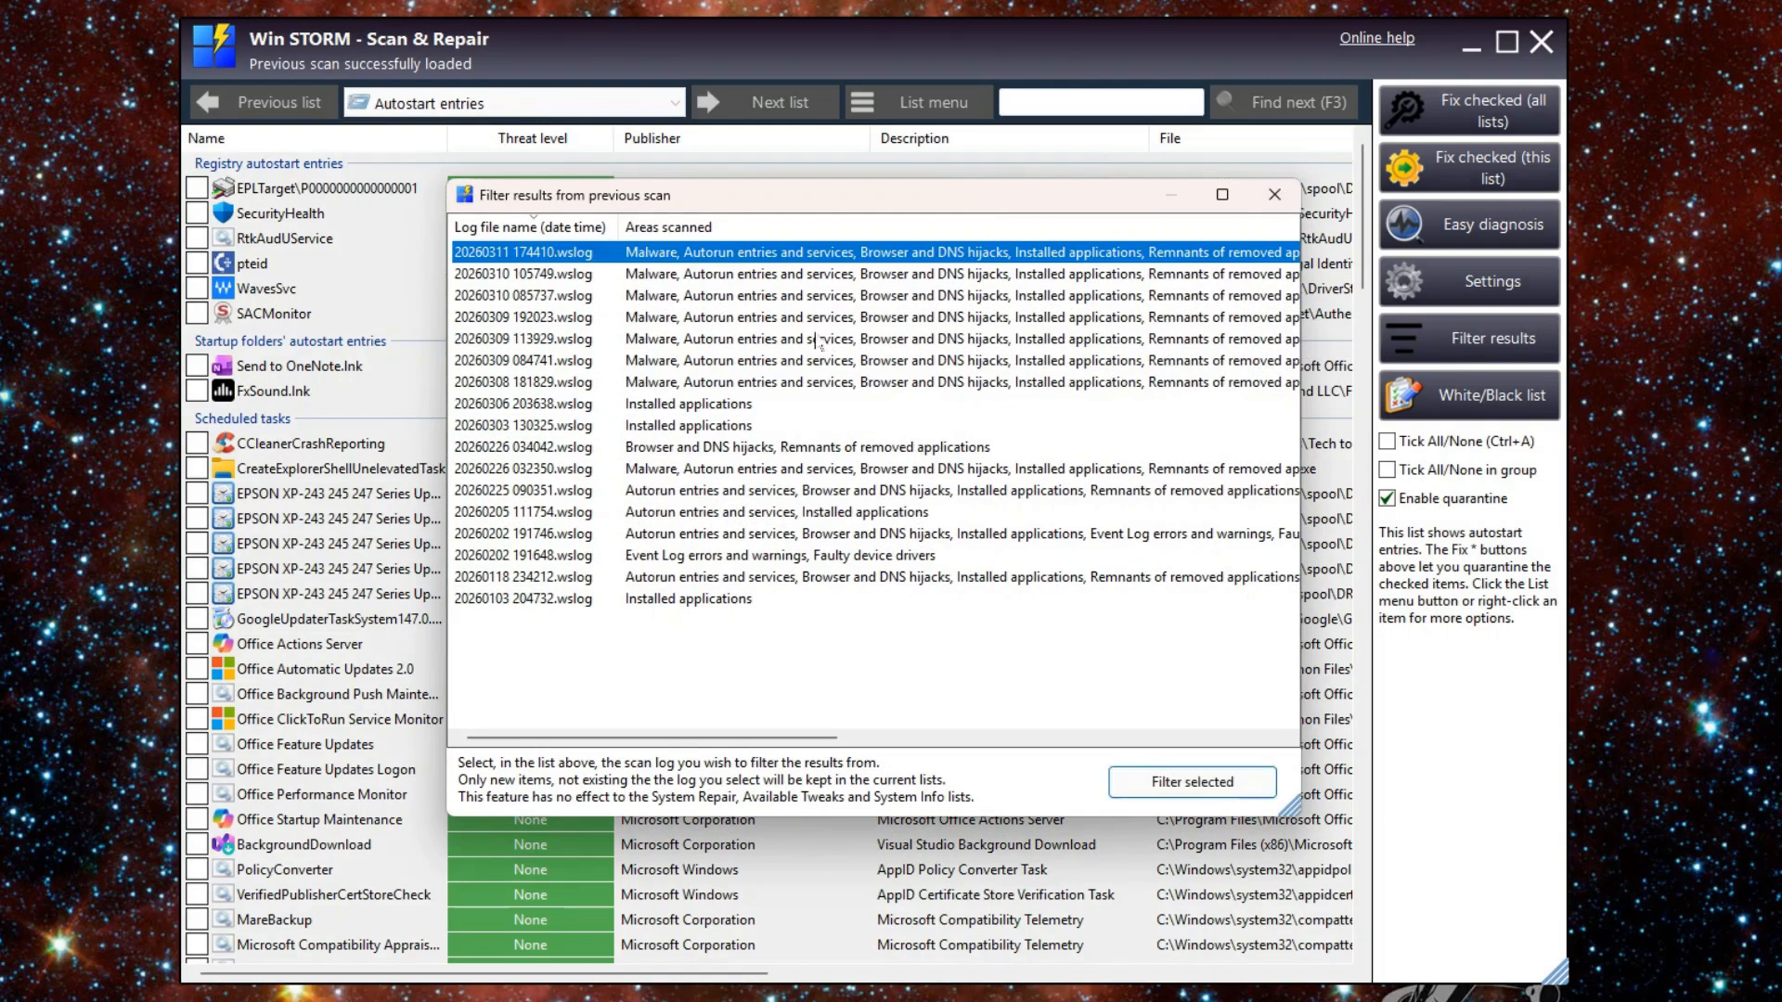
{"action": "left_click", "coordinate": [1187, 787]}
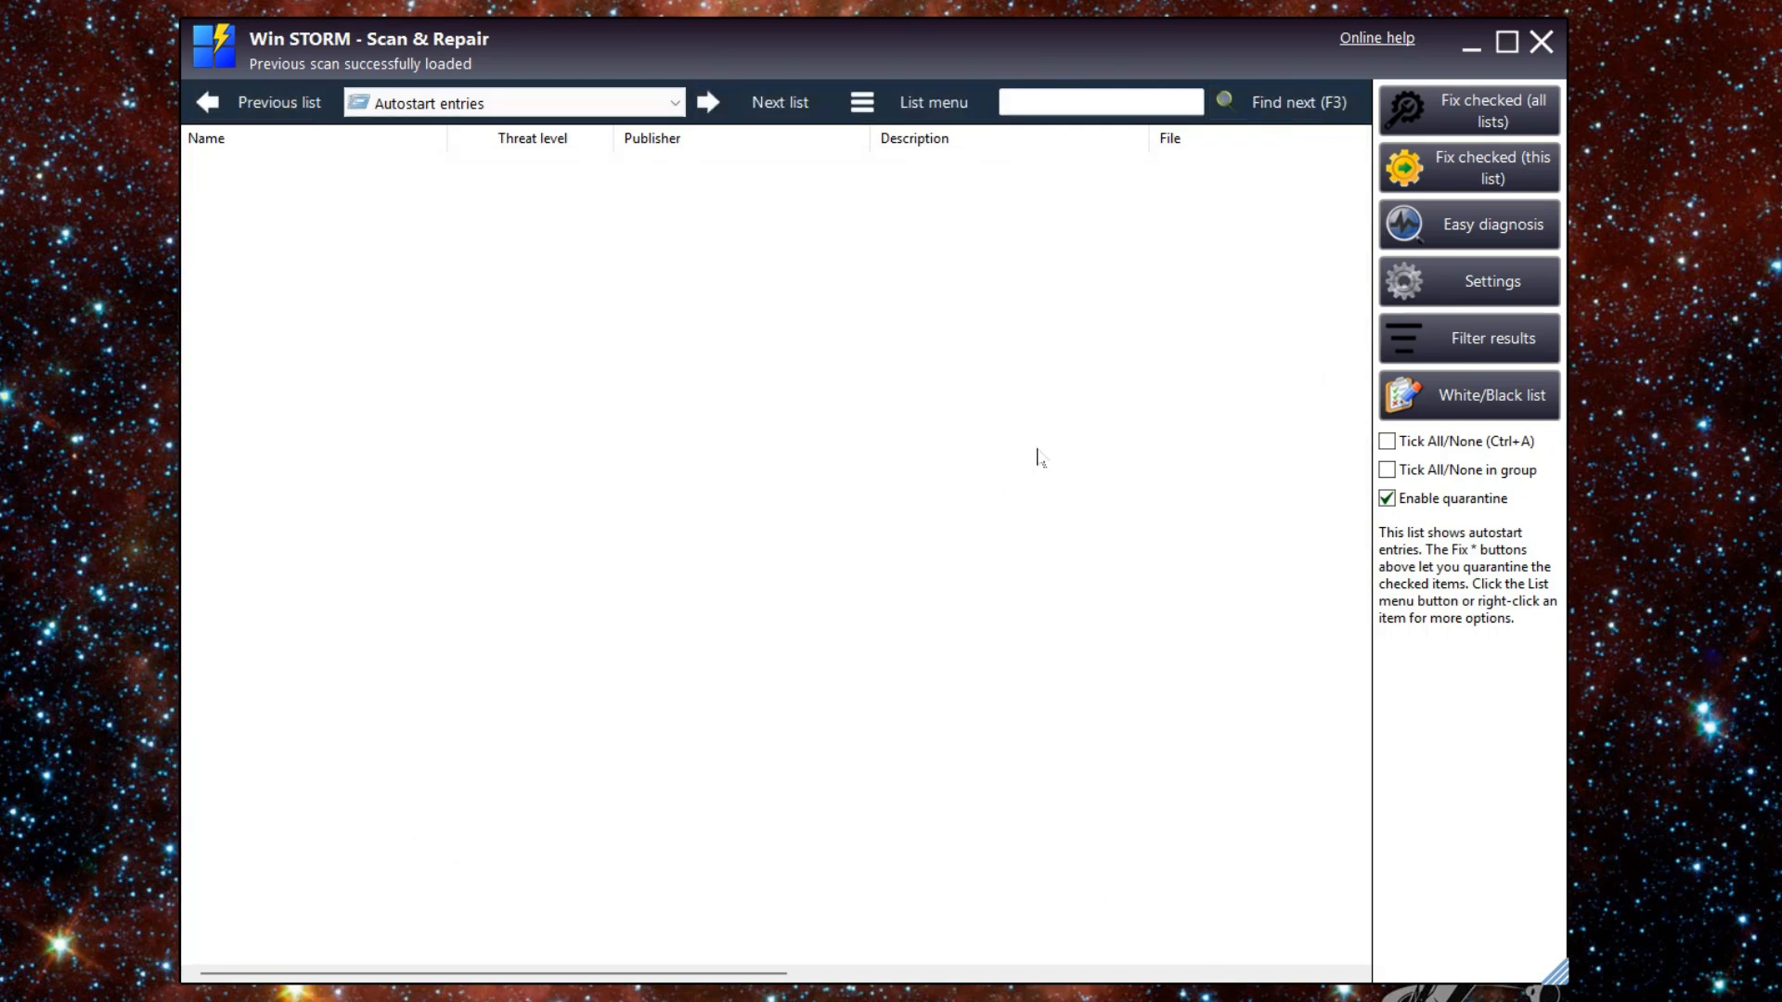
{"action": "left_click", "coordinate": [1440, 336]}
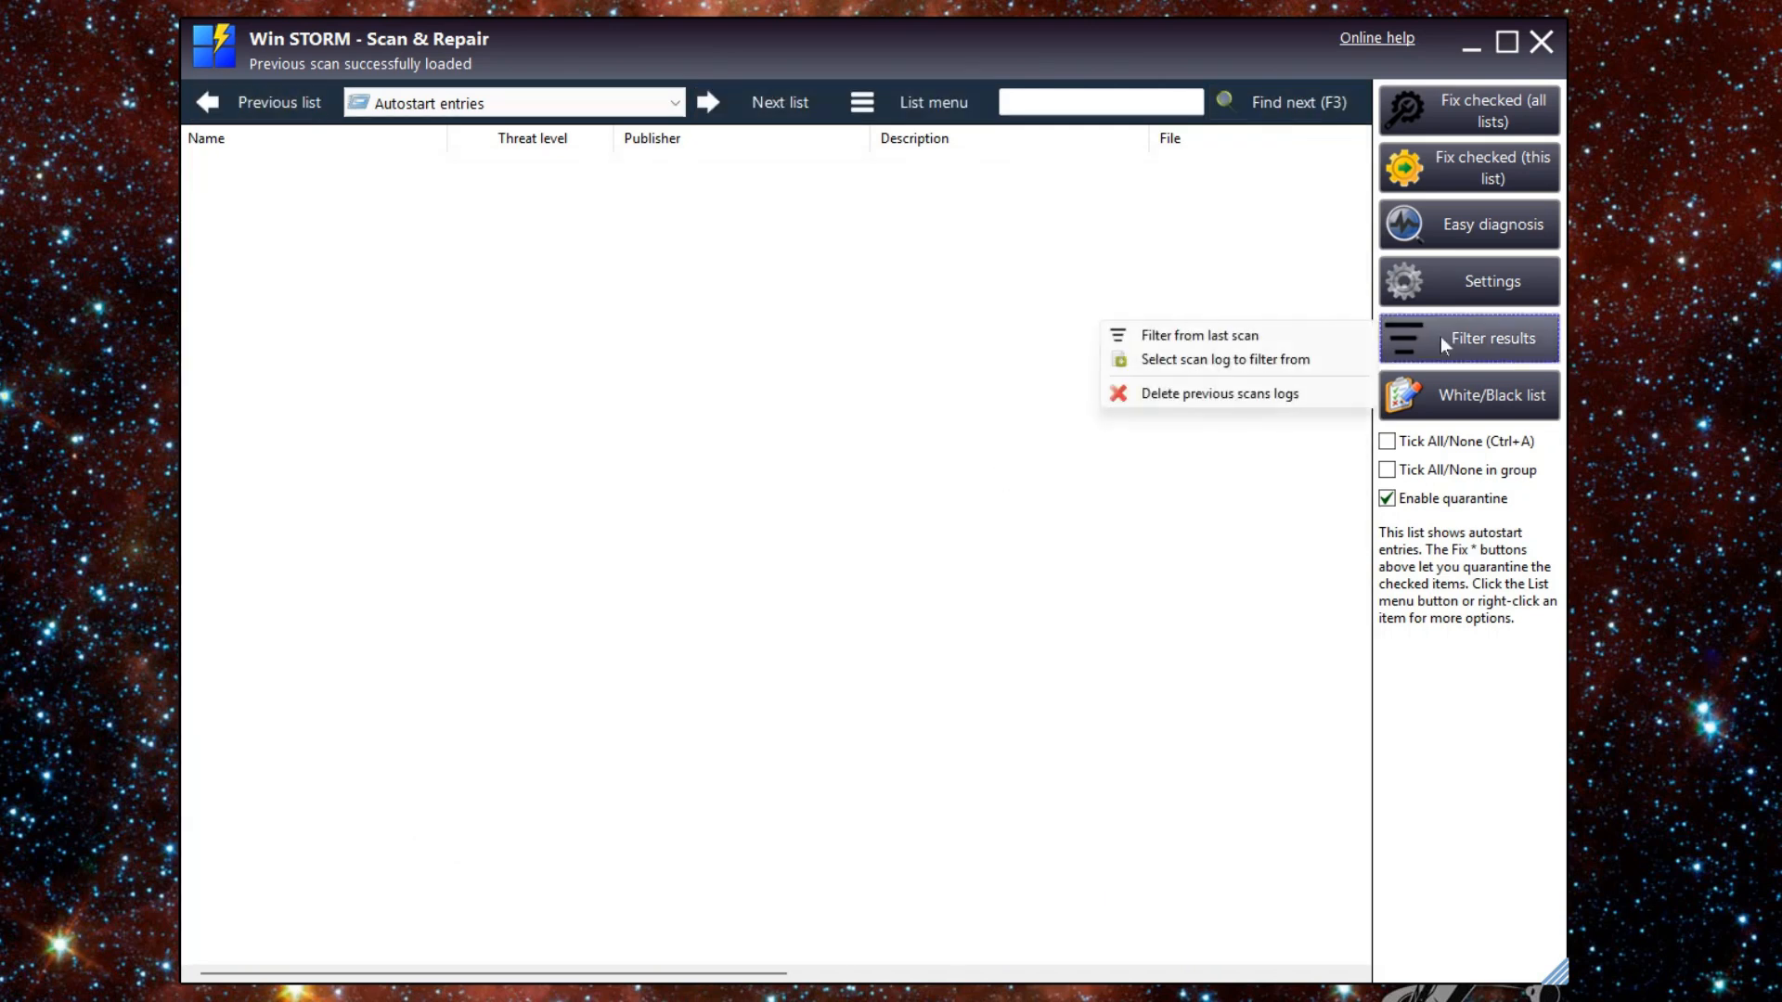
{"action": "left_click", "coordinate": [1221, 395]}
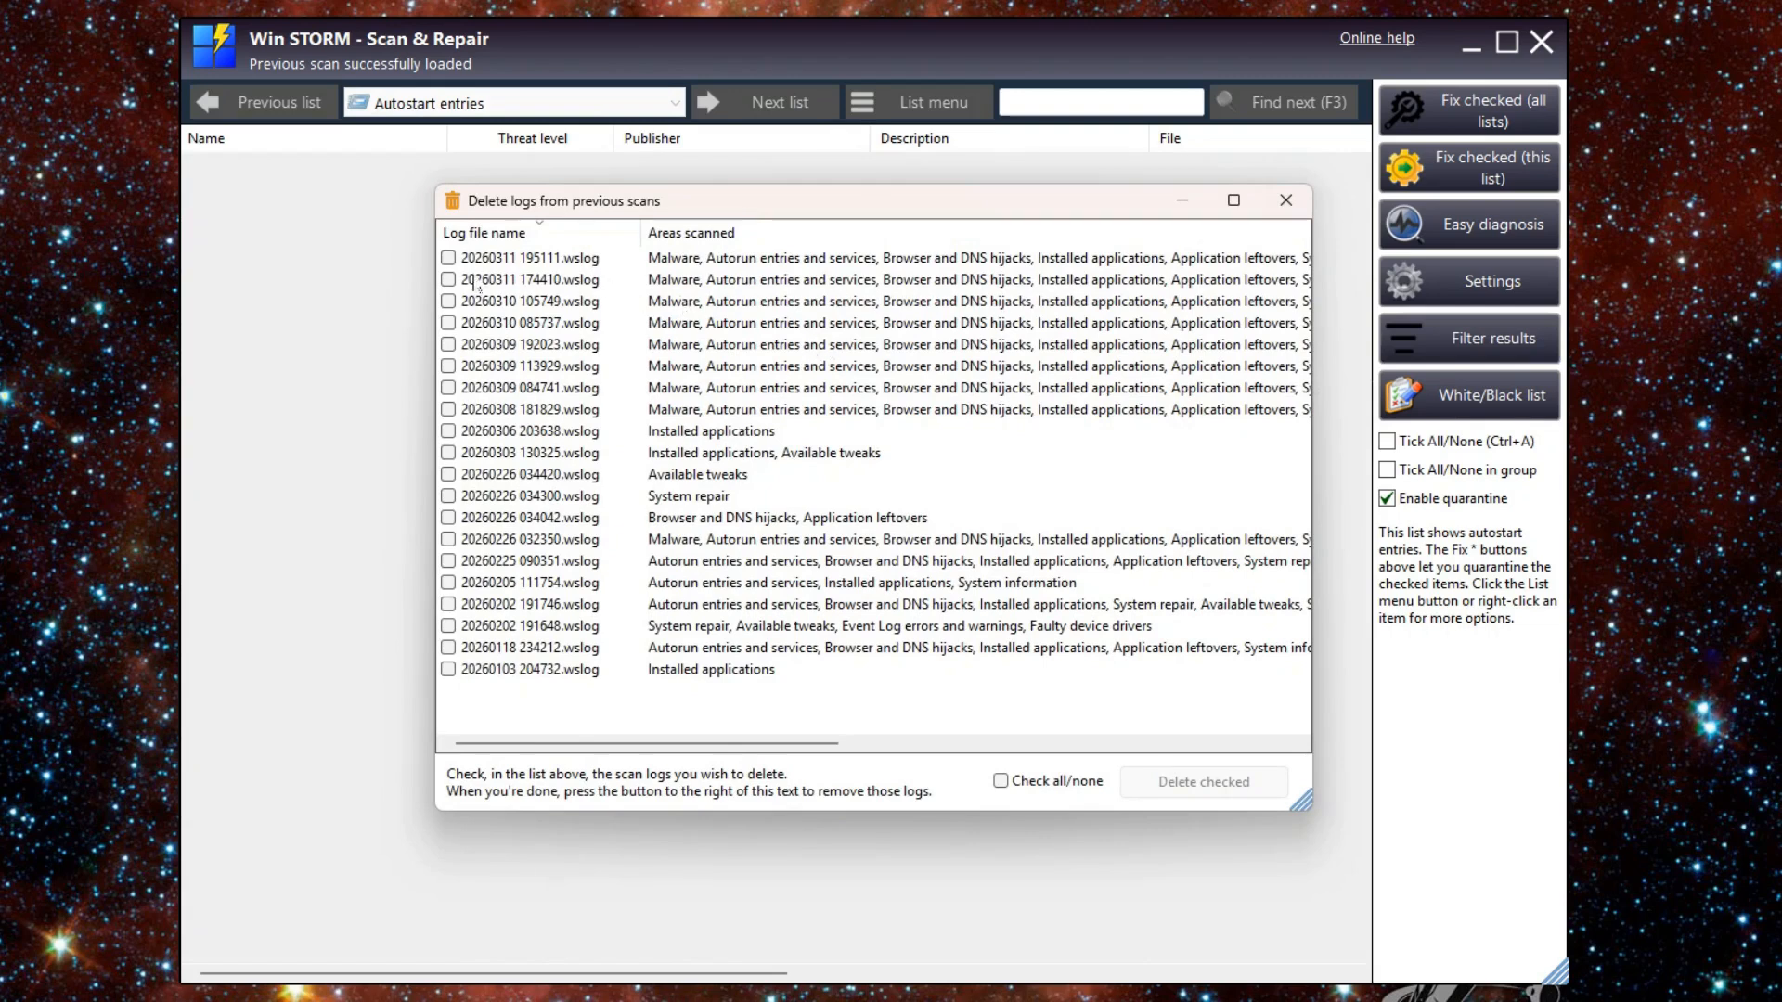
{"action": "left_click", "coordinate": [448, 258]}
{"action": "left_click", "coordinate": [448, 280]}
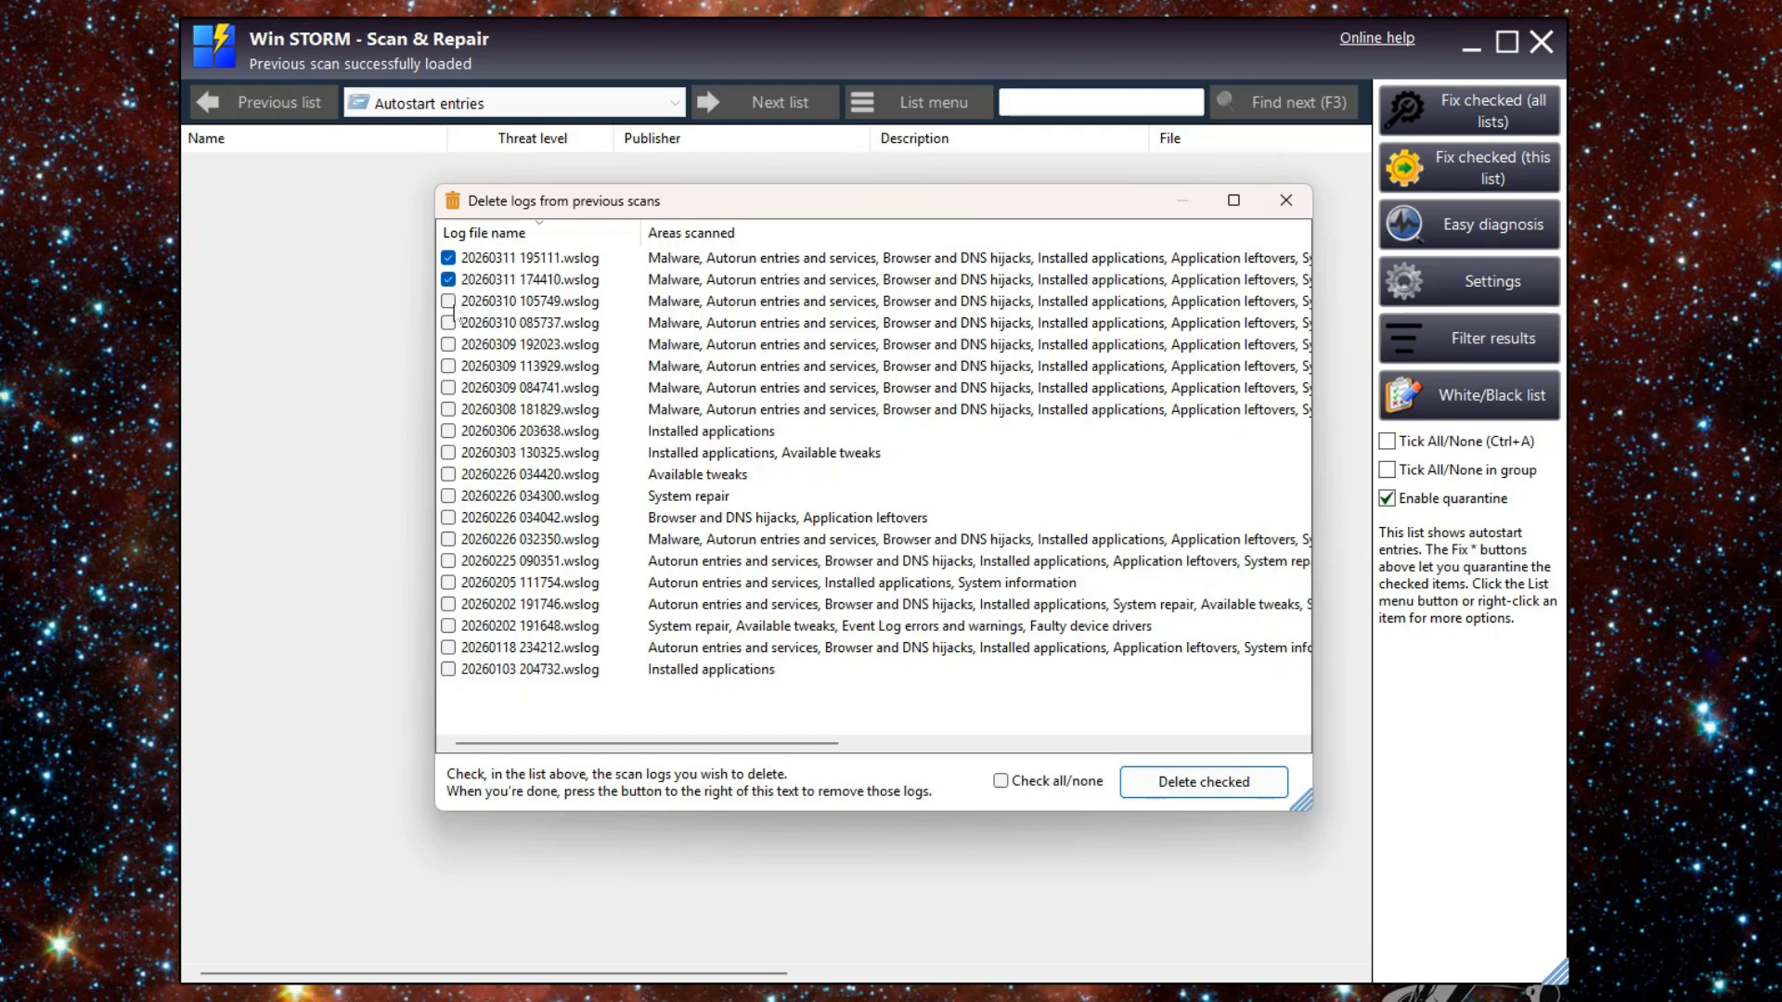
{"action": "left_click", "coordinate": [448, 323]}
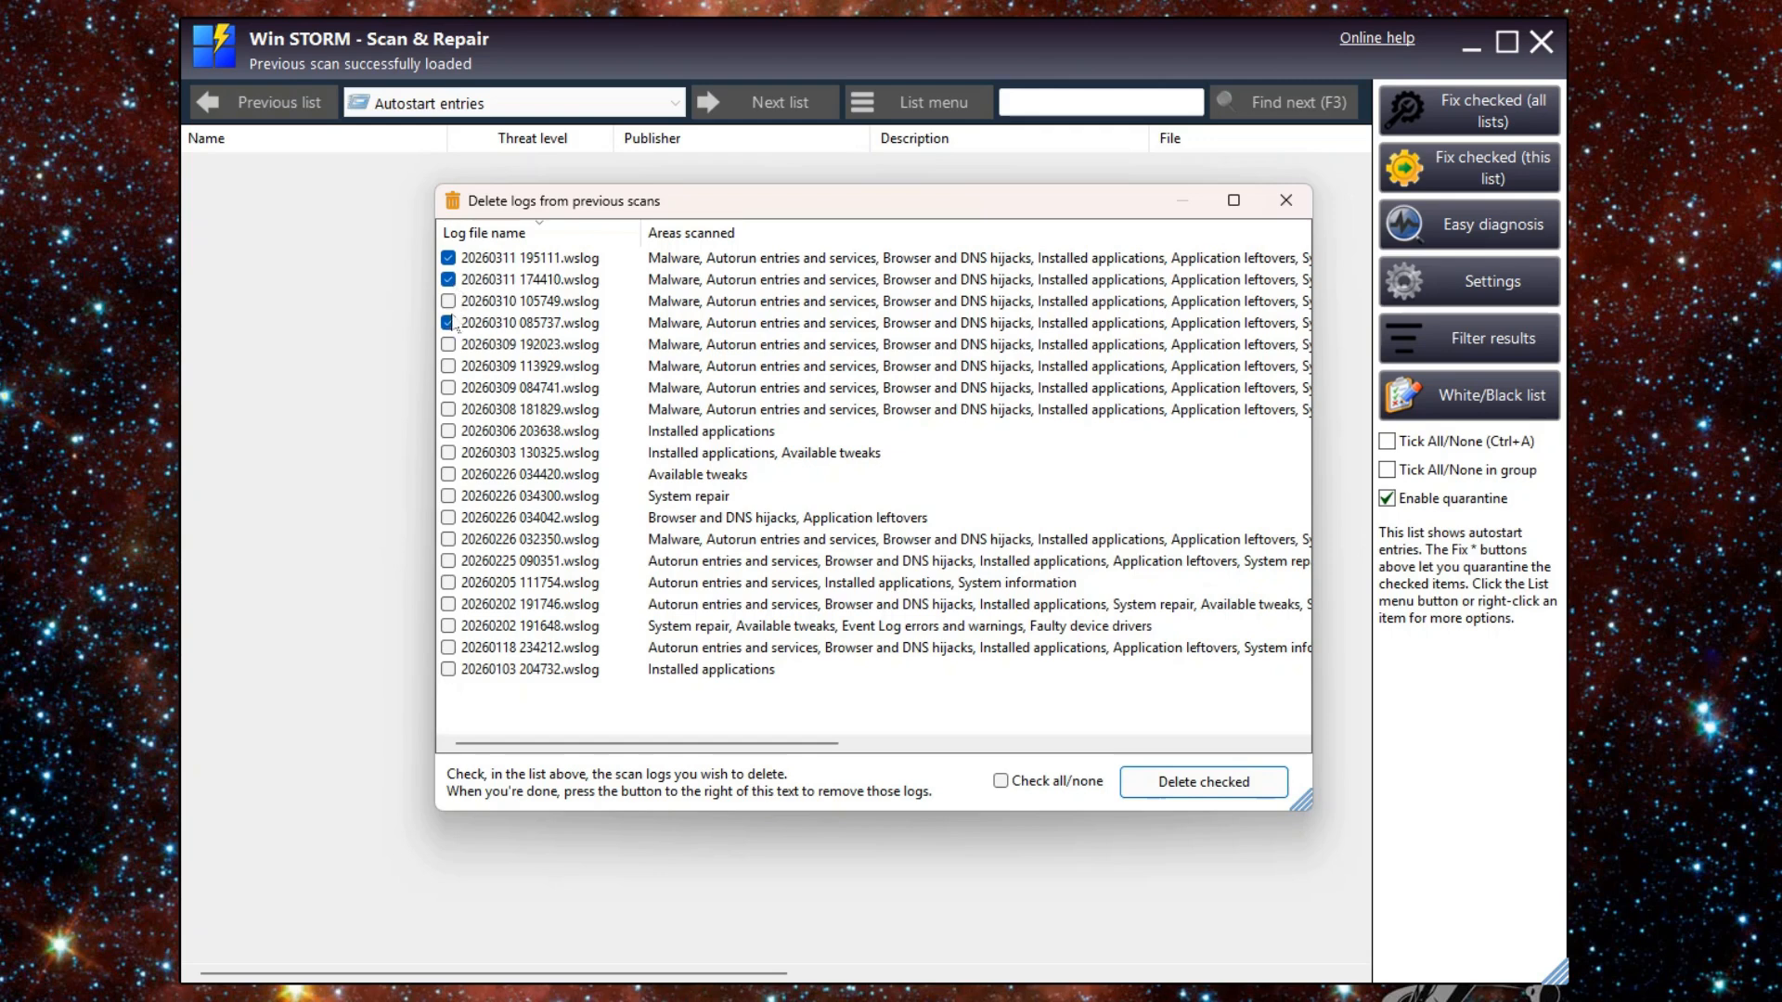
{"action": "left_click", "coordinate": [1032, 785]}
{"action": "left_click", "coordinate": [1032, 785]}
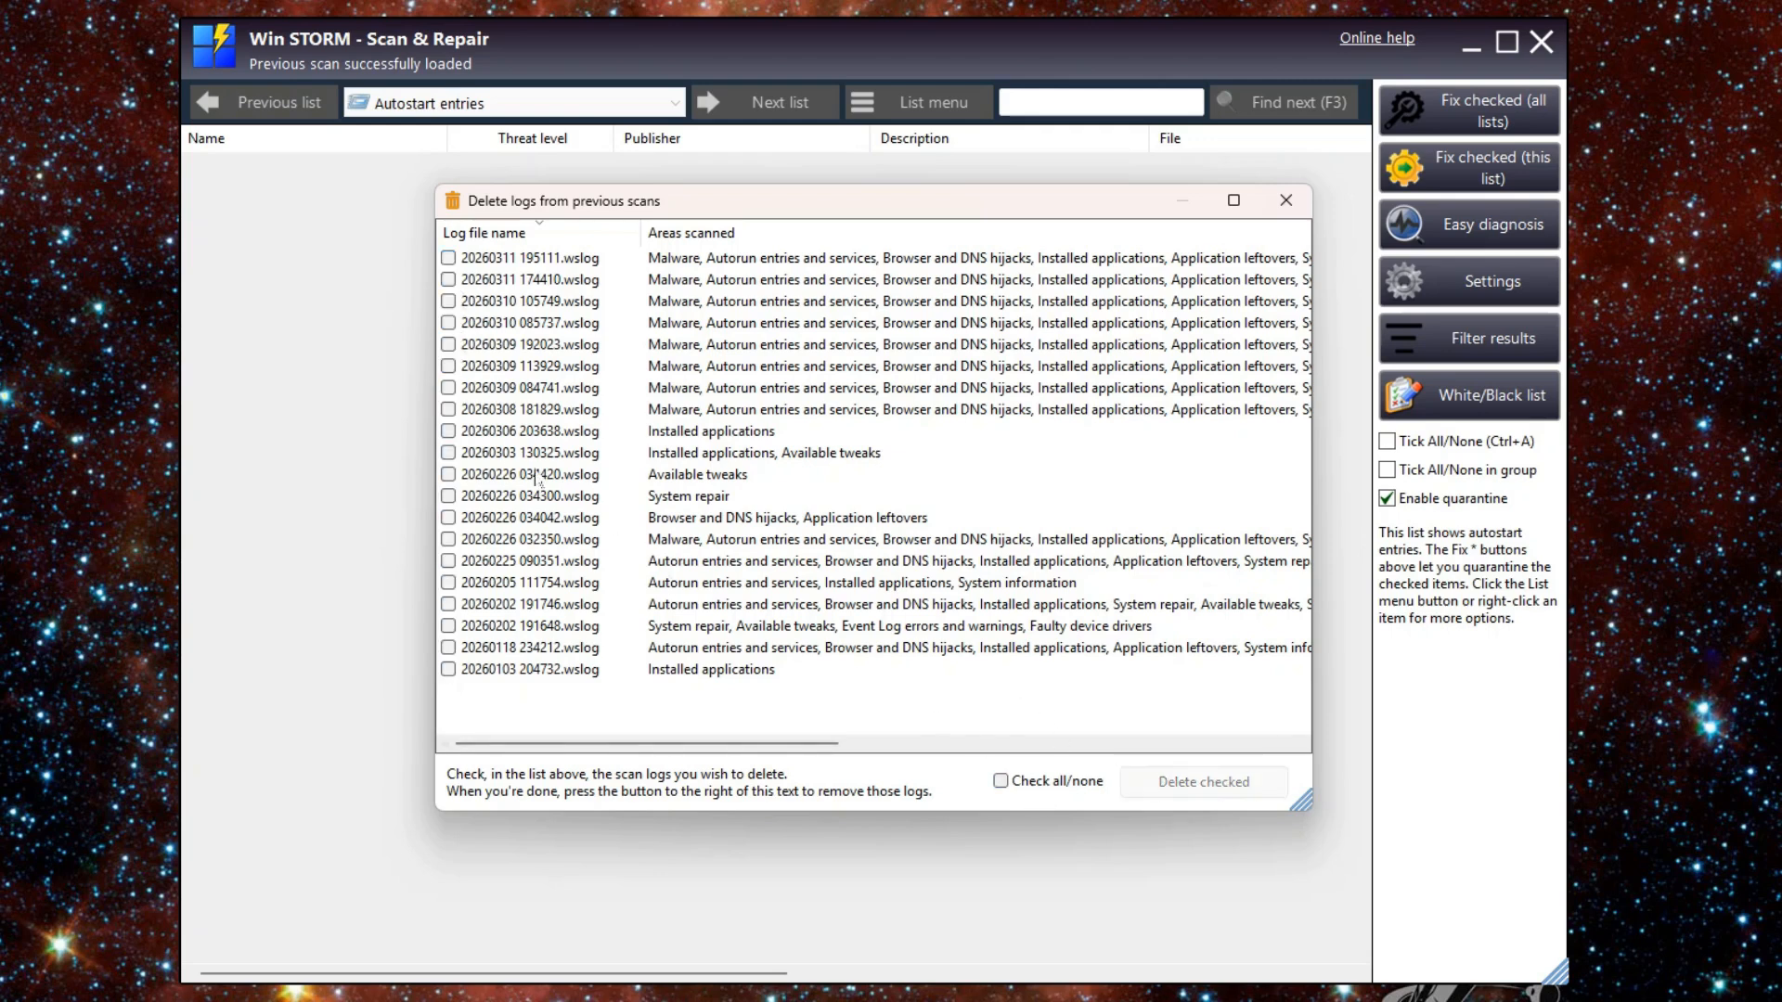
{"action": "left_click", "coordinate": [449, 365]}
{"action": "left_click", "coordinate": [448, 410]}
{"action": "left_click", "coordinate": [448, 453]}
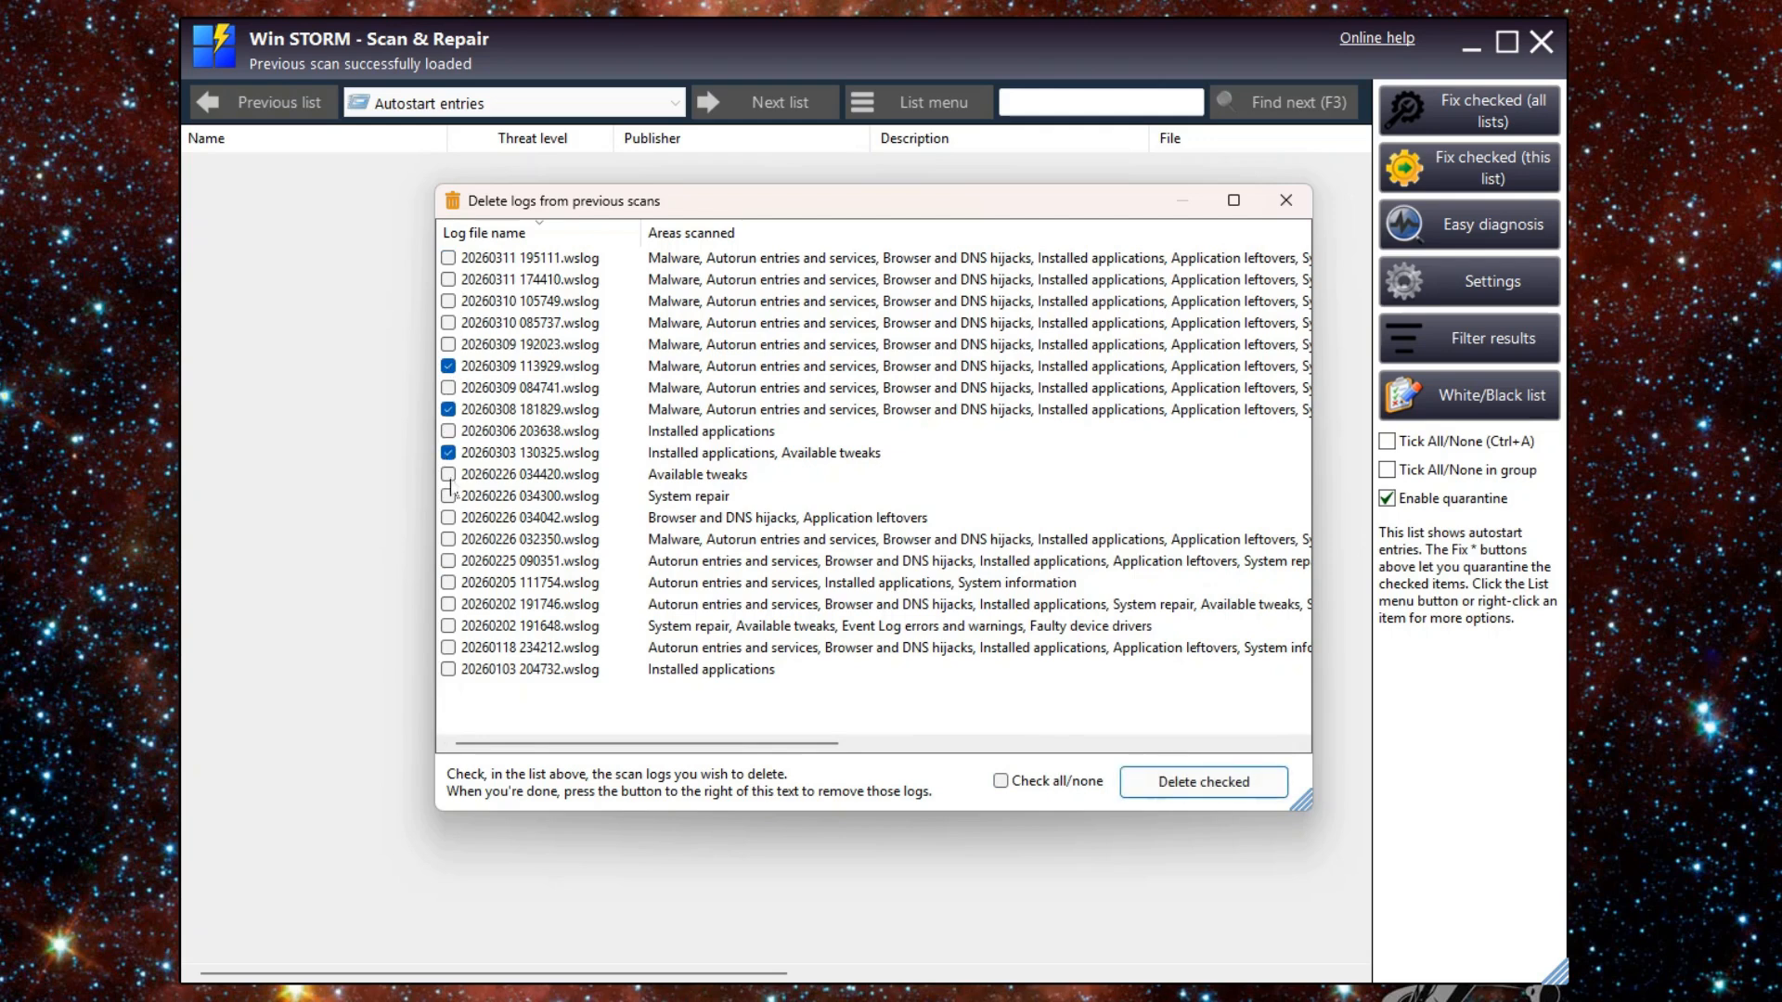
{"action": "left_click", "coordinate": [1209, 788]}
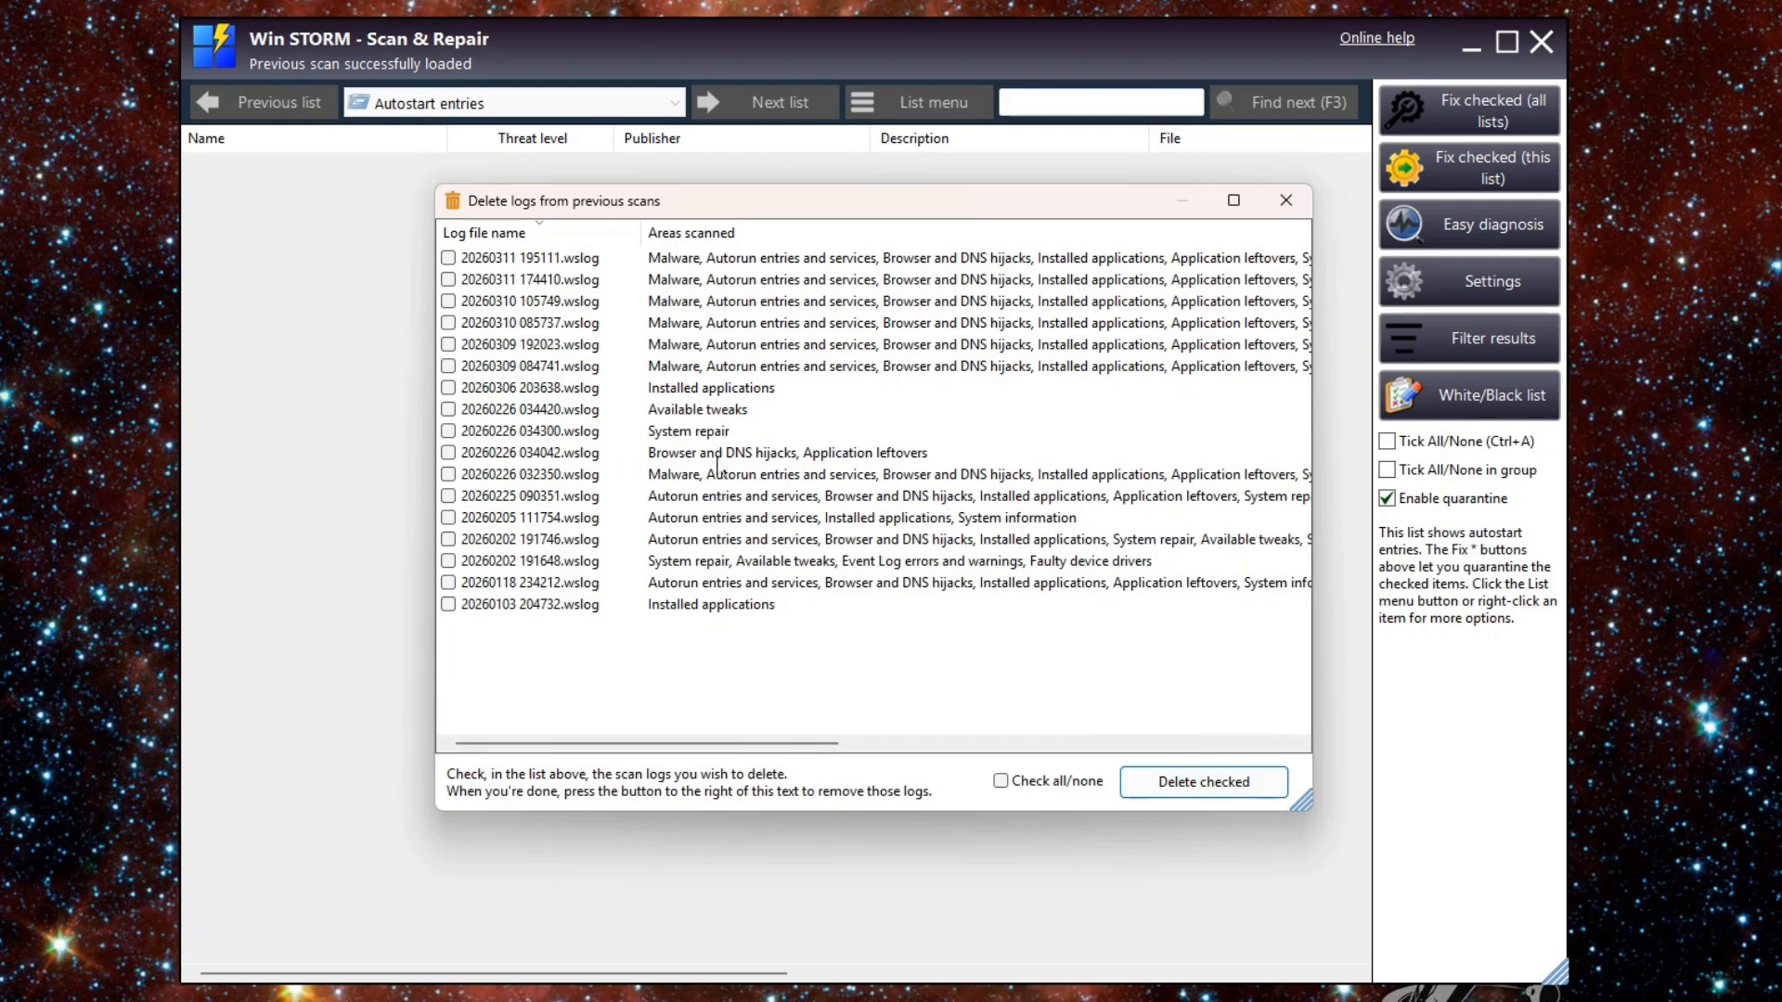
{"action": "left_click", "coordinate": [1285, 200]}
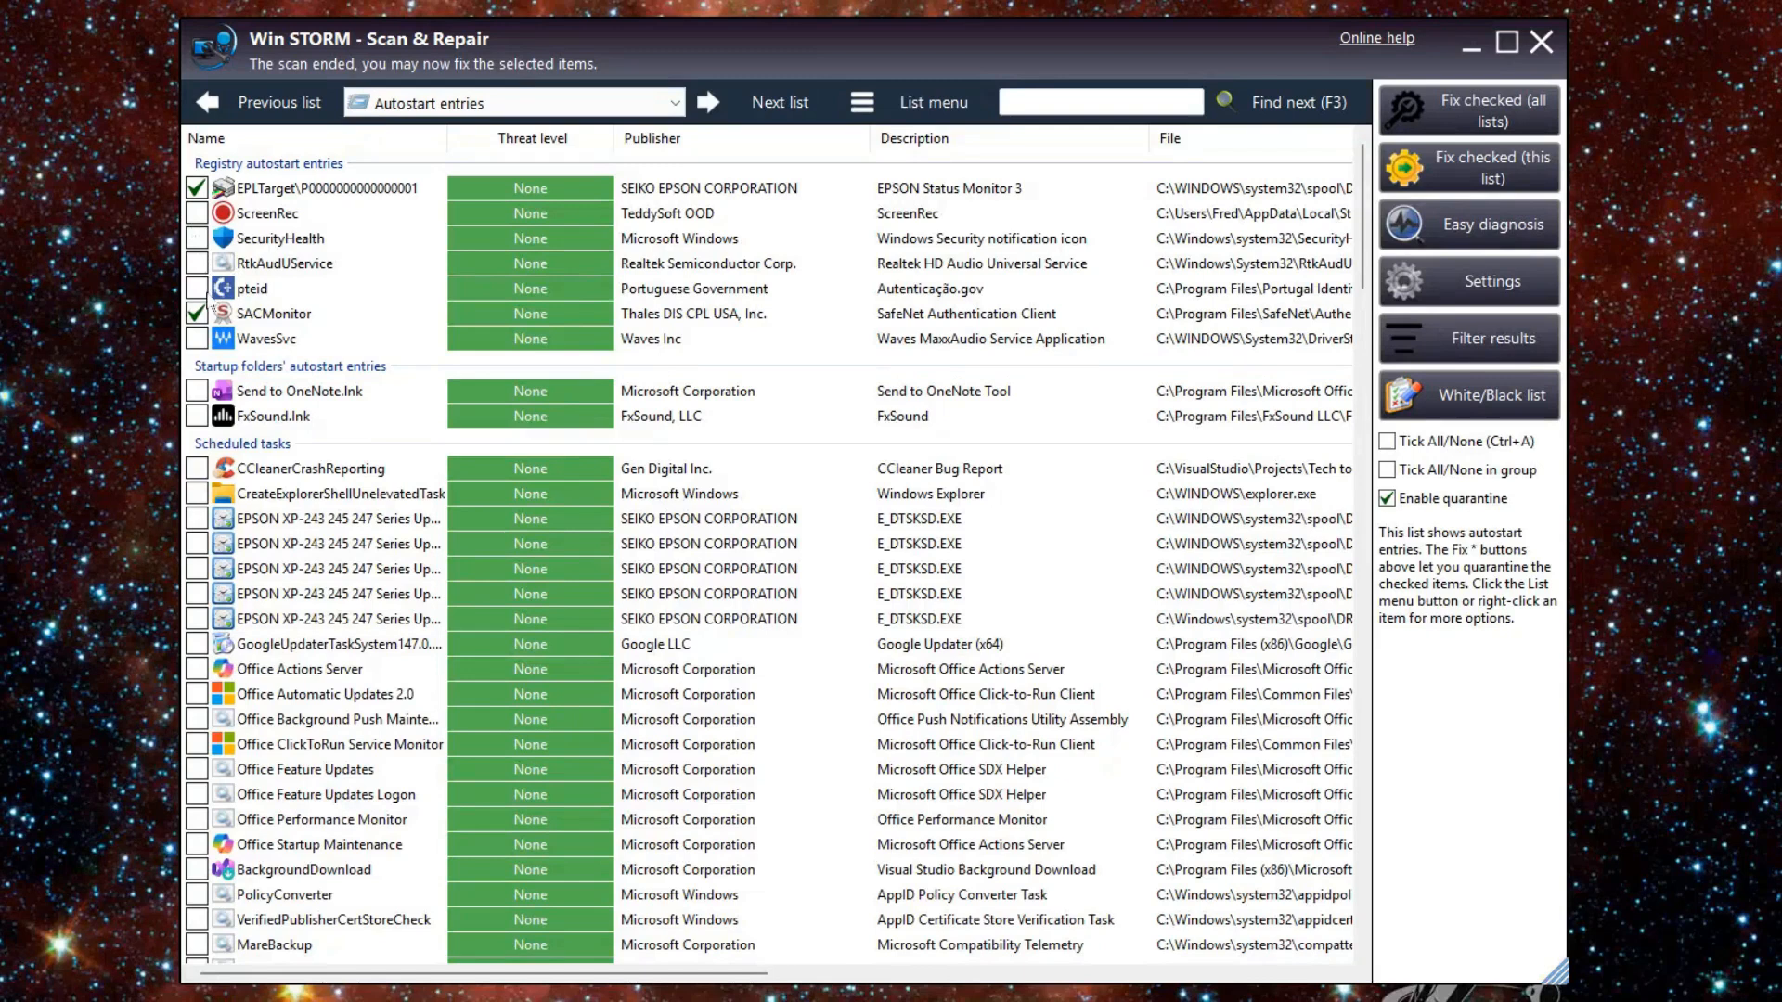
Step: Tick pteid and fix the checked autostart entries, removing EPLTarget, pteid and SACMonitor
{"action": "left_click", "coordinate": [198, 291]}
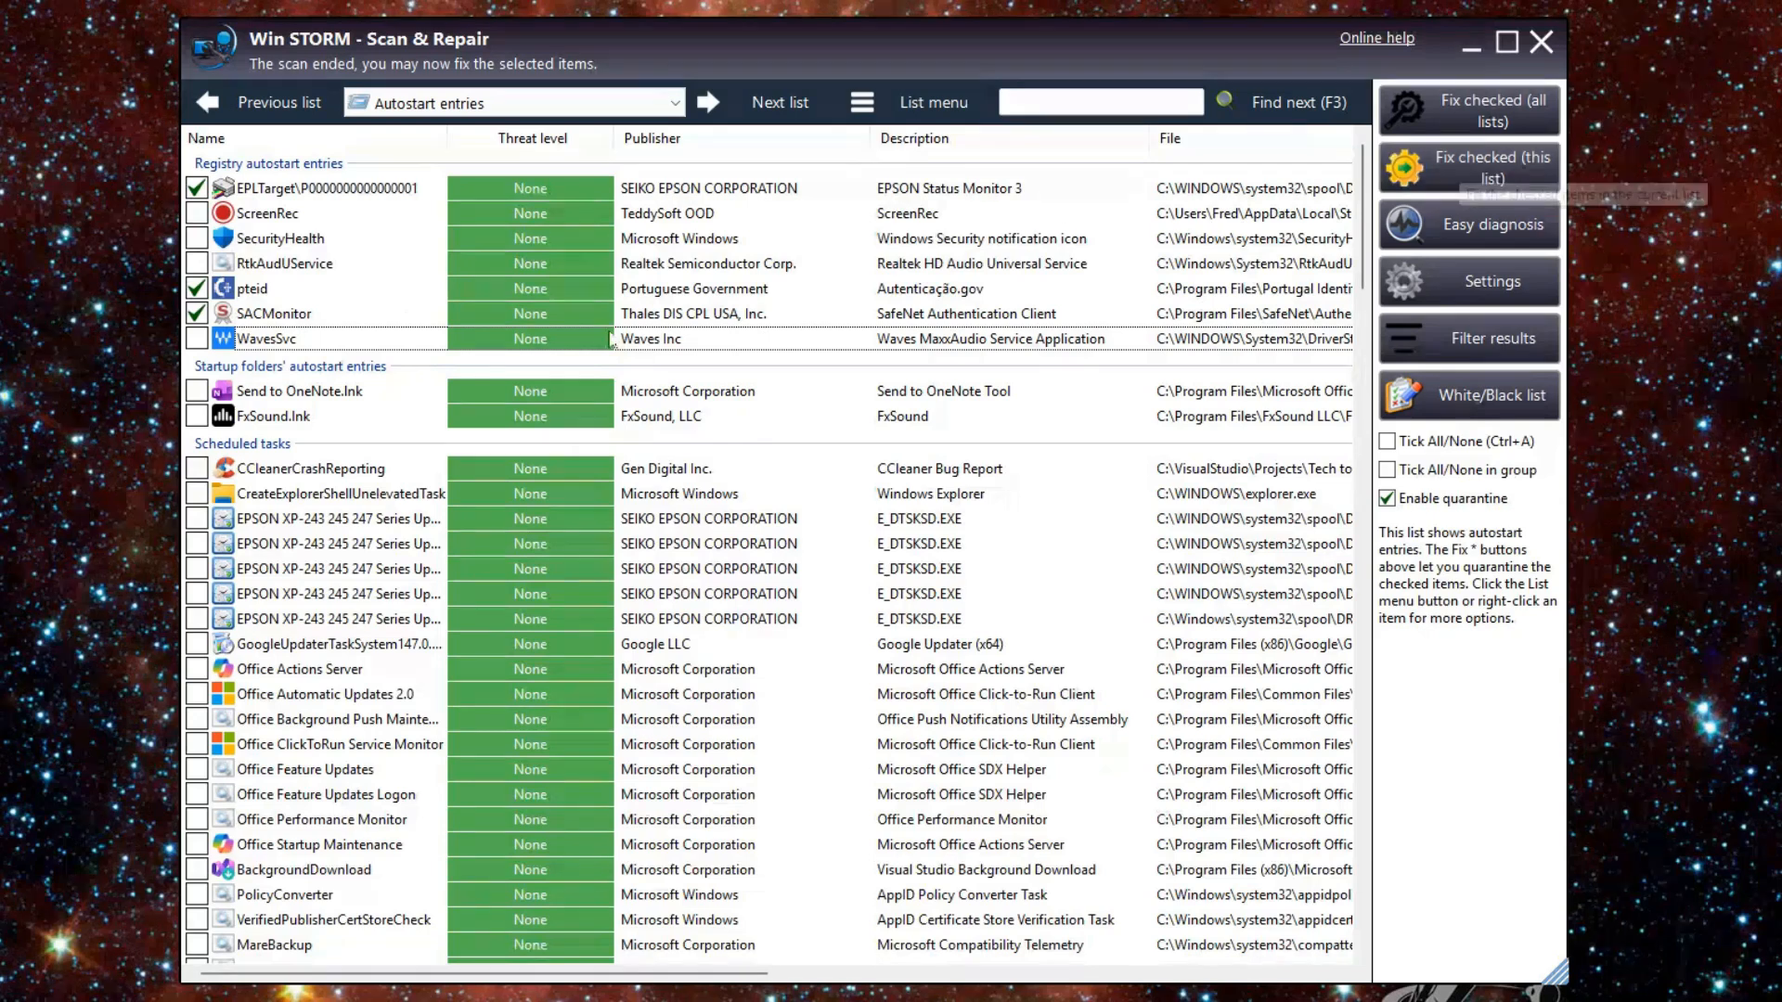
{"action": "left_click", "coordinate": [1444, 169]}
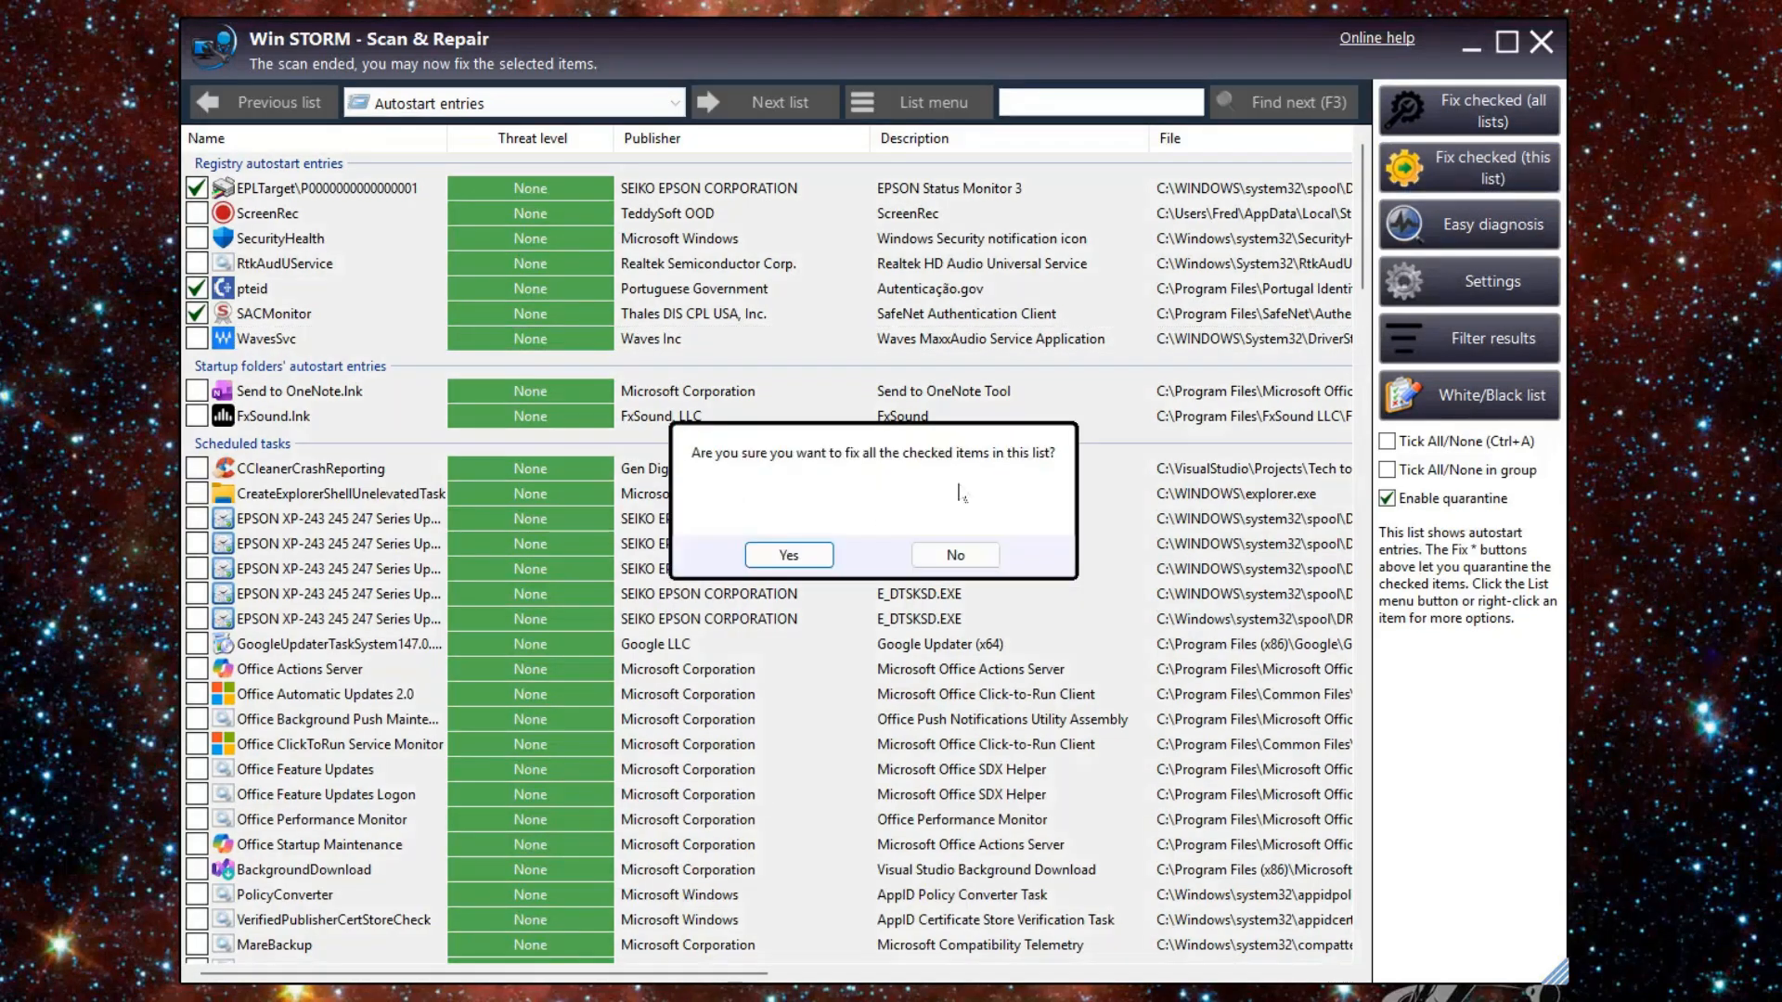
{"action": "left_click", "coordinate": [833, 548]}
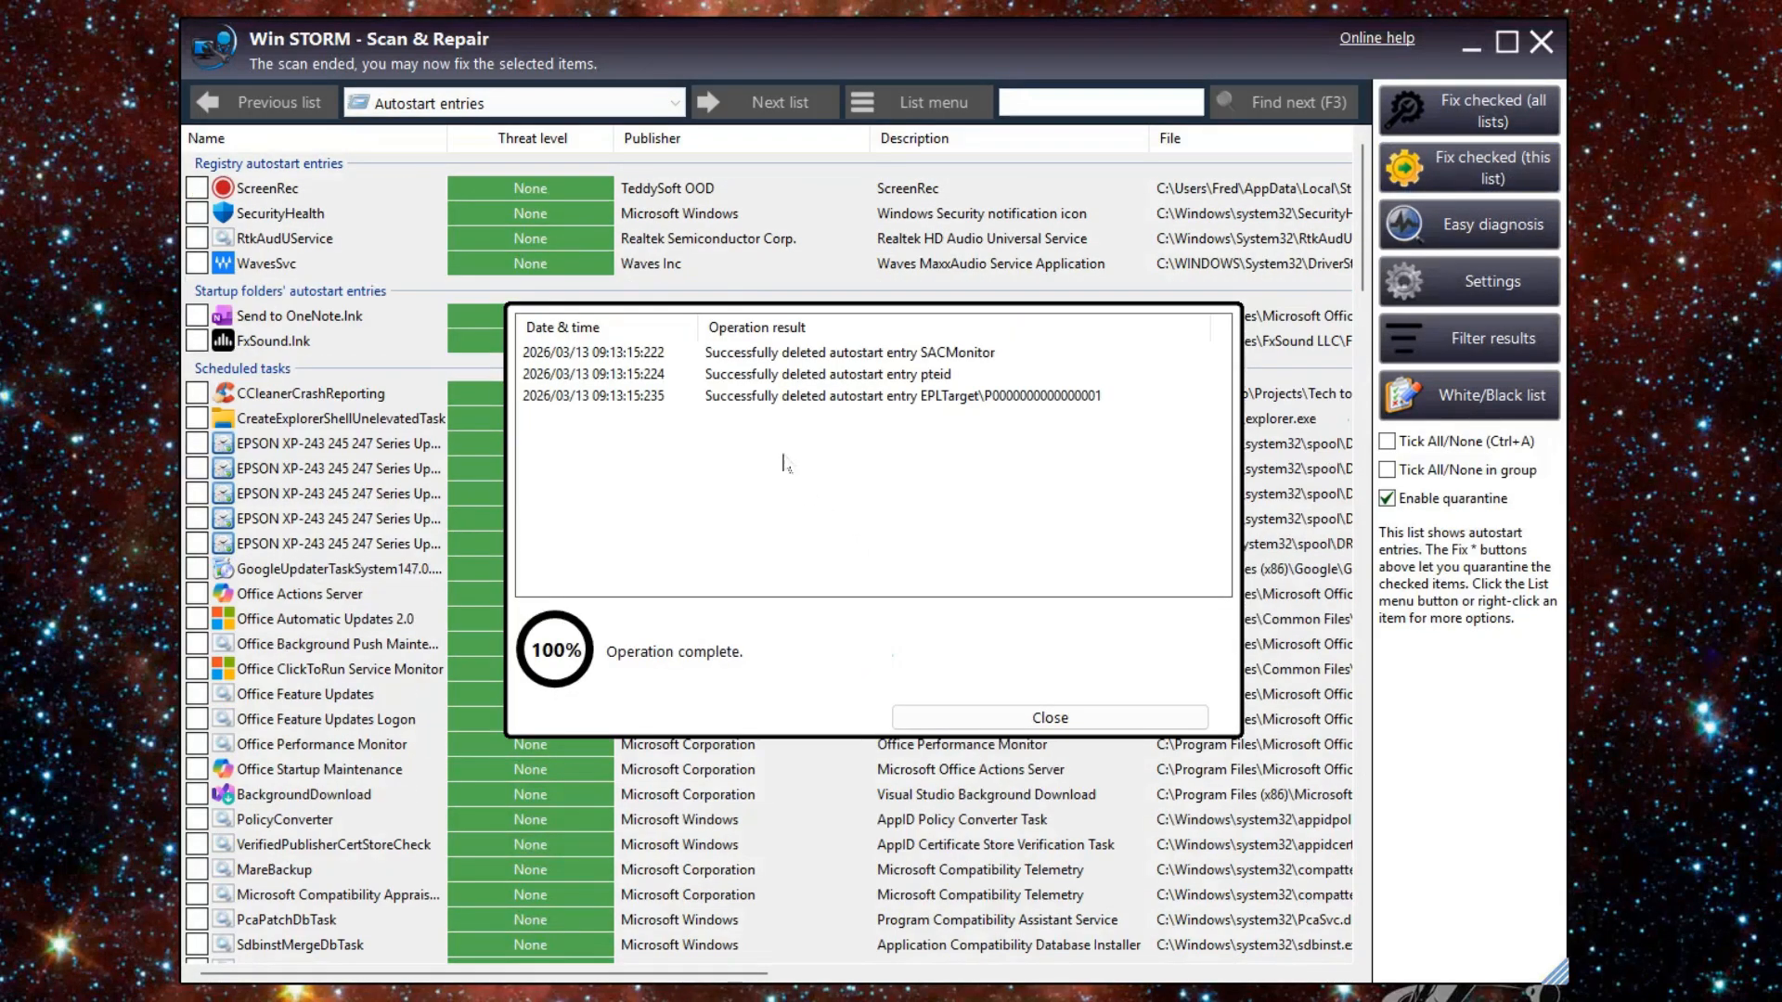
{"action": "left_click", "coordinate": [1011, 717]}
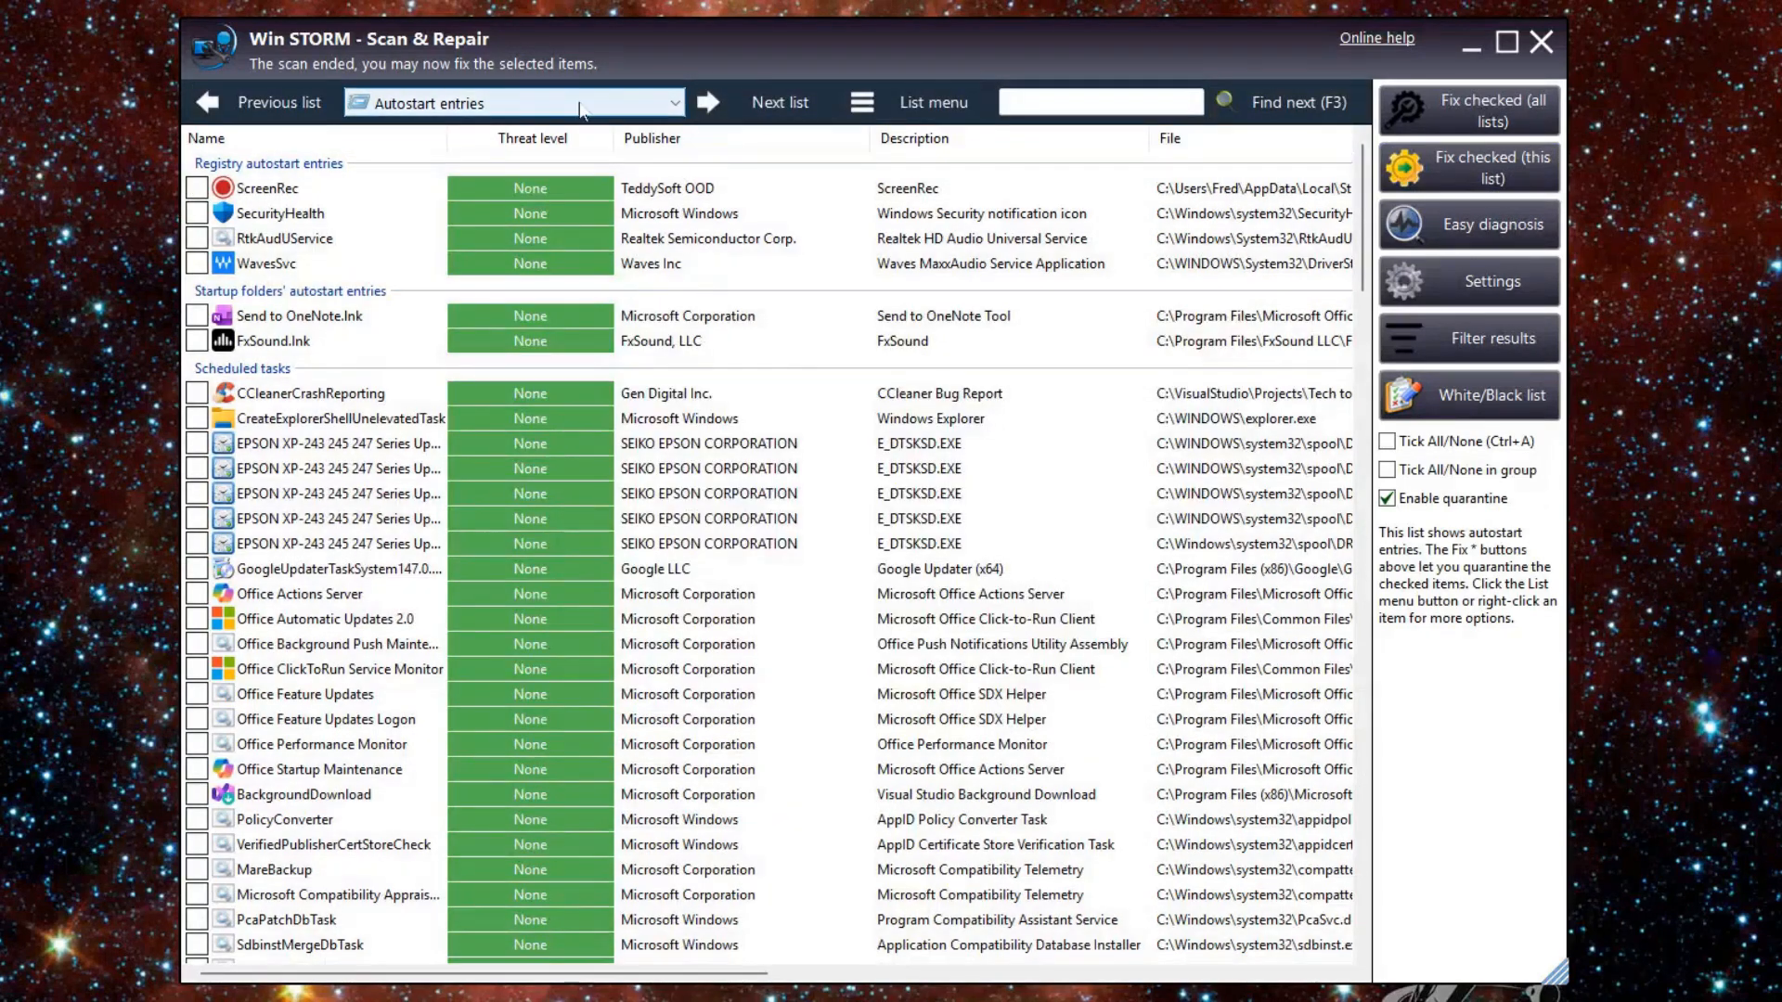
{"action": "left_click", "coordinate": [502, 103]}
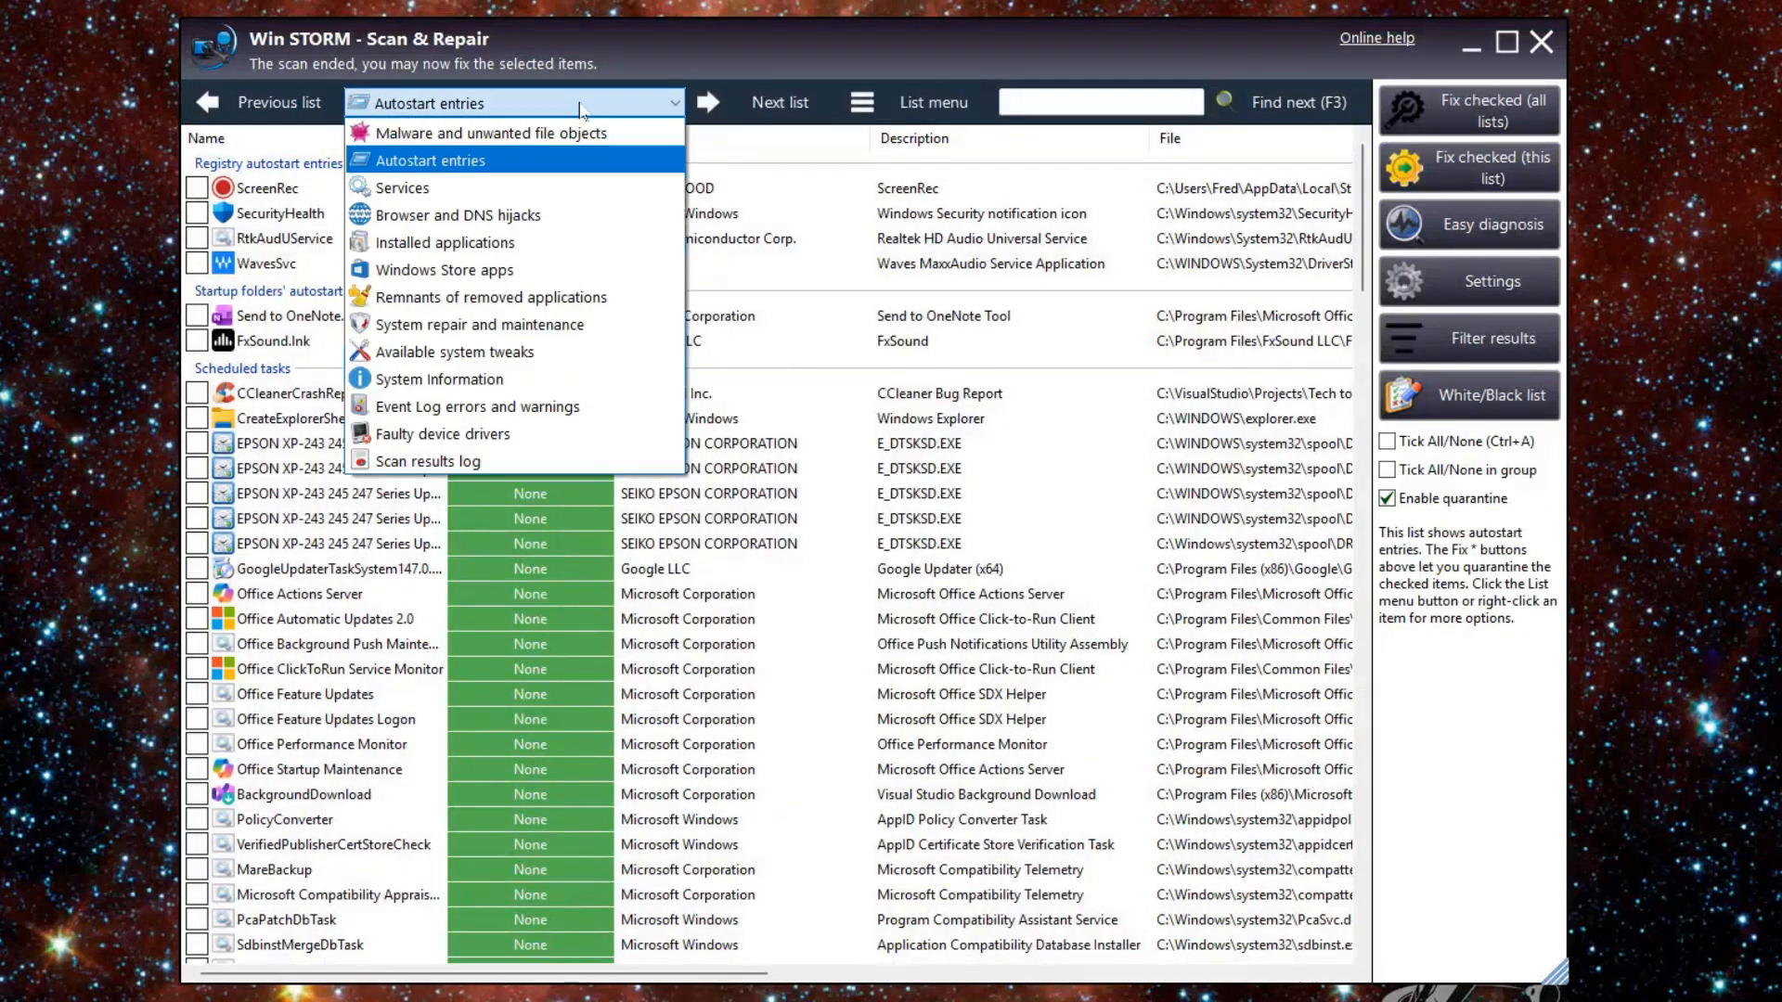
Step: In Remnants of removed applications, tick only BANDISOFT, Chromium, Clients, EPSON Software Updater and SUPERAntiSpyware.com
{"action": "left_click", "coordinate": [484, 298]}
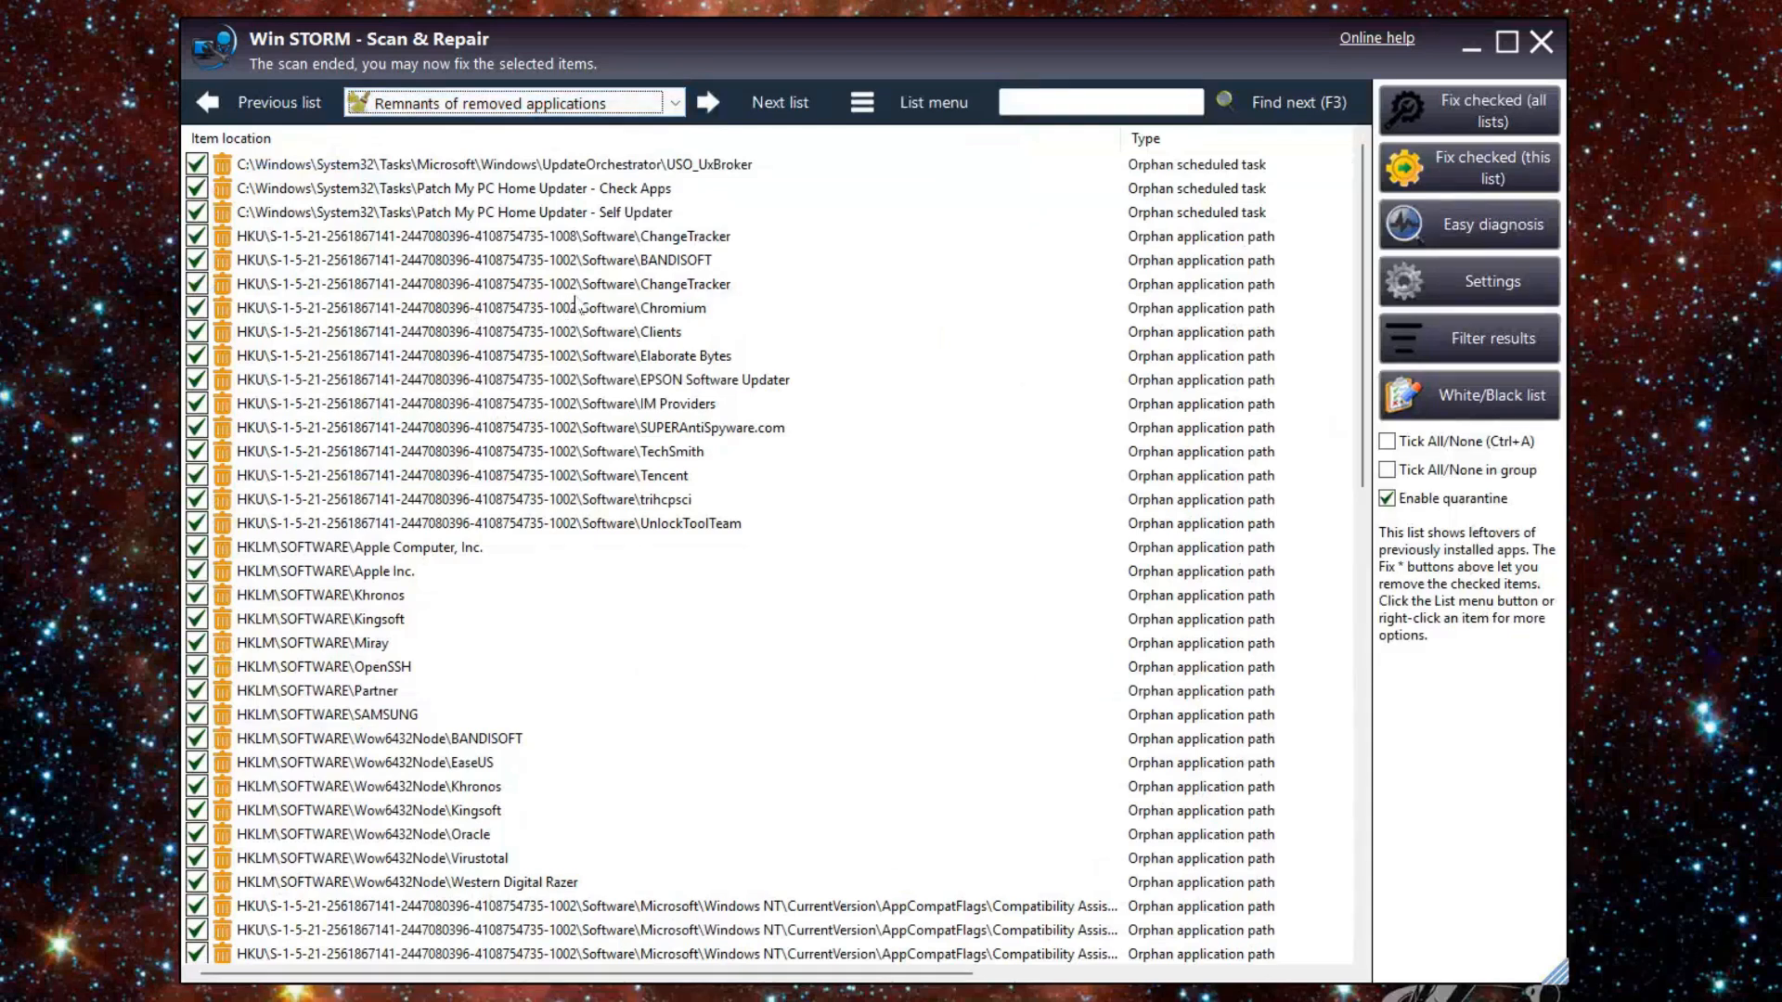
{"action": "key", "text": "ctrl+a"}
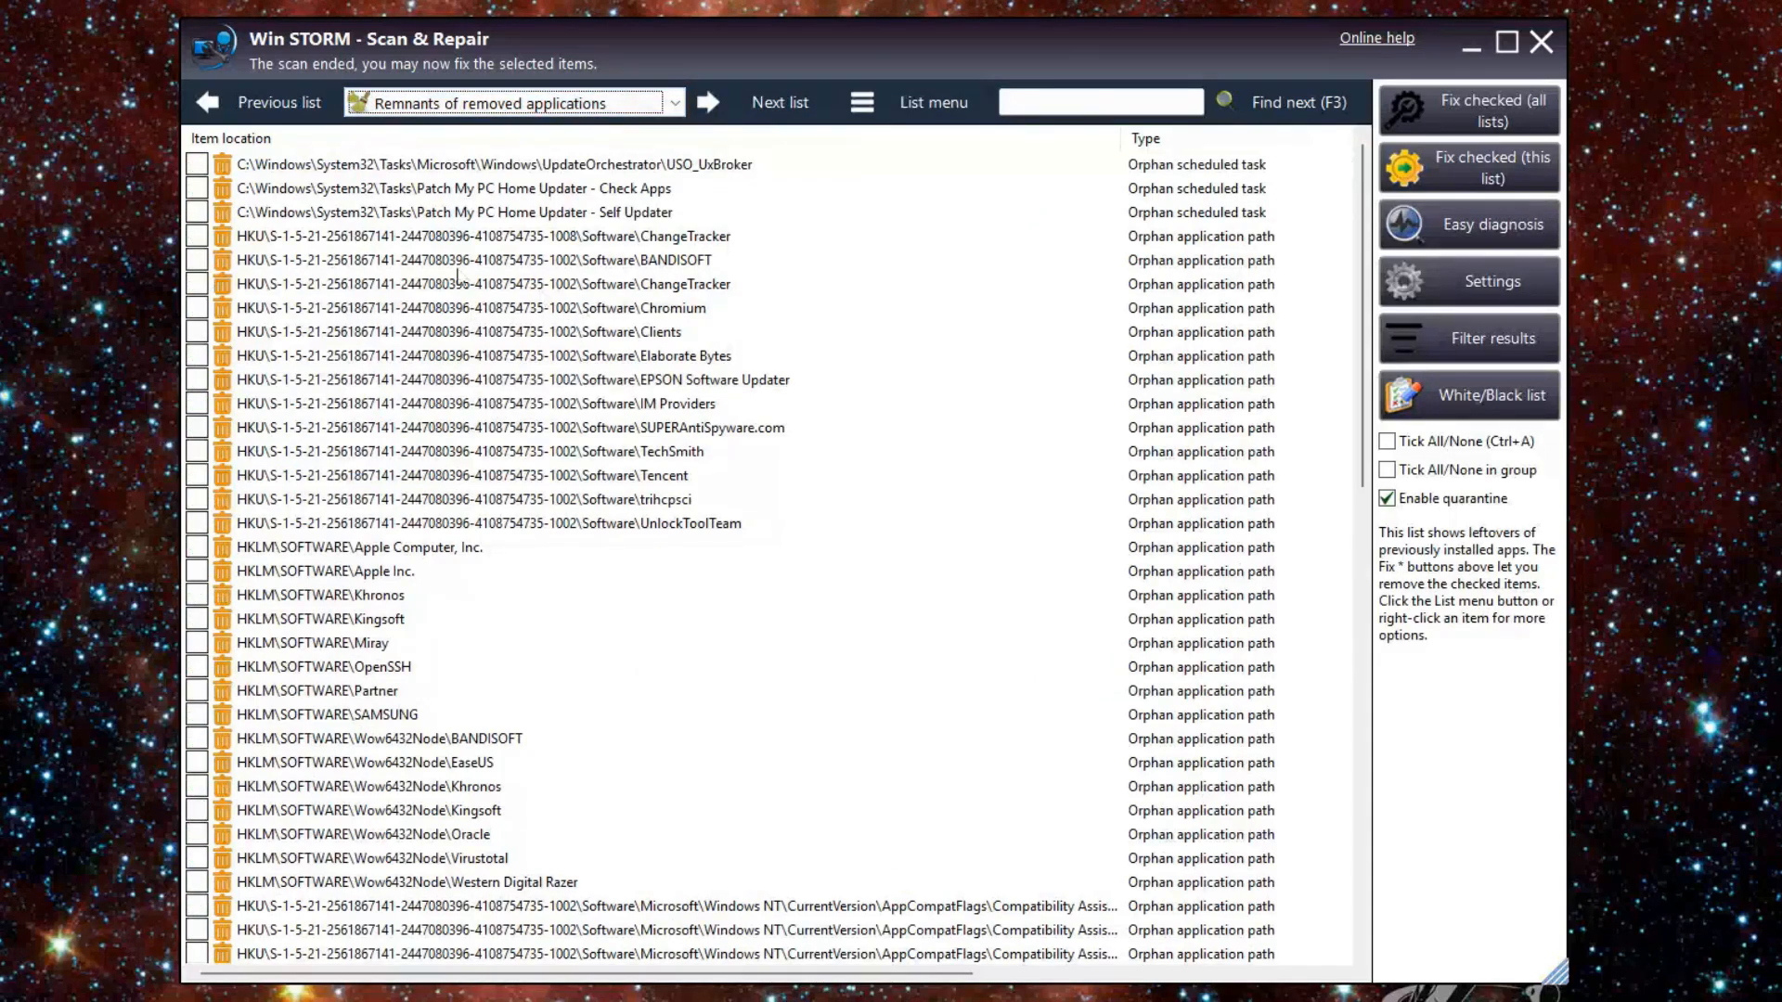
{"action": "left_click", "coordinate": [196, 260]}
{"action": "left_click", "coordinate": [196, 308]}
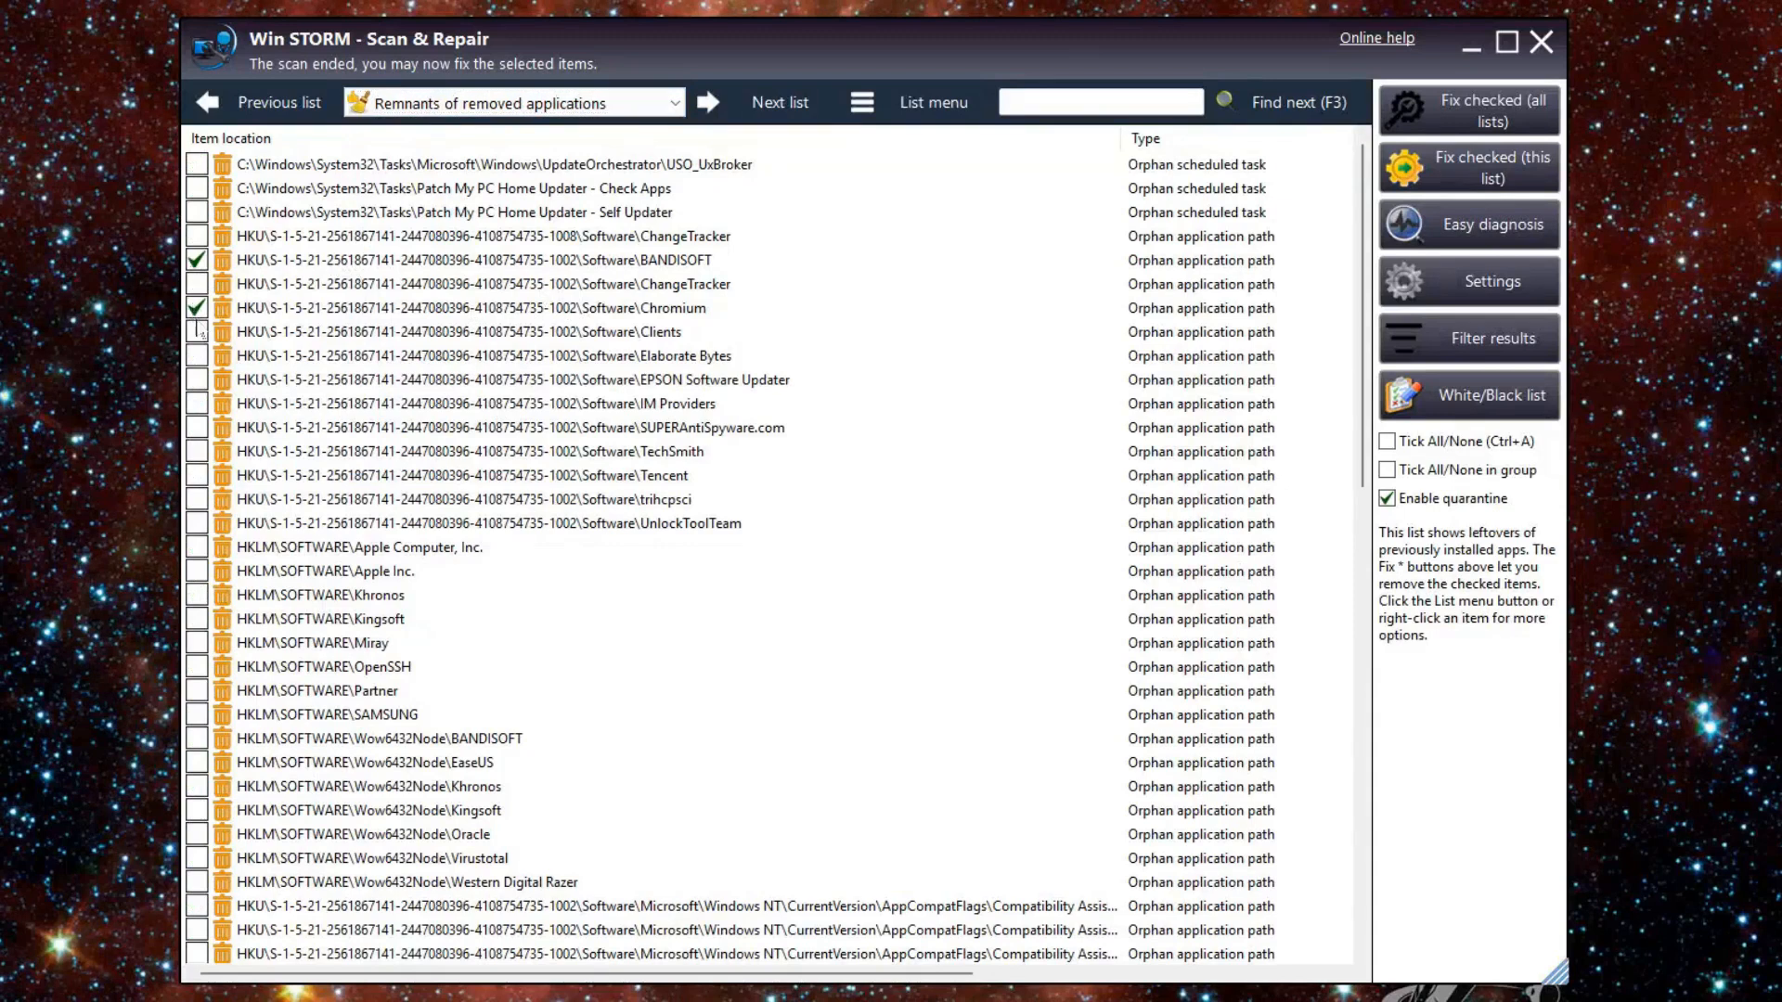
{"action": "left_click", "coordinate": [196, 331]}
{"action": "left_click", "coordinate": [196, 380]}
{"action": "left_click", "coordinate": [196, 428]}
Step: Delete the five ticked leftover entries and close the Scan & Repair window
{"action": "left_click", "coordinate": [1462, 174]}
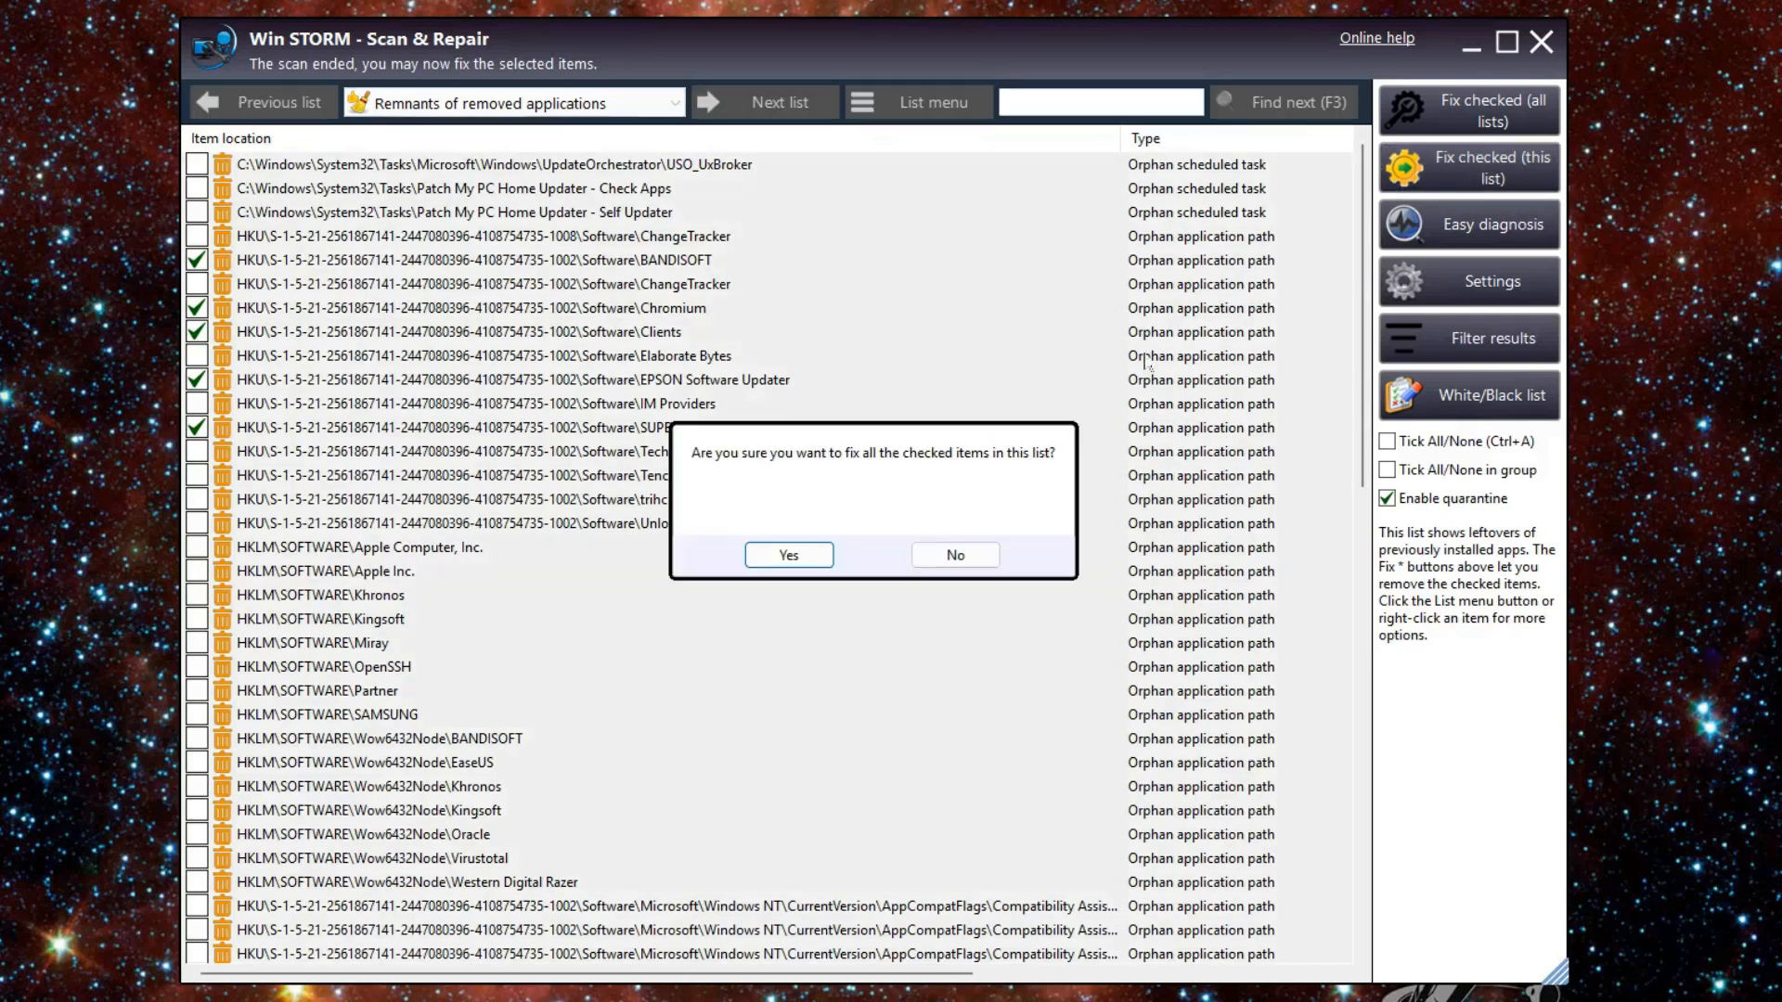
{"action": "left_click", "coordinate": [790, 553]}
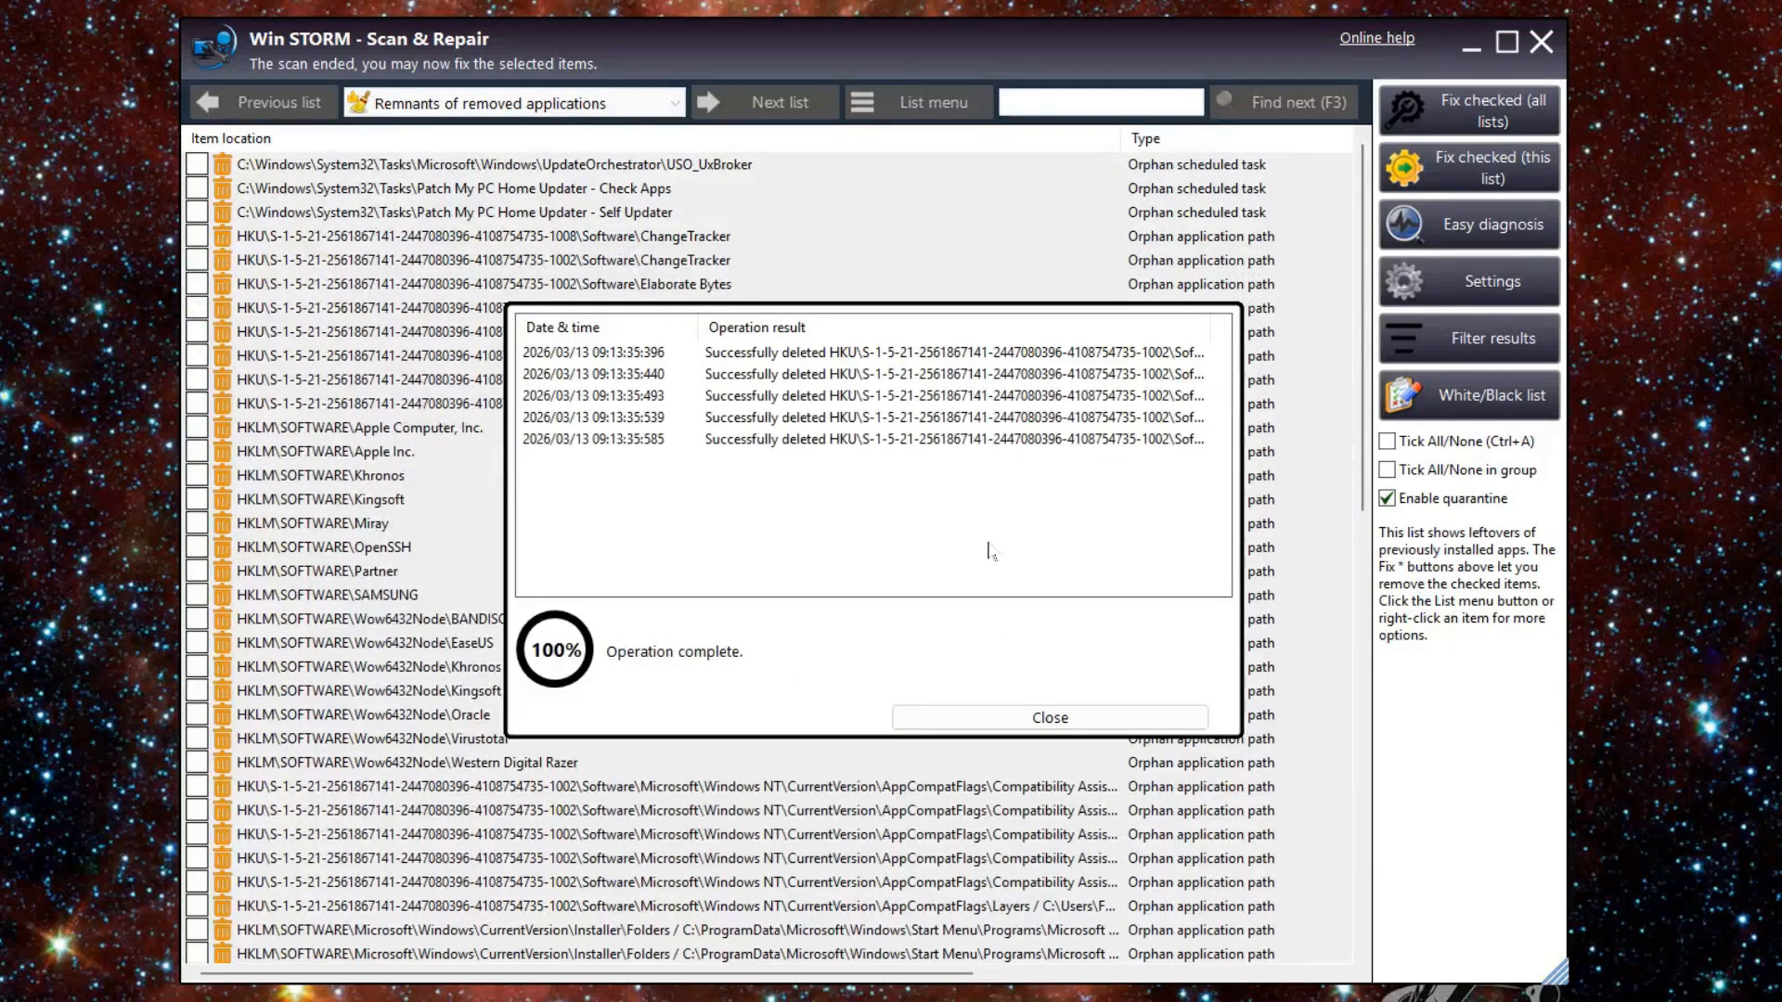
{"action": "left_click", "coordinate": [1006, 717]}
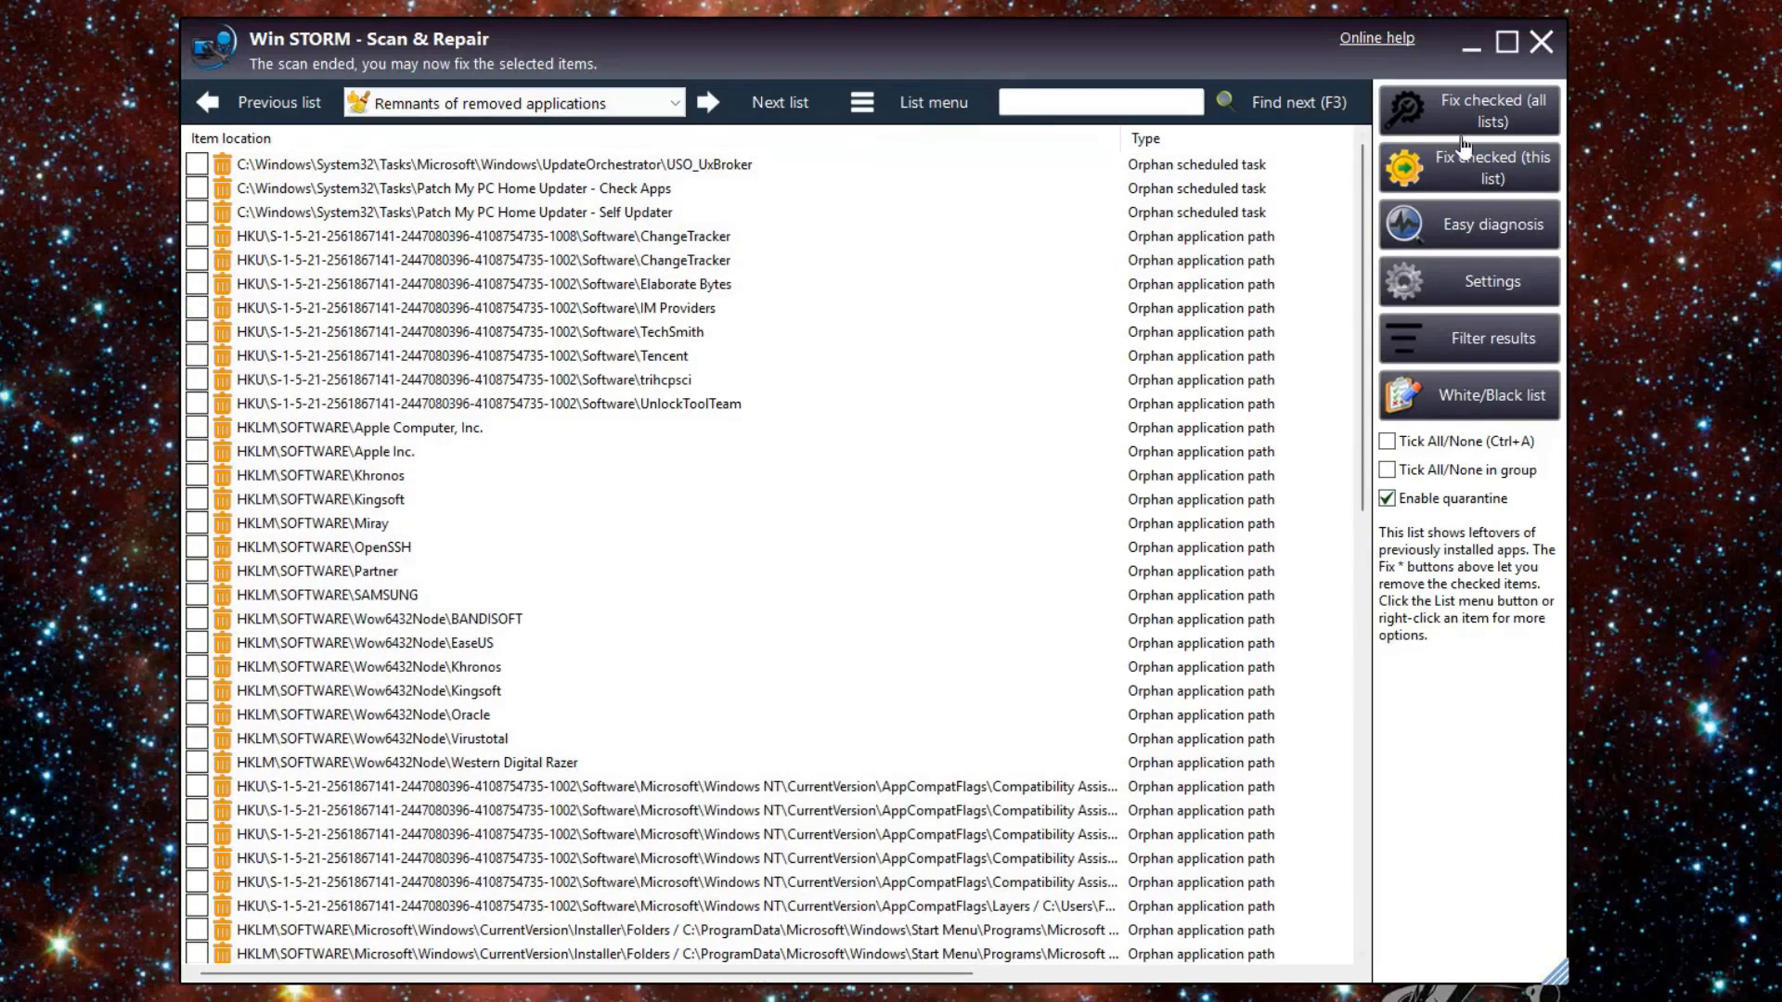
{"action": "left_click", "coordinate": [1541, 43]}
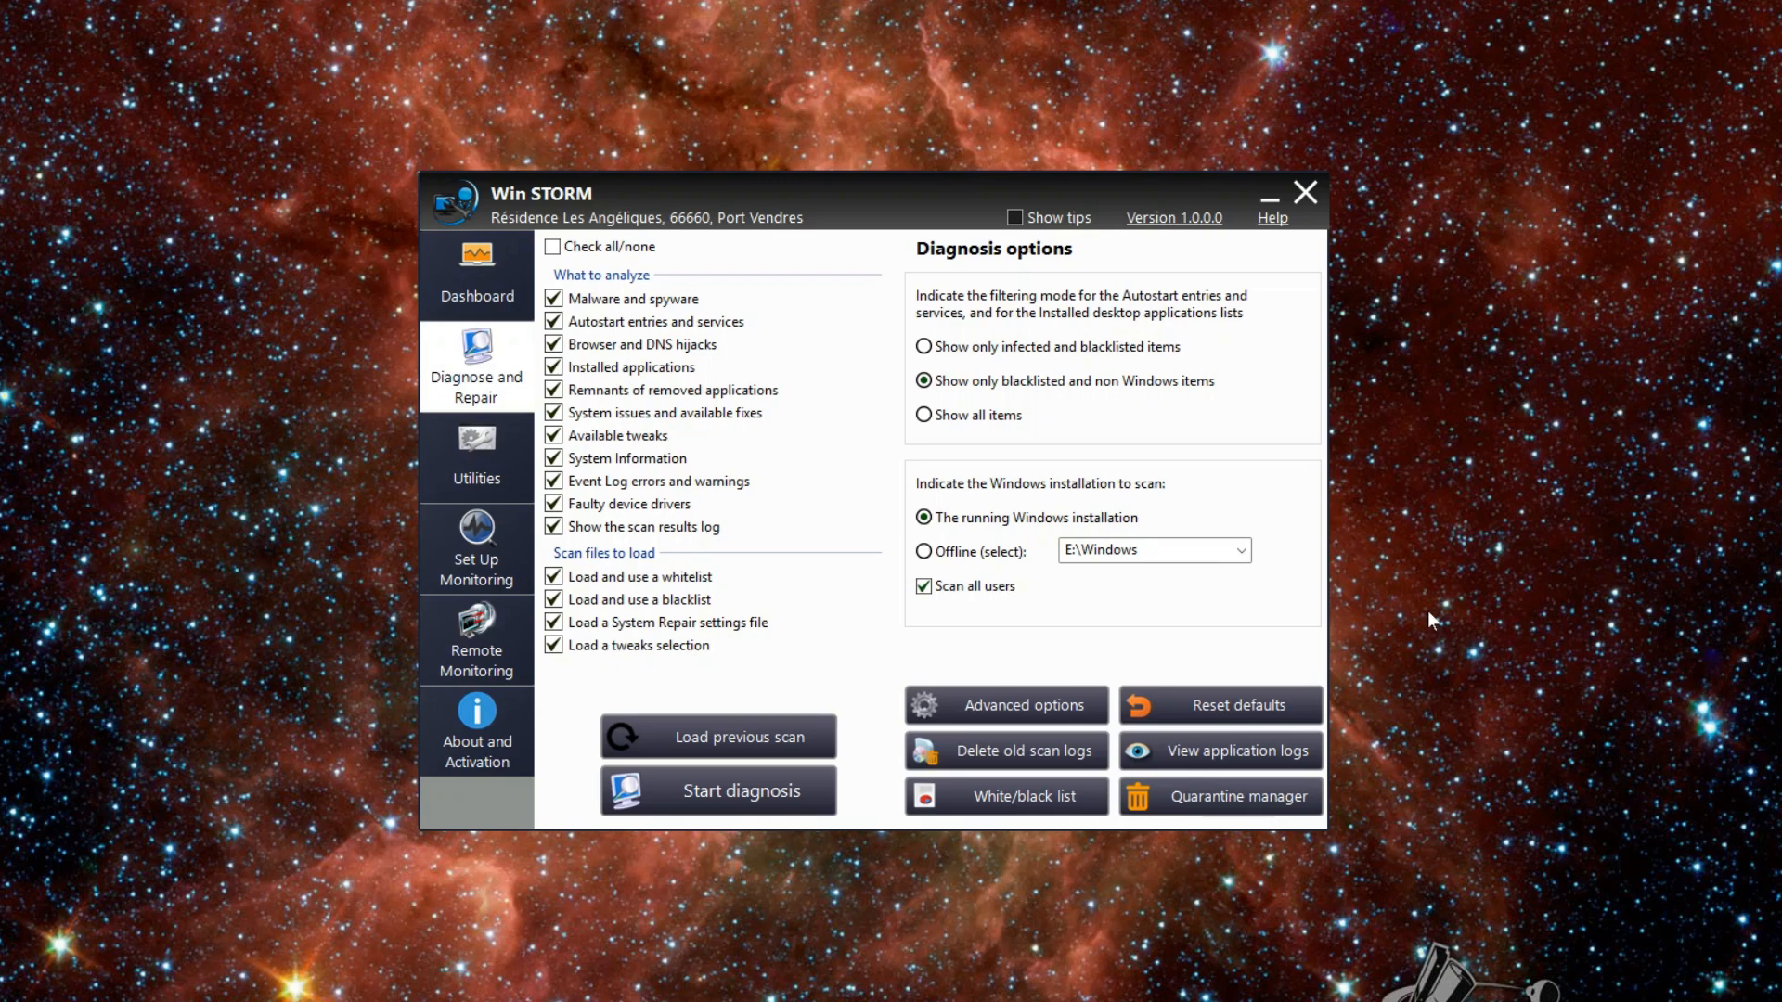
{"action": "left_click", "coordinate": [733, 744]}
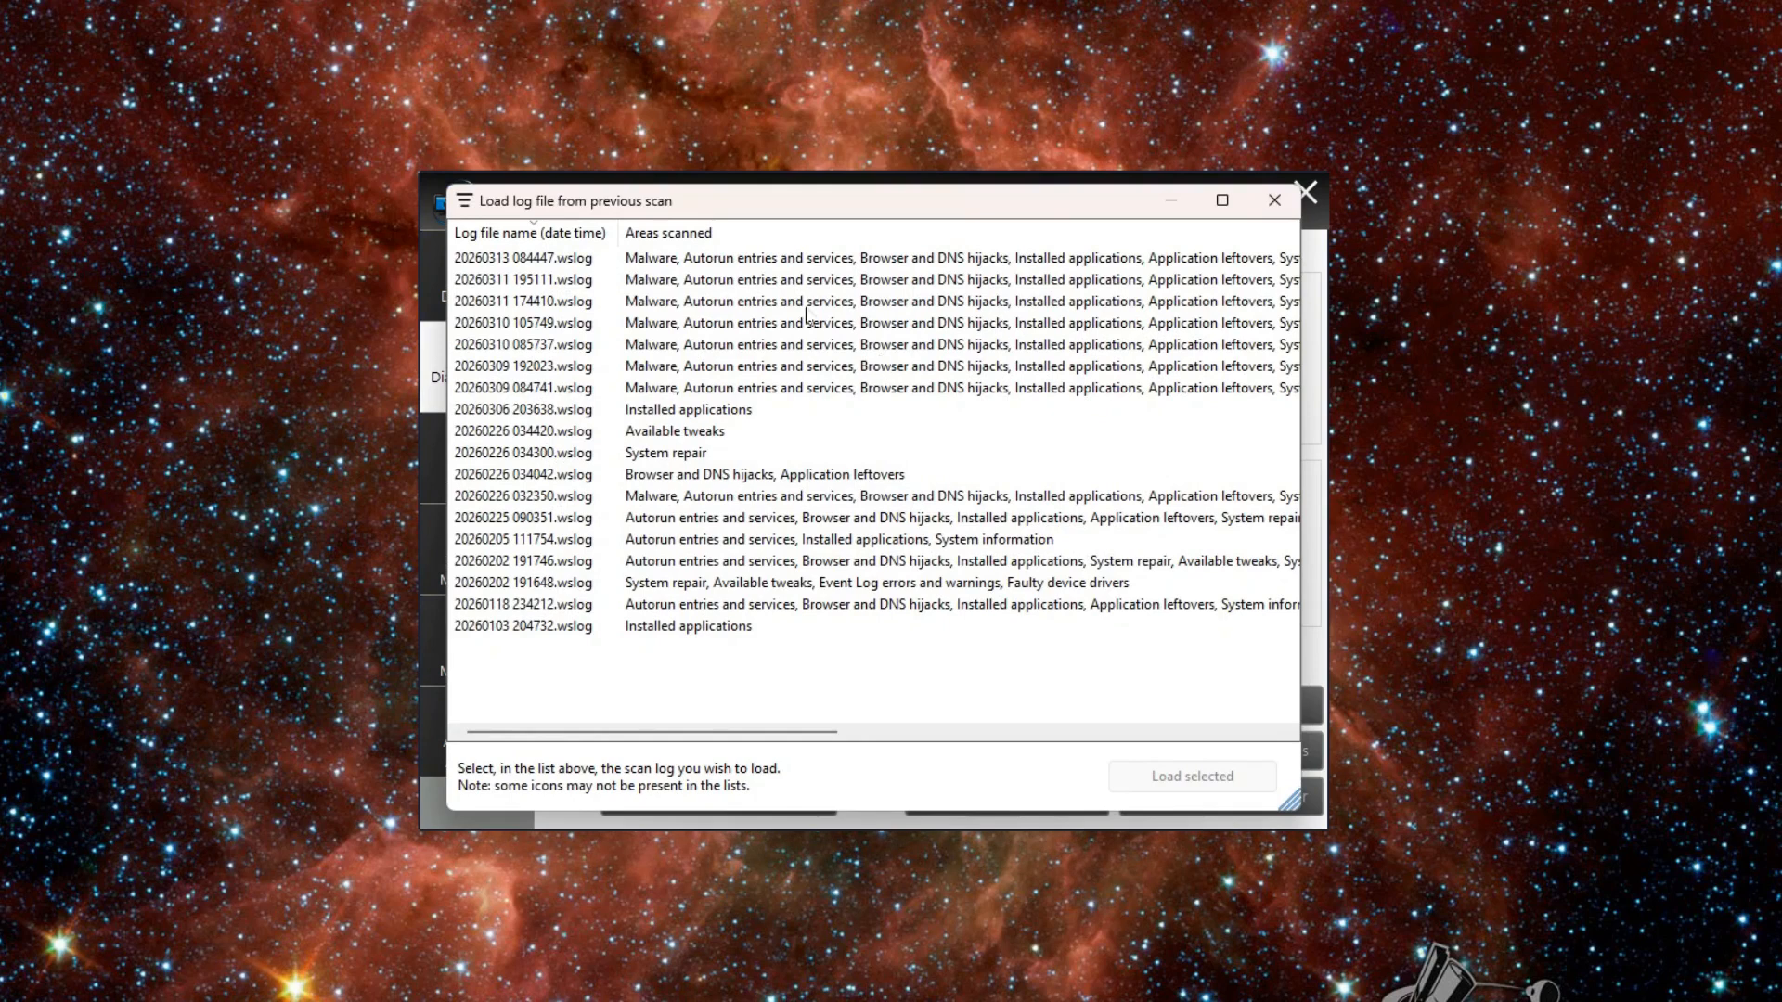
{"action": "left_click", "coordinate": [759, 262]}
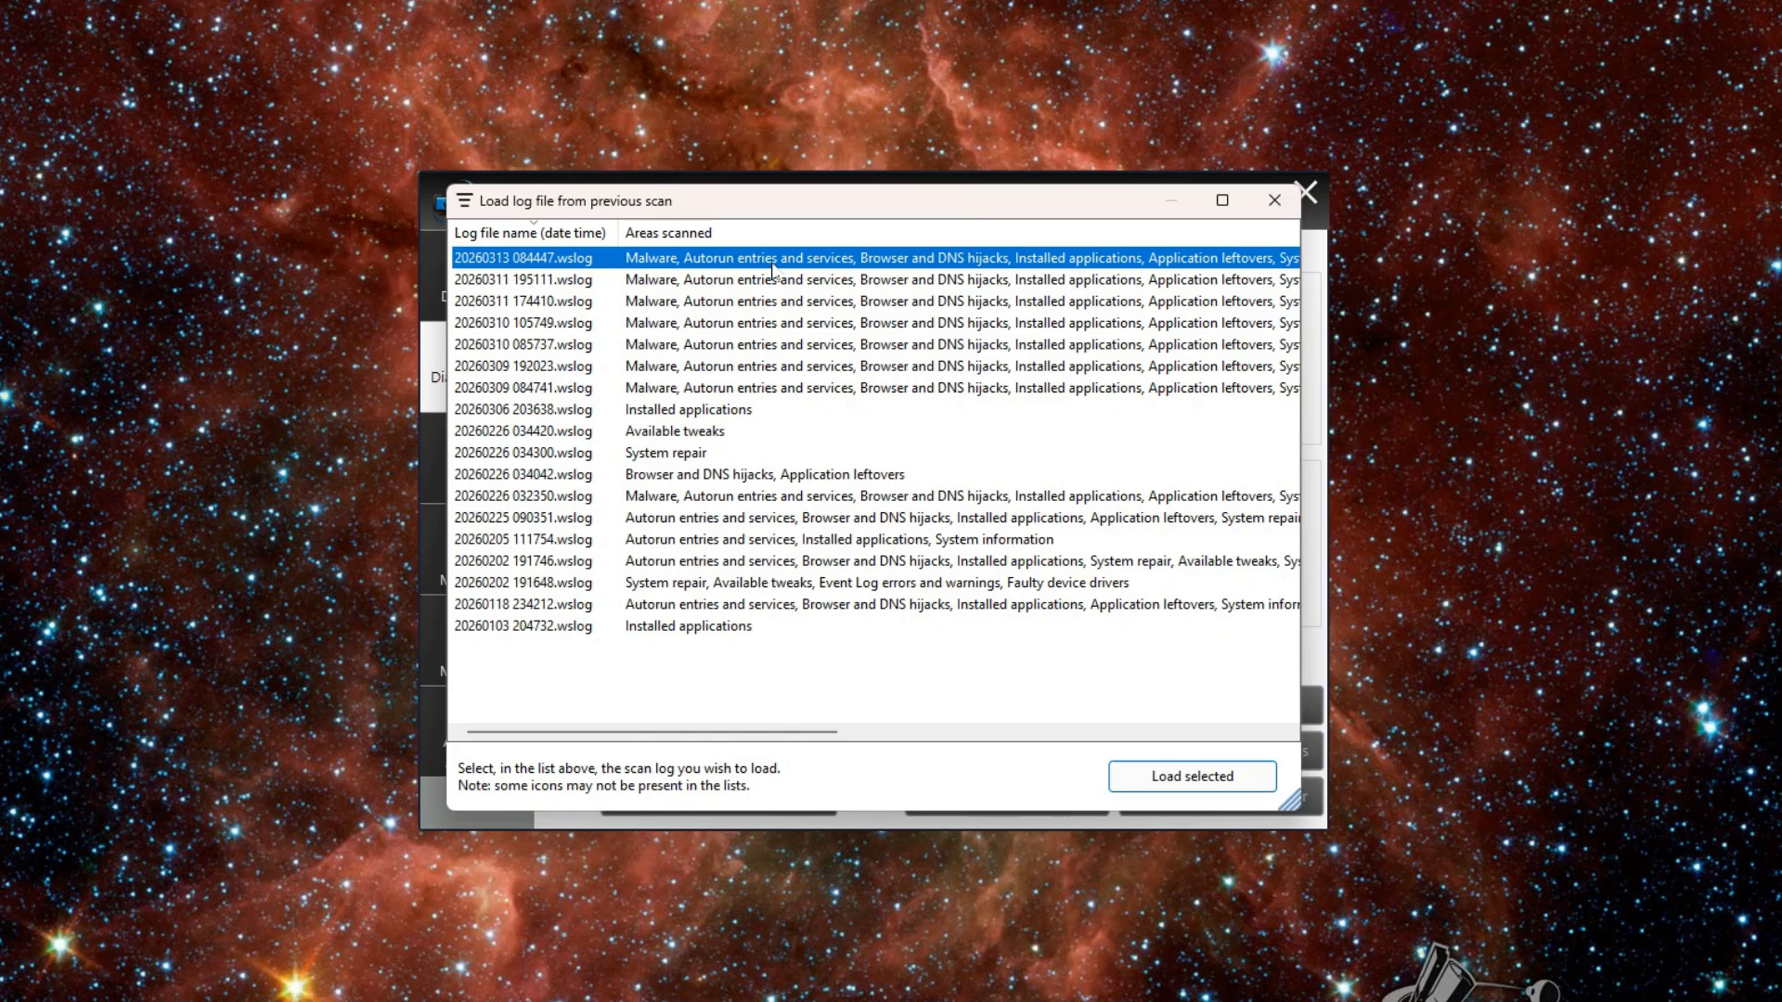
{"action": "left_click", "coordinate": [1189, 782]}
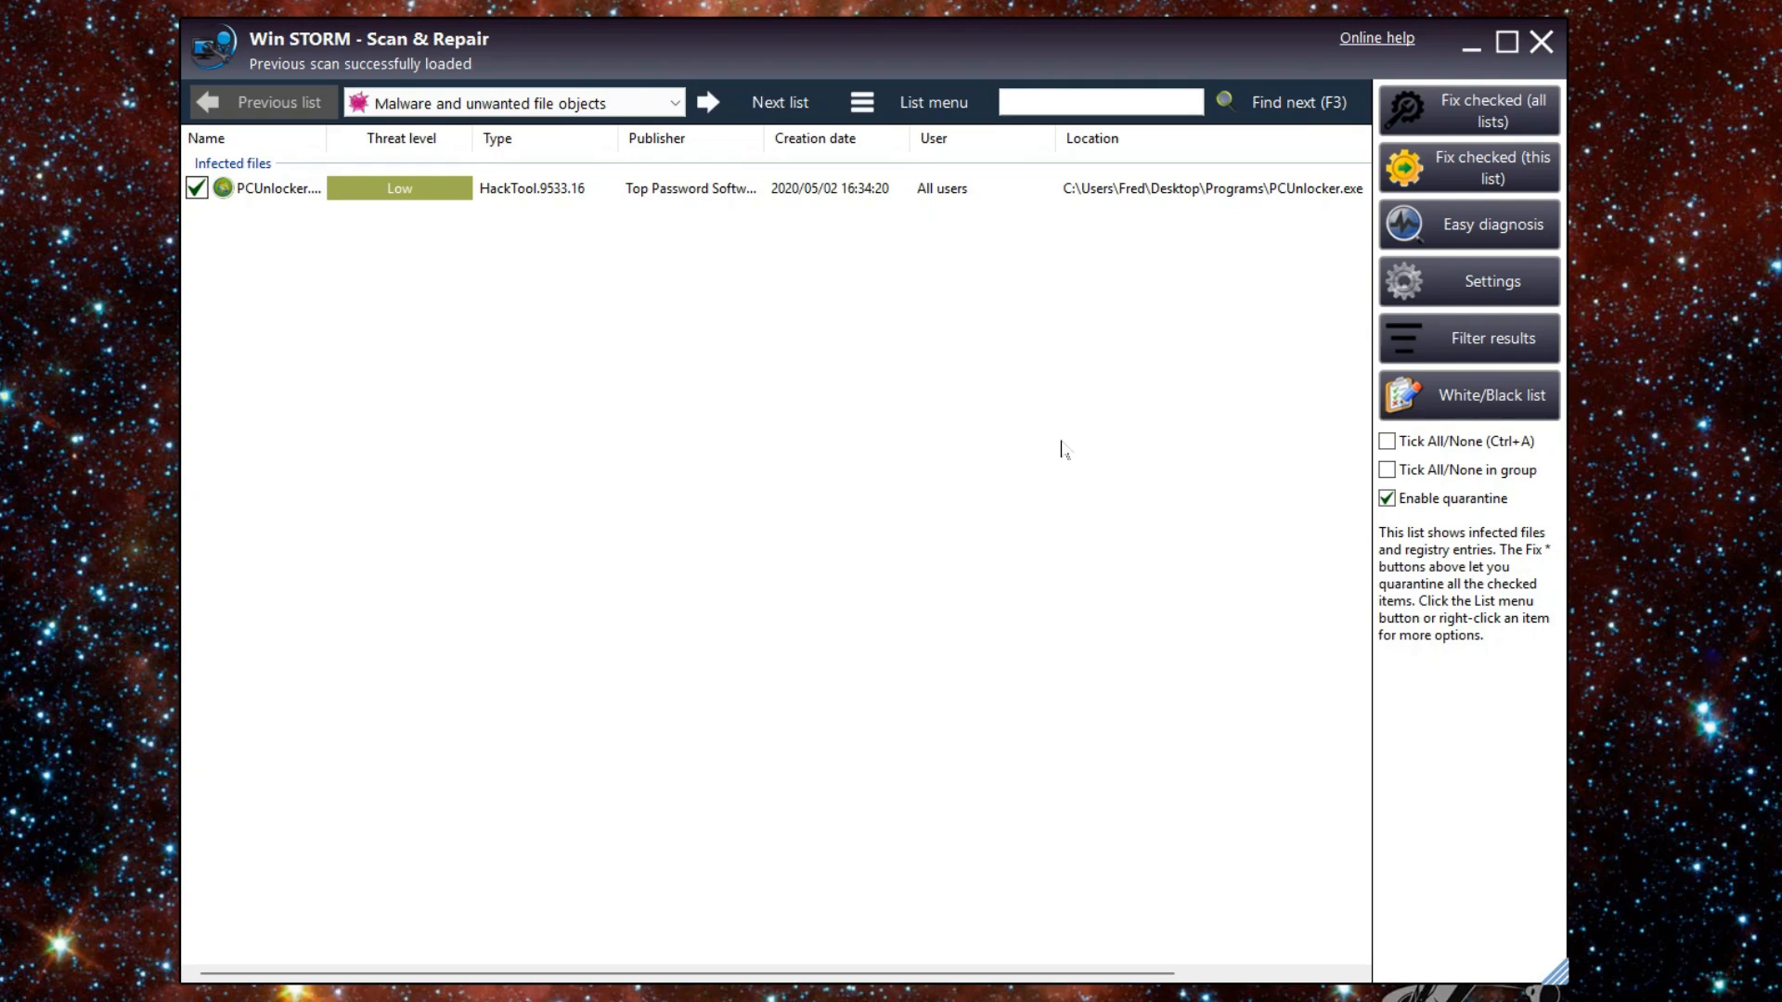
{"action": "left_click", "coordinate": [557, 103]}
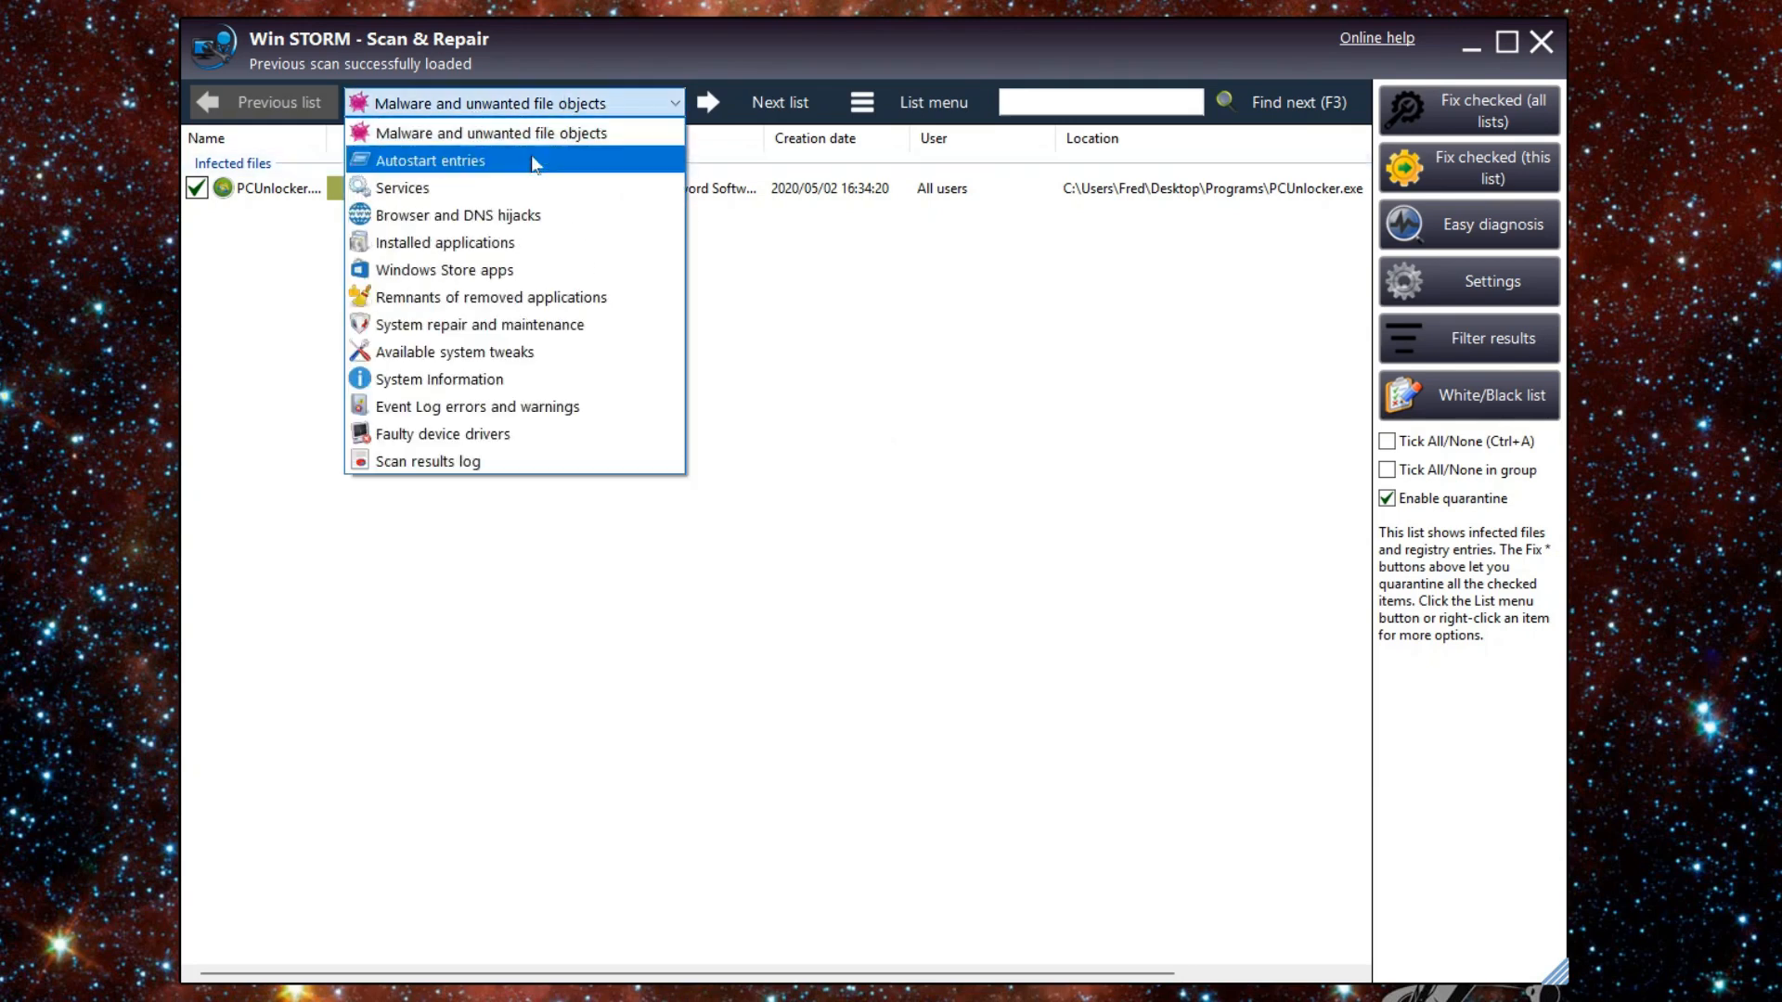
{"action": "left_click", "coordinate": [529, 165]}
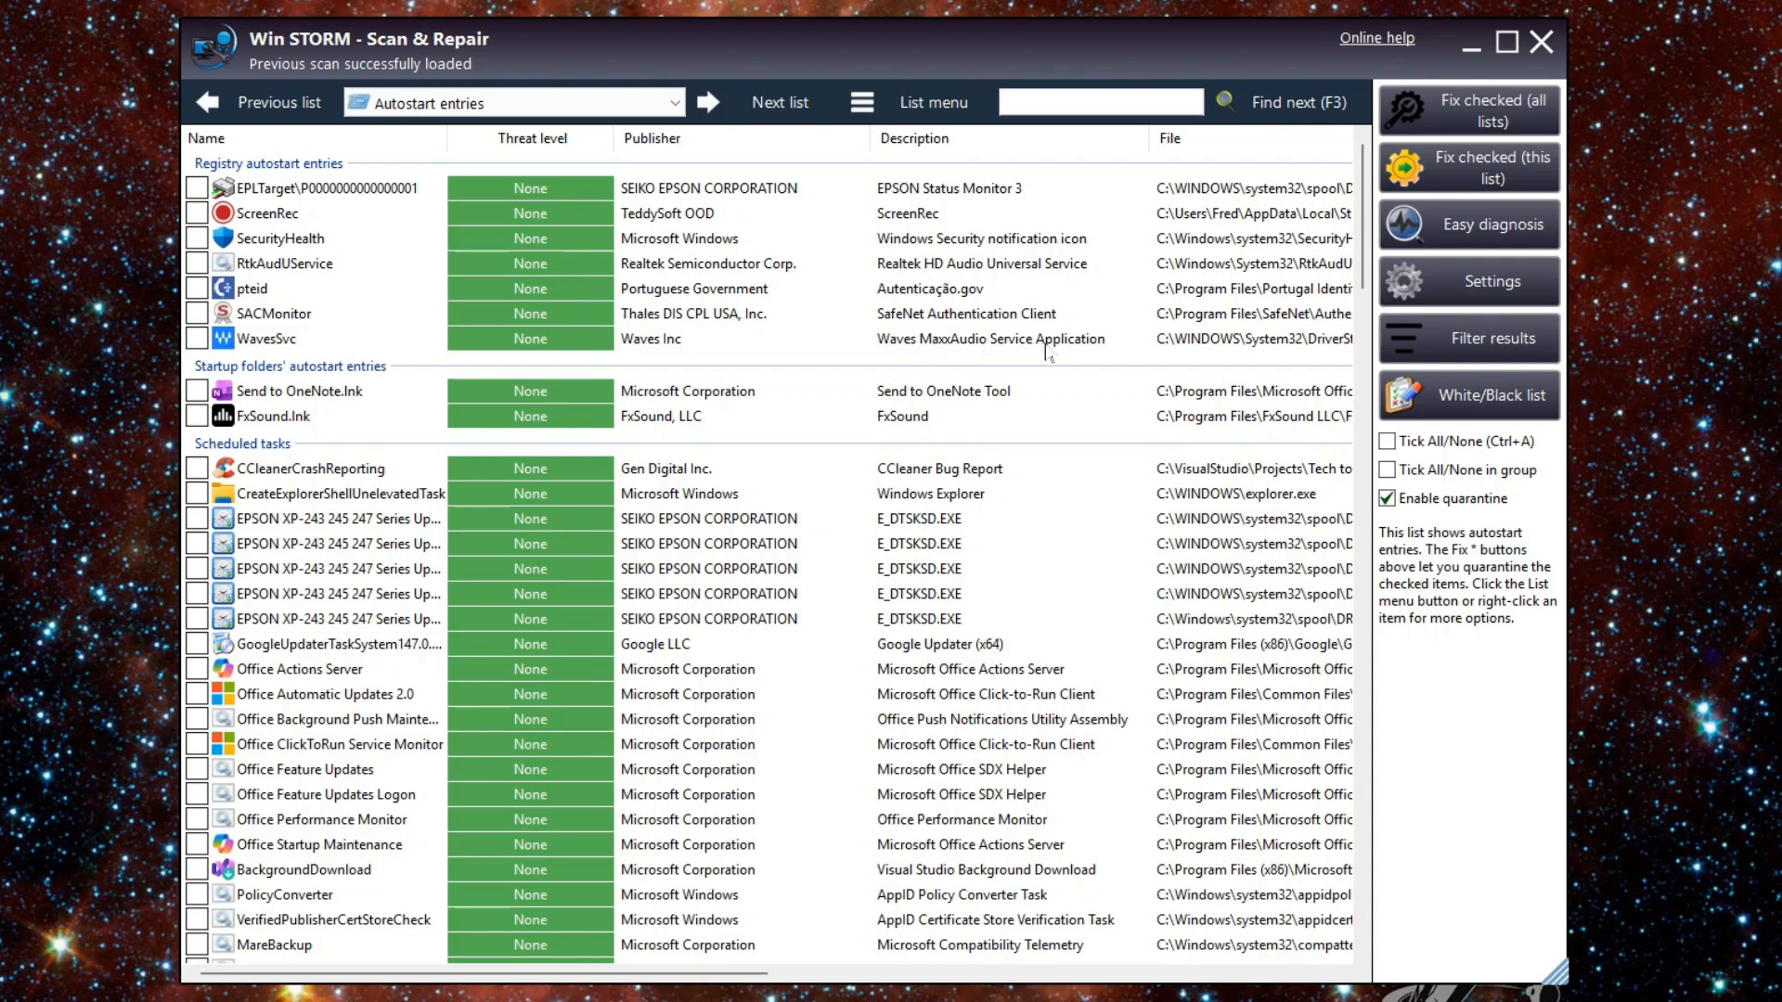
{"action": "left_click", "coordinate": [1533, 42]}
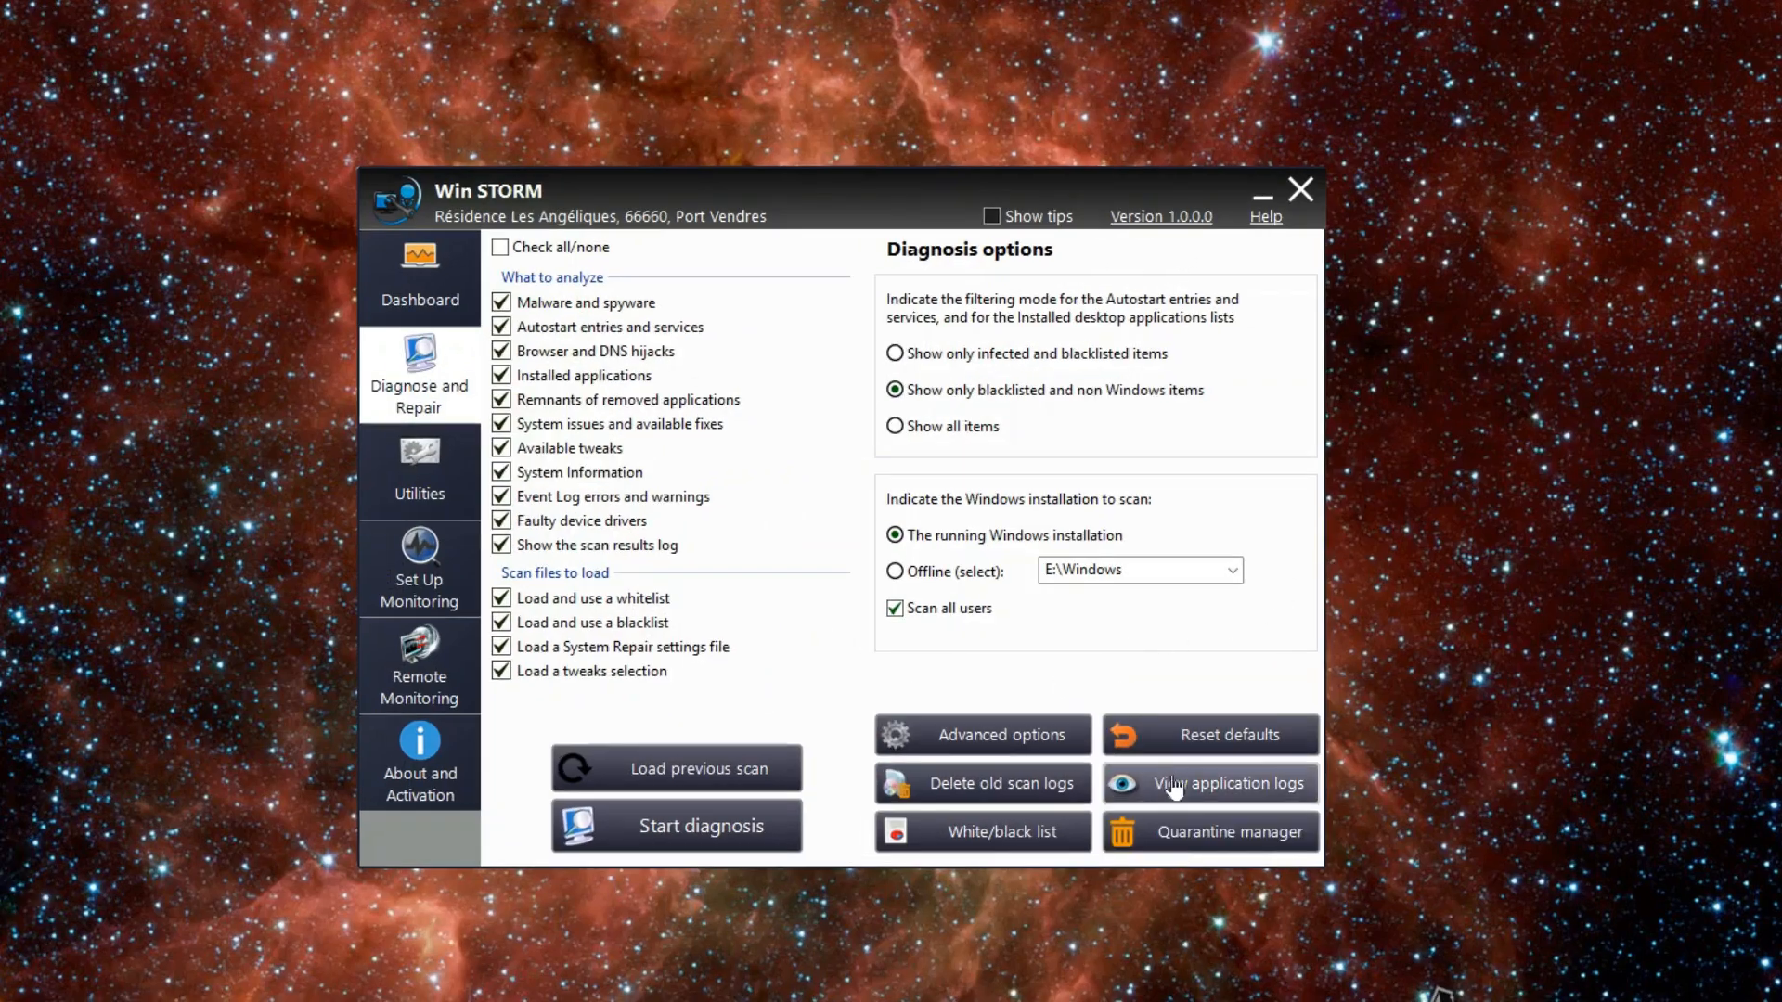
Step: Open the application log and load the older Log_2026-02-02.ini file
{"action": "left_click", "coordinate": [1203, 788]}
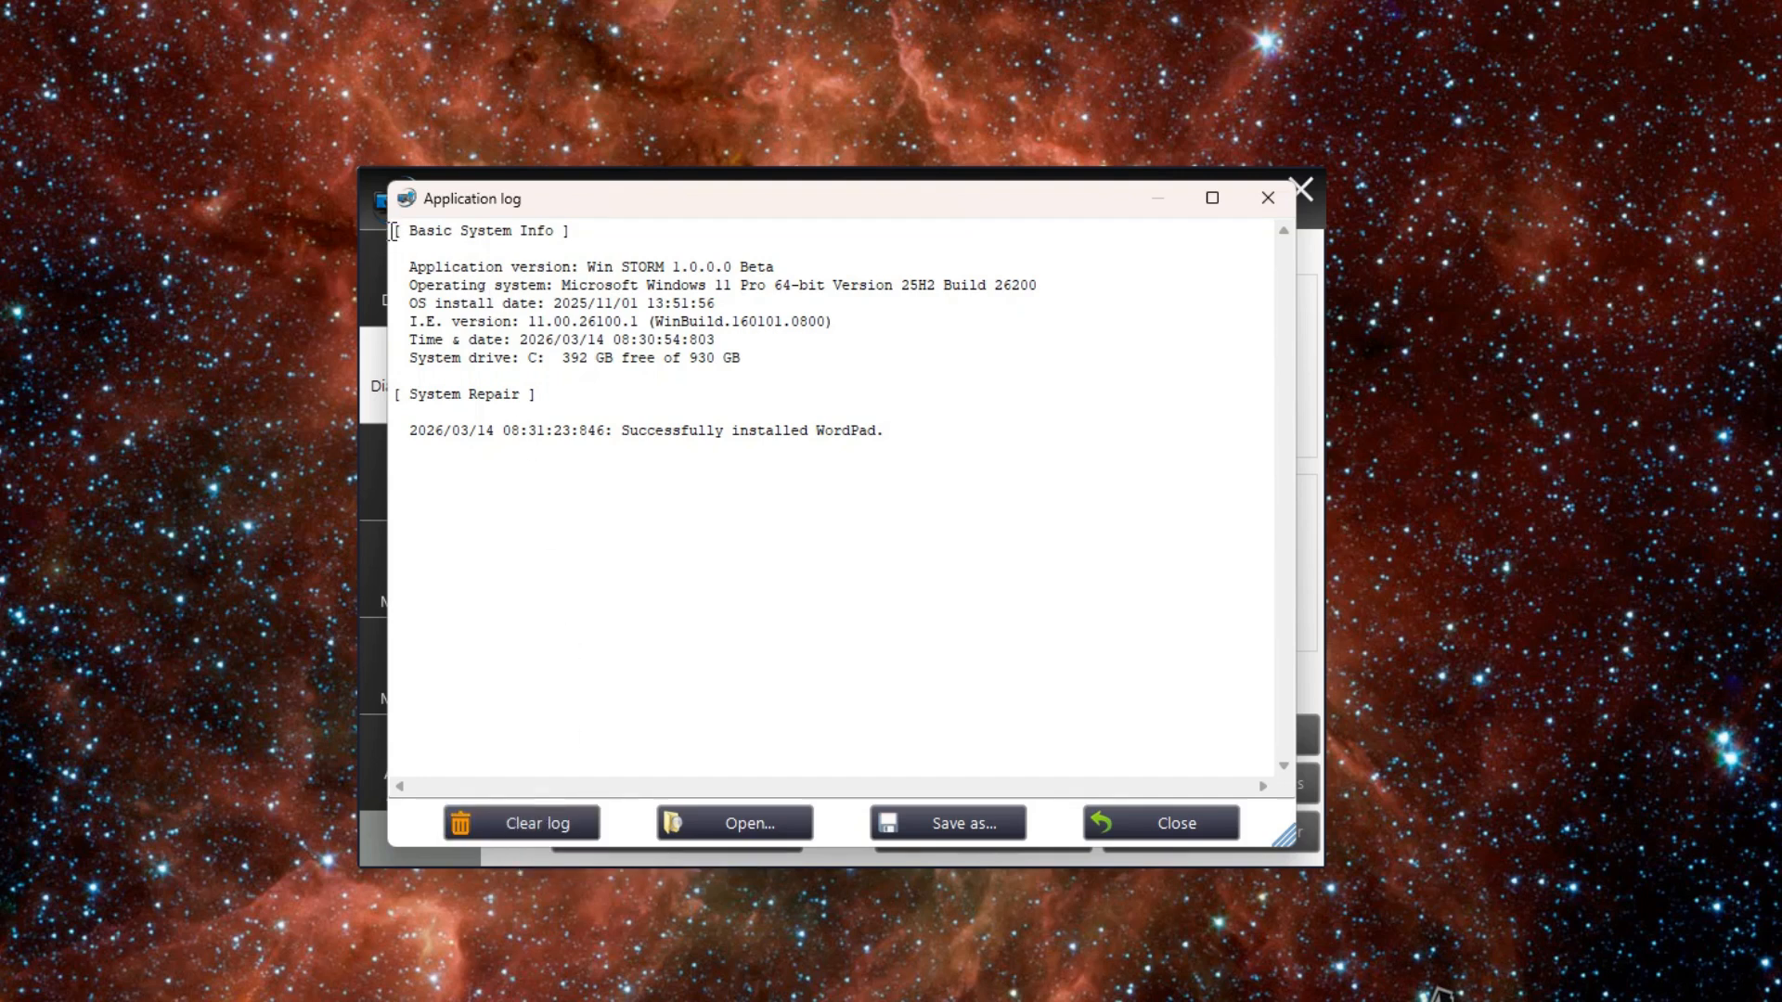
{"action": "left_click_drag", "start_coordinate": [576, 389], "coordinate": [400, 243]}
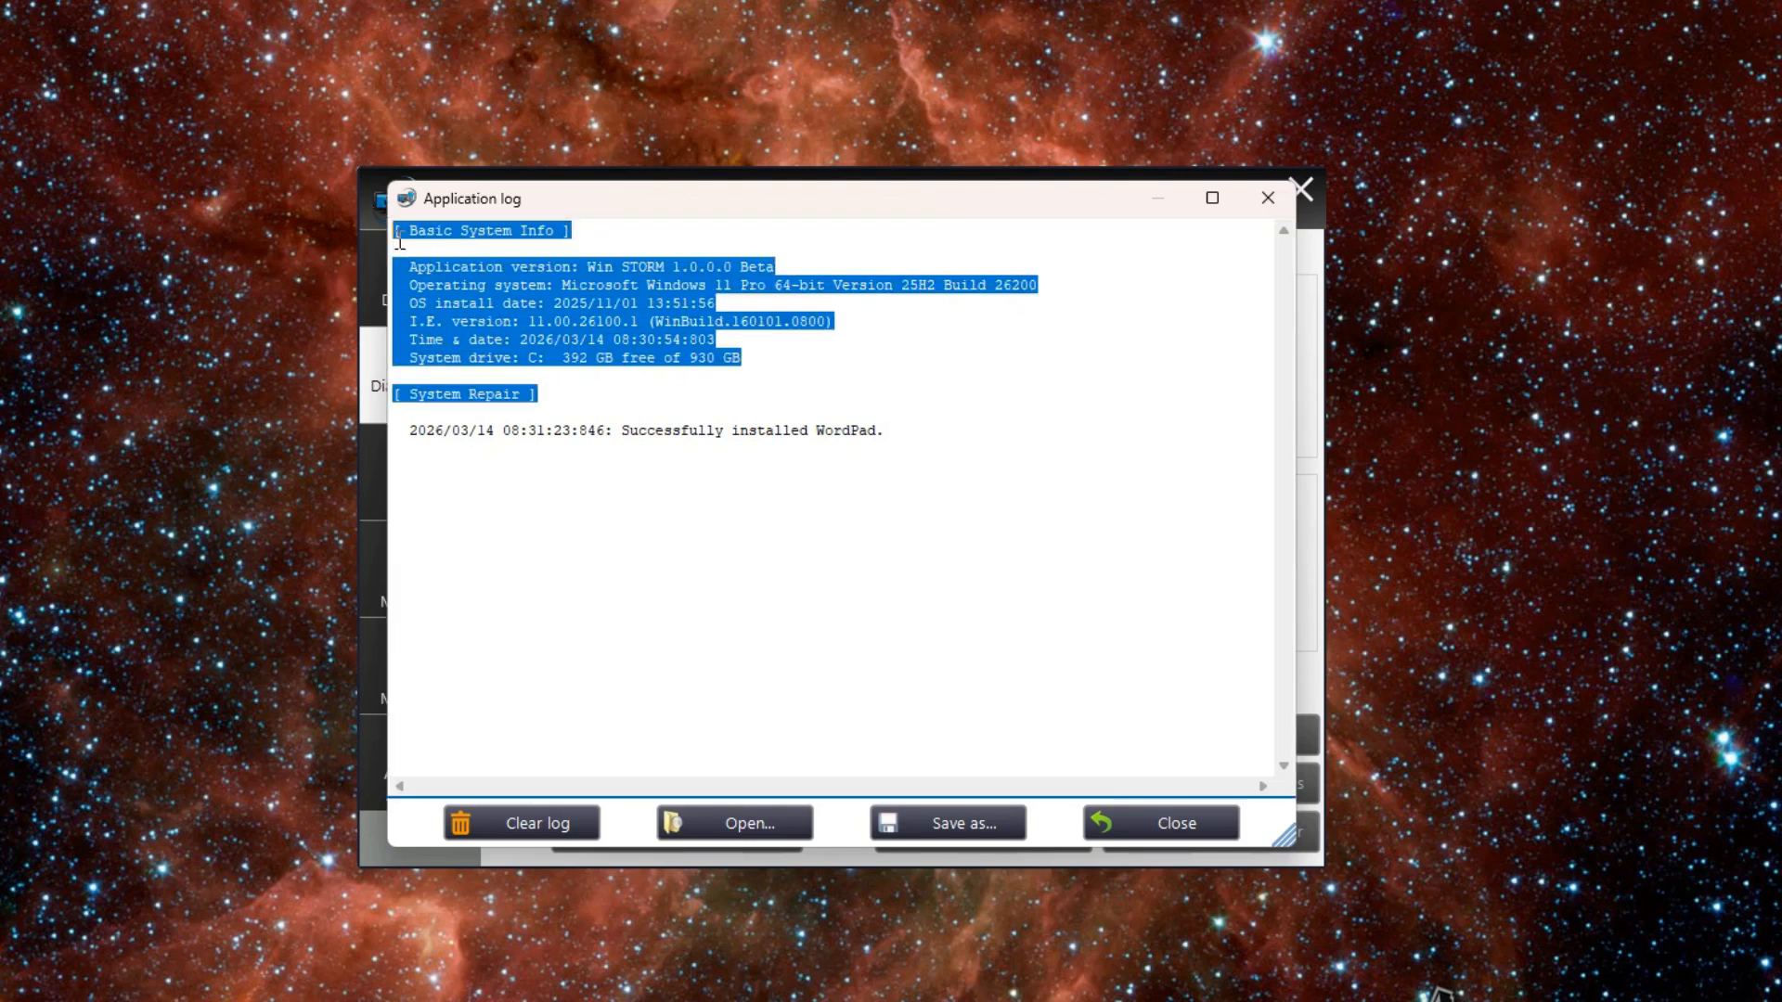
{"action": "left_click", "coordinate": [656, 323]}
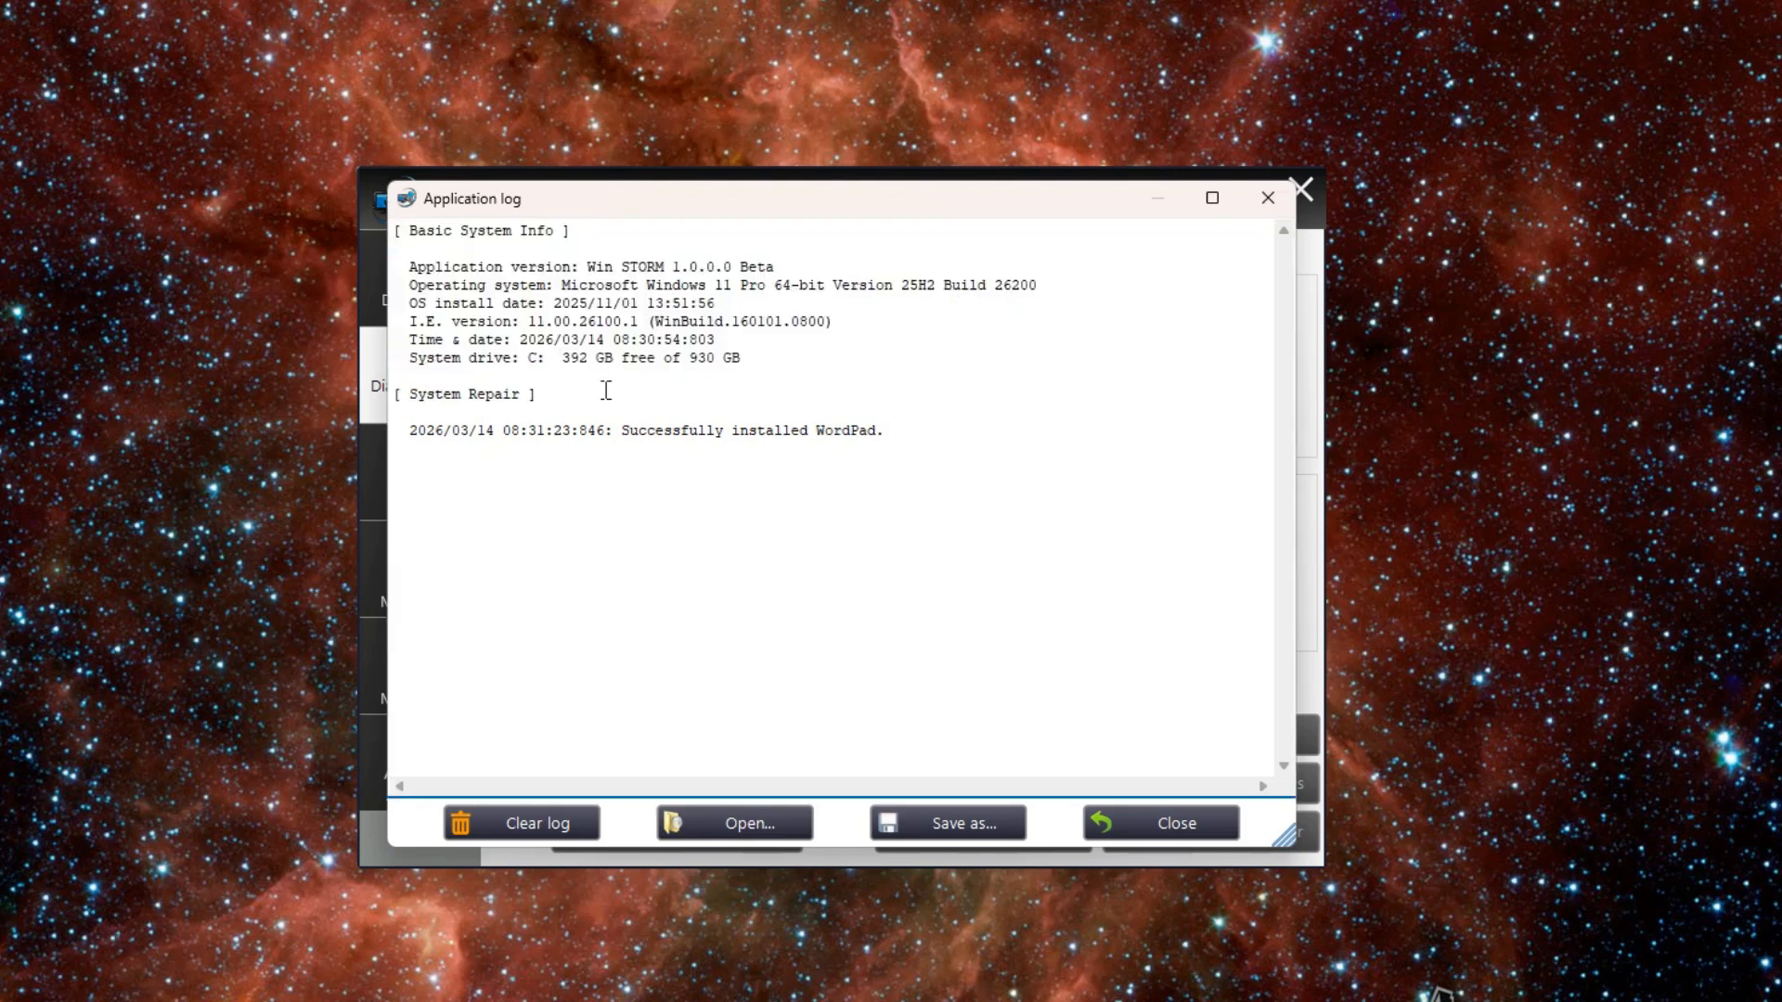
{"action": "left_click", "coordinate": [732, 824]}
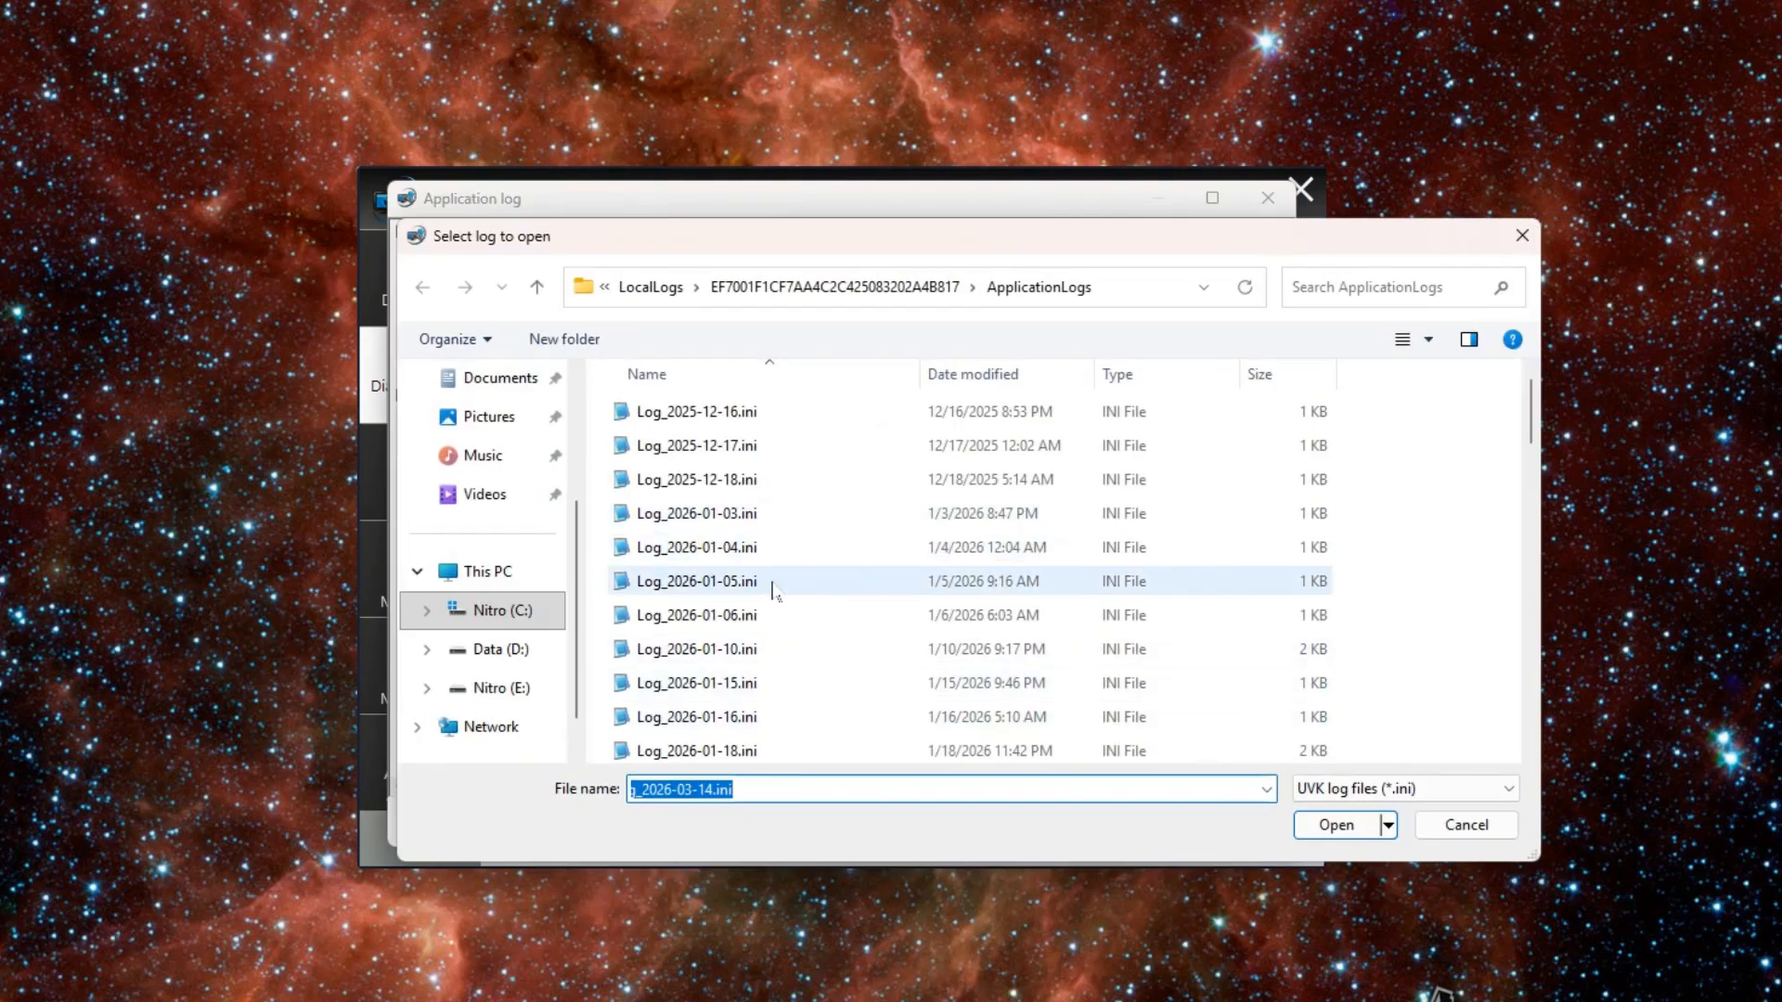
{"action": "scroll", "coordinate": [776, 590], "scroll_direction": "down", "scroll_amount": 4}
{"action": "scroll", "coordinate": [776, 600], "scroll_direction": "down", "scroll_amount": 1}
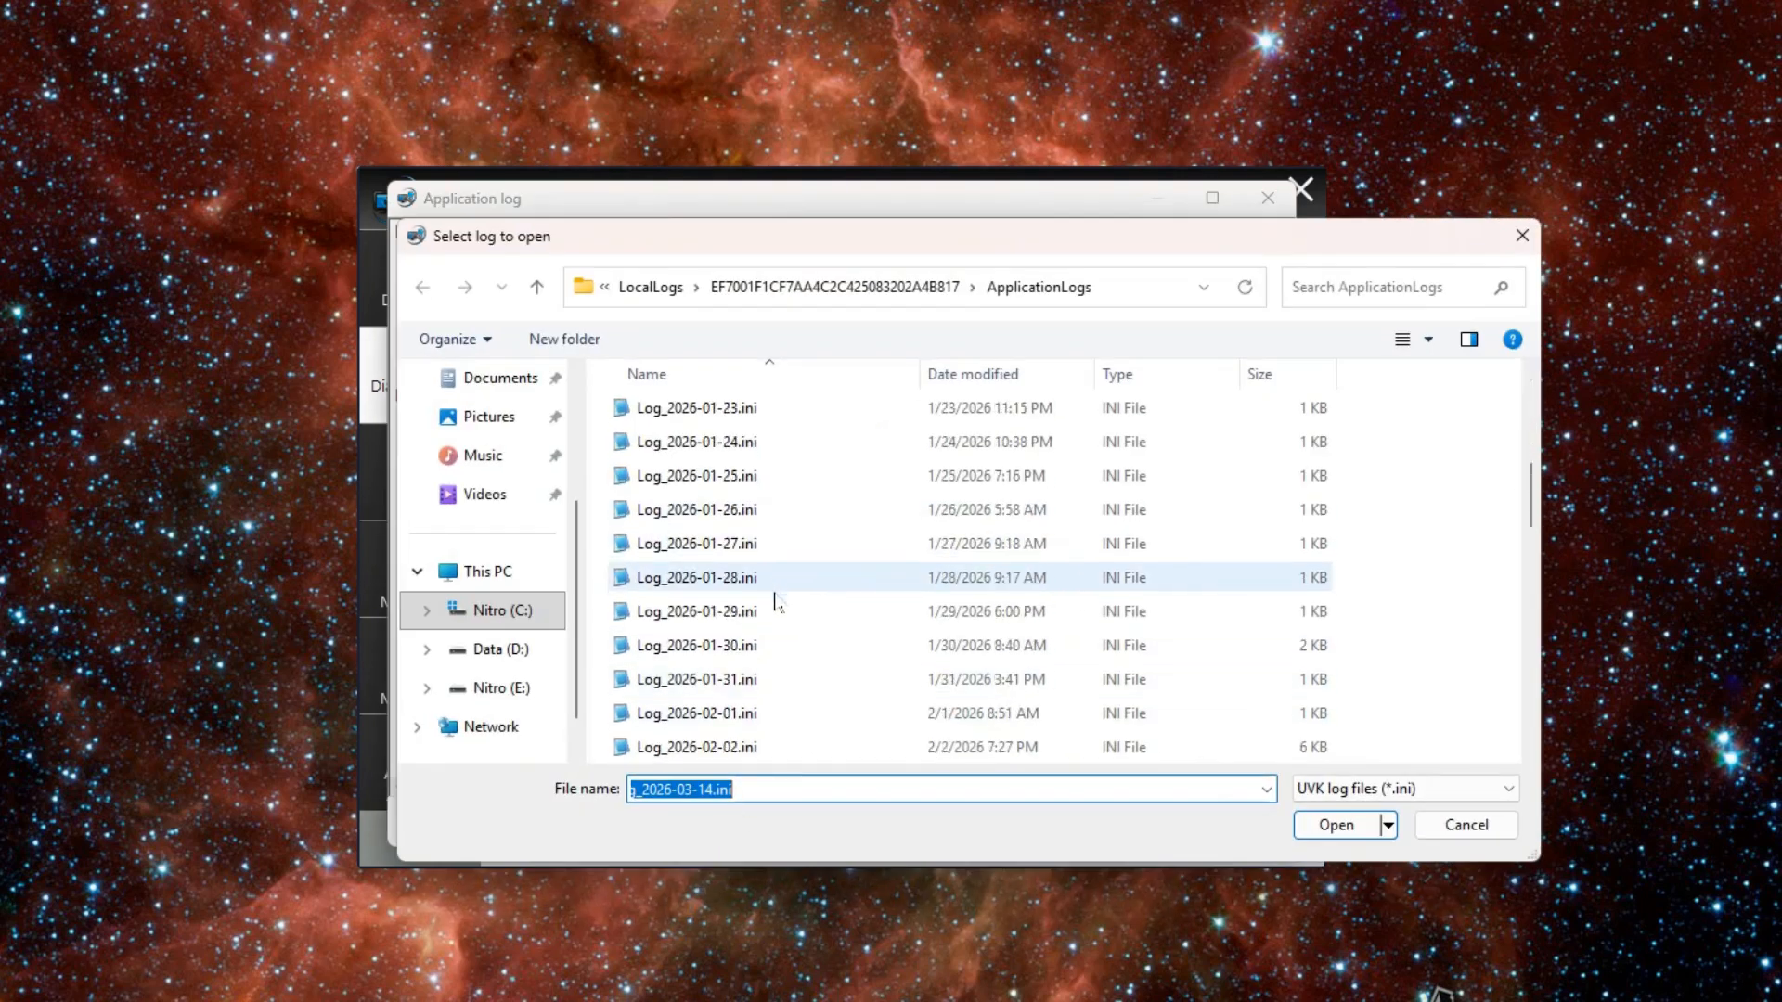
{"action": "double_click", "coordinate": [747, 740]}
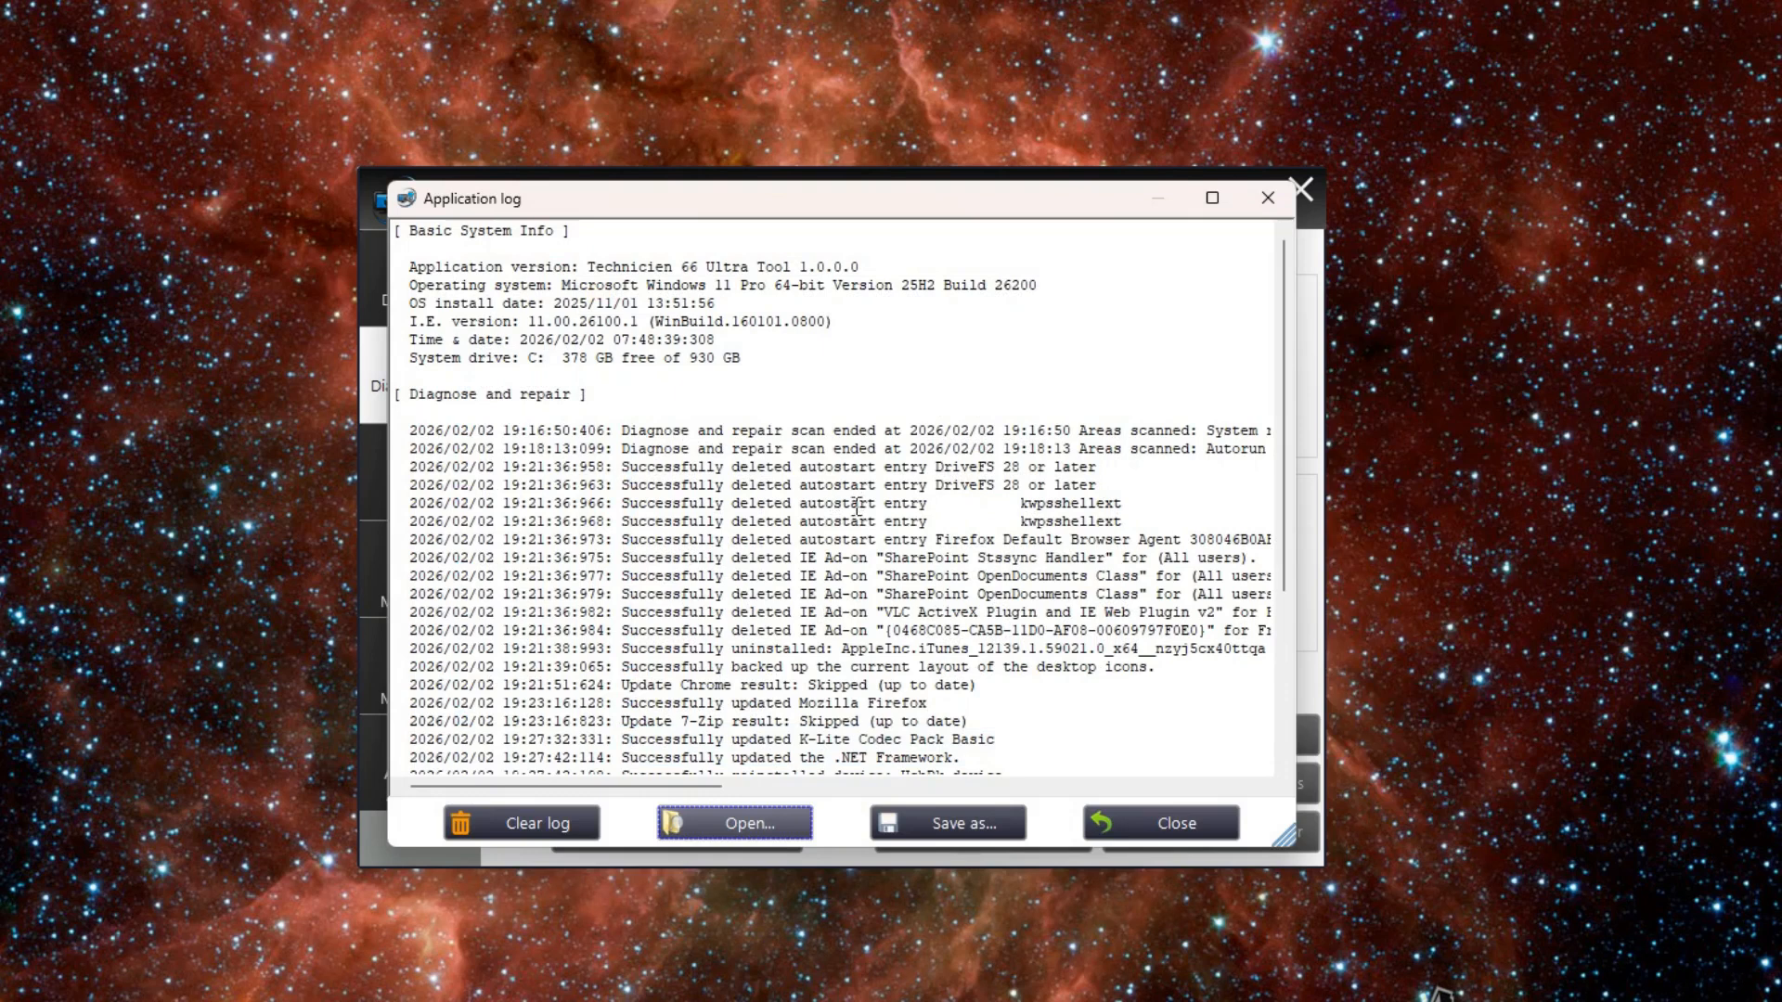
Step: Cancel saving the log as text, close the viewer, and open the Whitelist/Blacklist manager
{"action": "left_click", "coordinate": [948, 826]}
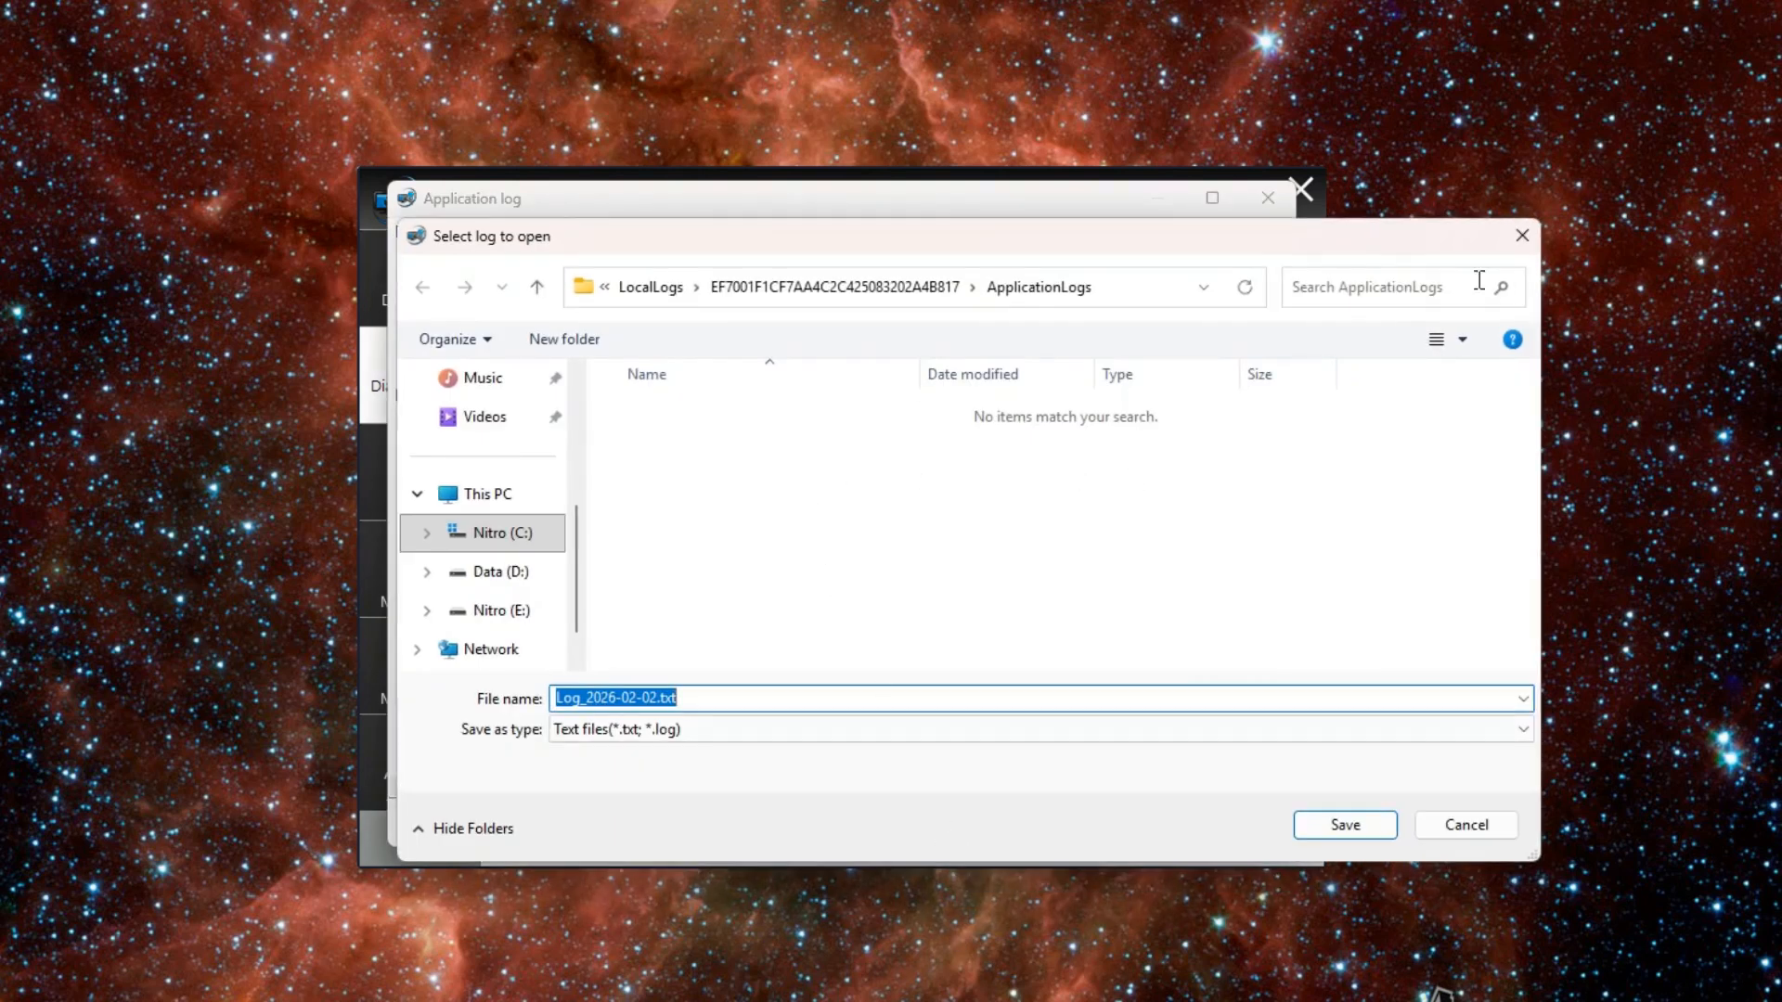
{"action": "left_click", "coordinate": [1522, 235]}
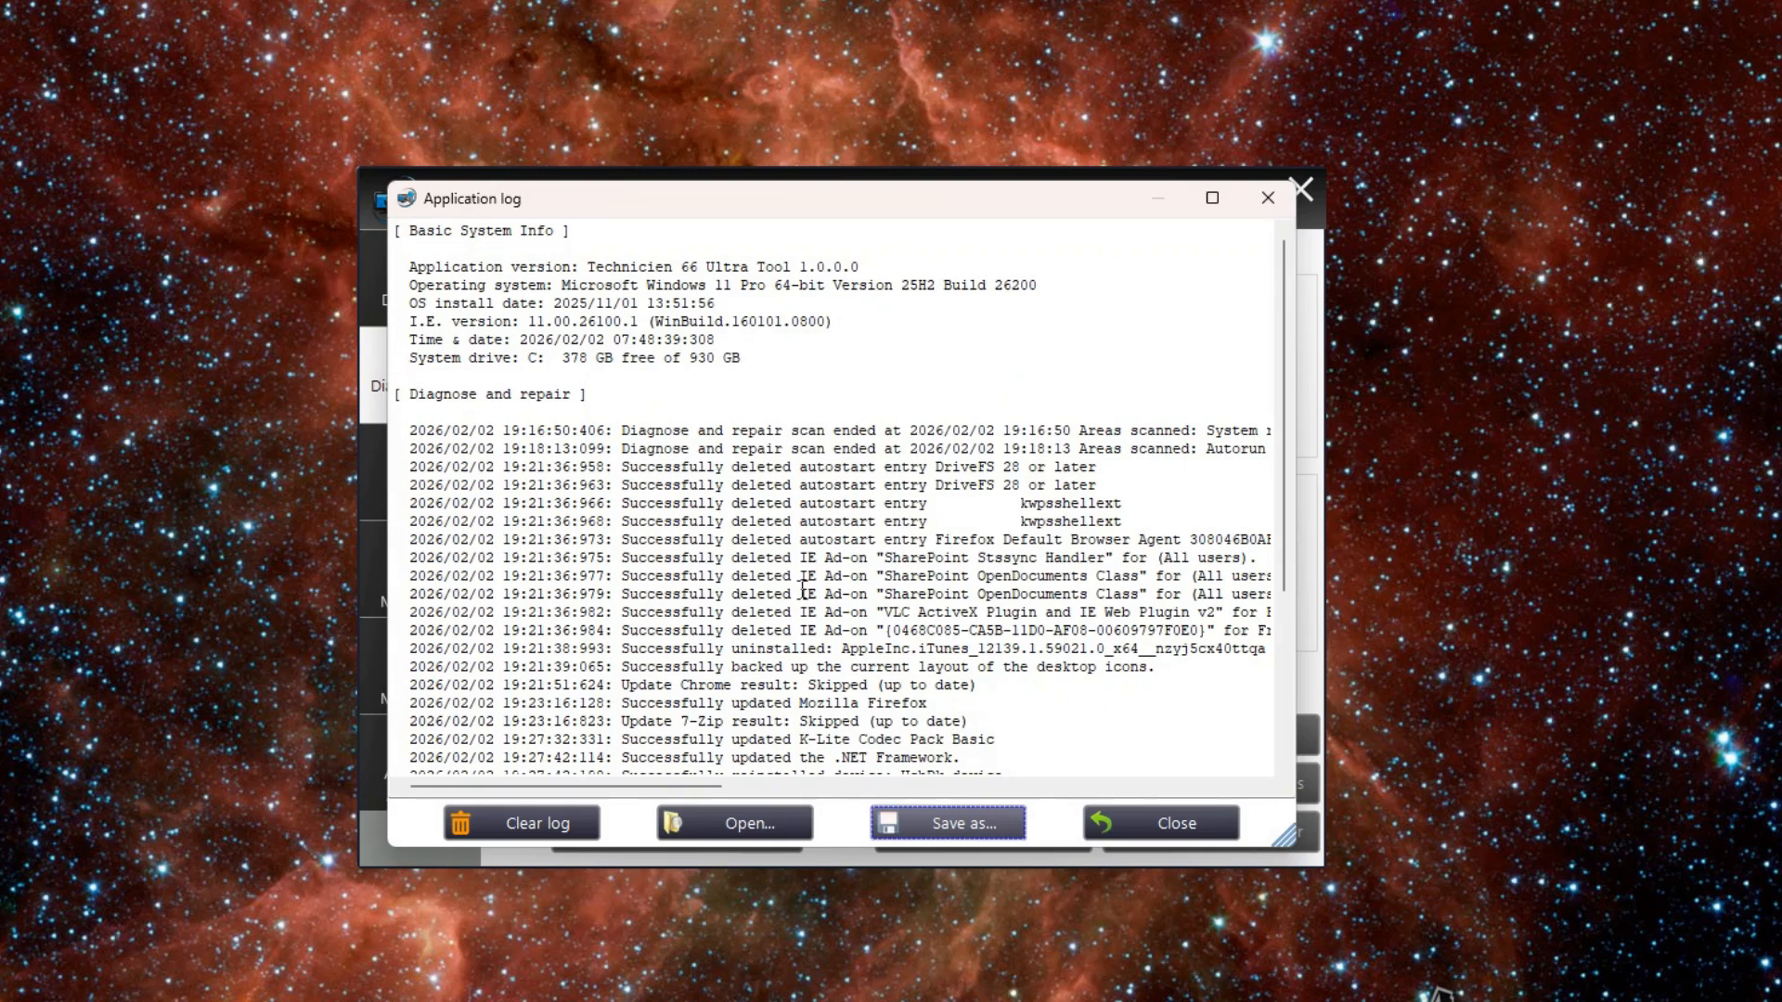
{"action": "left_click", "coordinate": [1175, 829]}
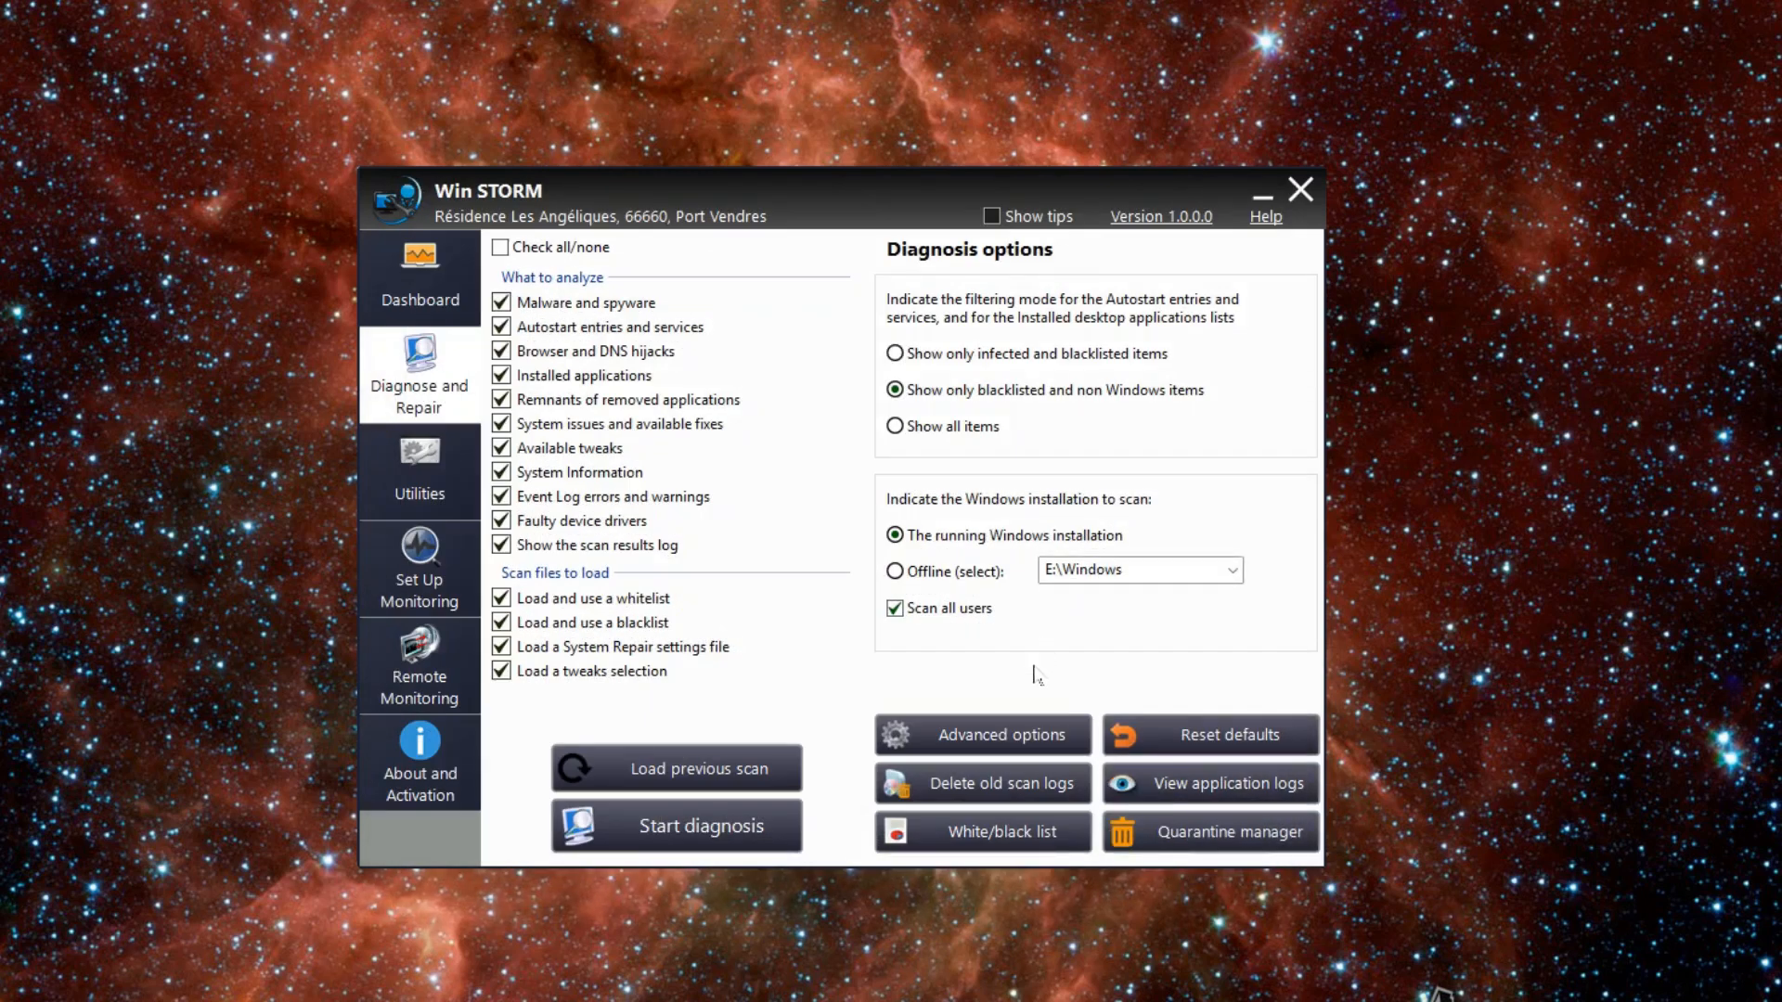
{"action": "left_click", "coordinate": [972, 840]}
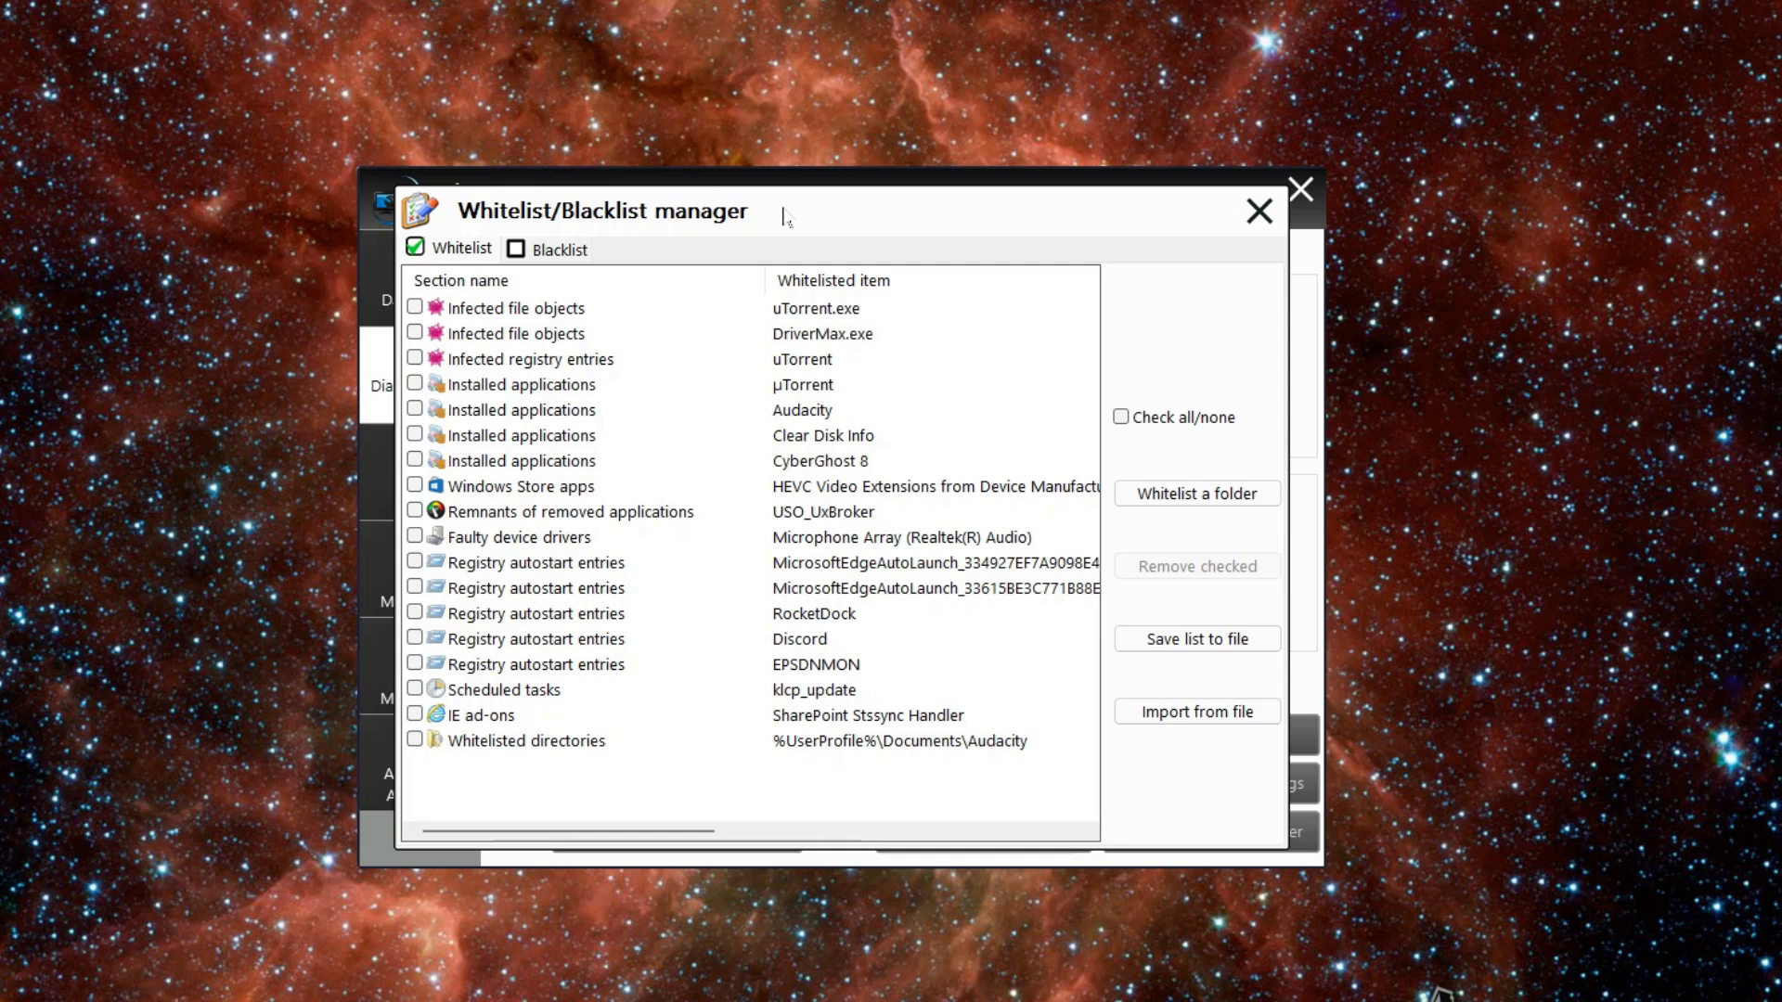
Step: Whitelist the ApplicationLogs folder under LocalLogs as a new directory entry
{"action": "left_click", "coordinate": [559, 250]}
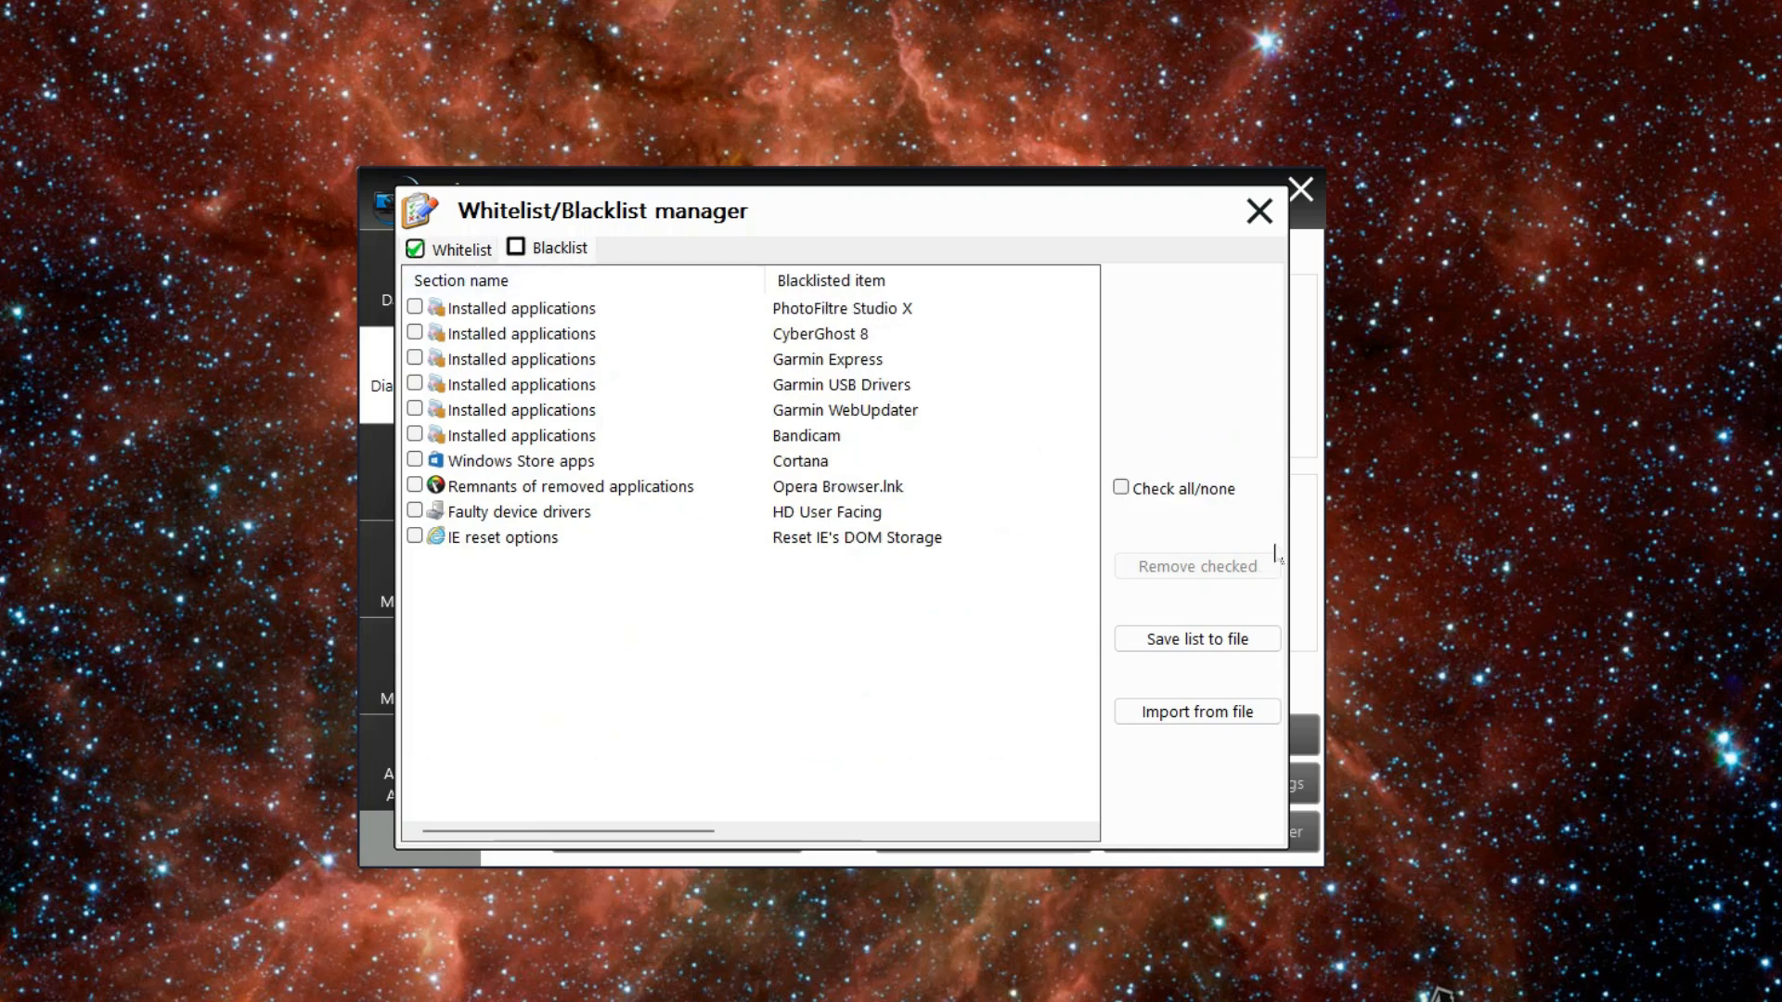
{"action": "left_click", "coordinate": [480, 251]}
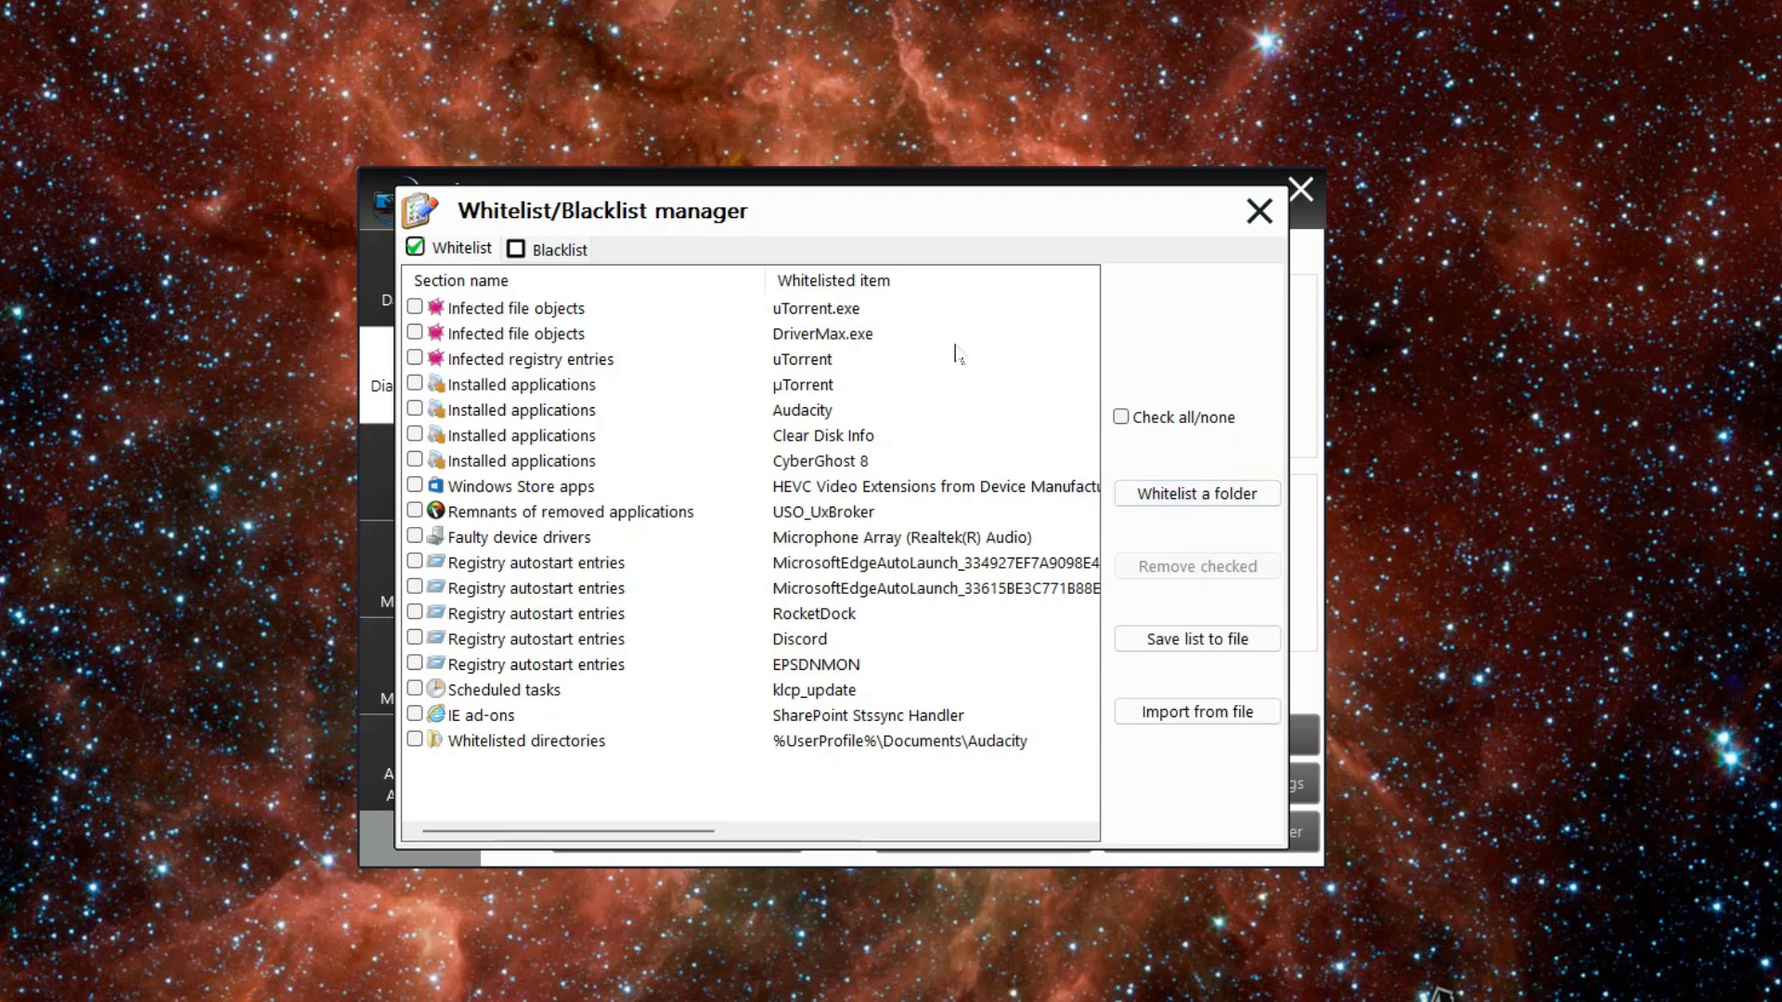
{"action": "left_click", "coordinate": [1177, 502]}
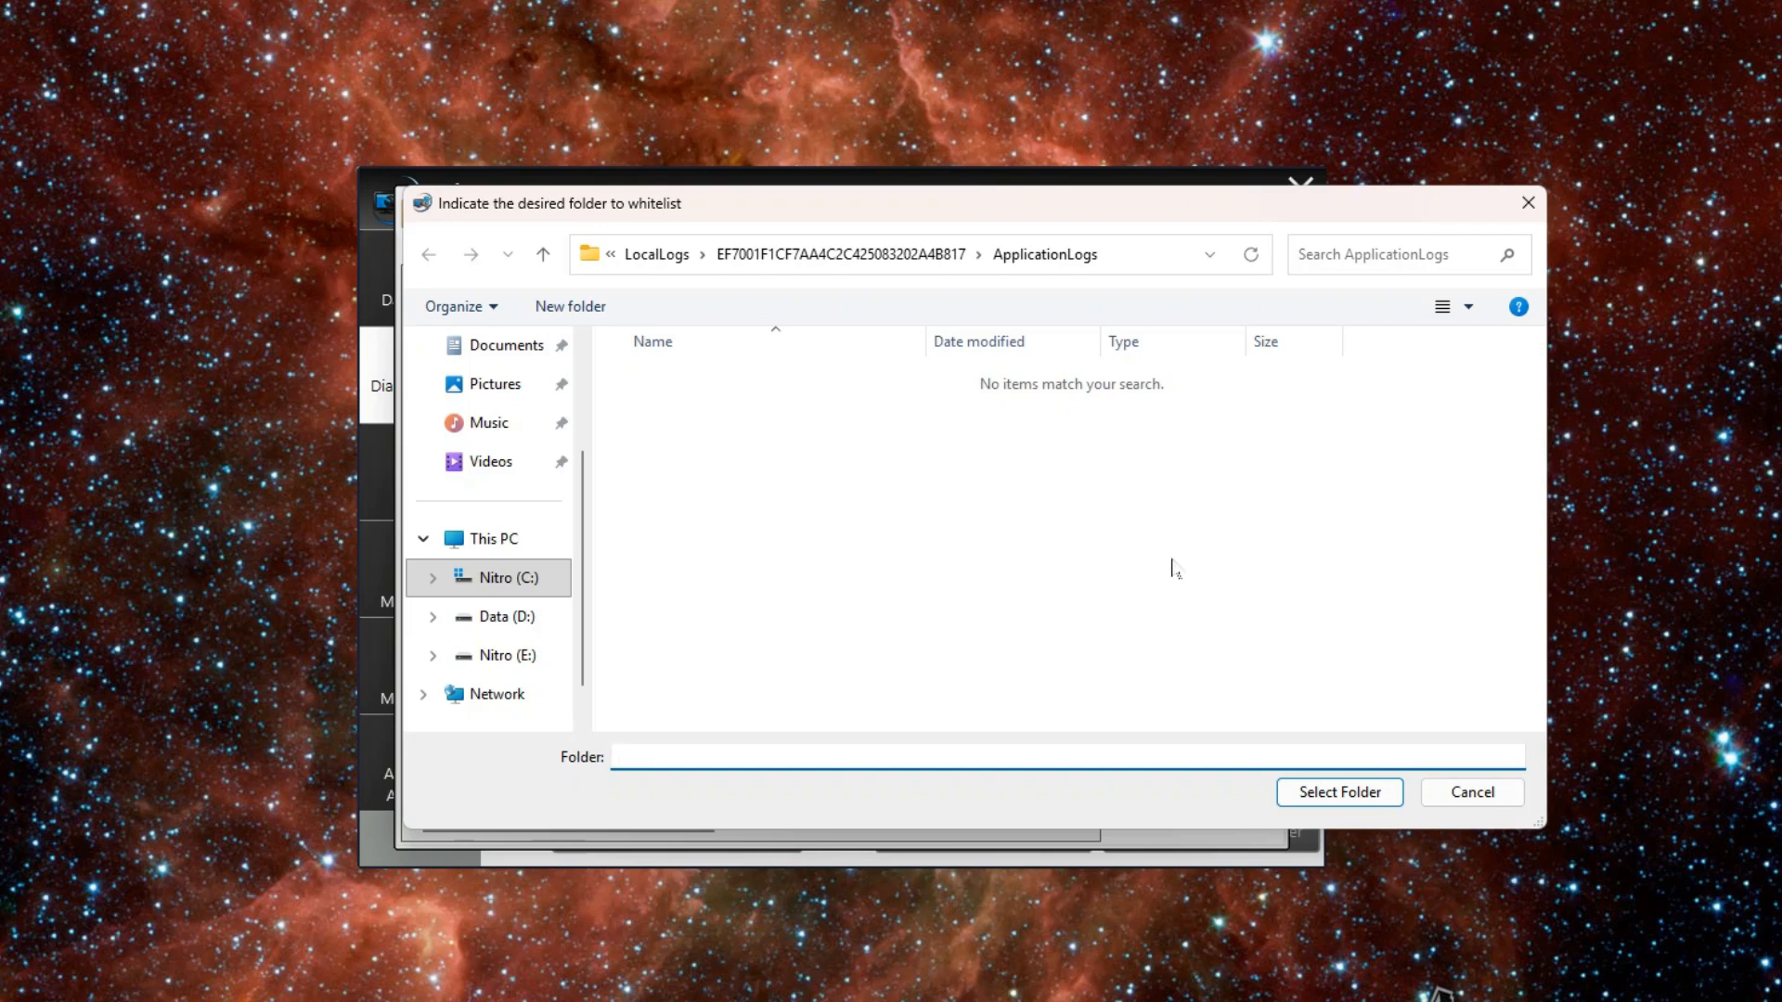
{"action": "left_click", "coordinate": [1325, 795]}
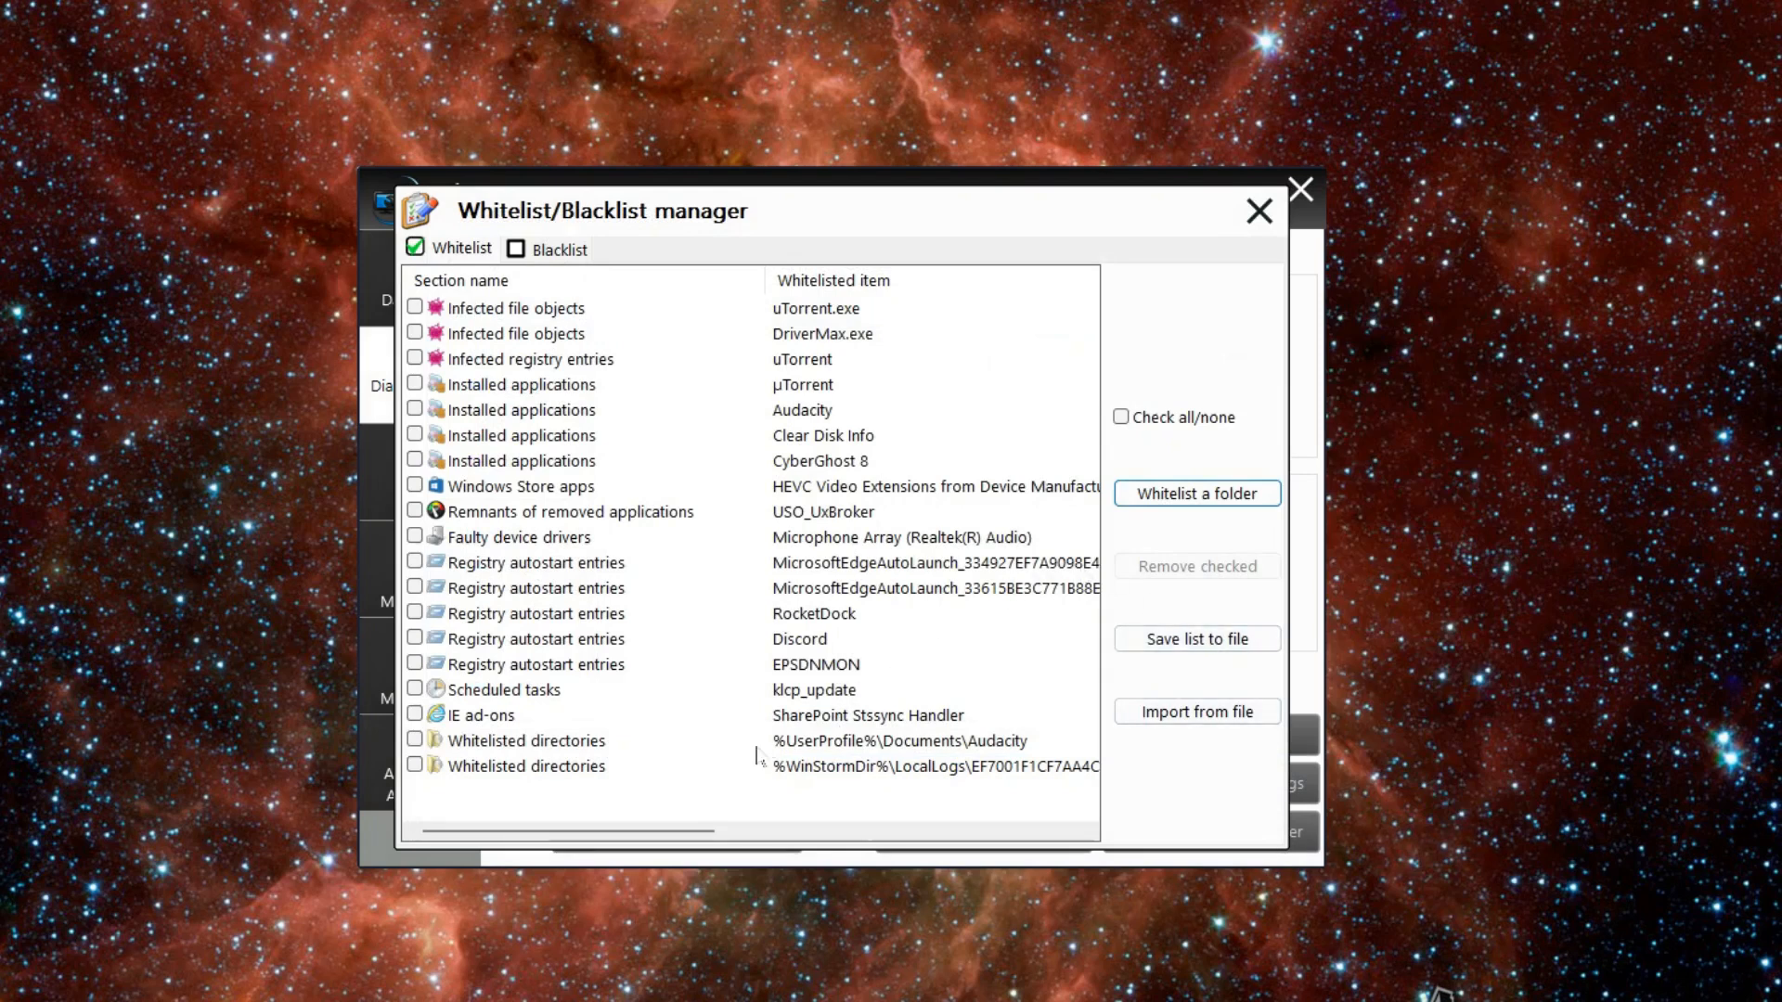
{"action": "left_click", "coordinate": [935, 778]}
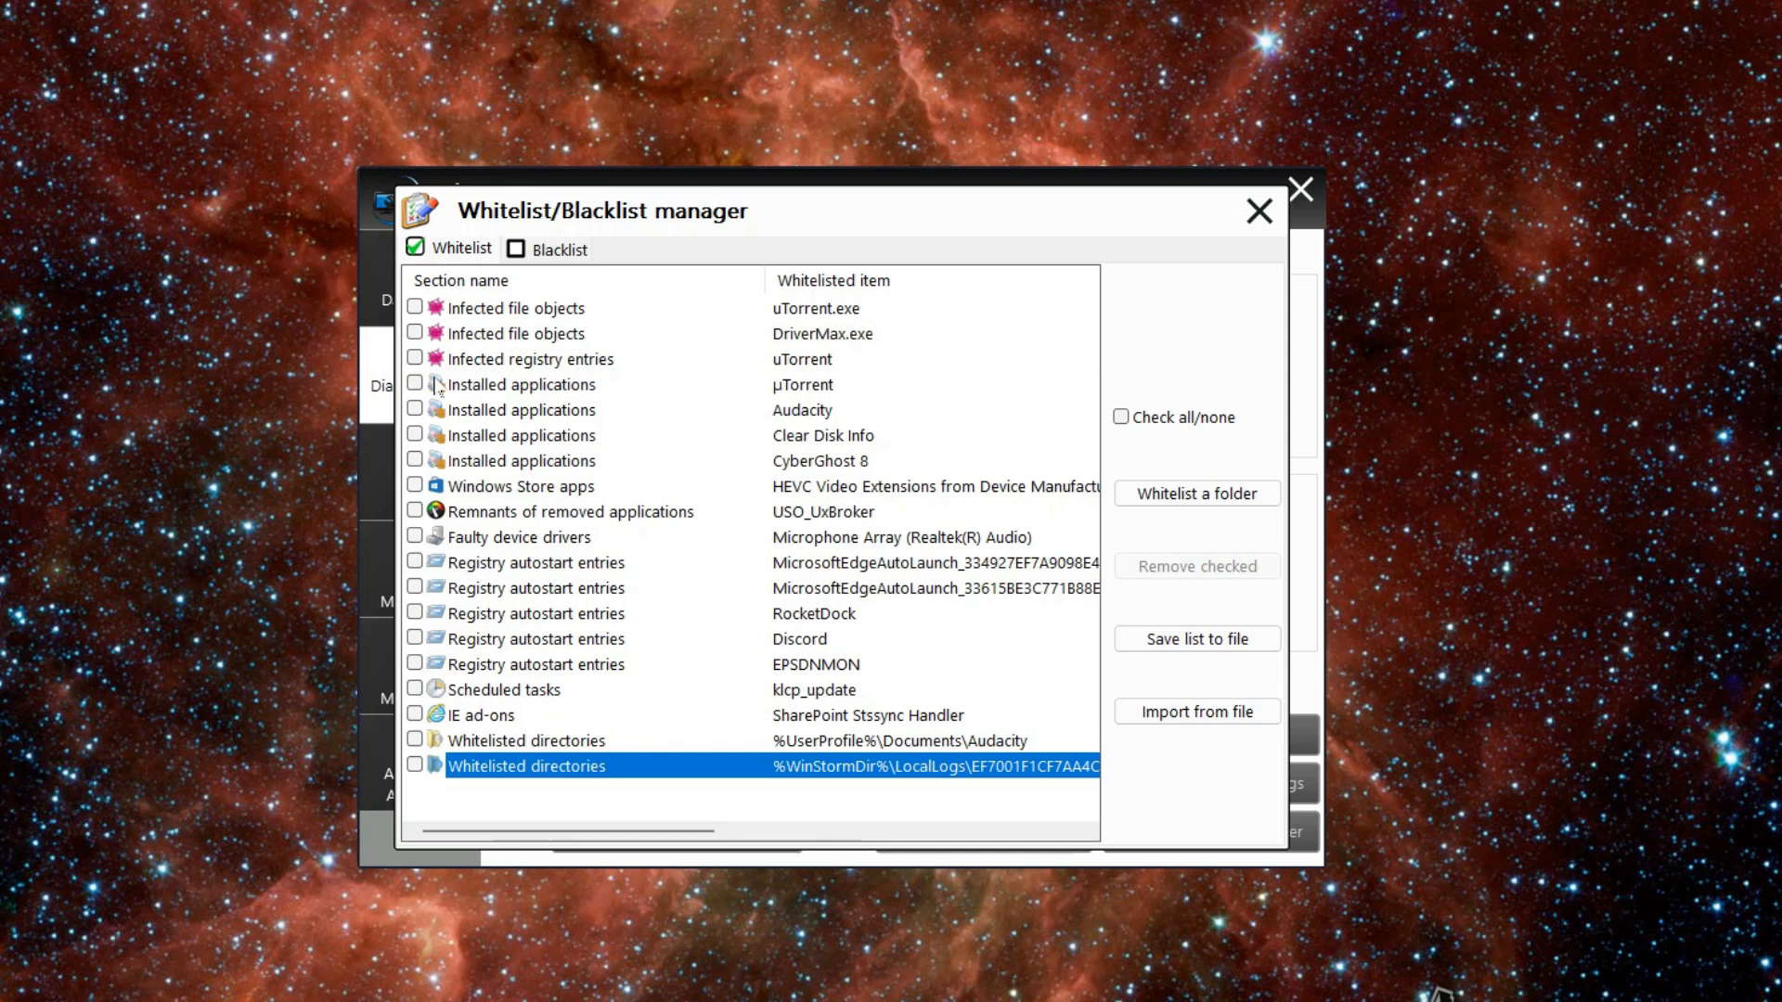
Step: Tick only the CyberGhost 8 and Windows Store apps whitelist entries
{"action": "left_click", "coordinate": [1154, 427]}
{"action": "left_click", "coordinate": [1156, 427]}
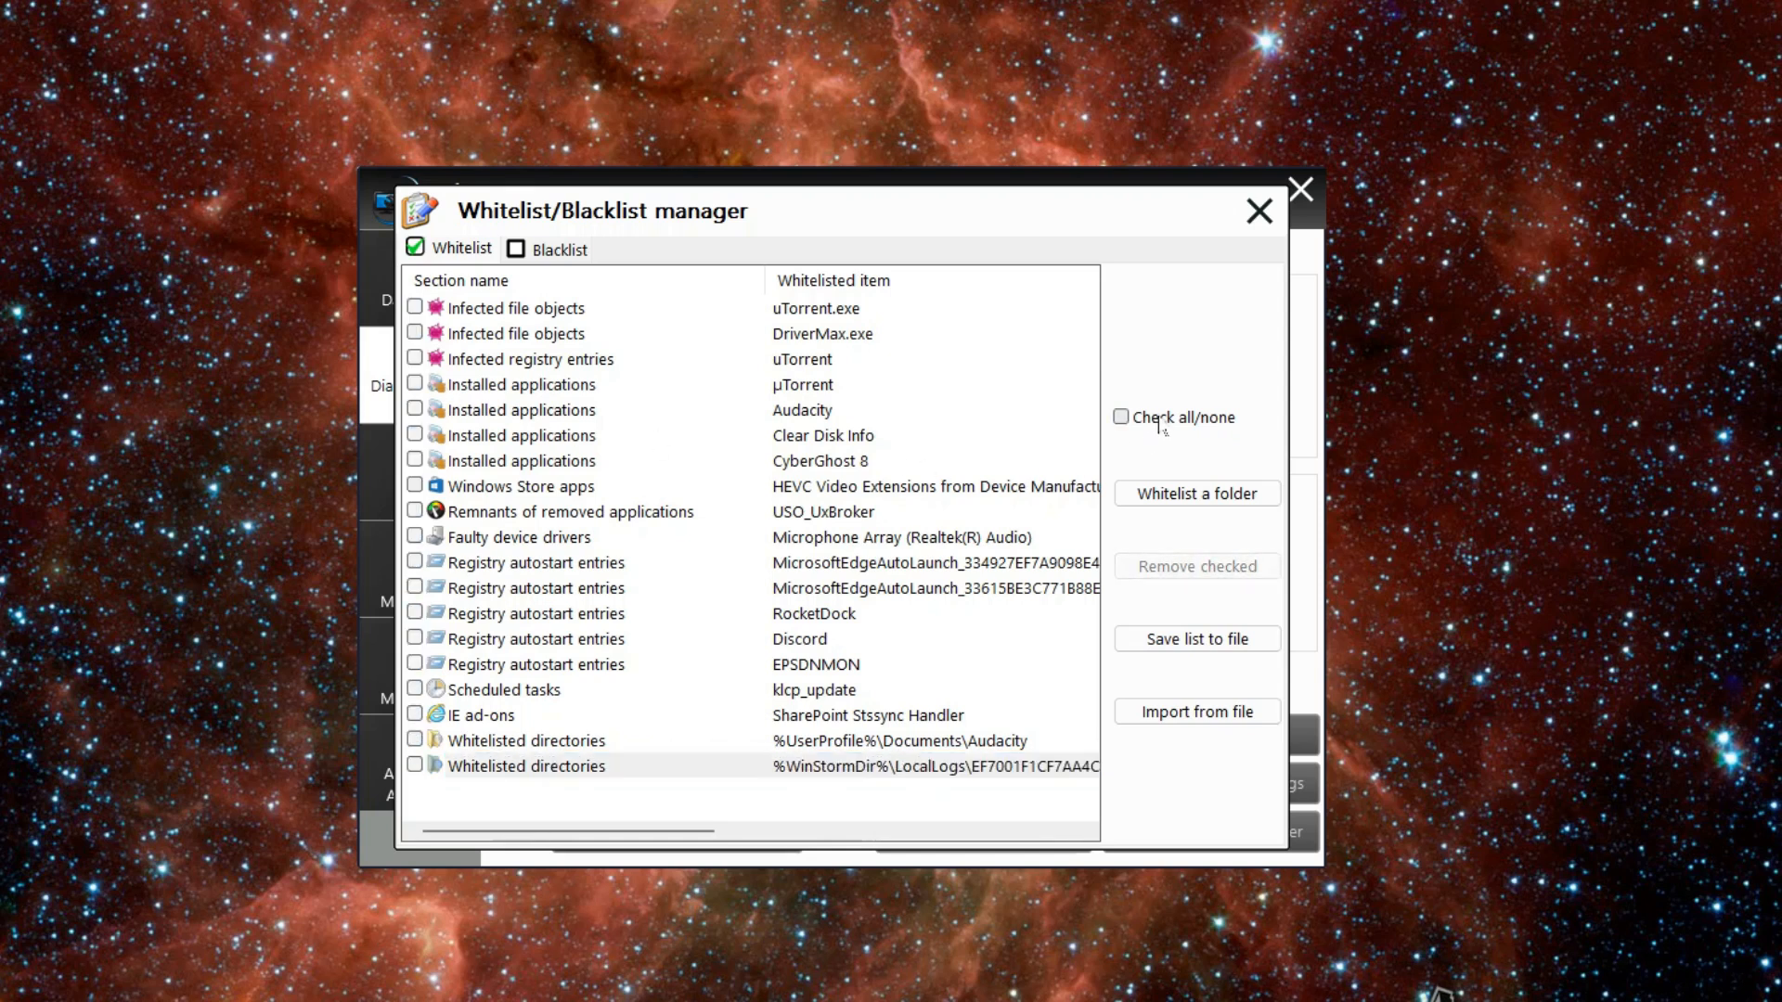
{"action": "left_click", "coordinate": [415, 459]}
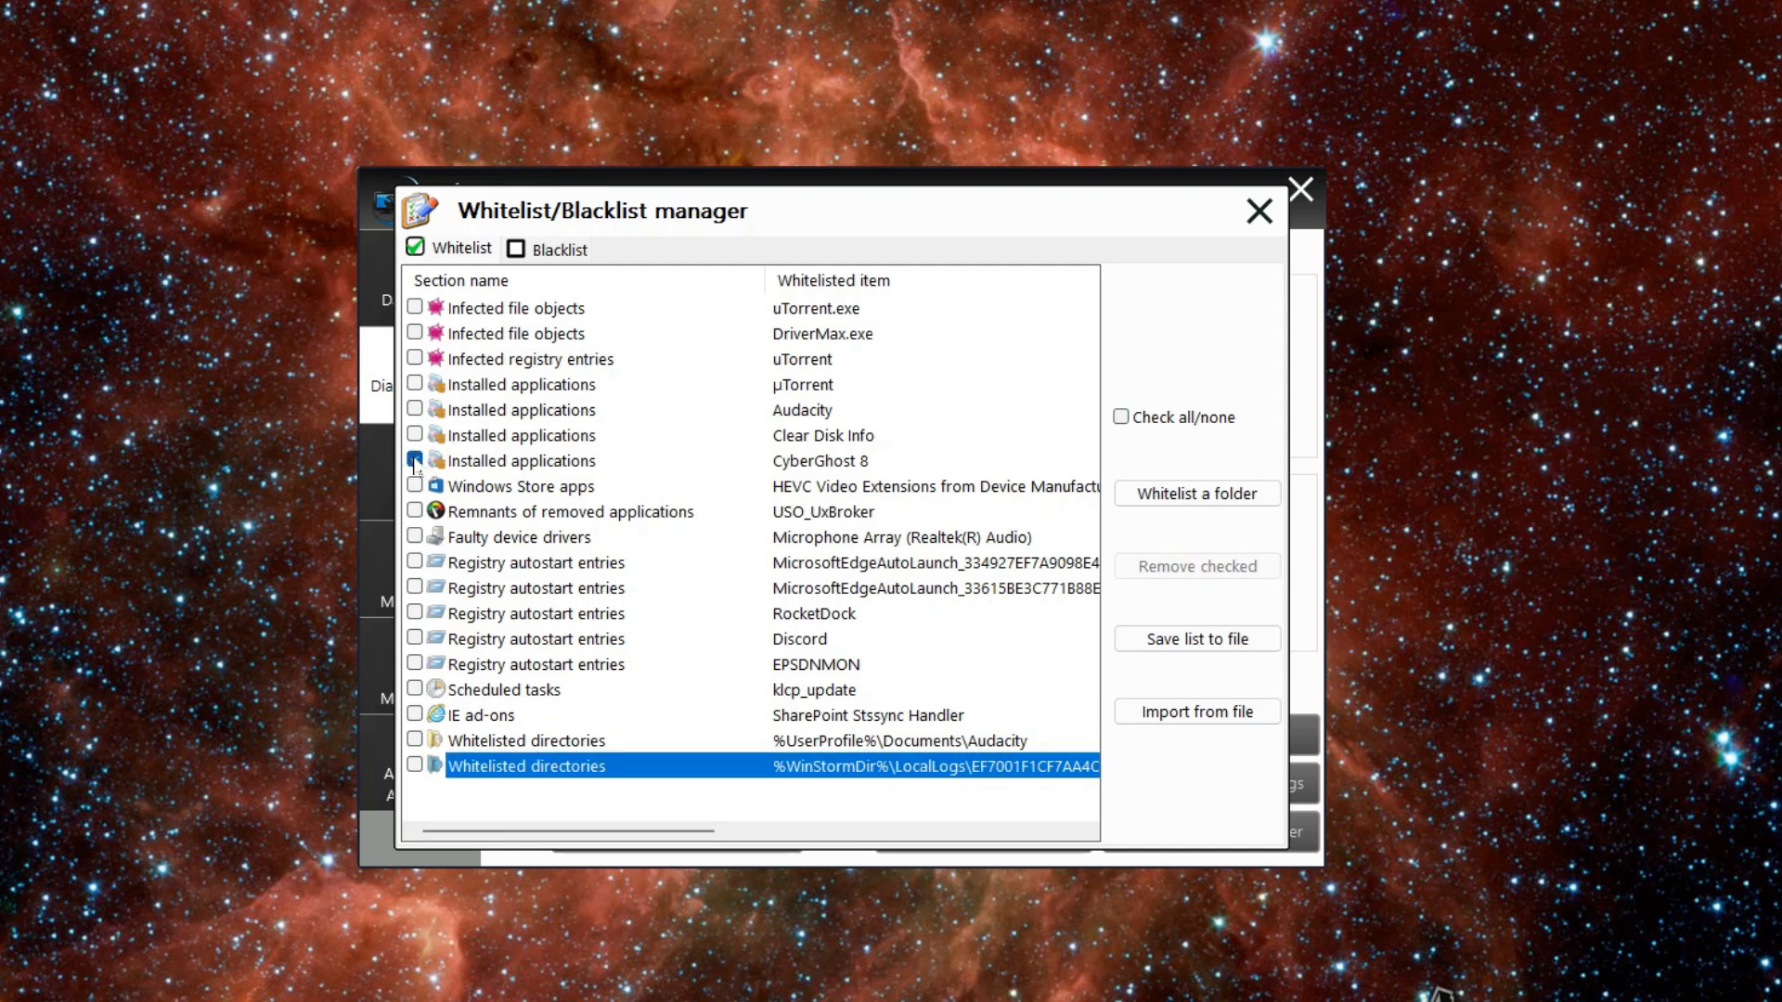
{"action": "left_click", "coordinate": [414, 484]}
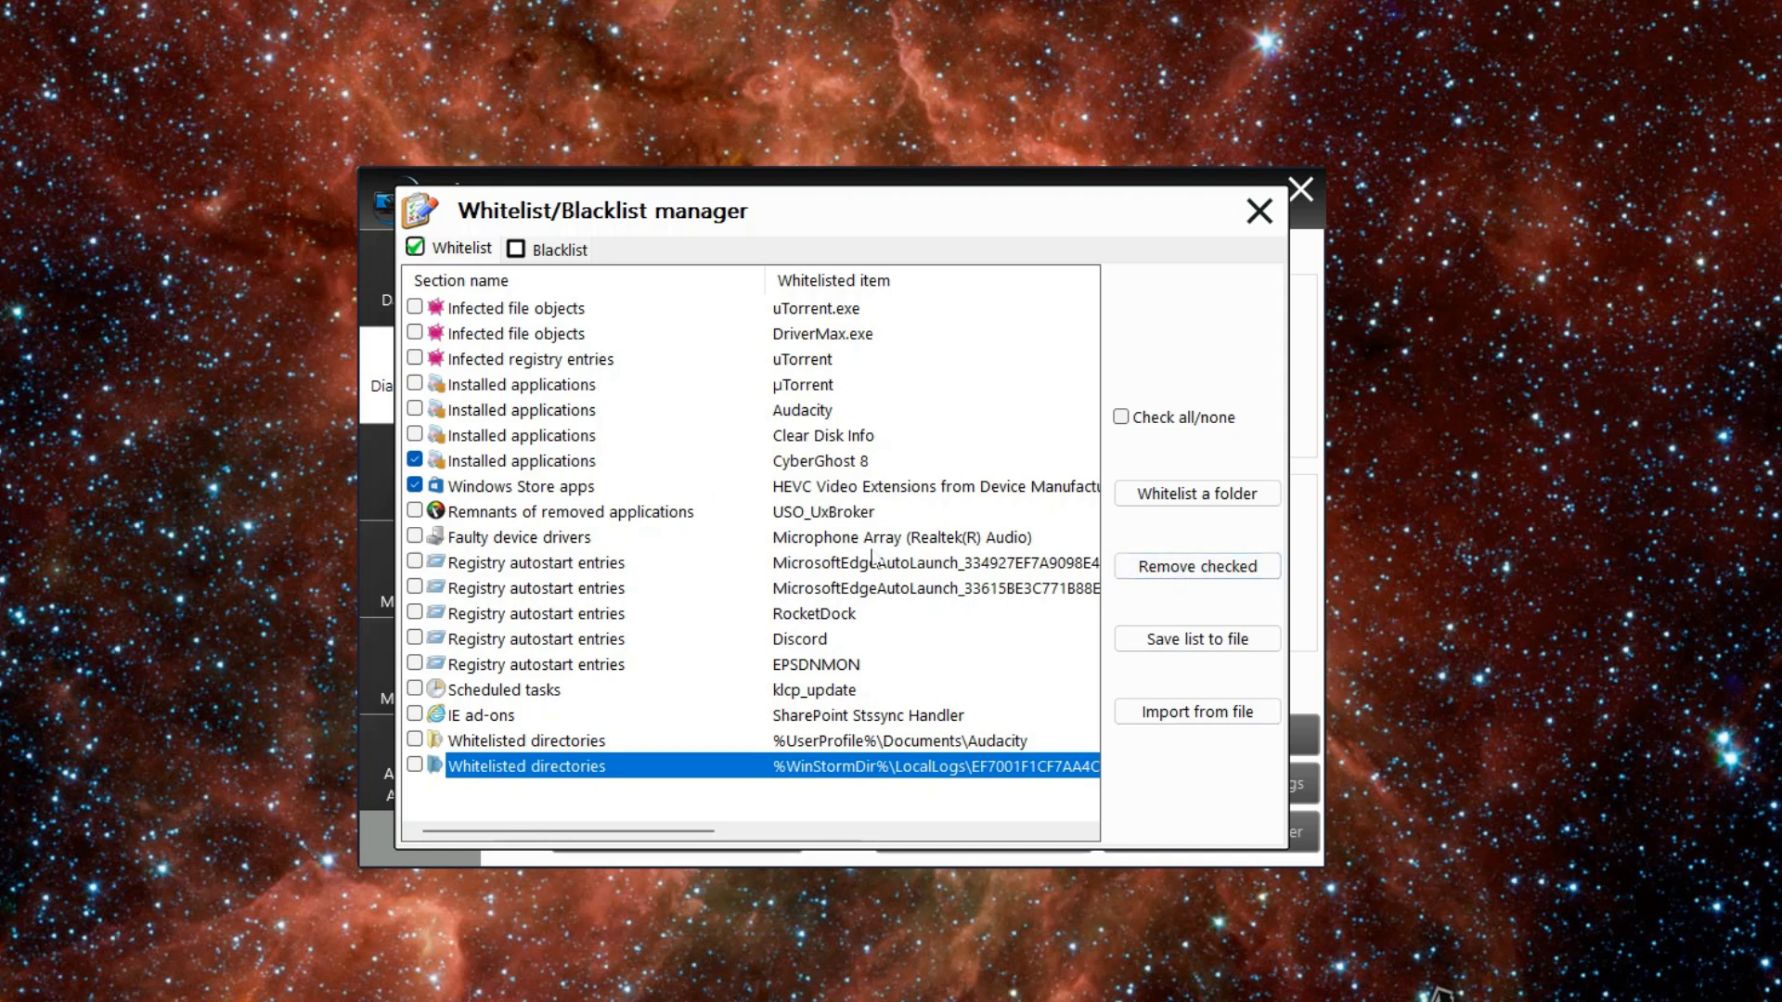
Step: Cancel both the whitelist export and import prompts, then close the manager
{"action": "left_click", "coordinate": [1209, 647]}
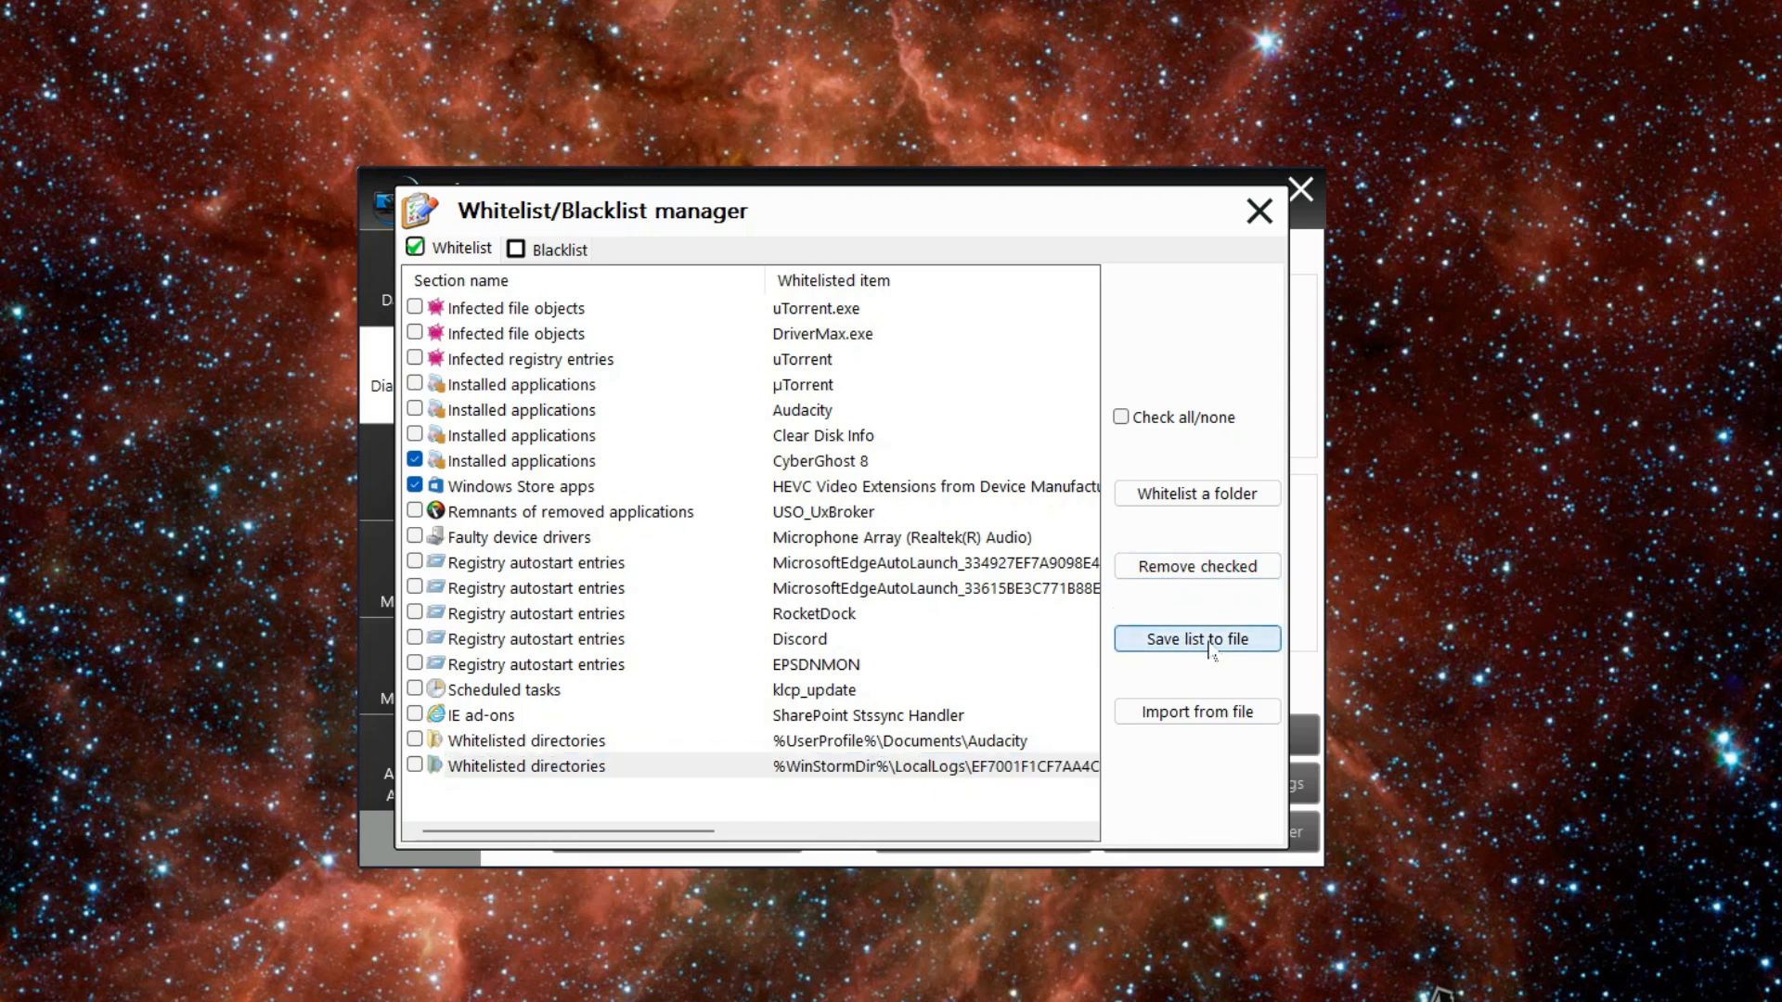
{"action": "left_click", "coordinate": [1209, 646]}
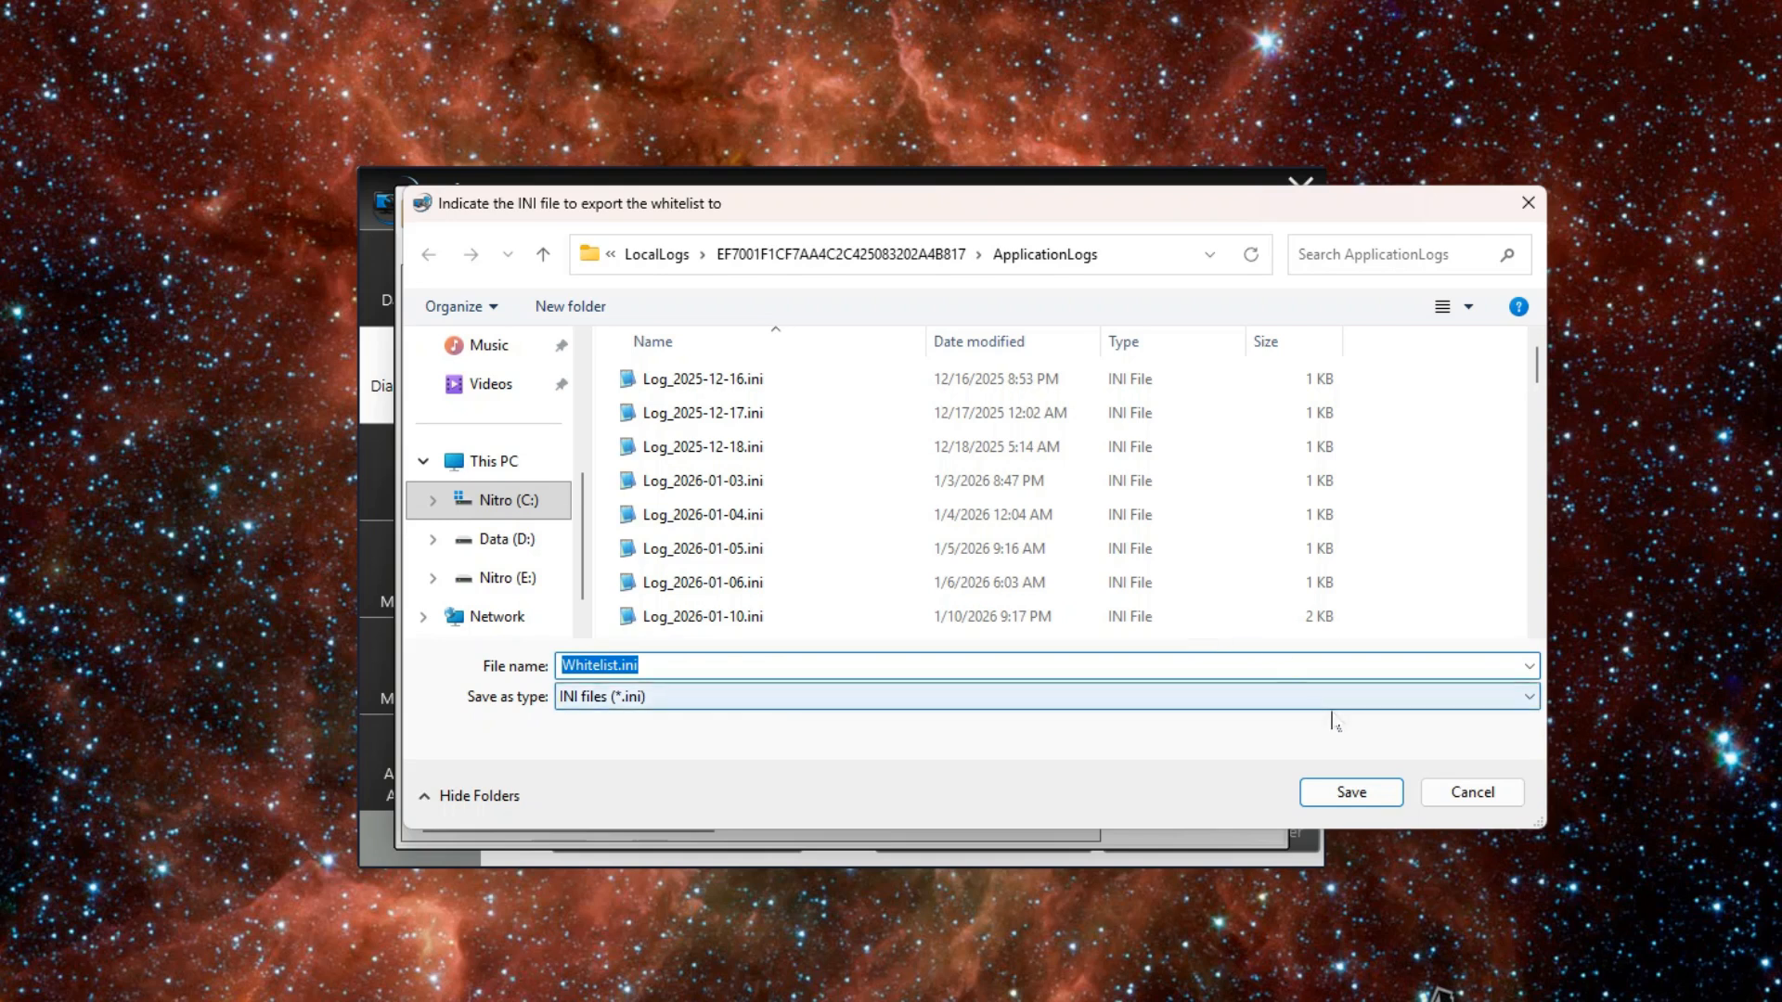
{"action": "left_click", "coordinate": [1475, 790]}
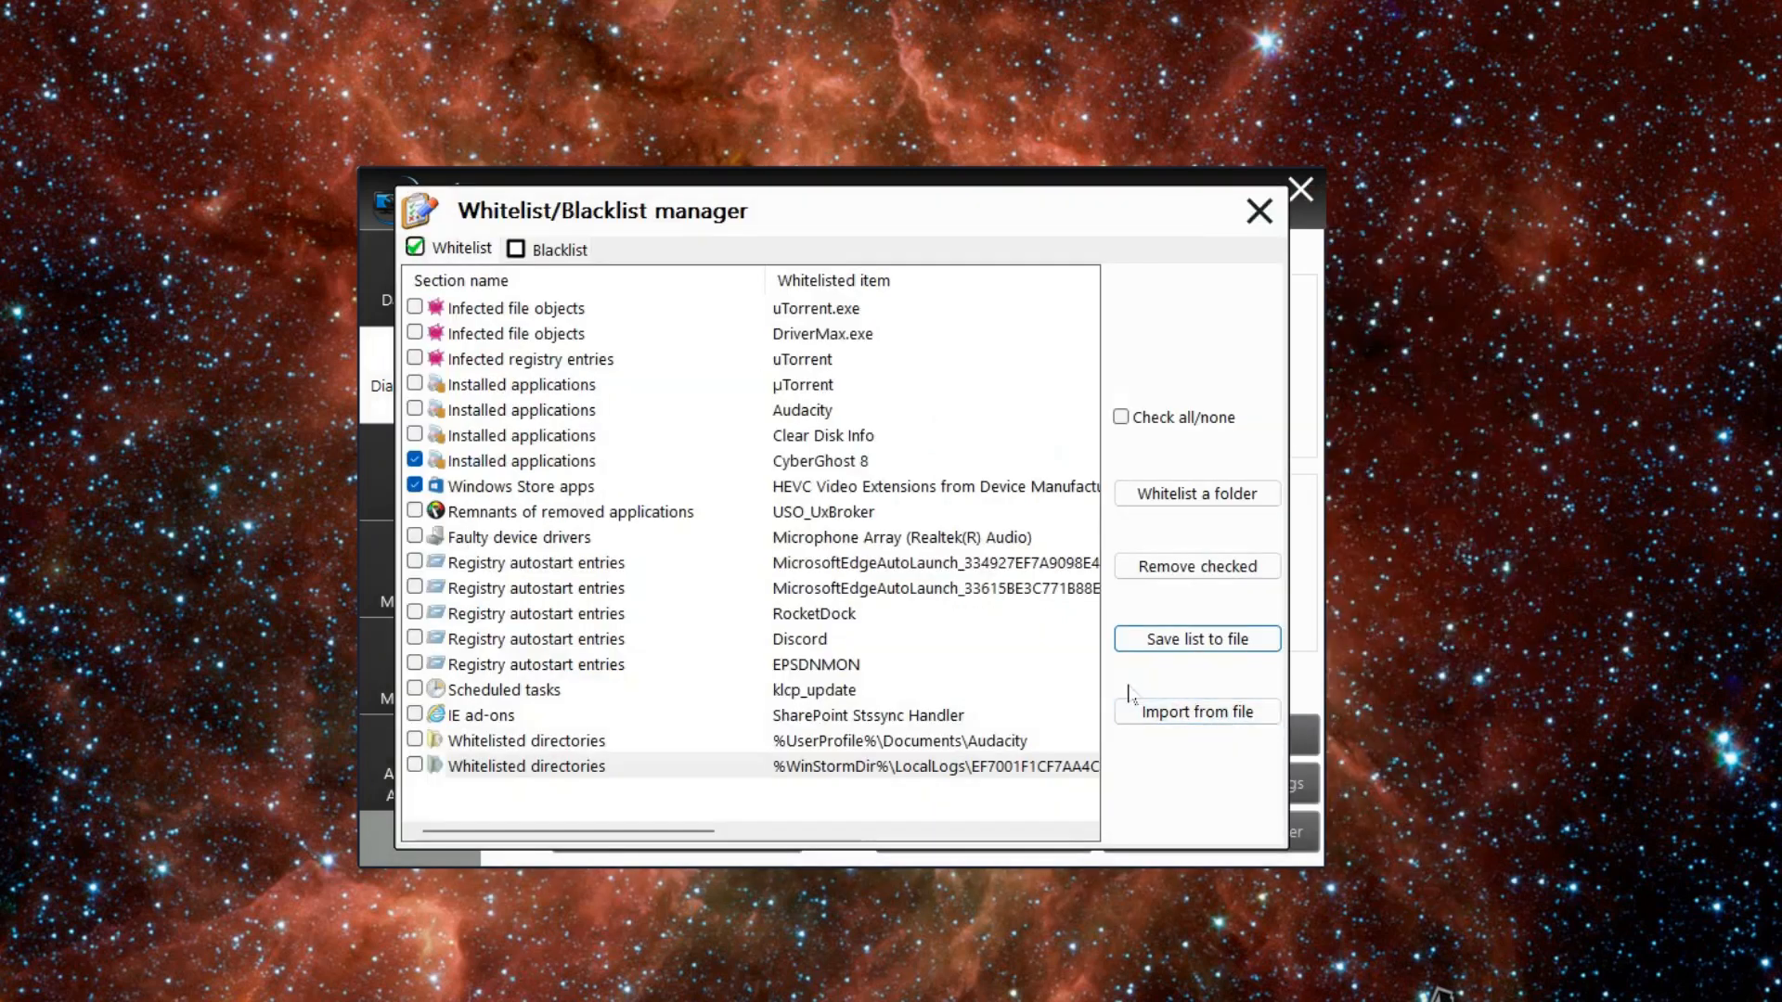
{"action": "left_click", "coordinate": [1189, 717]}
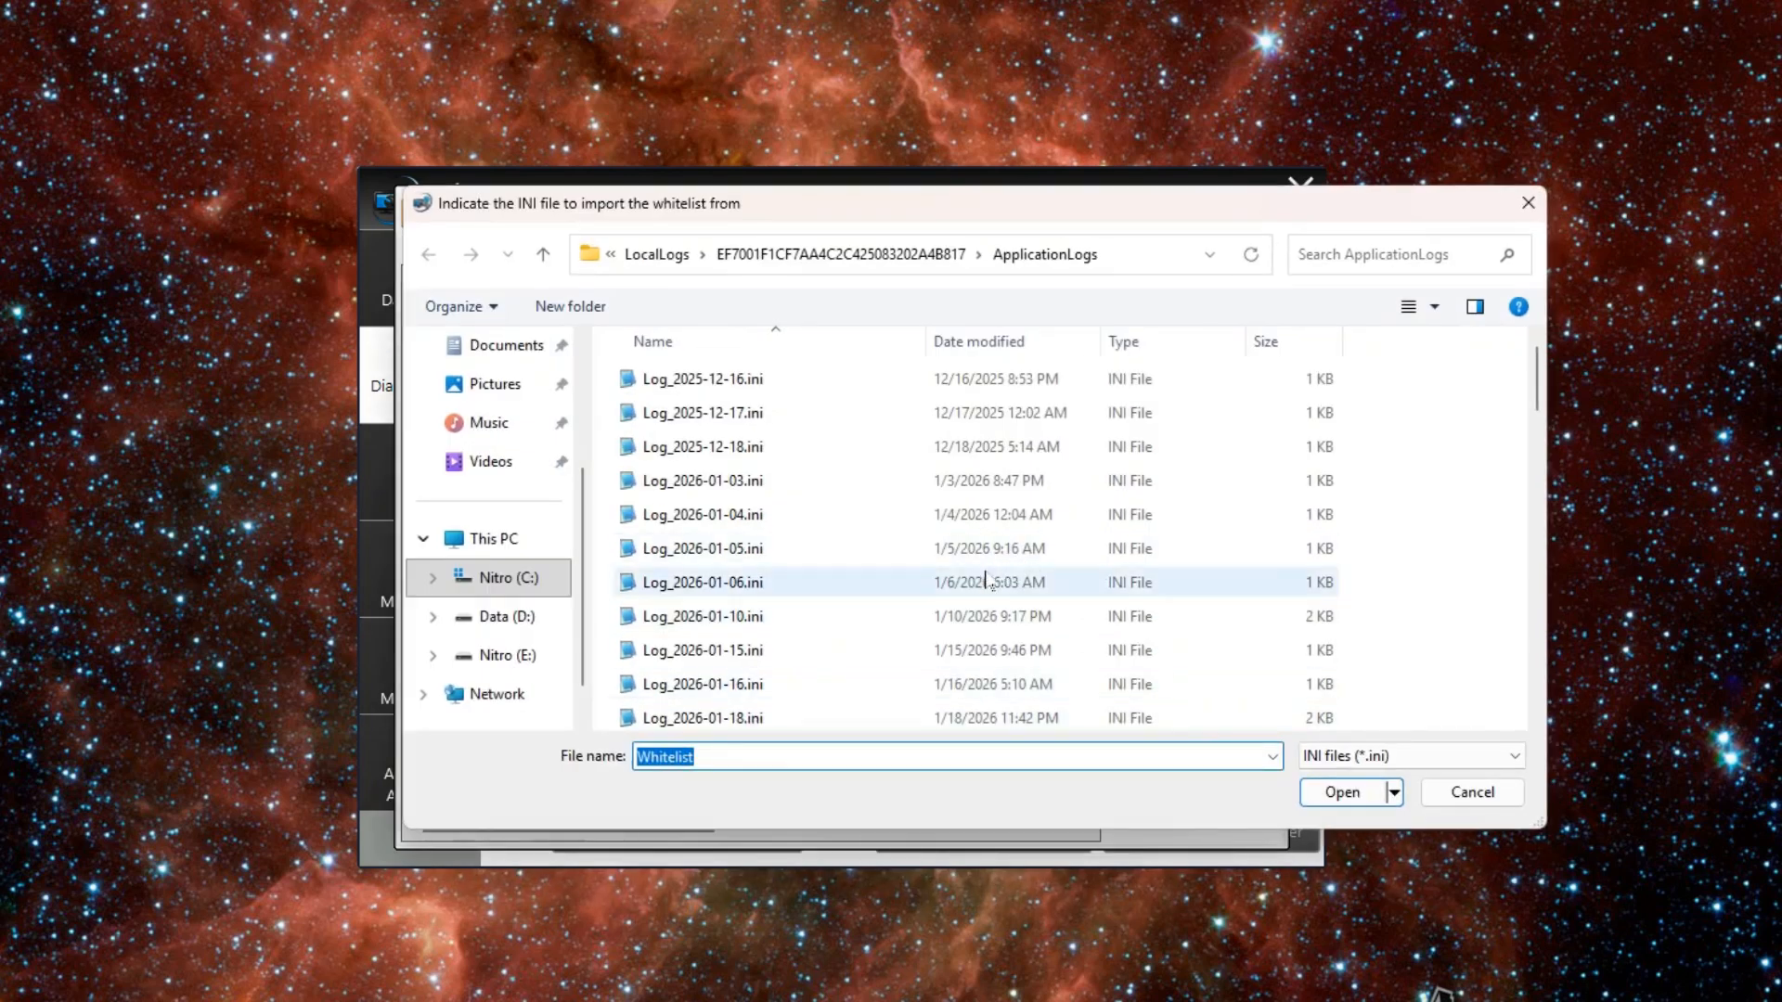
{"action": "left_click", "coordinate": [1529, 202]}
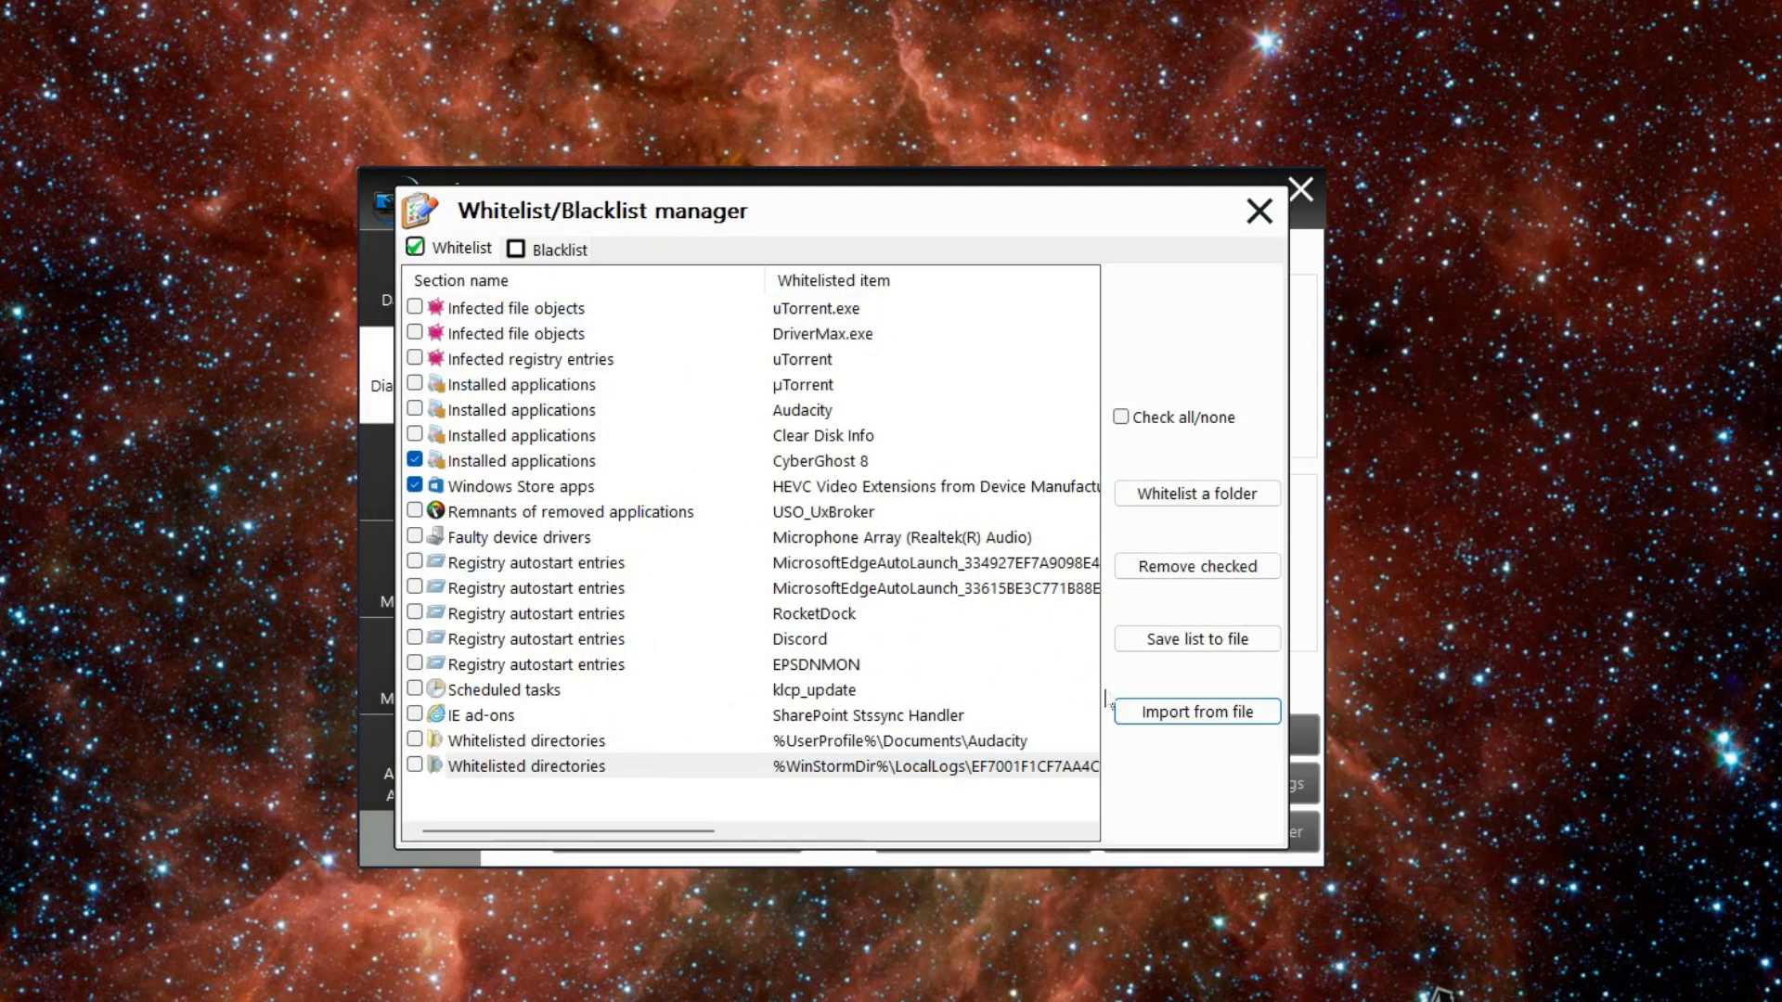
{"action": "left_click", "coordinate": [1259, 212]}
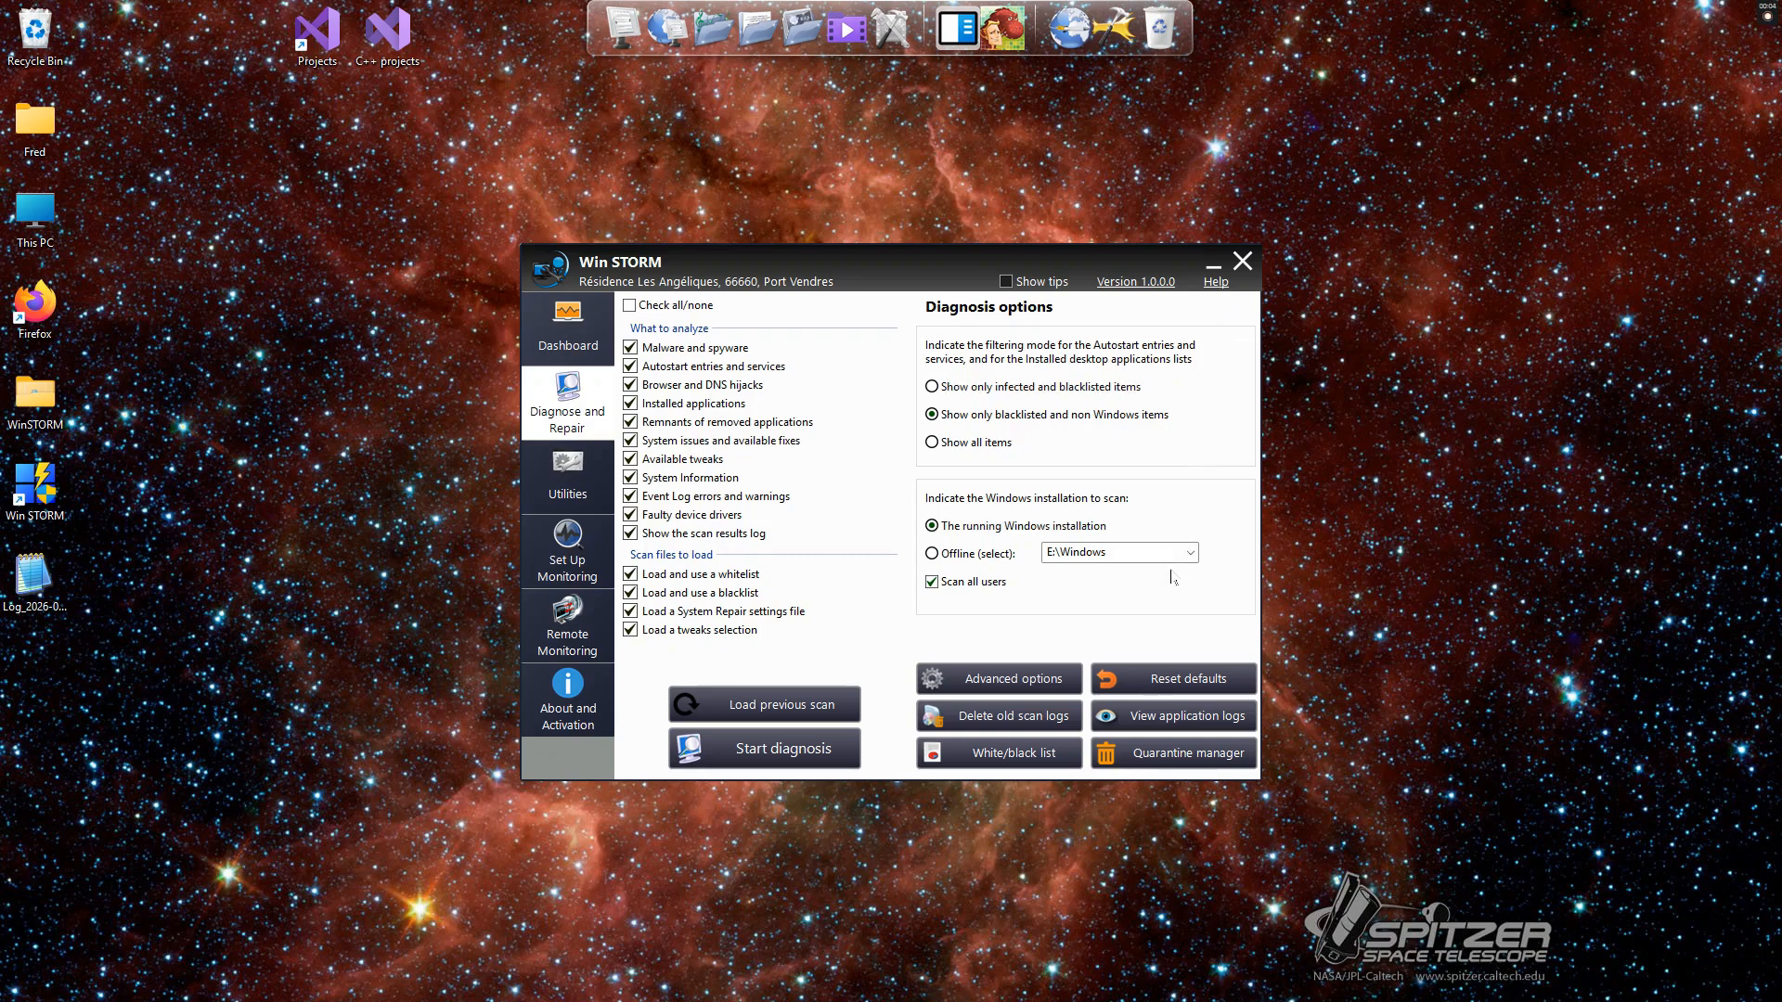
Step: In Quarantine Manager, restore the third autostart entry and the SUPERAntiSpyware orphan path
{"action": "left_click", "coordinate": [1180, 760]}
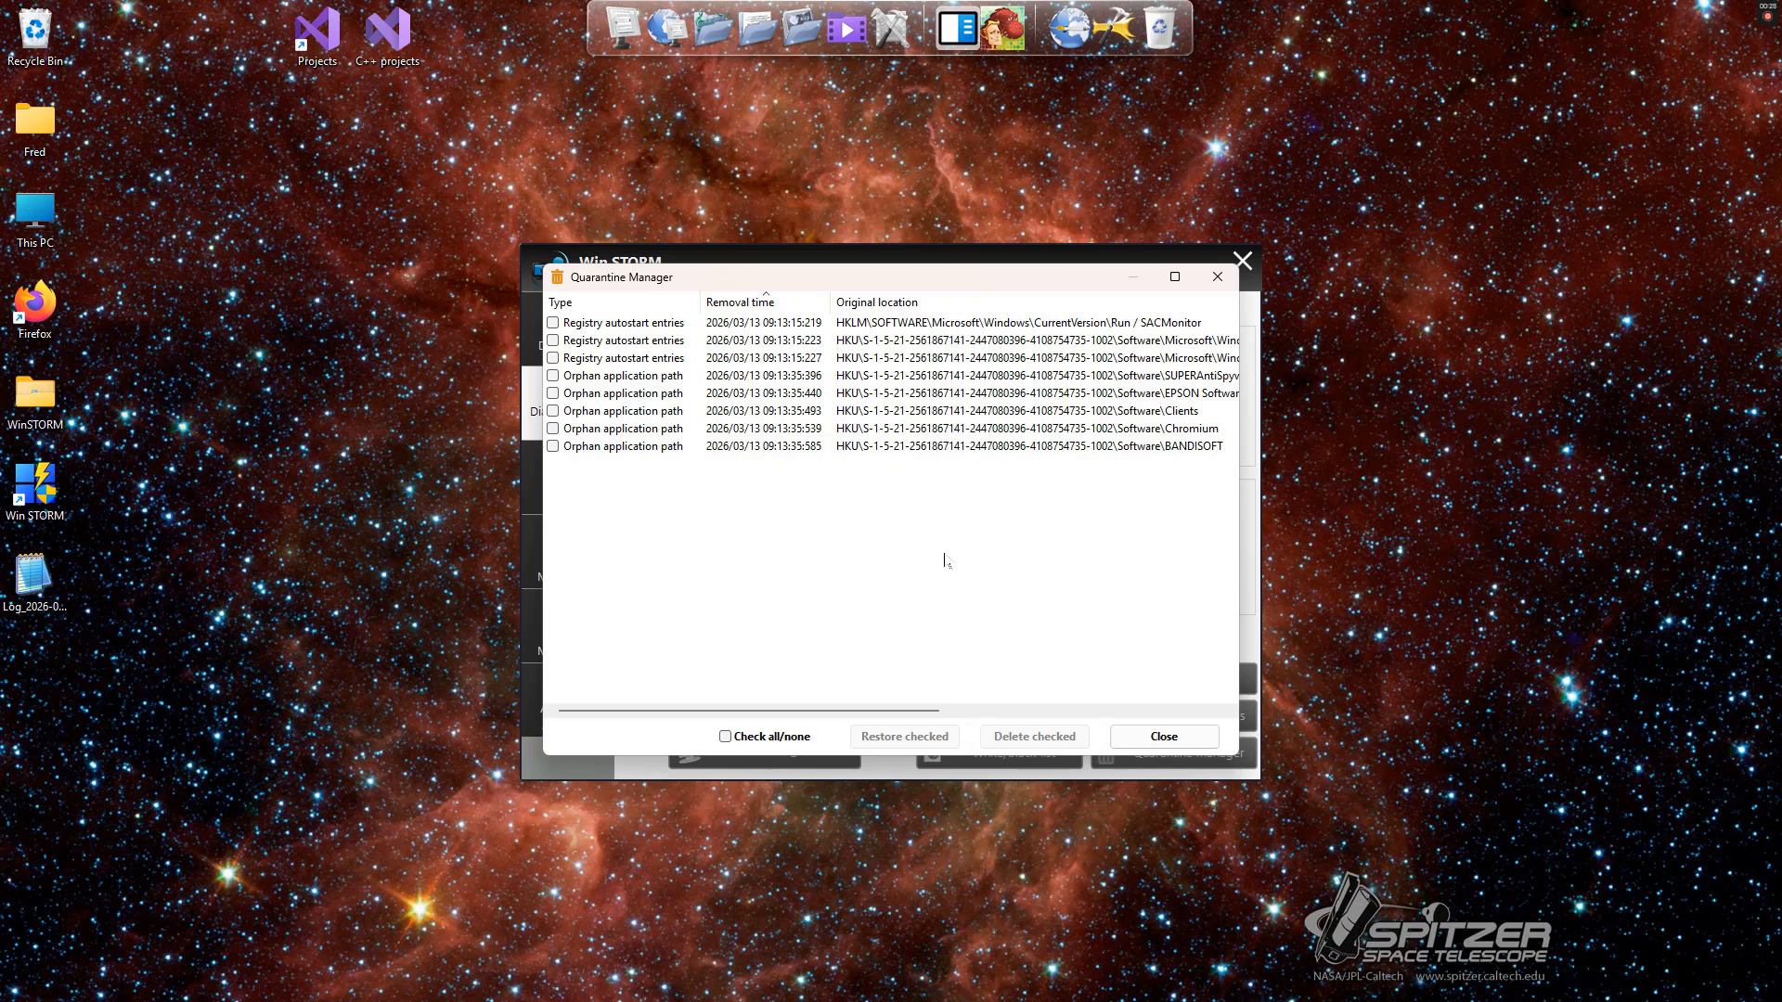
{"action": "left_click", "coordinate": [553, 324]}
{"action": "left_click", "coordinate": [553, 341]}
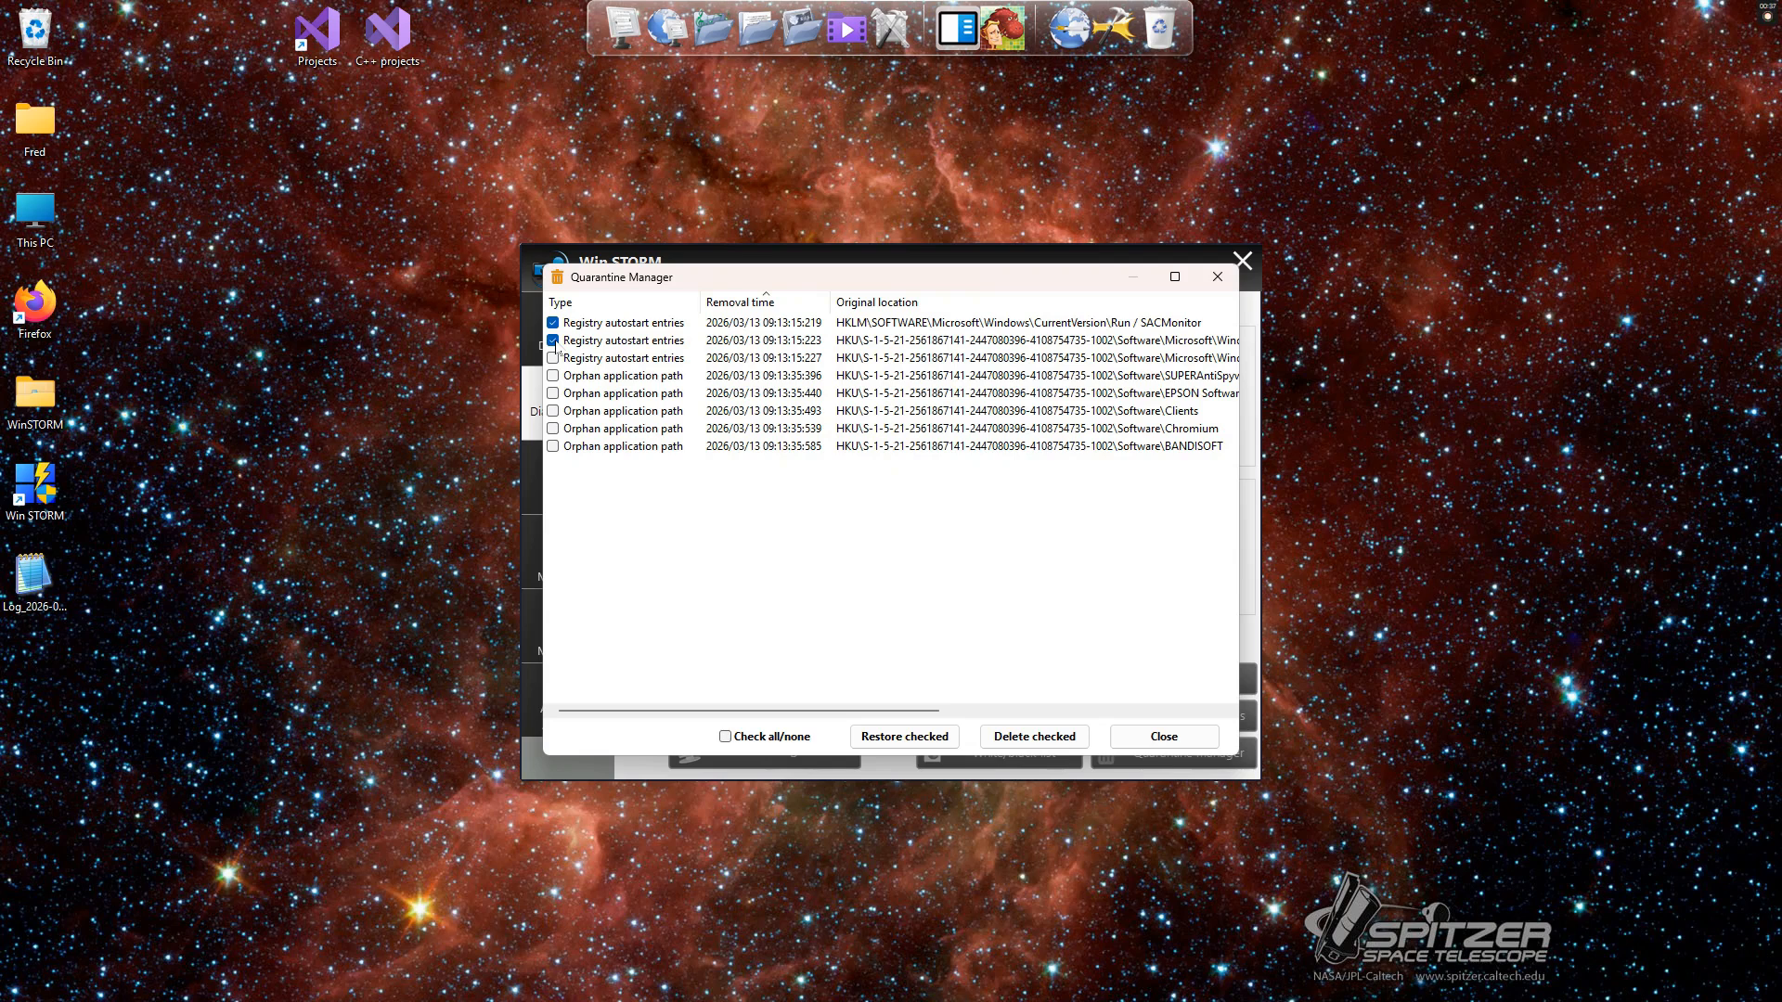
{"action": "left_click", "coordinate": [756, 739]}
{"action": "left_click", "coordinate": [757, 740]}
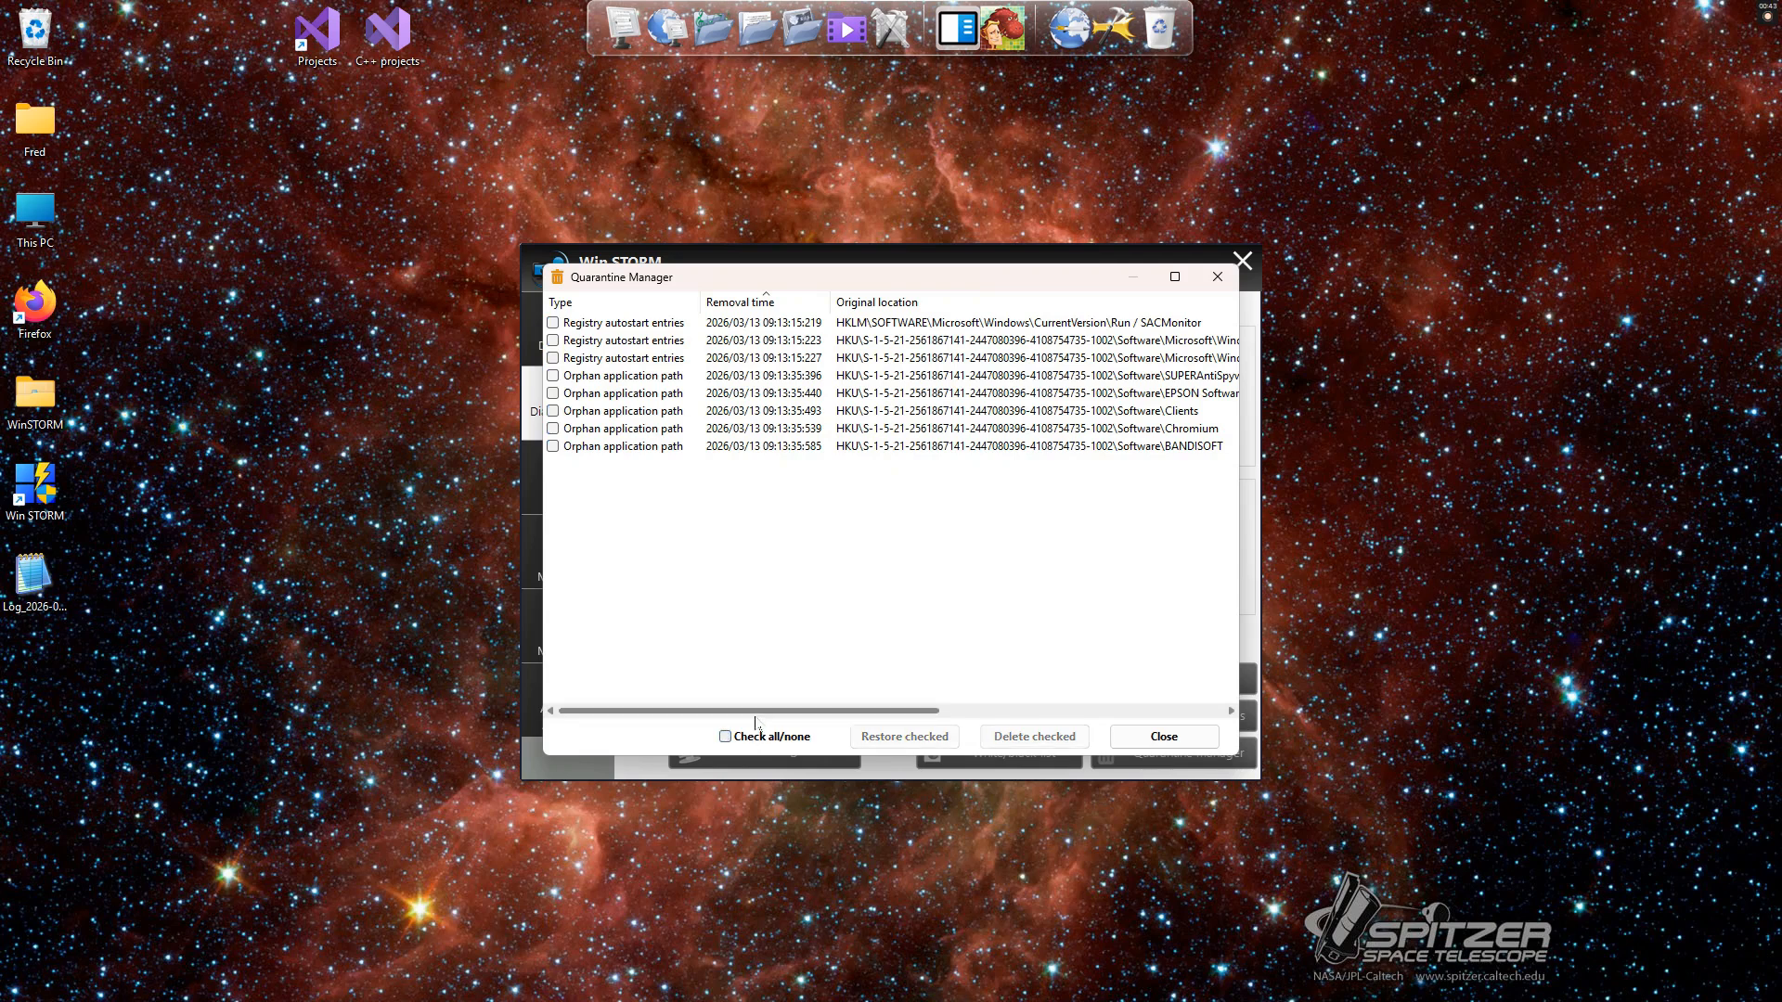
{"action": "left_click", "coordinate": [553, 358]}
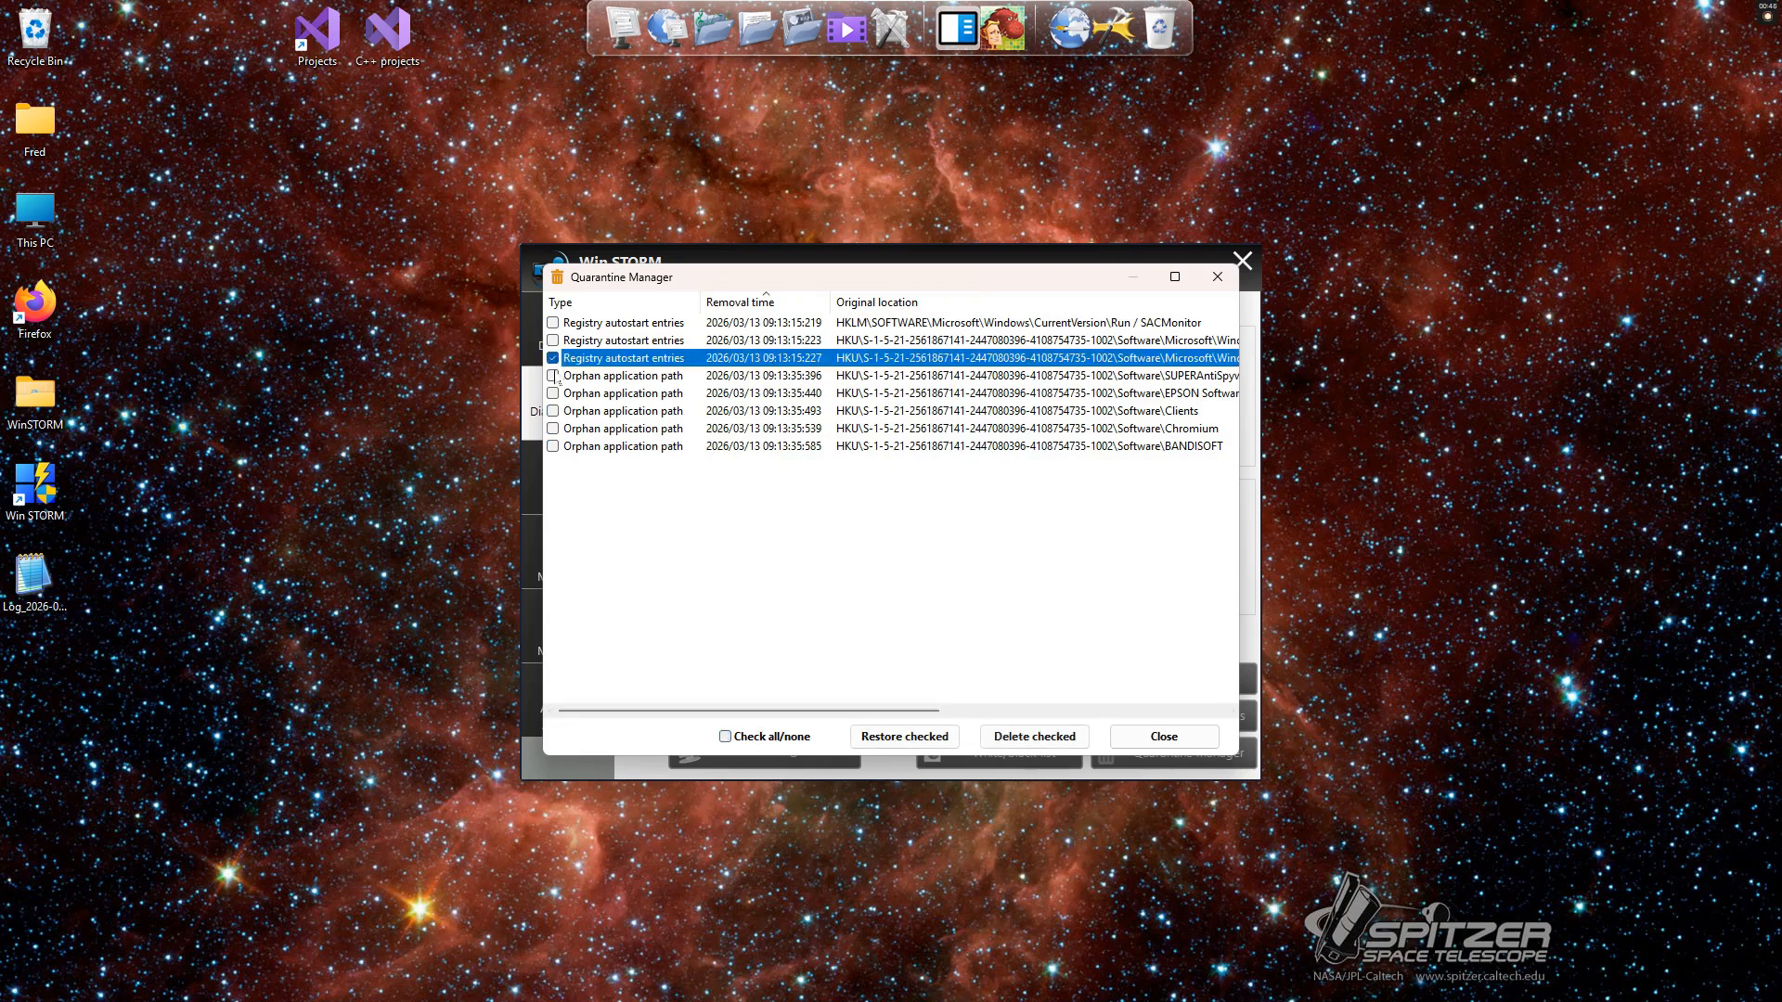
{"action": "left_click", "coordinate": [553, 376]}
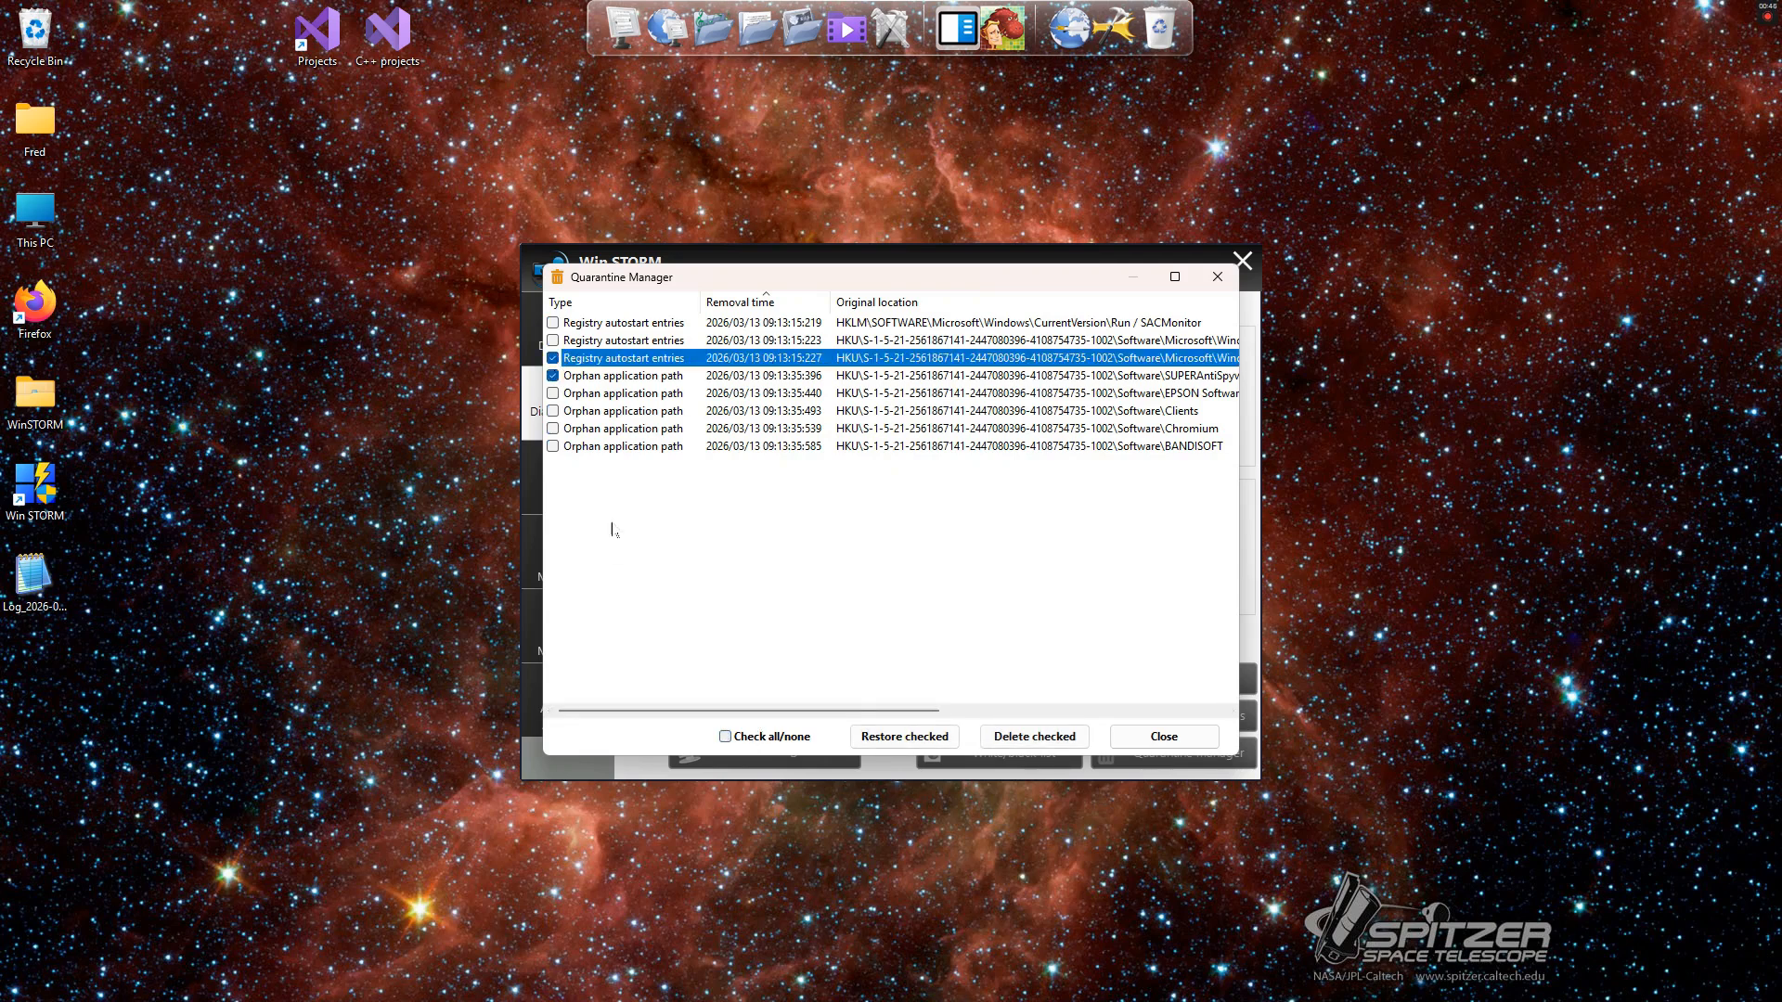
{"action": "left_click", "coordinate": [900, 739]}
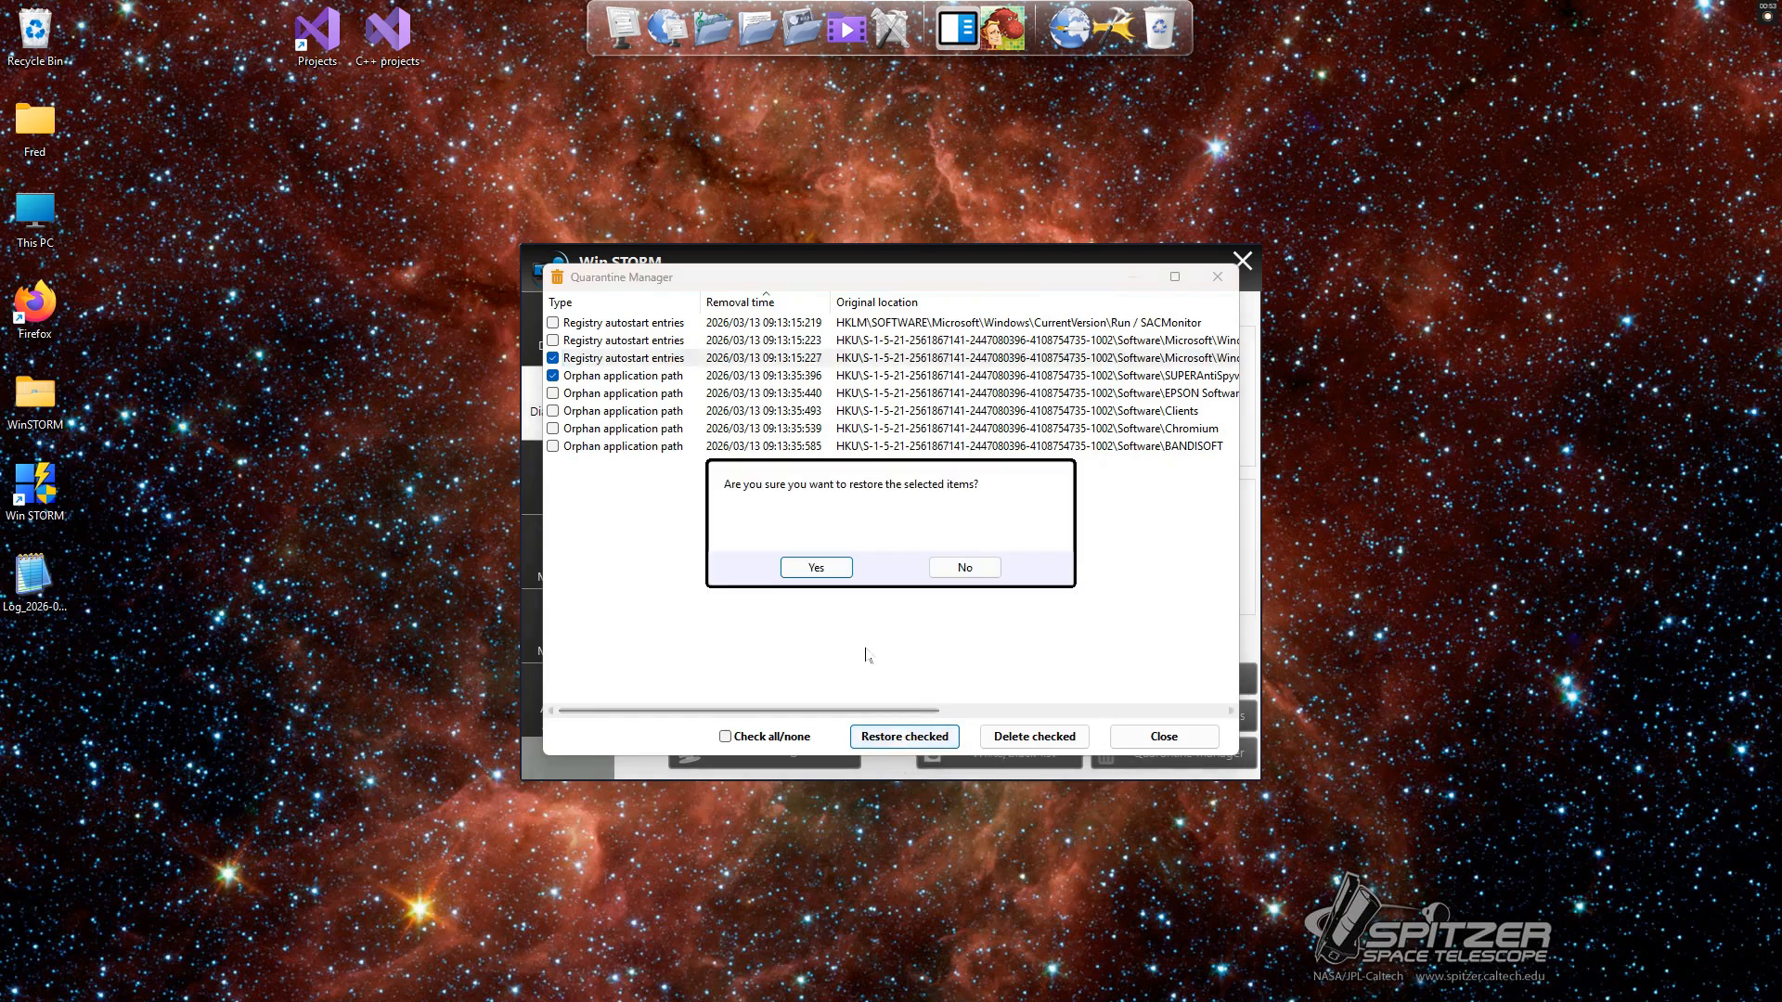
{"action": "left_click", "coordinate": [815, 568]}
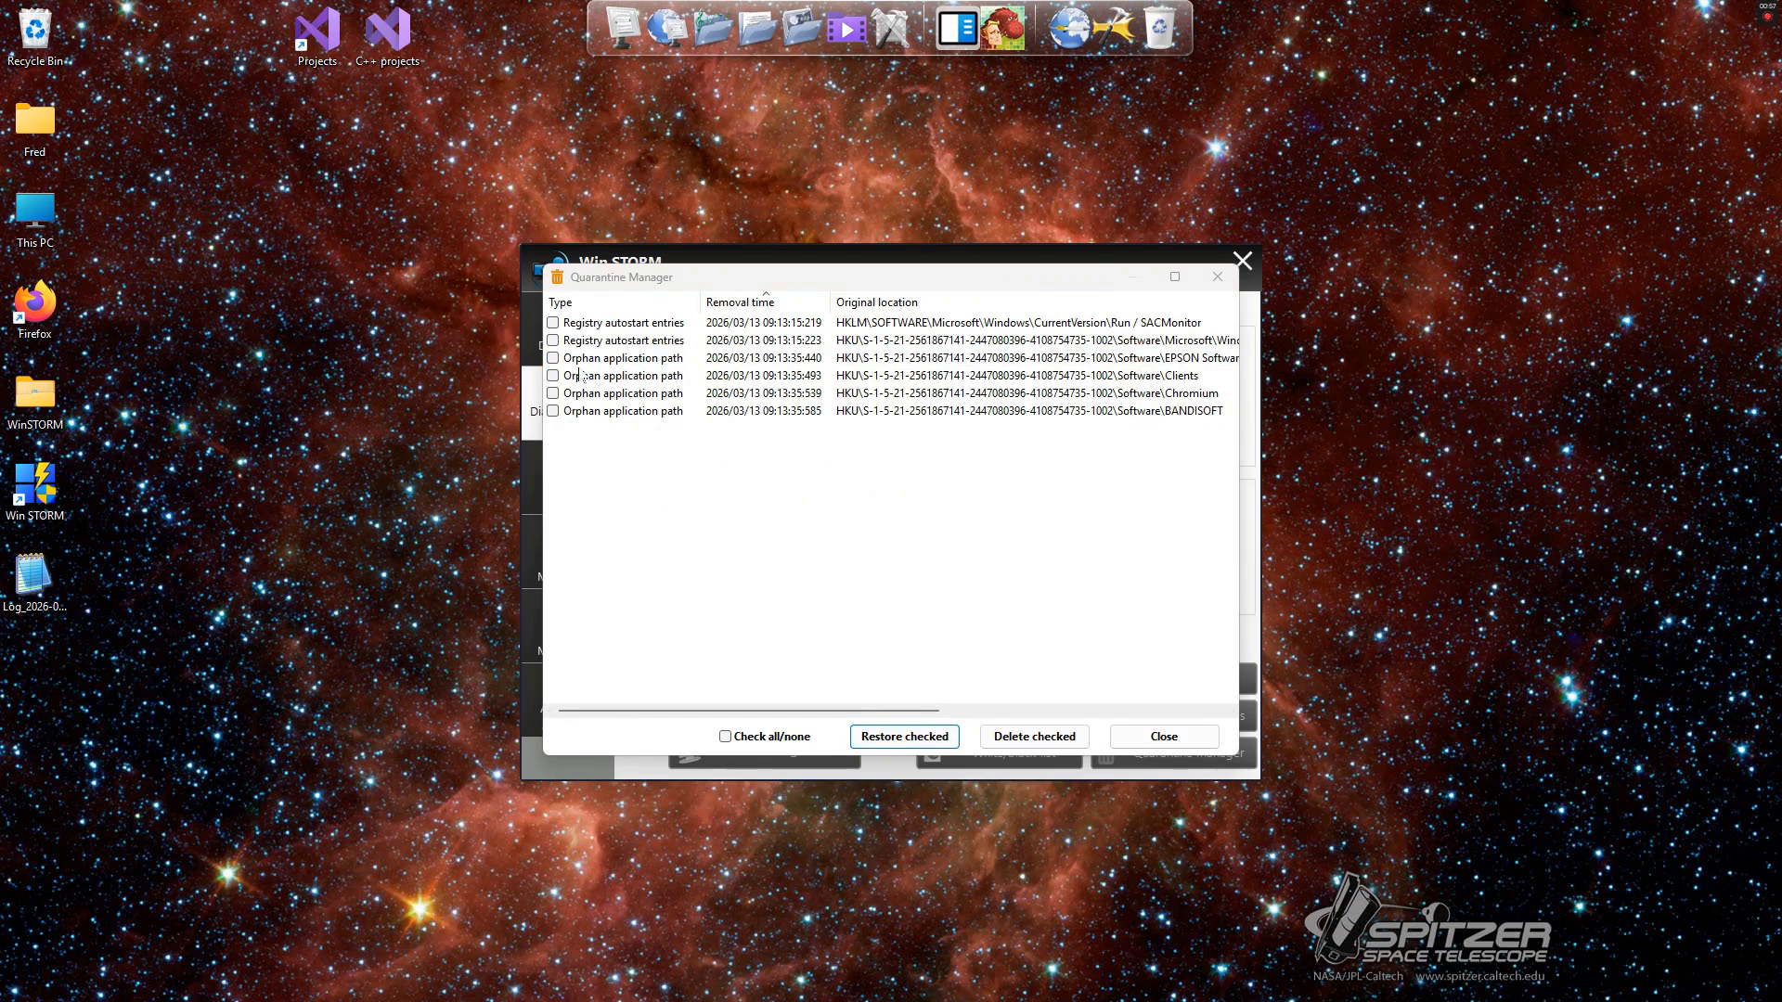
Step: Permanently delete the EPSON Software and Clients orphan paths and close the quarantine manager
{"action": "left_click", "coordinate": [553, 359]}
{"action": "left_click", "coordinate": [553, 375]}
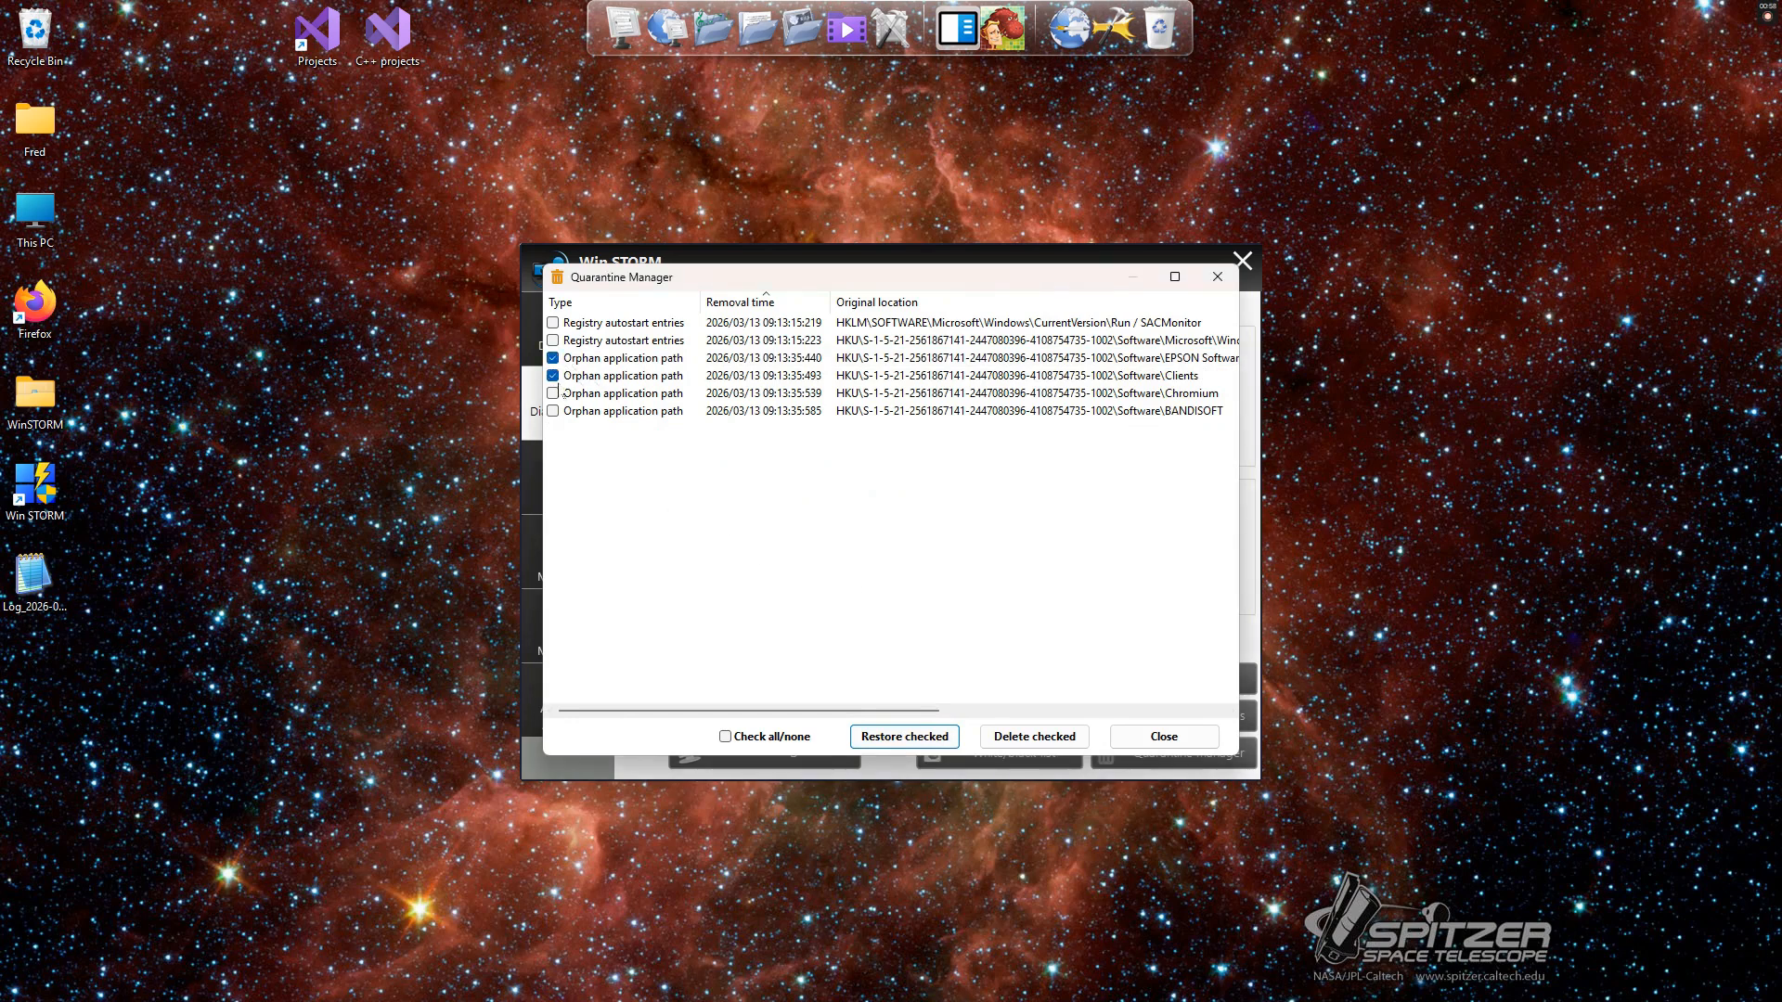
{"action": "left_click", "coordinate": [1027, 737]}
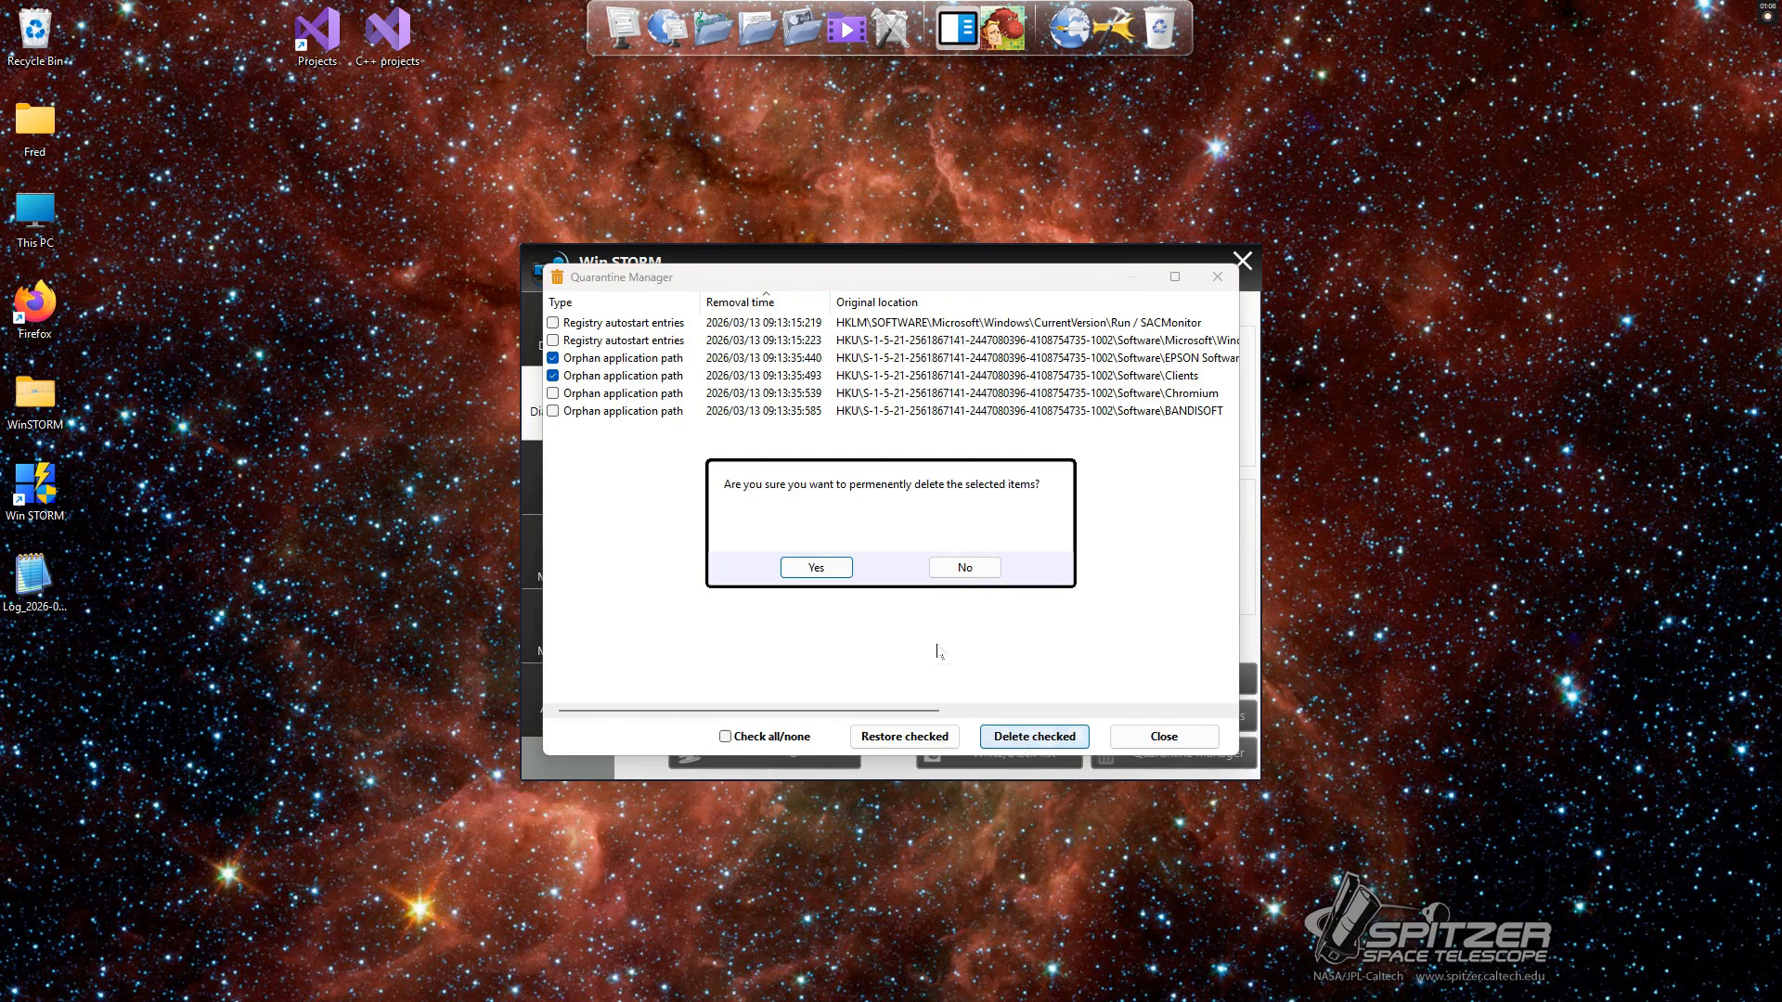
{"action": "left_click", "coordinate": [832, 569]}
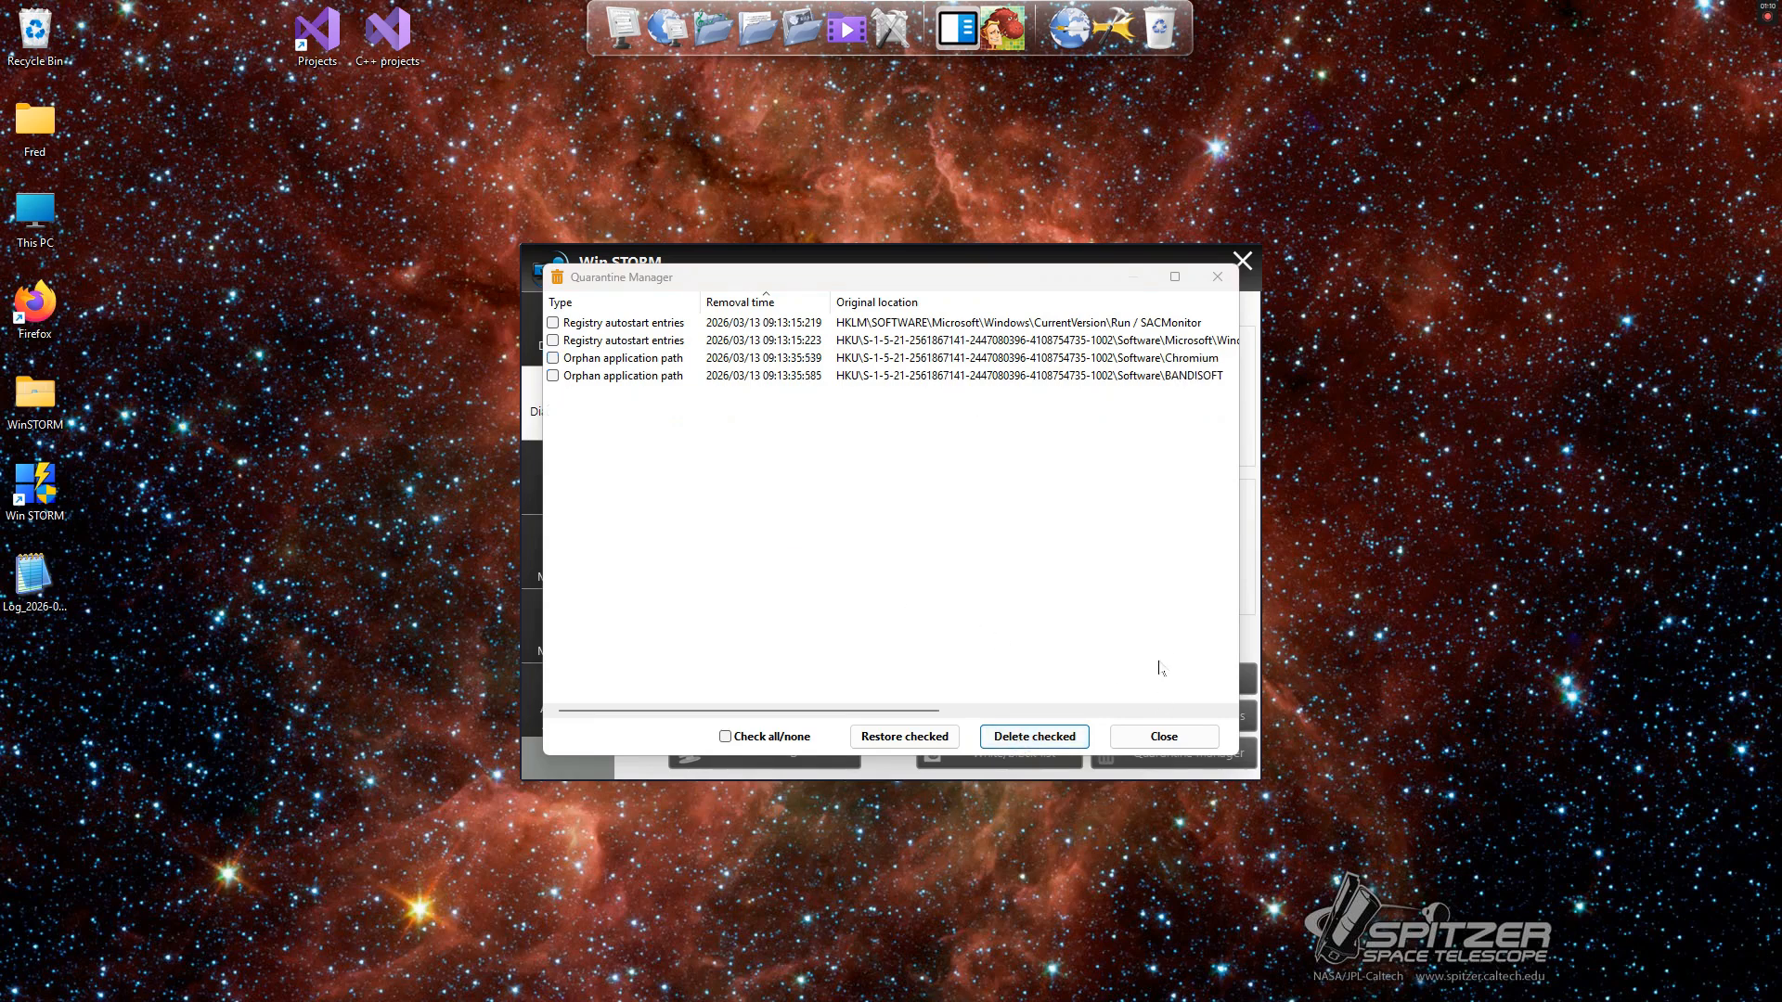
{"action": "left_click", "coordinate": [1163, 738]}
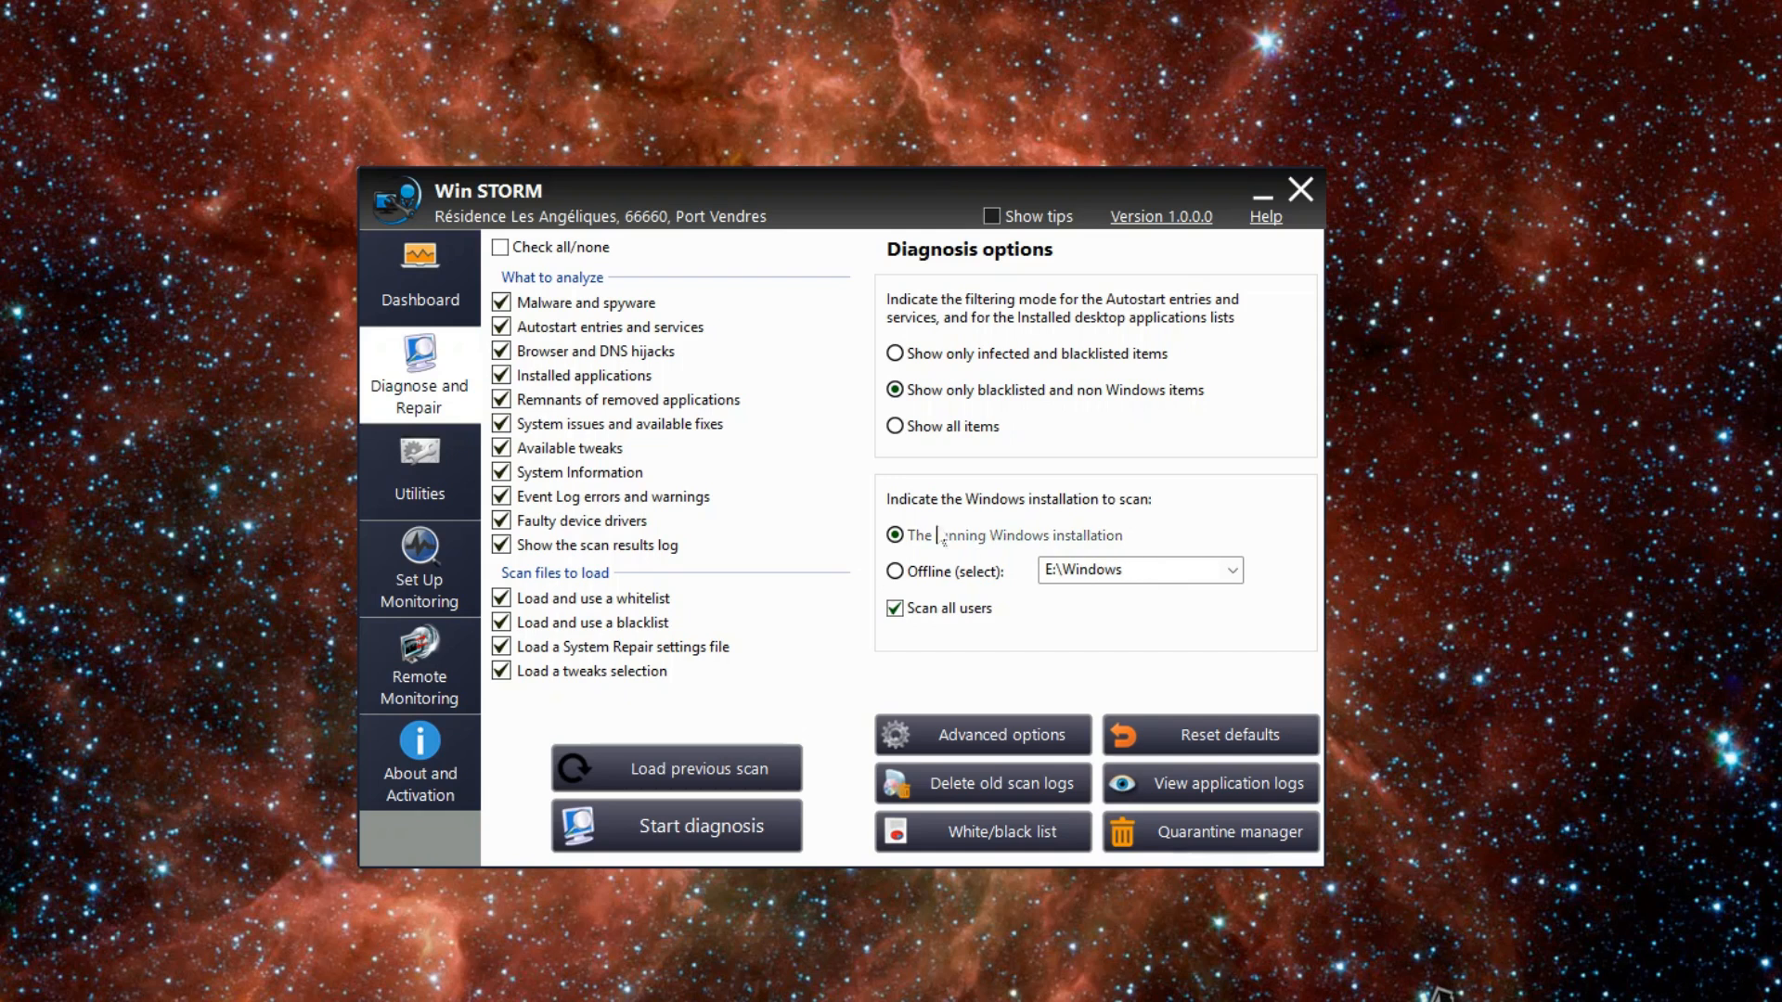
Step: Open the Utilities page from the left sidebar
{"action": "left_click", "coordinate": [443, 473]}
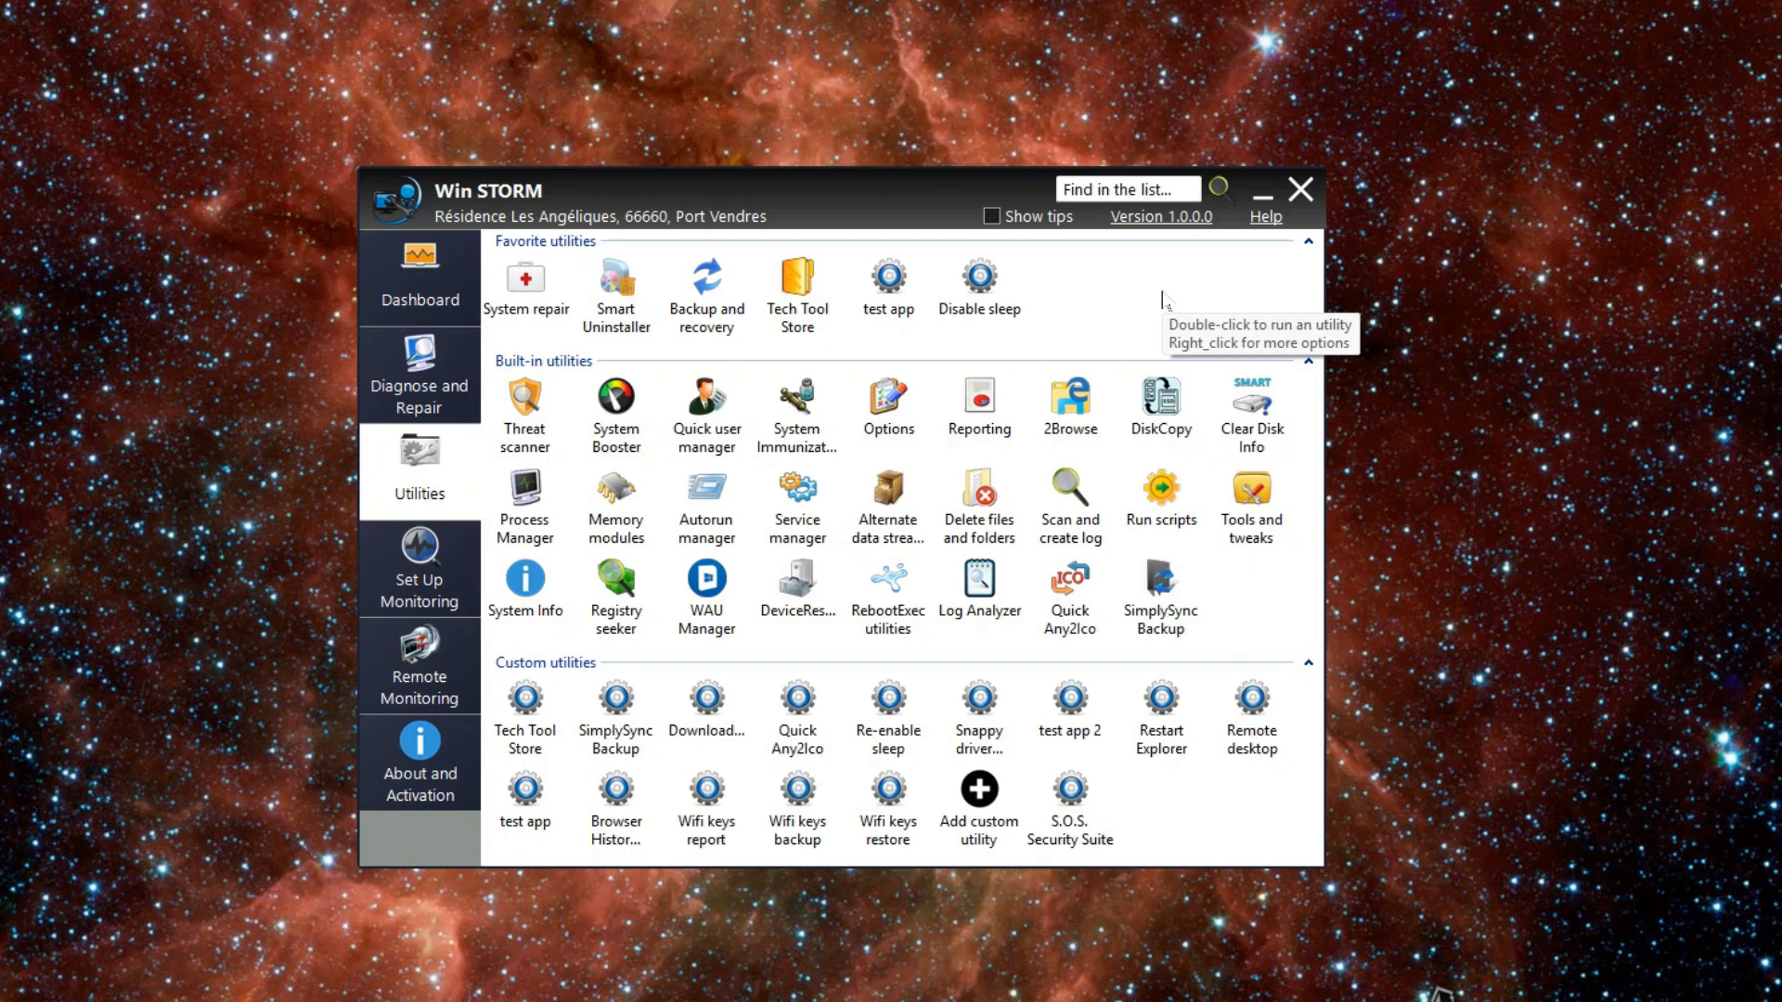
{"action": "double_click", "coordinate": [543, 284]}
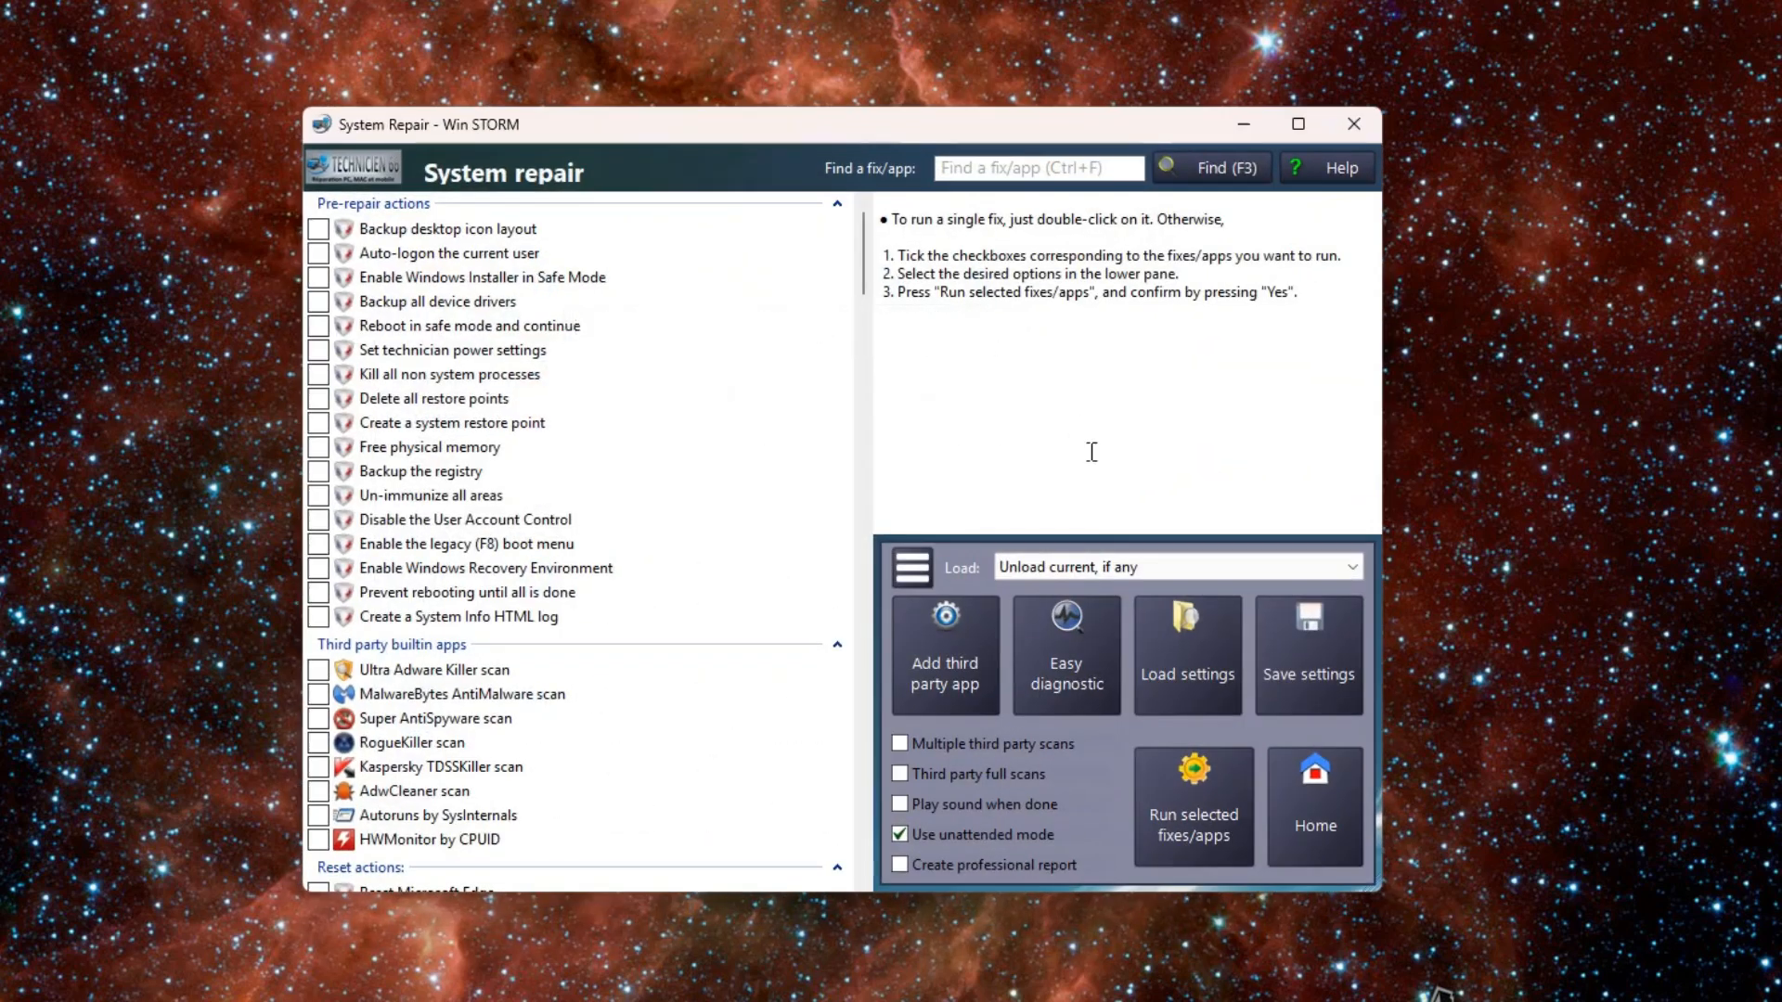
{"action": "left_click", "coordinate": [1321, 804]}
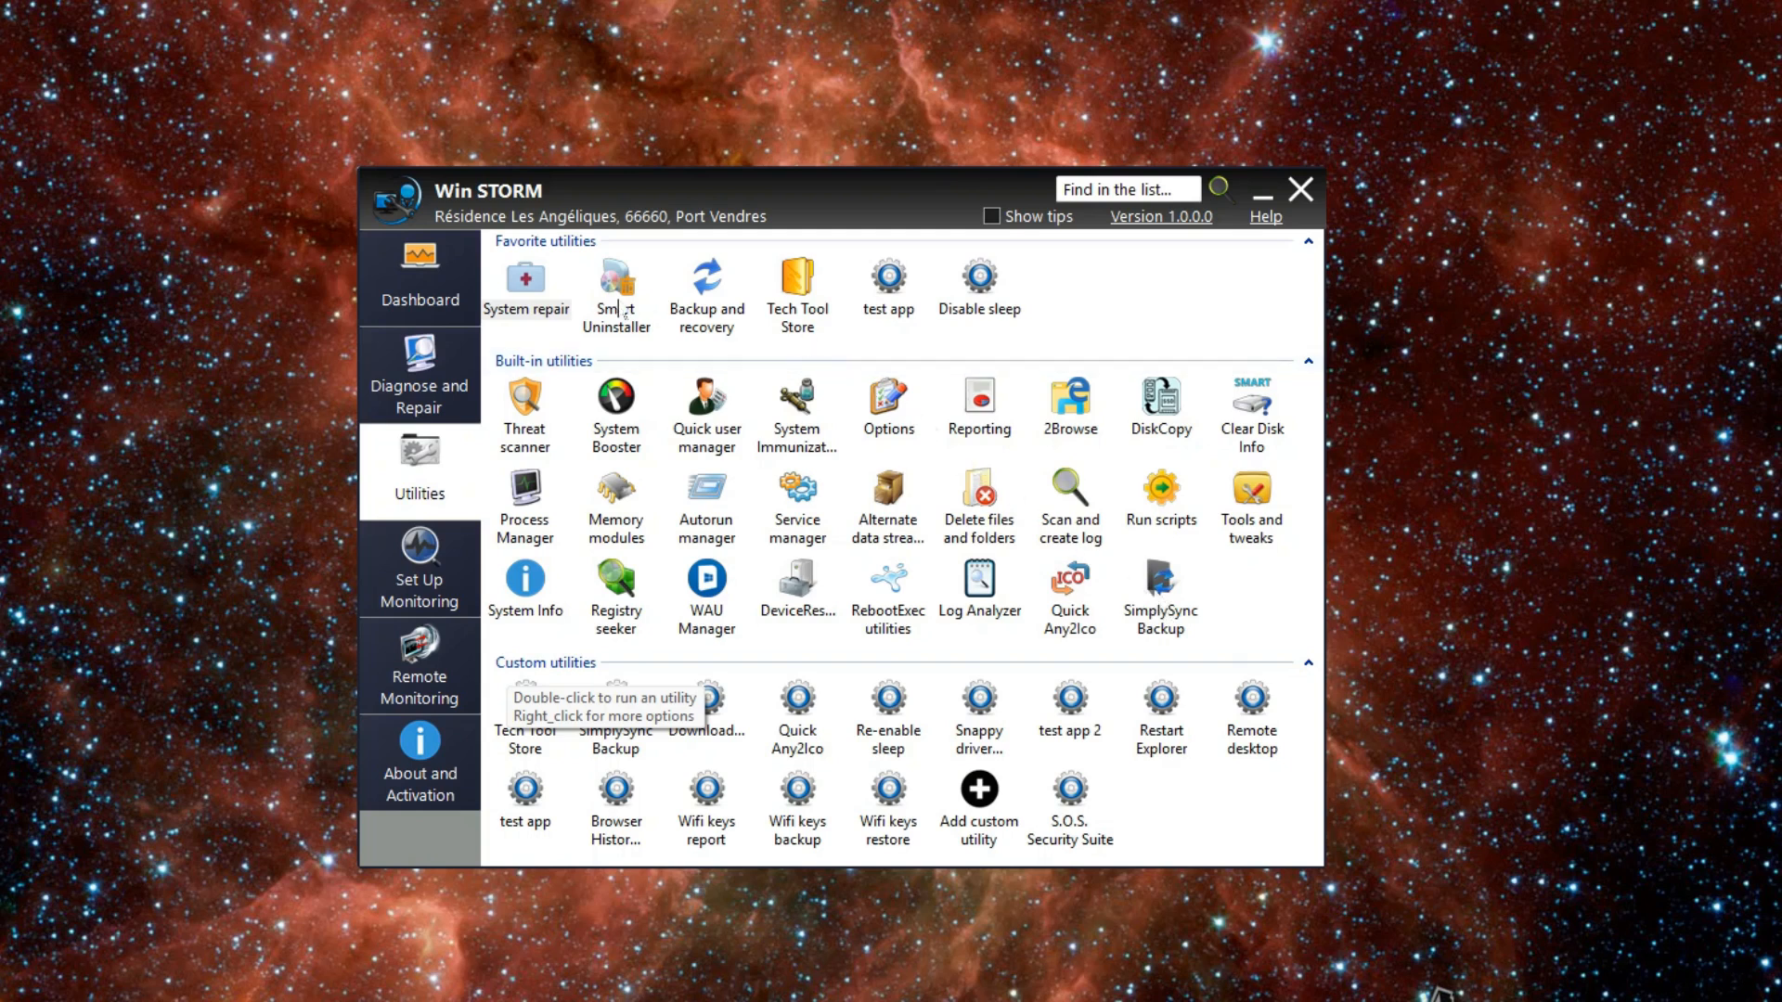
Step: Remove System repair from favorites, unpin it from the Dashboard, and return to Utilities
{"action": "right_click", "coordinate": [504, 297]}
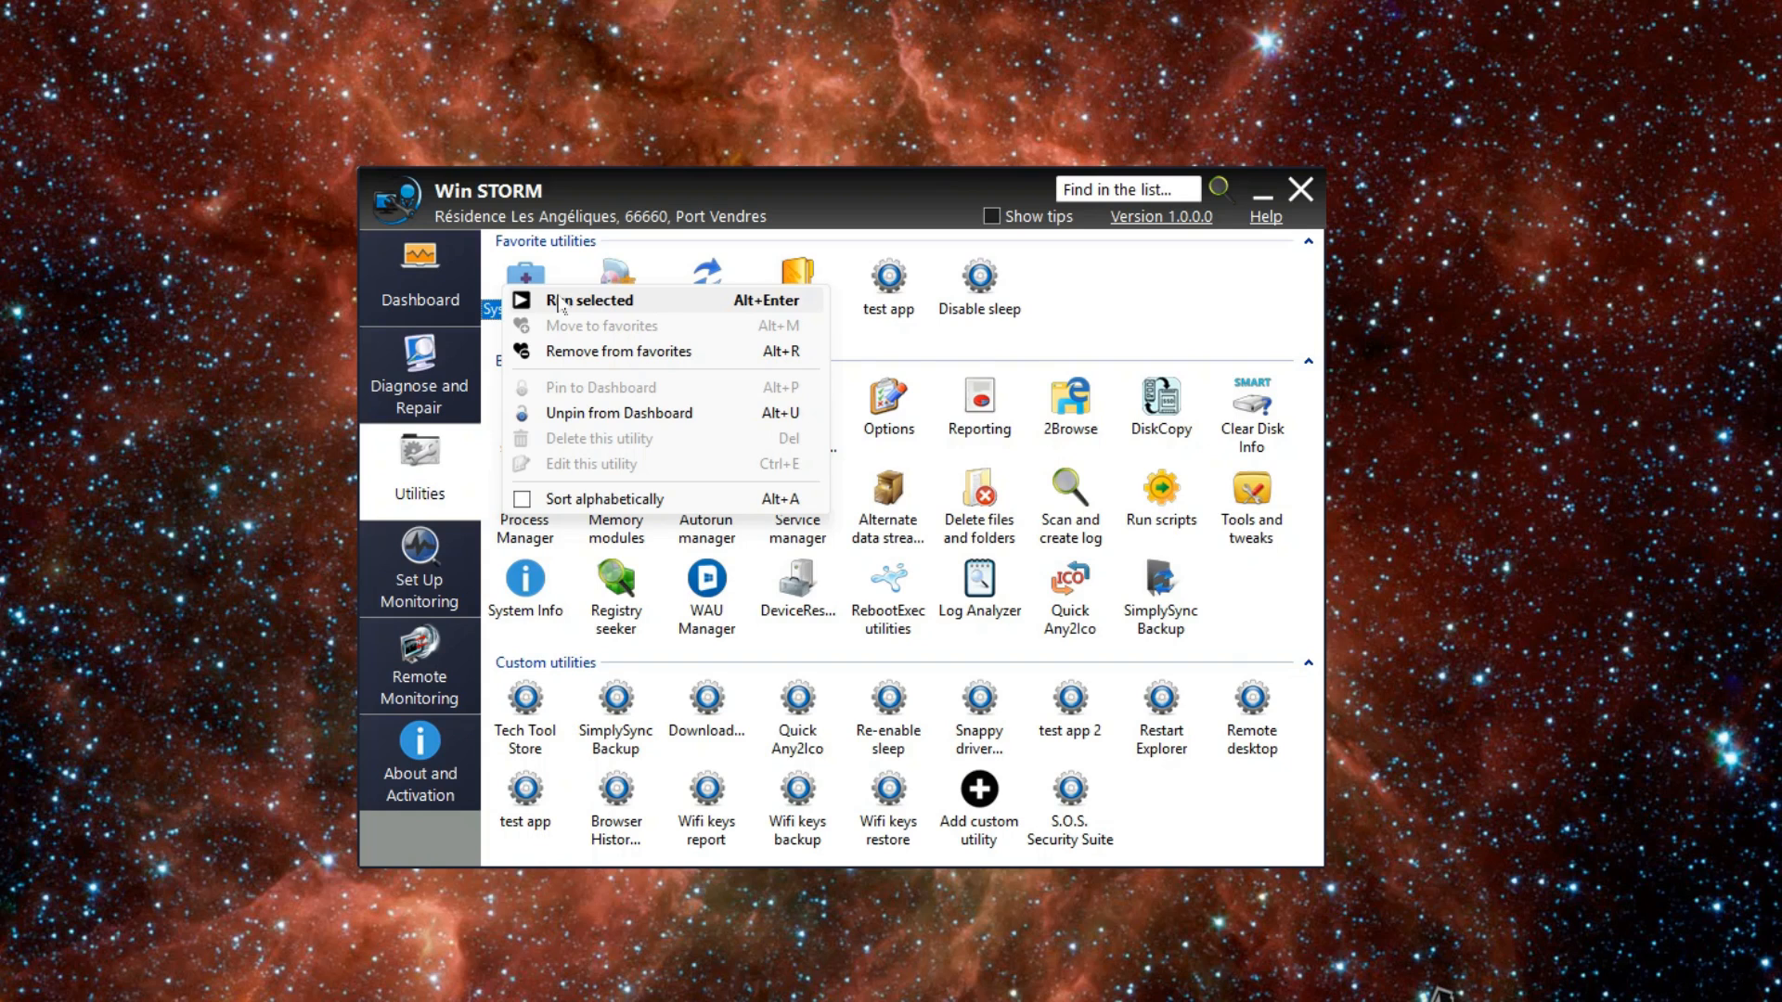
{"action": "left_click", "coordinate": [603, 354]}
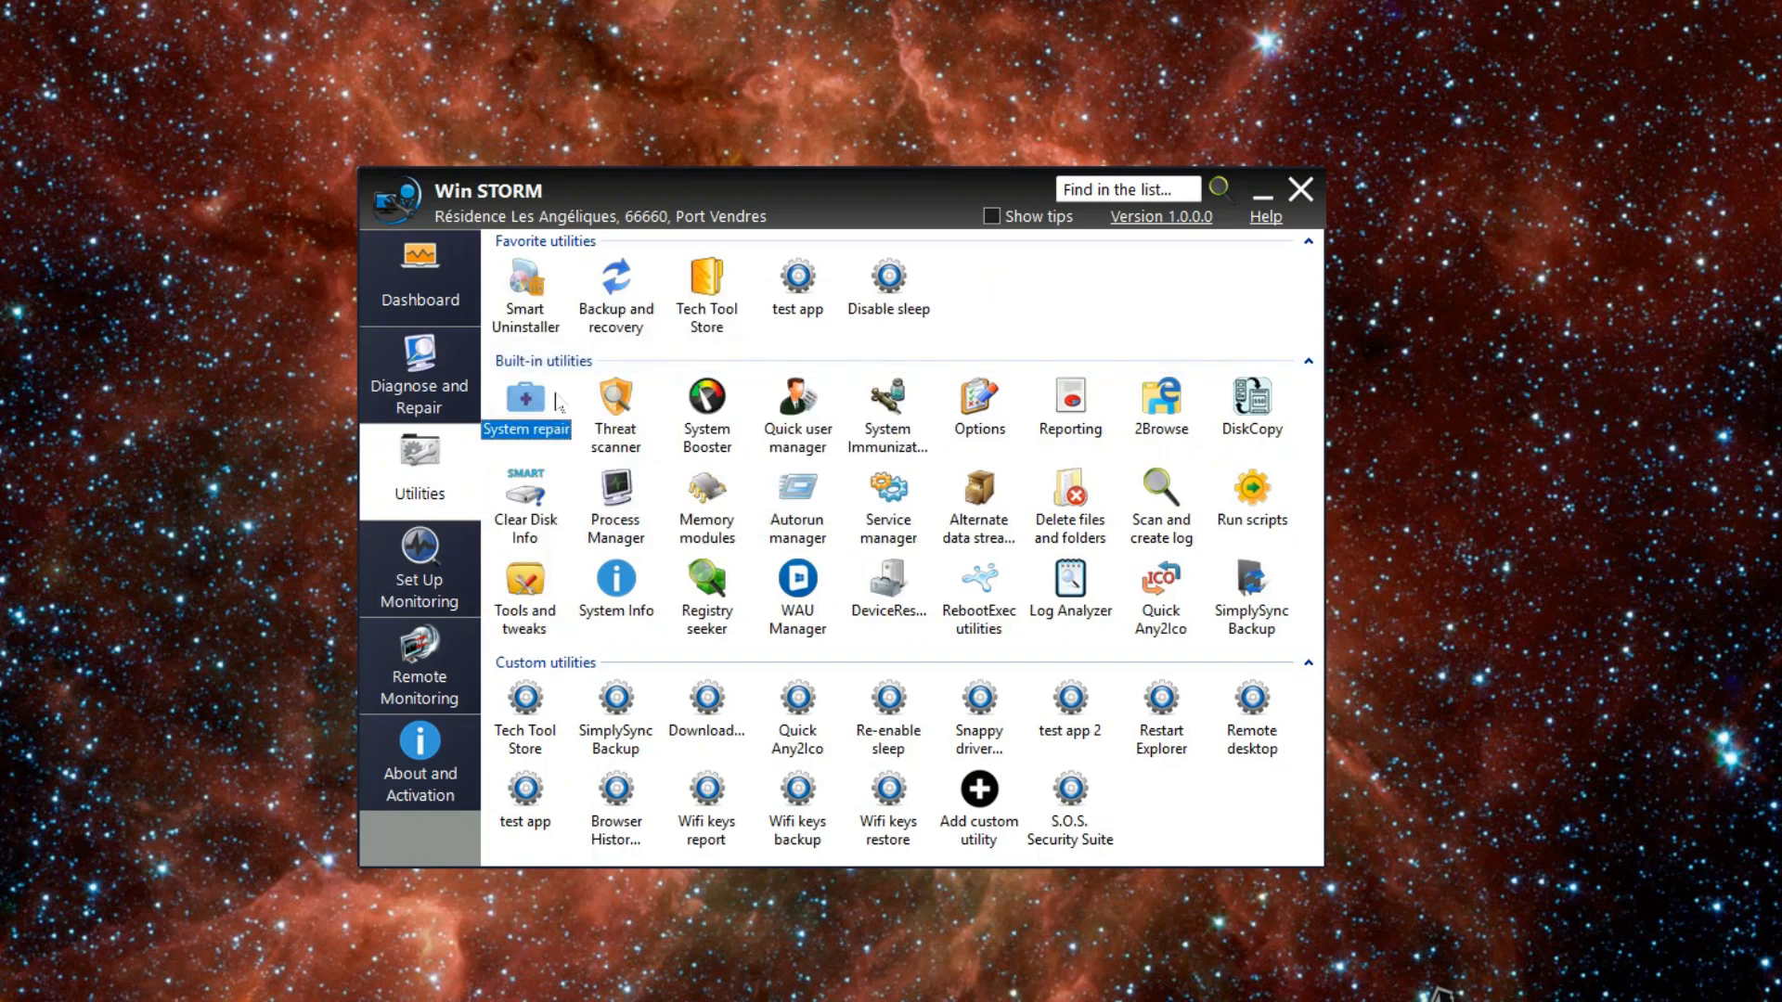
{"action": "right_click", "coordinate": [524, 422]}
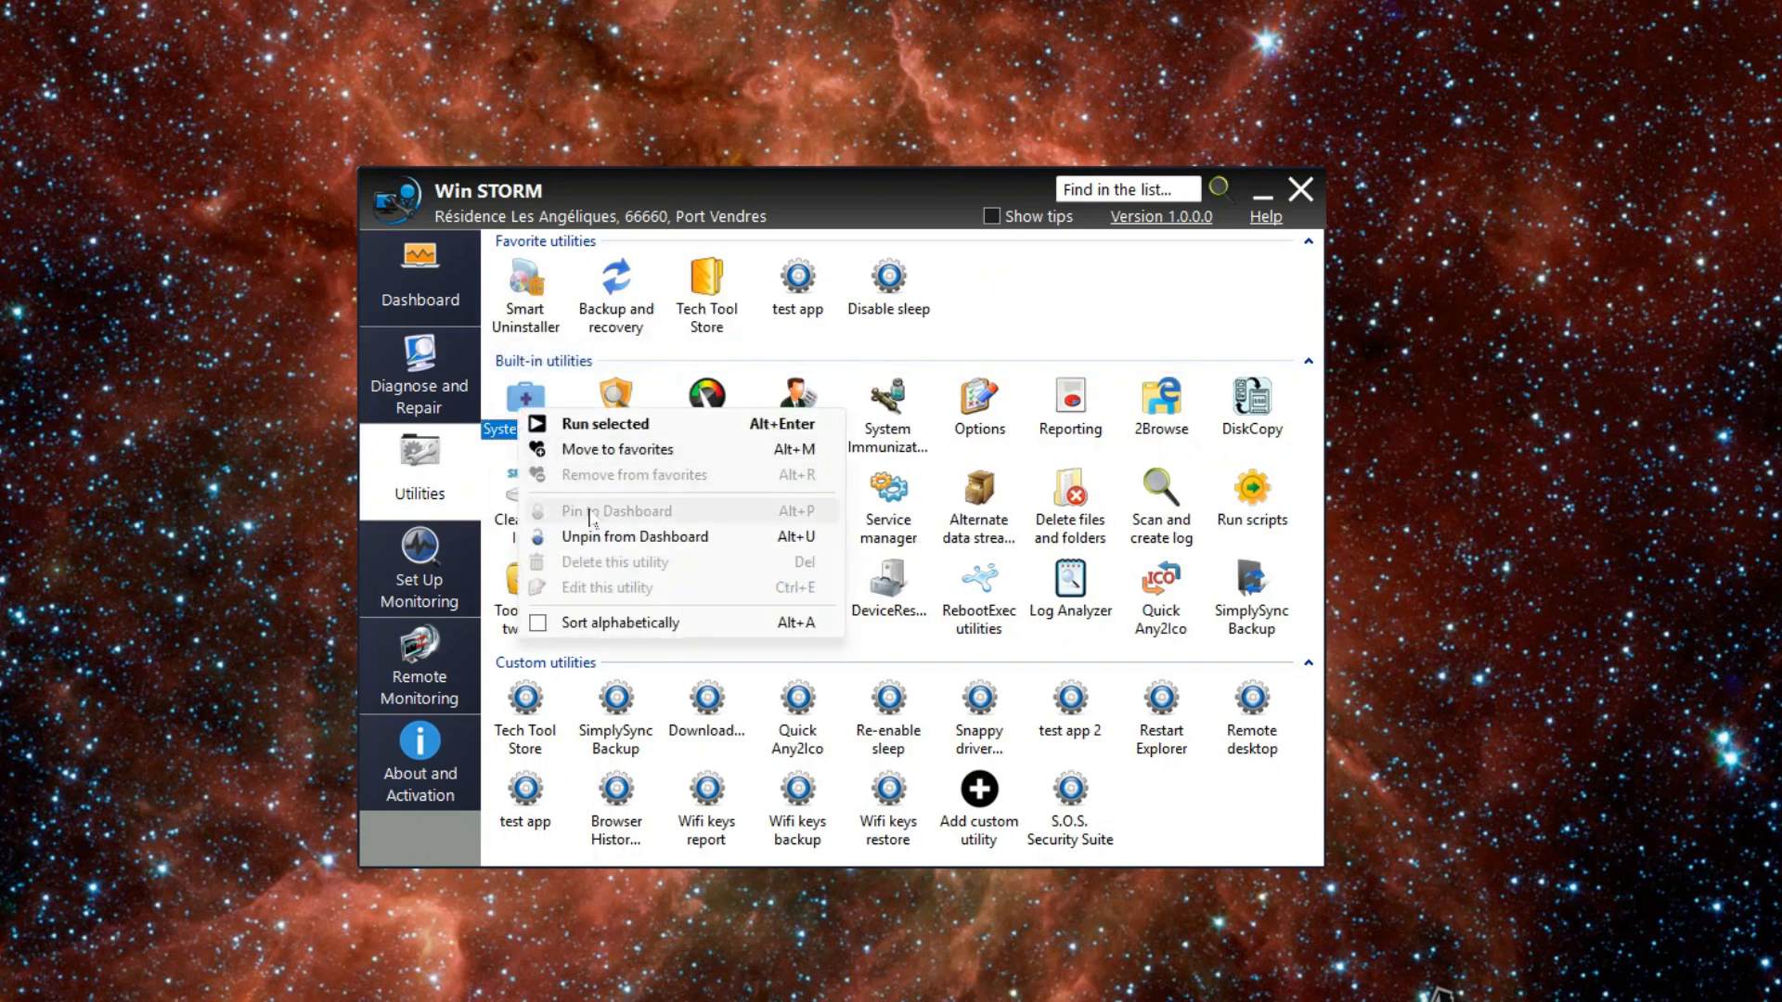
{"action": "left_click", "coordinate": [634, 538]}
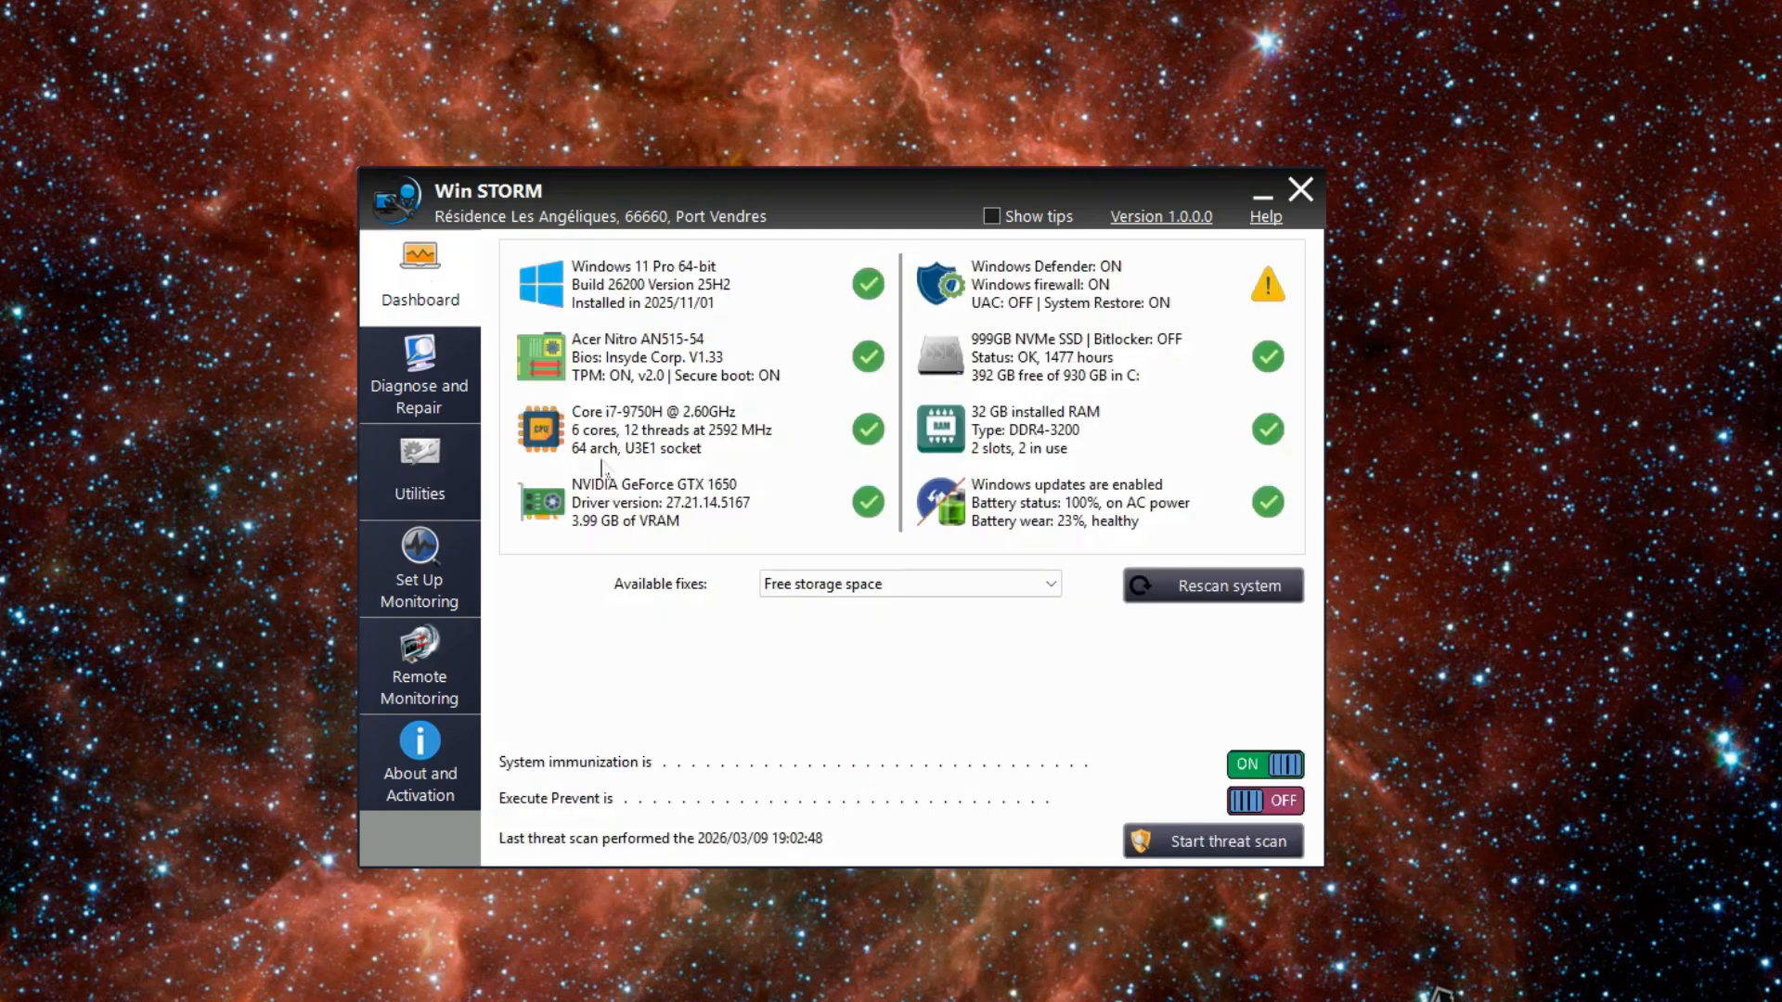
{"action": "left_click", "coordinate": [423, 459]}
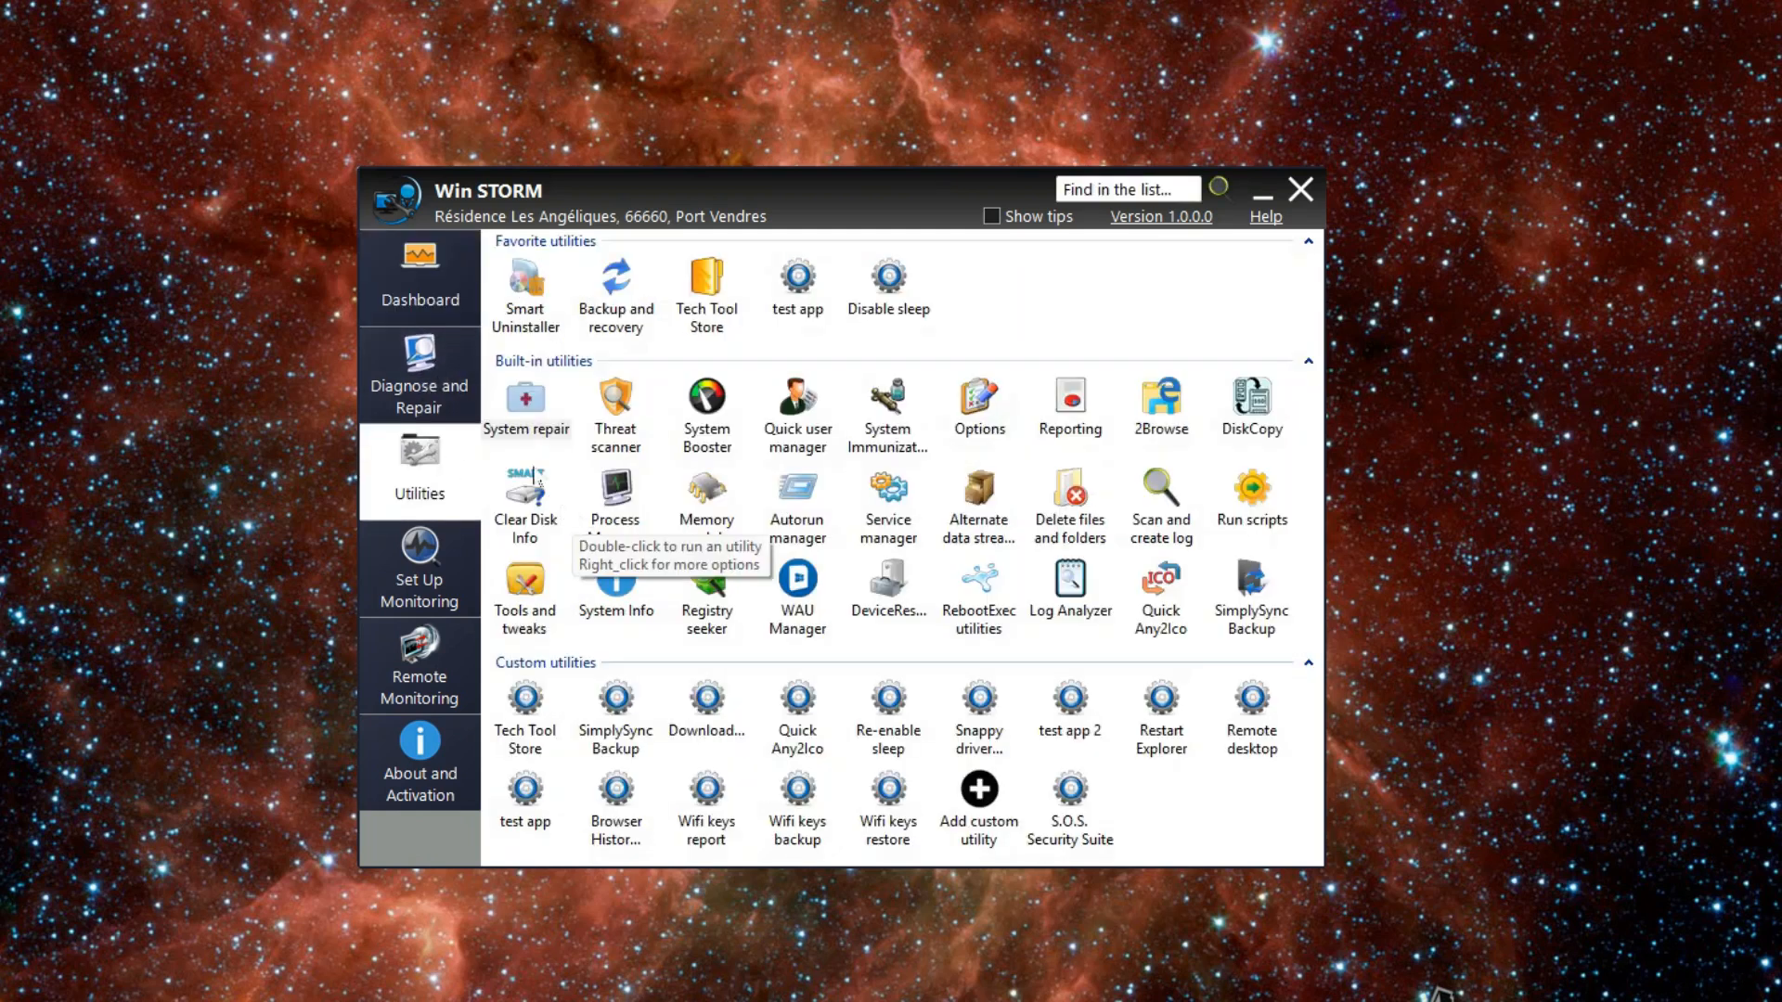
{"action": "right_click", "coordinate": [533, 405]}
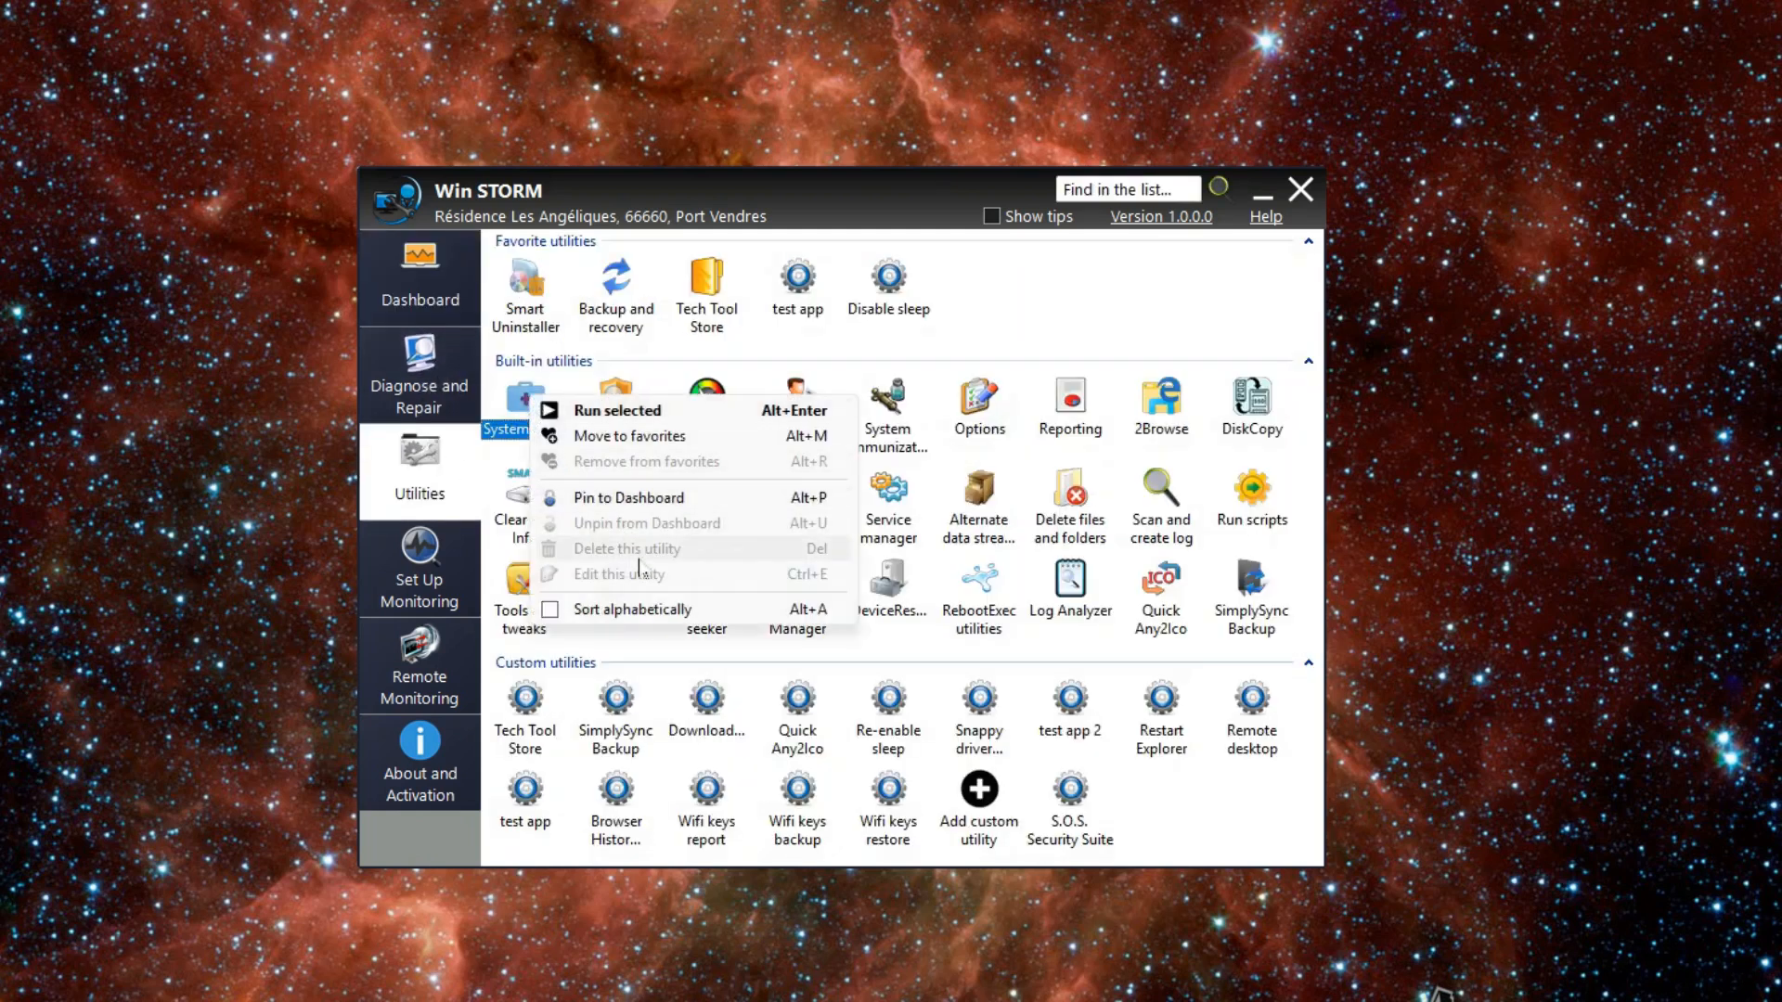
{"action": "right_click", "coordinate": [707, 705]}
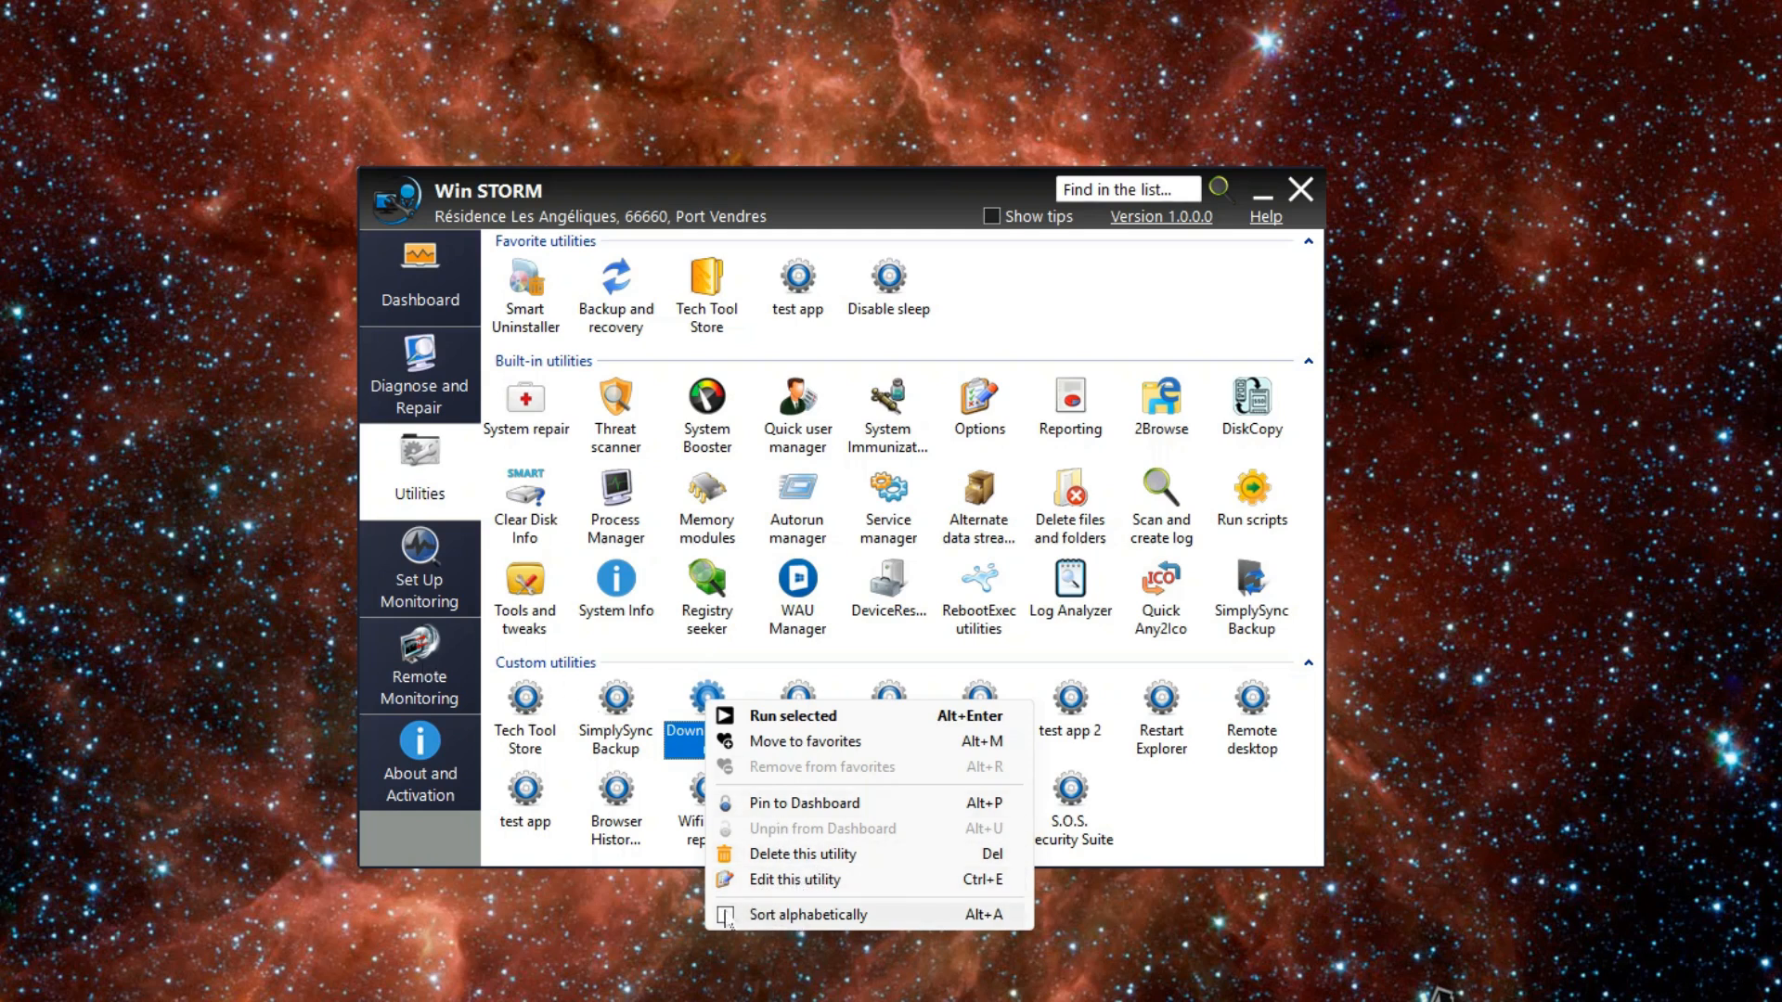
{"action": "left_click", "coordinate": [778, 917]}
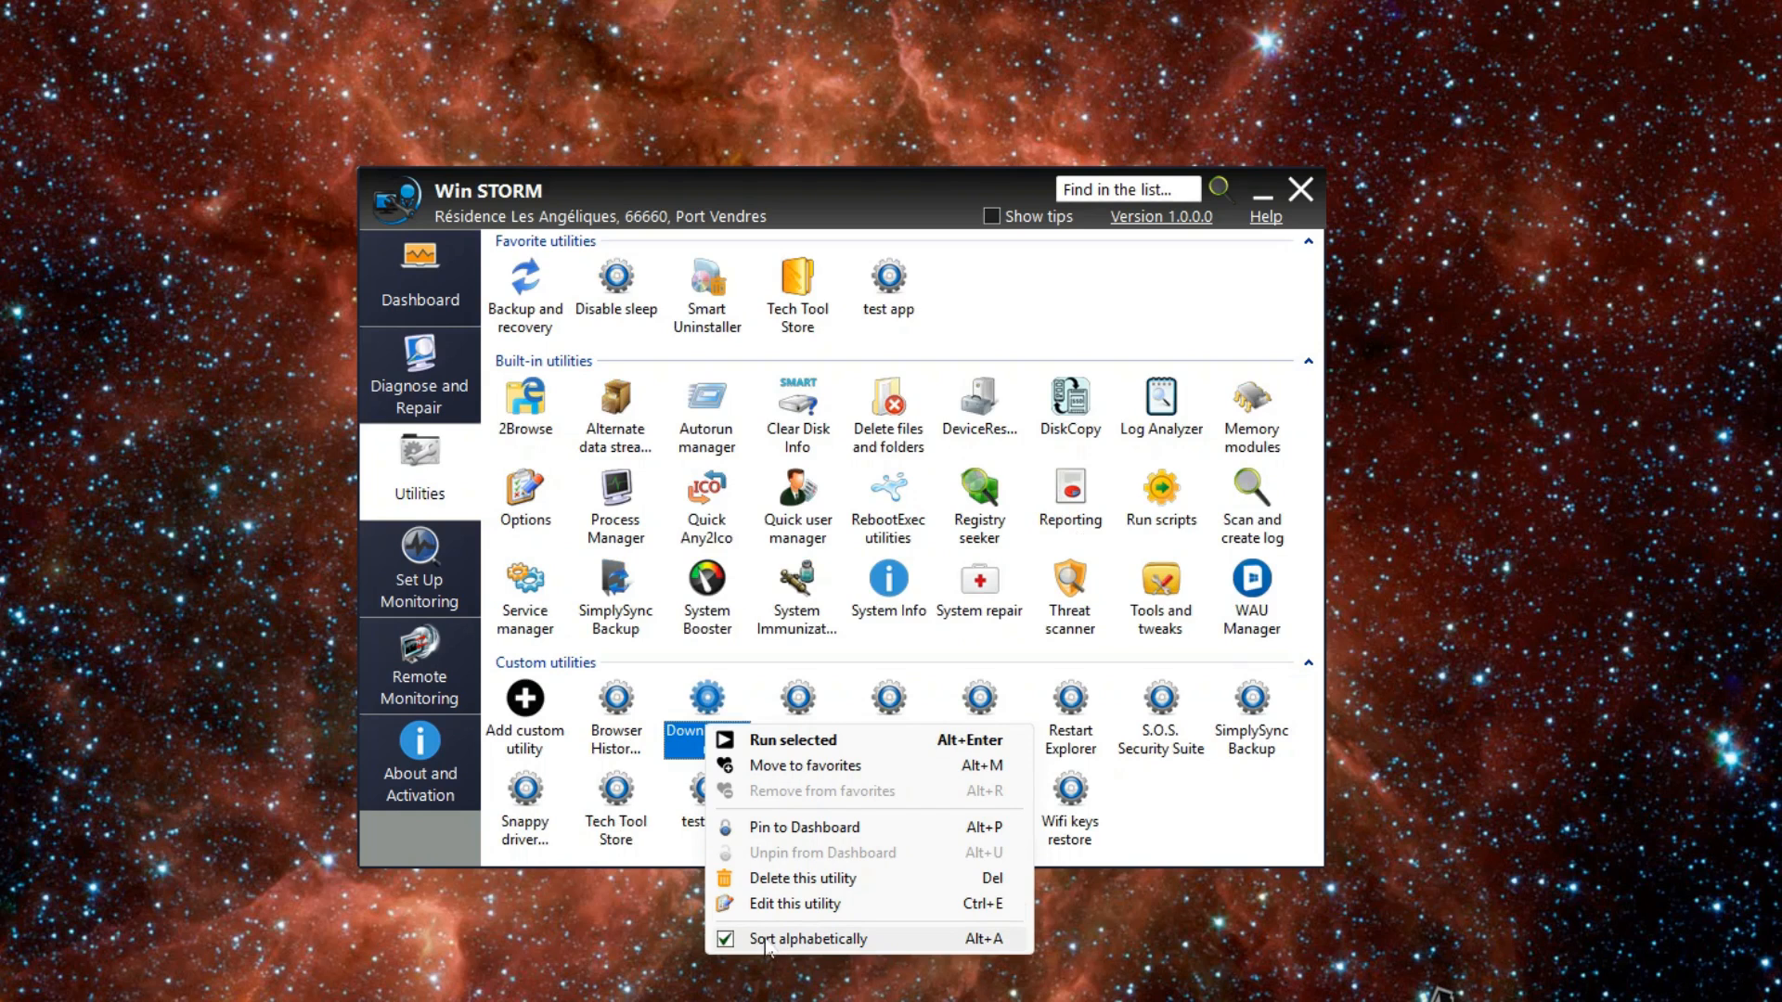
{"action": "left_click", "coordinate": [767, 939]}
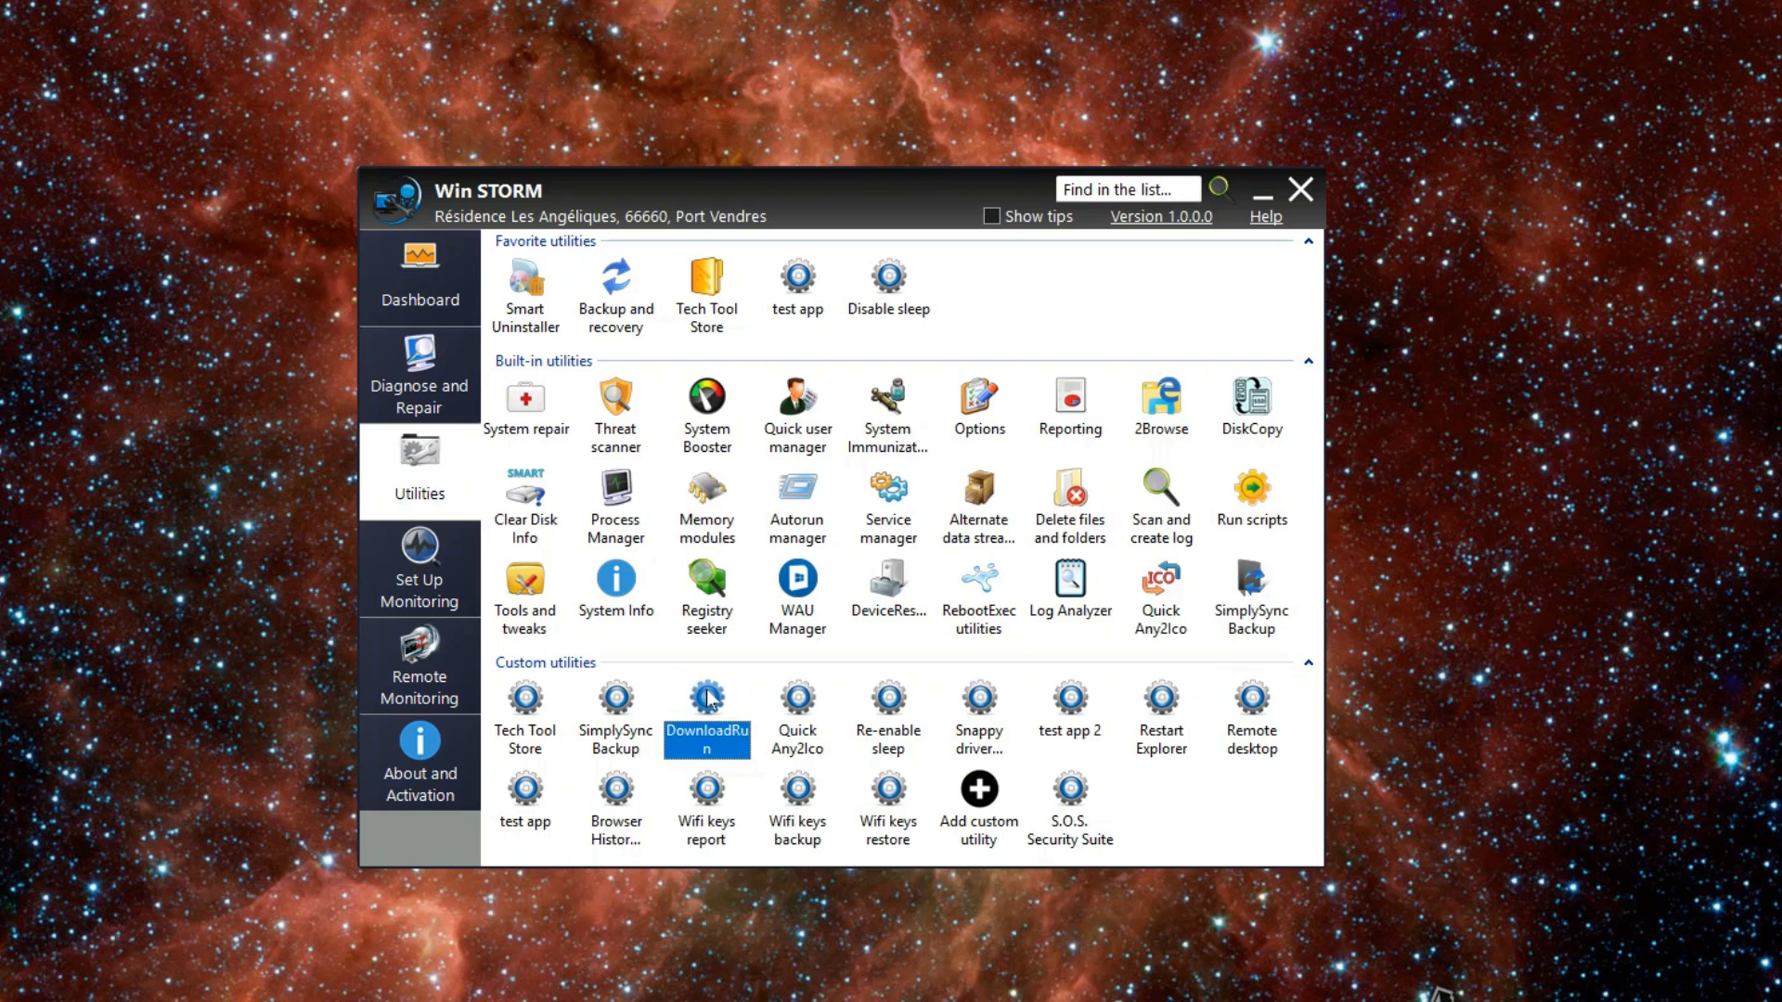
Step: Begin a new custom utility and review its Download and Commands tabs
{"action": "left_click", "coordinate": [981, 796]}
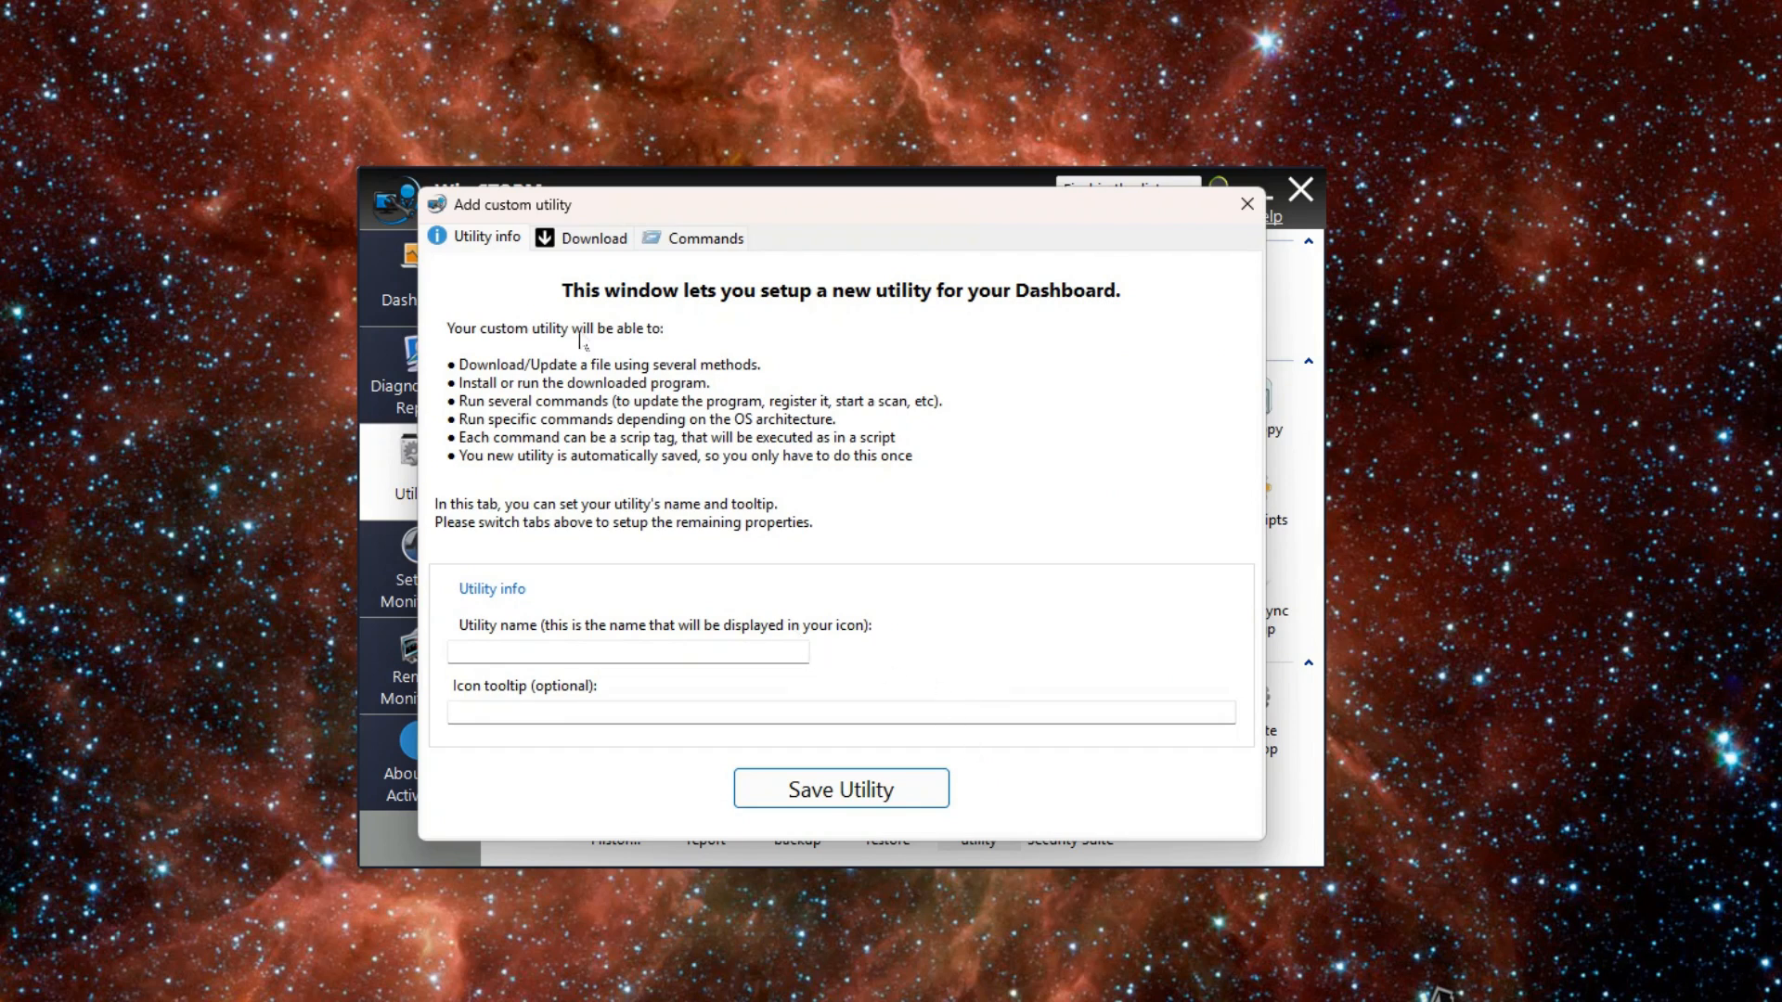
{"action": "left_click", "coordinate": [590, 239]}
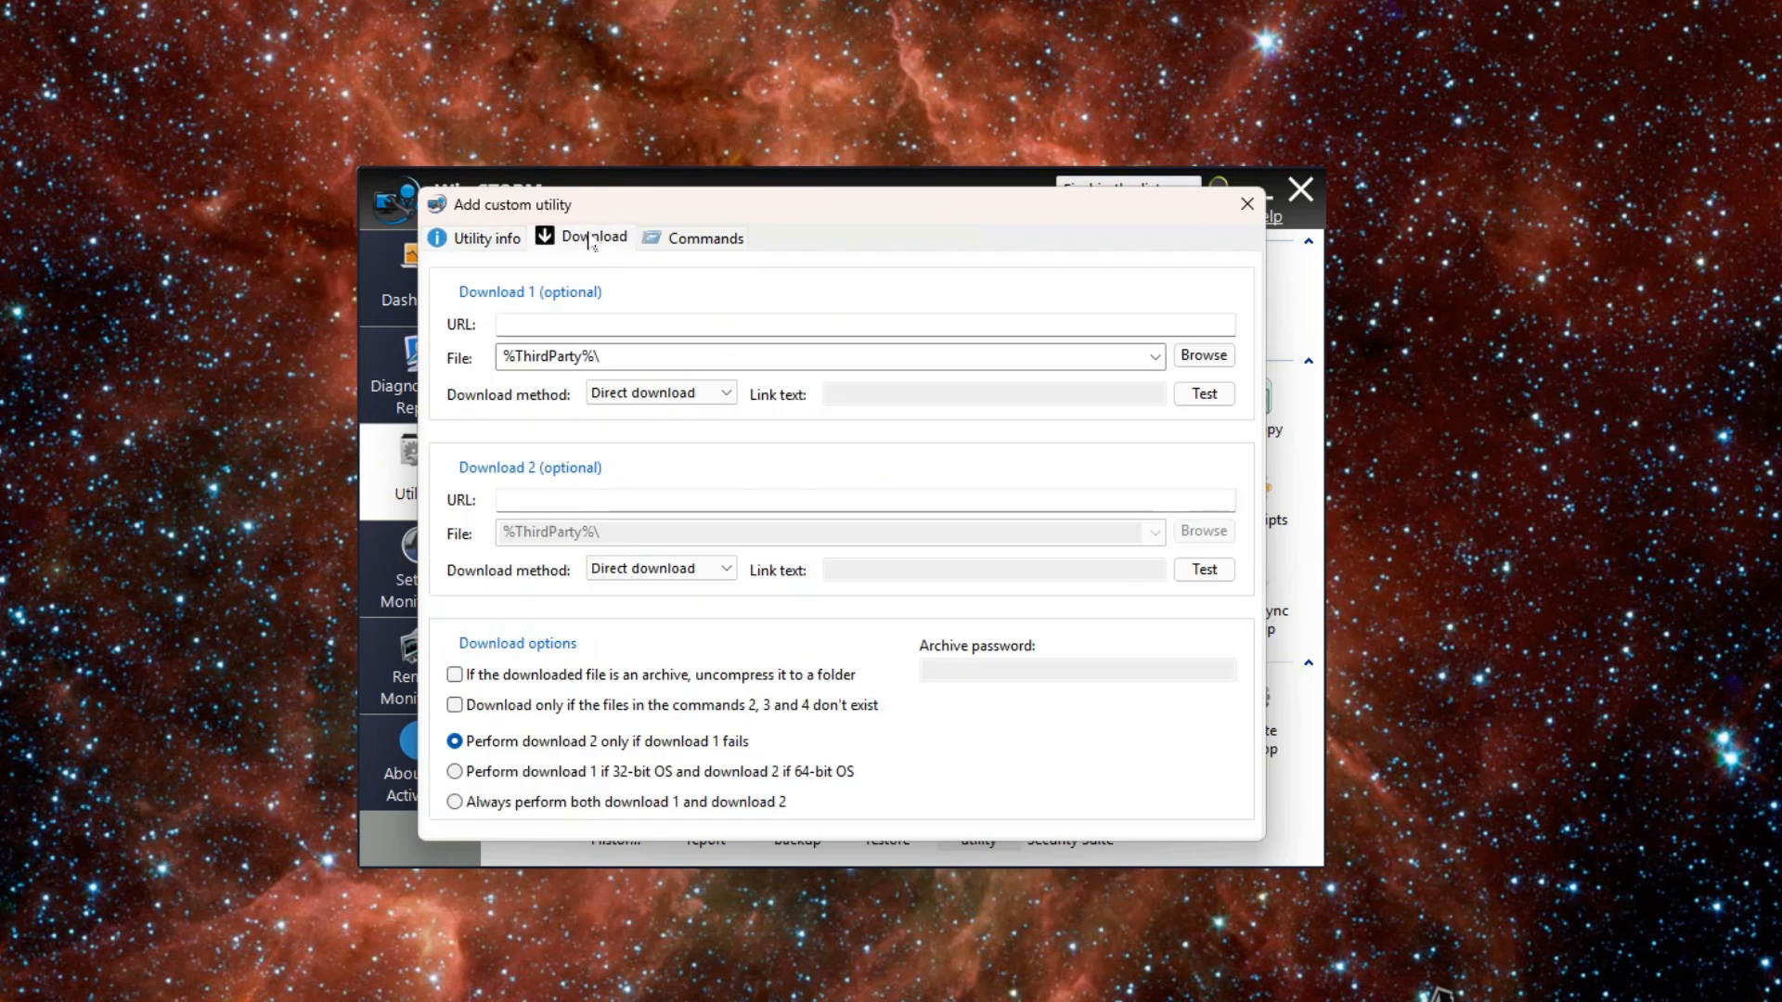
{"action": "left_click", "coordinate": [684, 247]}
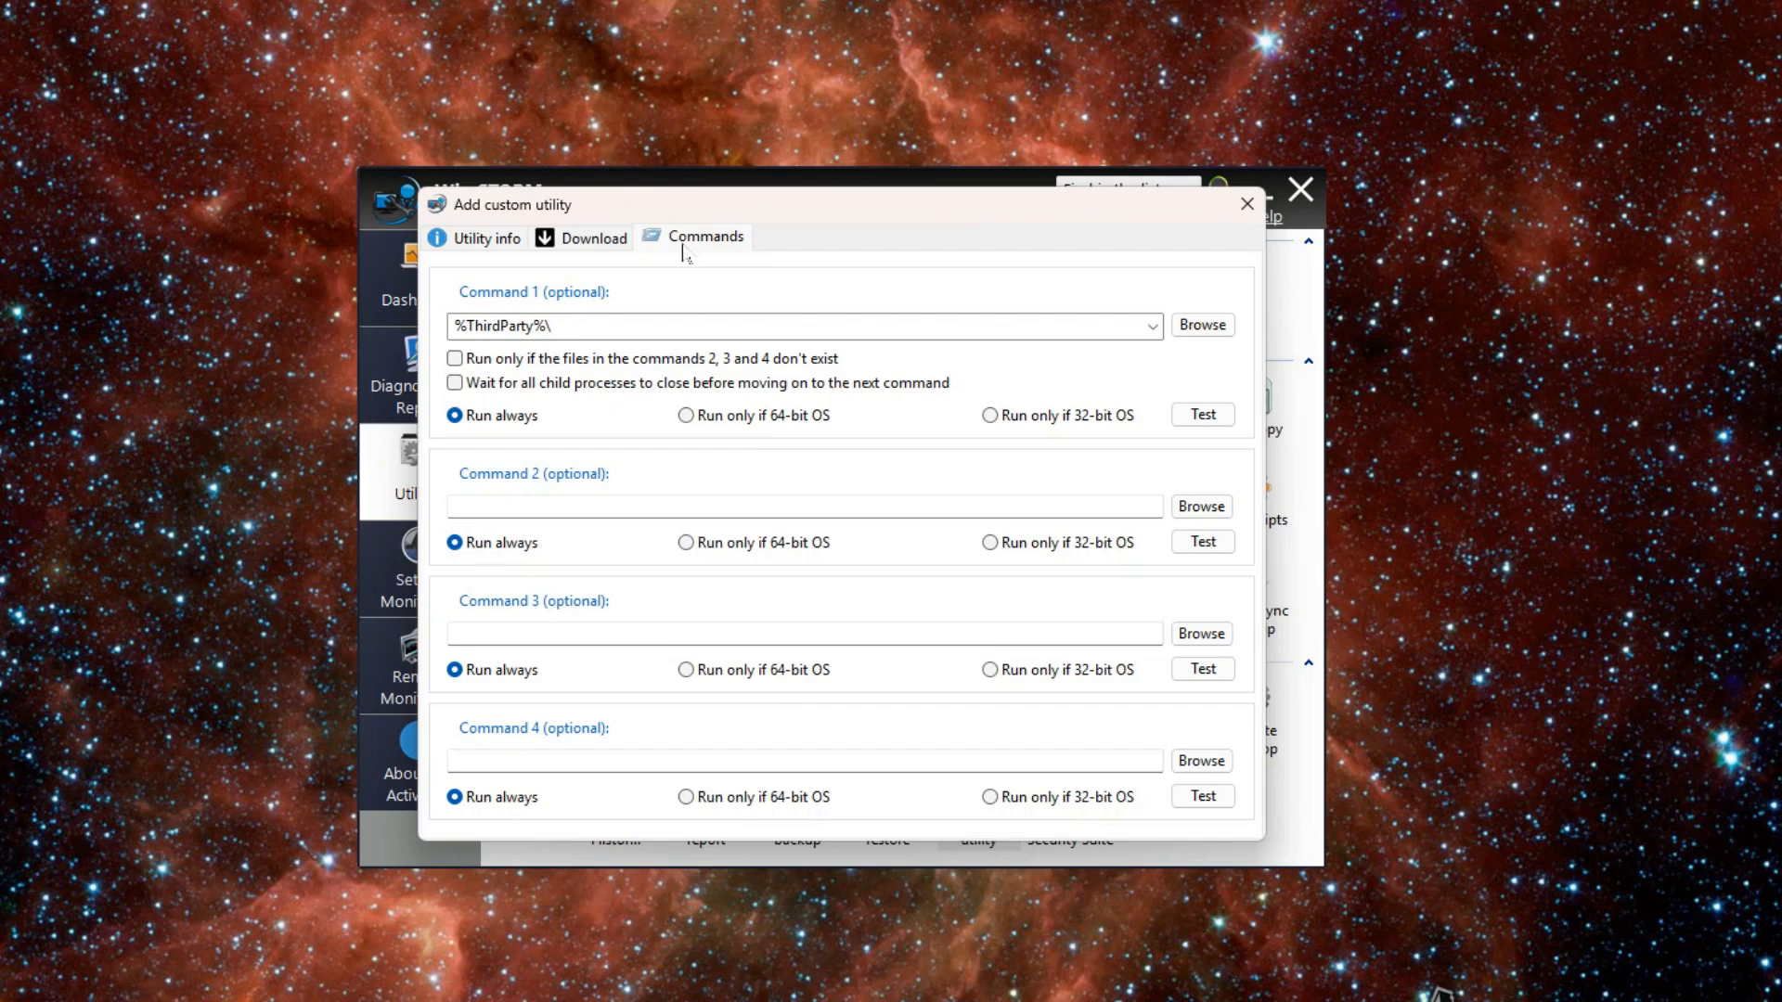
Step: Enter 'Emsisoft Emergency kit' as the custom utility's name
{"action": "left_click", "coordinate": [489, 238]}
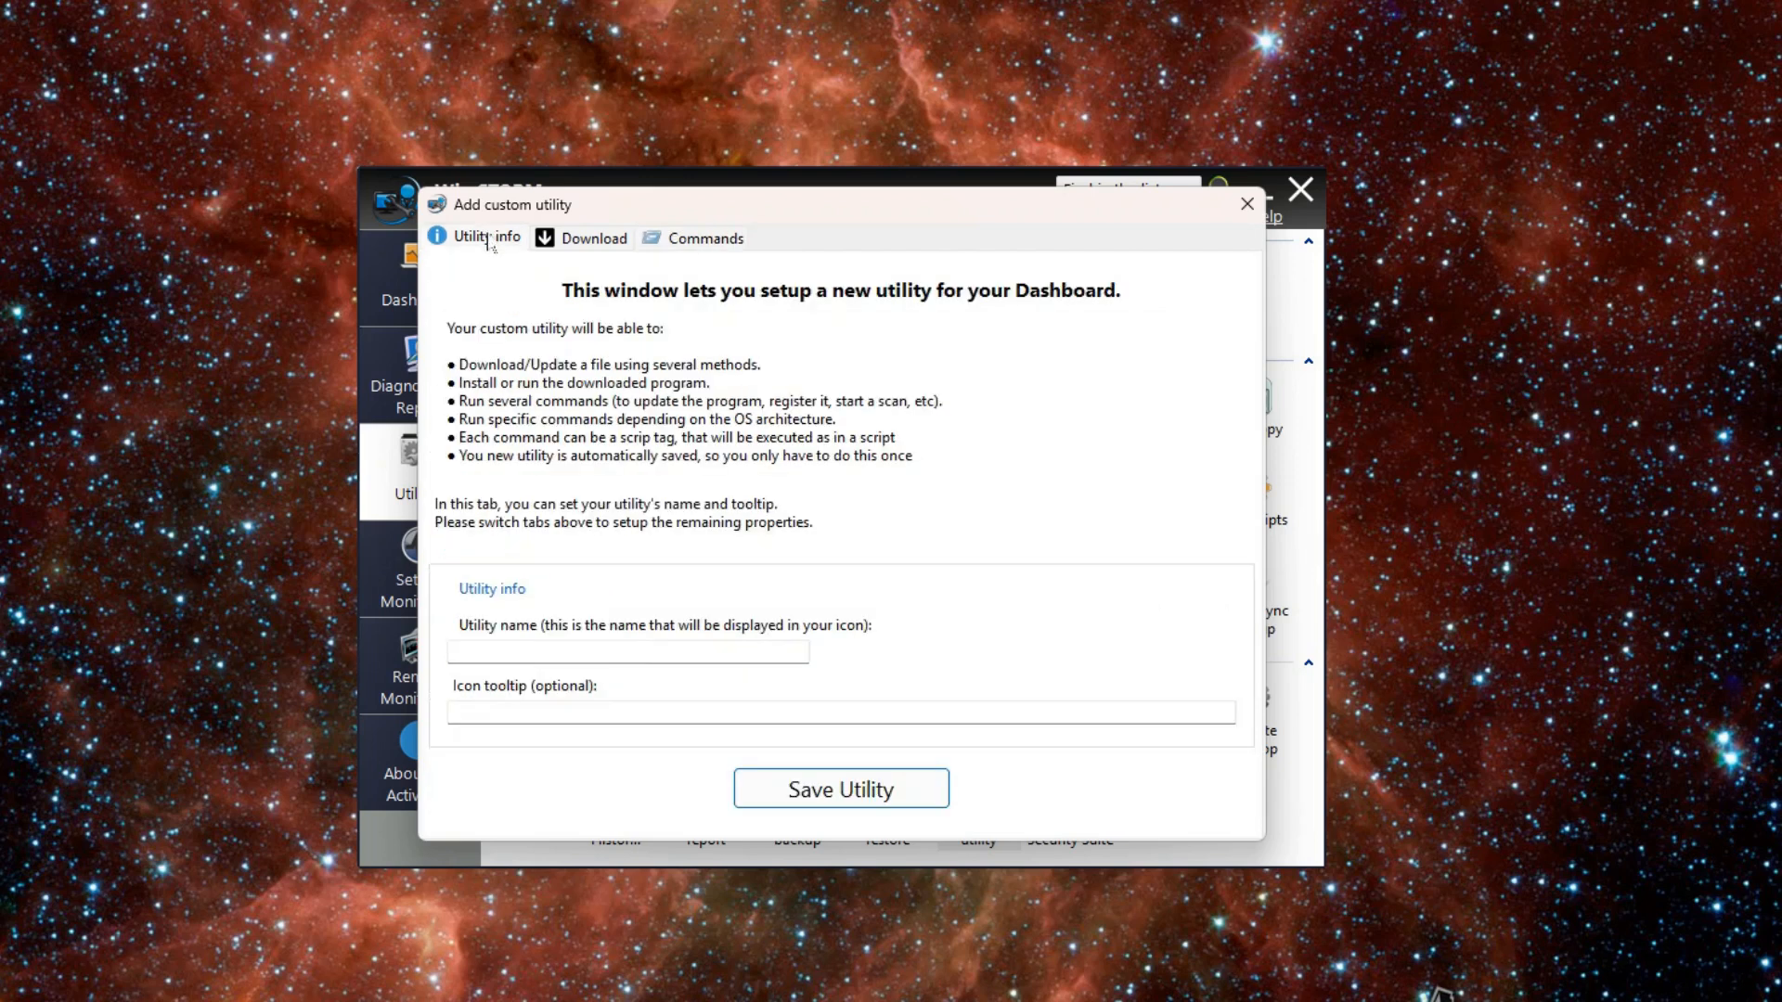
{"action": "left_click", "coordinate": [494, 651]}
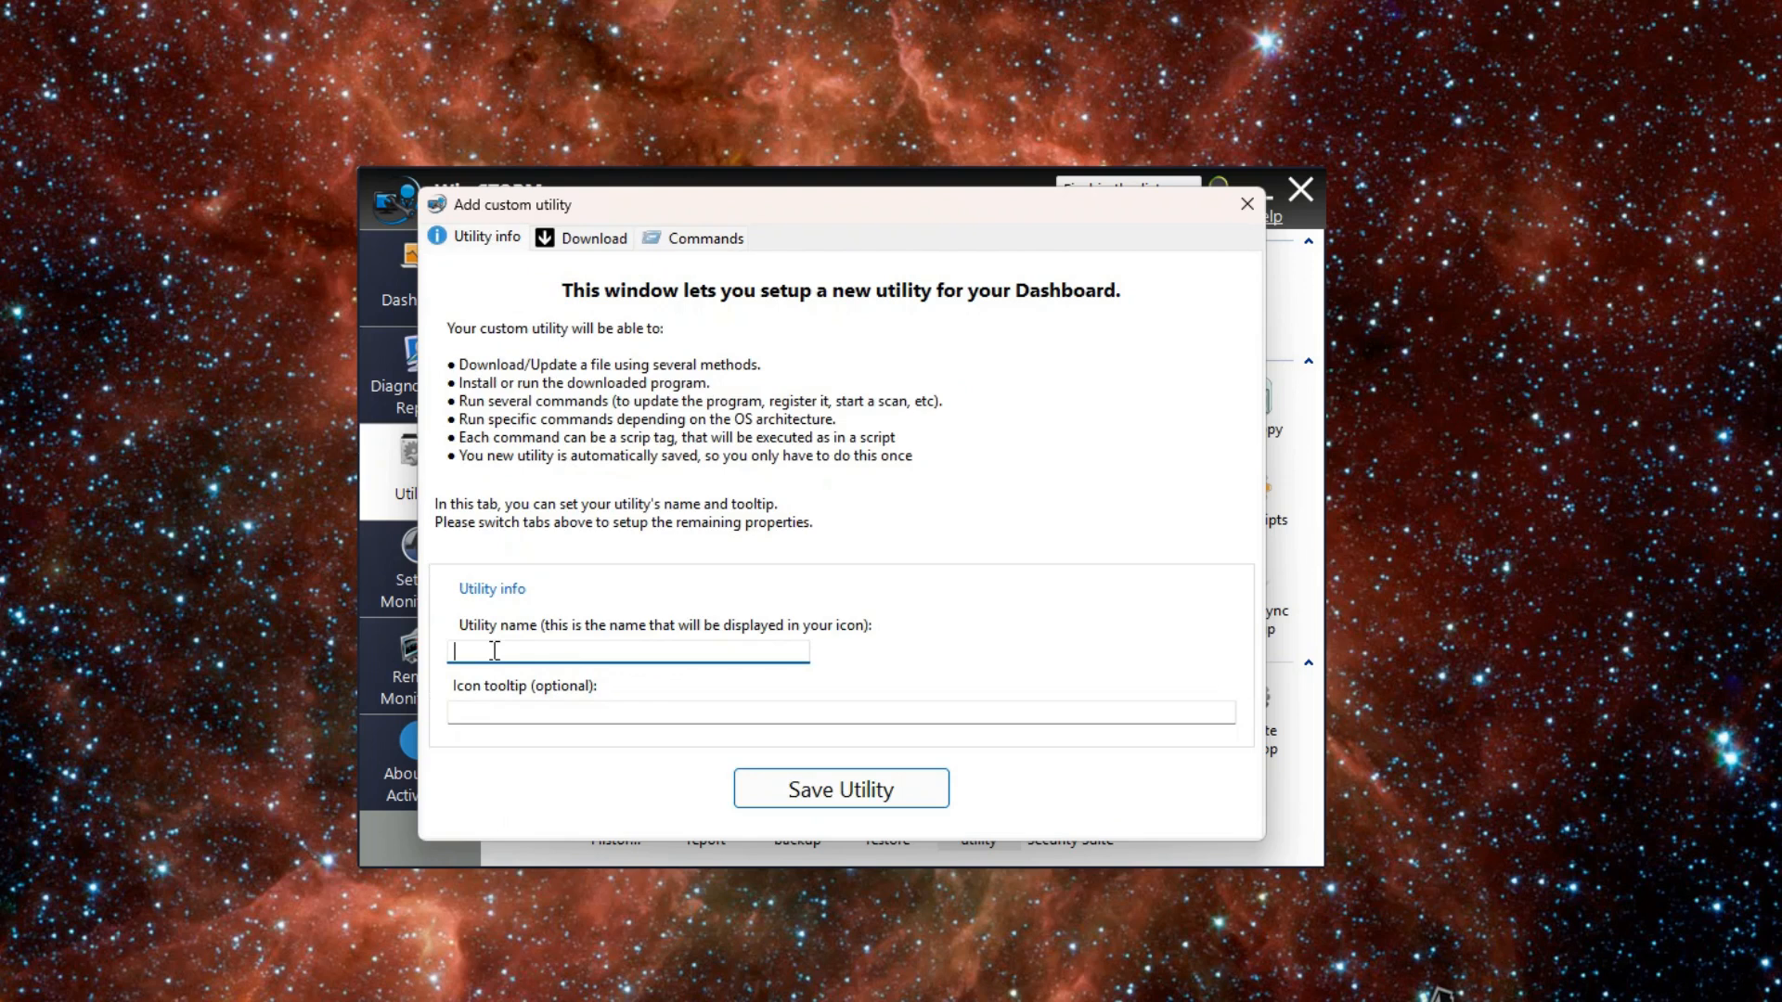
{"action": "type", "text": "Emsisoft Emergency kit"}
Step: Reuse the name as the icon tooltip, reading 'Emsisoft Emergency kit utility'
{"action": "left_click_drag", "start_coordinate": [605, 652], "coordinate": [374, 653]}
{"action": "key", "text": "ctrl+c"}
{"action": "left_click", "coordinate": [517, 711]}
{"action": "key", "text": "ctrl+v"}
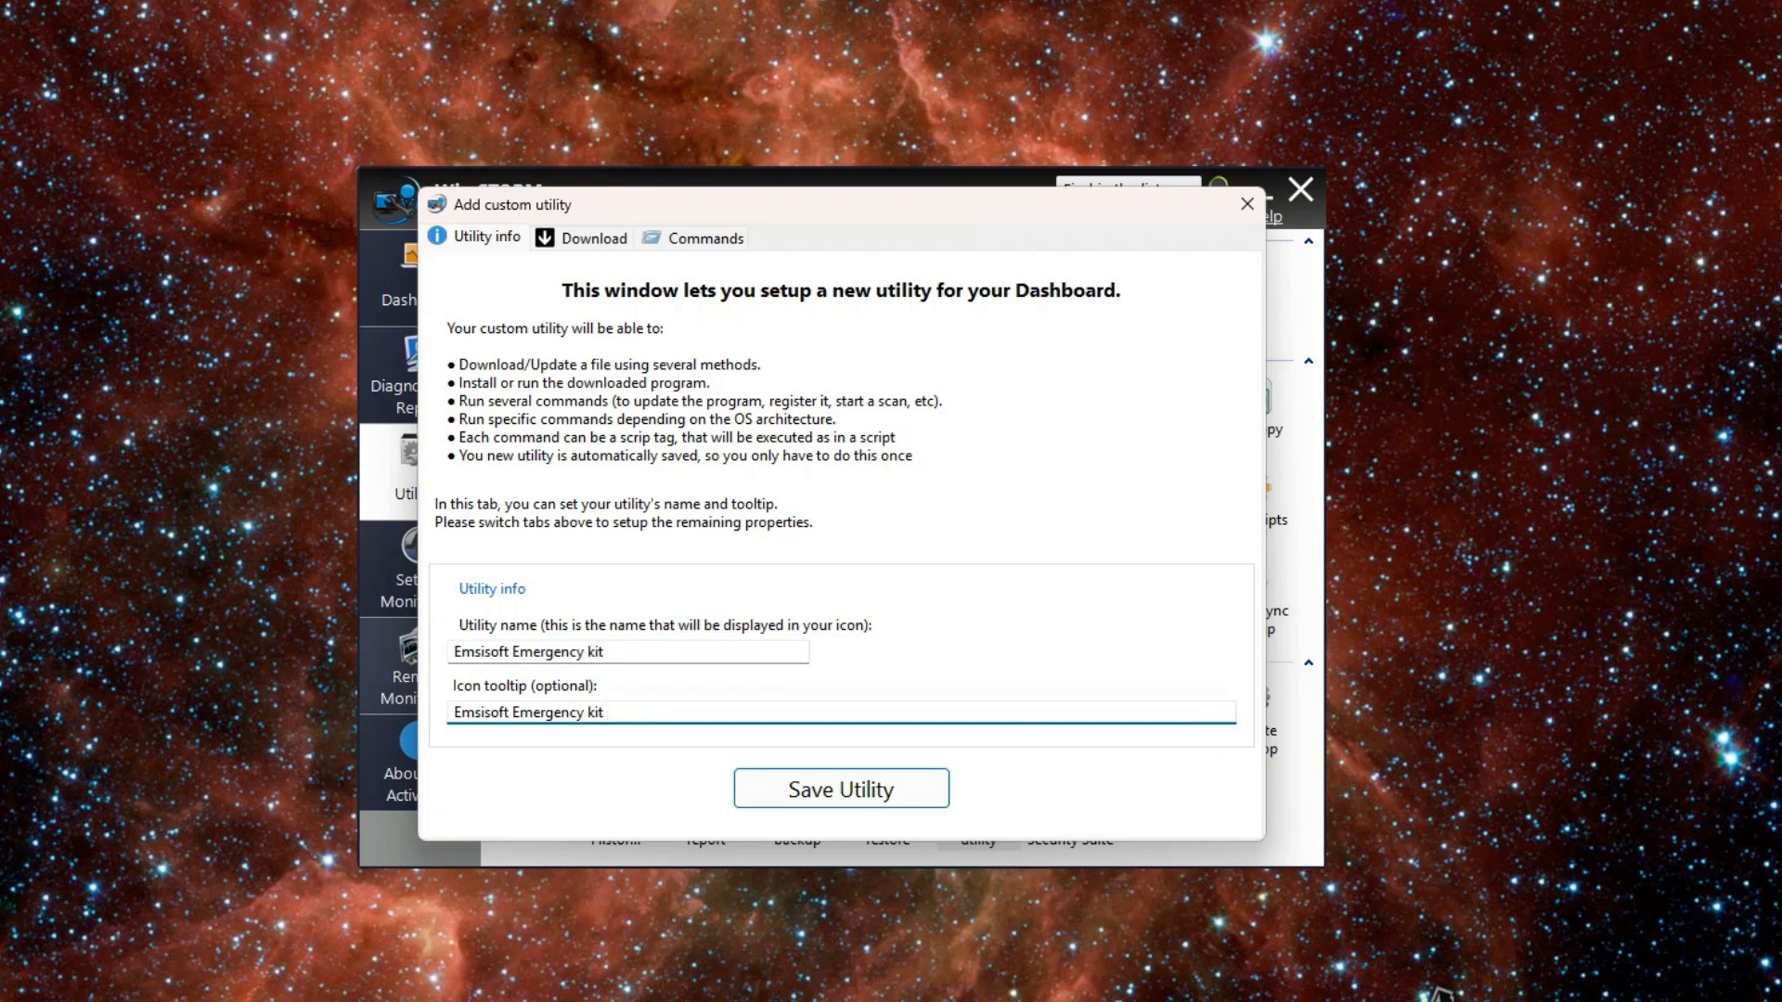
{"action": "type", "text": "utility"}
{"action": "left_click", "coordinate": [575, 238]}
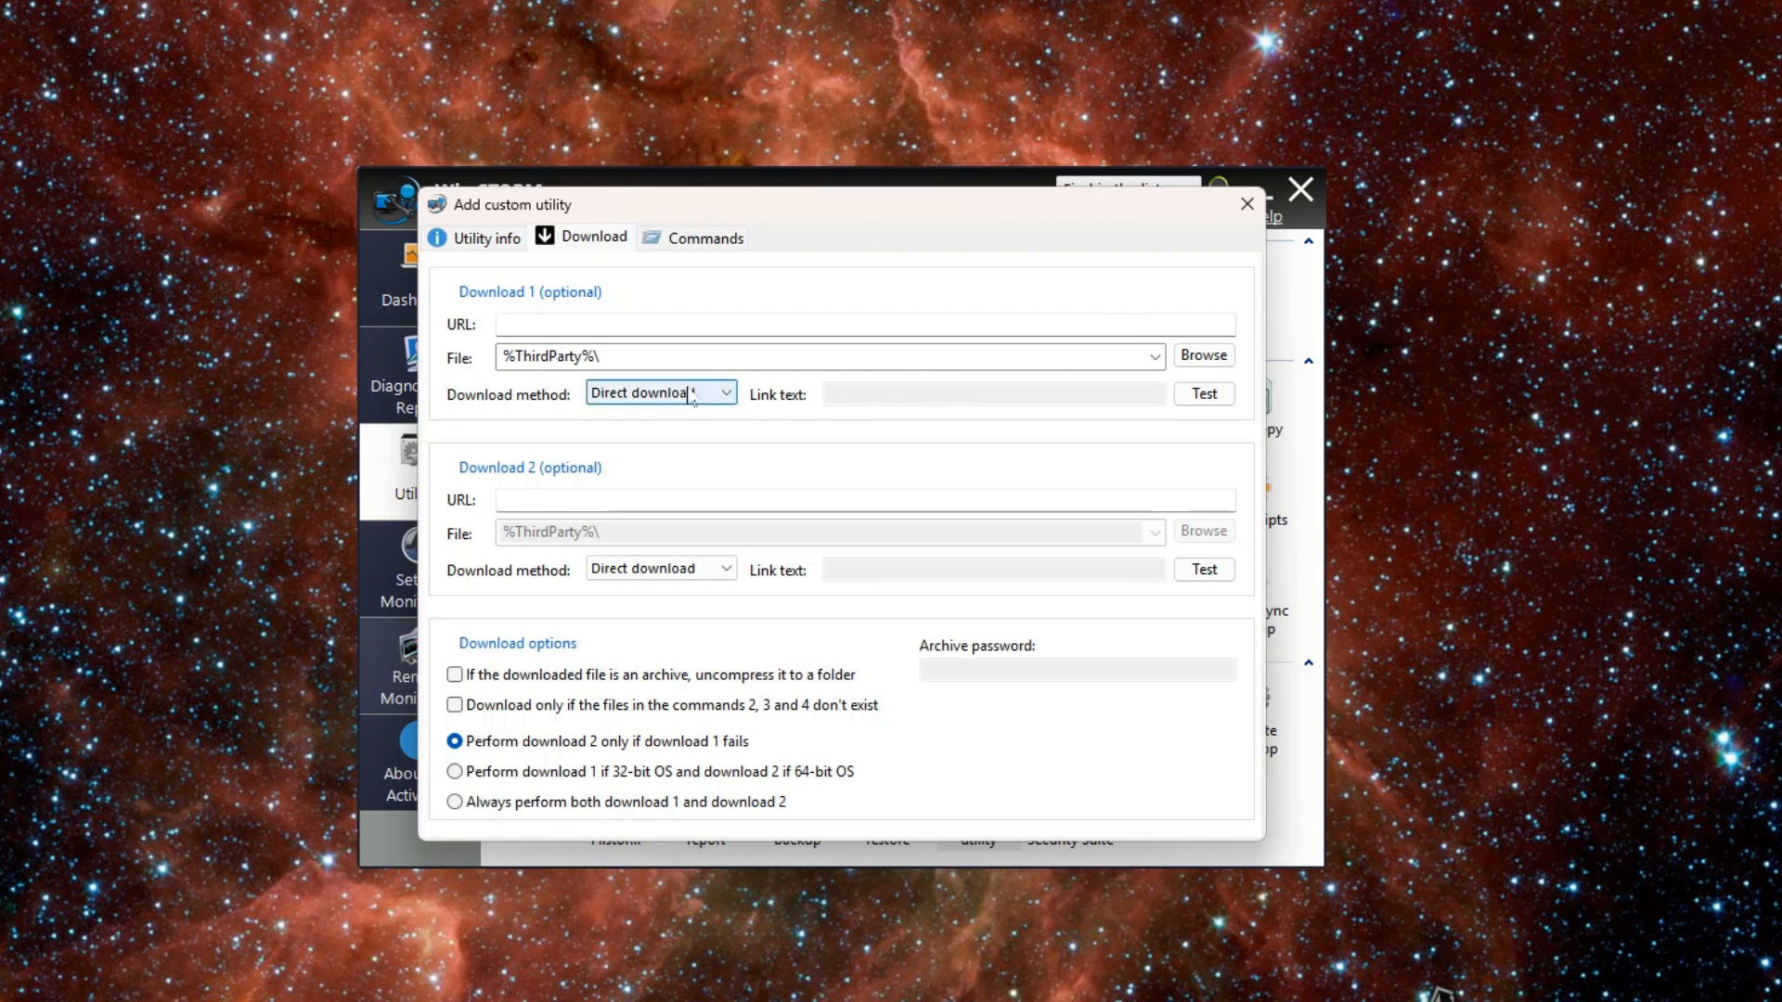
Step: Set the first download's file to %ThirdParty%\EEK.exe, keeping Direct download
{"action": "left_click", "coordinate": [655, 398]}
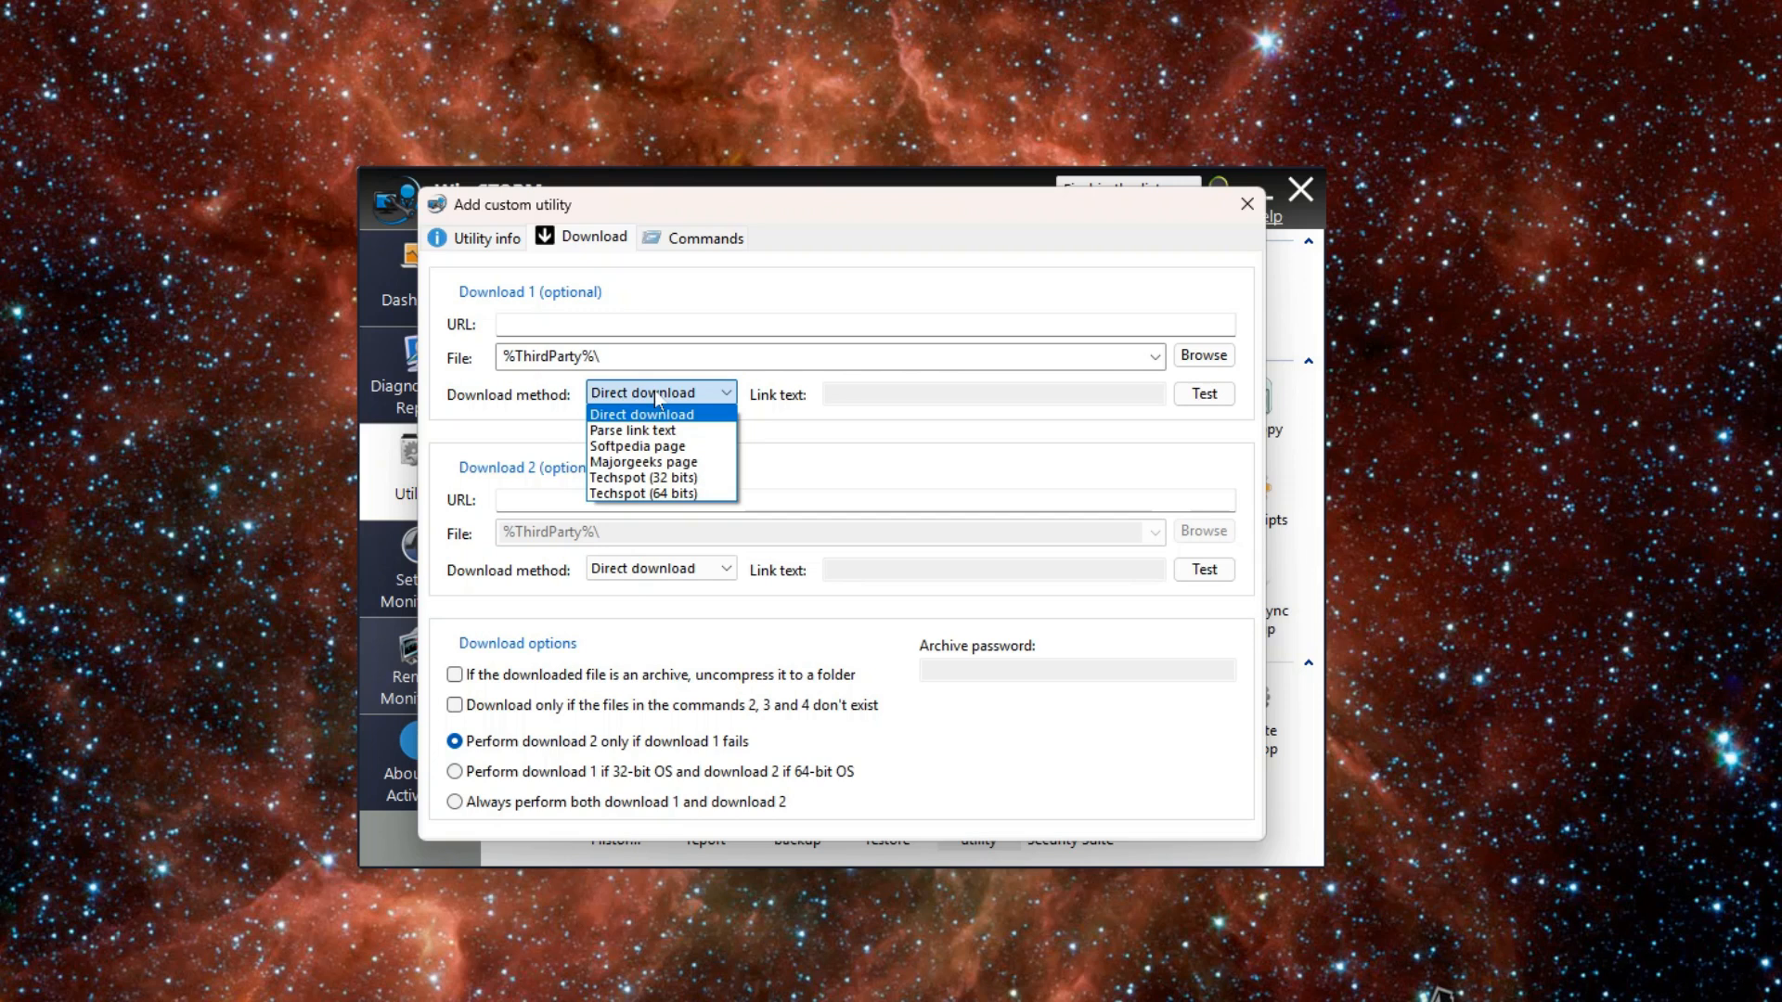
{"action": "left_click", "coordinate": [657, 354]}
{"action": "left_click", "coordinate": [657, 353]}
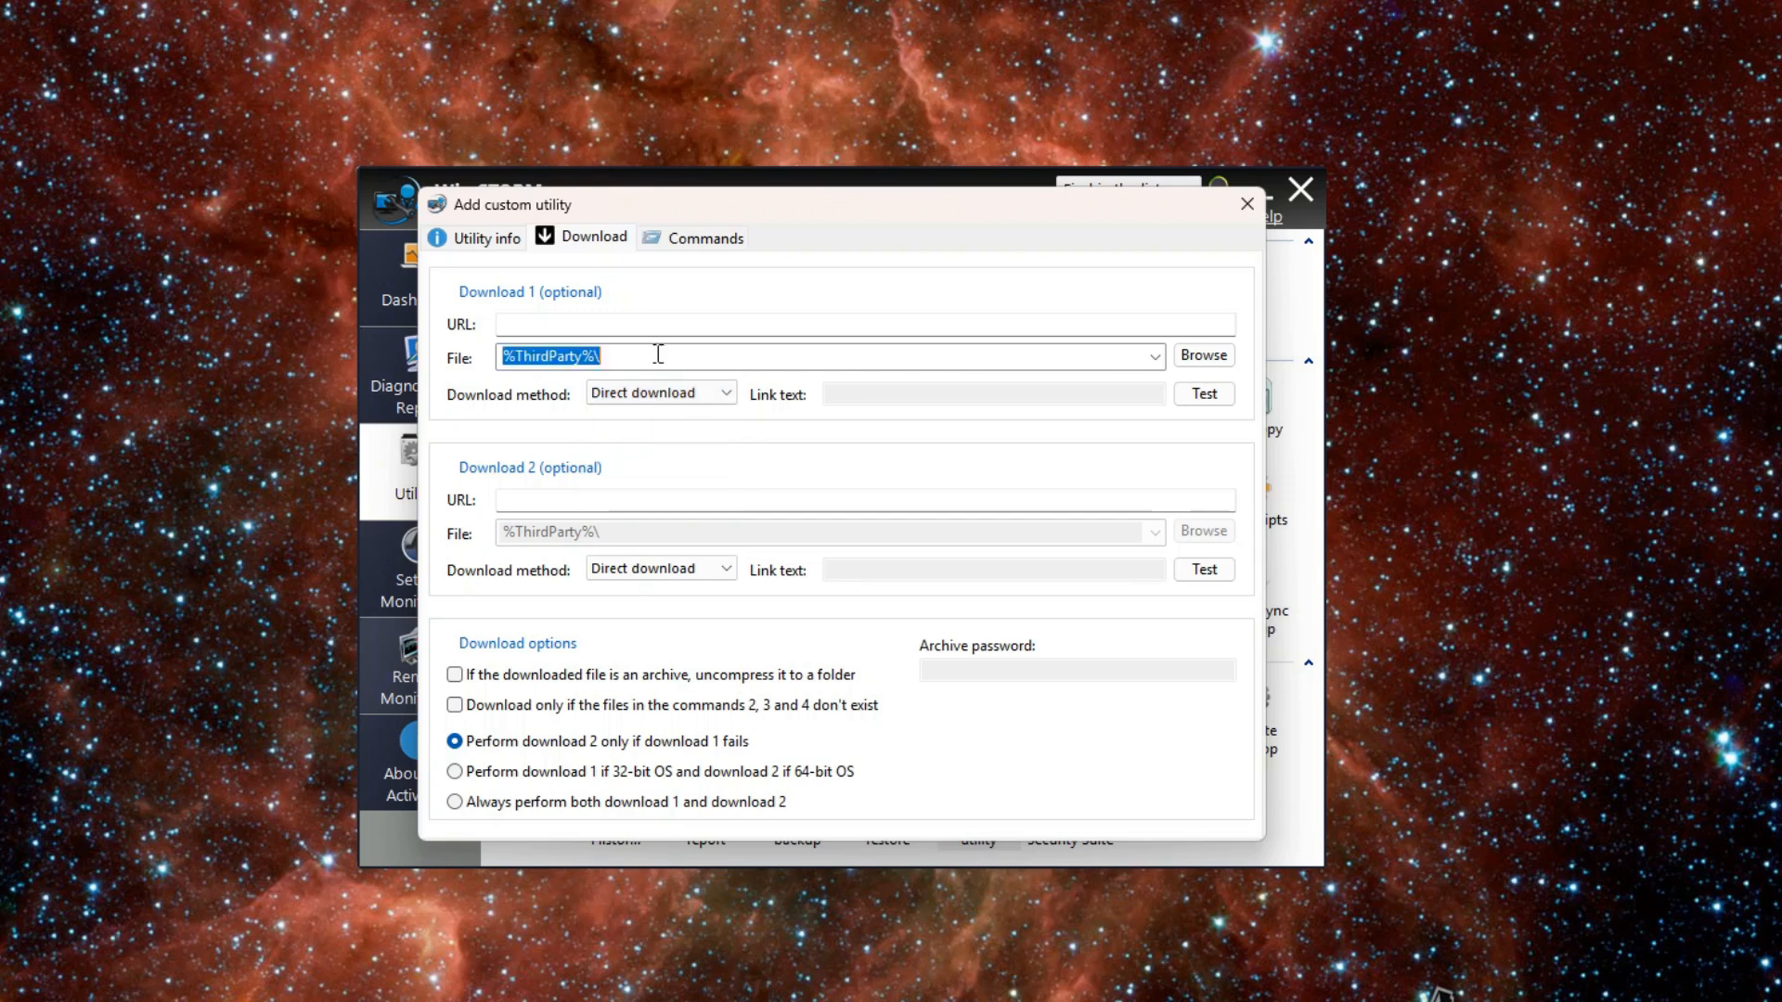
{"action": "left_click", "coordinate": [658, 354]}
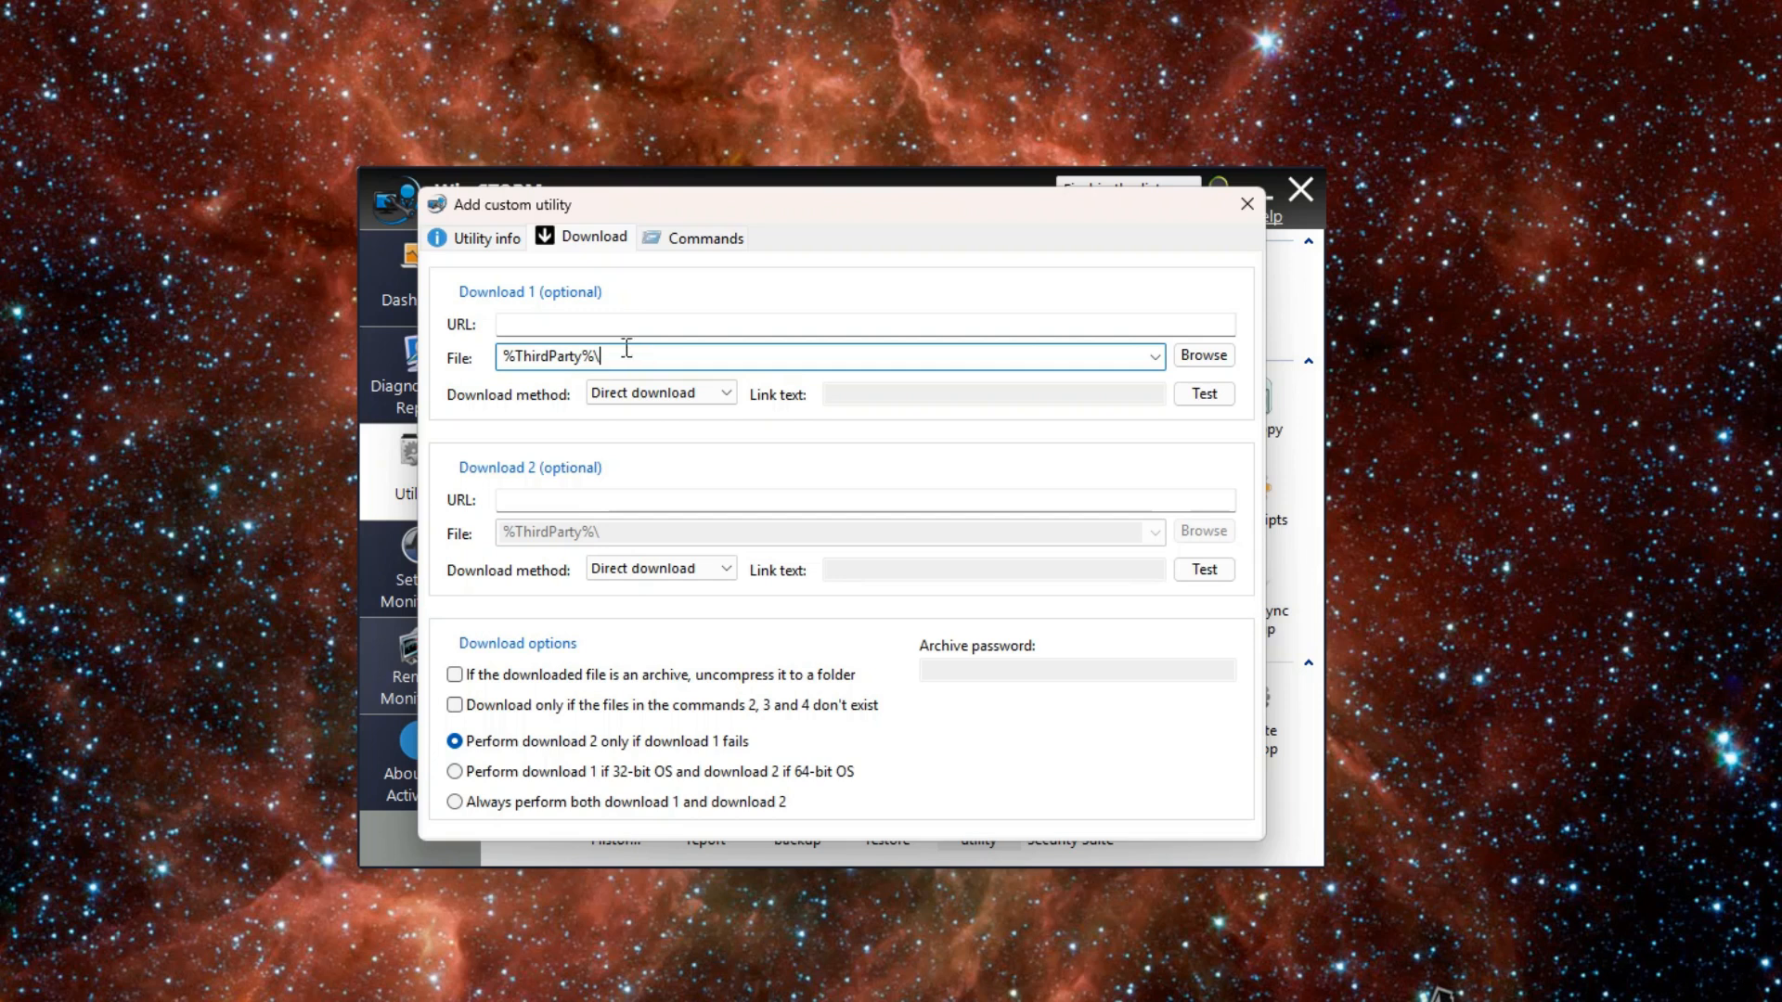
{"action": "left_click", "coordinate": [1156, 357]}
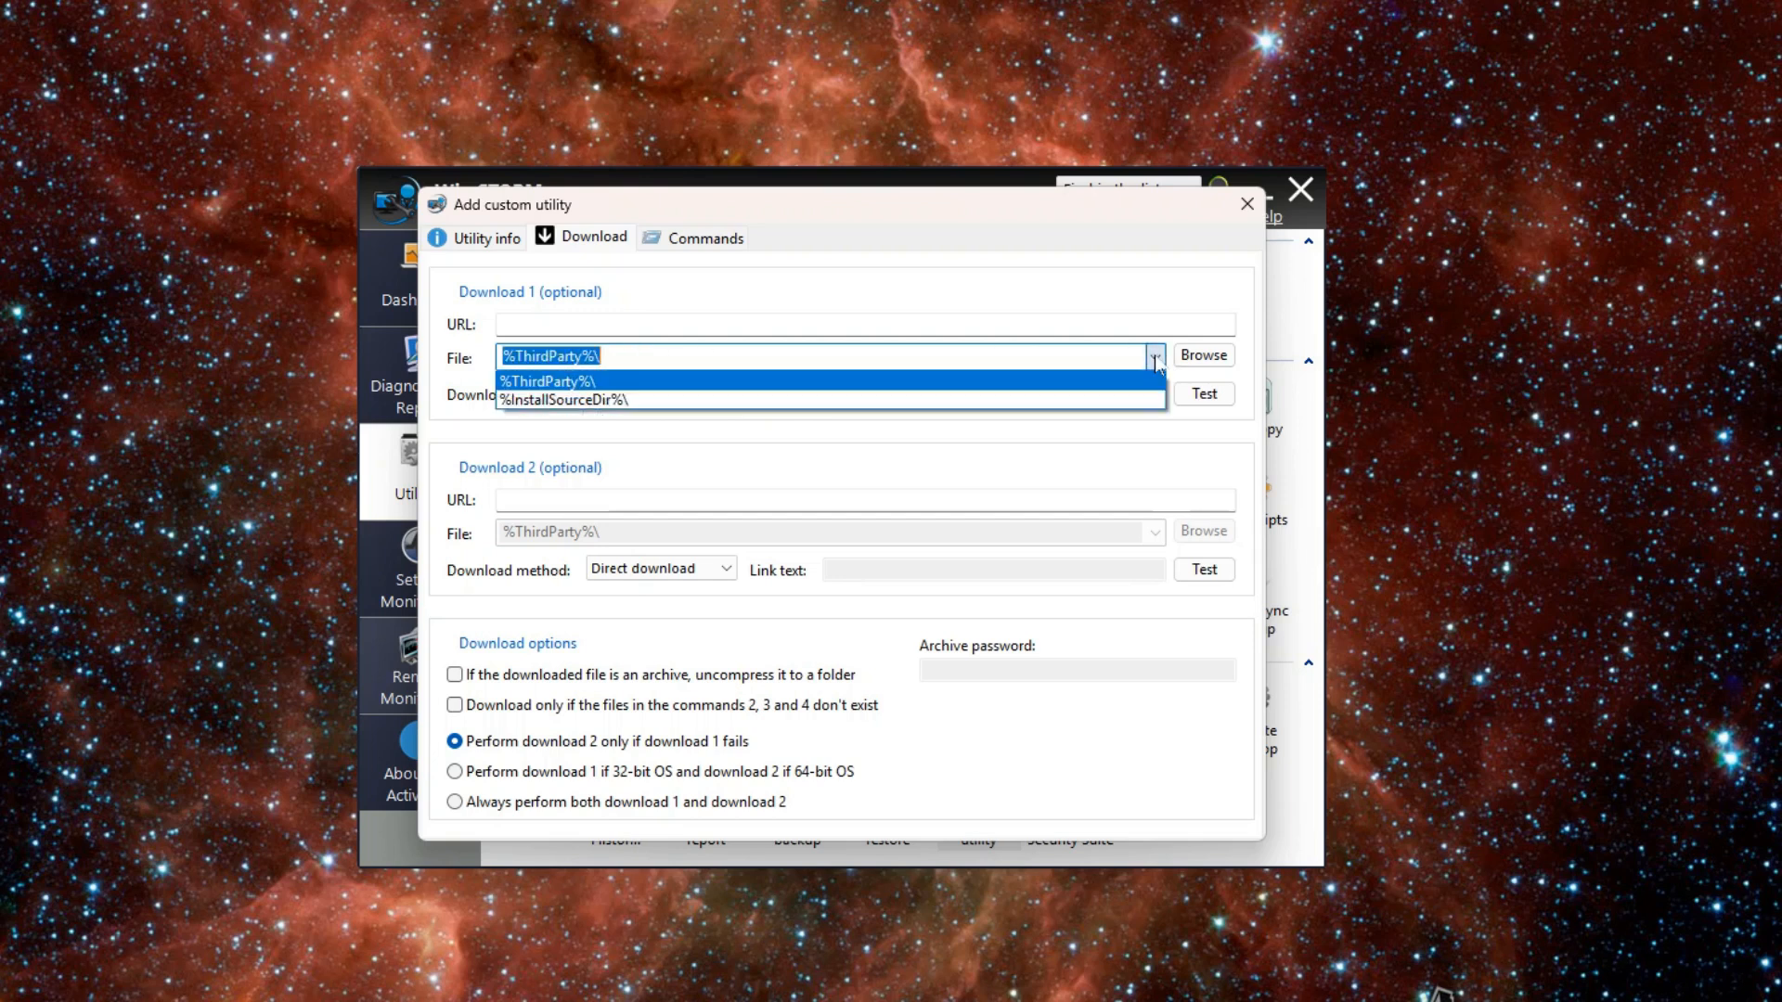
{"action": "left_click", "coordinate": [654, 407]}
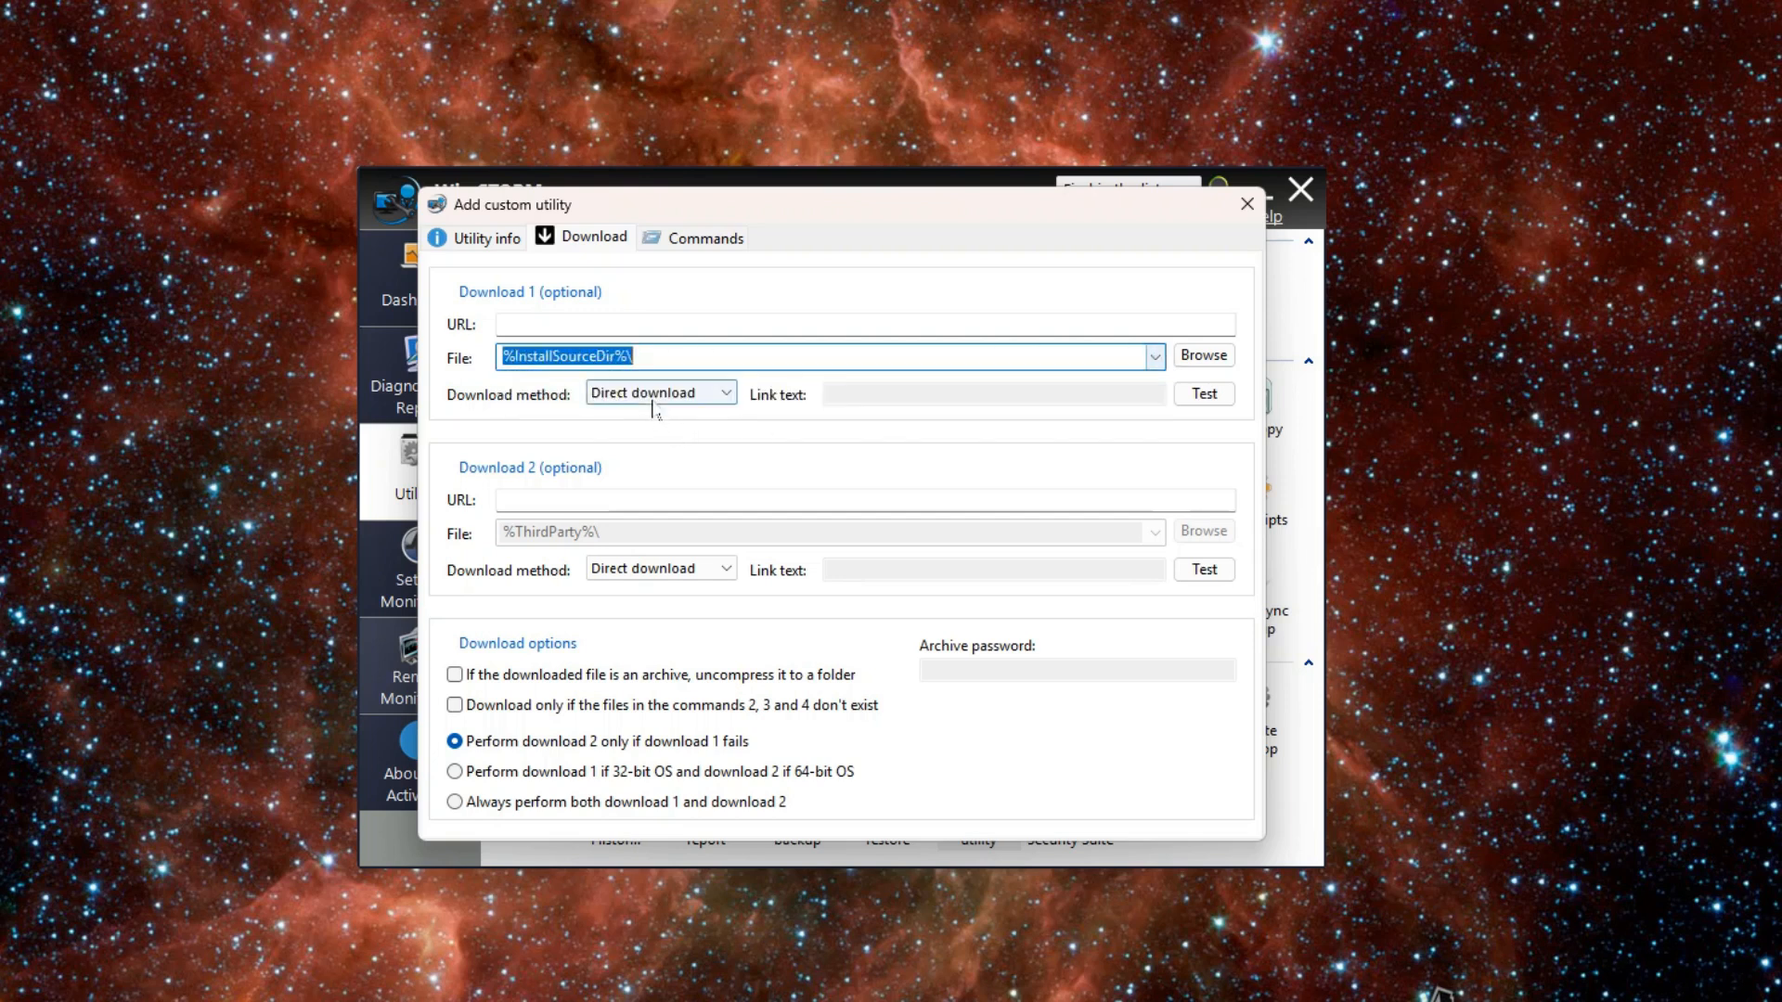
{"action": "left_click", "coordinate": [661, 355]}
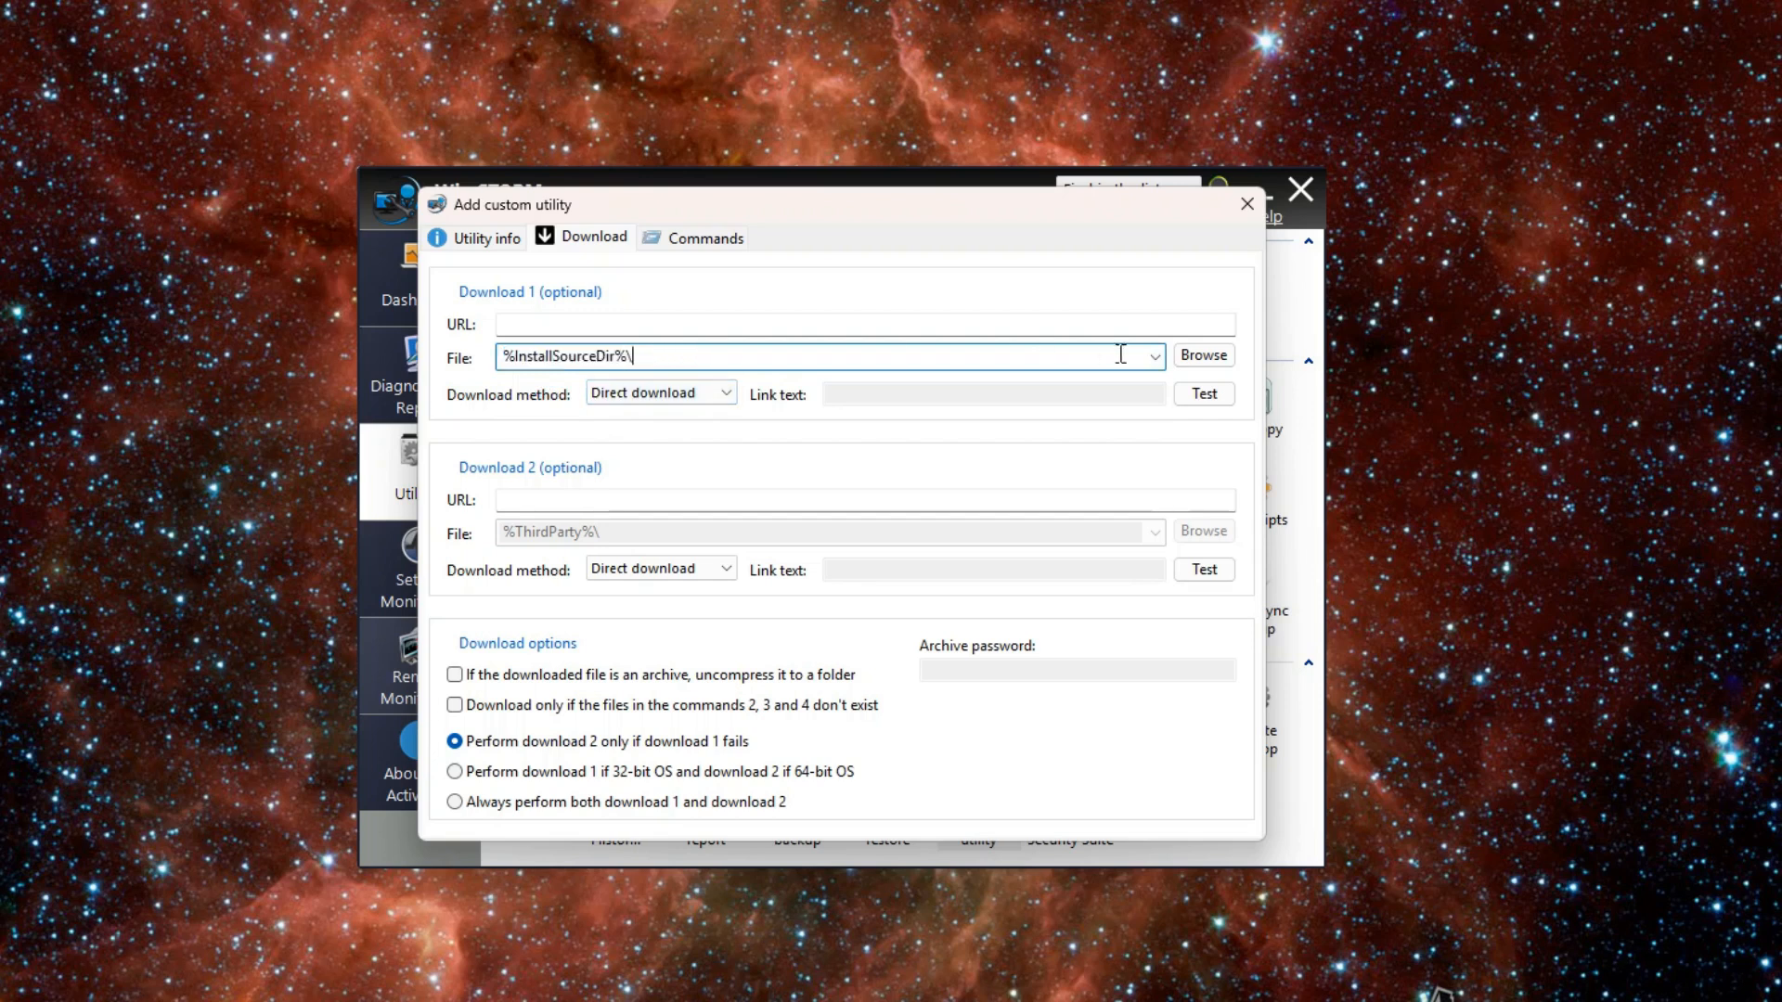
{"action": "left_click", "coordinate": [1154, 356]}
{"action": "left_click", "coordinate": [692, 386]}
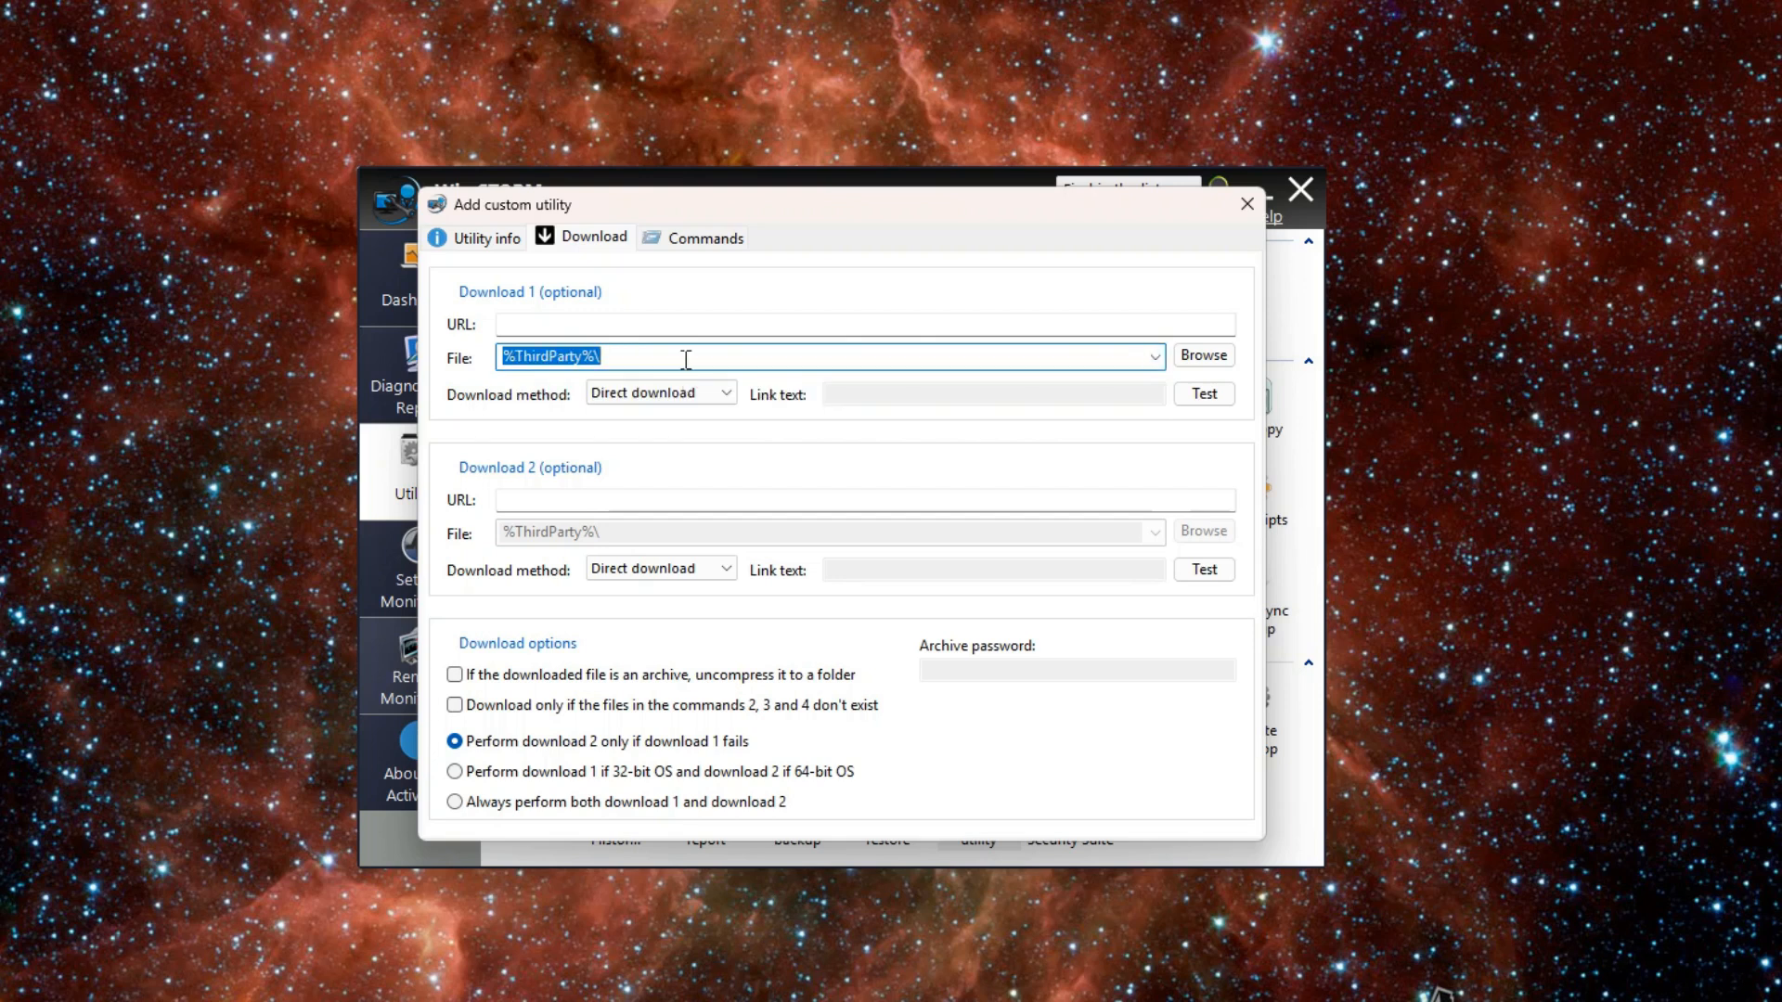
{"action": "left_click", "coordinate": [686, 359]}
{"action": "type", "text": "EE"}
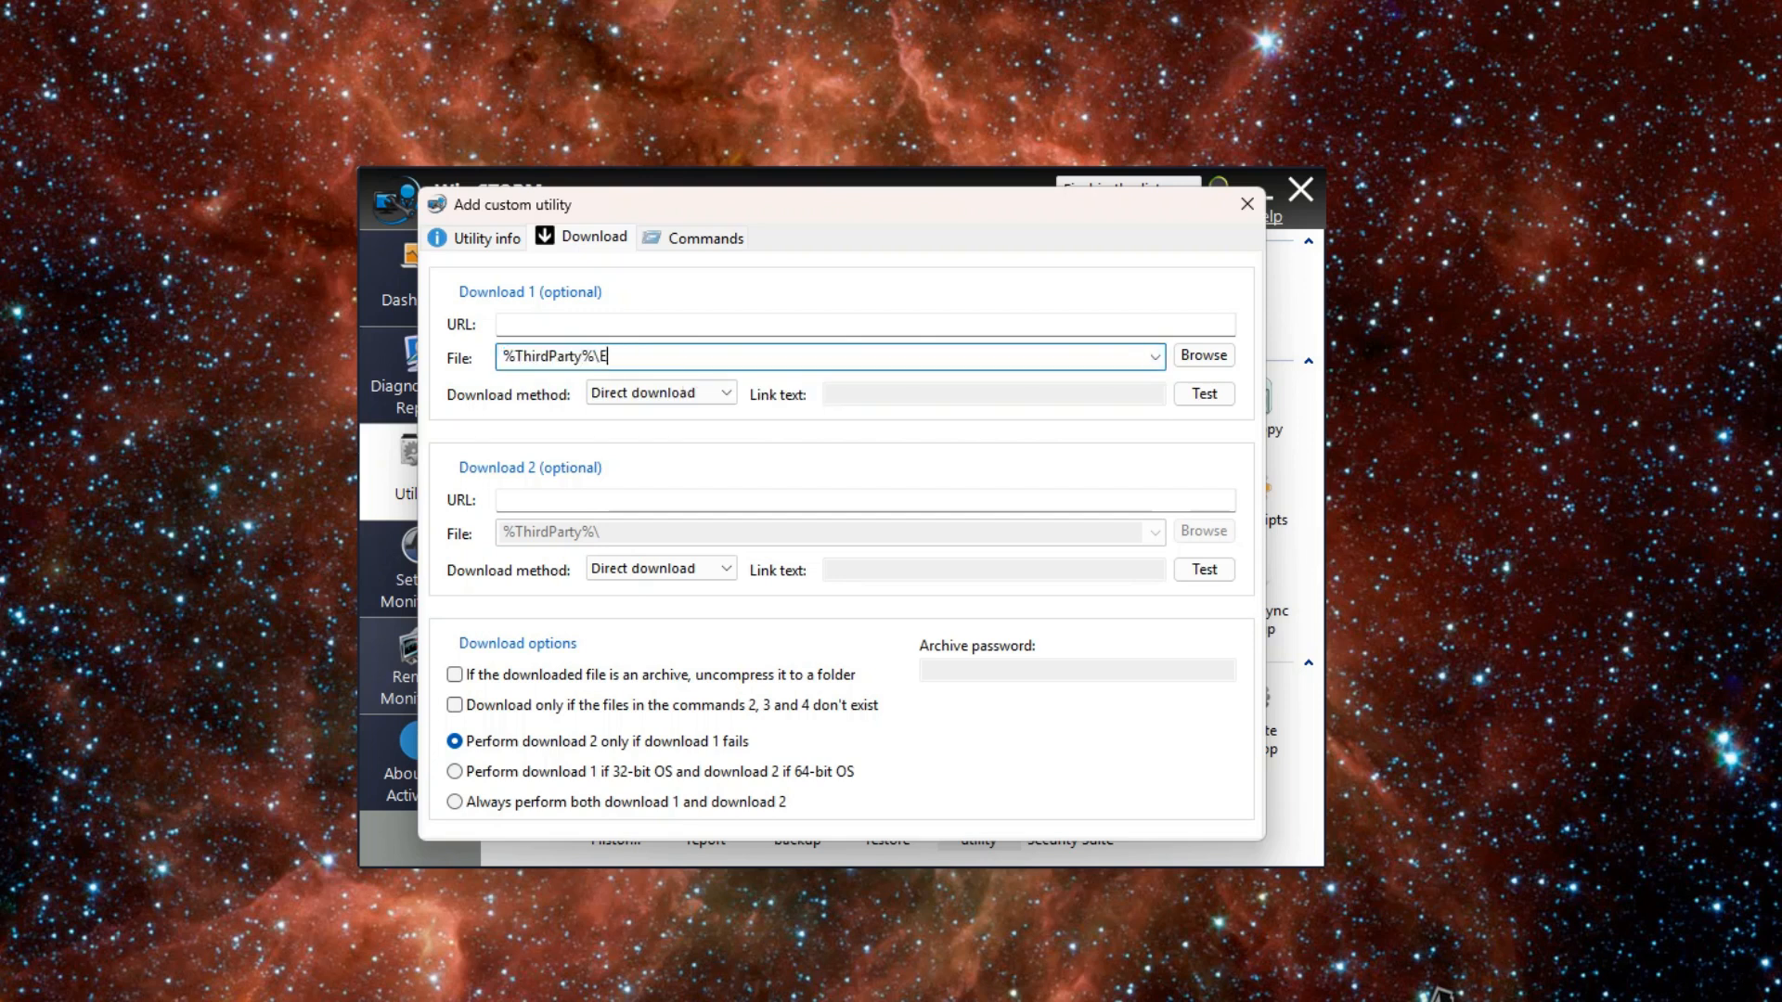
{"action": "type", "text": "K.exe"}
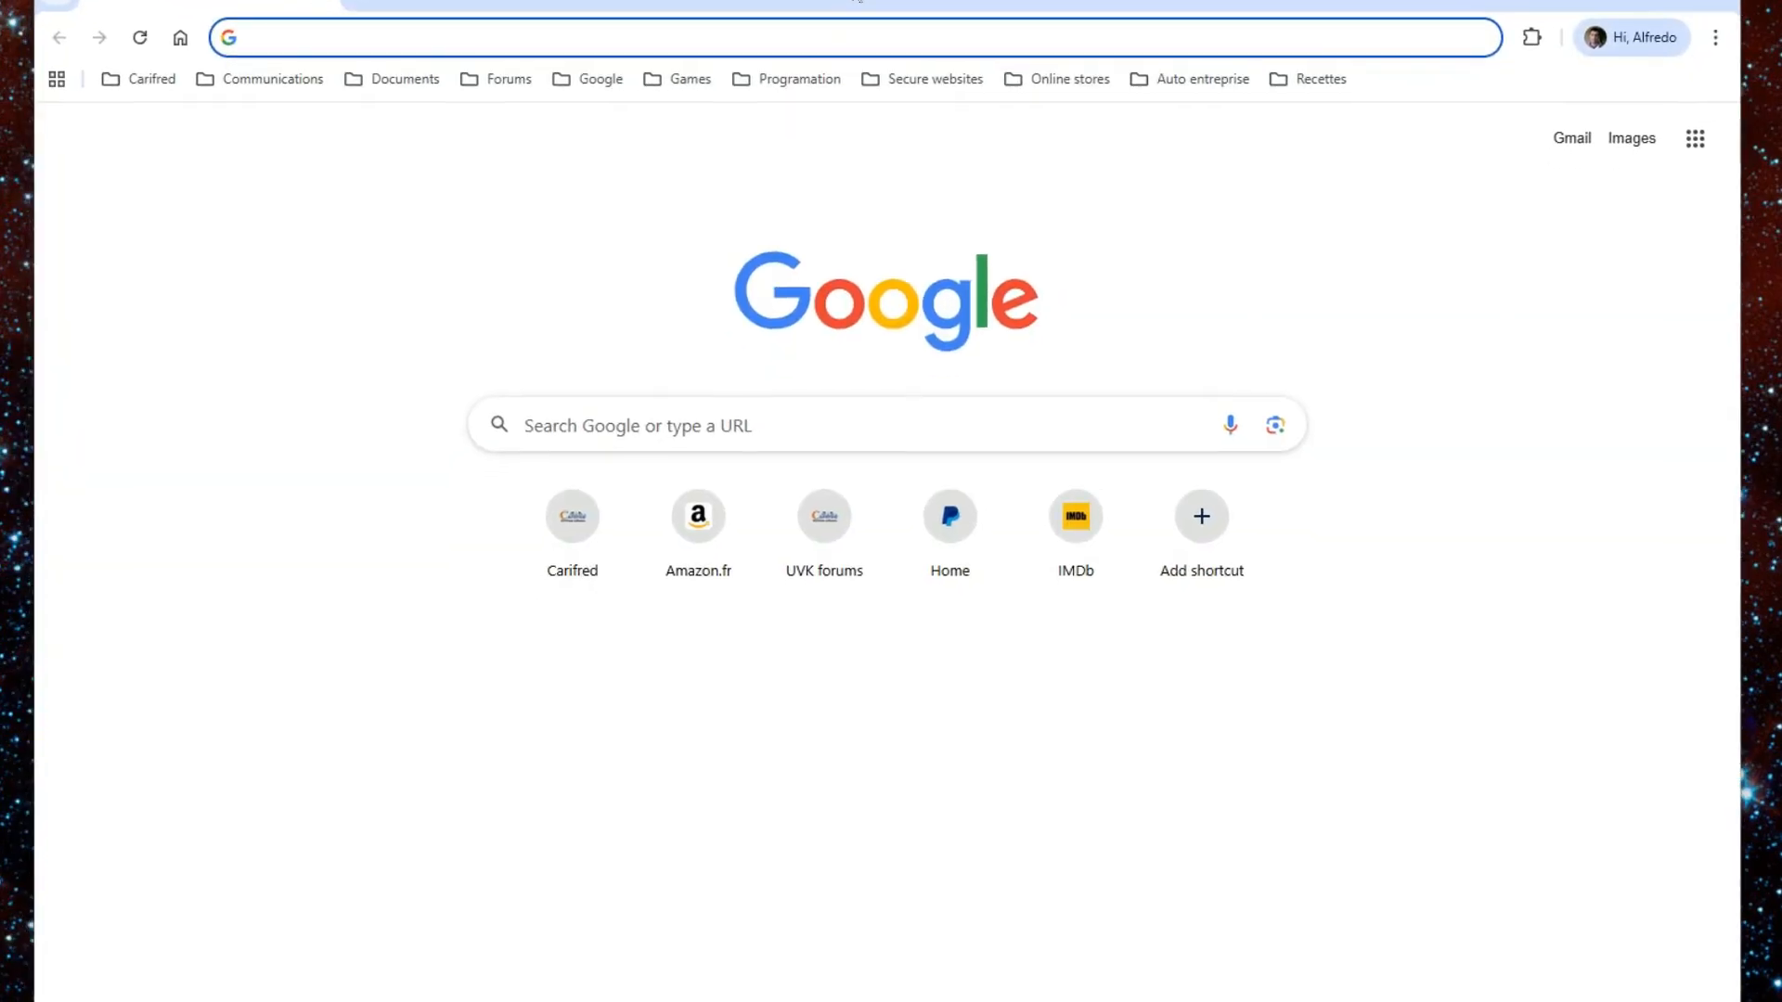
Step: Search Google for Emsisoft Emergency kit and open the official Emsisoft page
{"action": "left_click", "coordinate": [575, 40]}
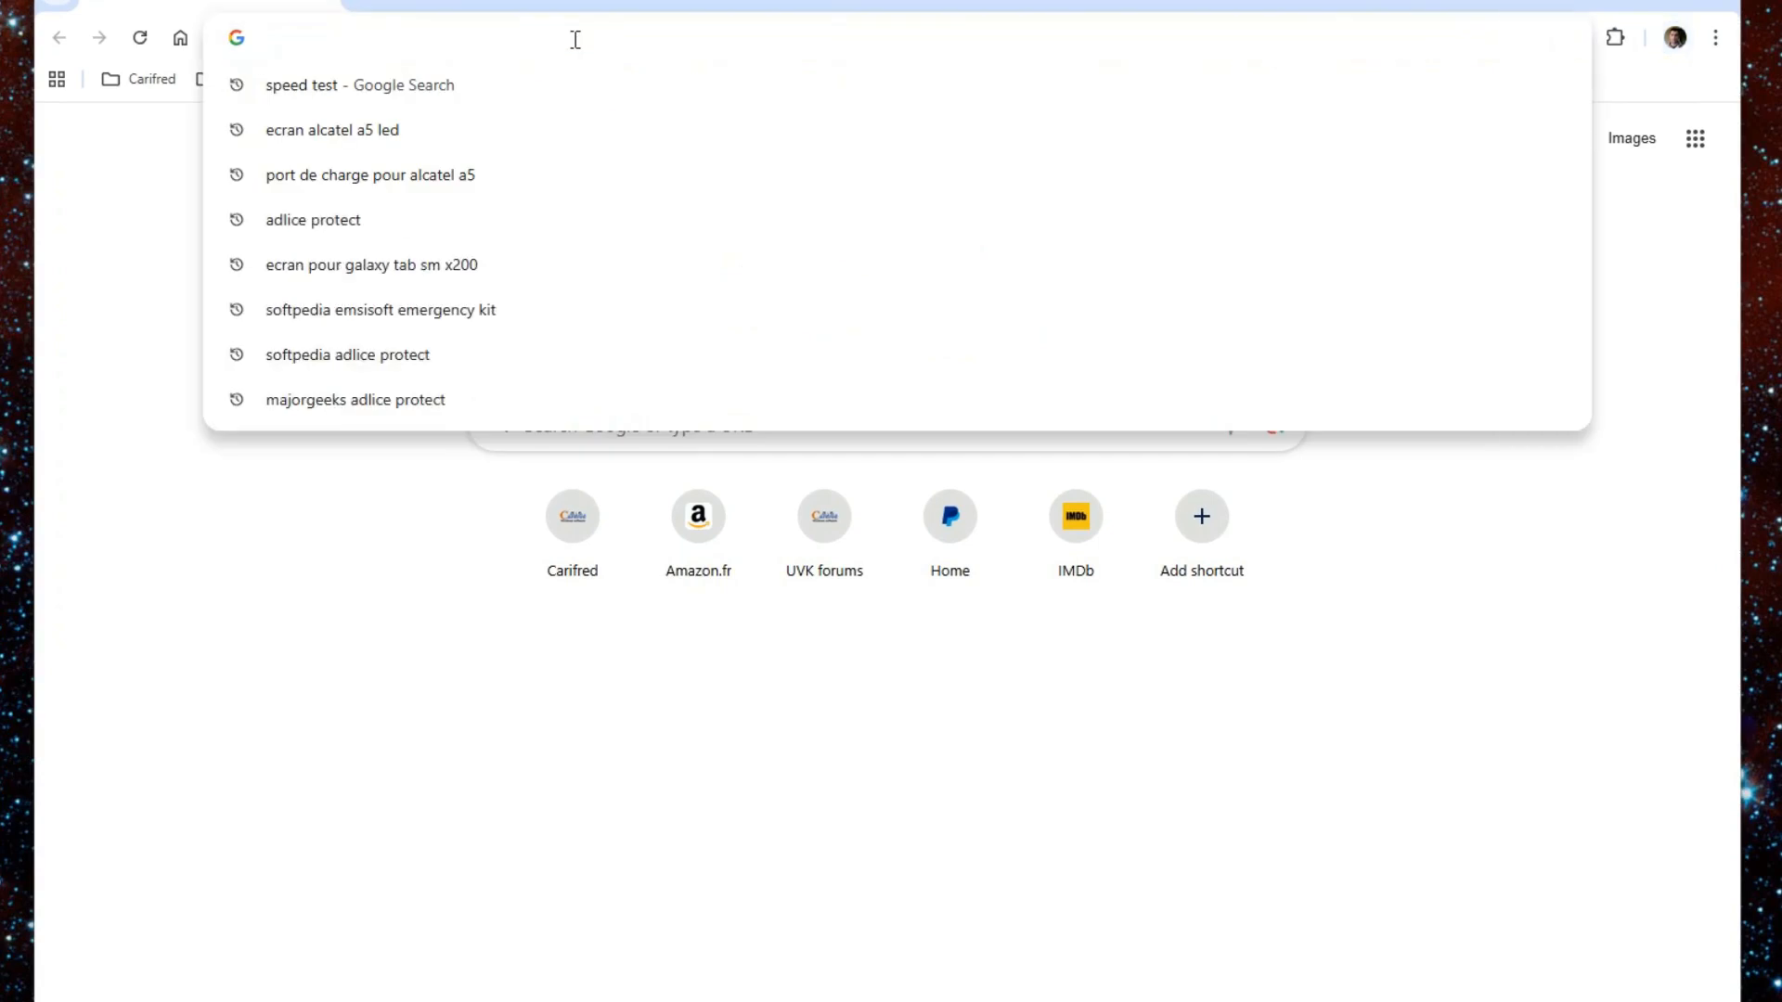
{"action": "type", "text": "em"}
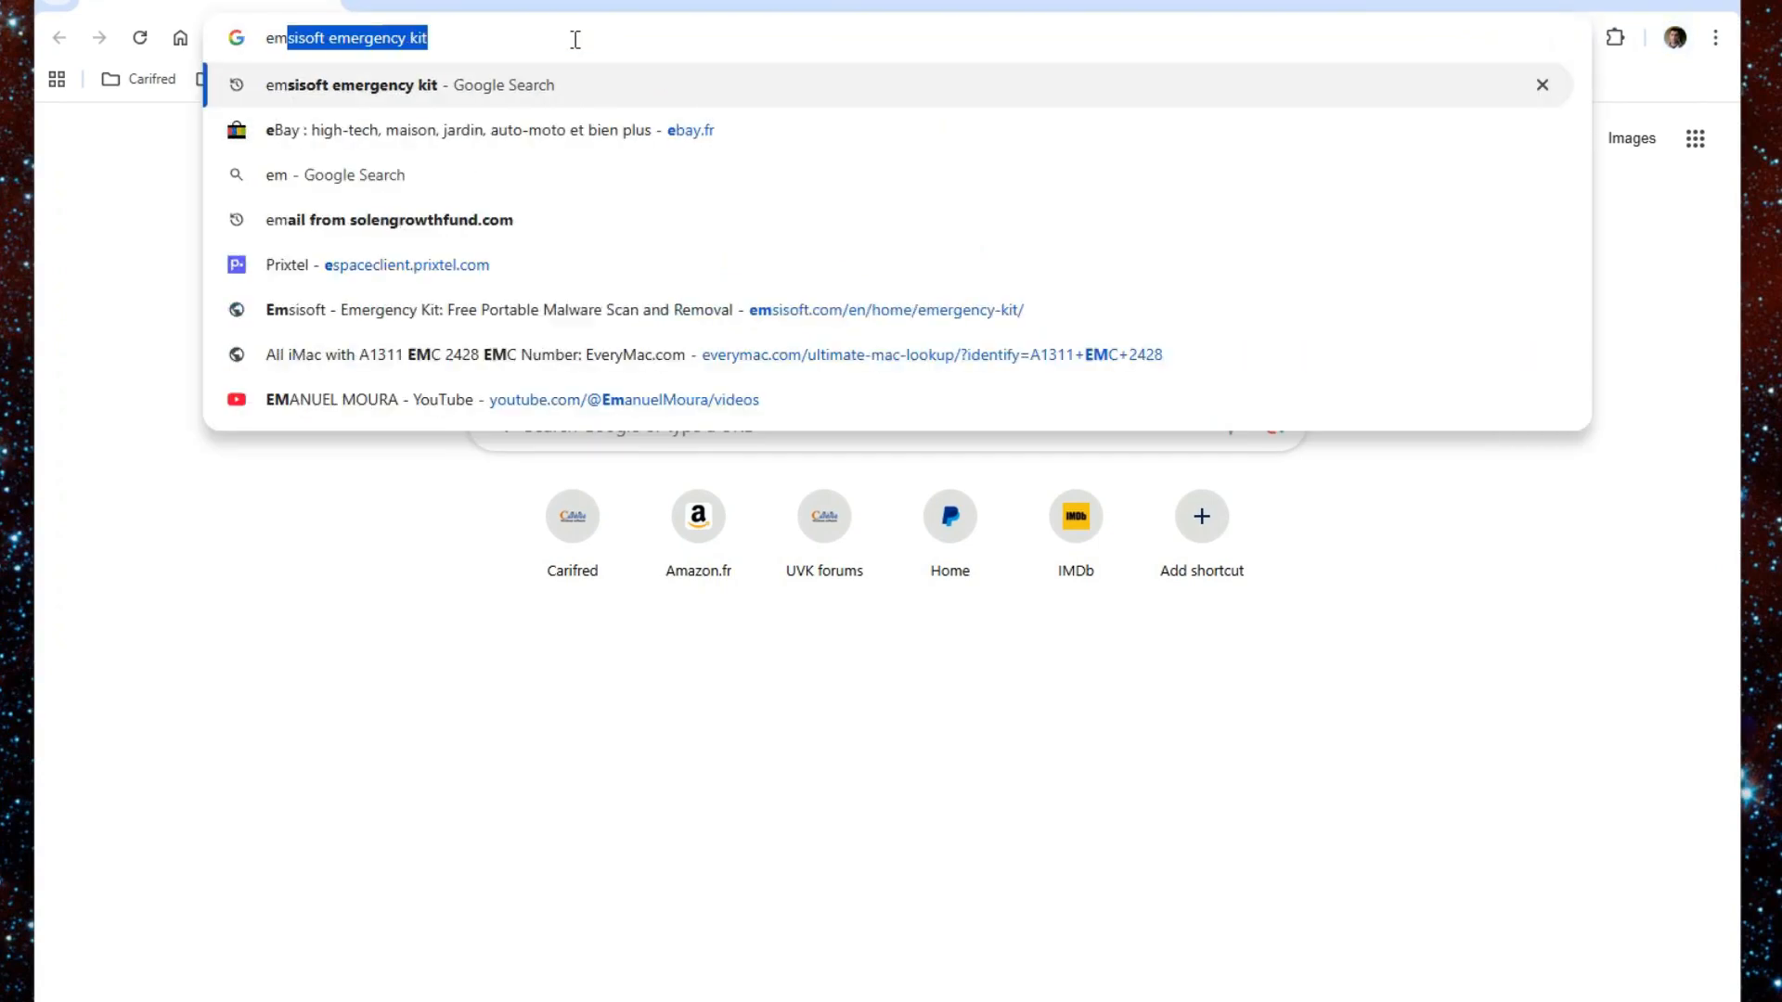
{"action": "key", "text": "BackSpace"}
{"action": "key", "text": "BackSpace"}
{"action": "key", "text": "BackSpace"}
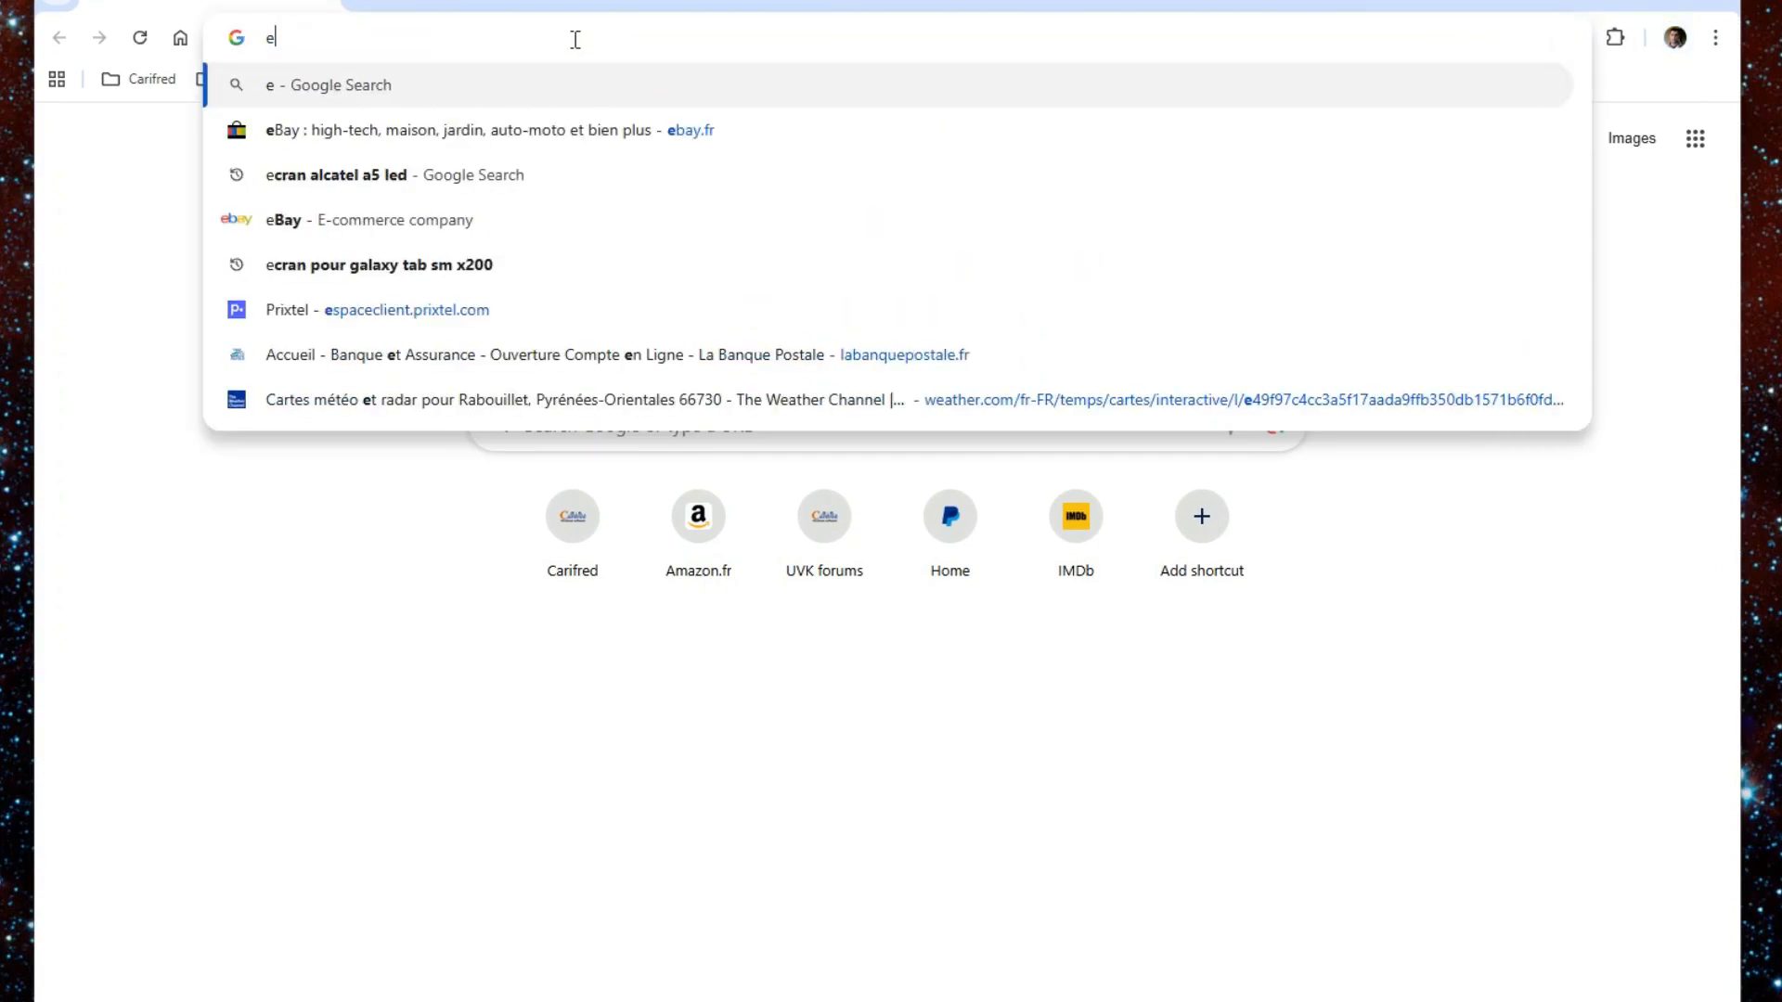
{"action": "type", "text": "Emsisoft Emergency kit"}
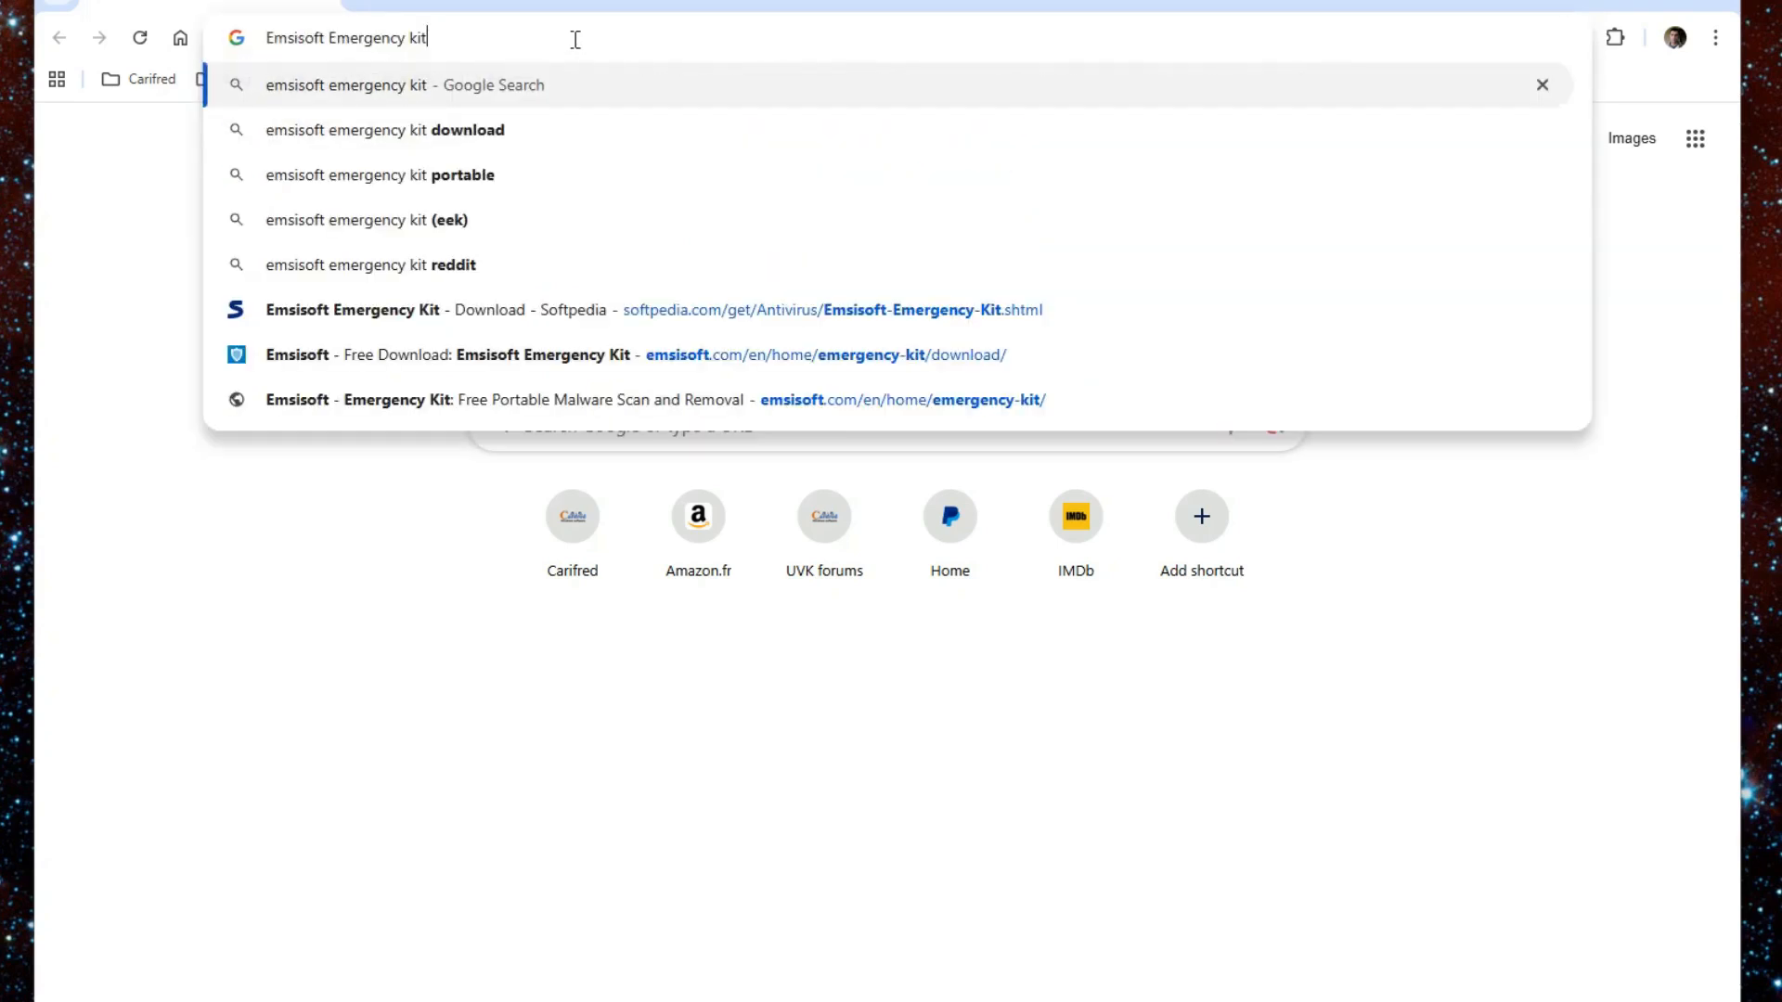
{"action": "key", "text": "Return"}
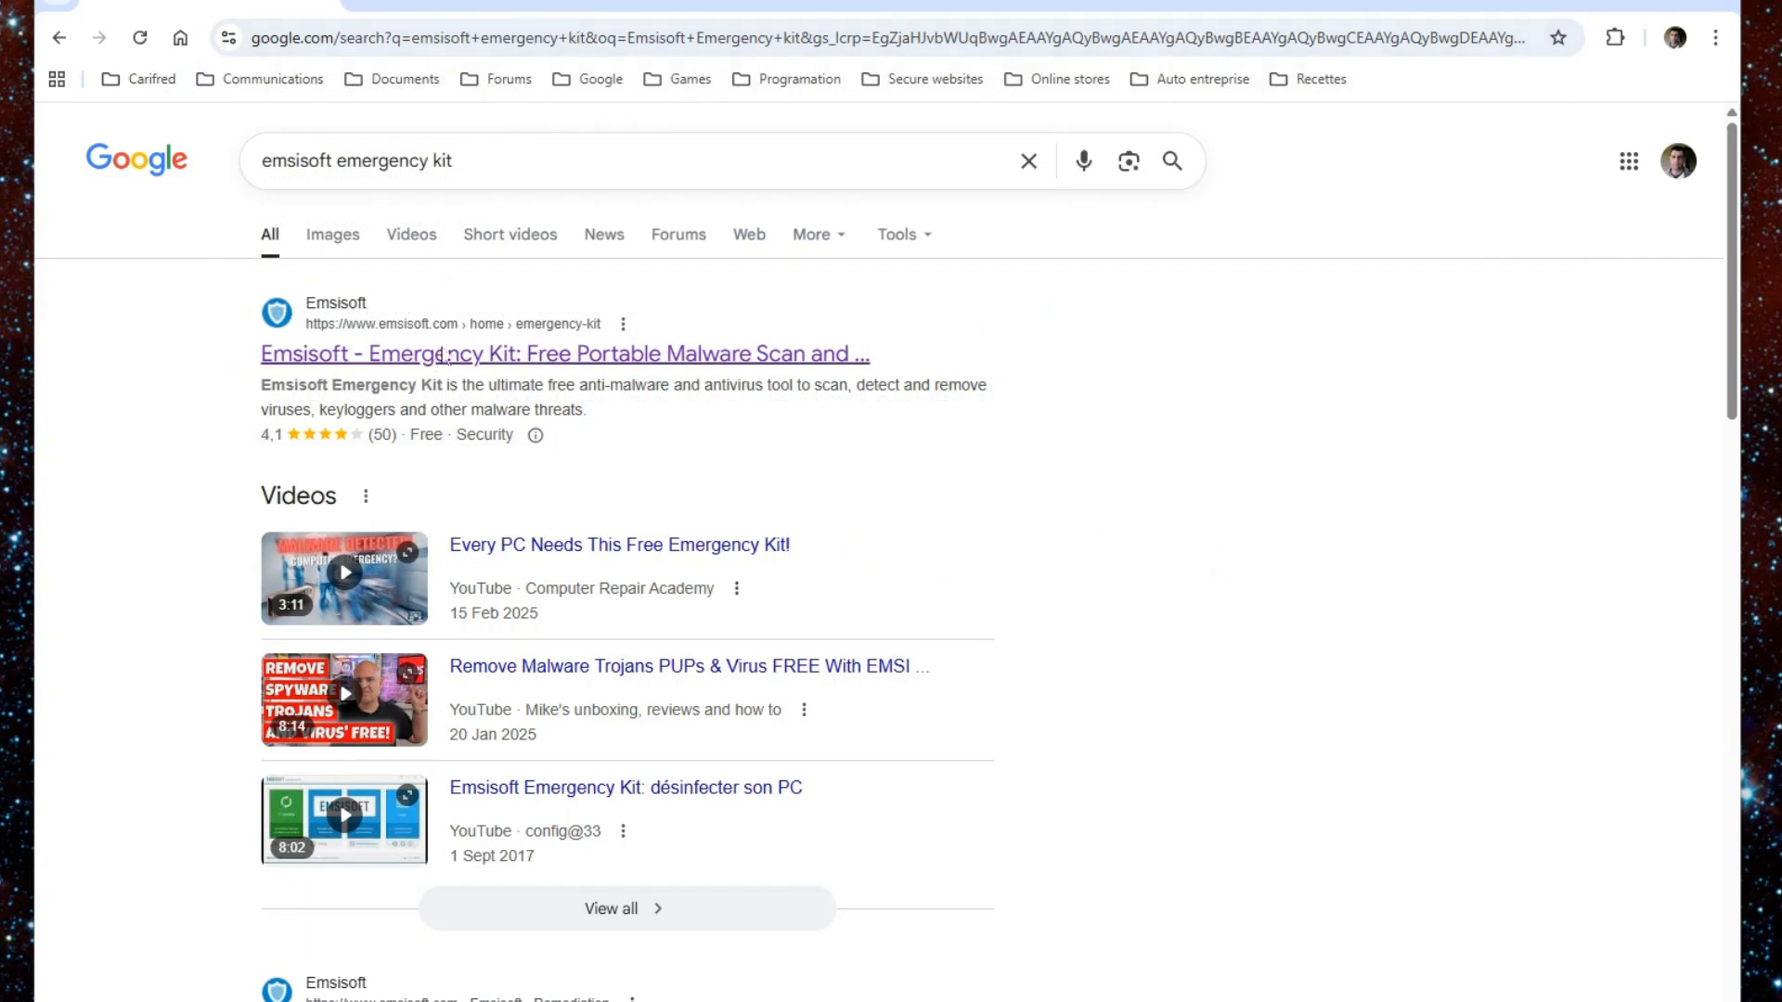
{"action": "left_click", "coordinate": [443, 355]}
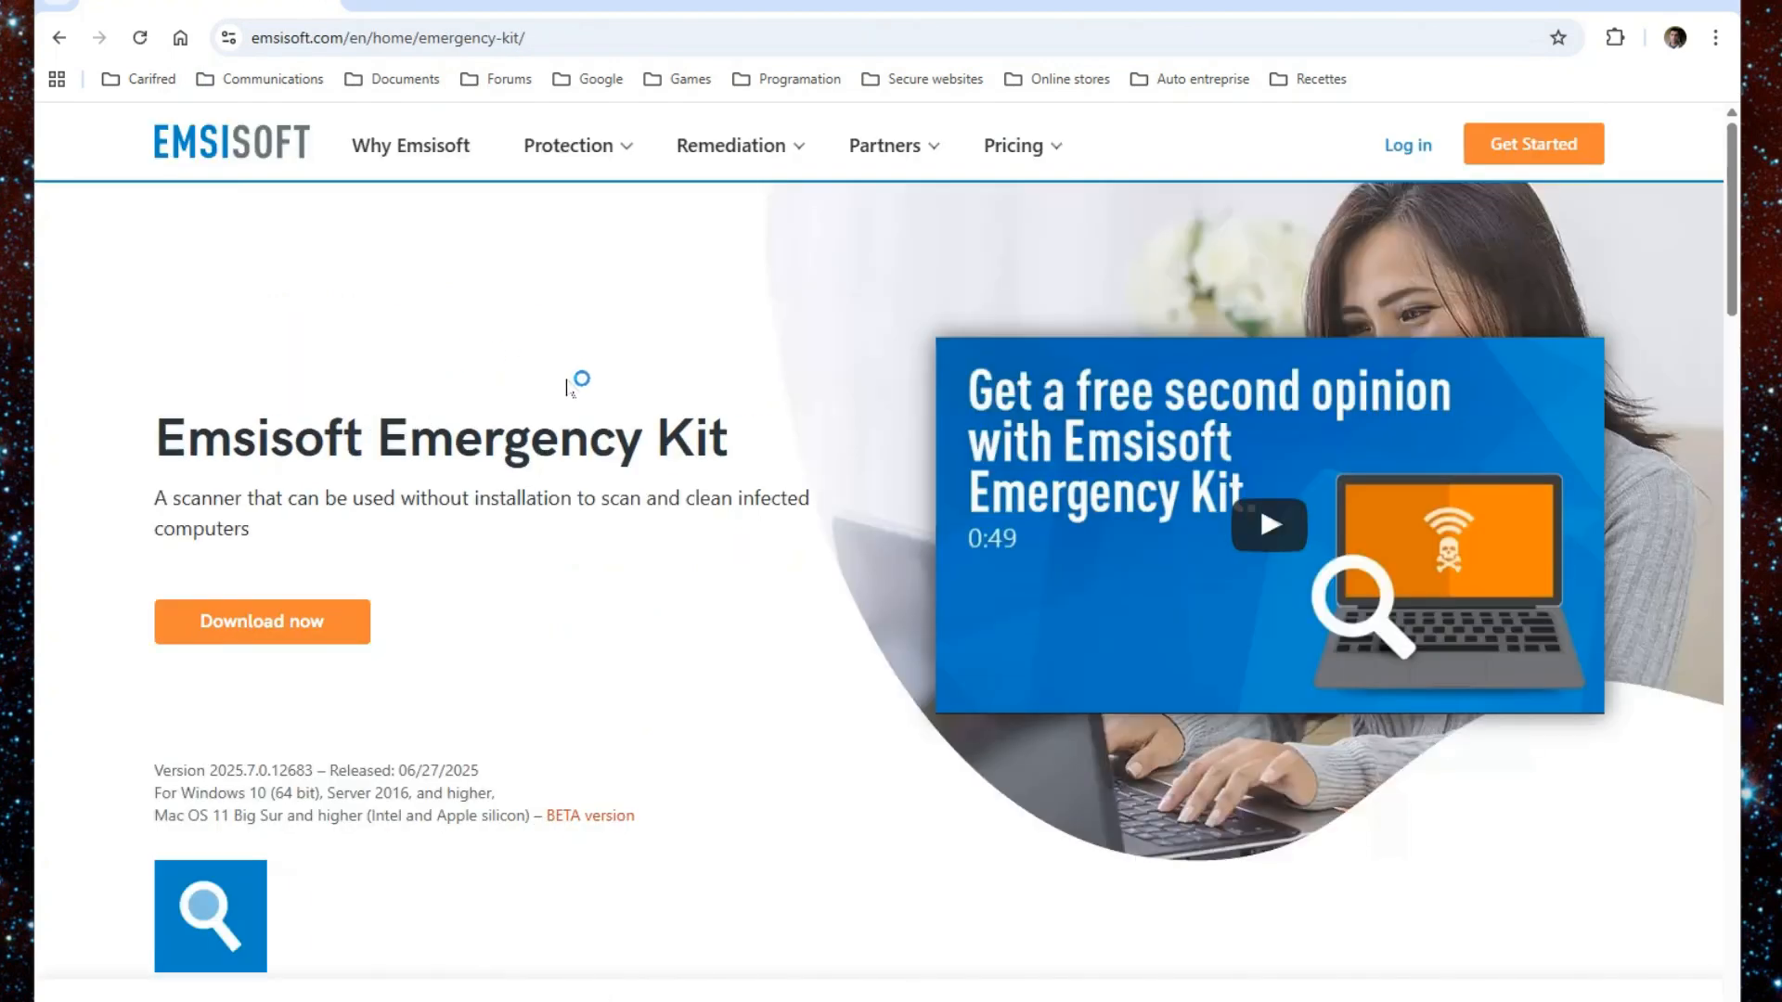
Step: Go to the Emergency Kit download page and copy the 'click here' link address
{"action": "left_click", "coordinate": [259, 628]}
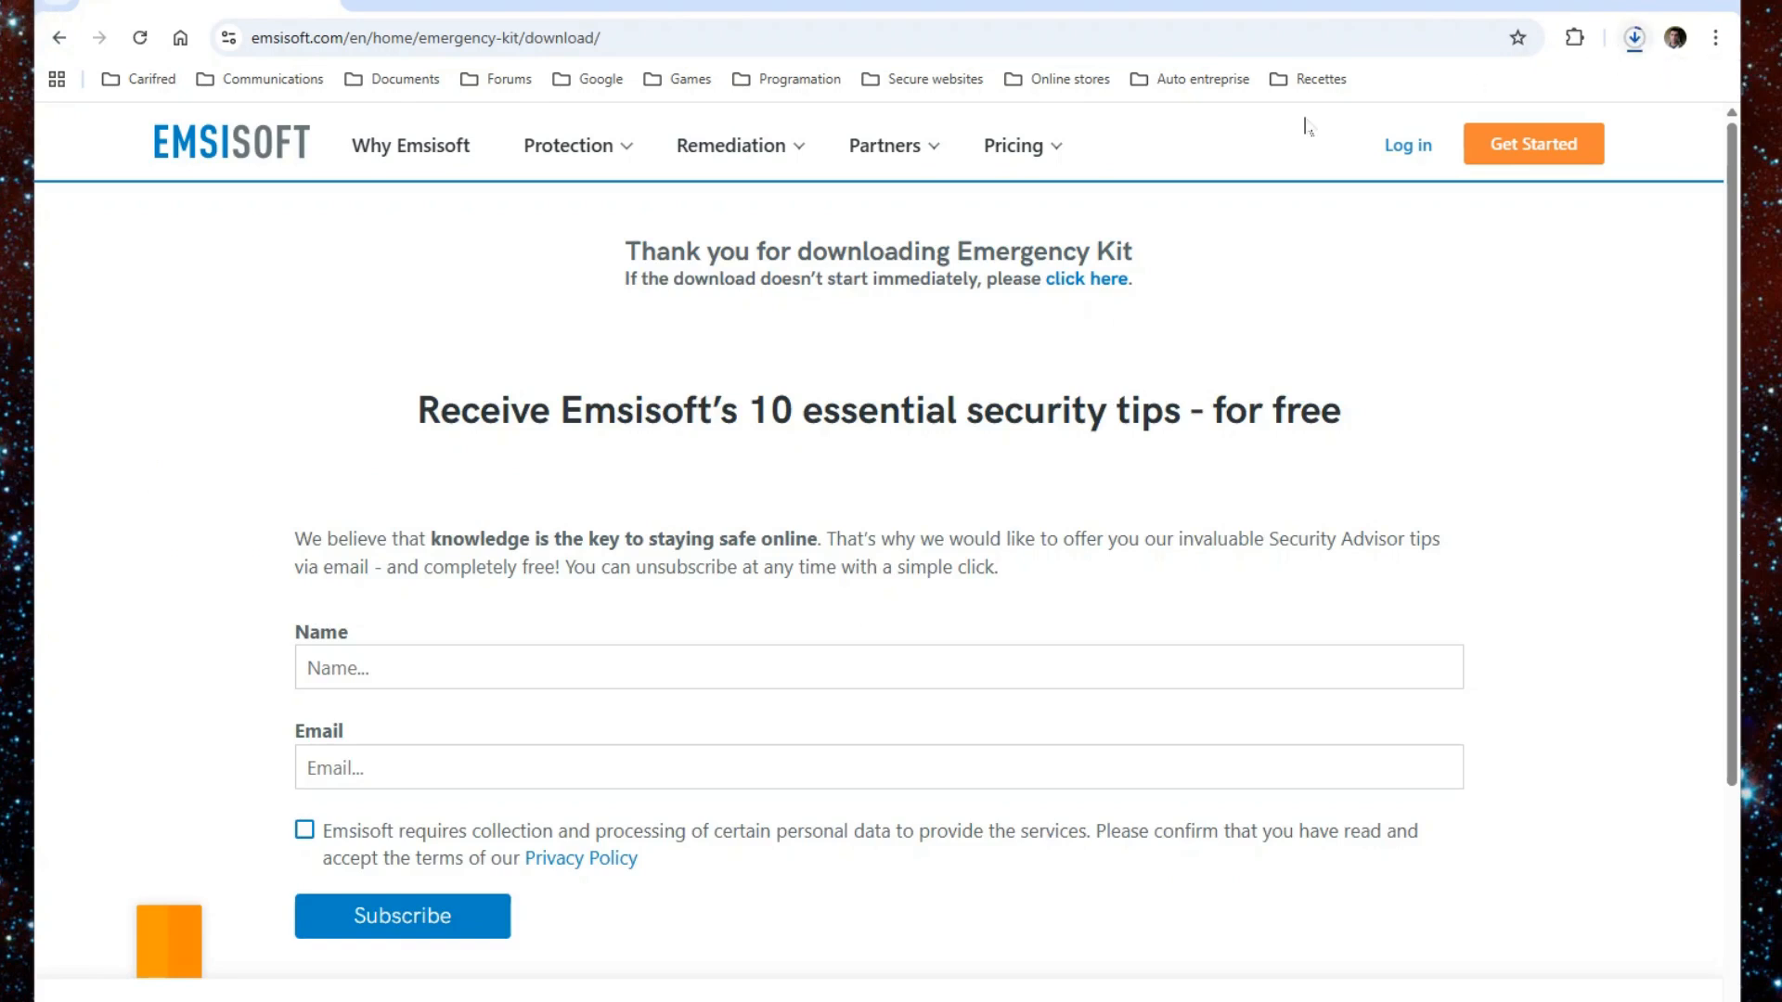
{"action": "left_click", "coordinate": [630, 32]}
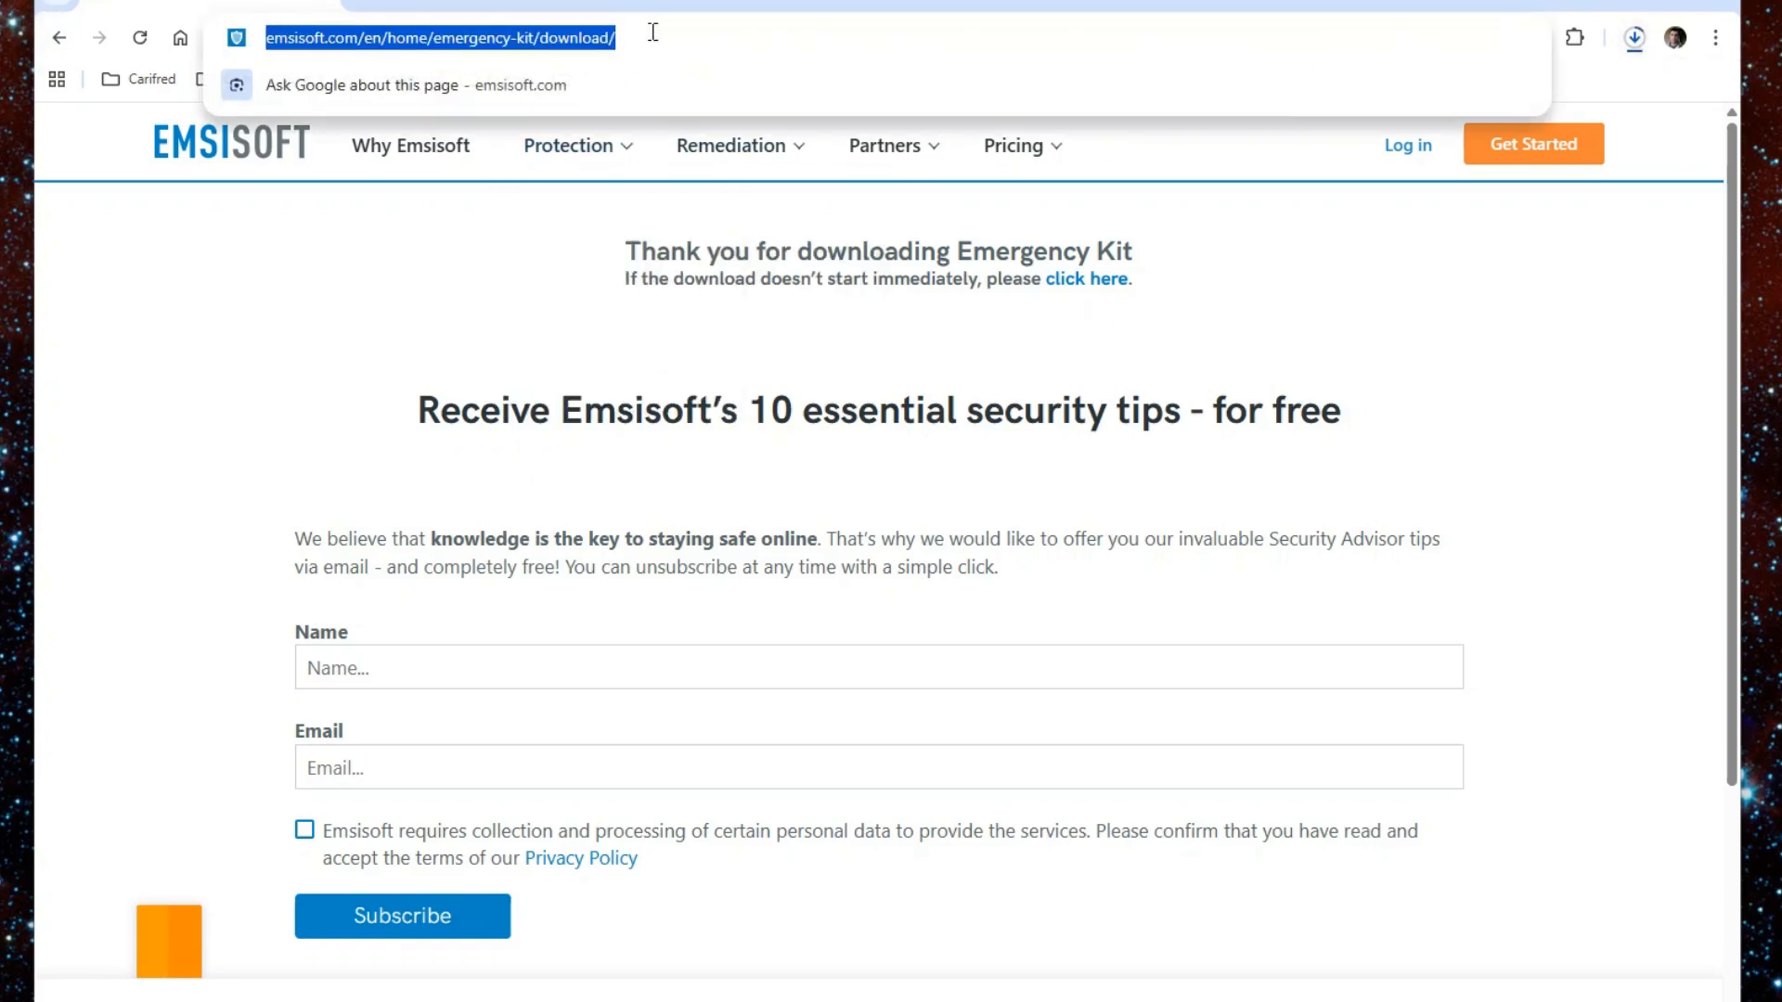
{"action": "key", "text": "End"}
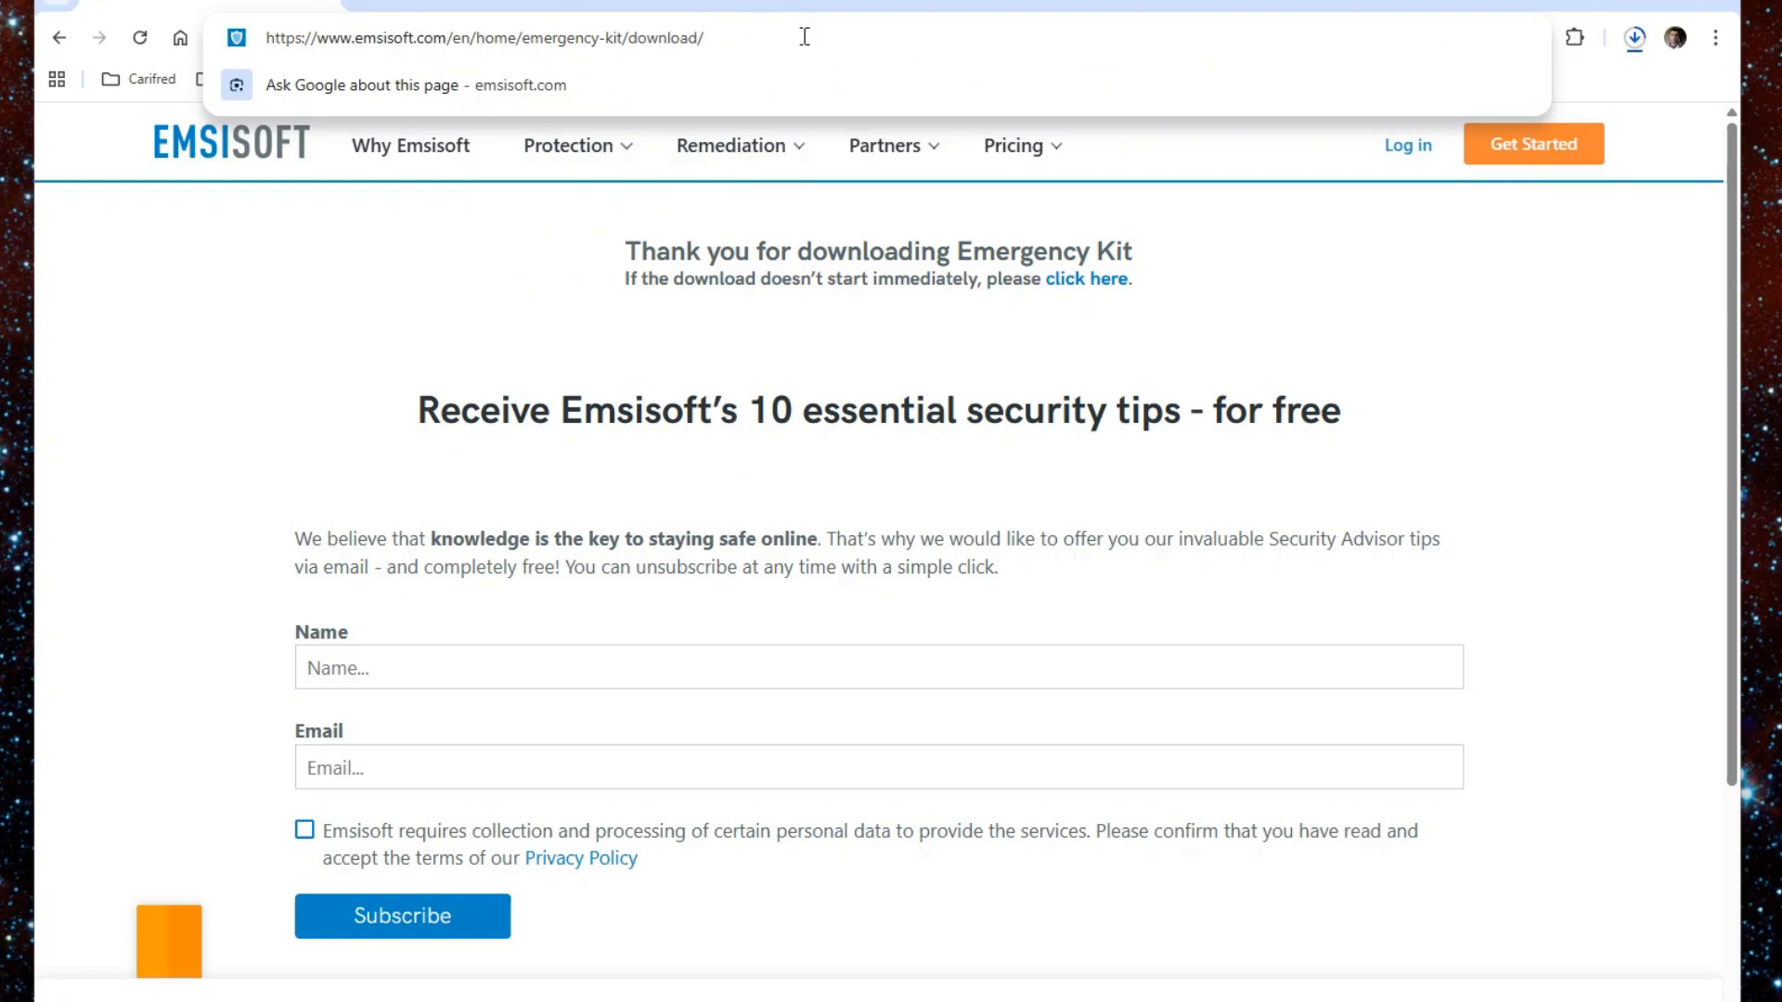
{"action": "right_click", "coordinate": [1092, 290]}
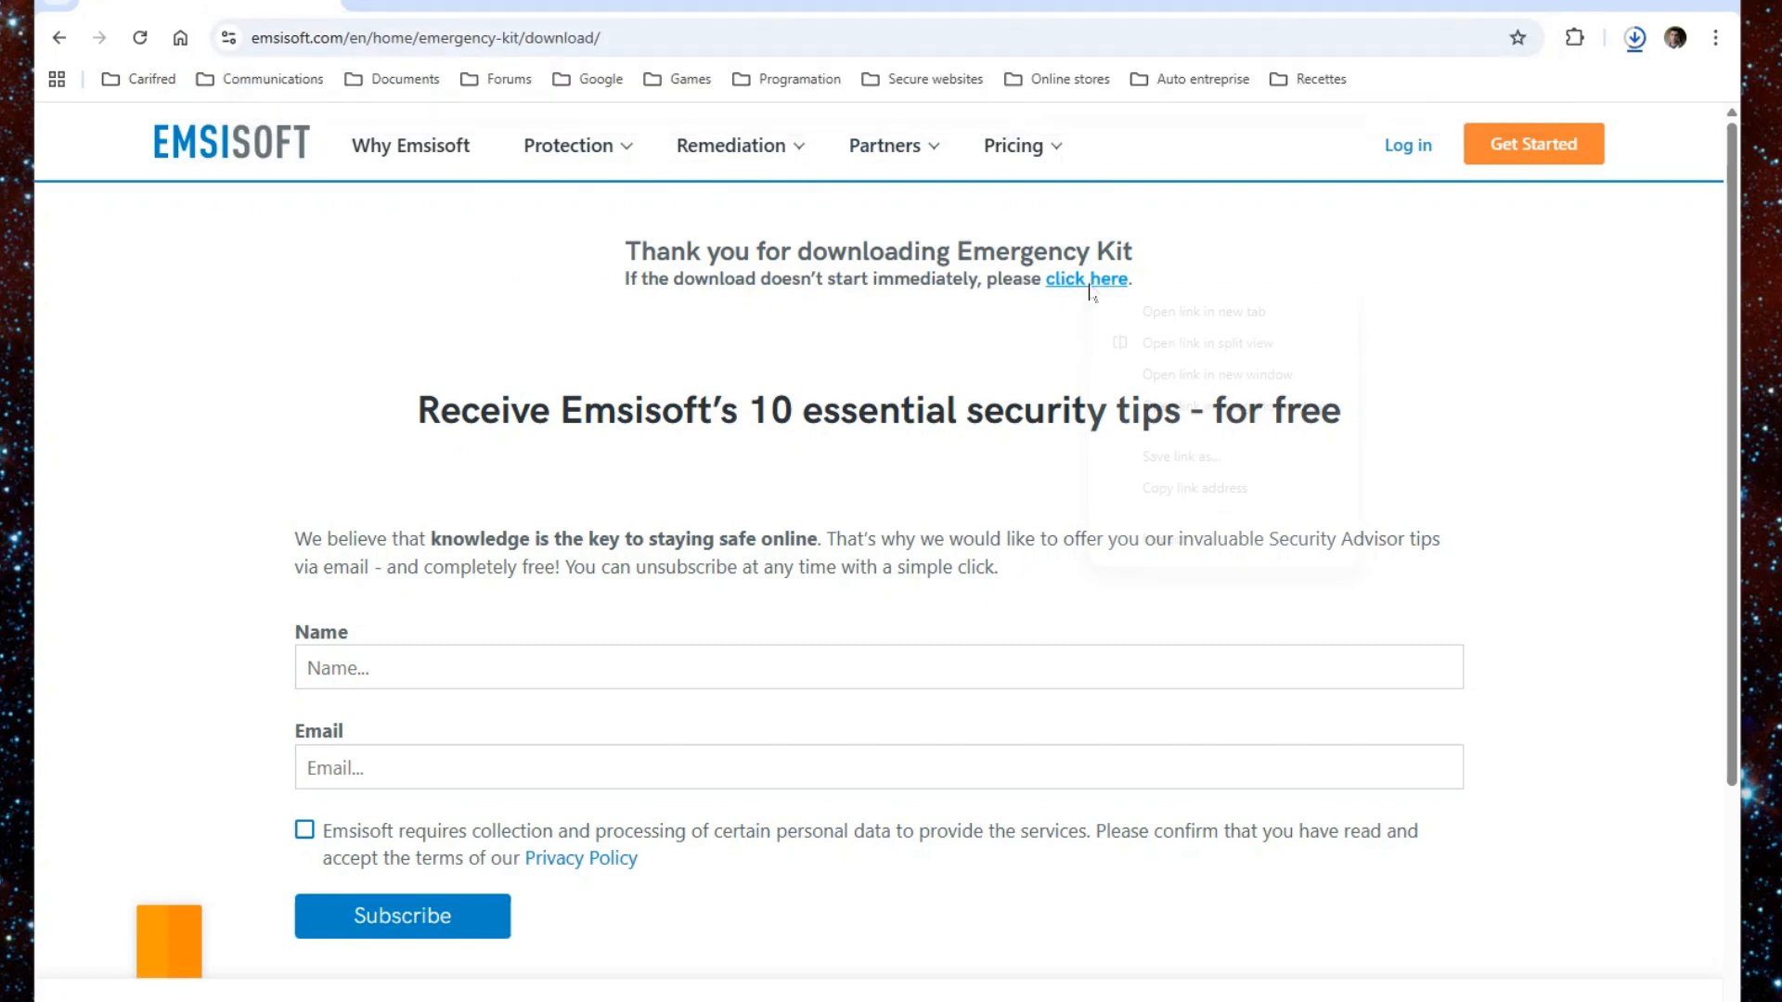
{"action": "left_click", "coordinate": [1181, 488]}
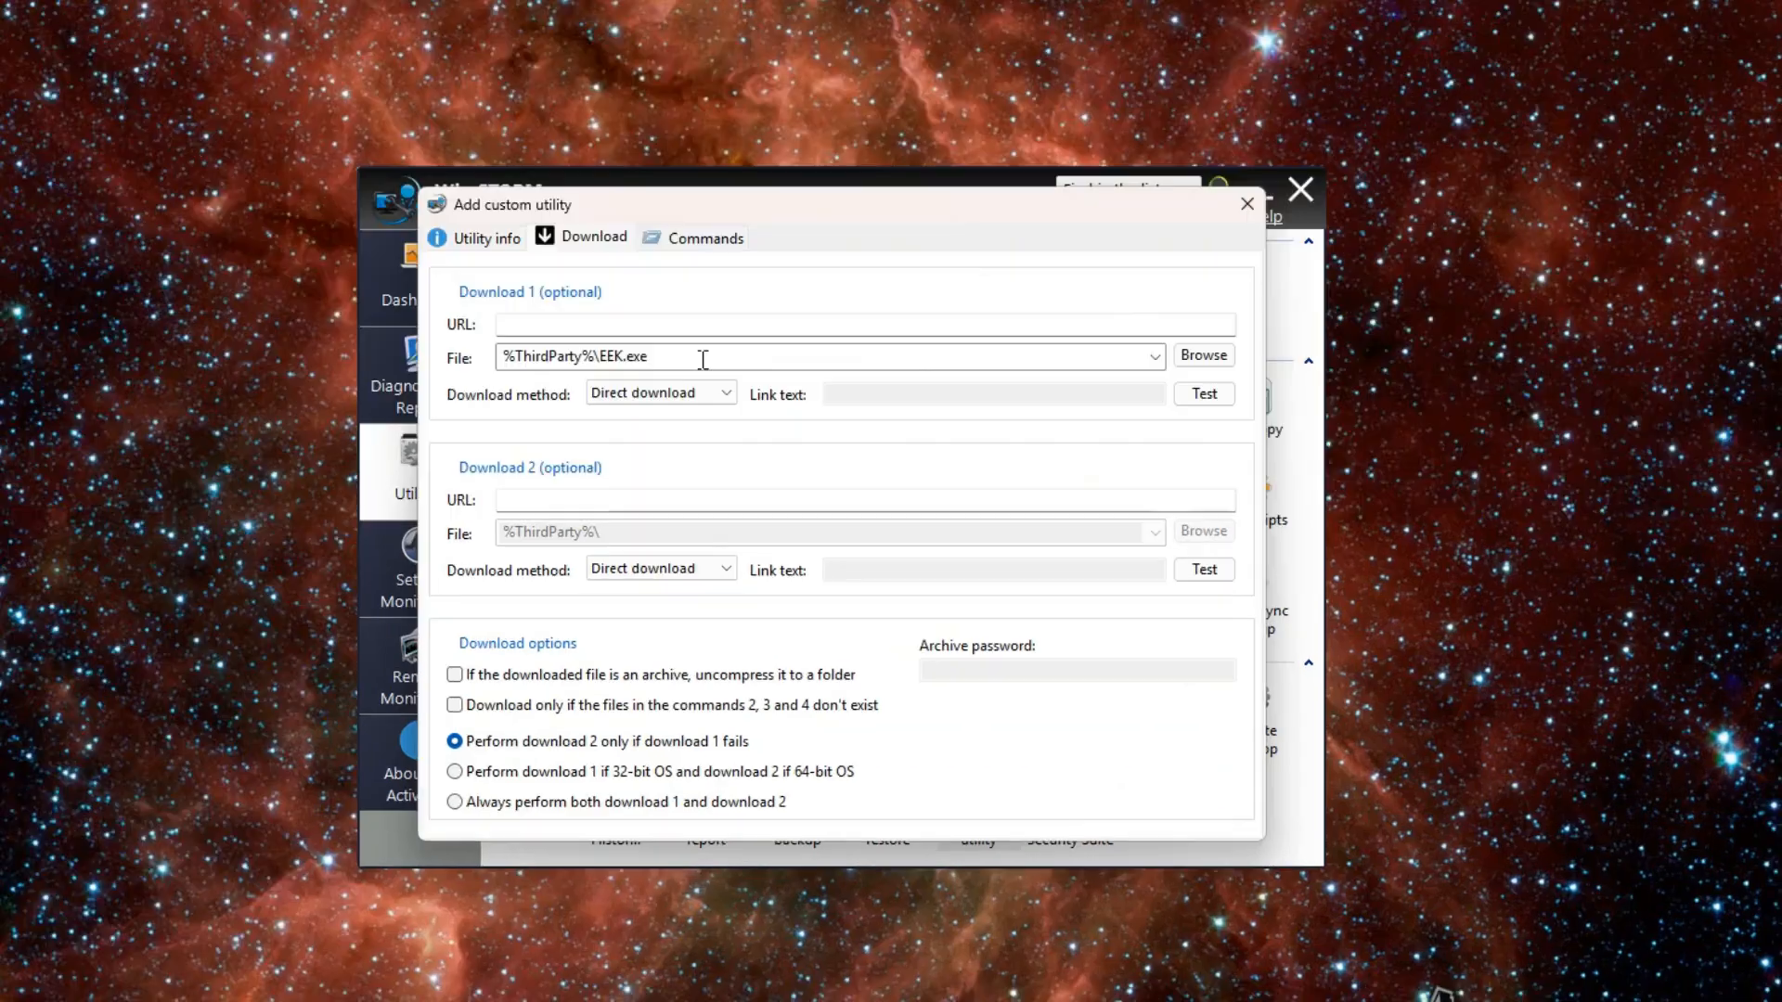
{"action": "left_click", "coordinate": [763, 390]}
{"action": "key", "text": "ctrl+v"}
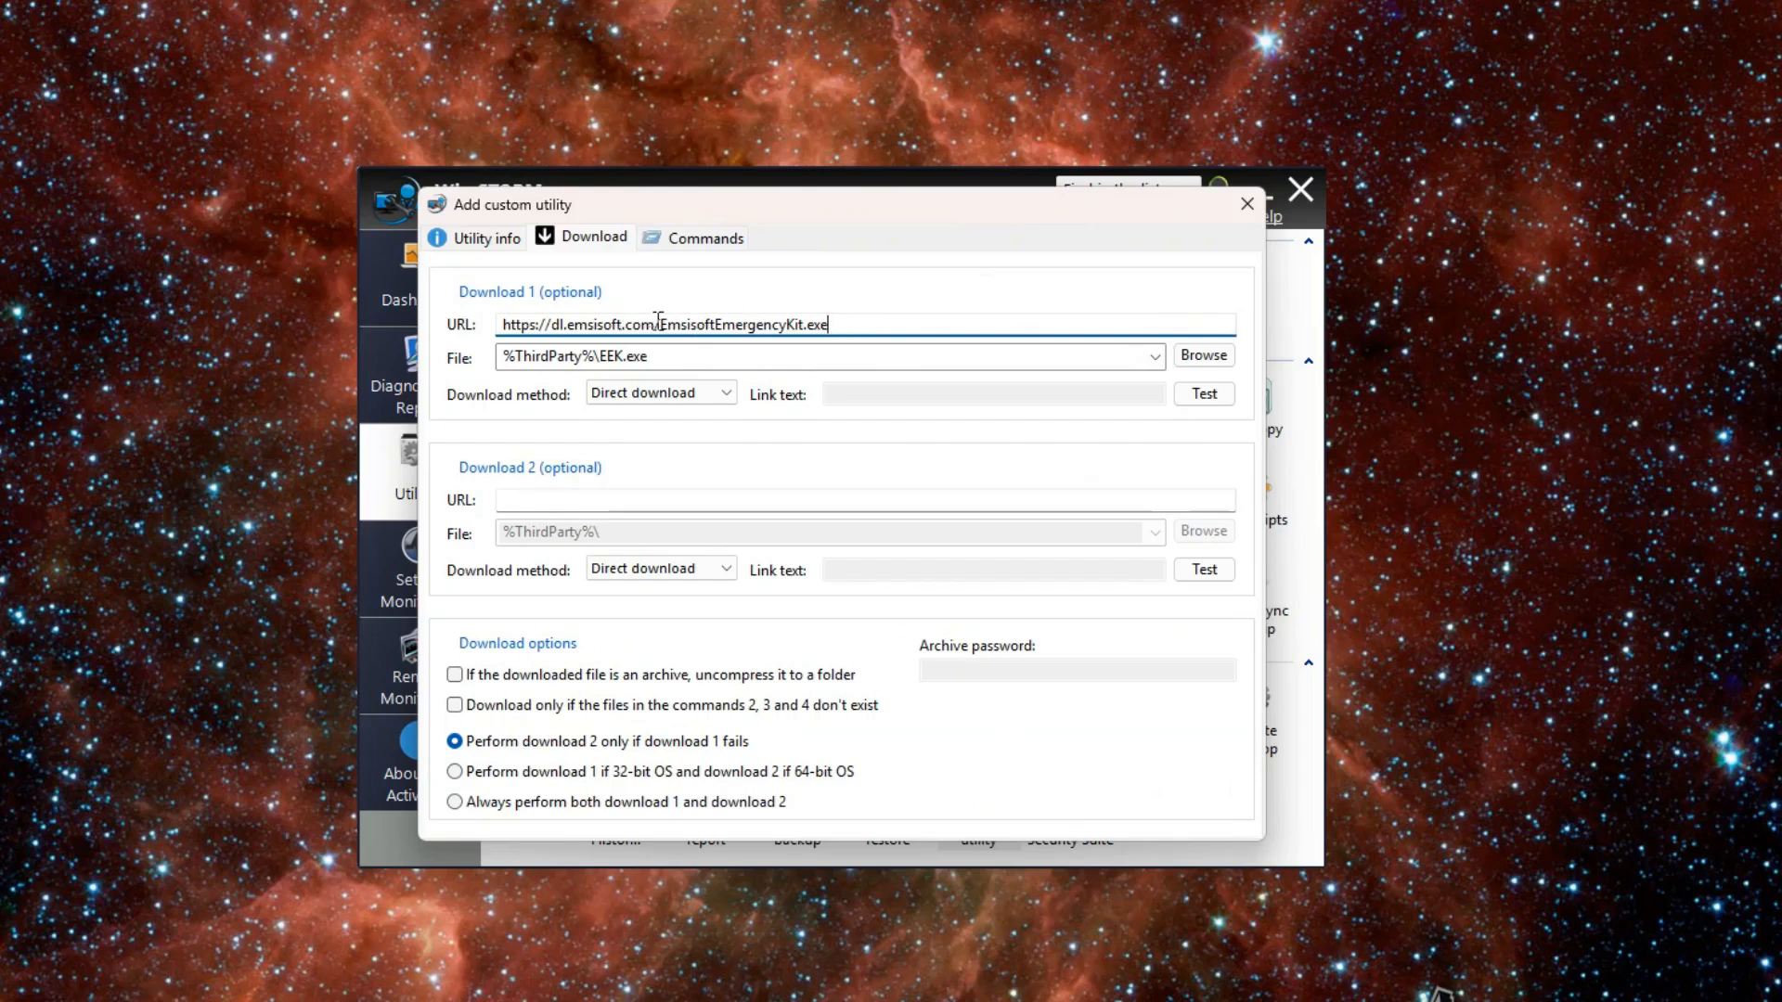
{"action": "left_click_drag", "start_coordinate": [658, 320], "coordinate": [827, 316]}
{"action": "left_click", "coordinate": [852, 318]}
{"action": "left_click_drag", "start_coordinate": [658, 320], "coordinate": [800, 323]}
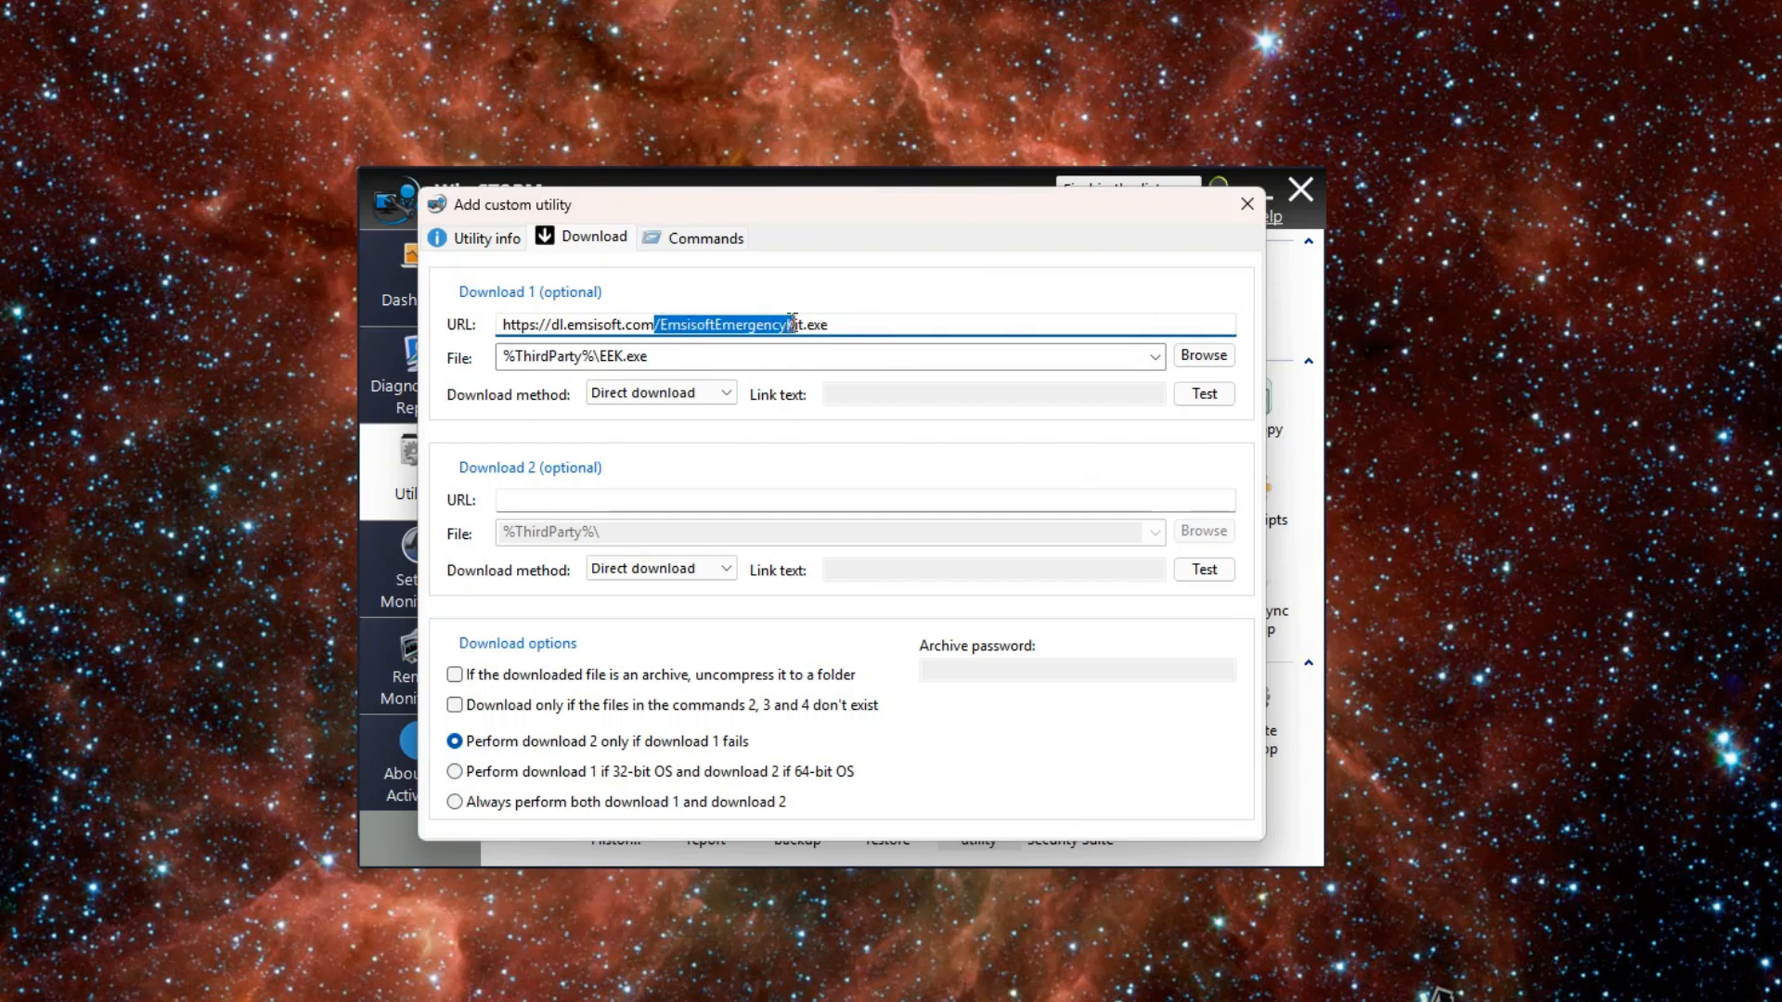
{"action": "left_click", "coordinate": [847, 322]}
{"action": "left_click_drag", "start_coordinate": [657, 324], "coordinate": [714, 321]}
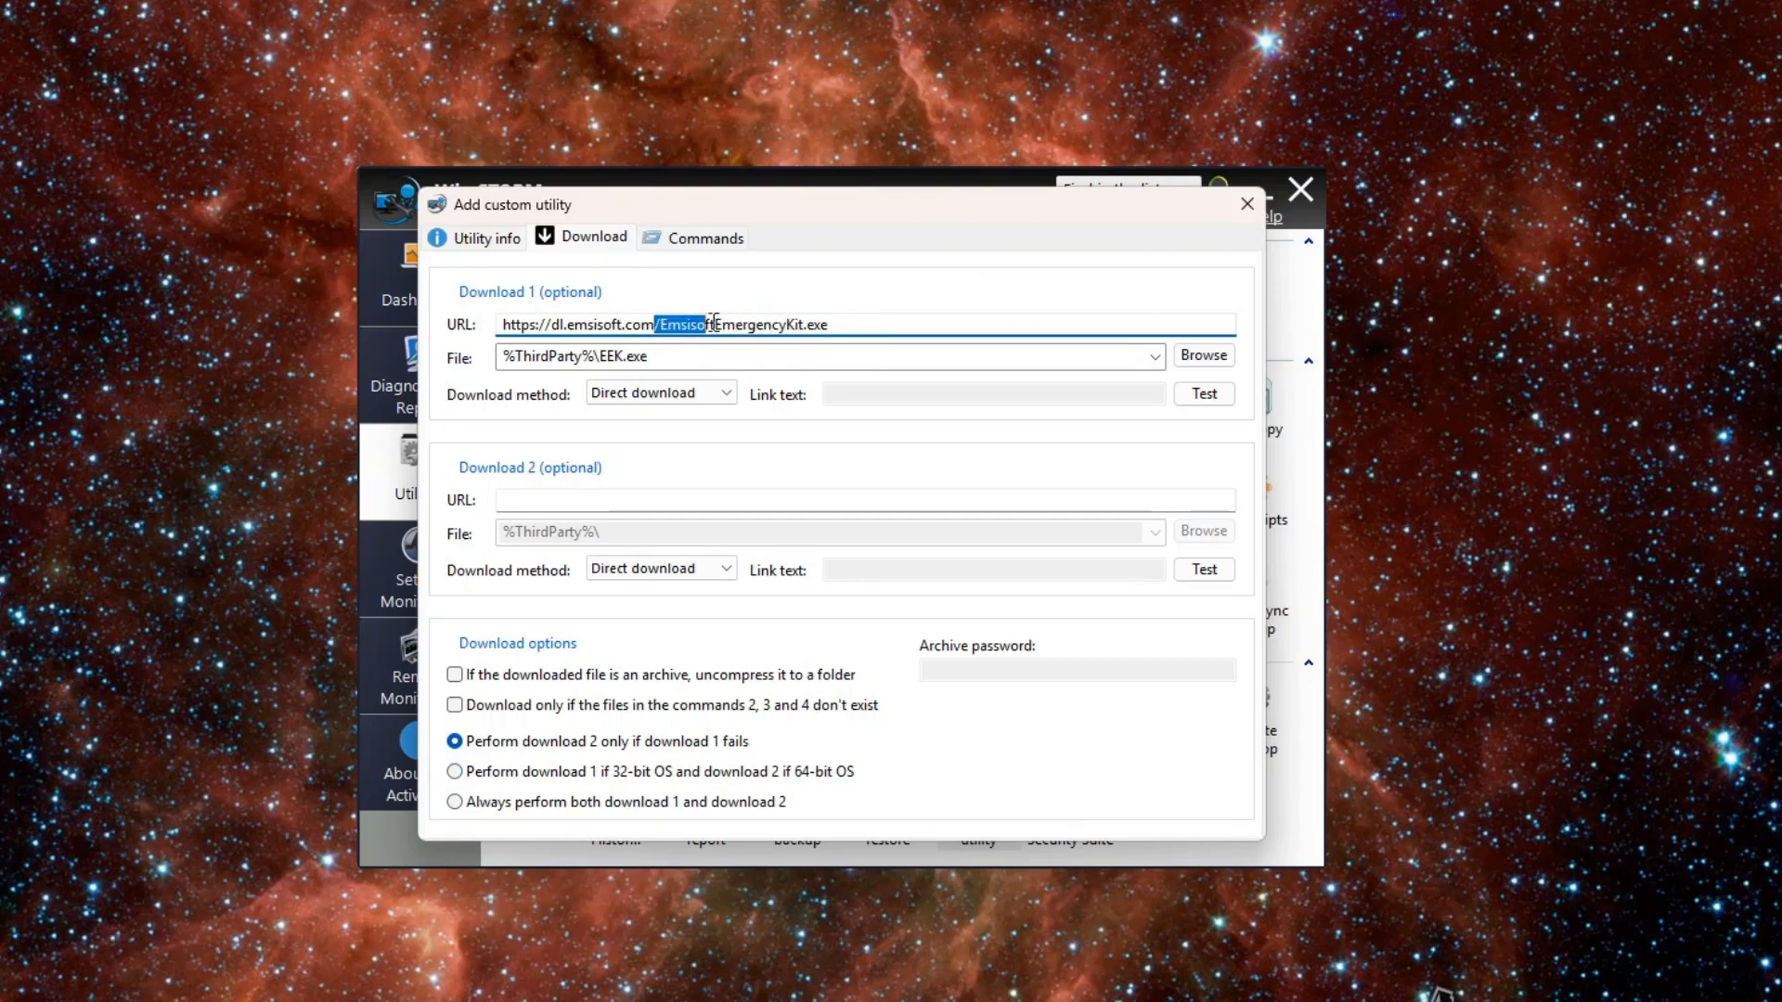
{"action": "left_click", "coordinate": [718, 322]}
{"action": "left_click", "coordinate": [710, 570]}
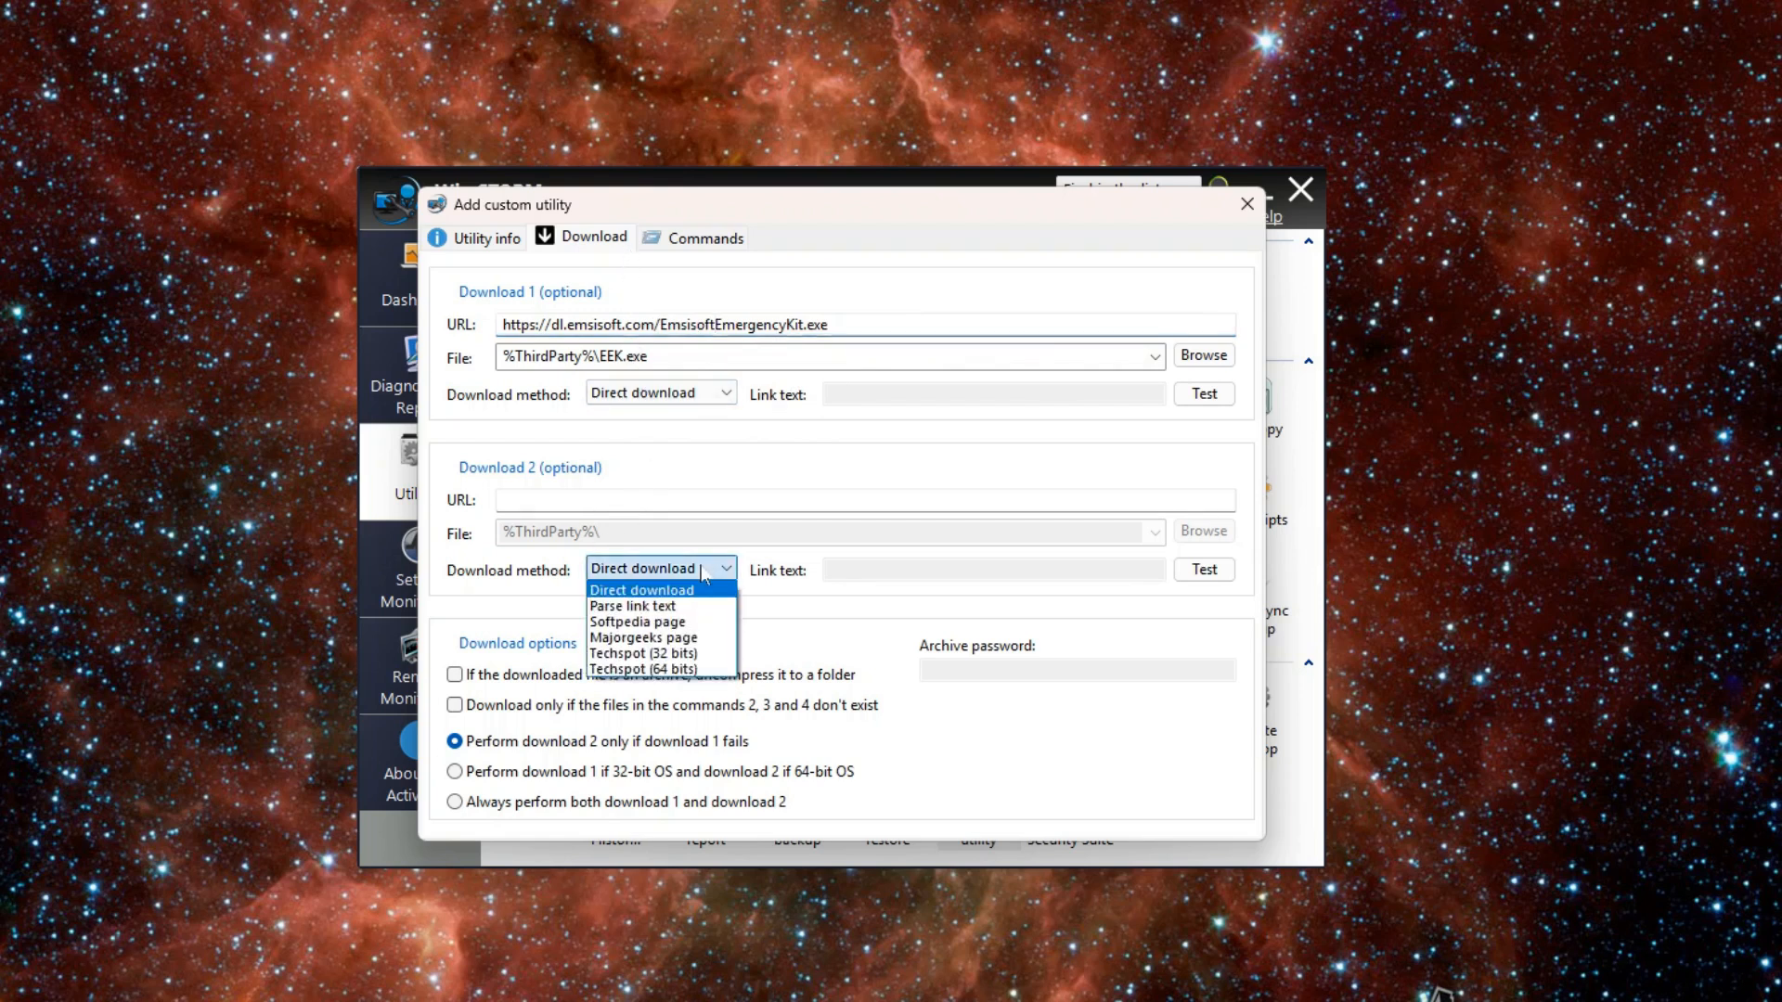
{"action": "left_click", "coordinate": [664, 607]}
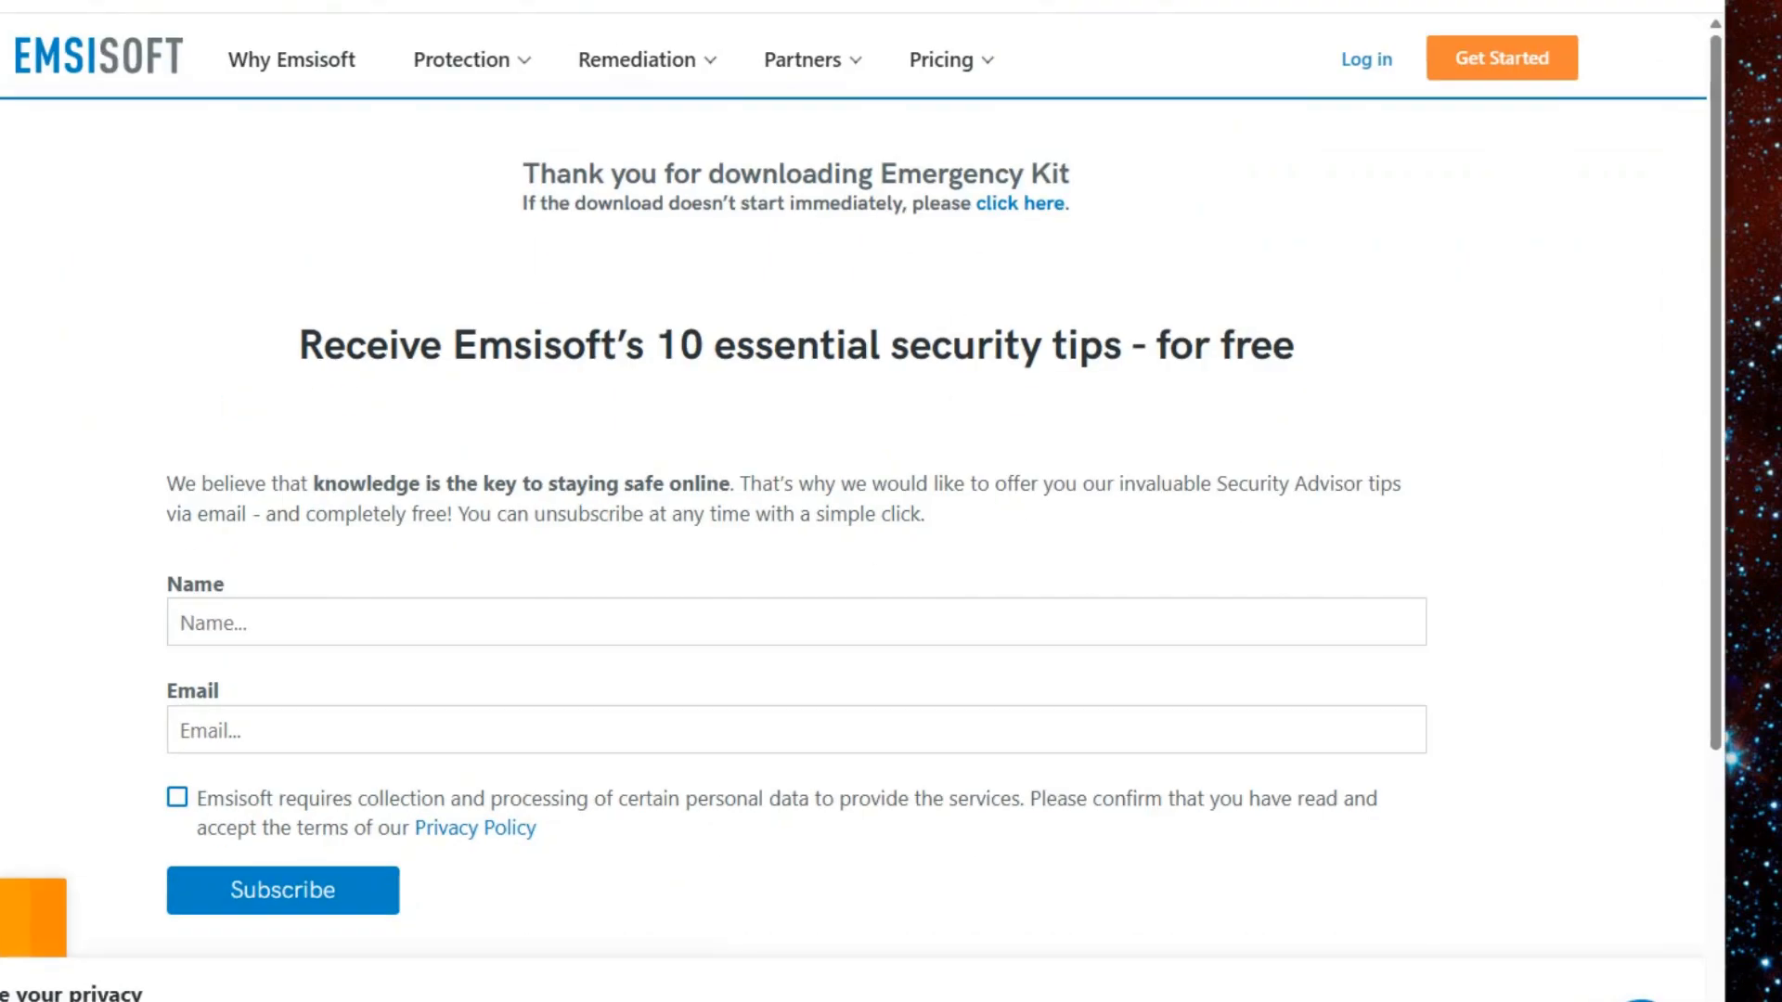
Step: Copy the Emsisoft download page's address from Chrome's address bar
{"action": "key", "text": "ctrl+l"}
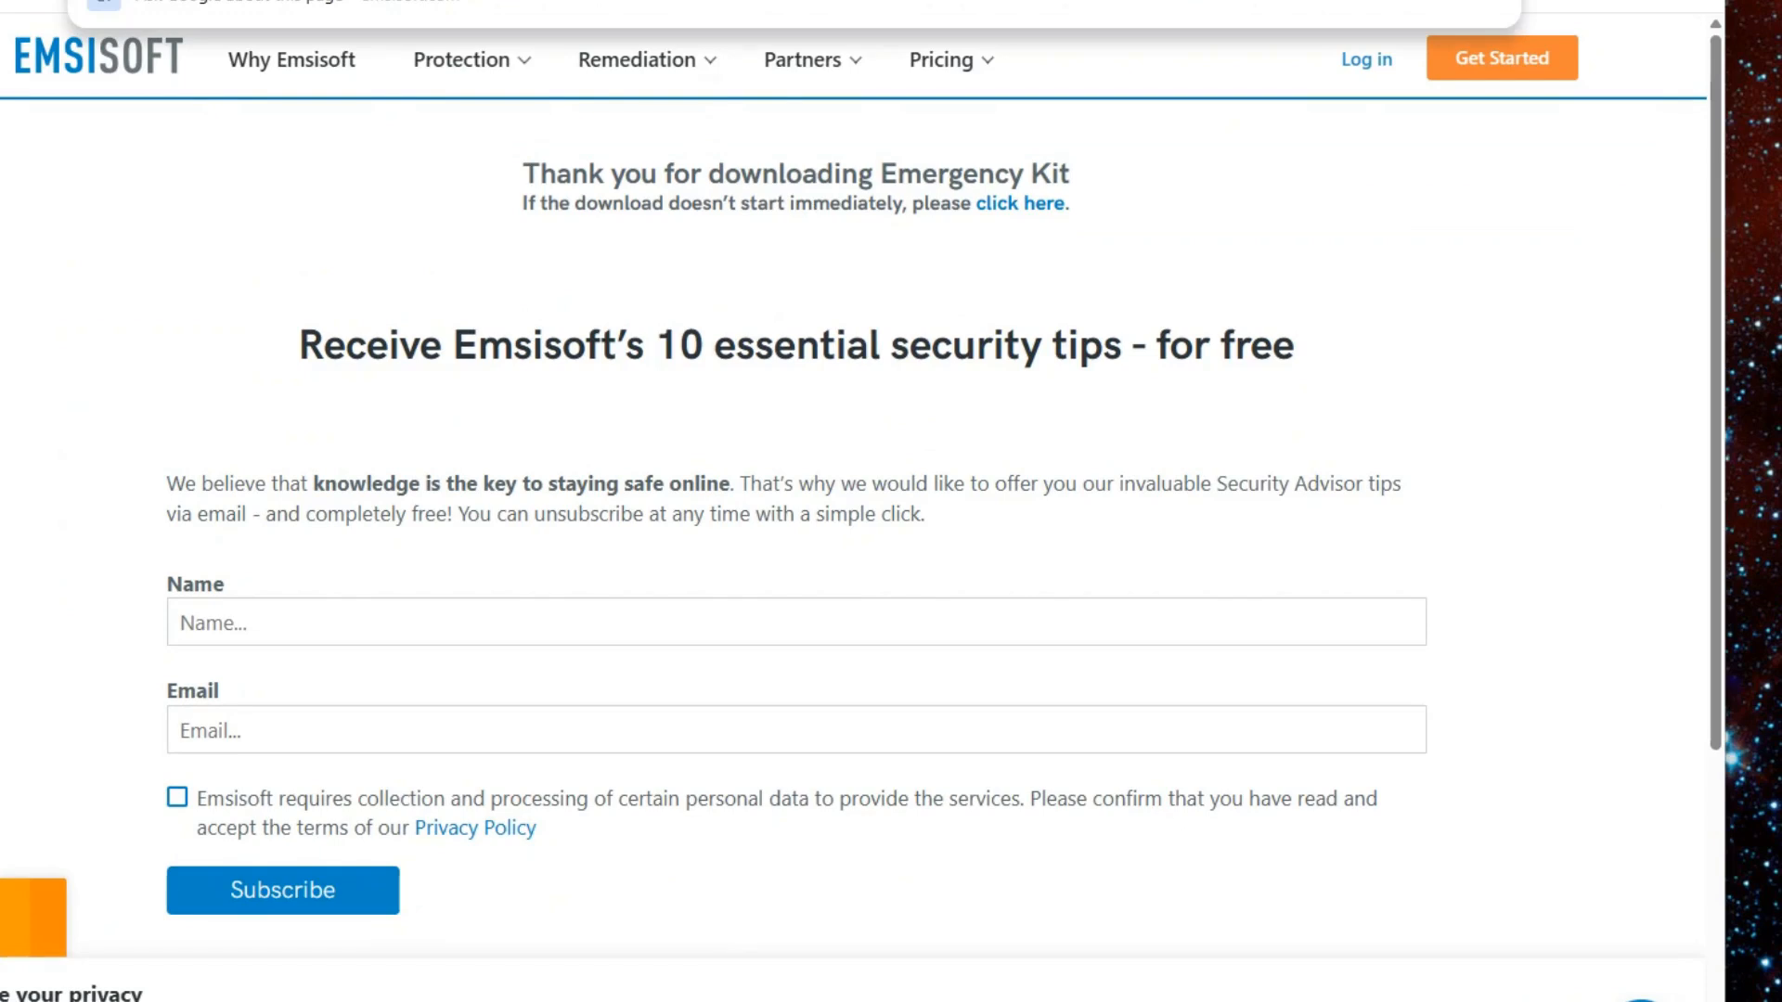
{"action": "left_click", "coordinate": [320, 192]}
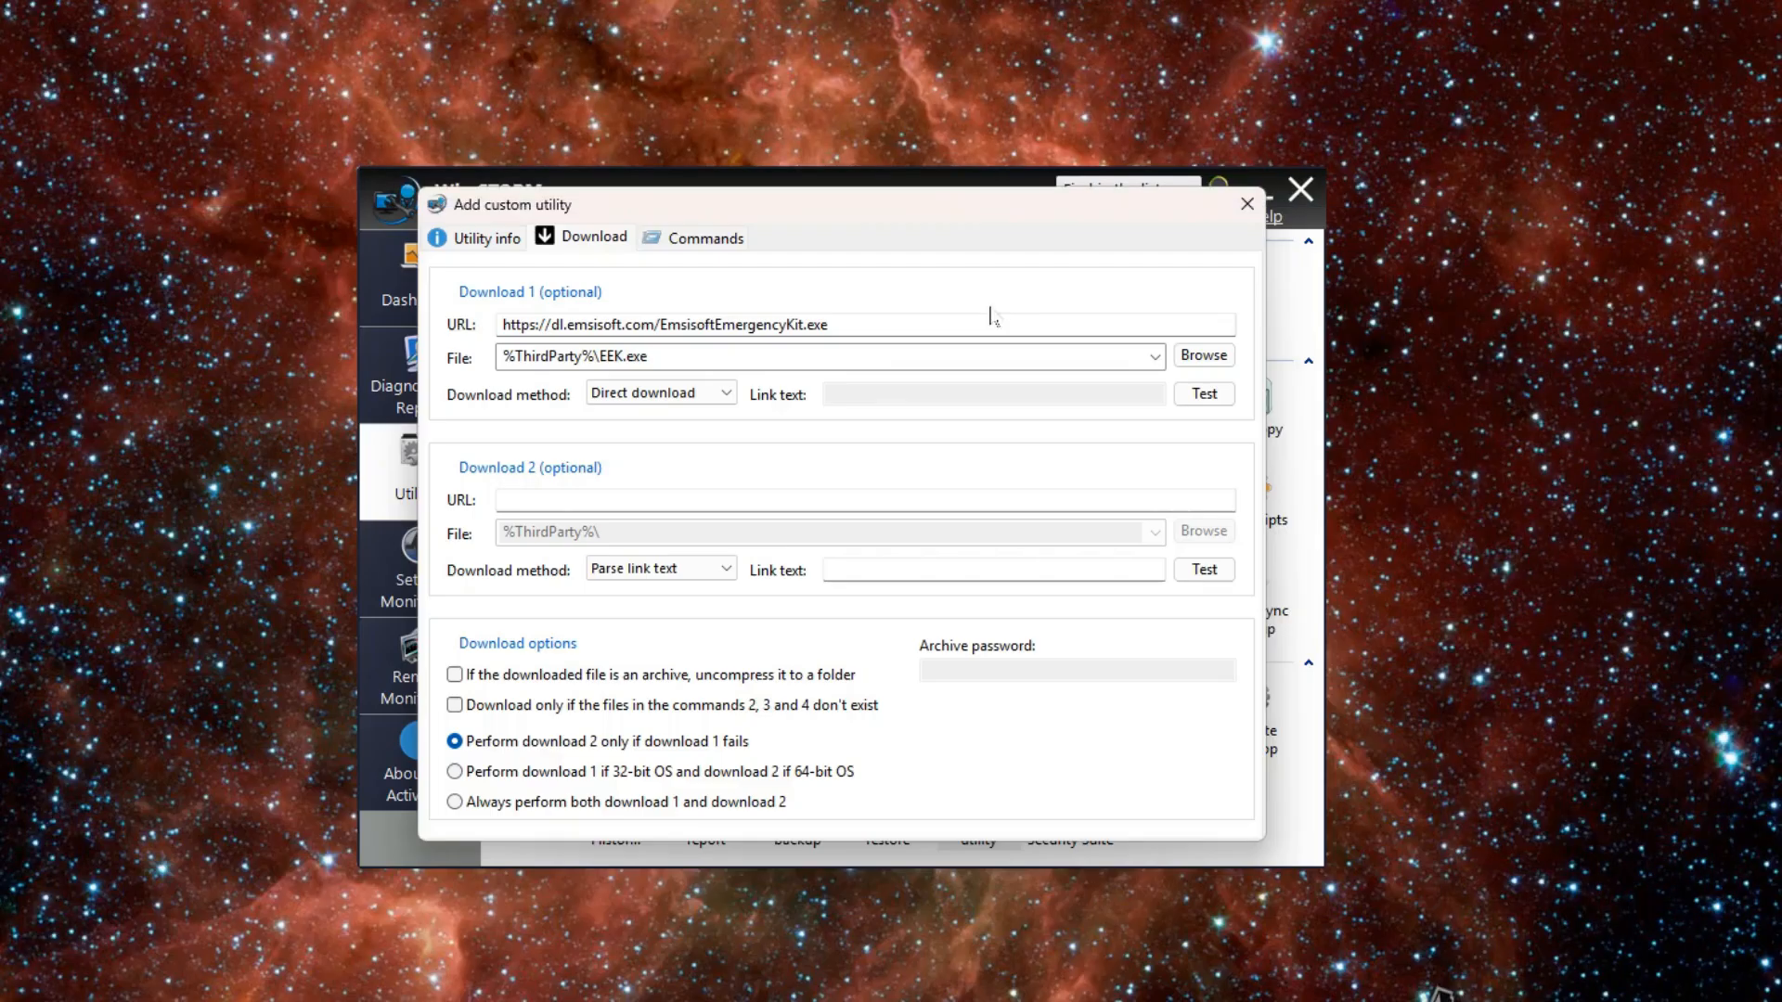
{"action": "left_click", "coordinate": [623, 501]}
{"action": "key", "text": "ctrl+v"}
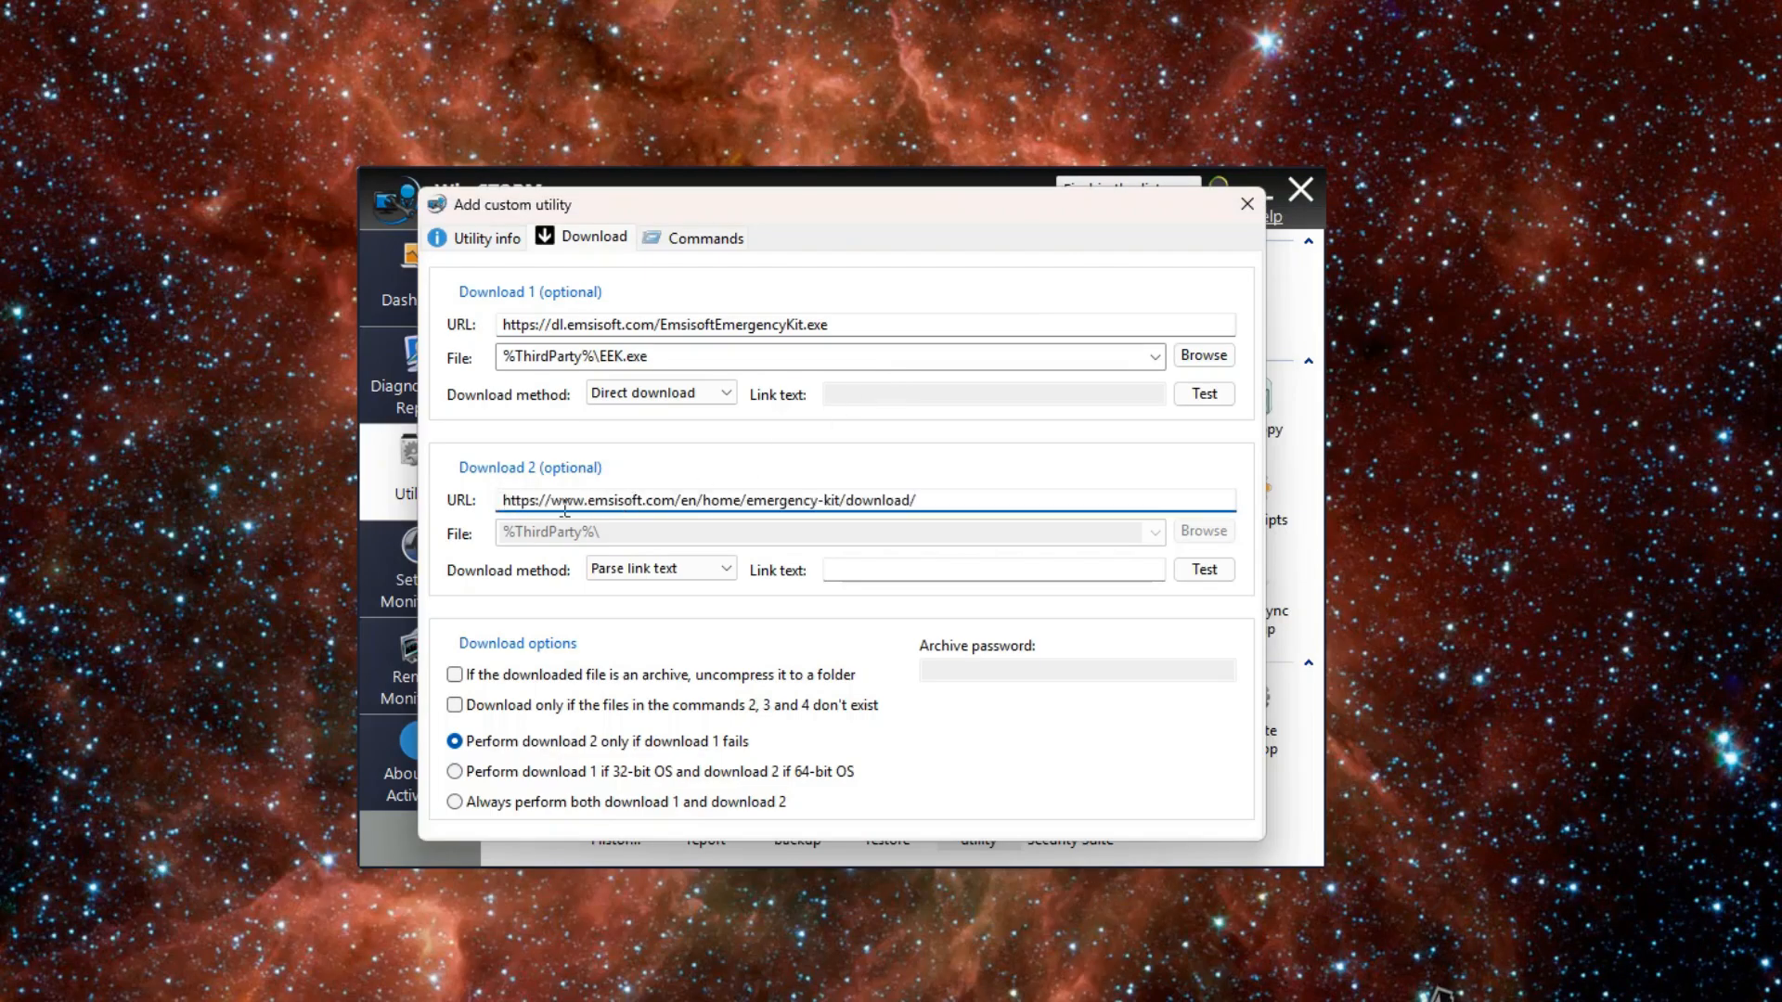
{"action": "left_click", "coordinate": [931, 566]}
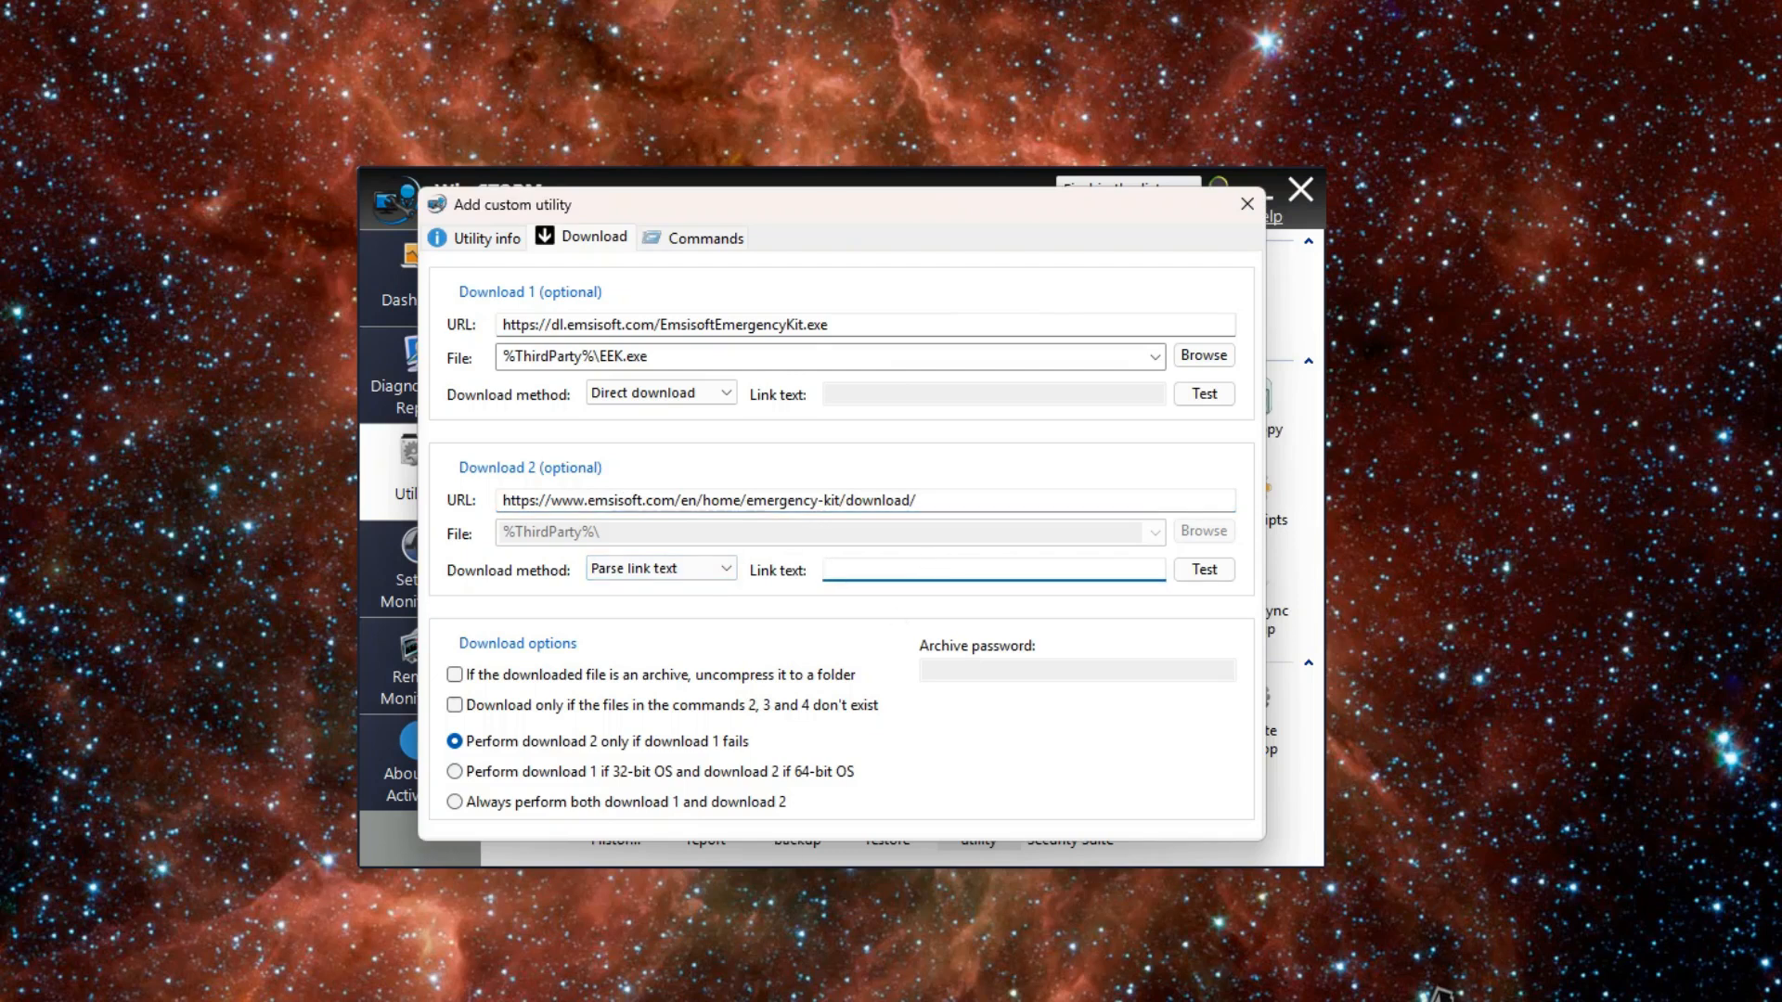
{"action": "left_click", "coordinate": [711, 900]}
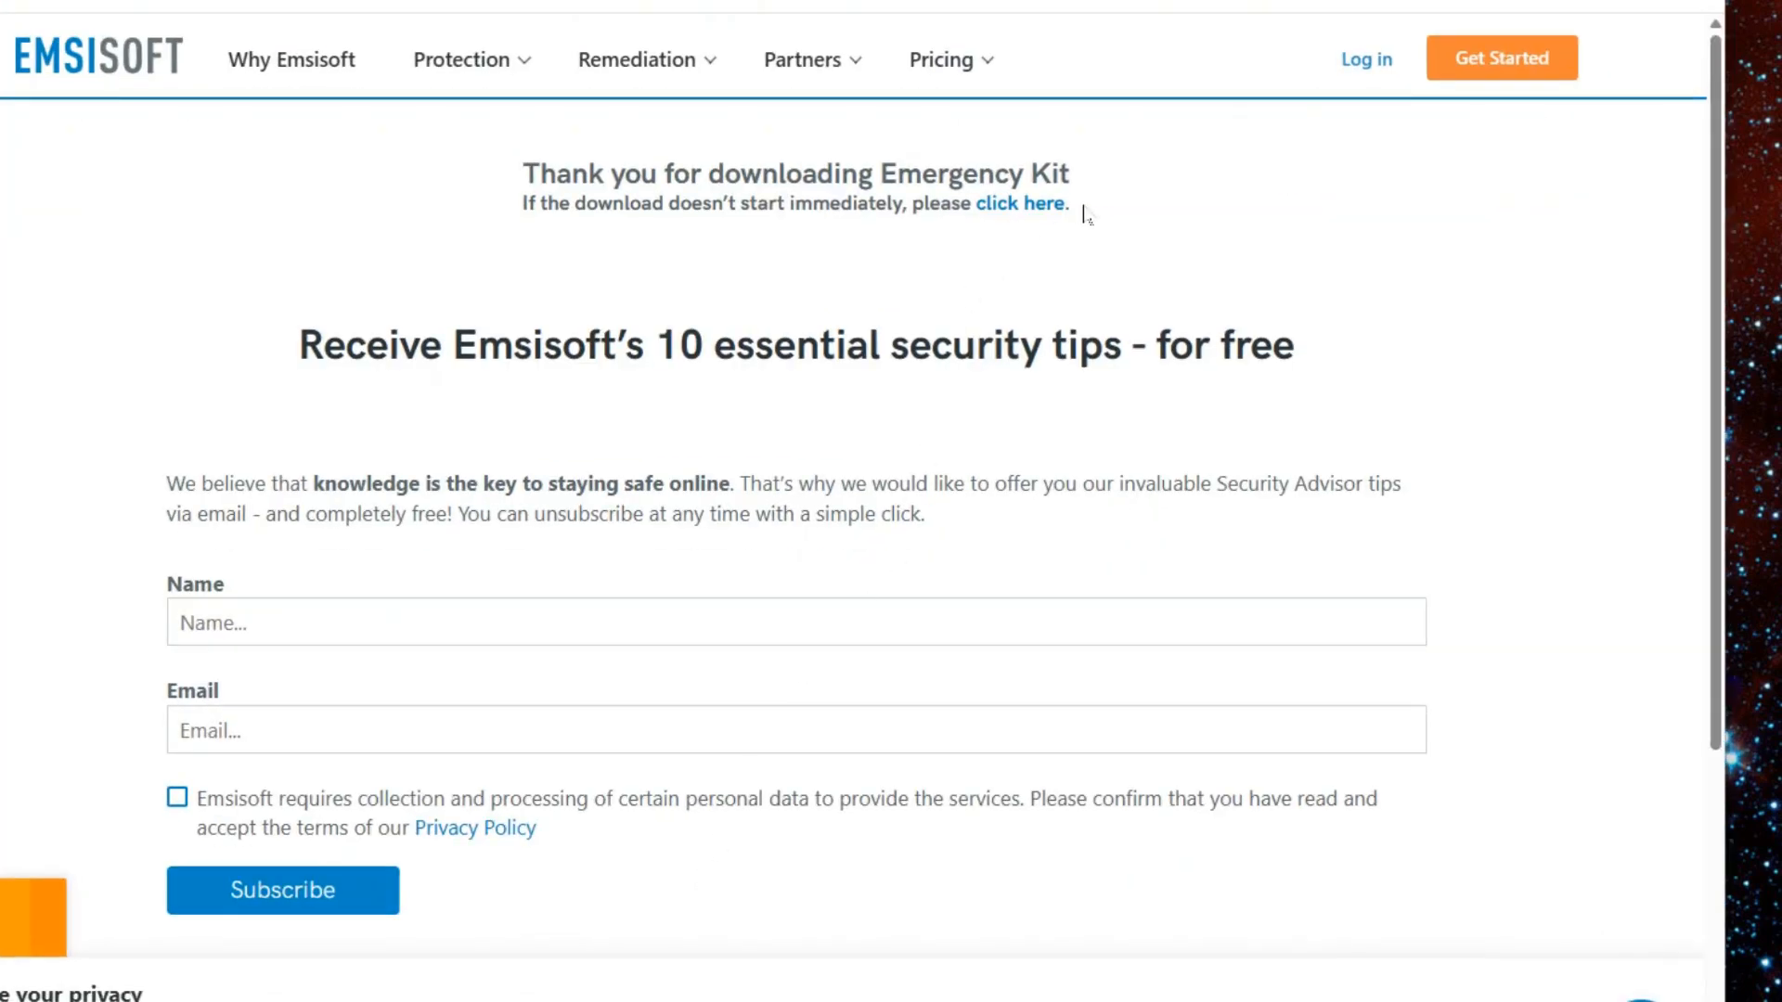
Step: Inspect the 'click here' link and copy its HTML from id="download_link" through 'click here'
{"action": "right_click", "coordinate": [1011, 207]}
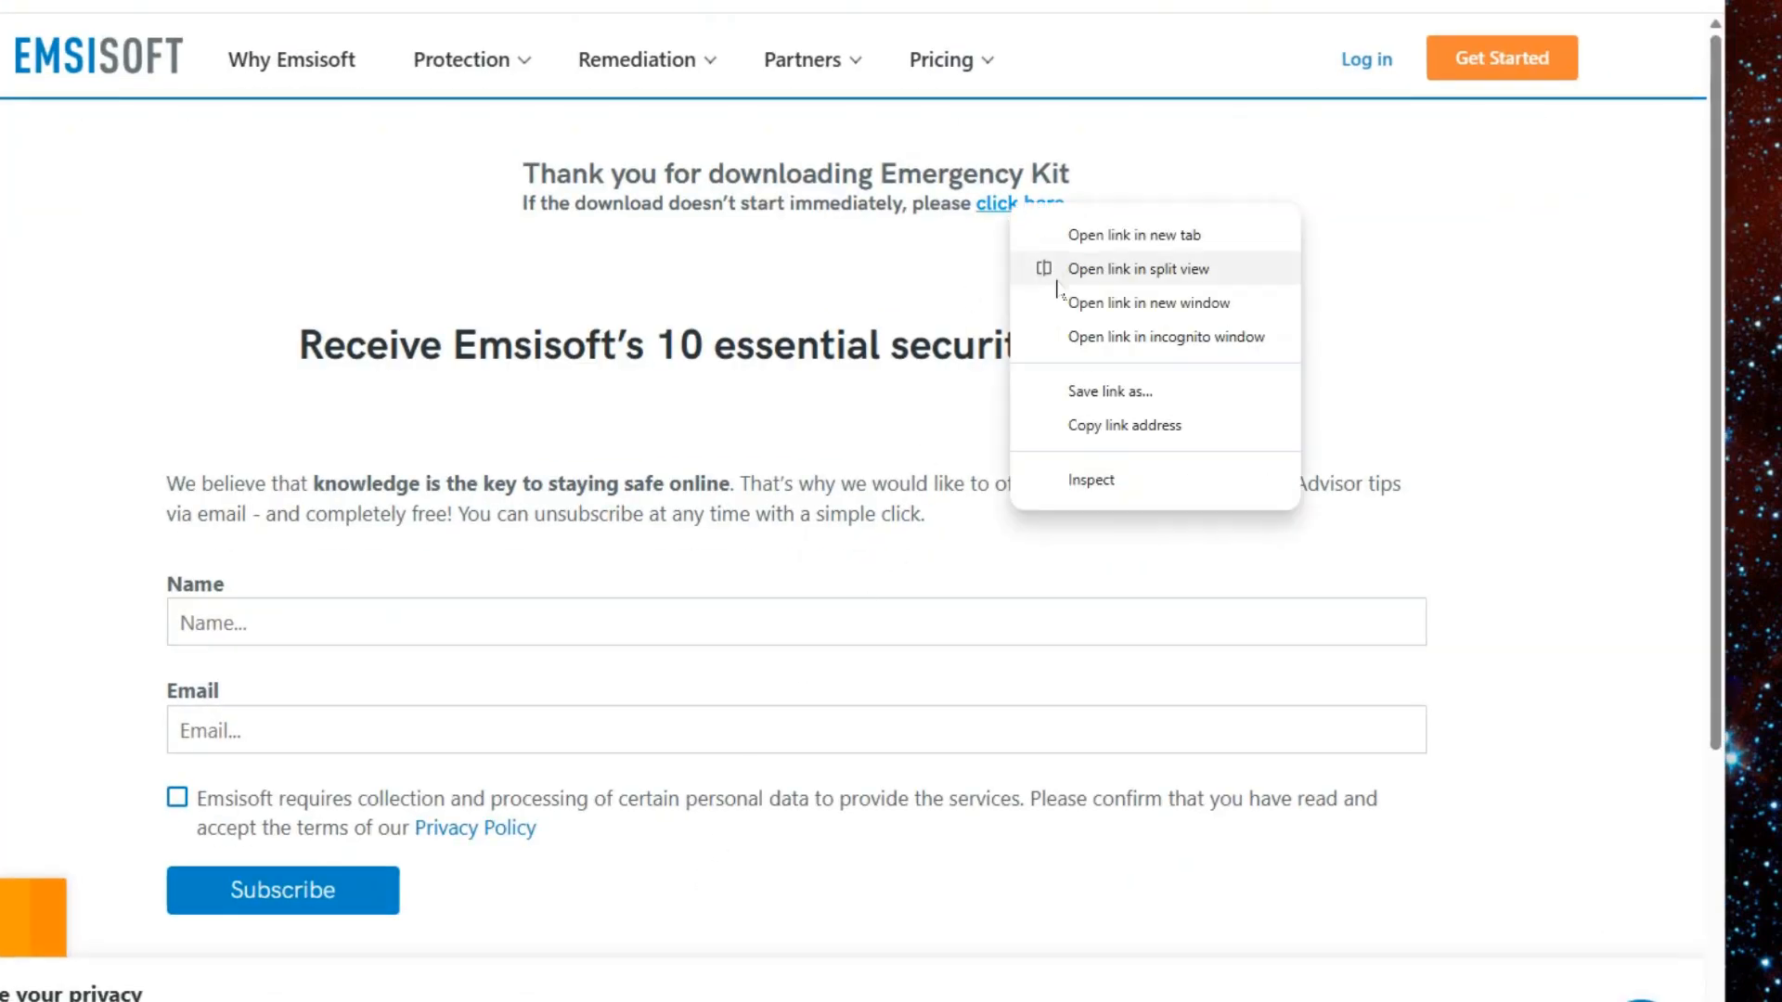
{"action": "left_click", "coordinate": [1096, 483]}
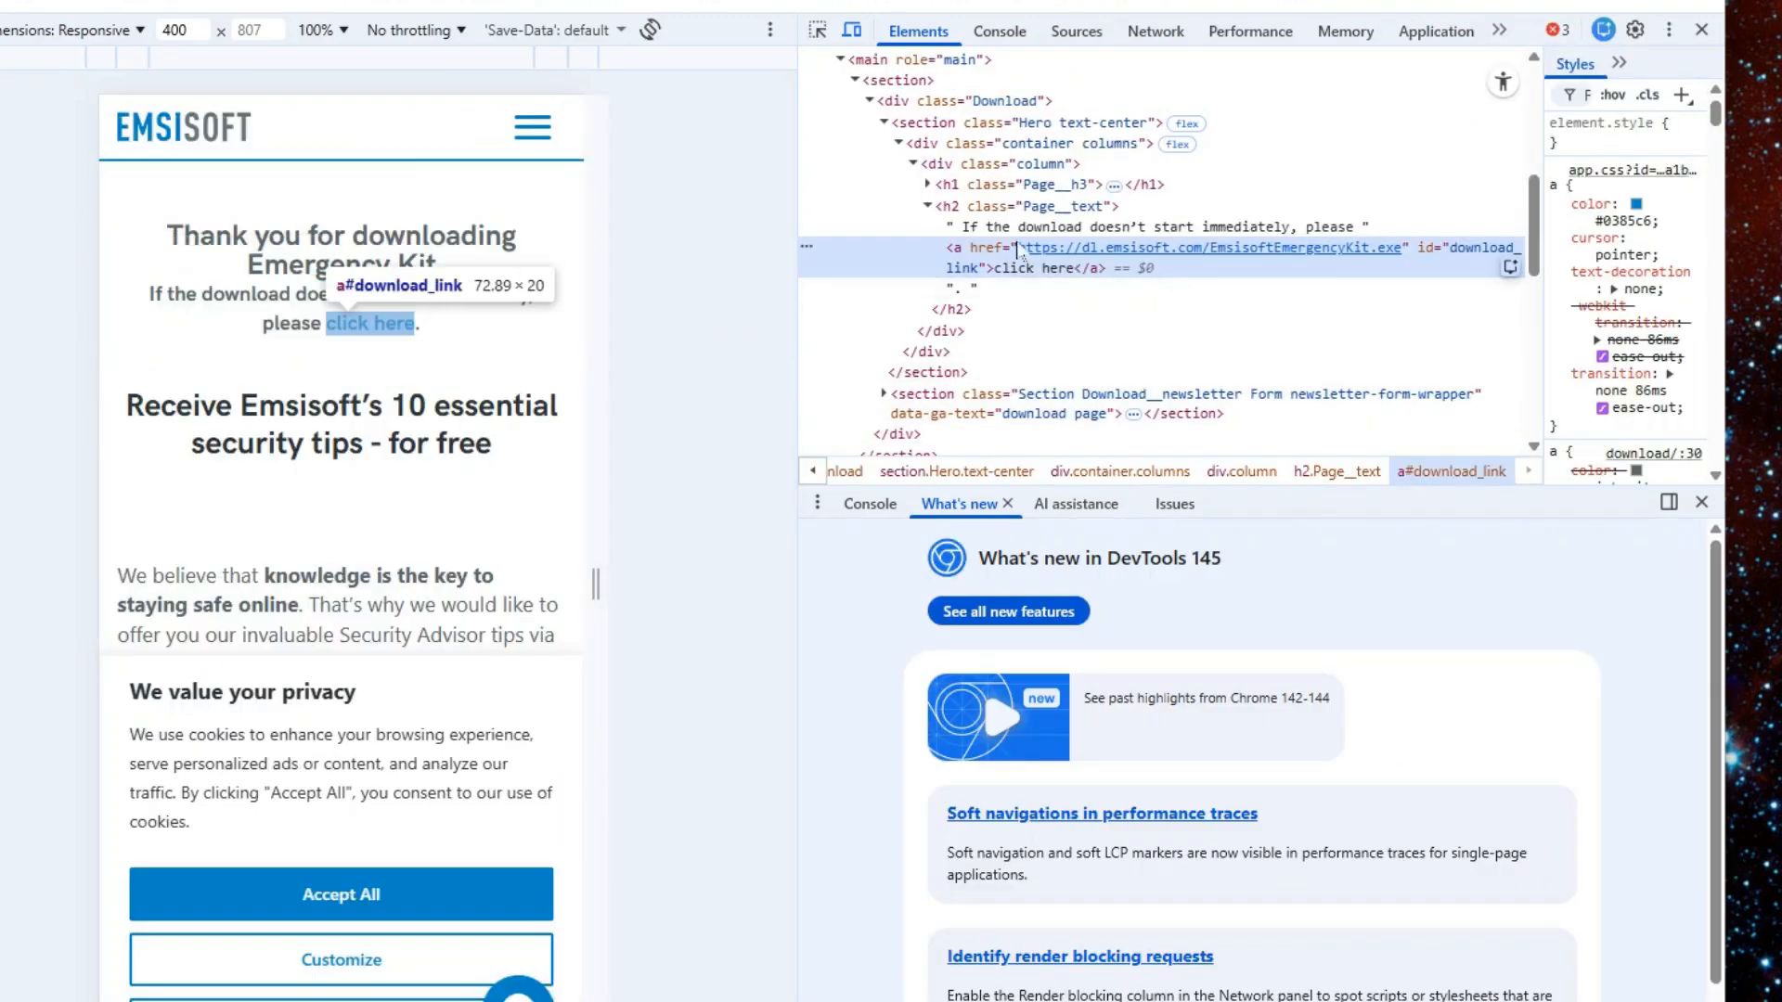
{"action": "left_click_drag", "start_coordinate": [796, 240], "coordinate": [891, 240]}
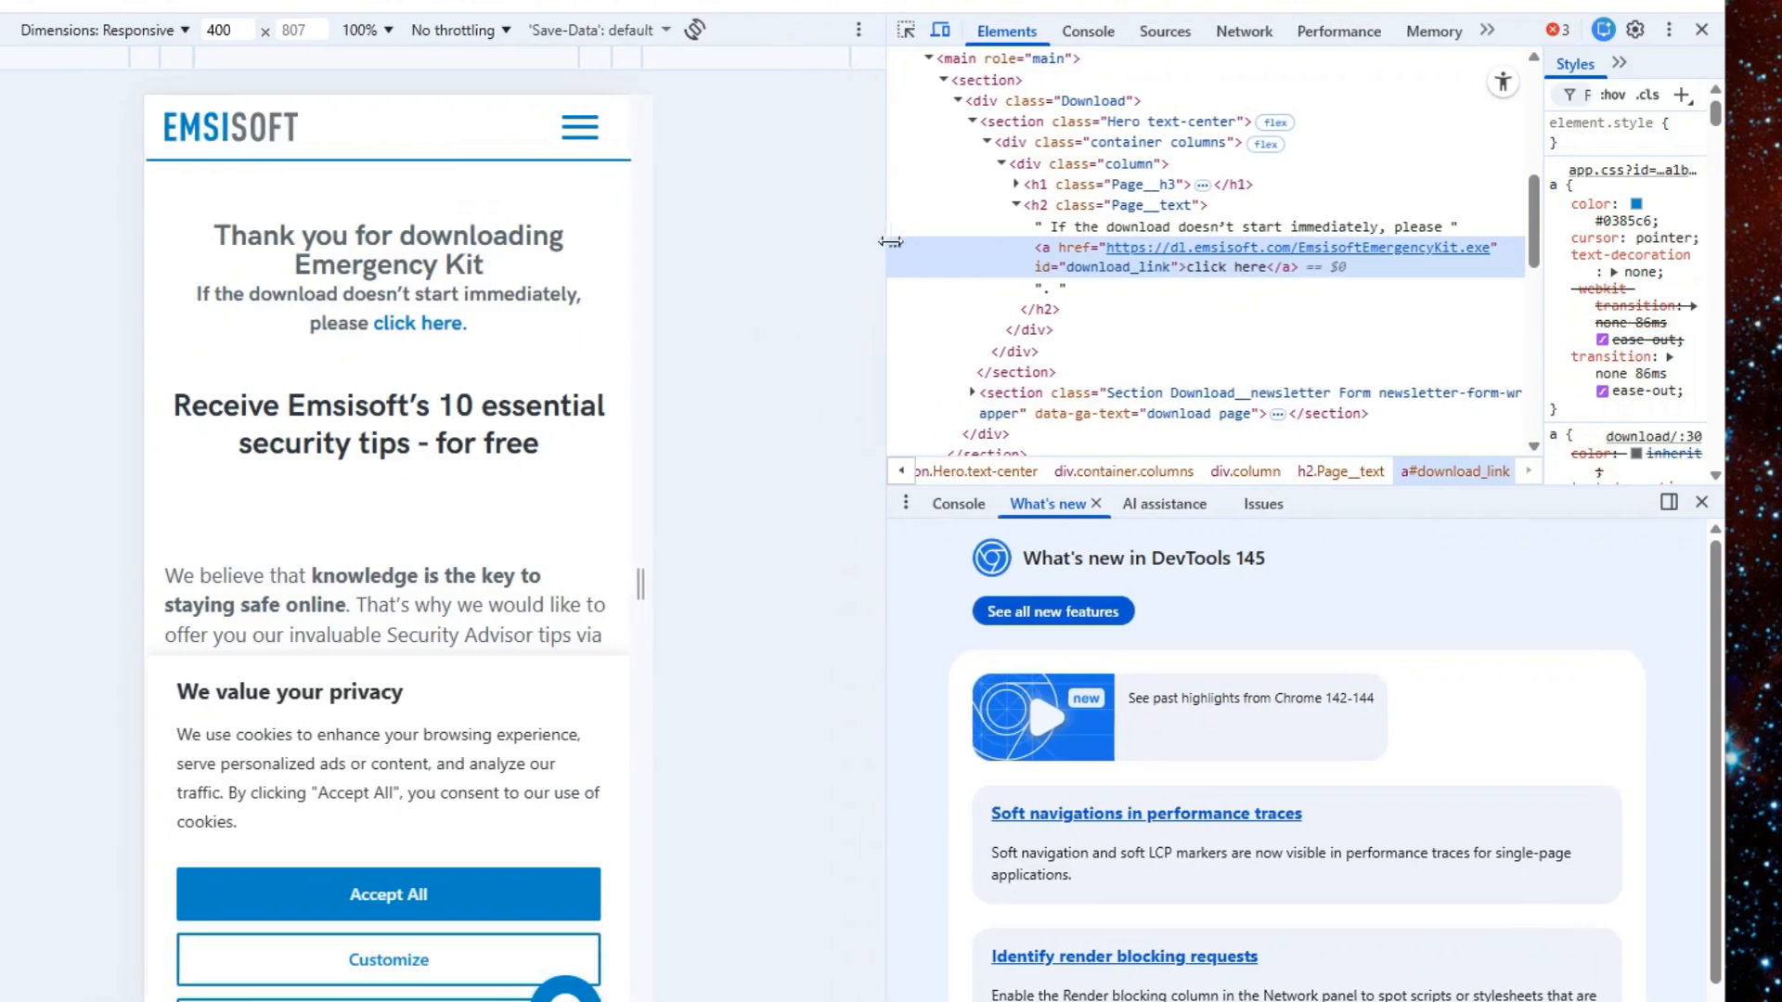
{"action": "right_click", "coordinate": [1117, 228]}
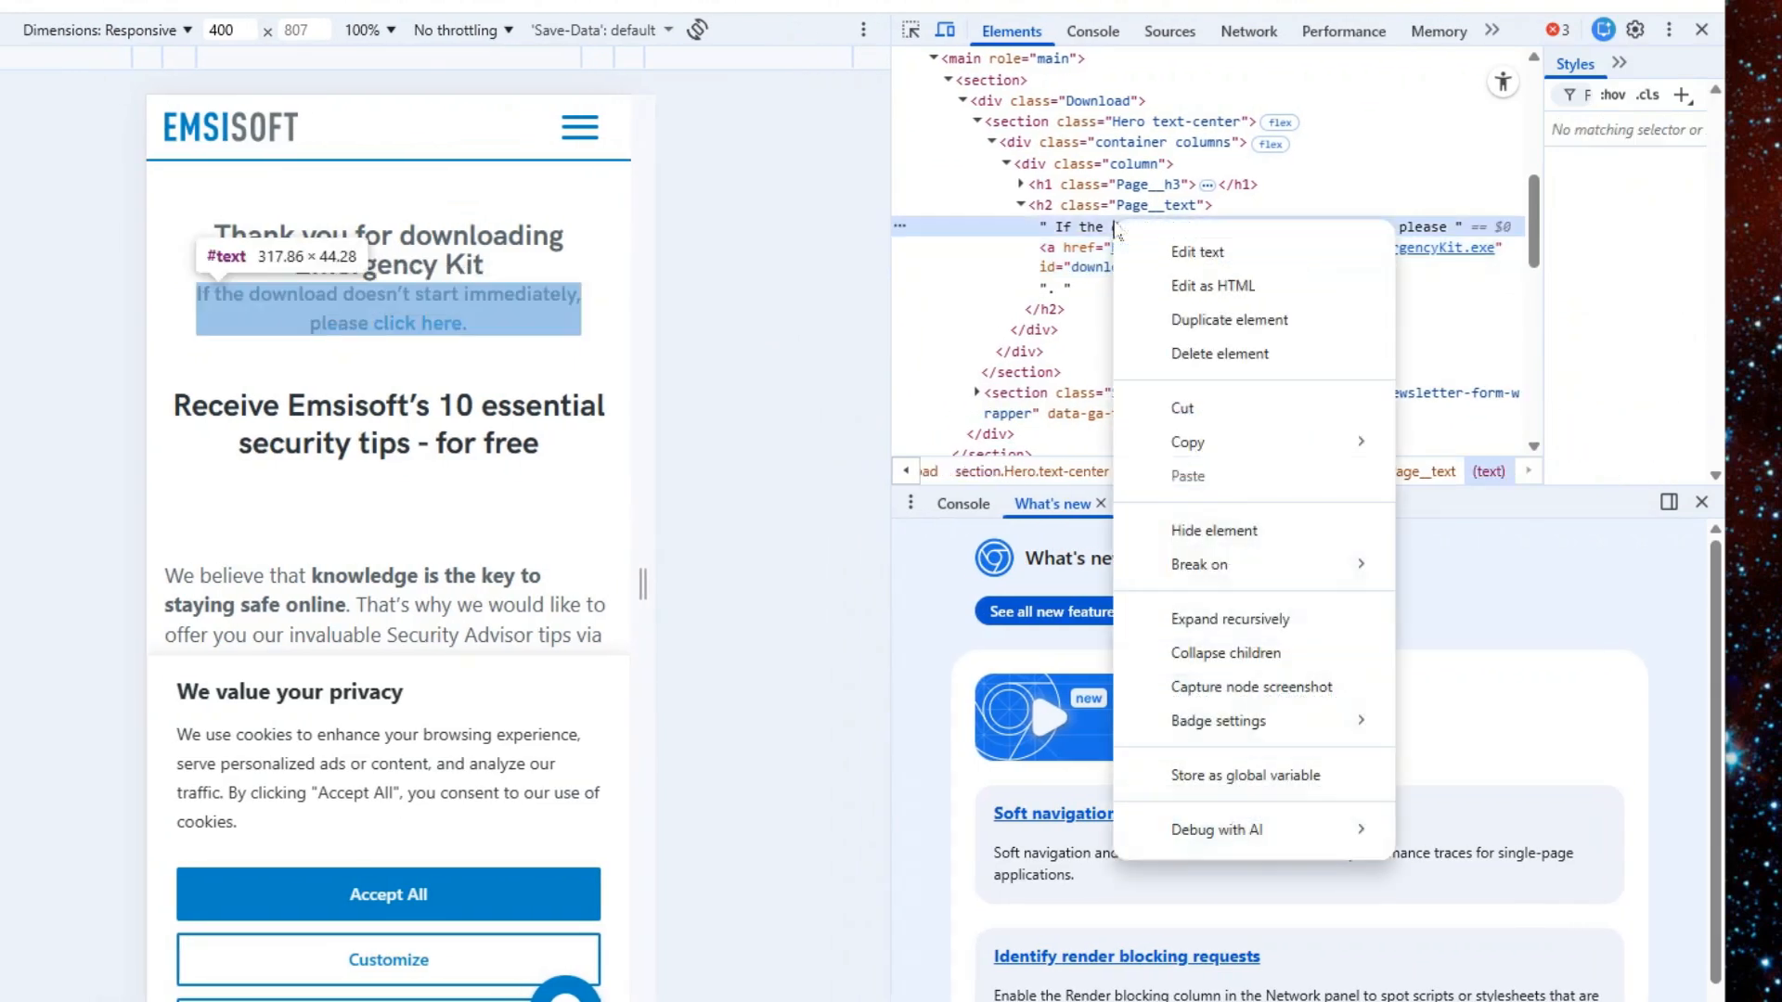
{"action": "left_click", "coordinate": [1074, 259]}
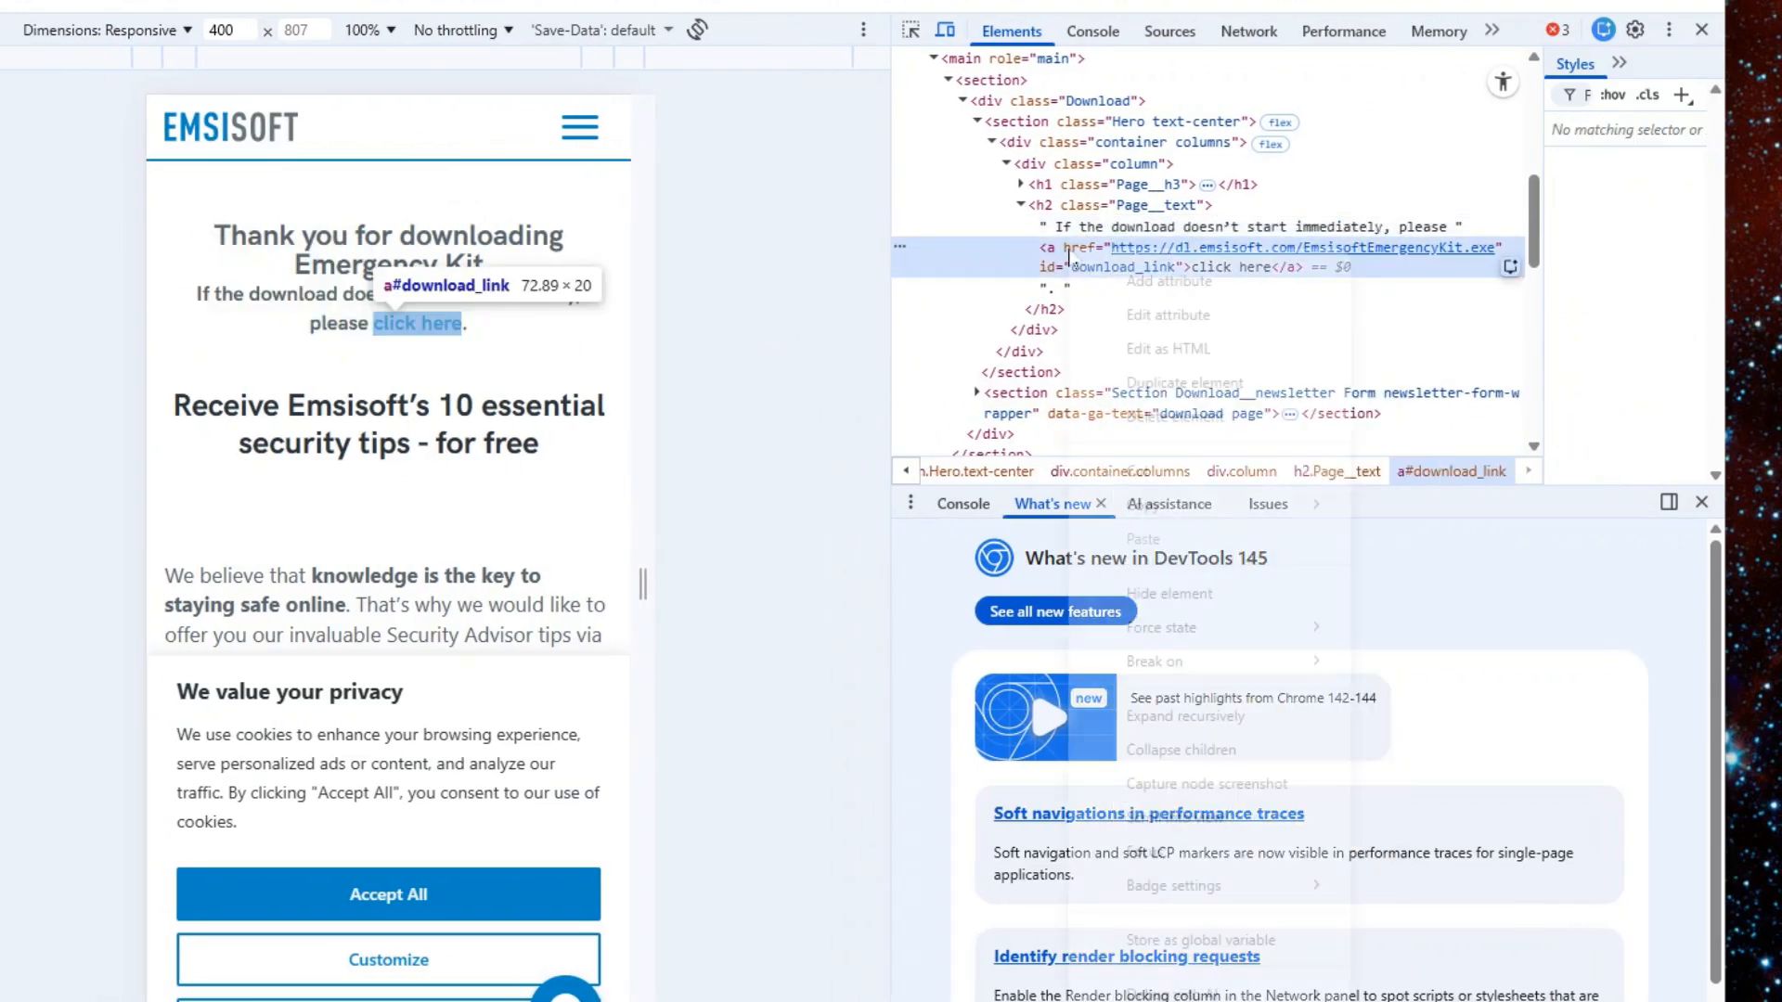
{"action": "right_click", "coordinate": [1072, 259]}
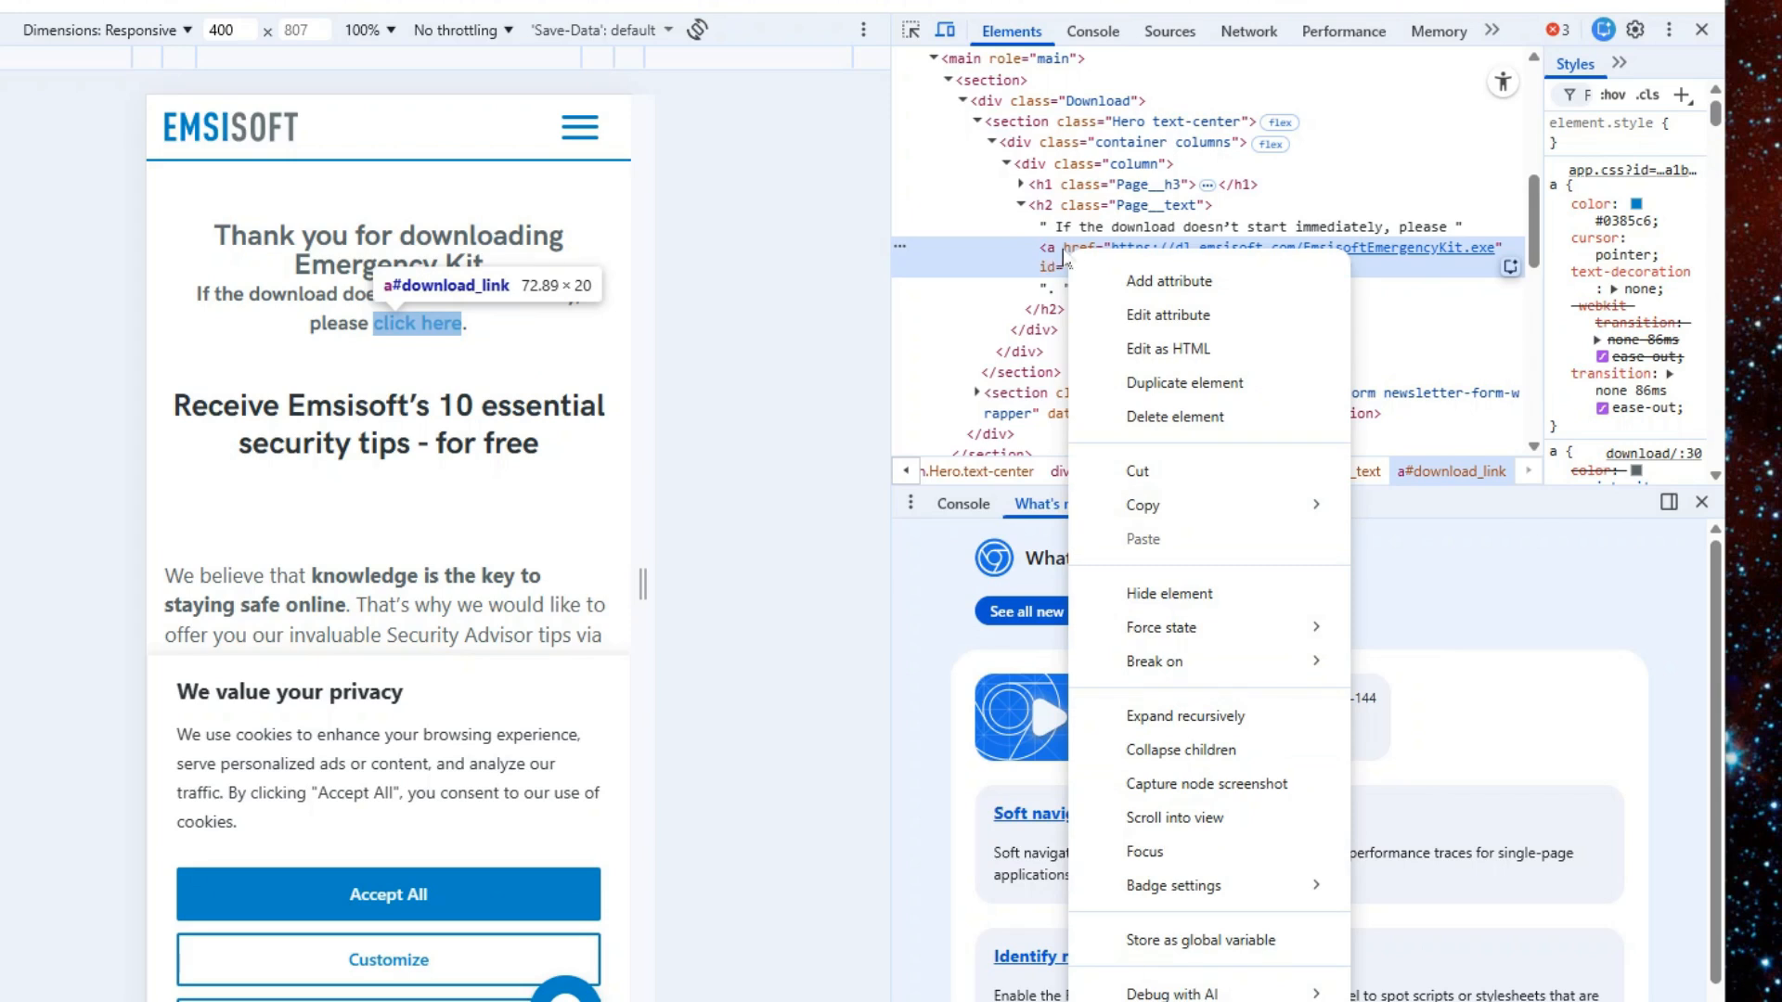
{"action": "left_click", "coordinate": [1177, 355]}
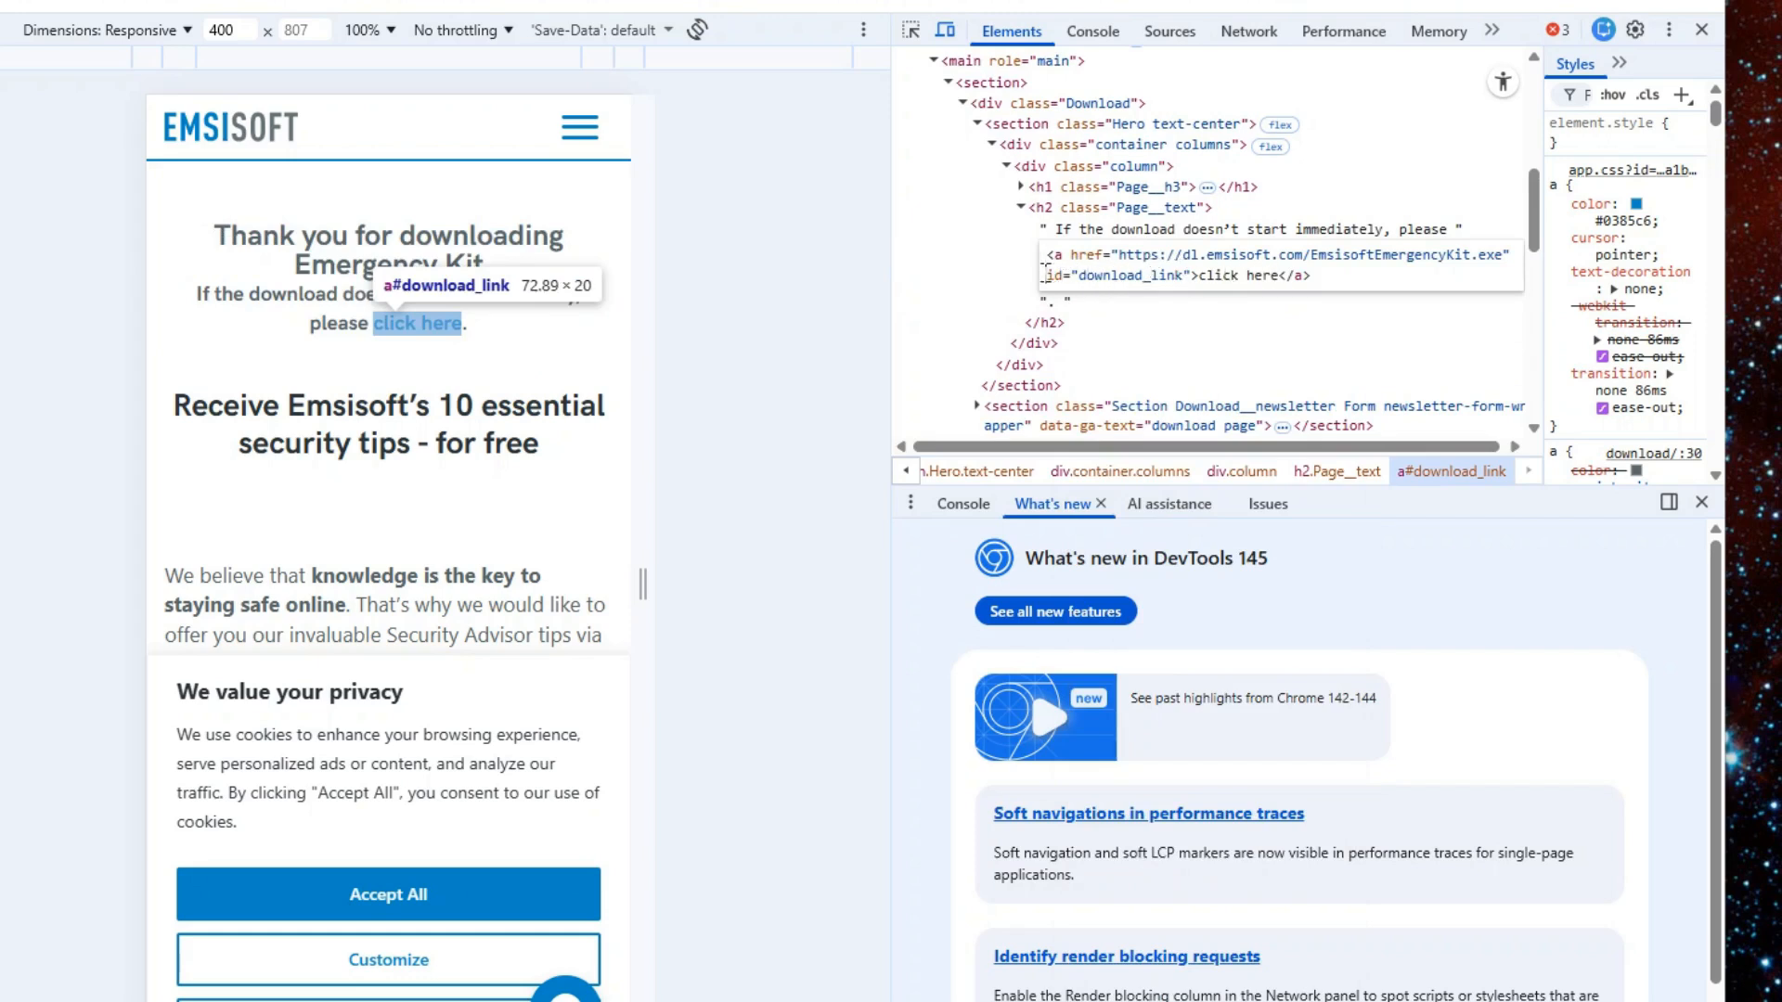
{"action": "left_click_drag", "start_coordinate": [1044, 274], "coordinate": [1279, 275]}
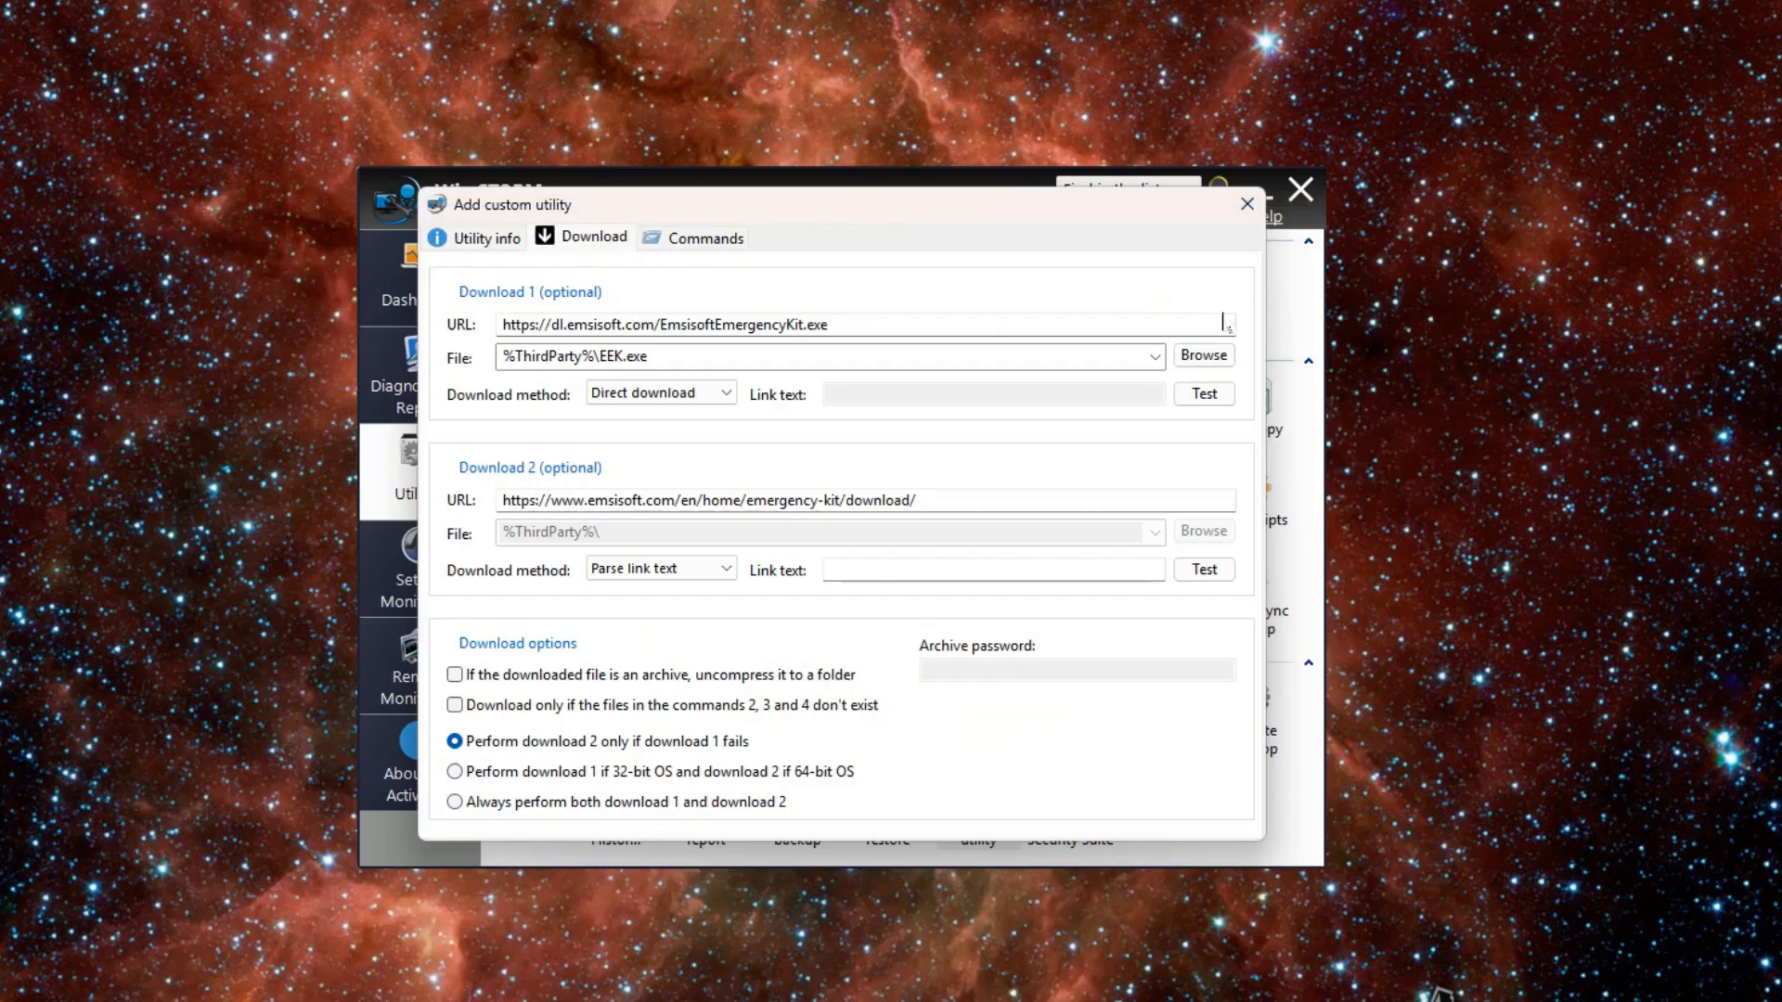
Step: Set Download 2's link text to id="download_link">click here and test that it resolves to EmsisoftEmergencyKit.exe
{"action": "left_click", "coordinate": [900, 570]}
{"action": "key", "text": "ctrl+v"}
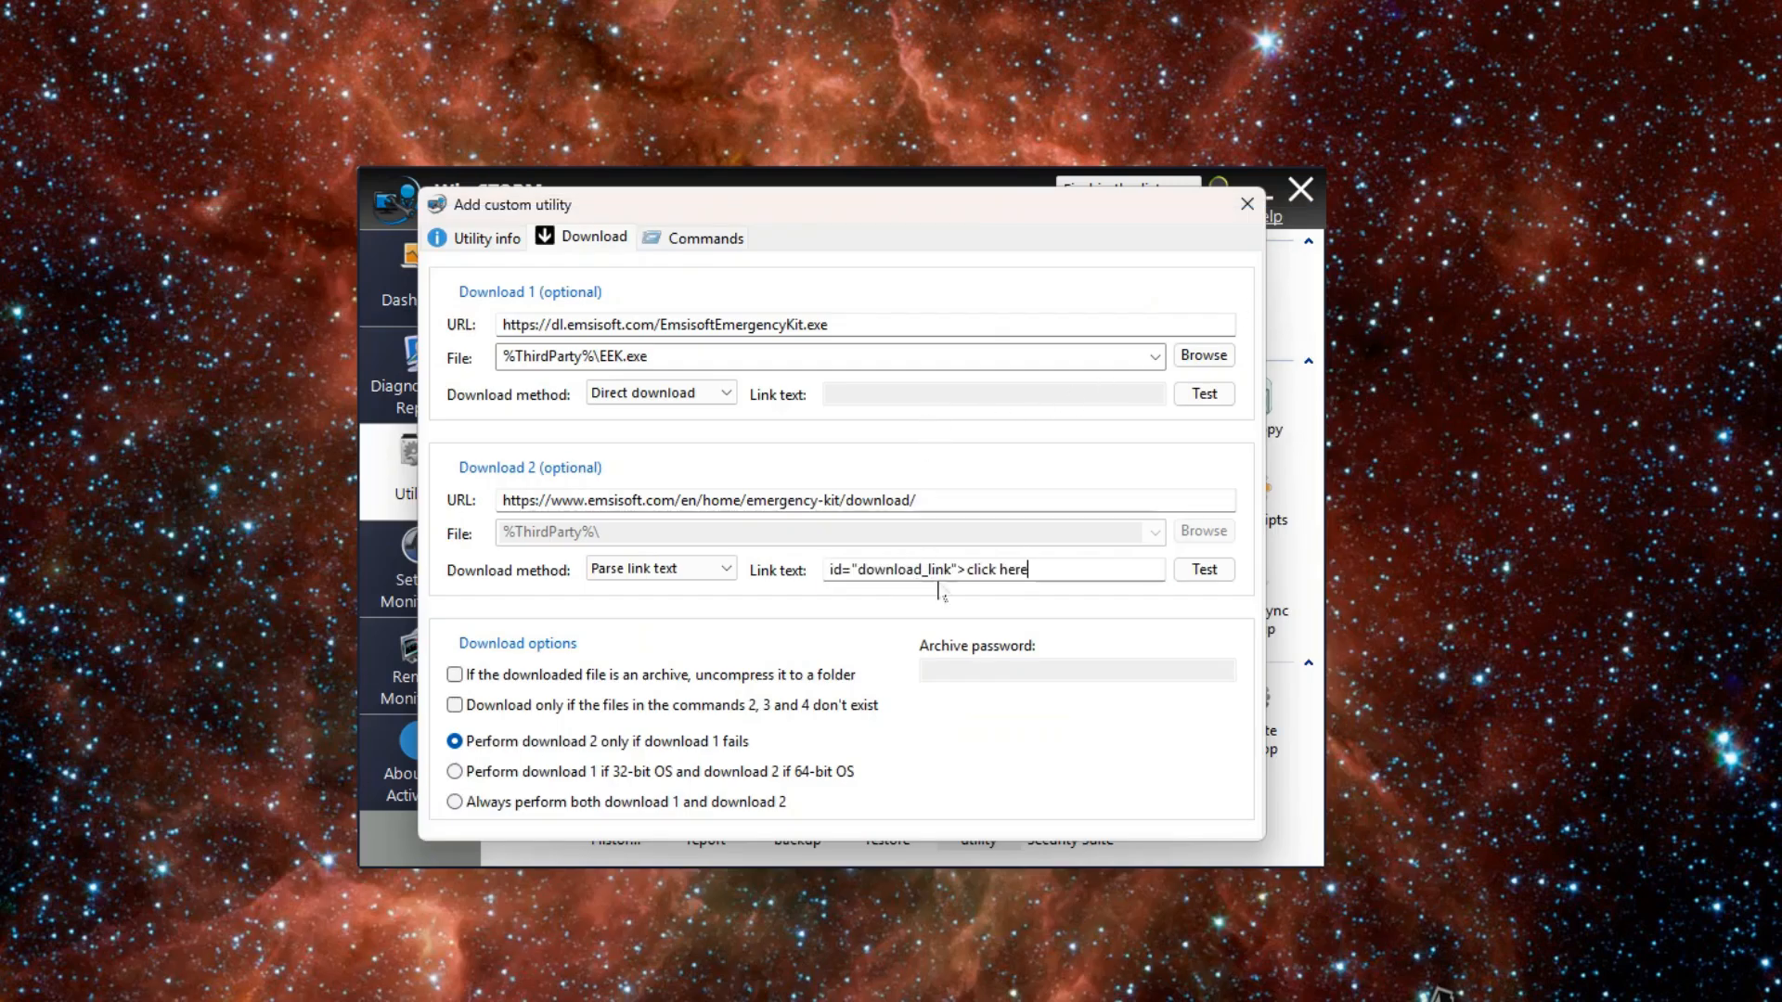
{"action": "left_click", "coordinate": [1204, 569]}
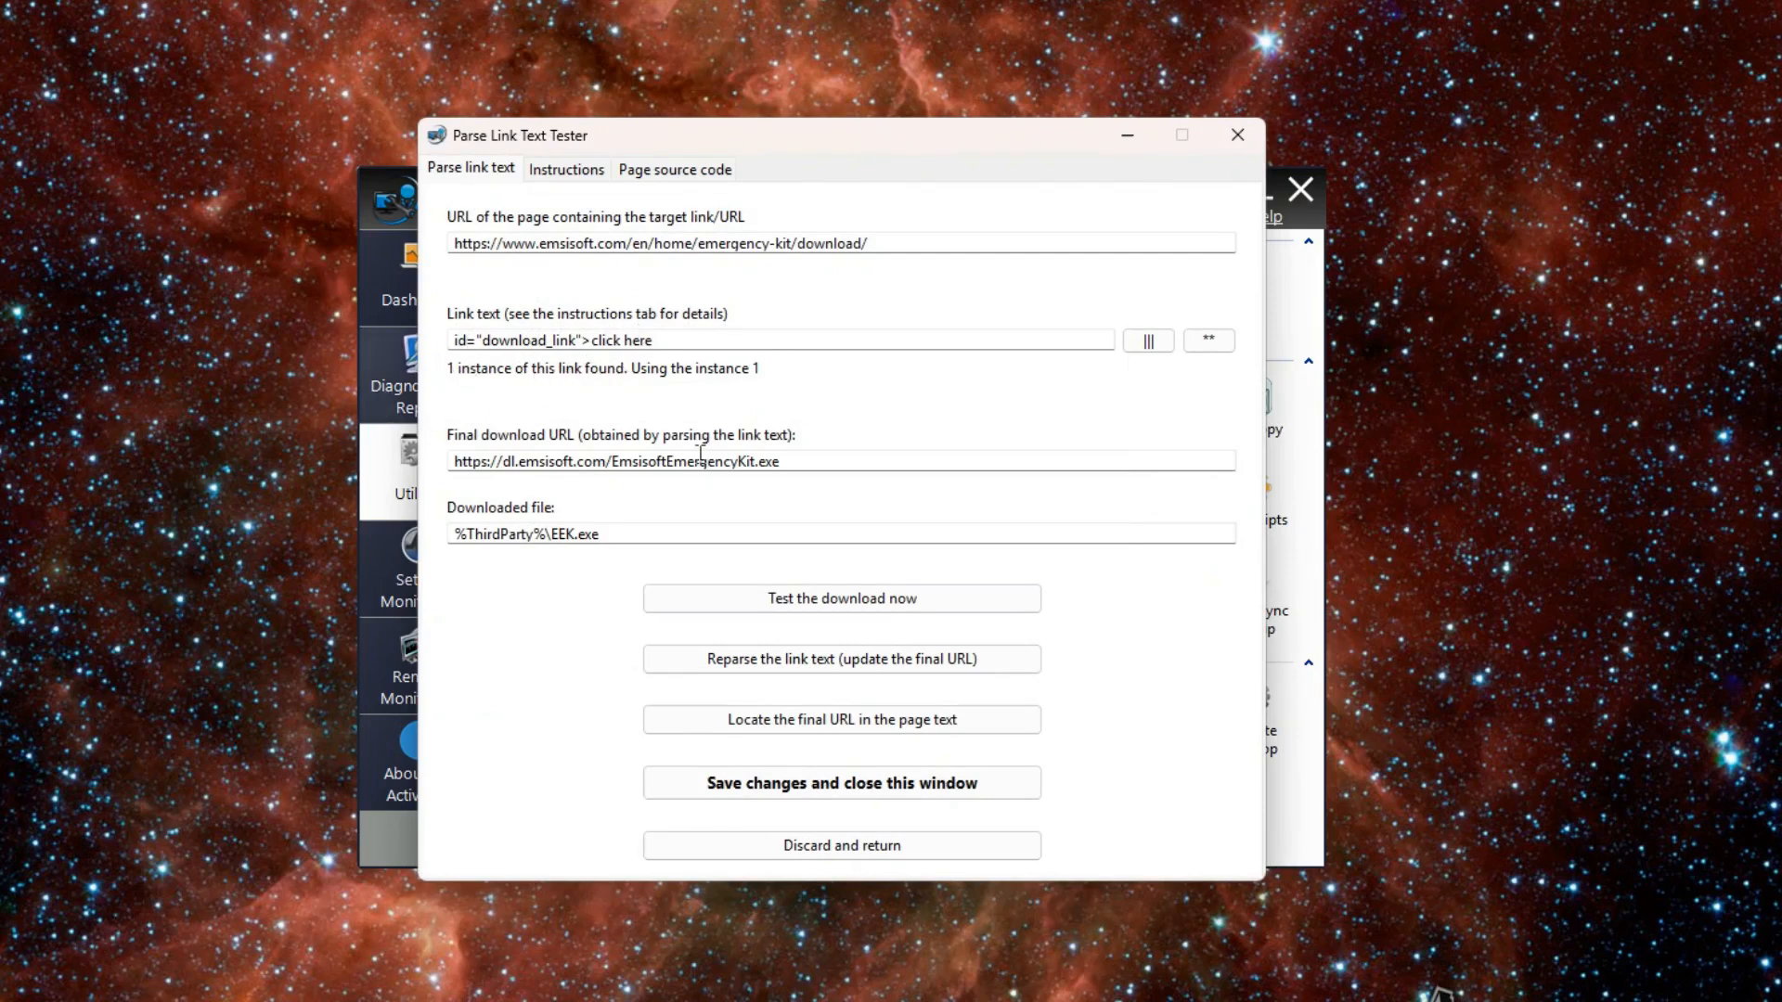
{"action": "left_click", "coordinate": [844, 785]}
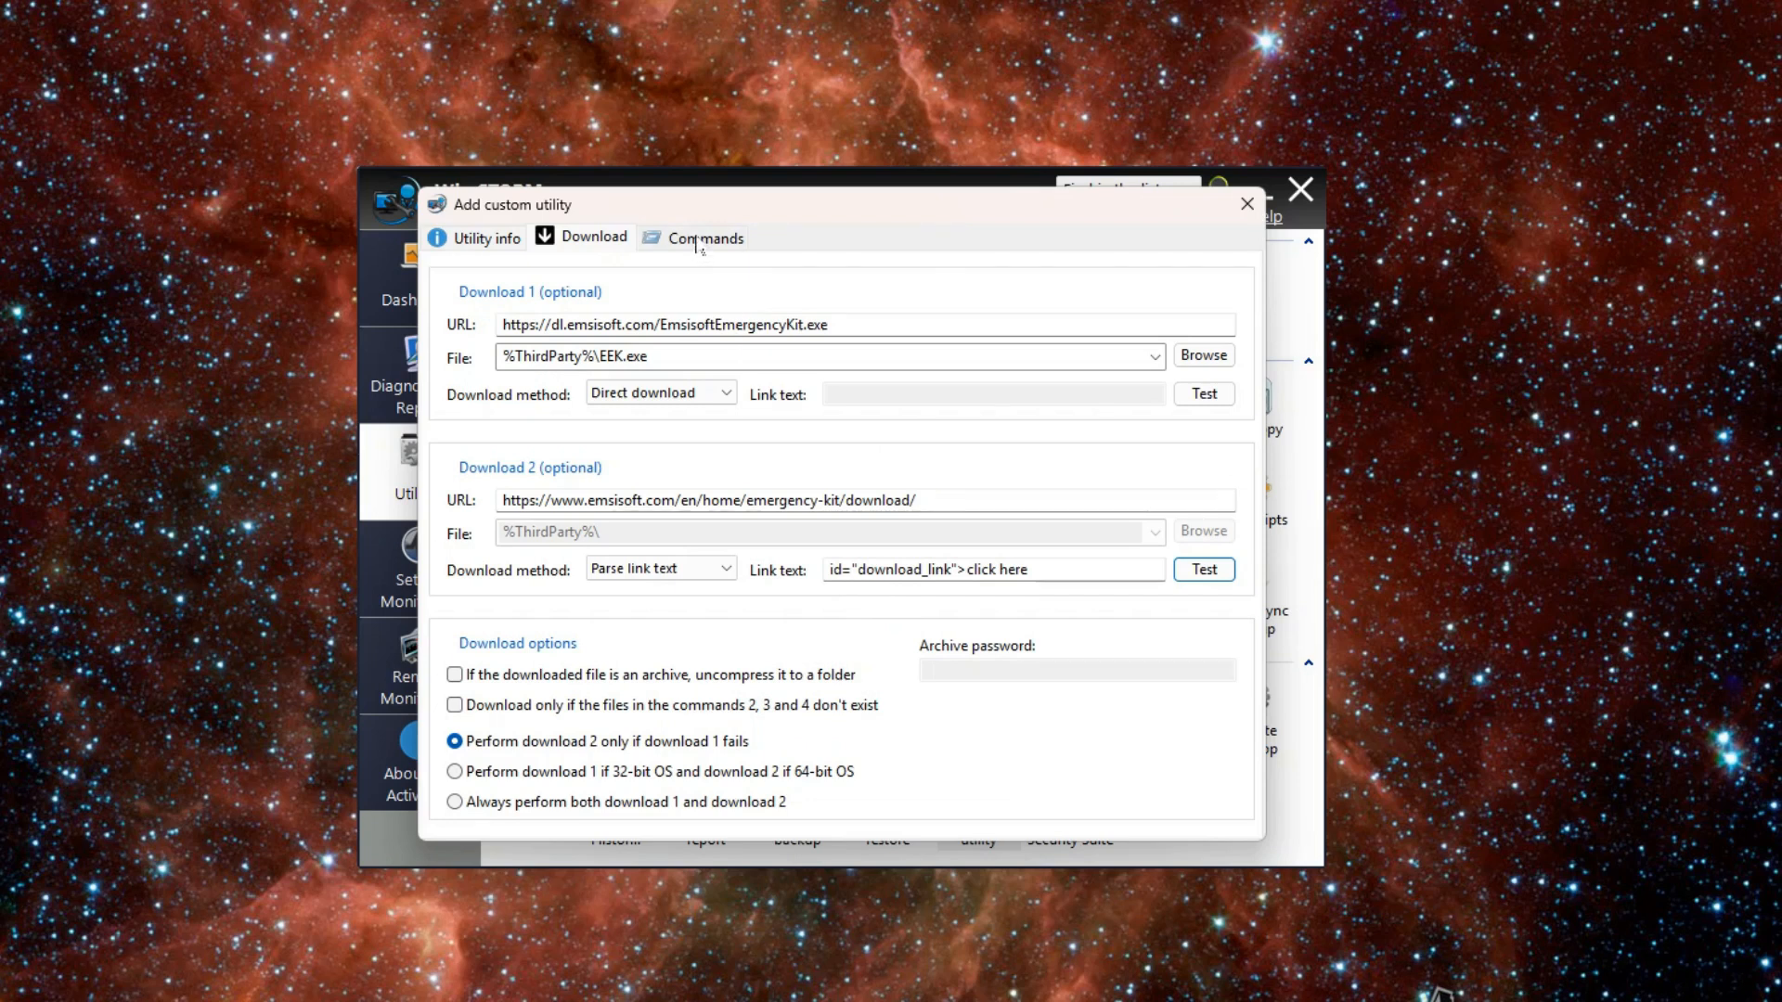
{"action": "left_click_drag", "start_coordinate": [672, 358], "coordinate": [482, 367]}
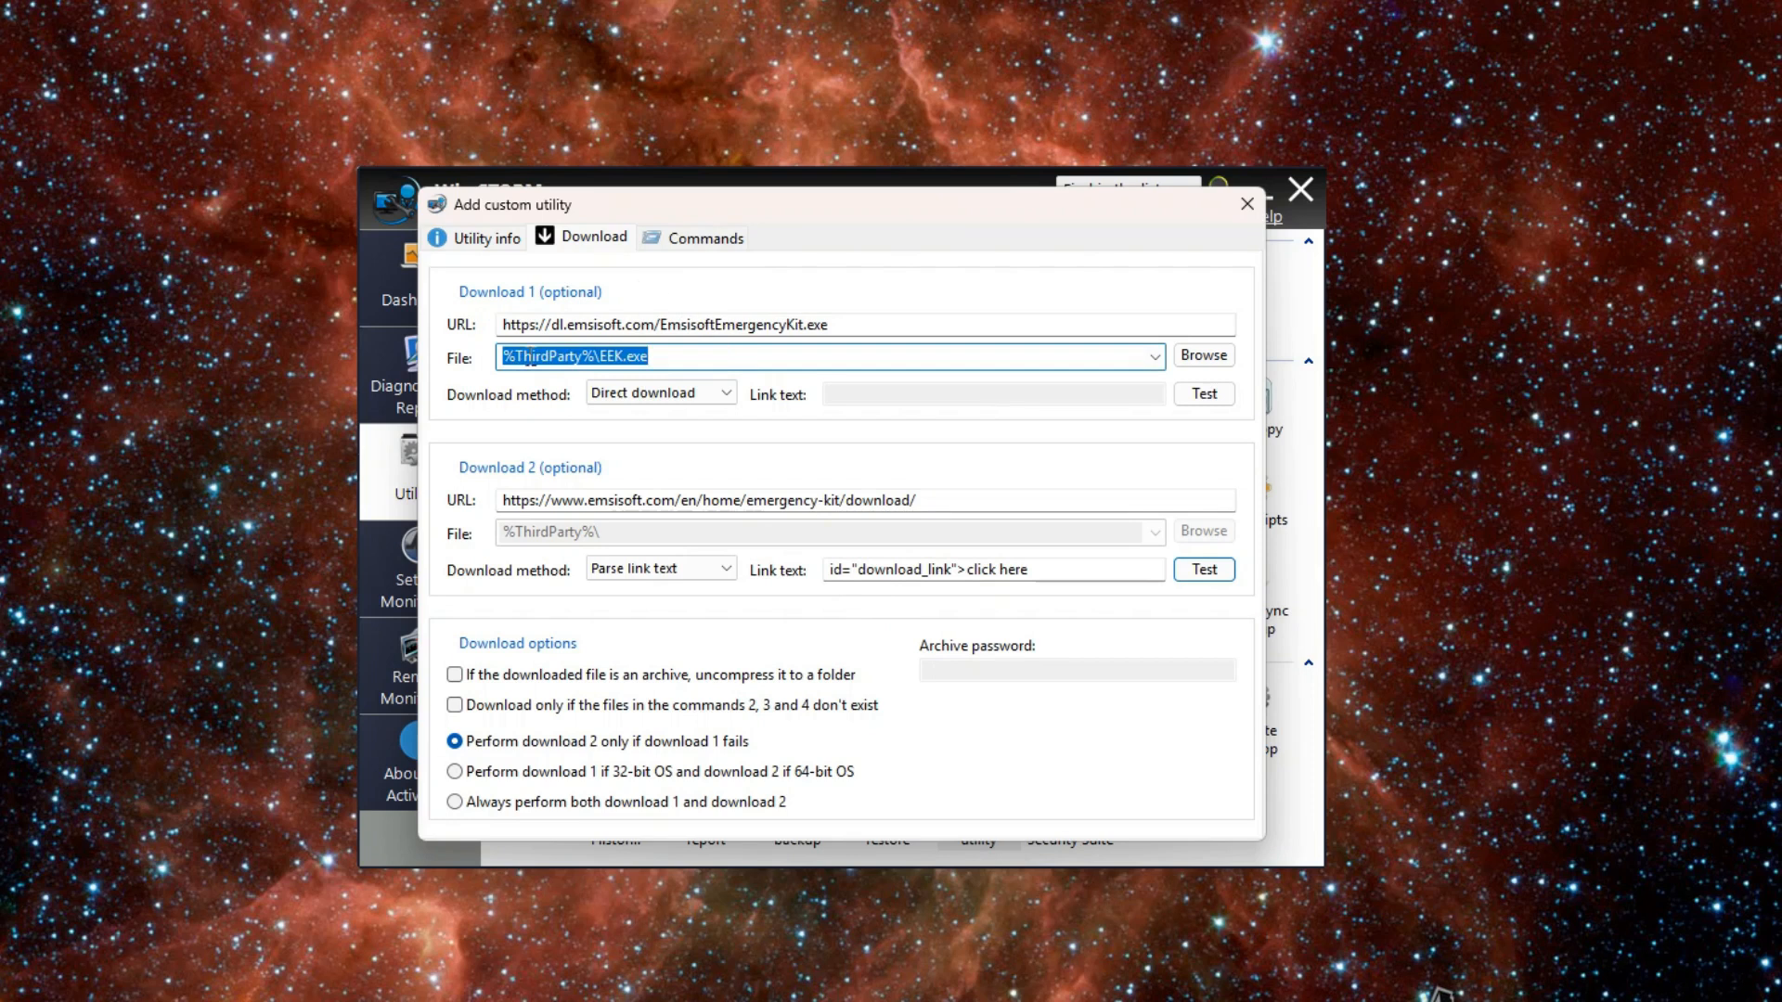
Step: Set Command 1 to %ThirdParty%\EEK.exe /S and save the Emsisoft Emergency kit utility
{"action": "left_click", "coordinate": [694, 240]}
{"action": "left_click", "coordinate": [622, 324]}
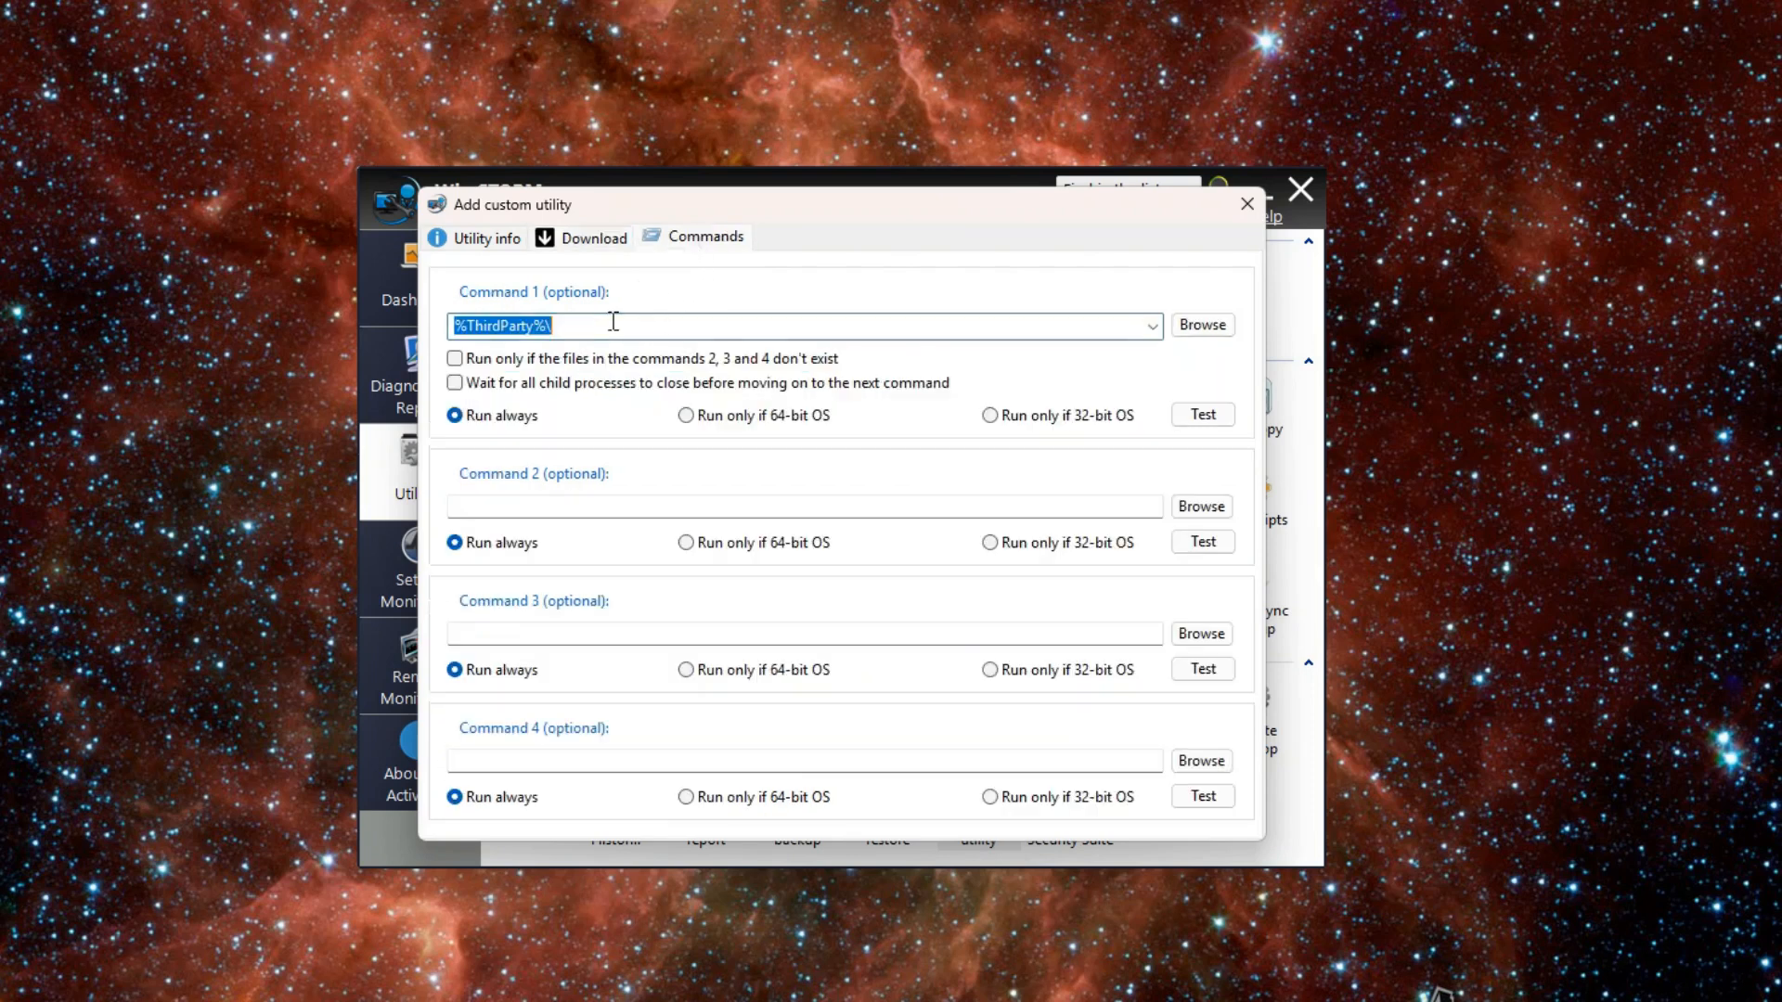
{"action": "left_click", "coordinate": [649, 326]}
{"action": "type", "text": "EEK.exe /S"}
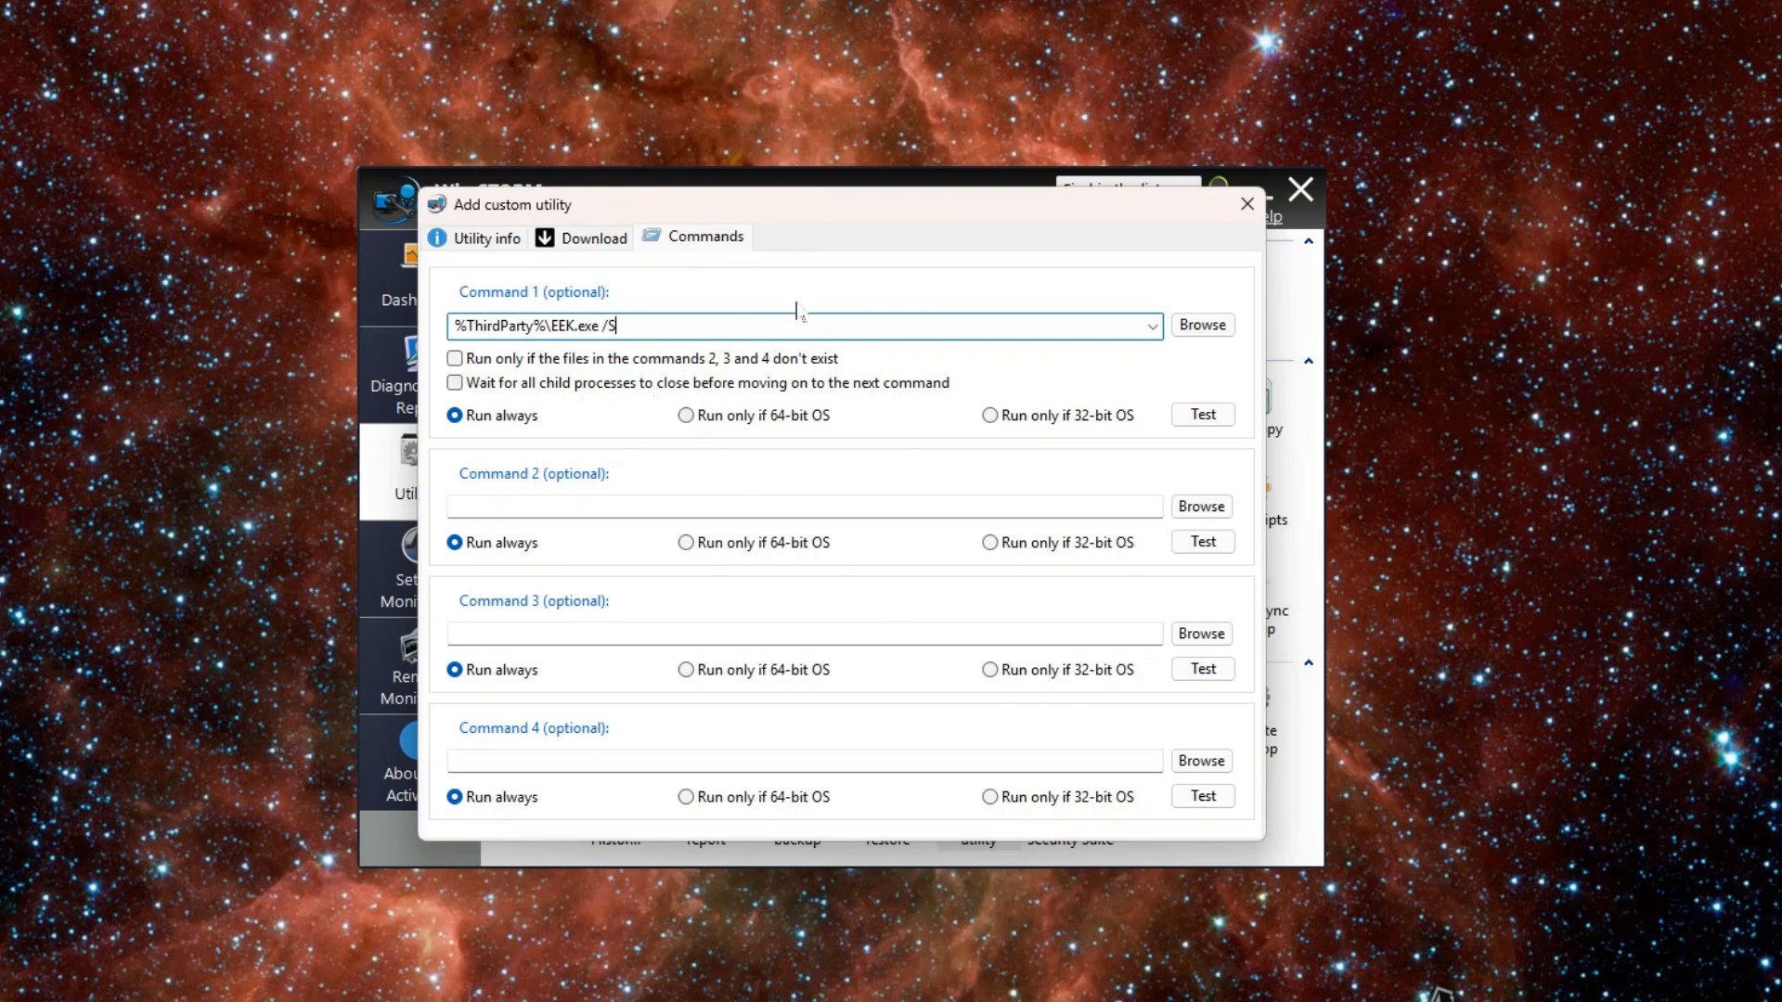
{"action": "left_click", "coordinate": [449, 234]}
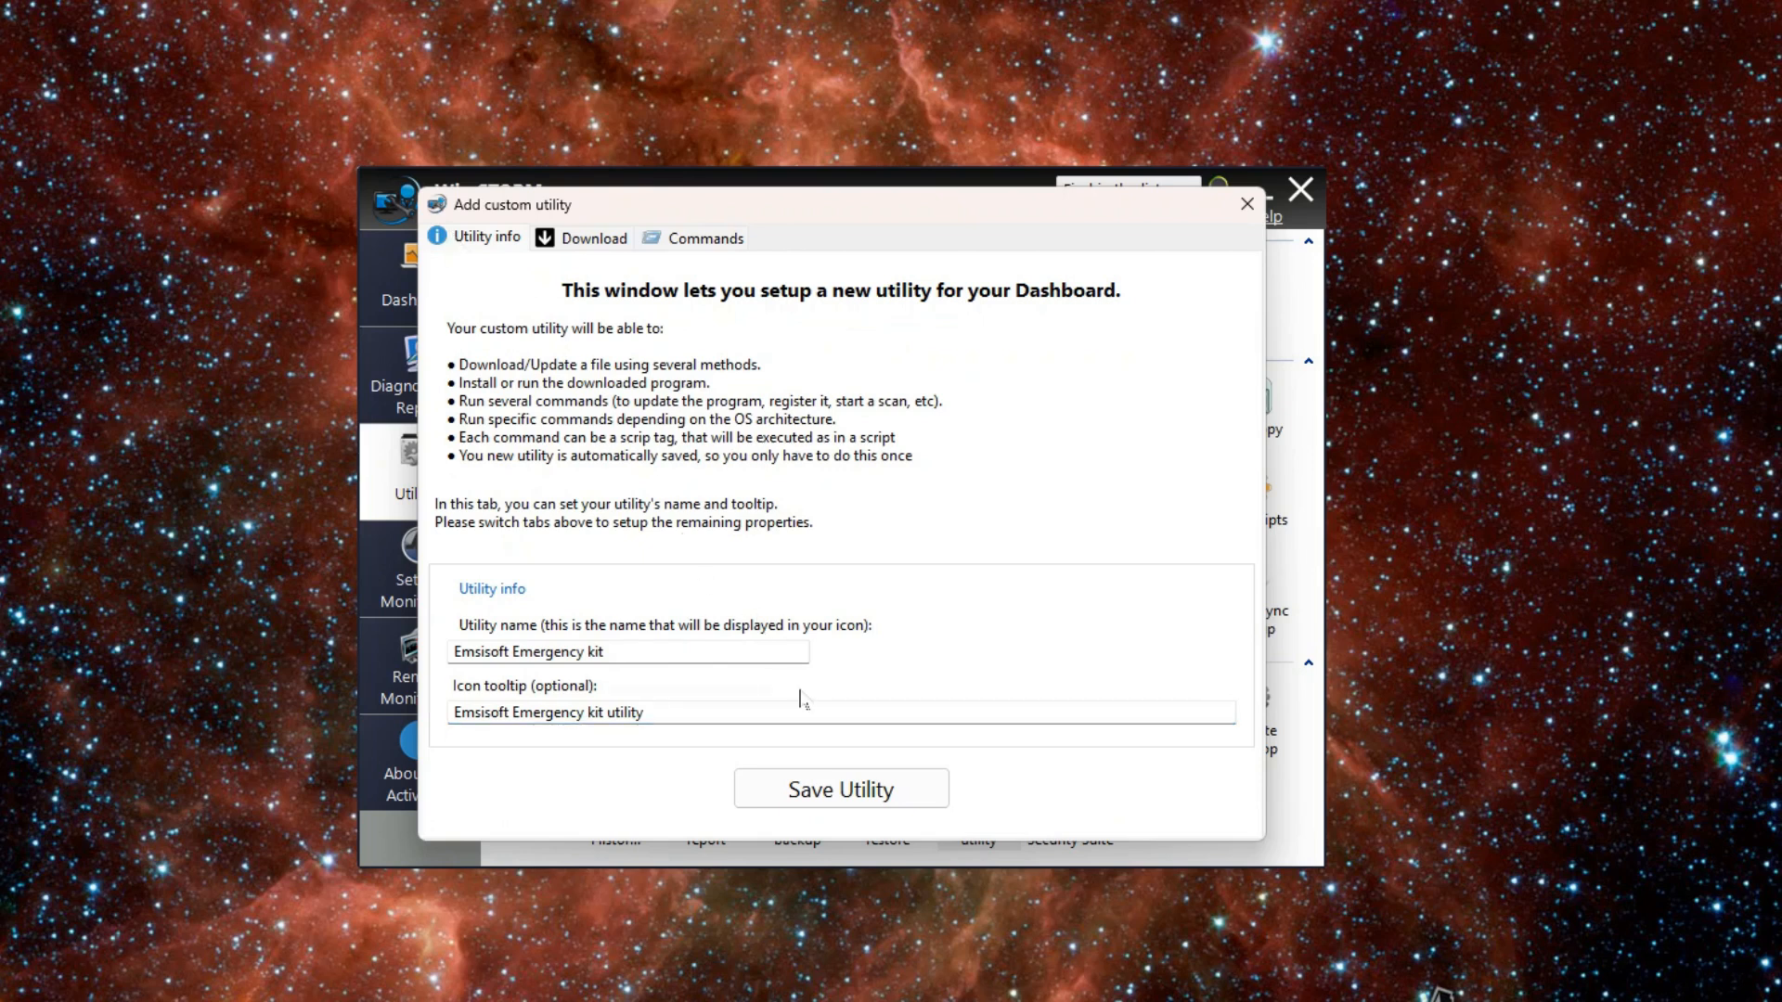
{"action": "left_click", "coordinate": [832, 793]}
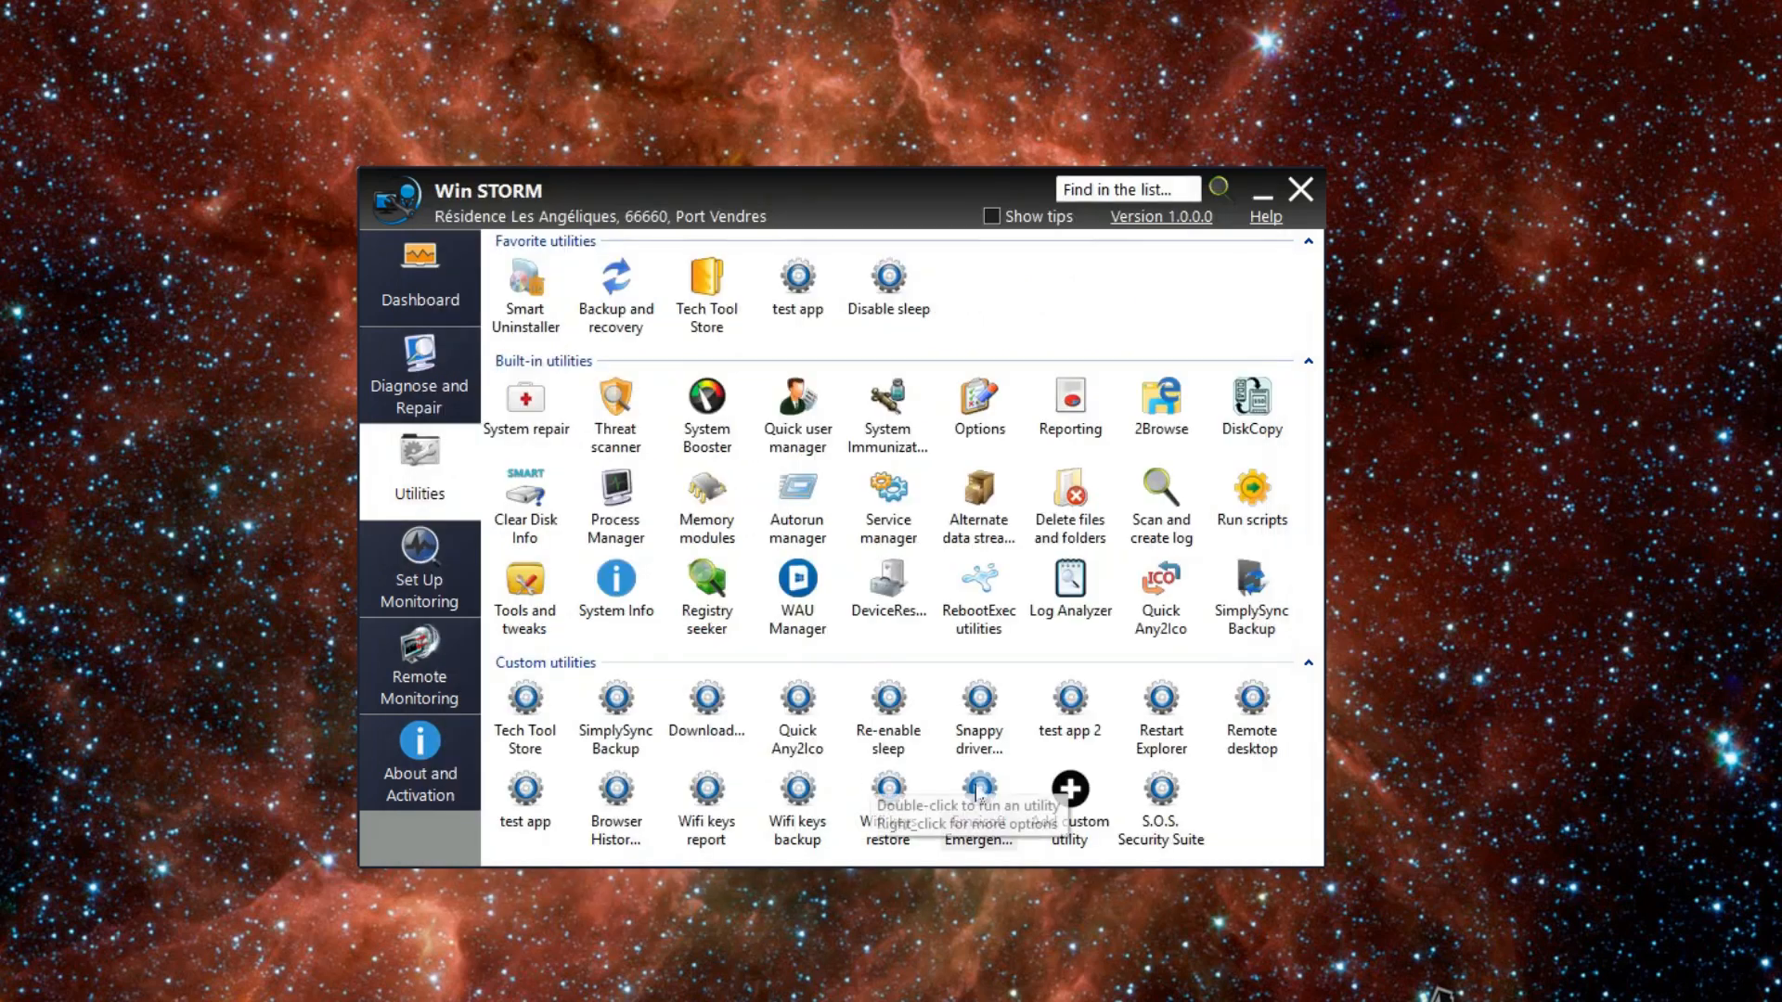
Step: Run the Emsisoft Emergency kit utility and accept its licence agreement
{"action": "left_click", "coordinate": [974, 827]}
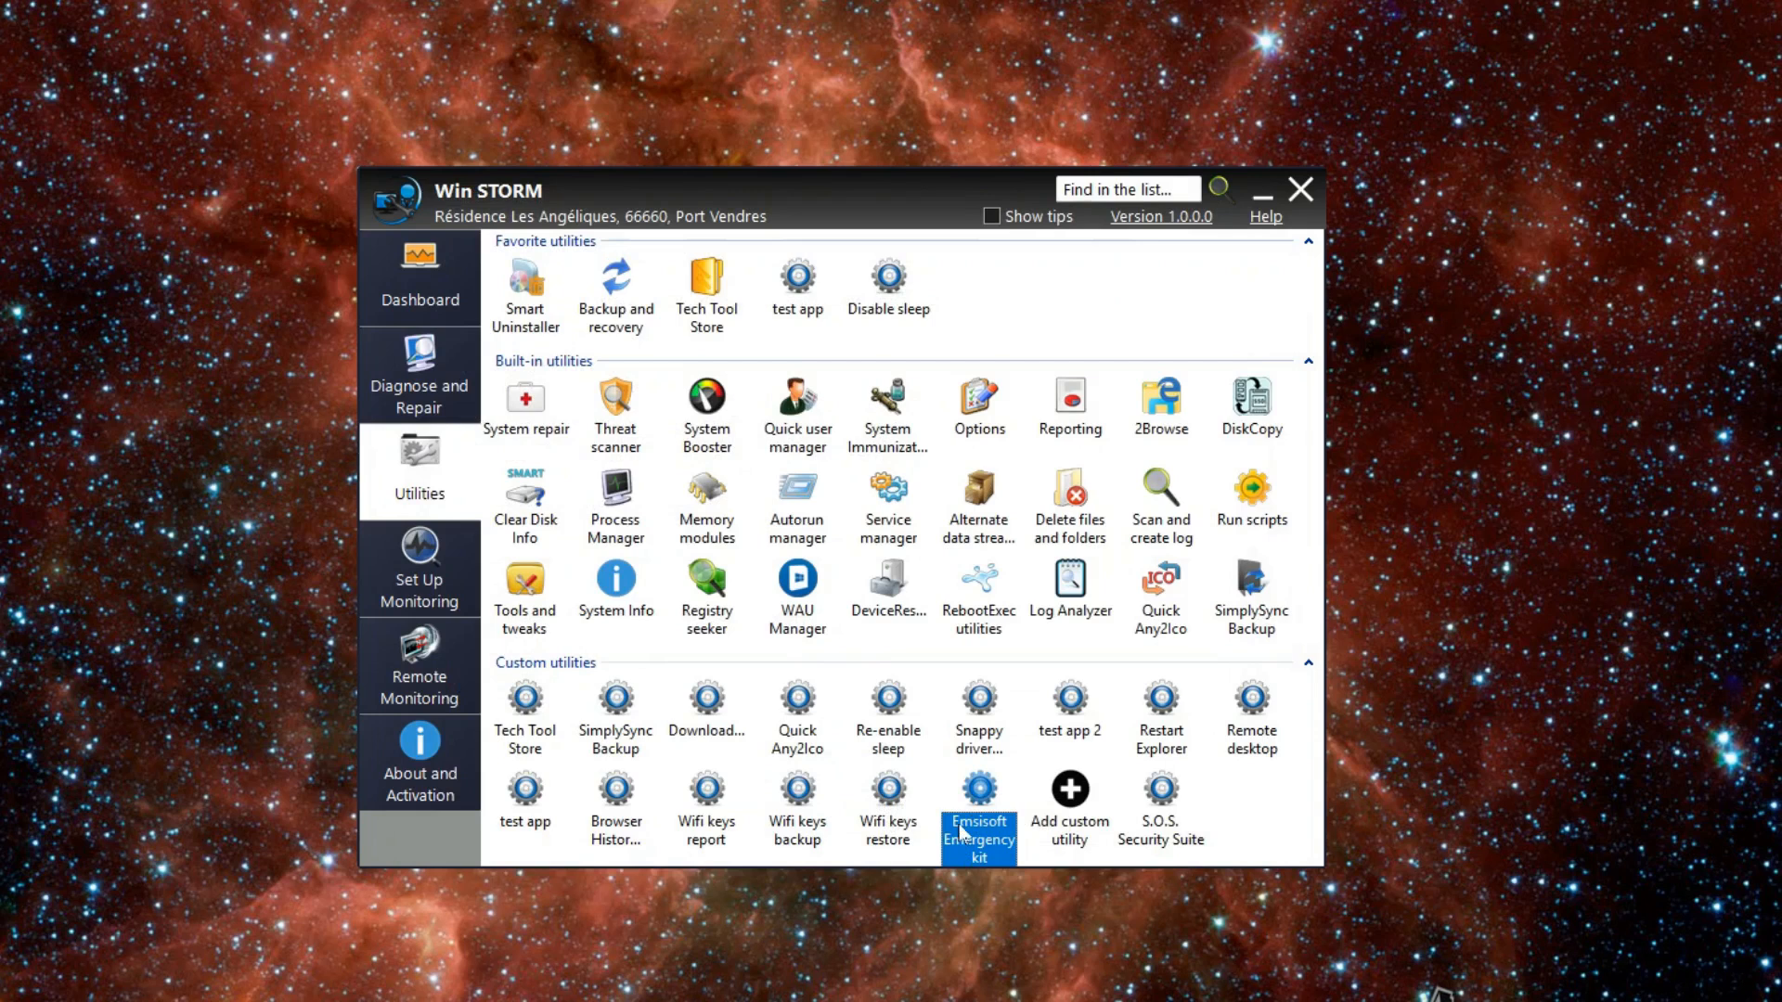
{"action": "double_click", "coordinate": [977, 793]}
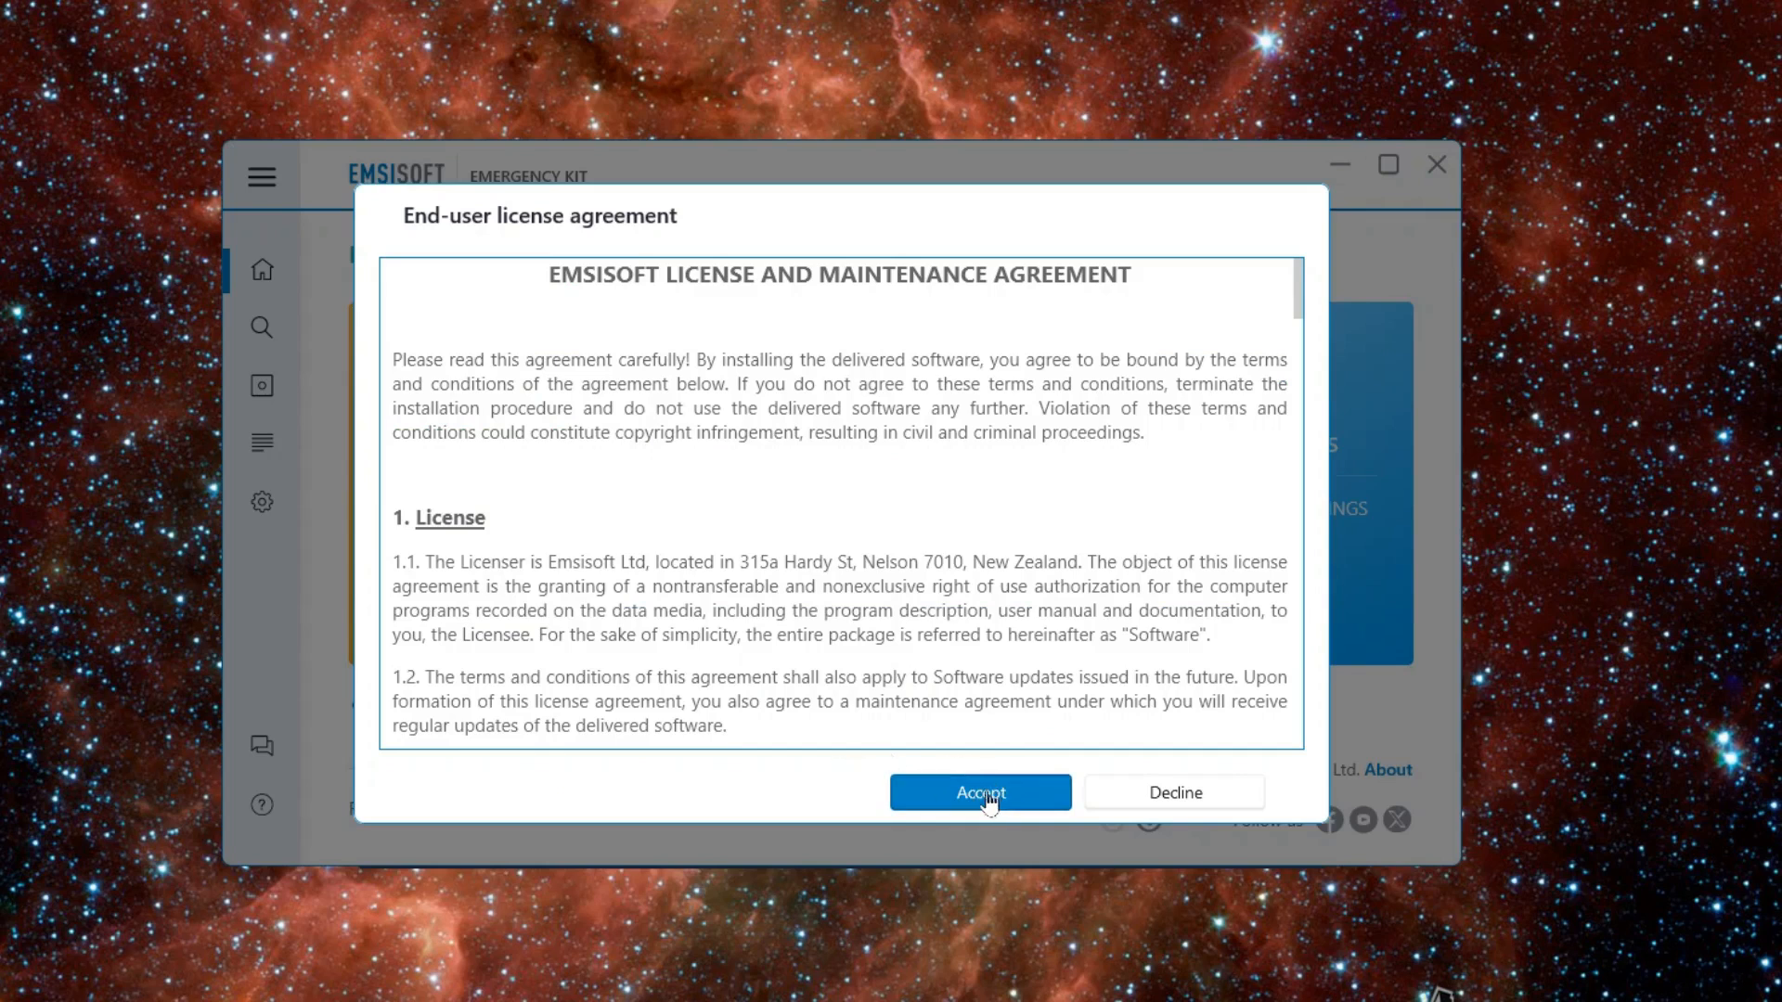
{"action": "left_click", "coordinate": [975, 794]}
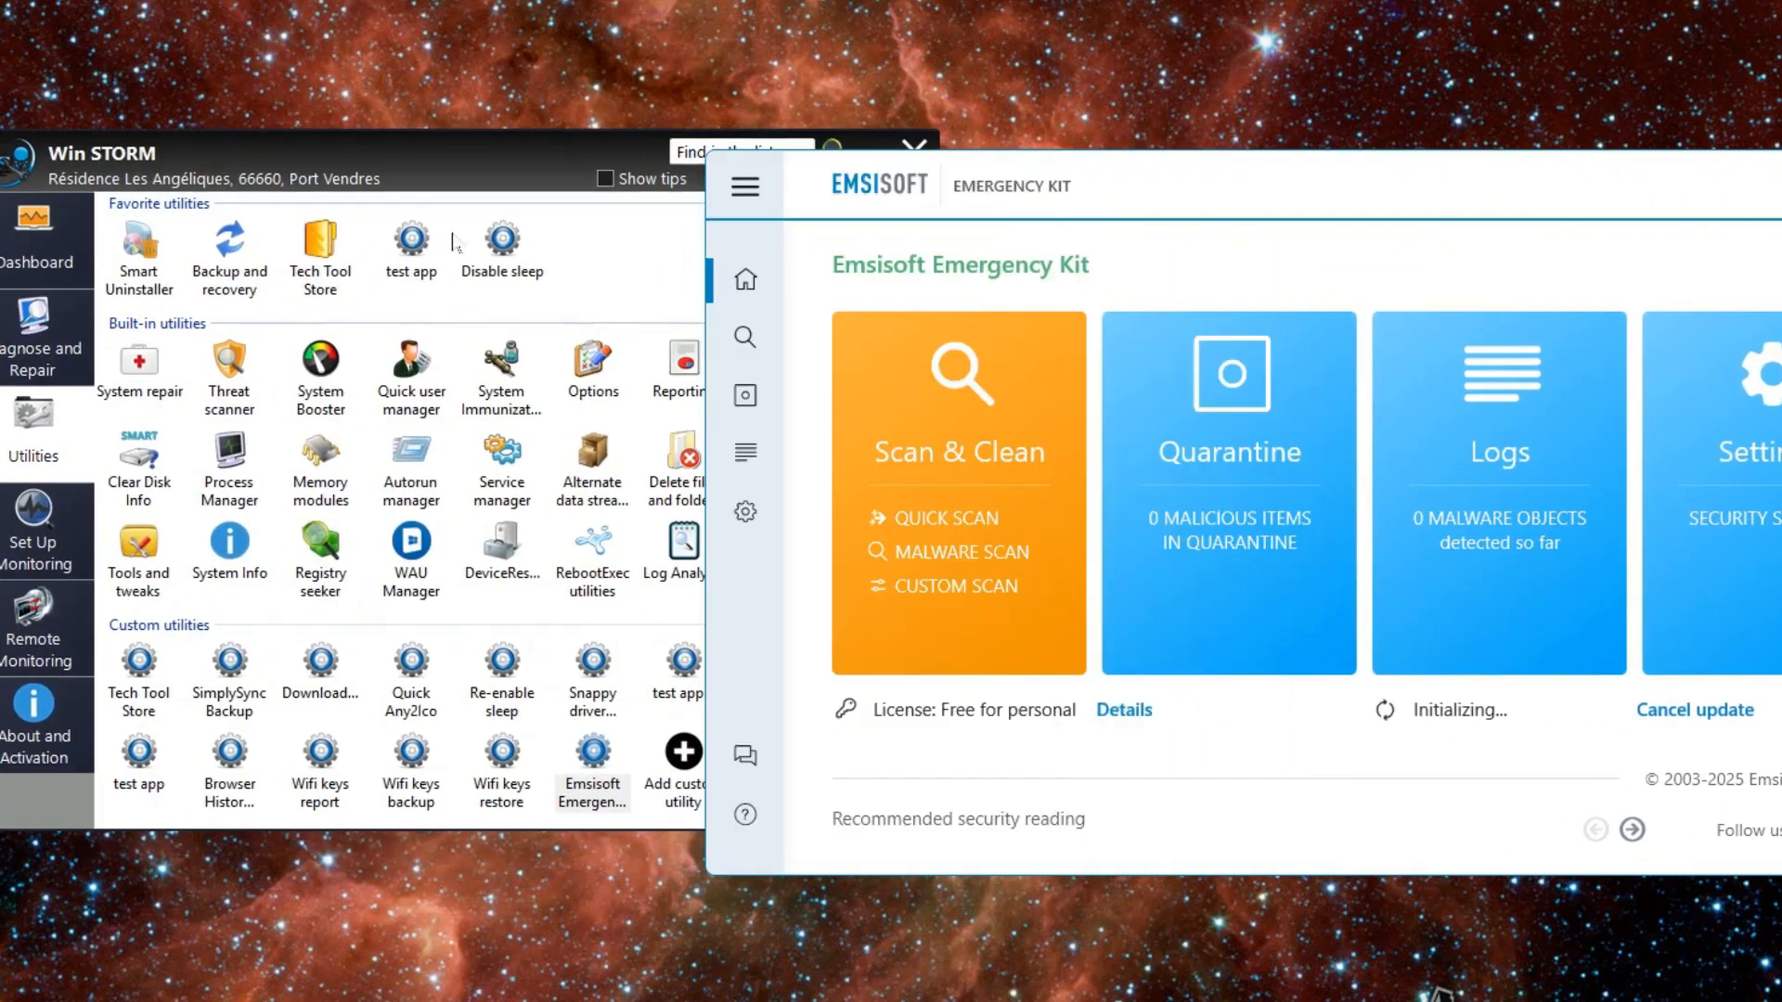
Step: Close Emergency Kit and dismiss its security-tips signup prompt
{"action": "left_click_drag", "start_coordinate": [465, 178], "coordinate": [270, 41]}
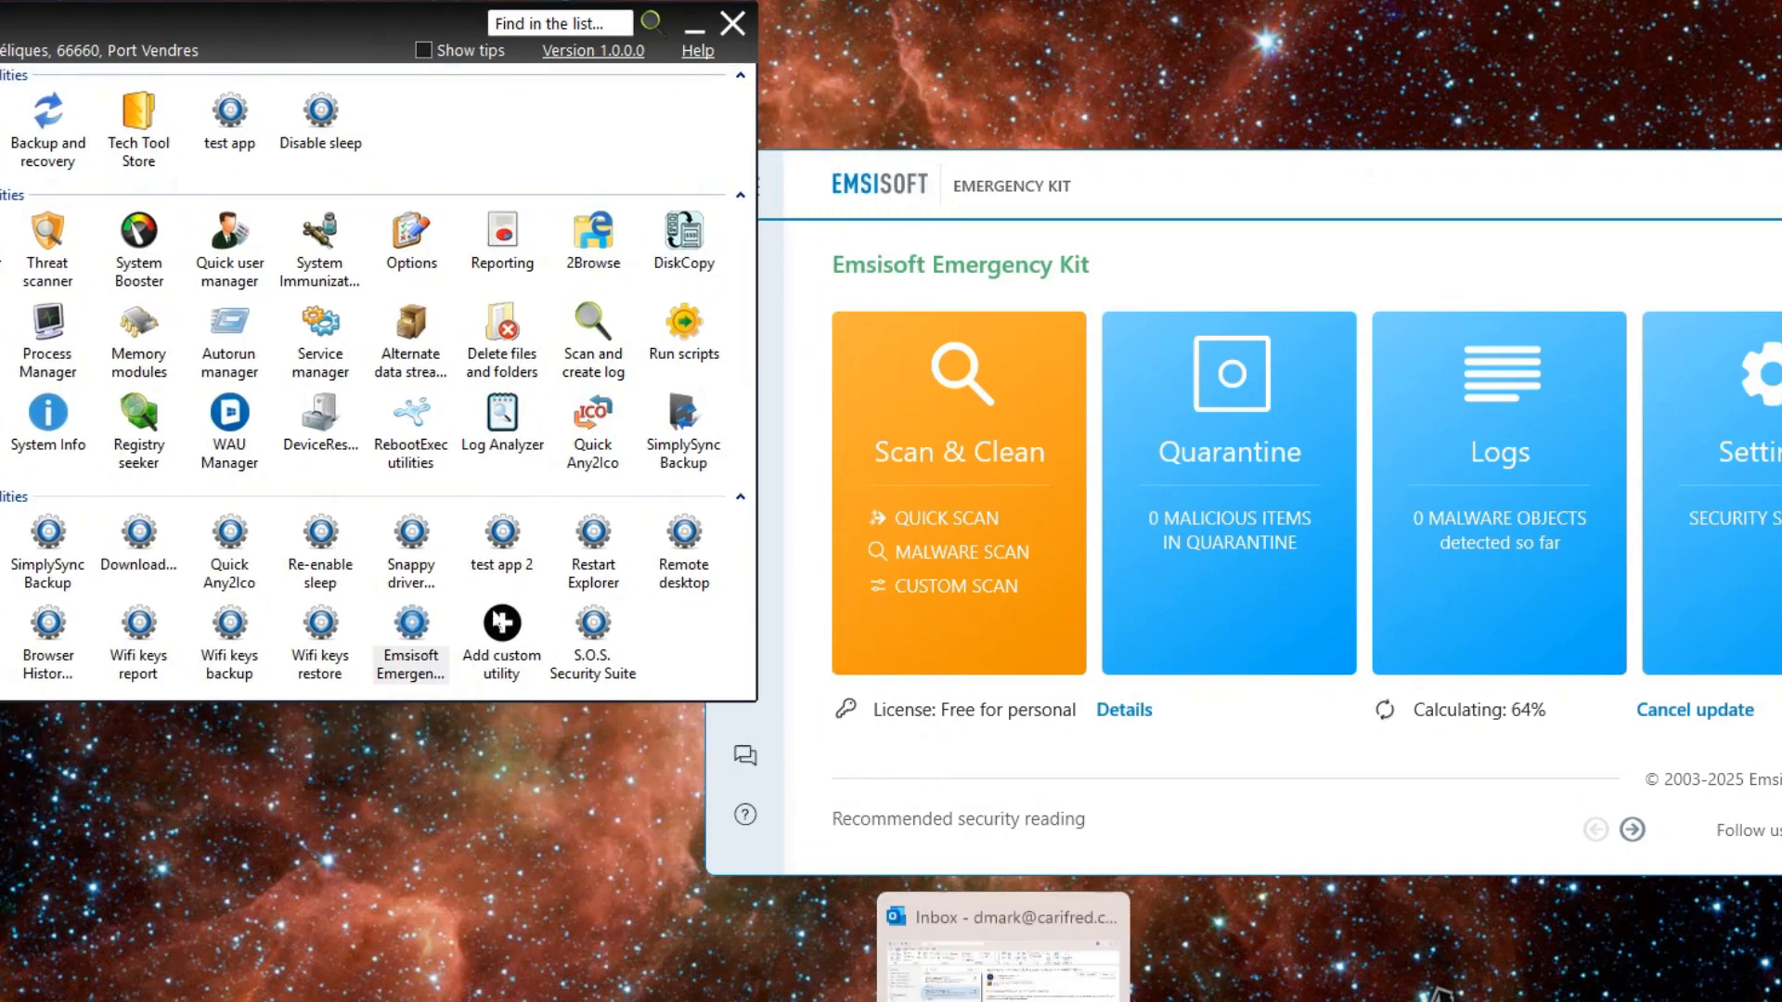
{"action": "left_click_drag", "start_coordinate": [1055, 189], "coordinate": [826, 143]}
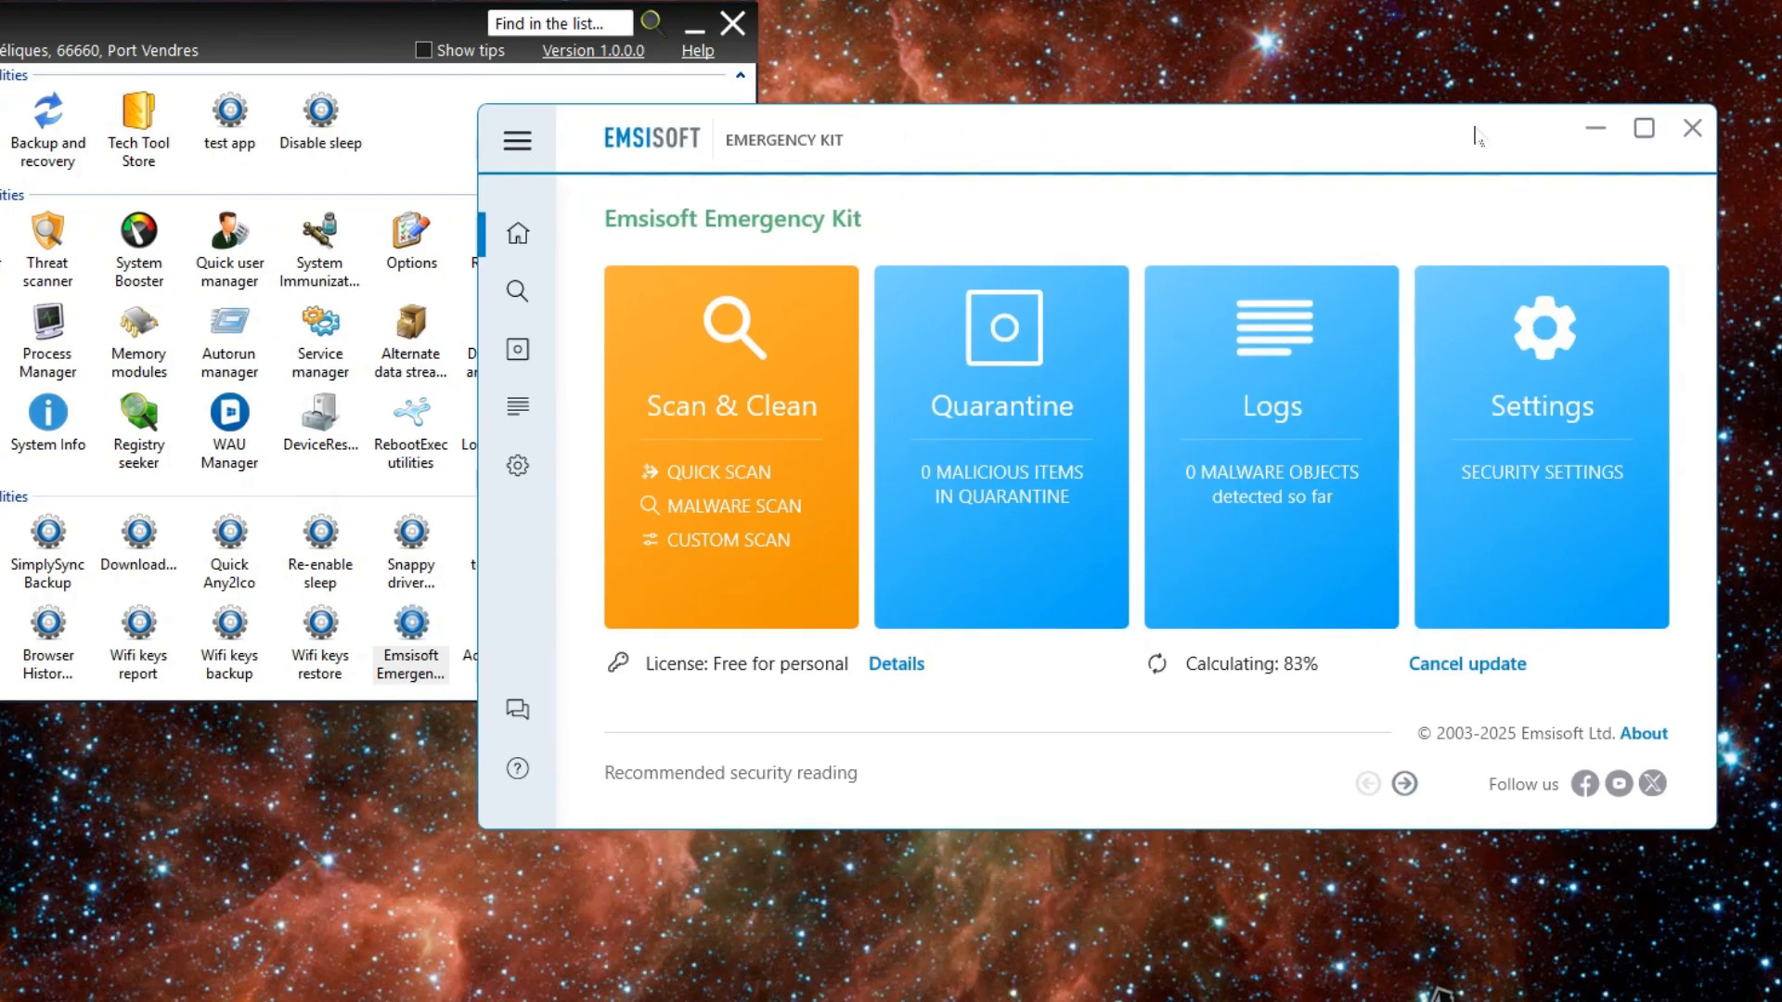
{"action": "left_click", "coordinate": [1693, 129]}
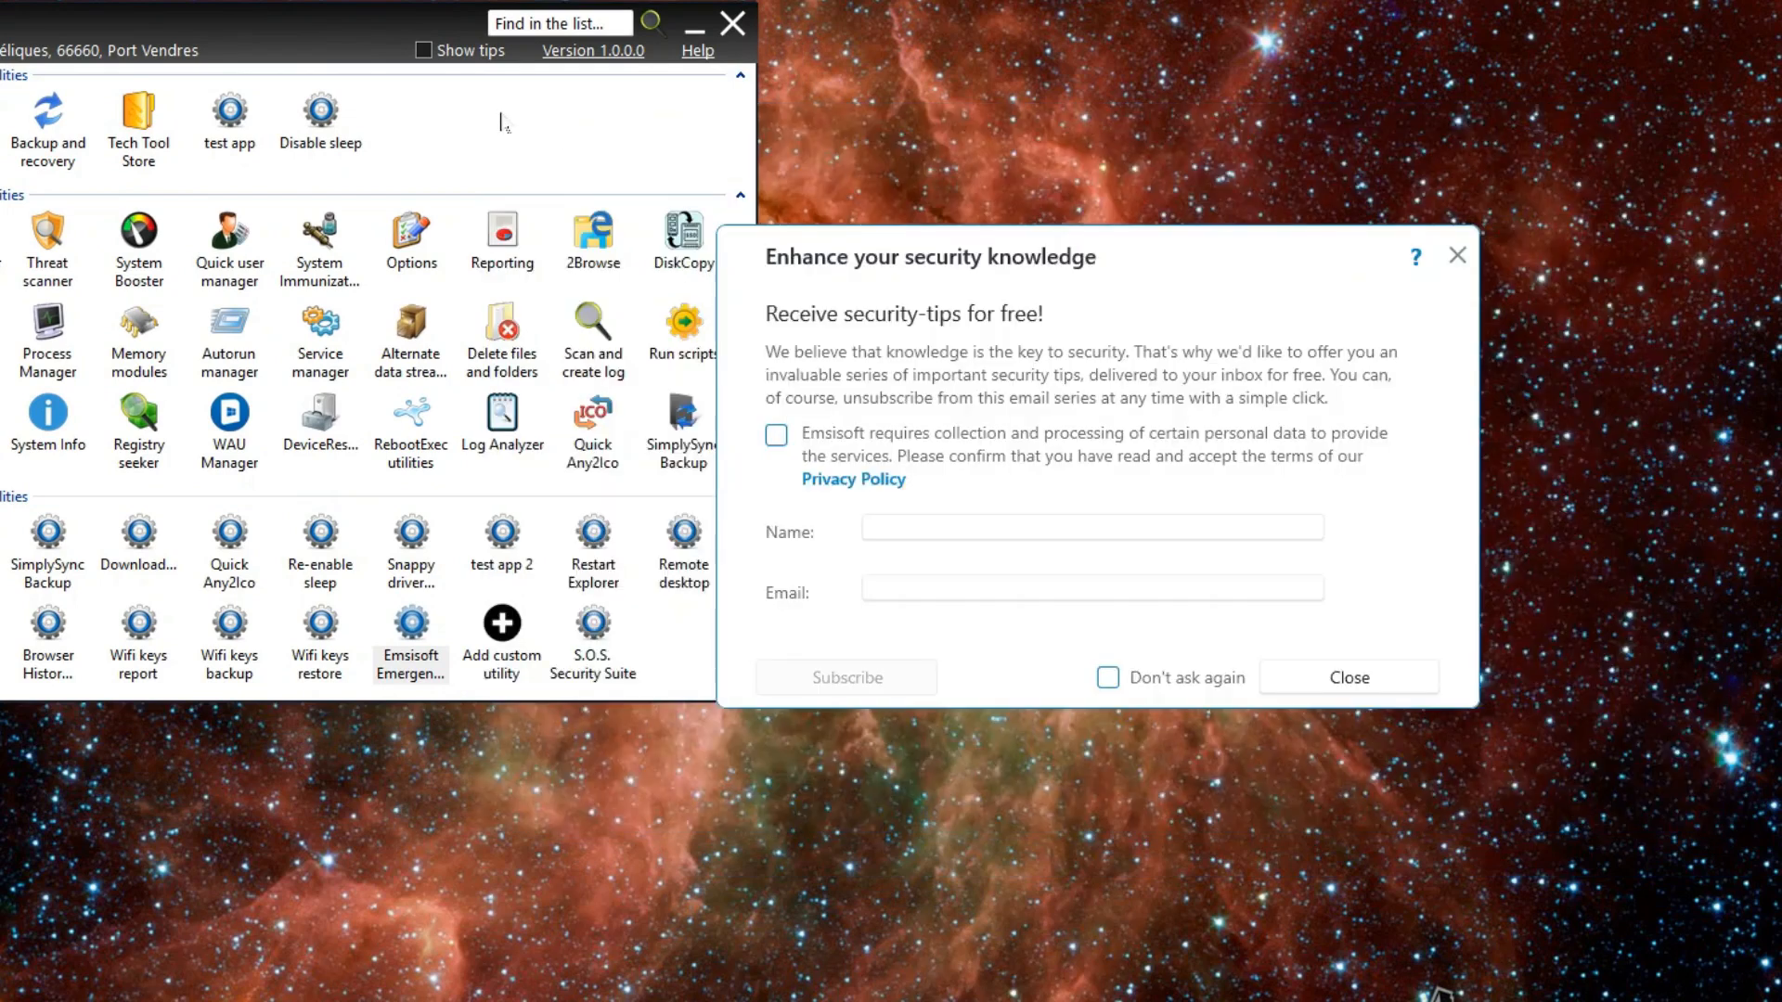
{"action": "left_click", "coordinate": [1364, 694]}
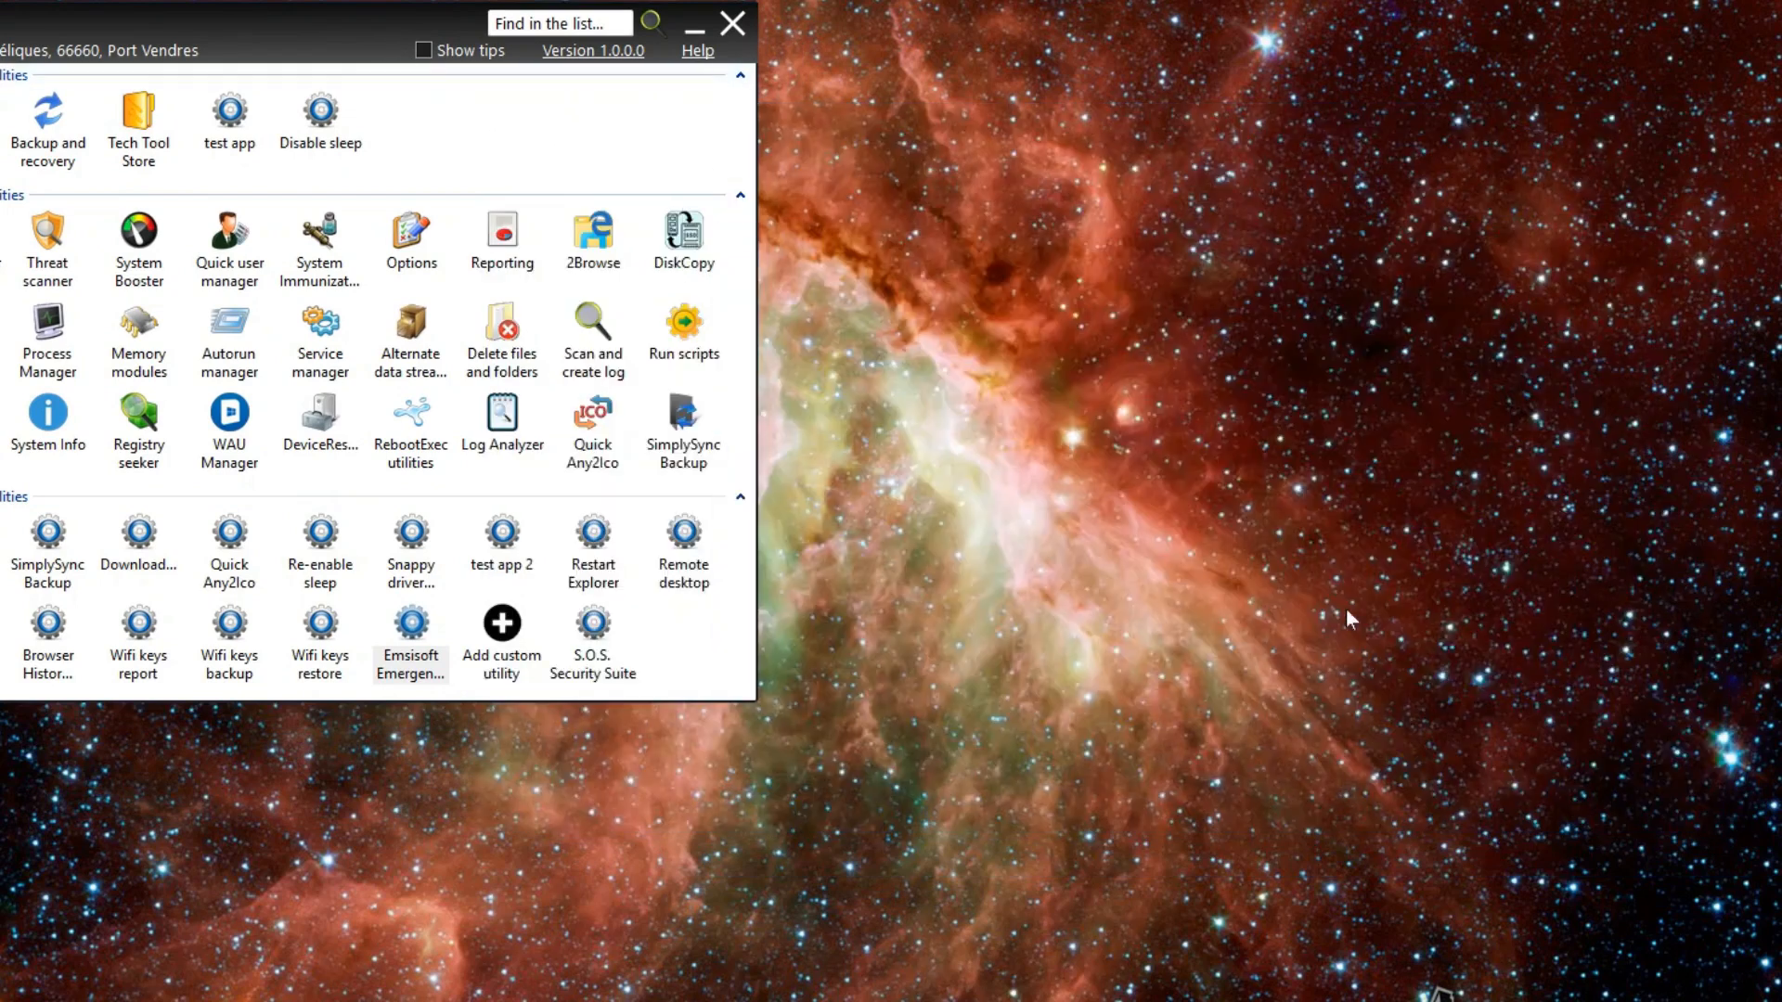
Step: Recentre the window, review Set Up Monitoring, then show About and Activation (version 1.0.0.0 Beta)
{"action": "left_click_drag", "start_coordinate": [348, 45], "coordinate": [863, 189]}
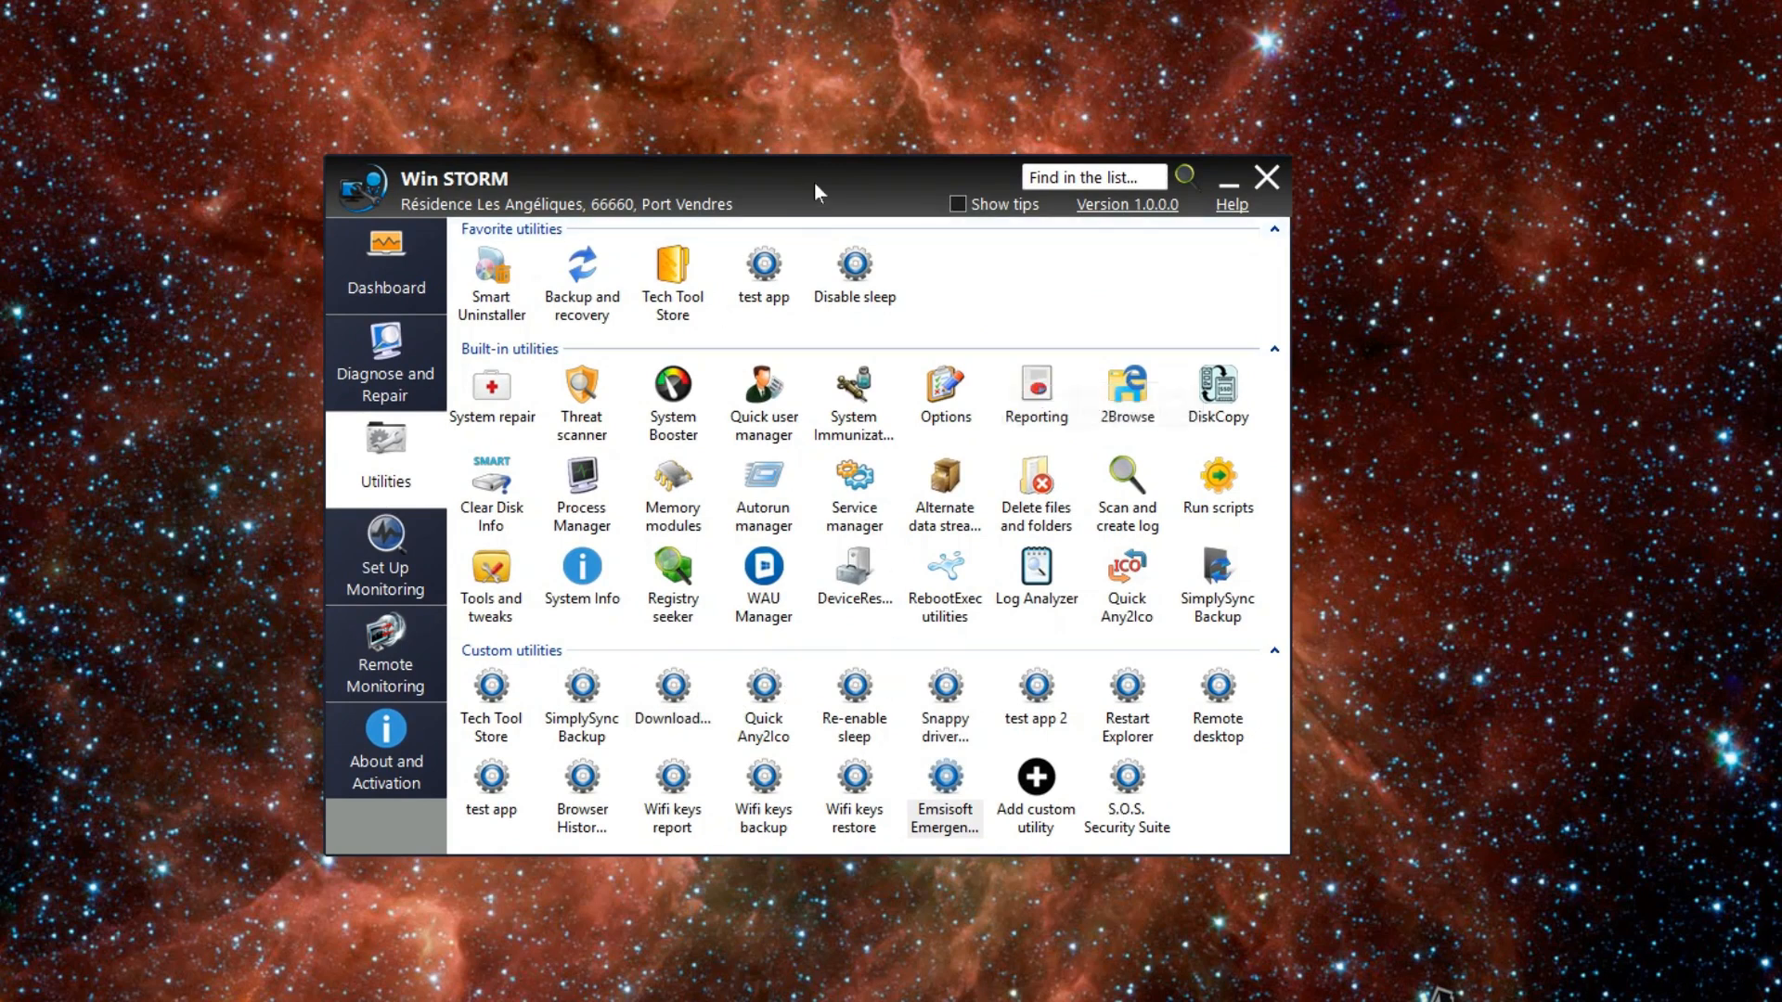
{"action": "left_click_drag", "start_coordinate": [815, 182], "coordinate": [848, 193]}
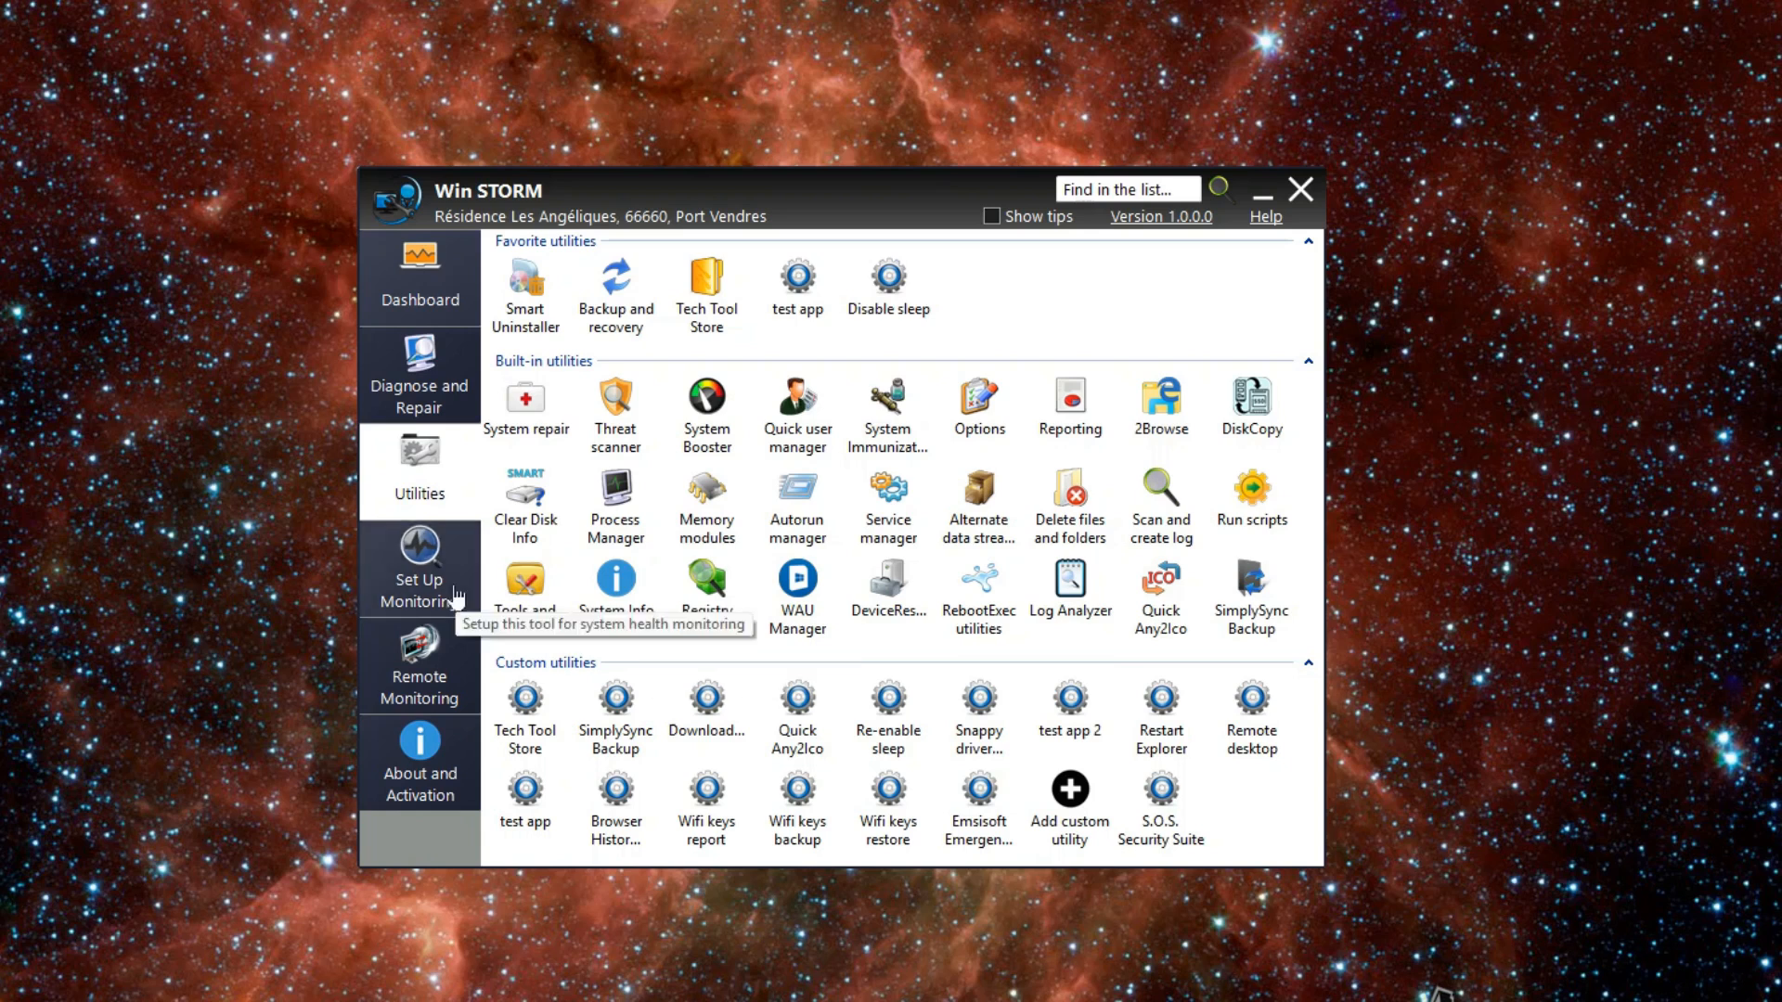
{"action": "left_click", "coordinate": [419, 568]}
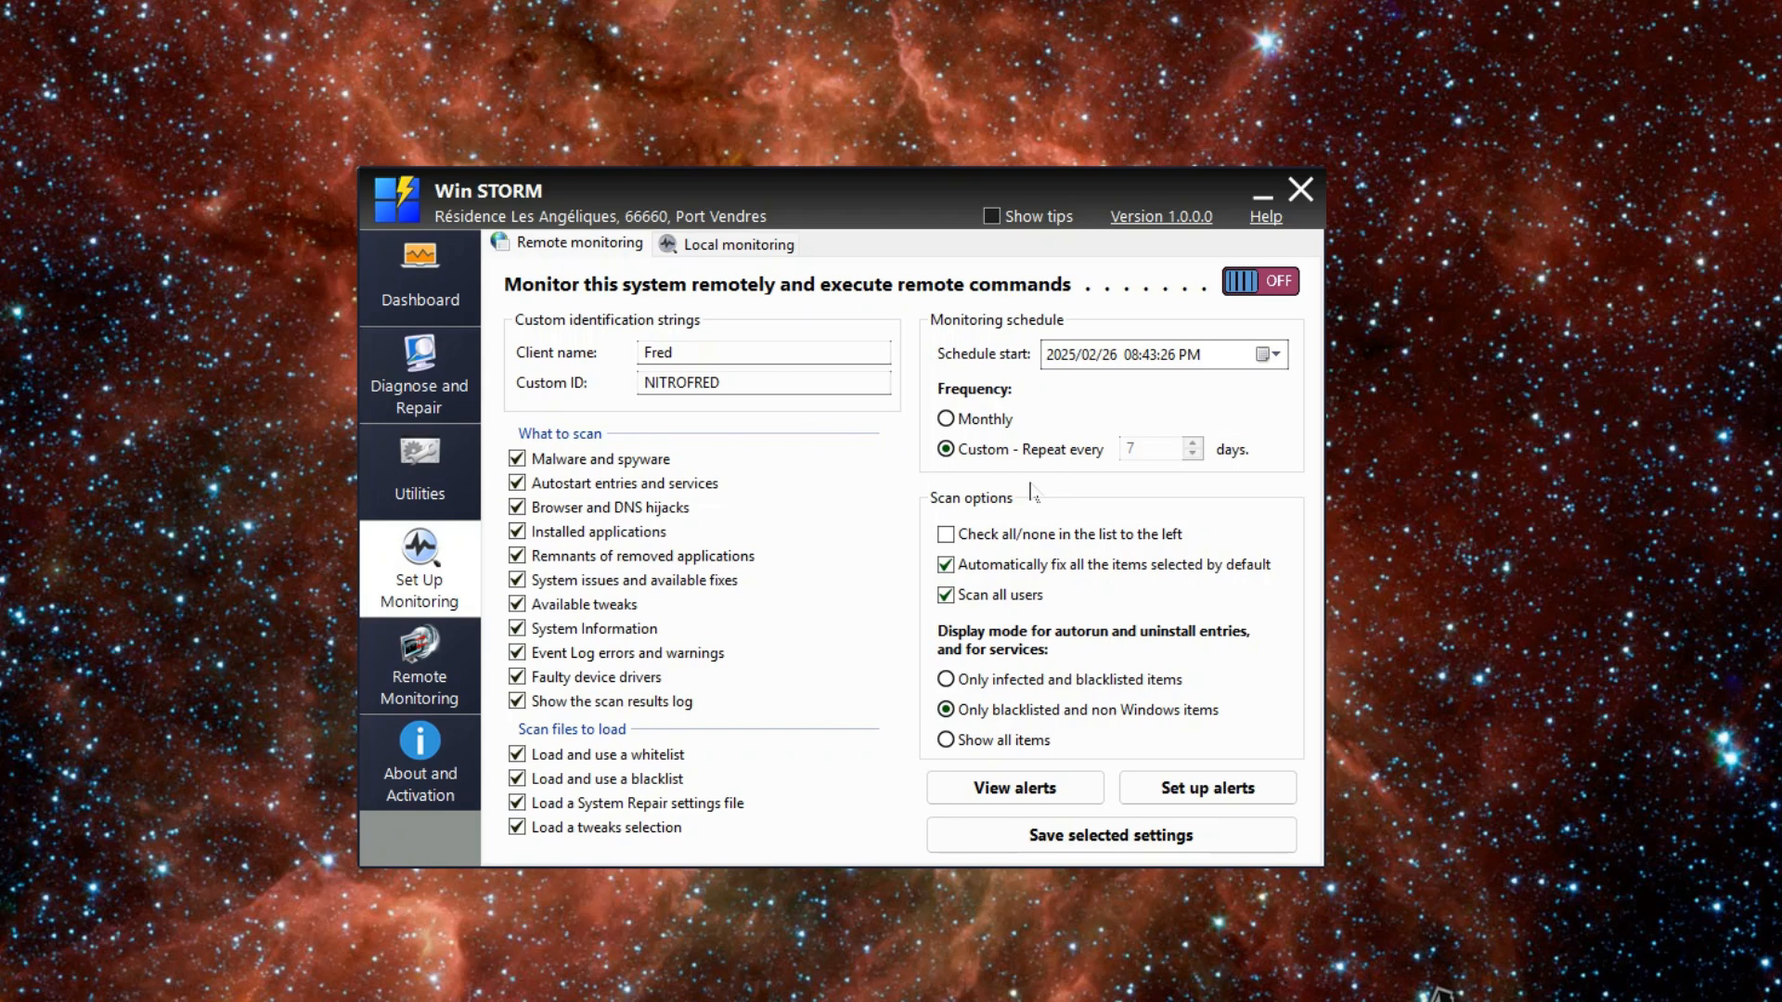
{"action": "left_click", "coordinate": [414, 787]}
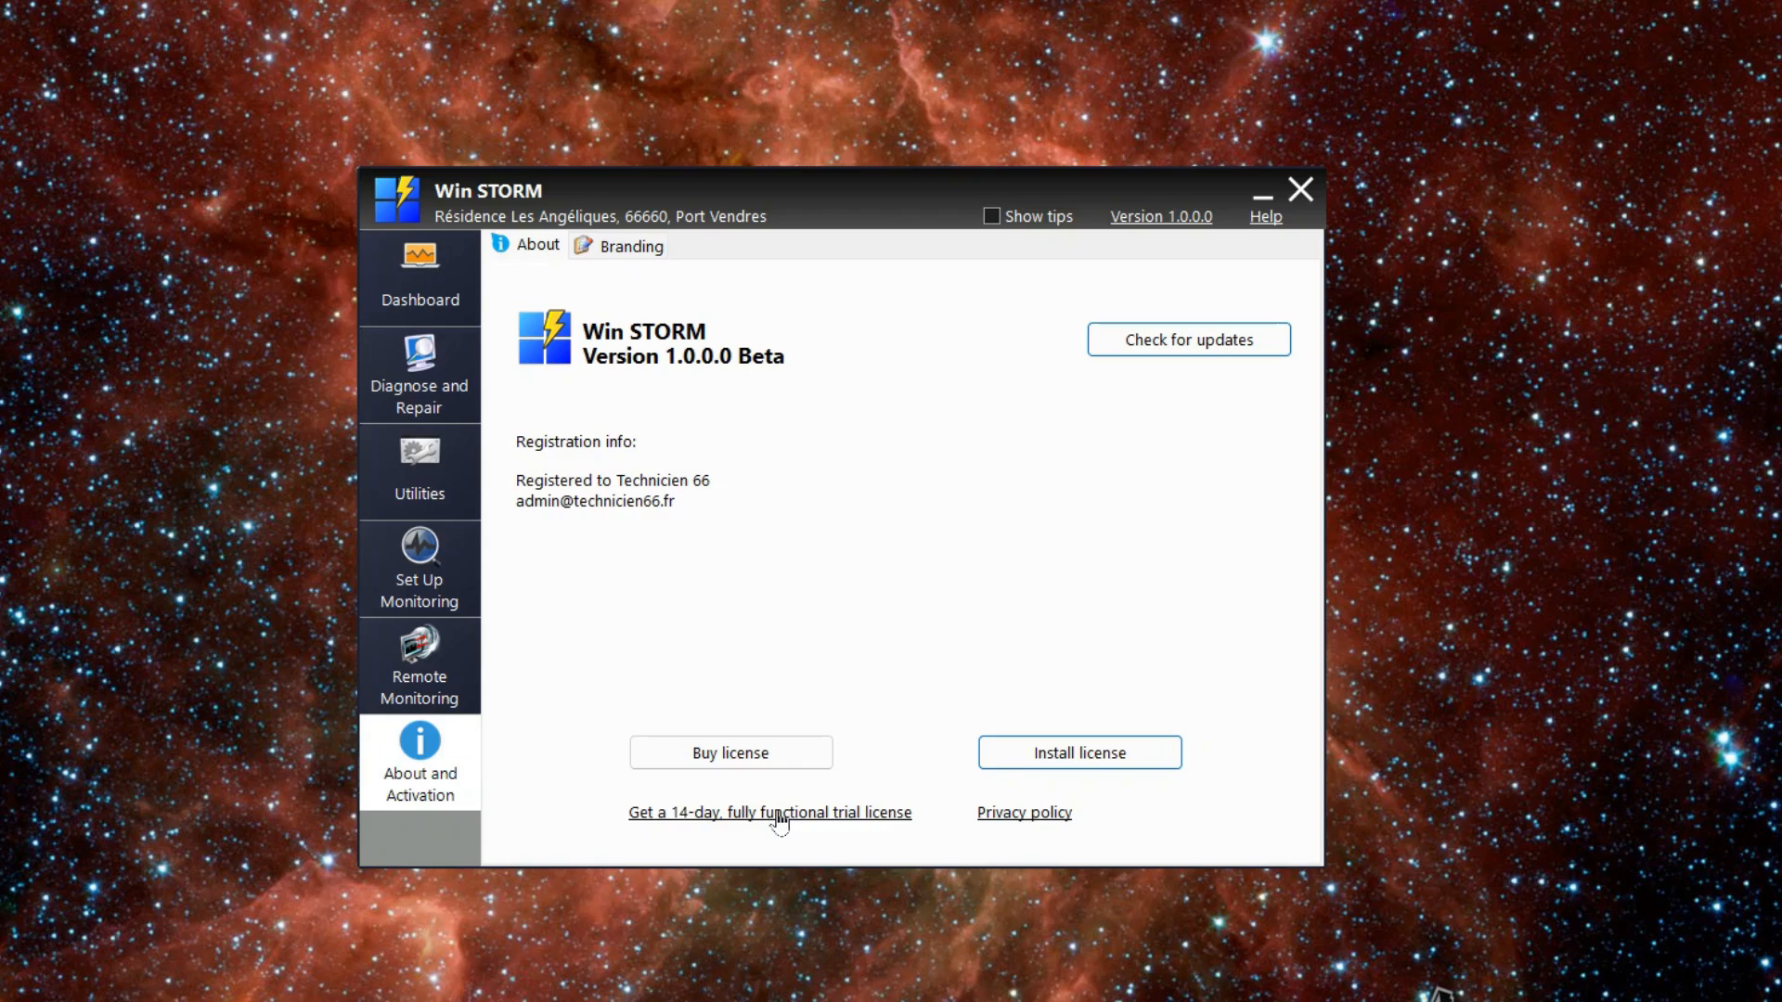
Step: Request the 14-day trial licence, then bring up the Buy license page with PRO, Medium and Big Entreprise prices
{"action": "left_click", "coordinate": [780, 822]}
{"action": "left_click", "coordinate": [745, 749]}
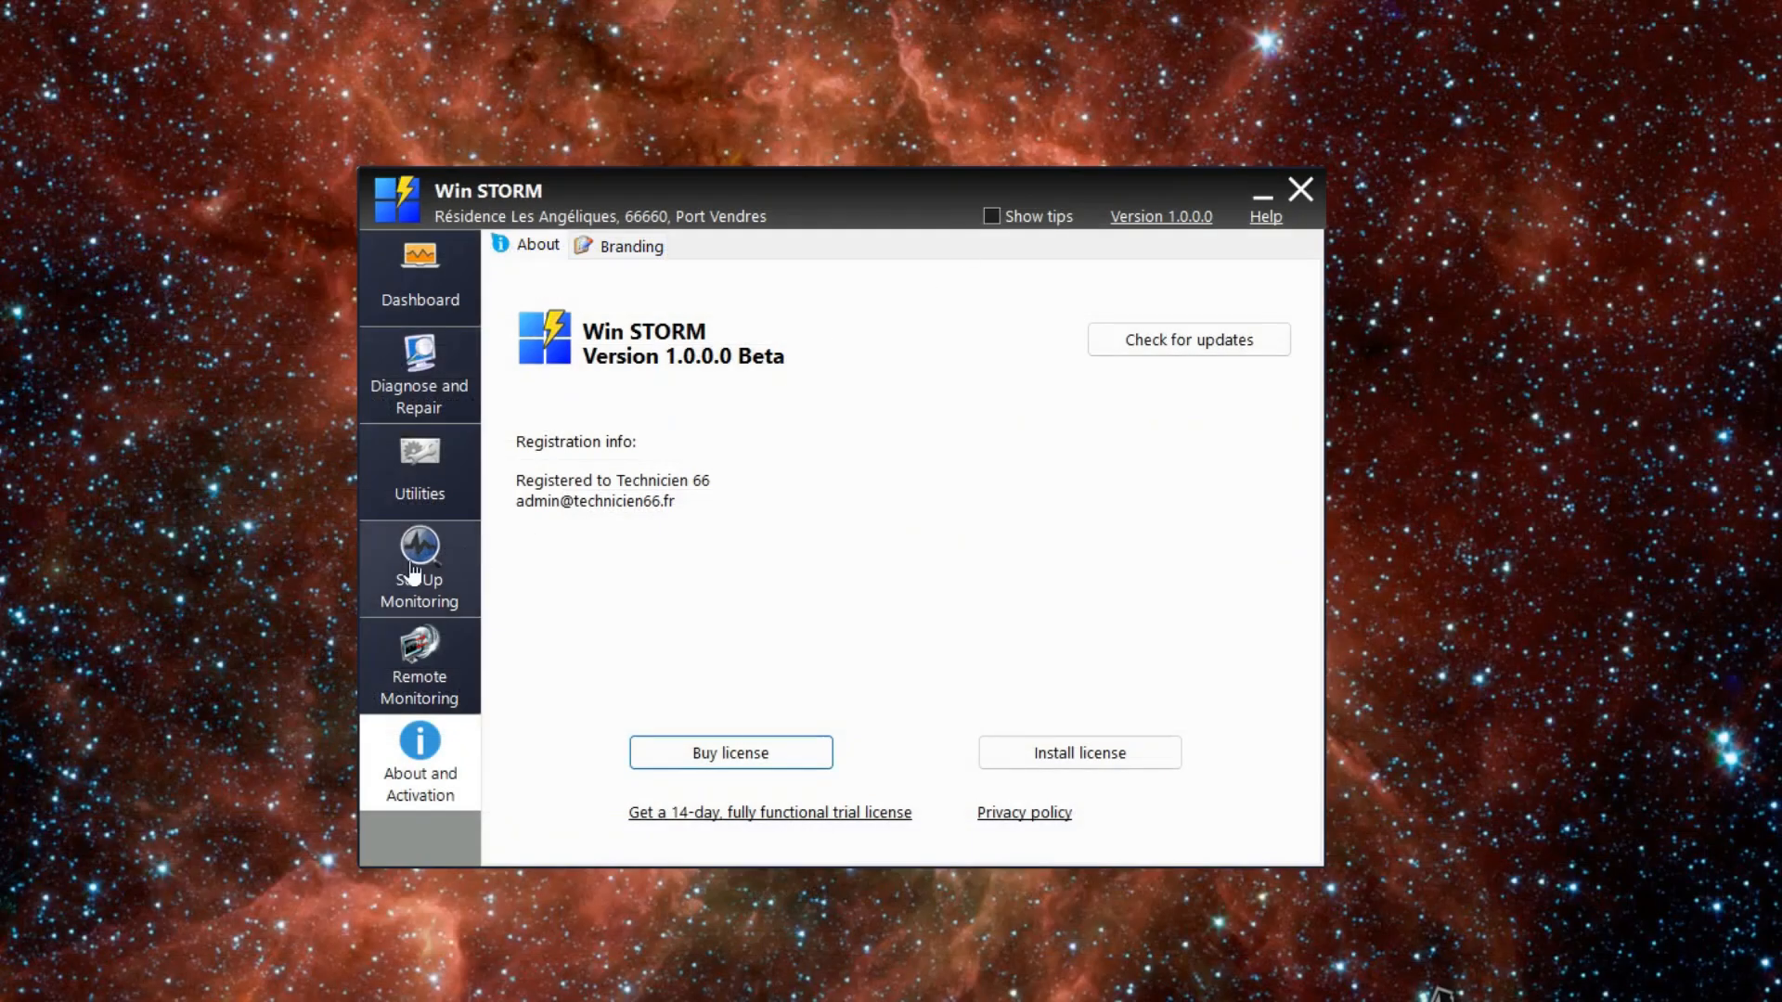
Step: Return to Win STORM's Set Up Monitoring settings
{"action": "left_click", "coordinate": [418, 570]}
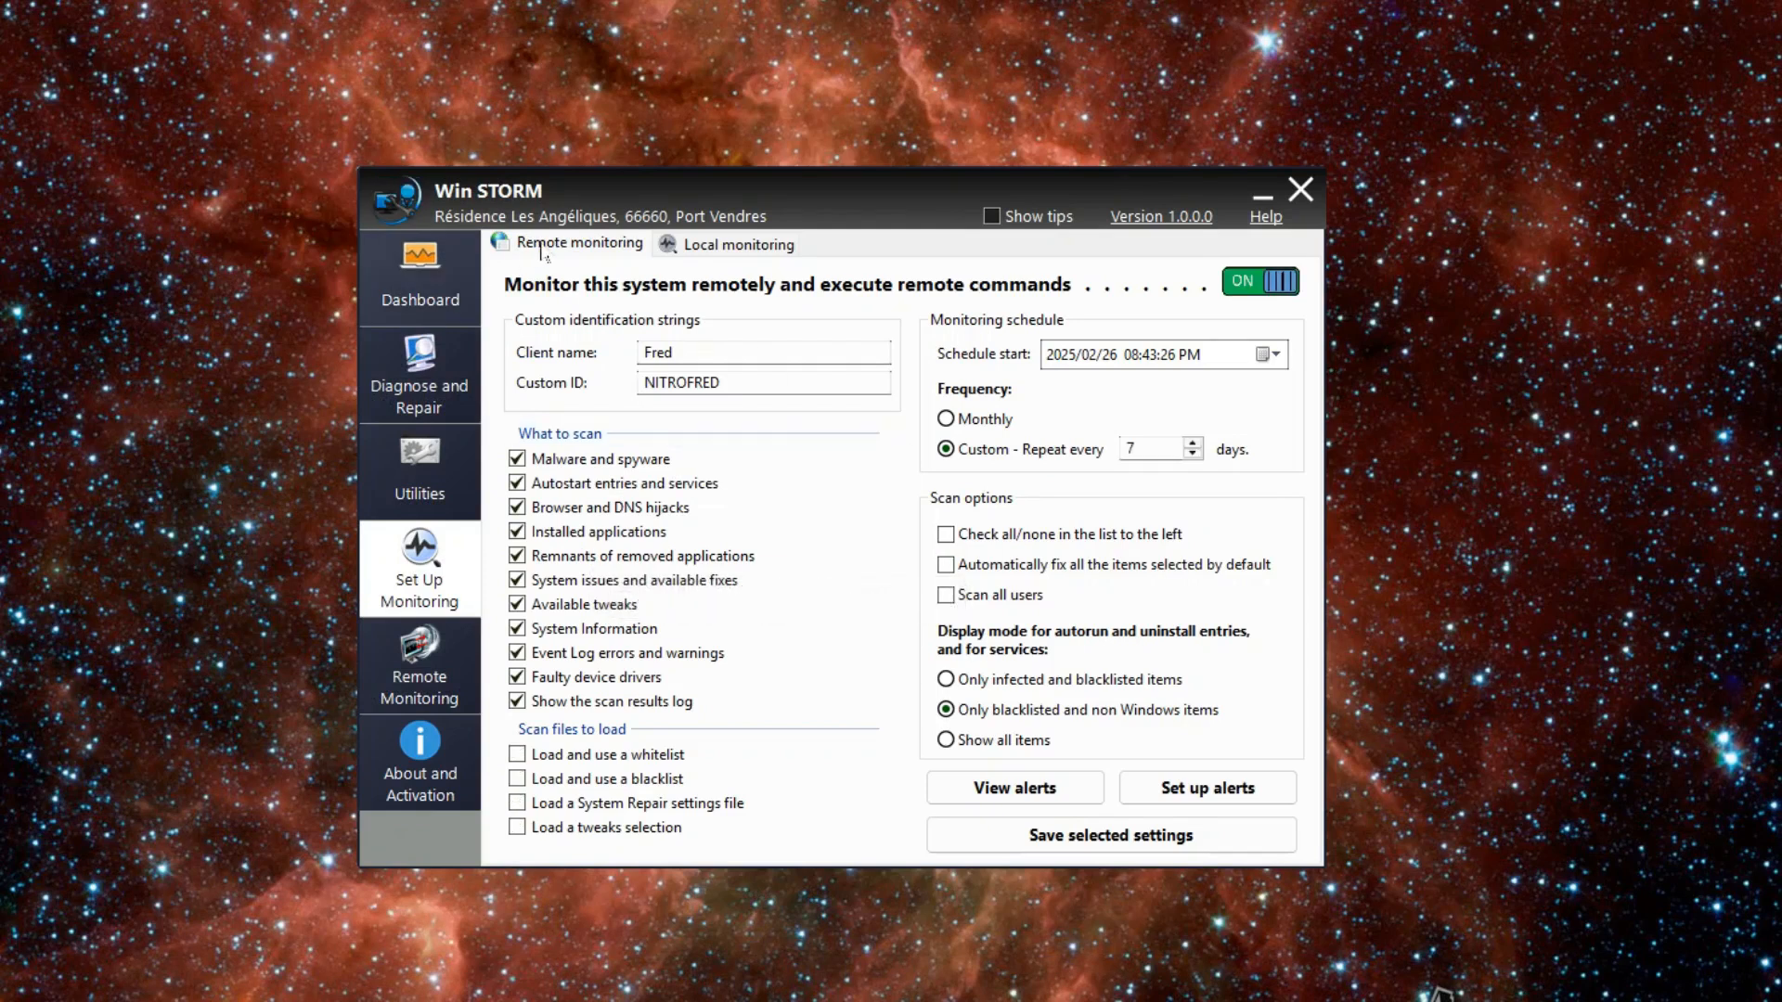
Step: Look over the Local and Remote monitoring tabs and the remote account page, then return to system monitoring setup
{"action": "left_click", "coordinate": [691, 245]}
{"action": "left_click", "coordinate": [611, 246]}
{"action": "left_click", "coordinate": [429, 660]}
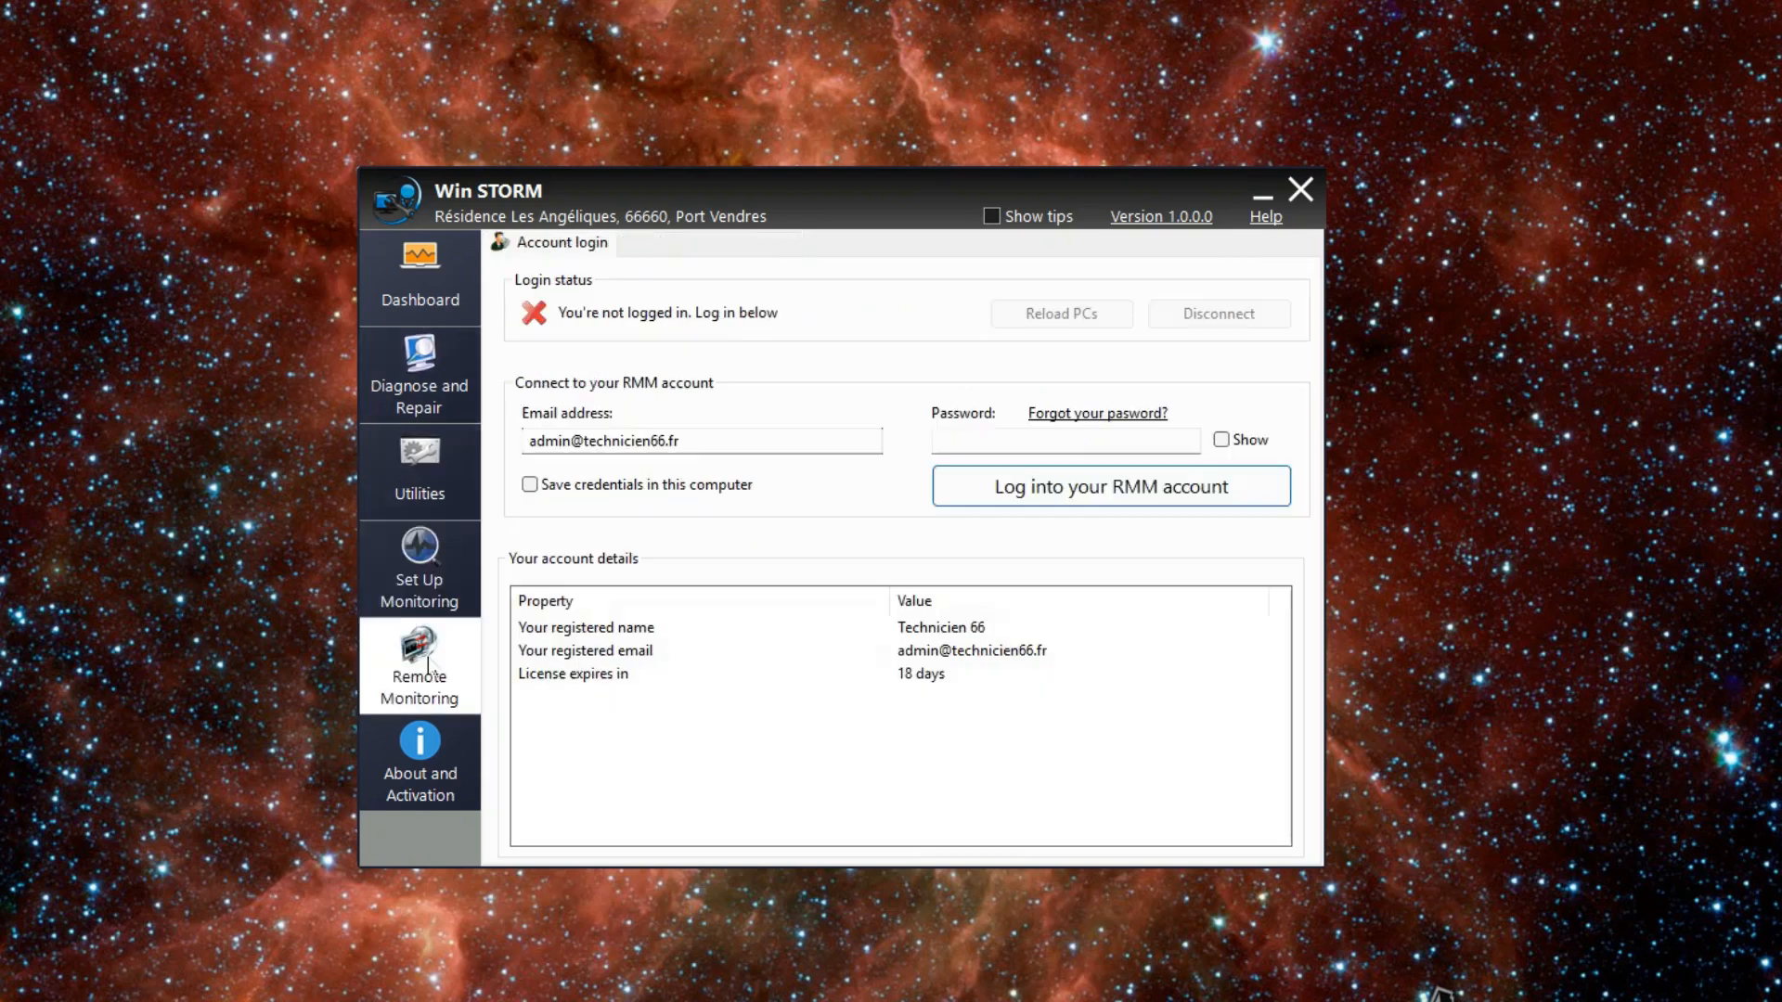
{"action": "left_click", "coordinate": [420, 562]}
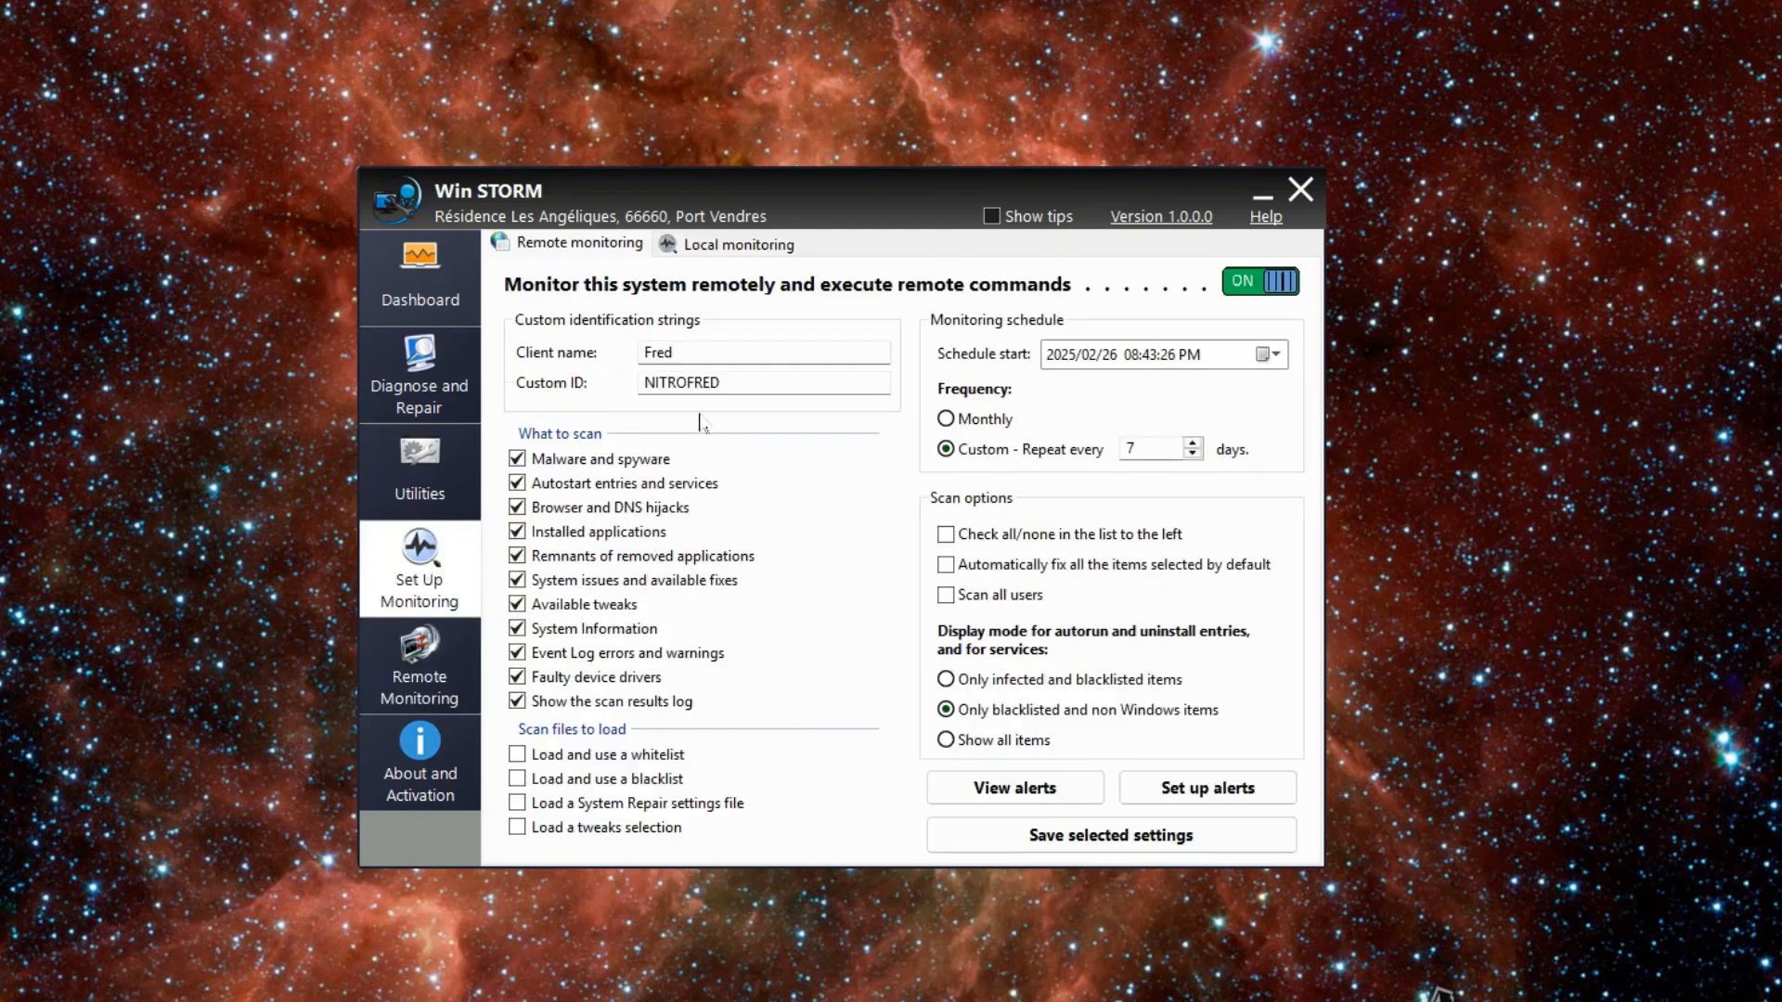
{"action": "mouse_move", "coordinate": [716, 436]}
Step: Keep the schedule start date and set remote scans to repeat every 7 days
{"action": "left_click", "coordinate": [1275, 355]}
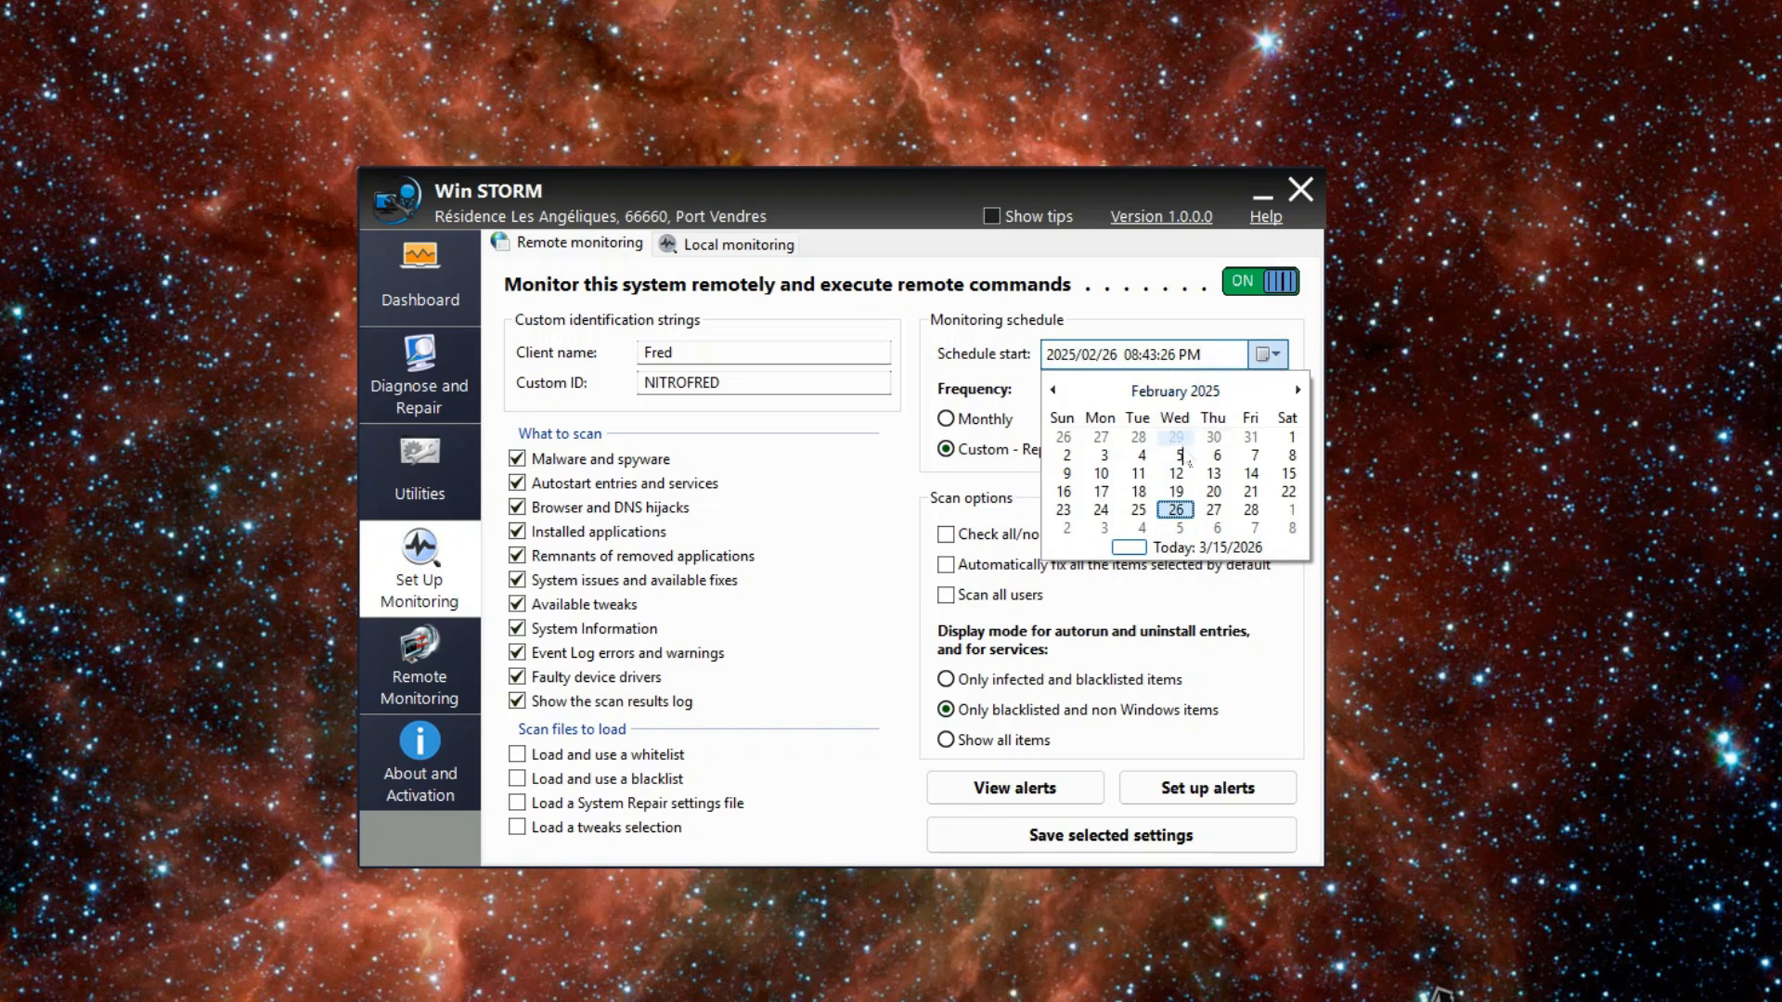
{"action": "left_click", "coordinate": [994, 484]}
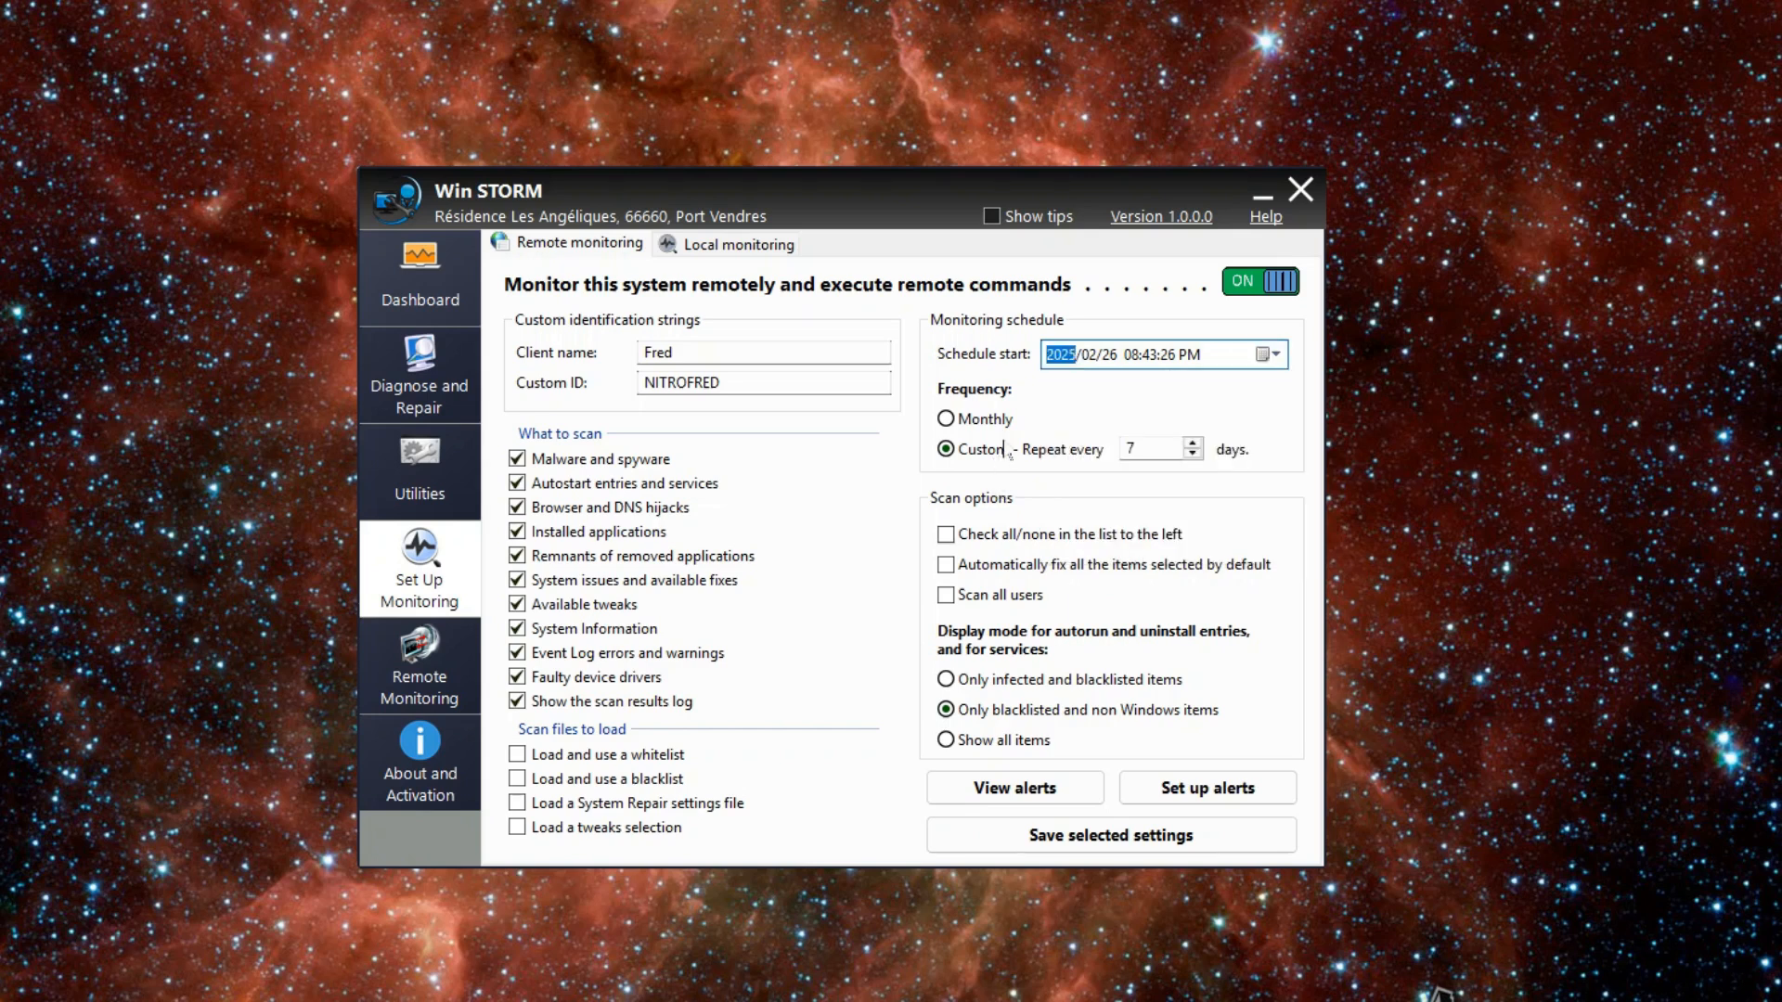
{"action": "left_click", "coordinate": [975, 424]}
{"action": "left_click", "coordinate": [968, 449]}
Step: Check all scan items, auto-fix items selected by default, and scan all users
{"action": "left_click", "coordinate": [987, 540]}
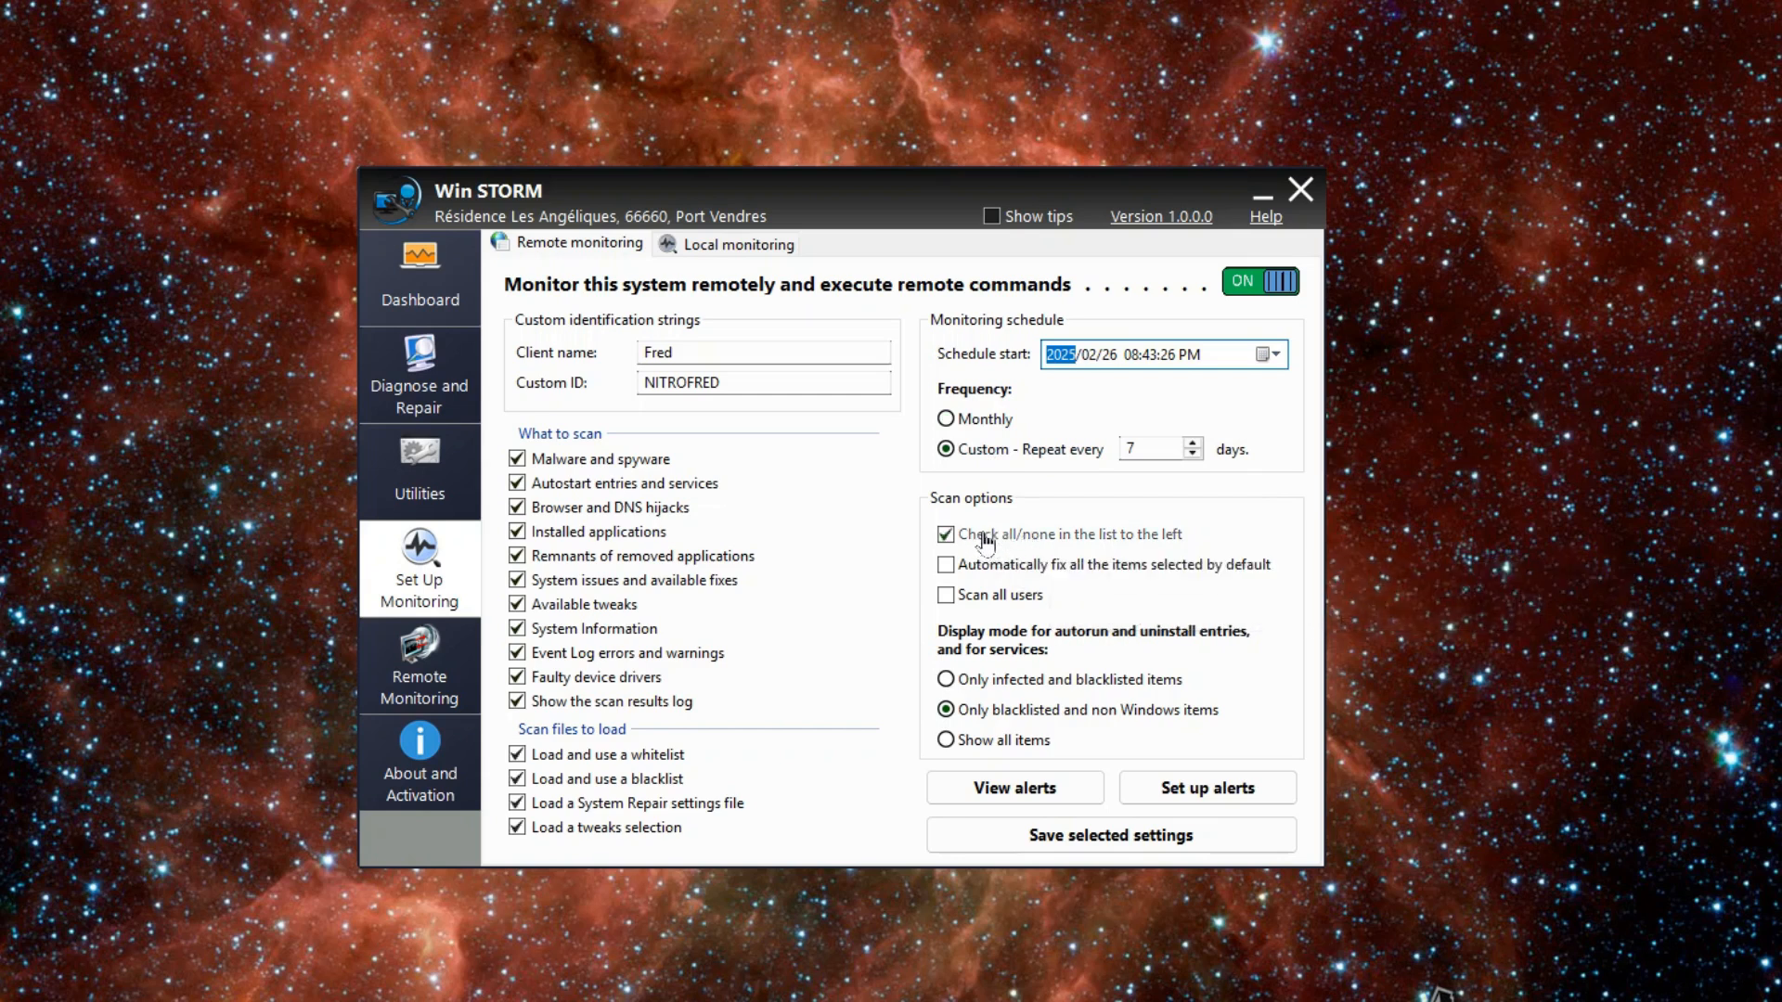
{"action": "left_click", "coordinate": [987, 540]}
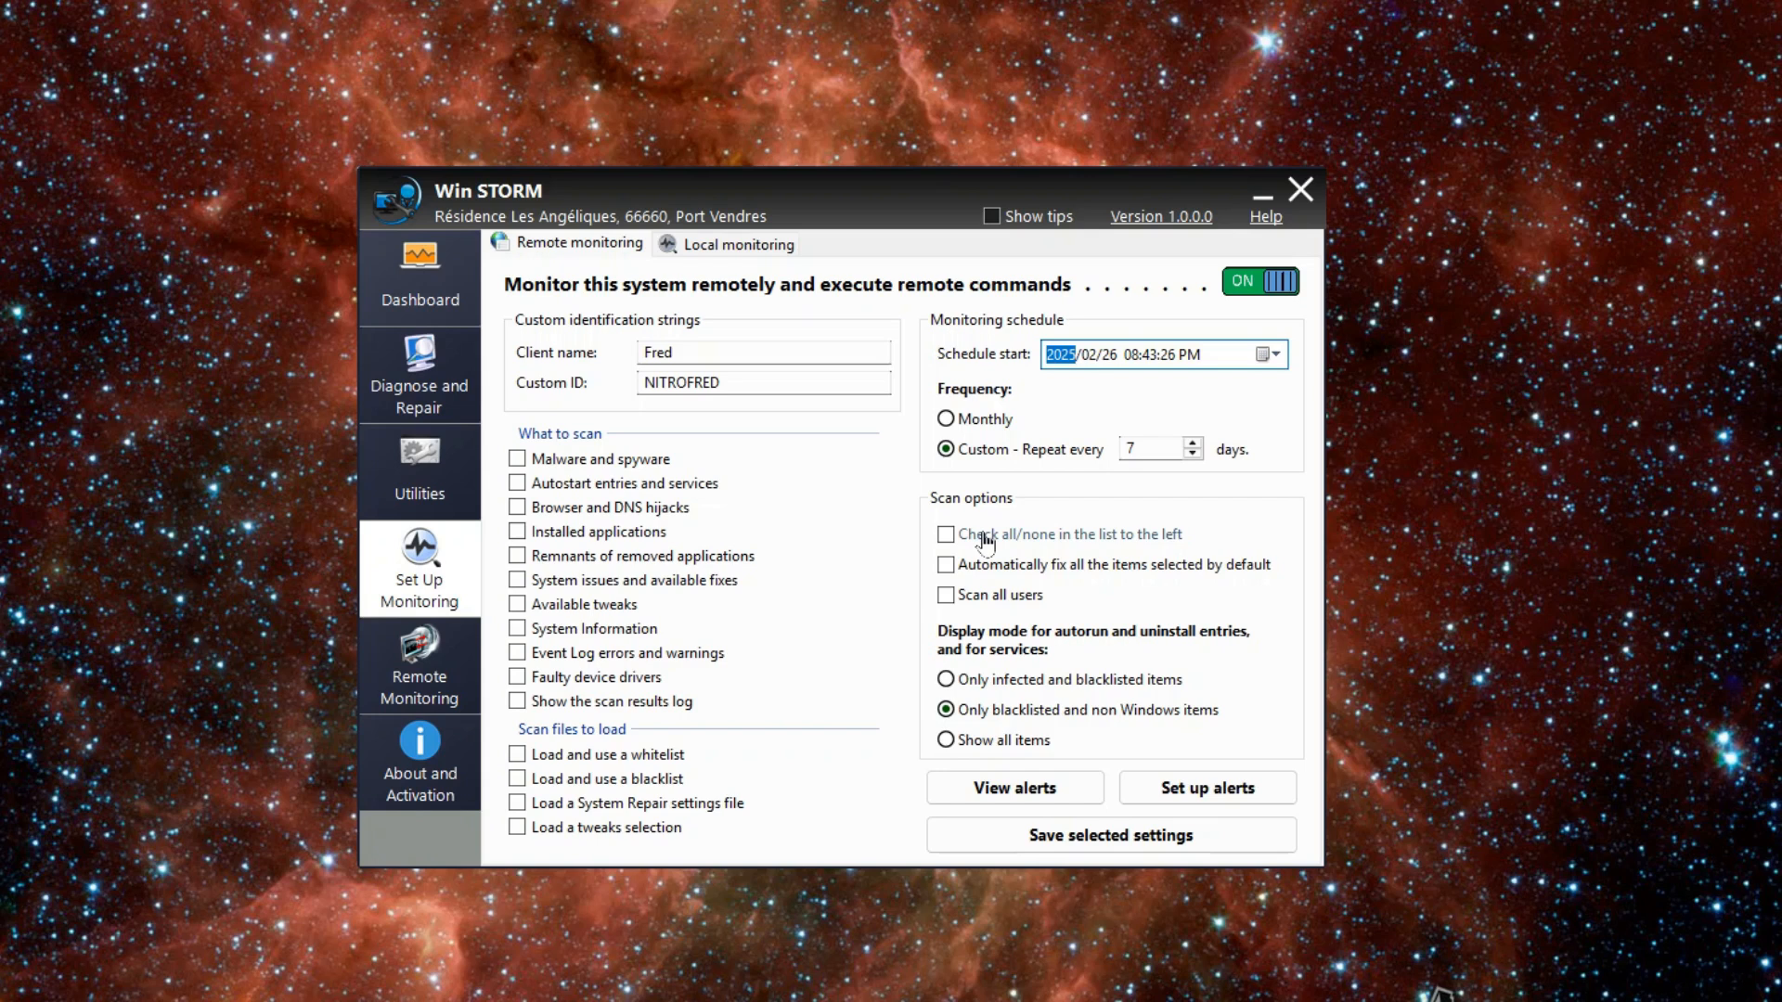
{"action": "left_click", "coordinate": [987, 540]}
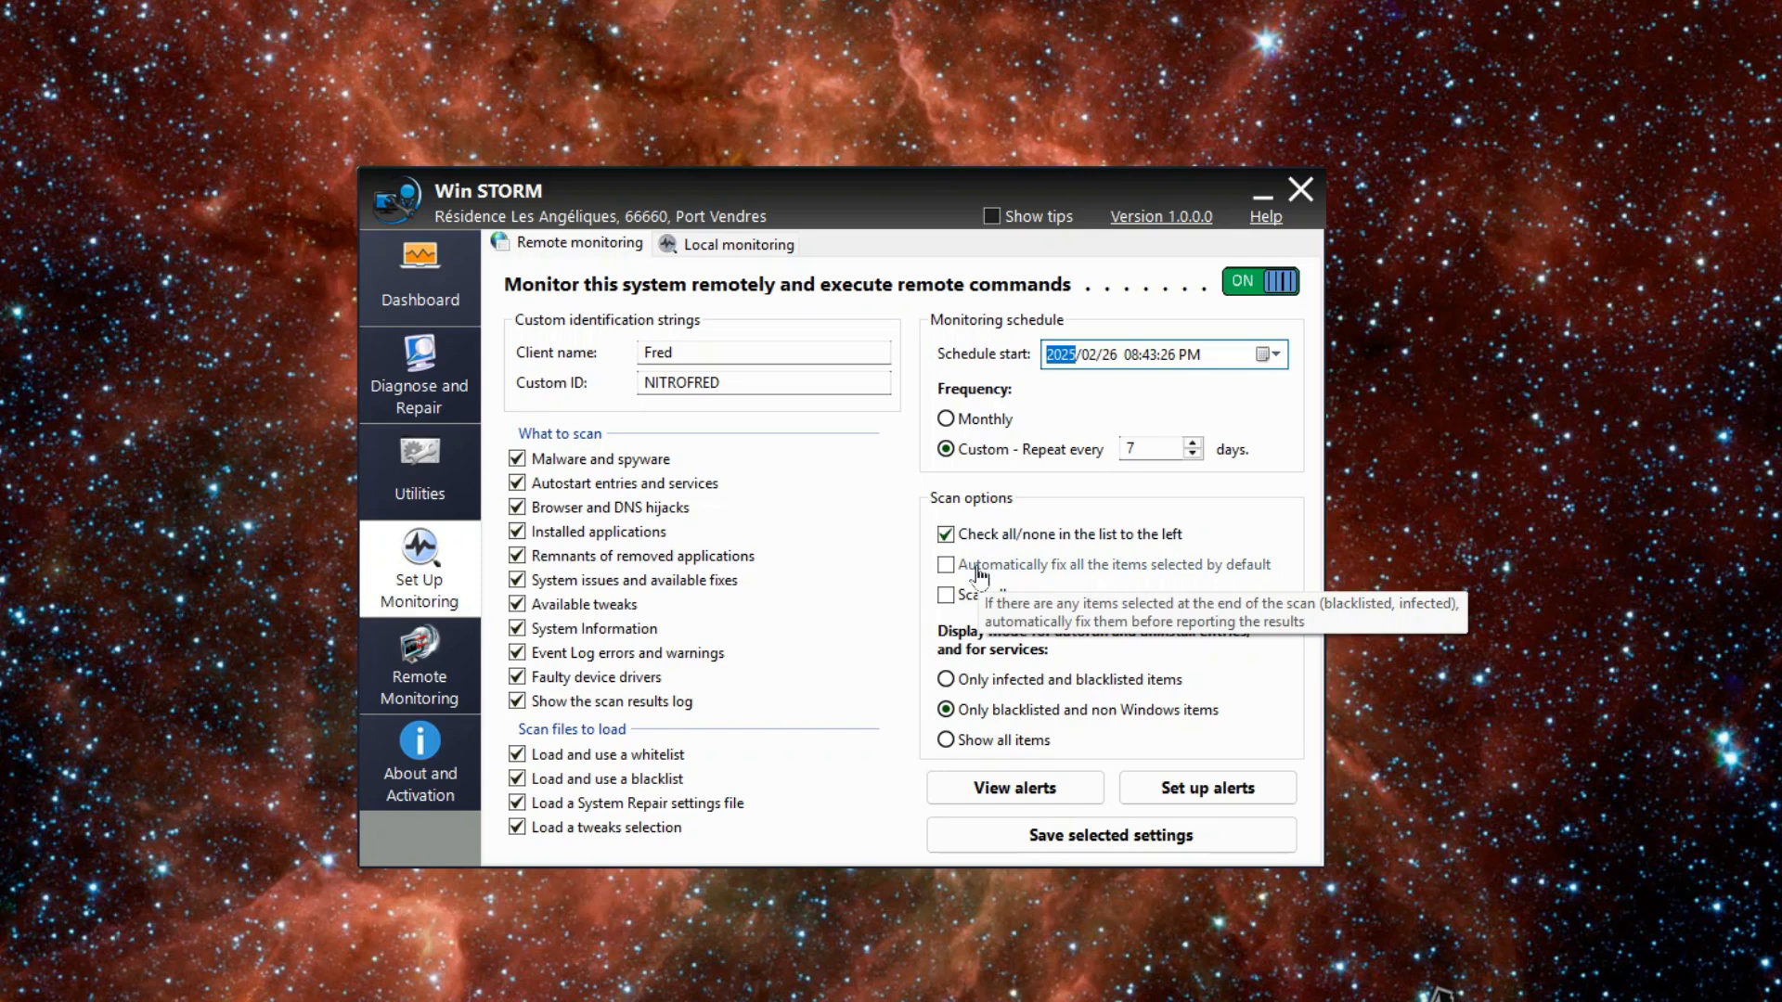
{"action": "left_click", "coordinate": [956, 568]}
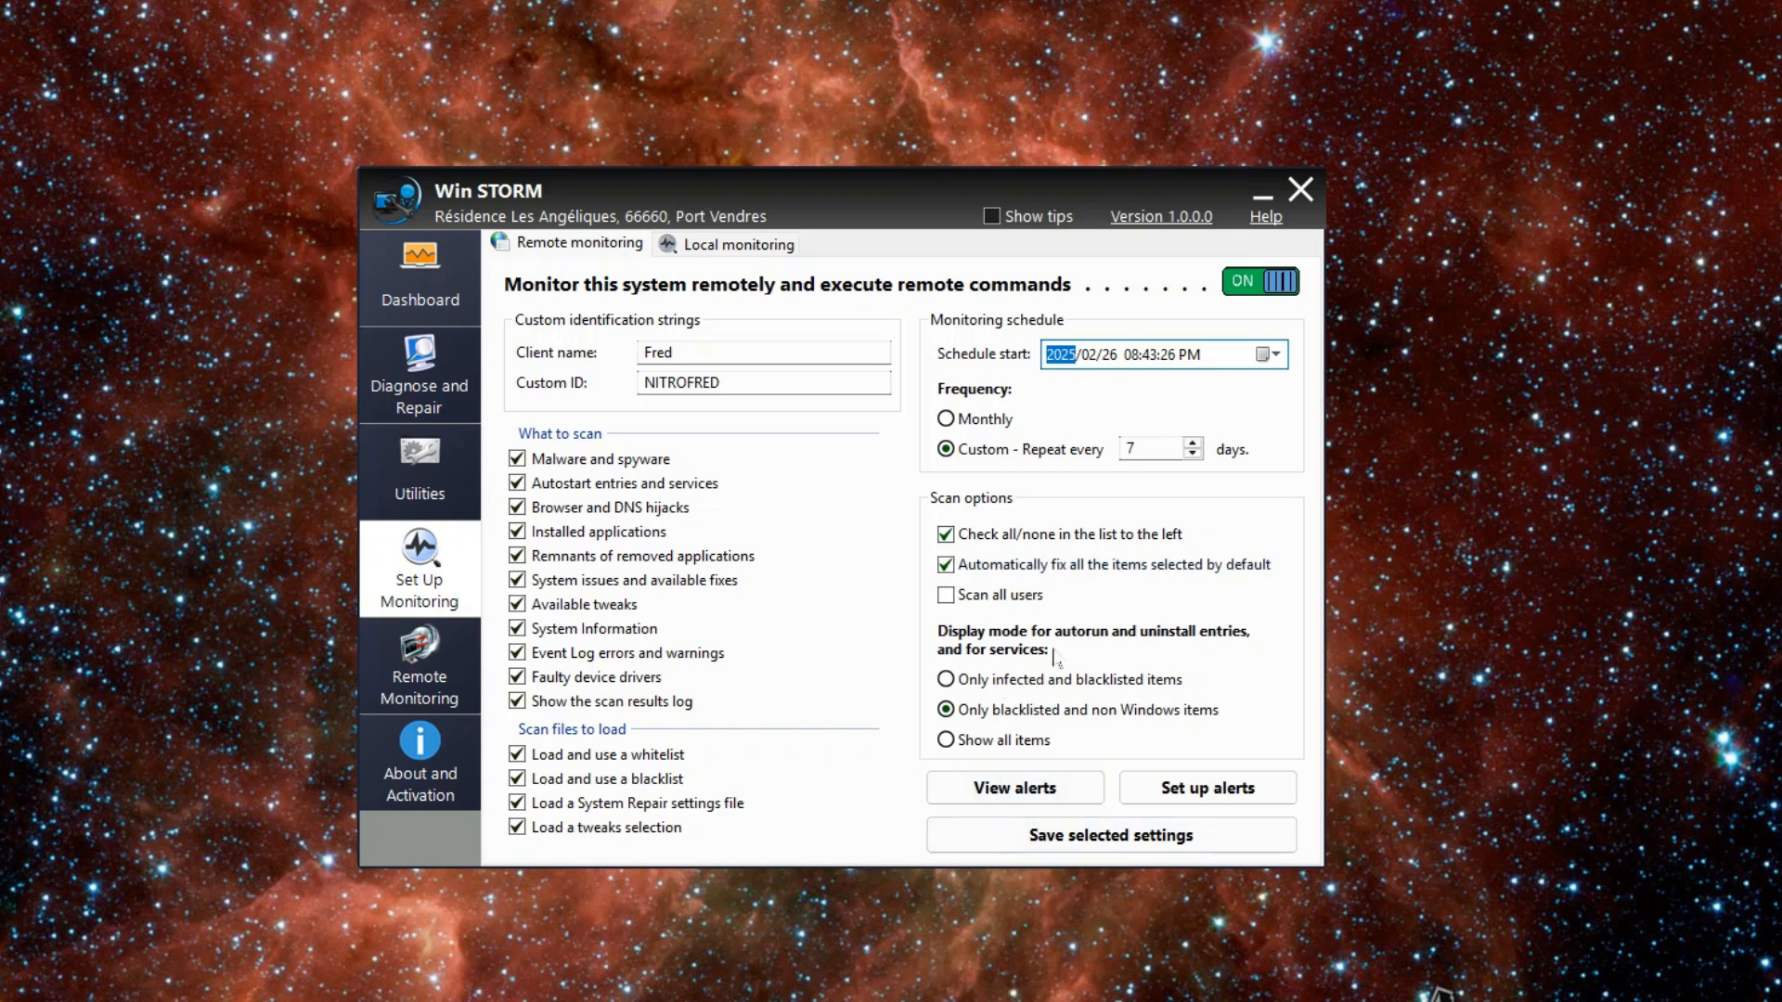
{"action": "left_click", "coordinate": [971, 598]}
Step: Toggle remote monitoring off and on, then sign in with the account password
{"action": "left_click", "coordinate": [1254, 288]}
{"action": "left_click", "coordinate": [1254, 288]}
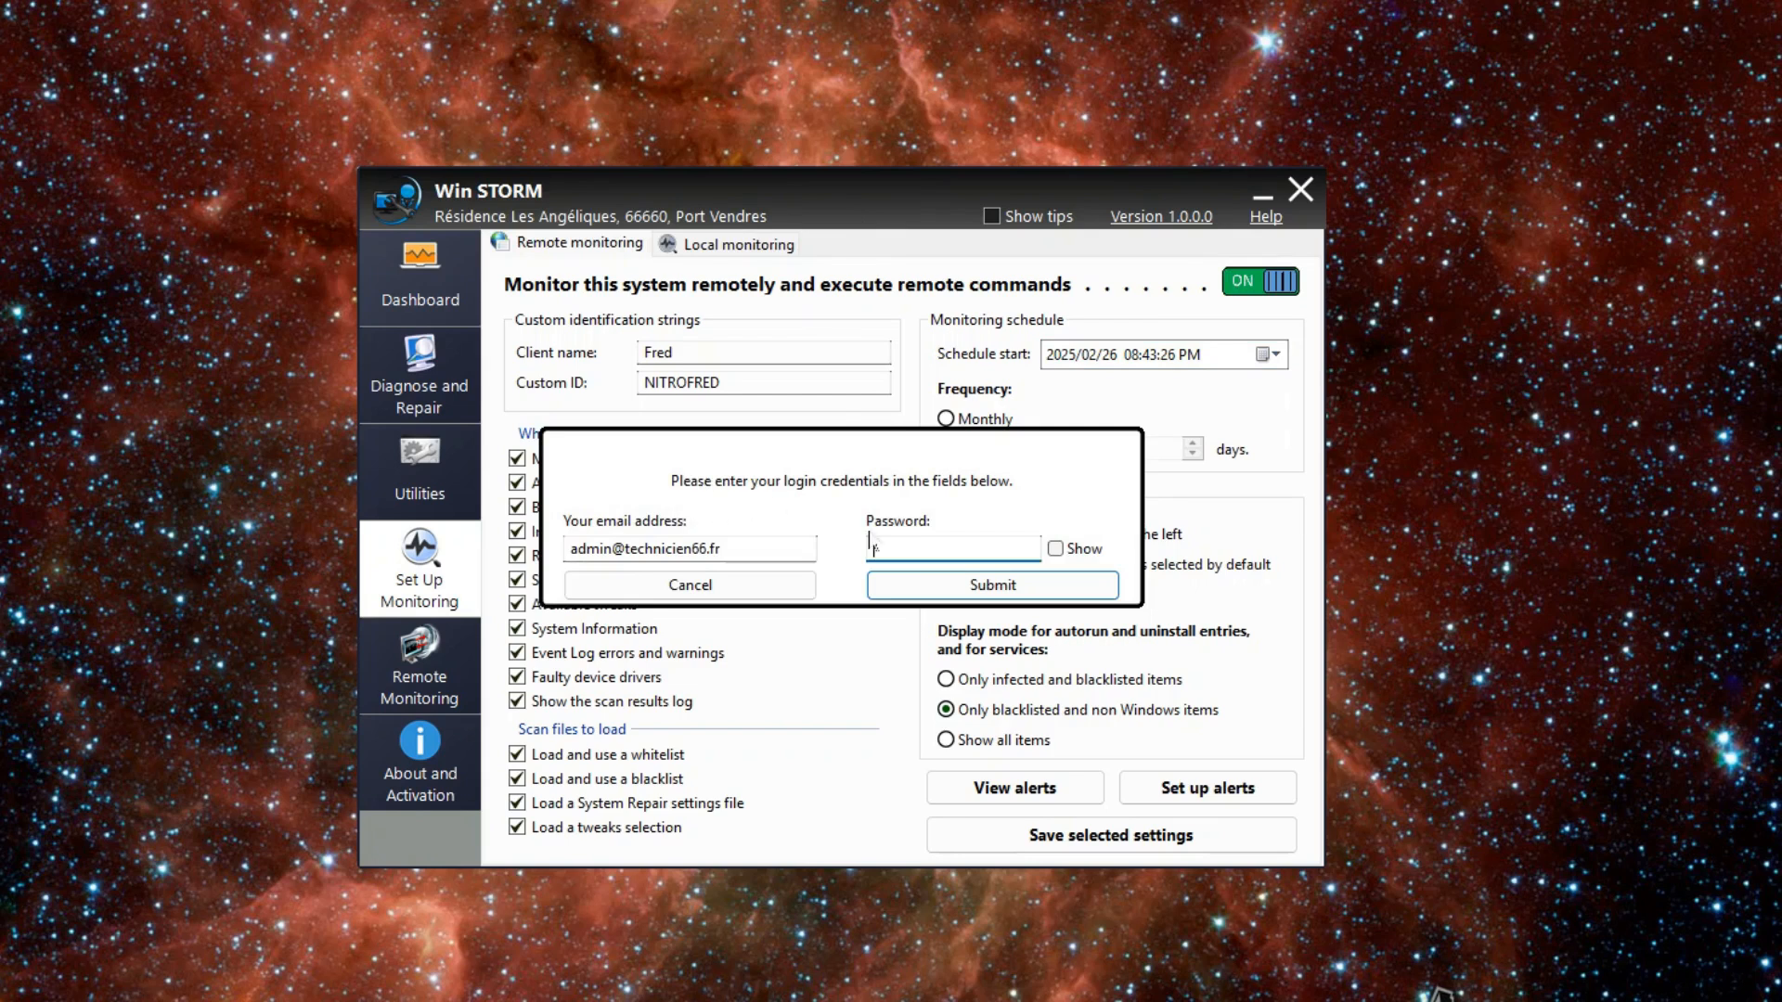
{"action": "type", "text": "********"}
{"action": "left_click", "coordinate": [959, 586]}
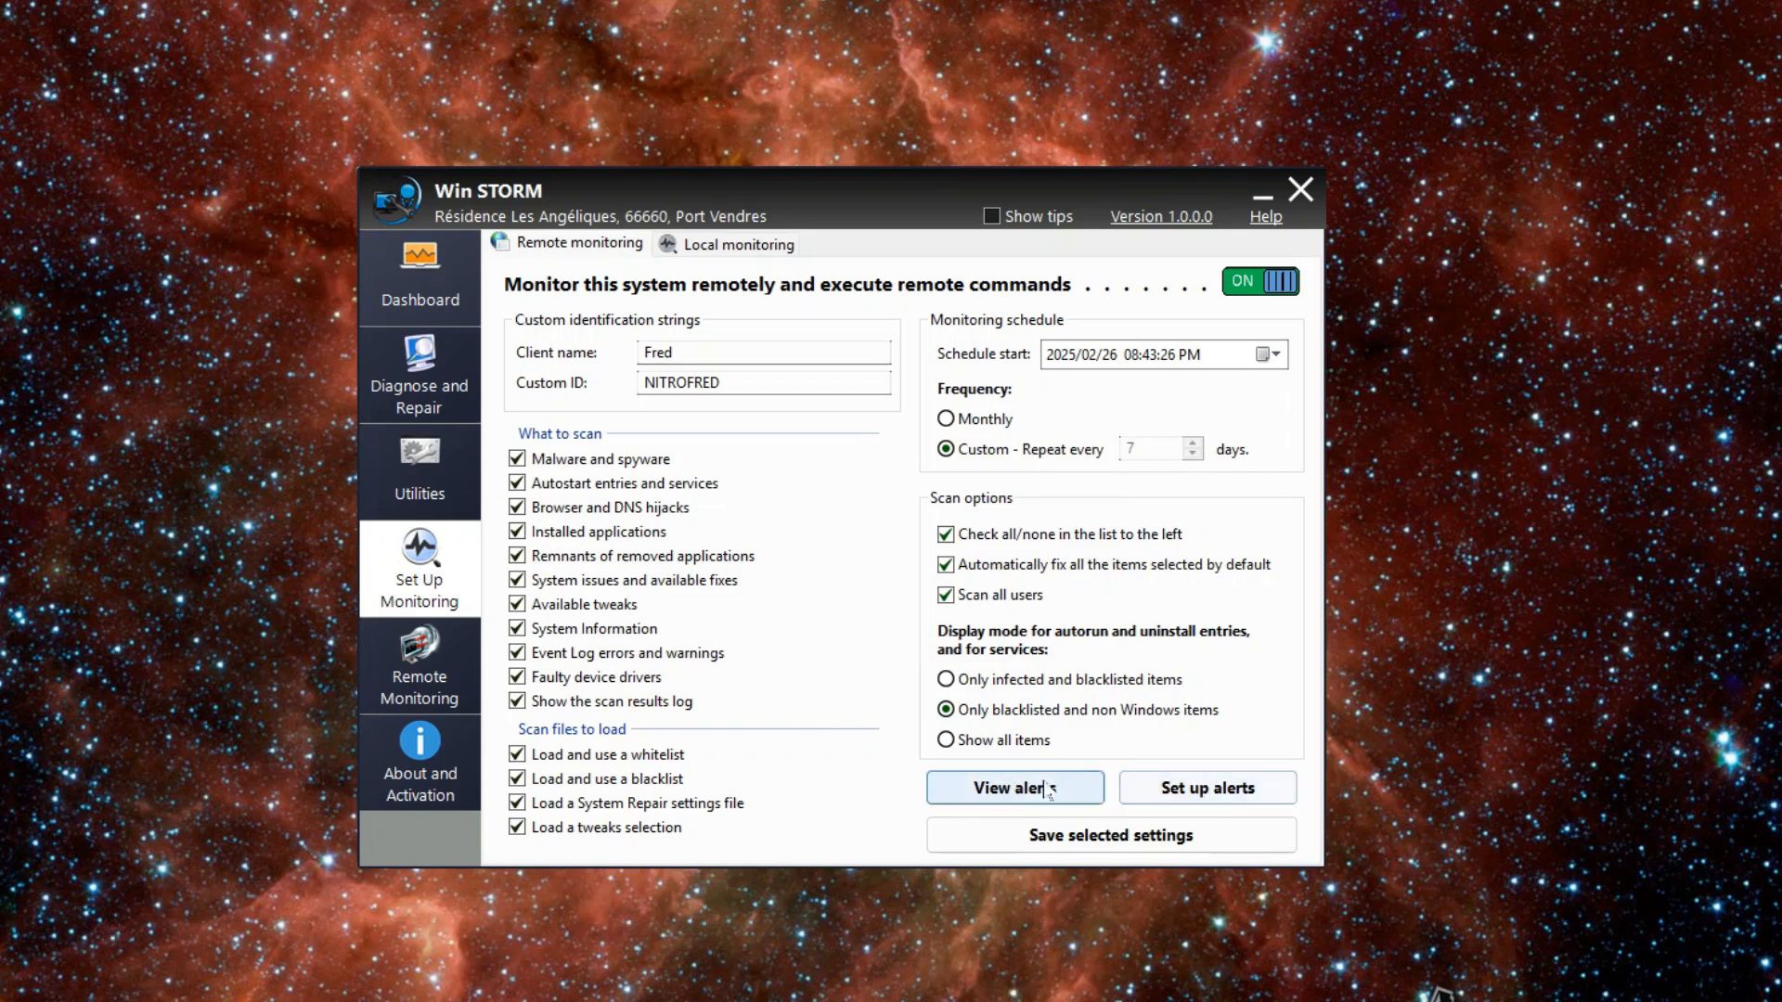
Step: Save and apply the selected settings, dismiss the confirmation, and show Local monitoring
{"action": "left_click", "coordinate": [1100, 835]}
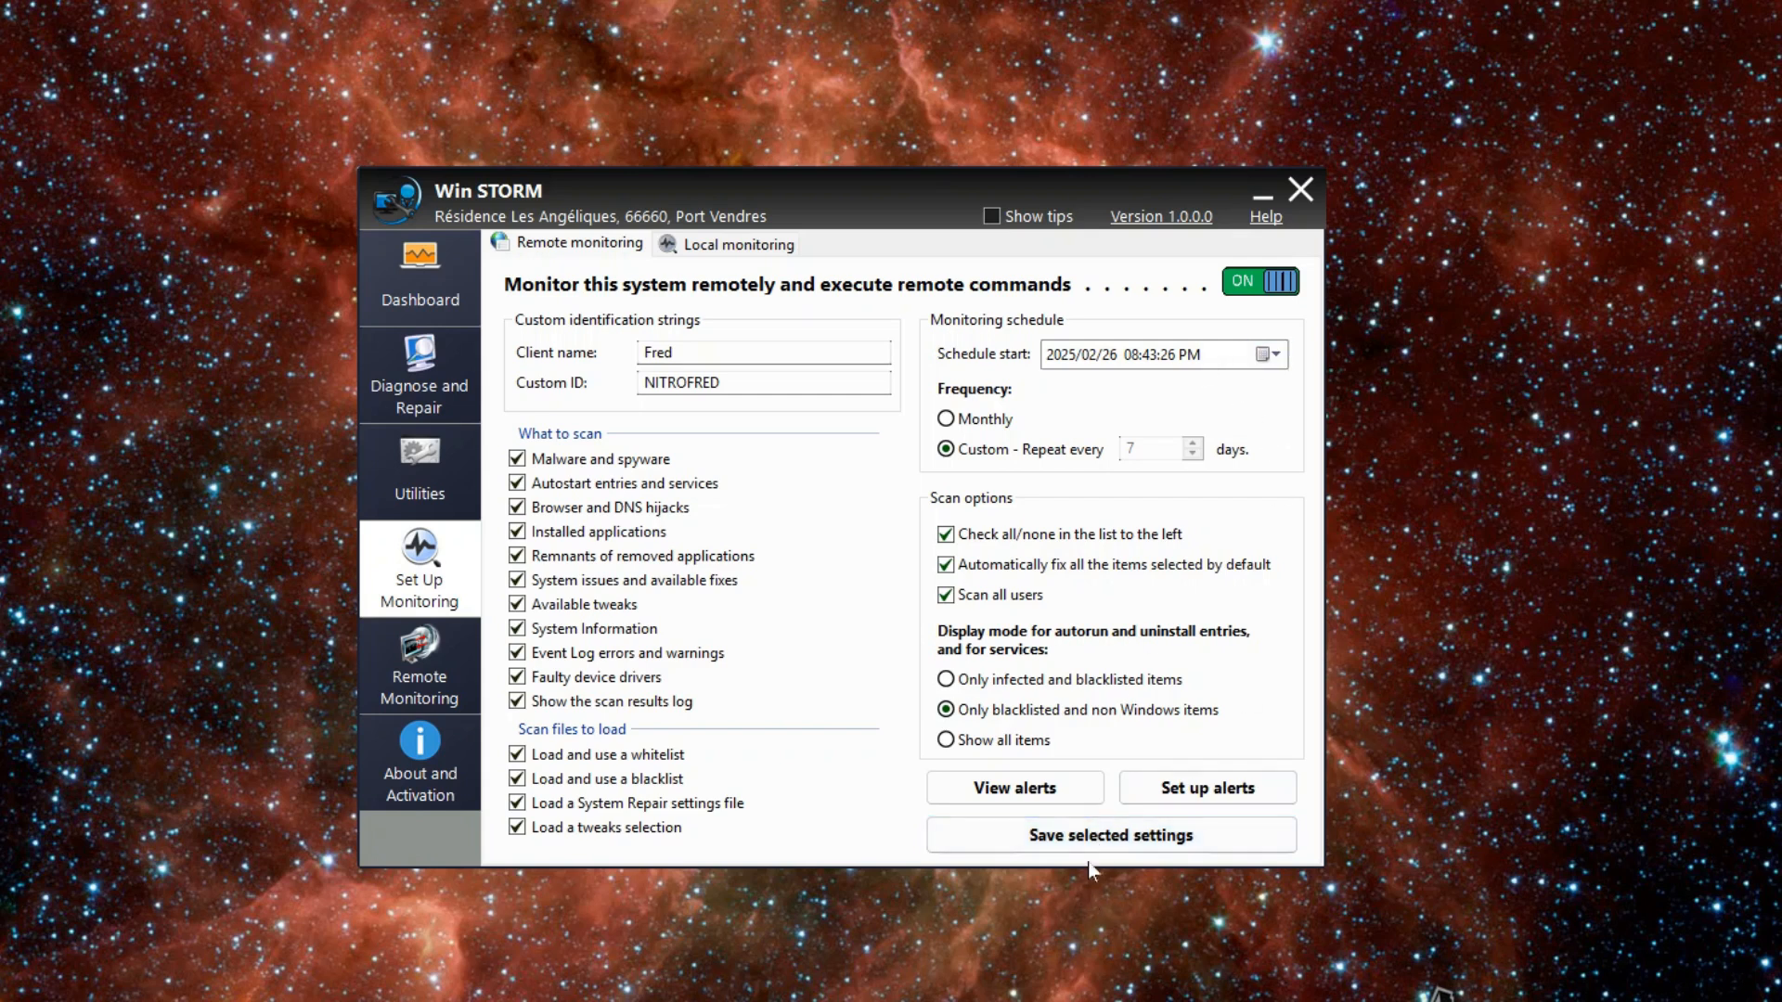
{"action": "left_click", "coordinate": [1101, 837]}
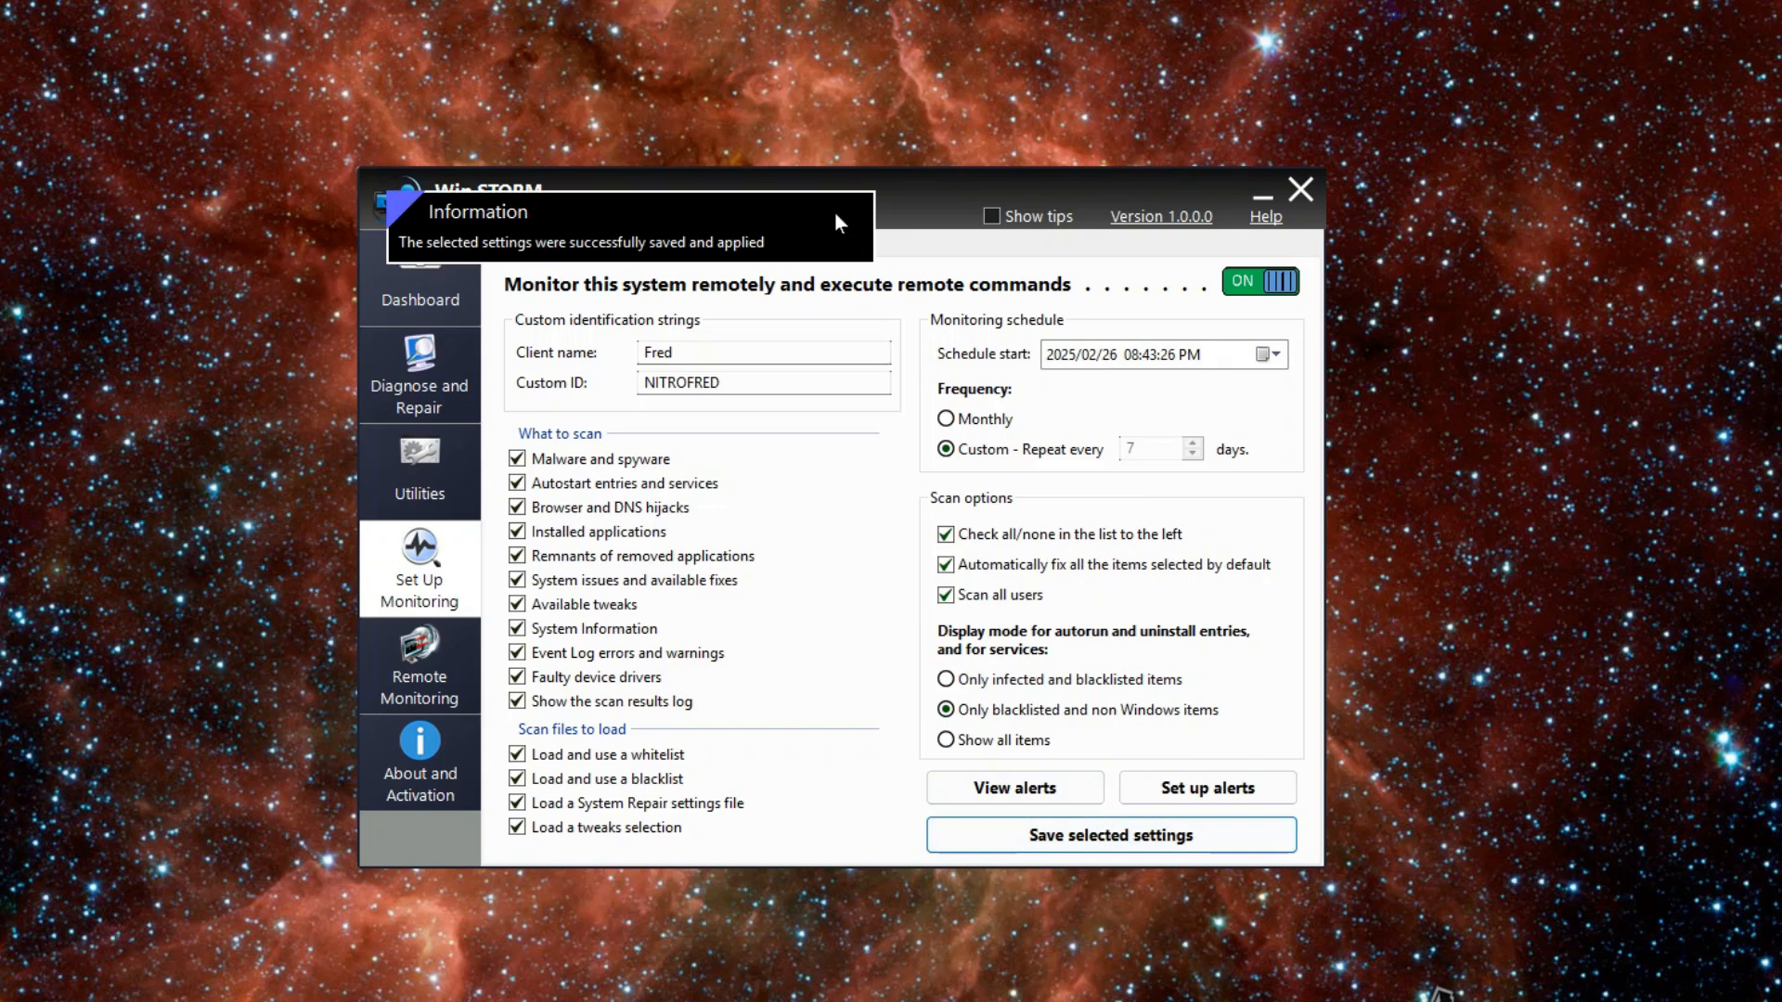
{"action": "left_click", "coordinate": [835, 215]}
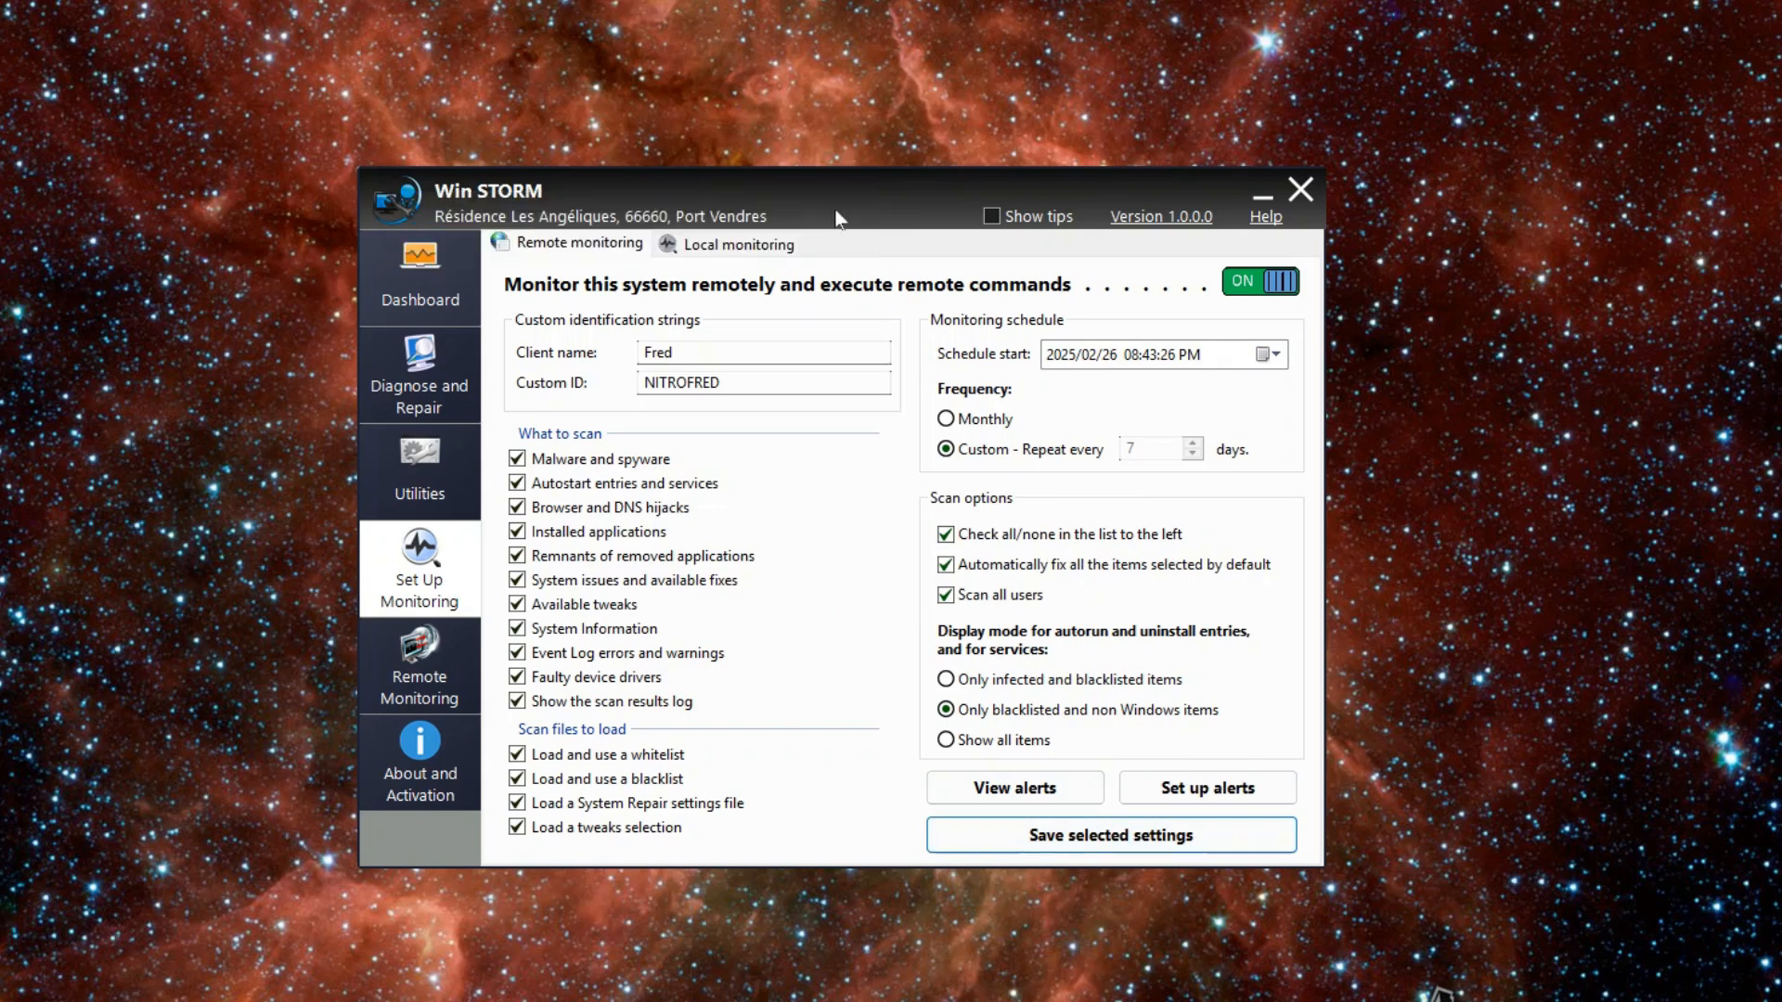
{"action": "left_click", "coordinate": [767, 244]}
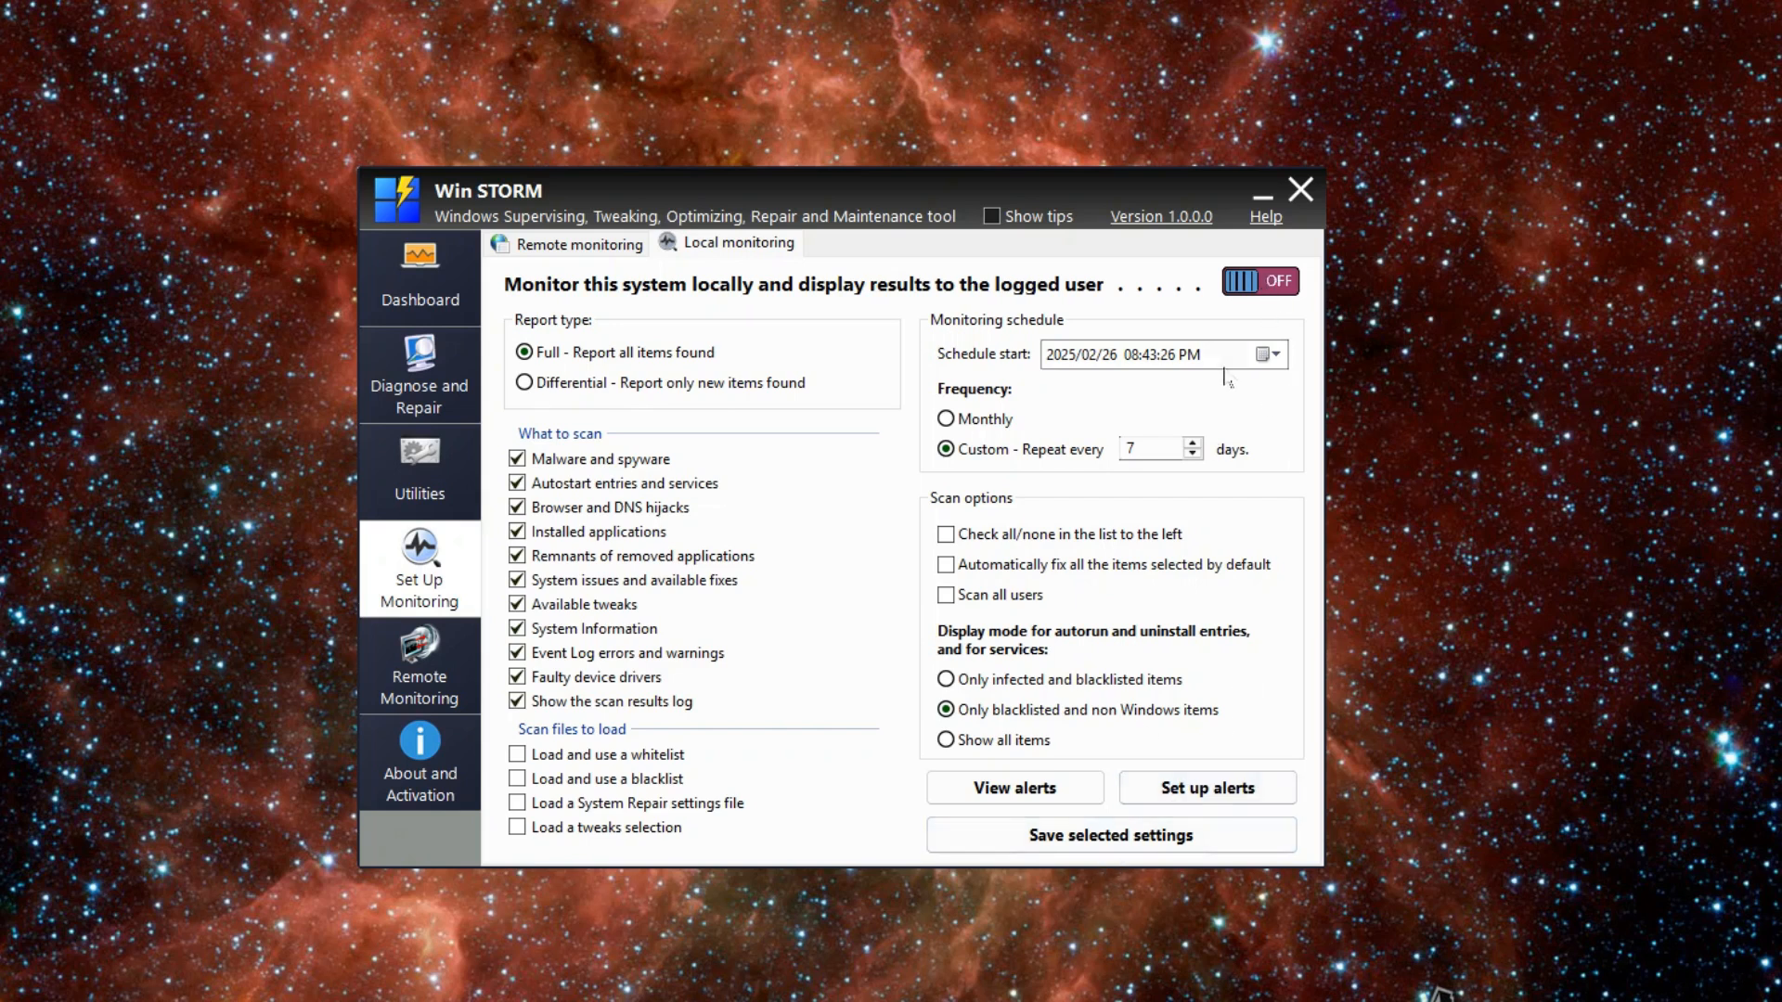
Step: Switch local monitoring on, then view and close the tray icon's quick-actions menu
{"action": "left_click", "coordinate": [1255, 283]}
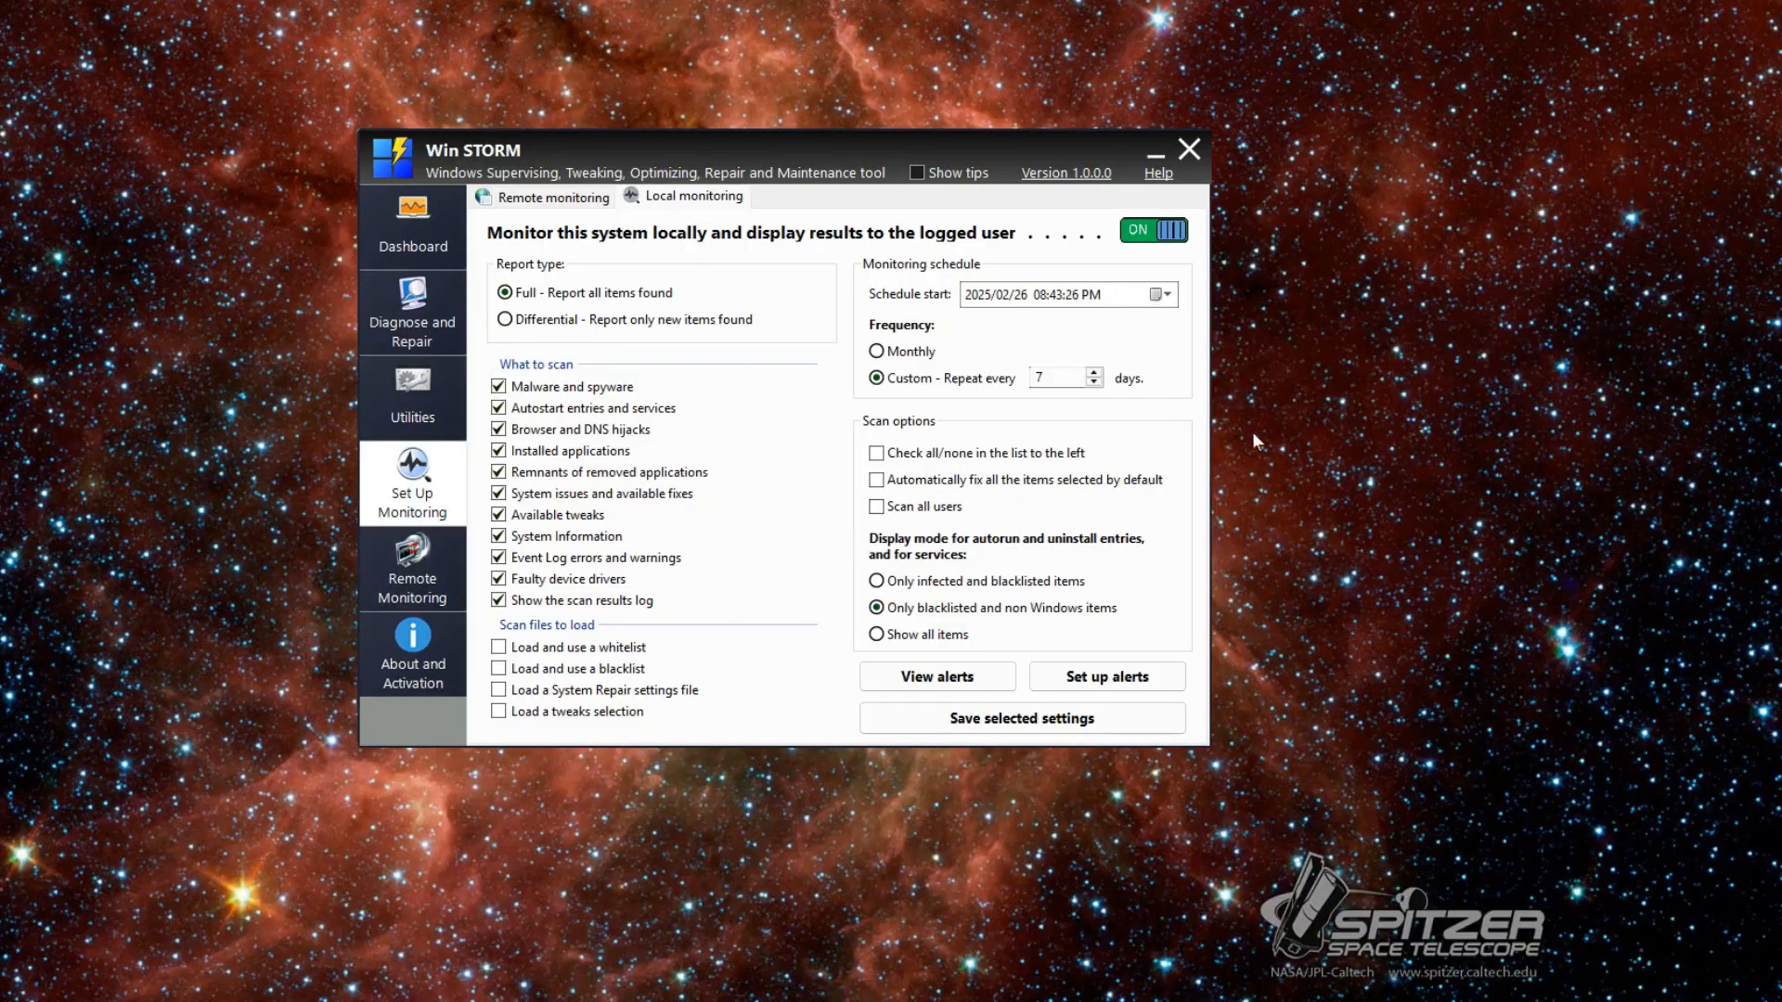
{"action": "mouse_move", "coordinate": [1536, 995]}
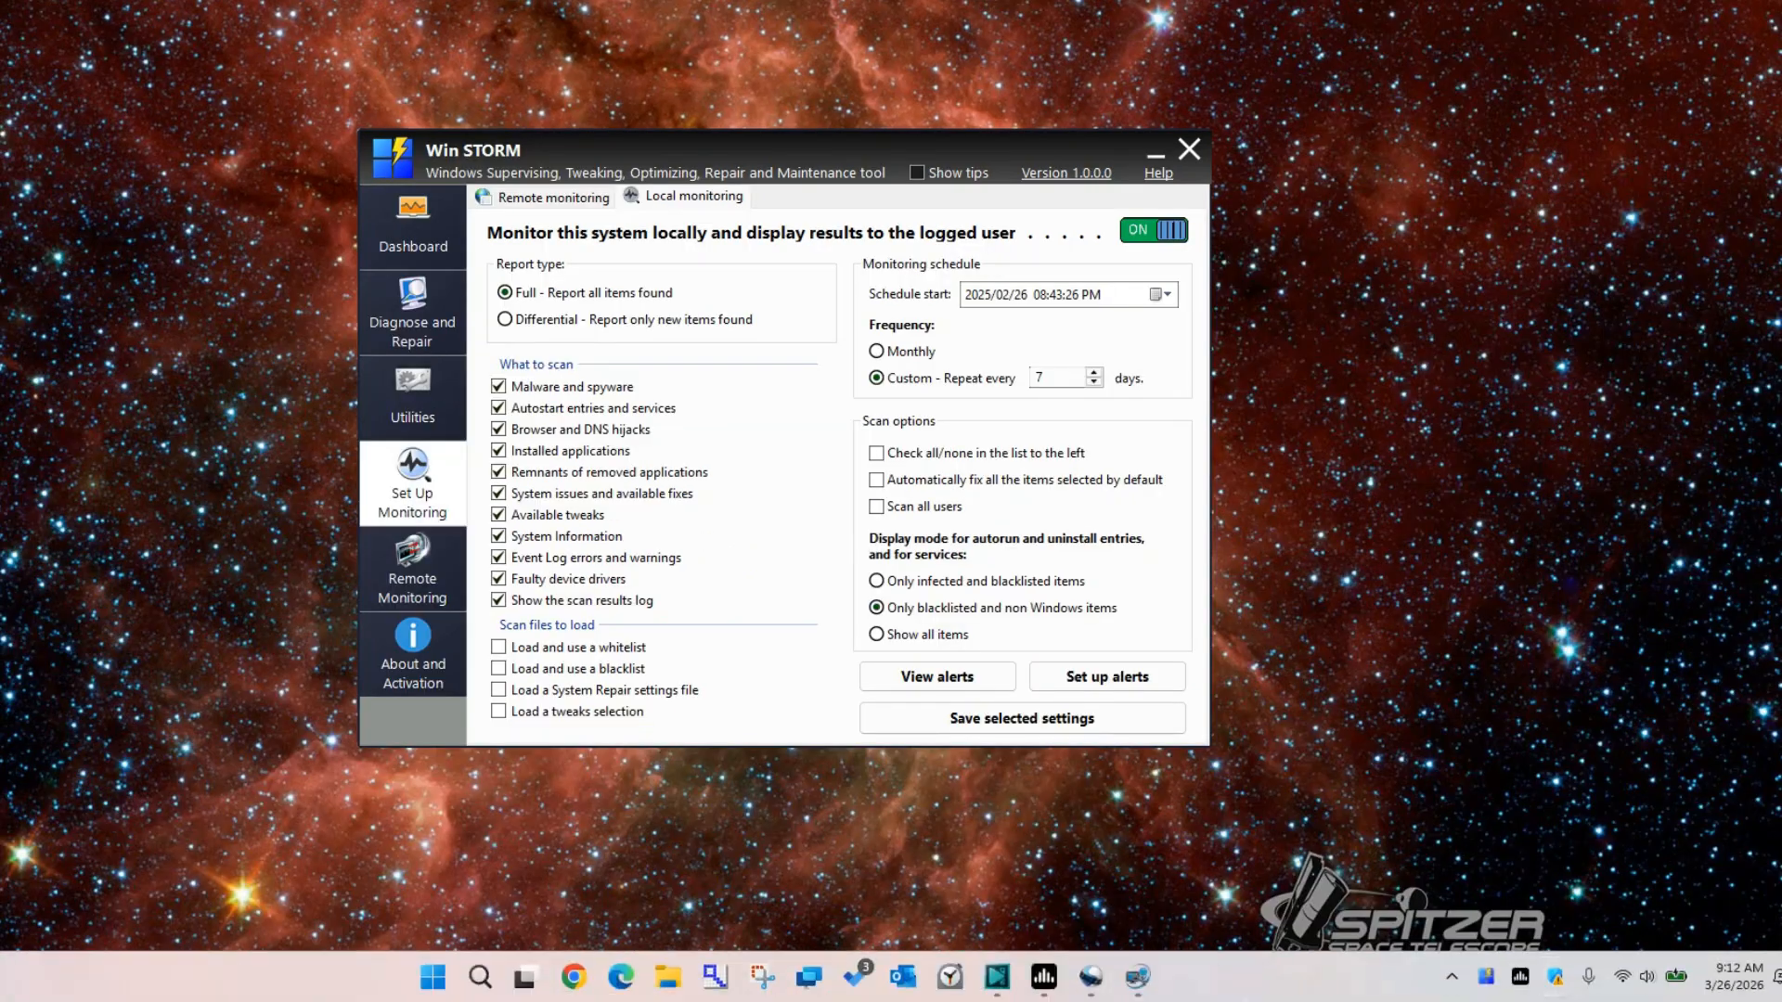
{"action": "right_click", "coordinate": [1485, 987]}
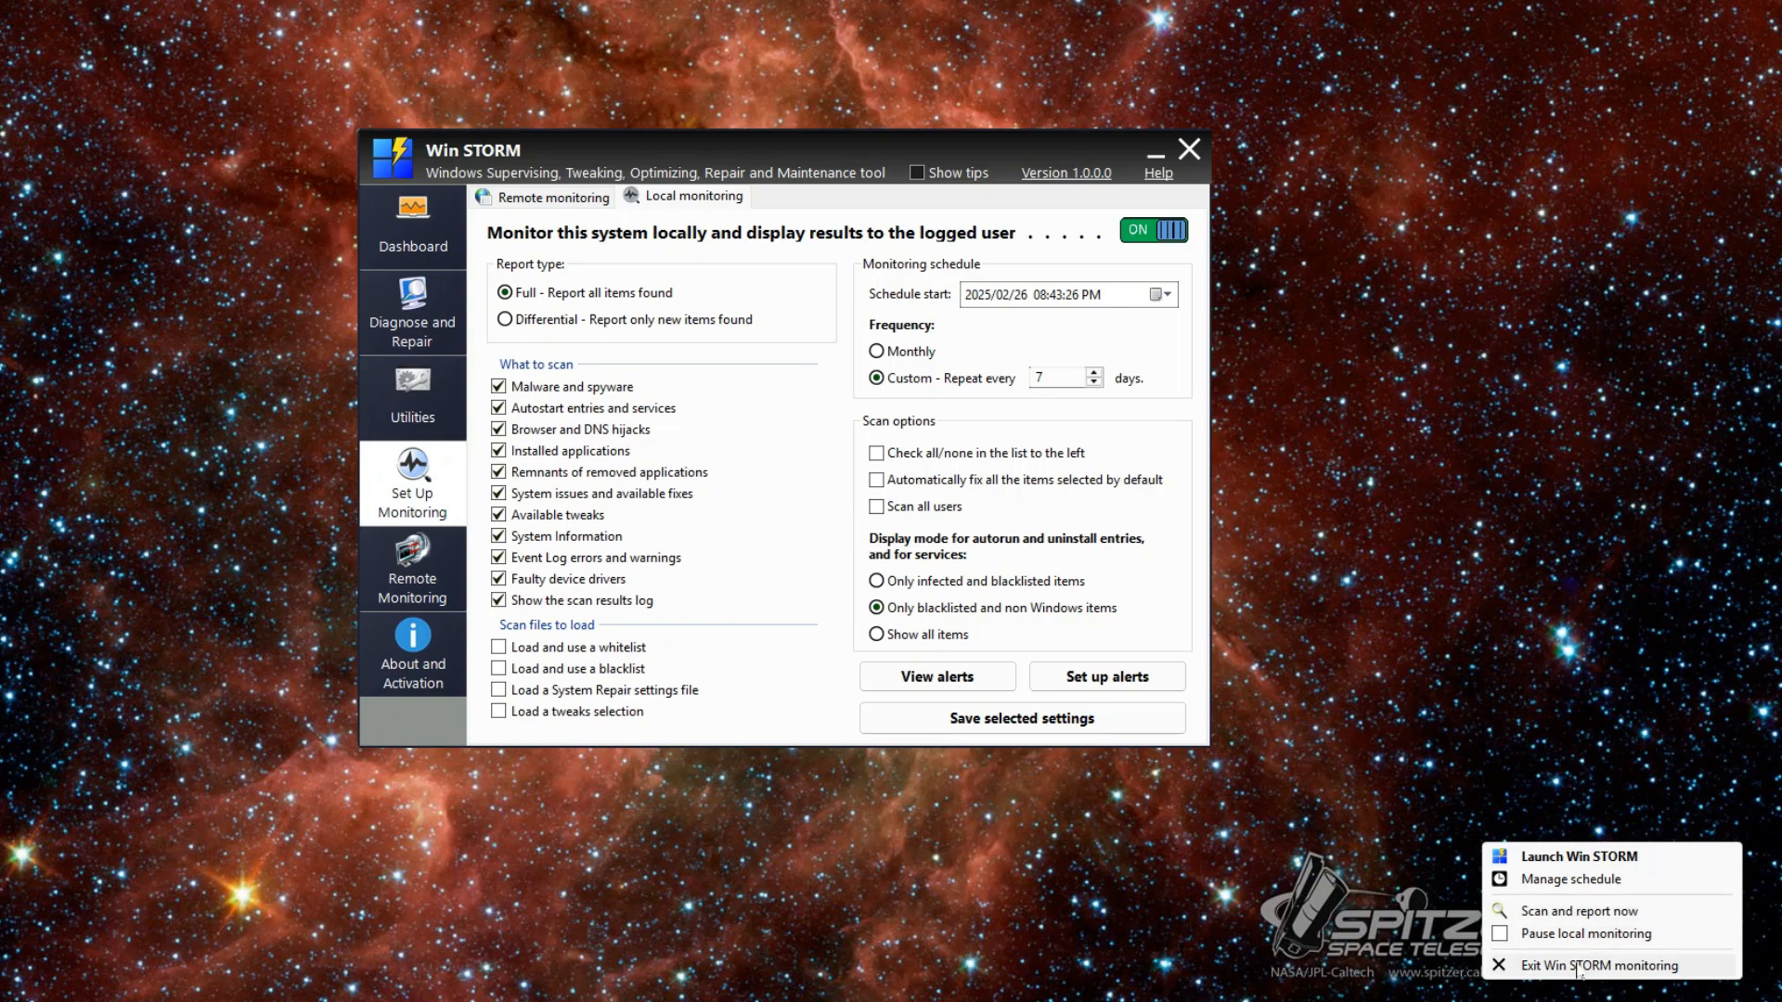
{"action": "left_click", "coordinate": [1284, 656]}
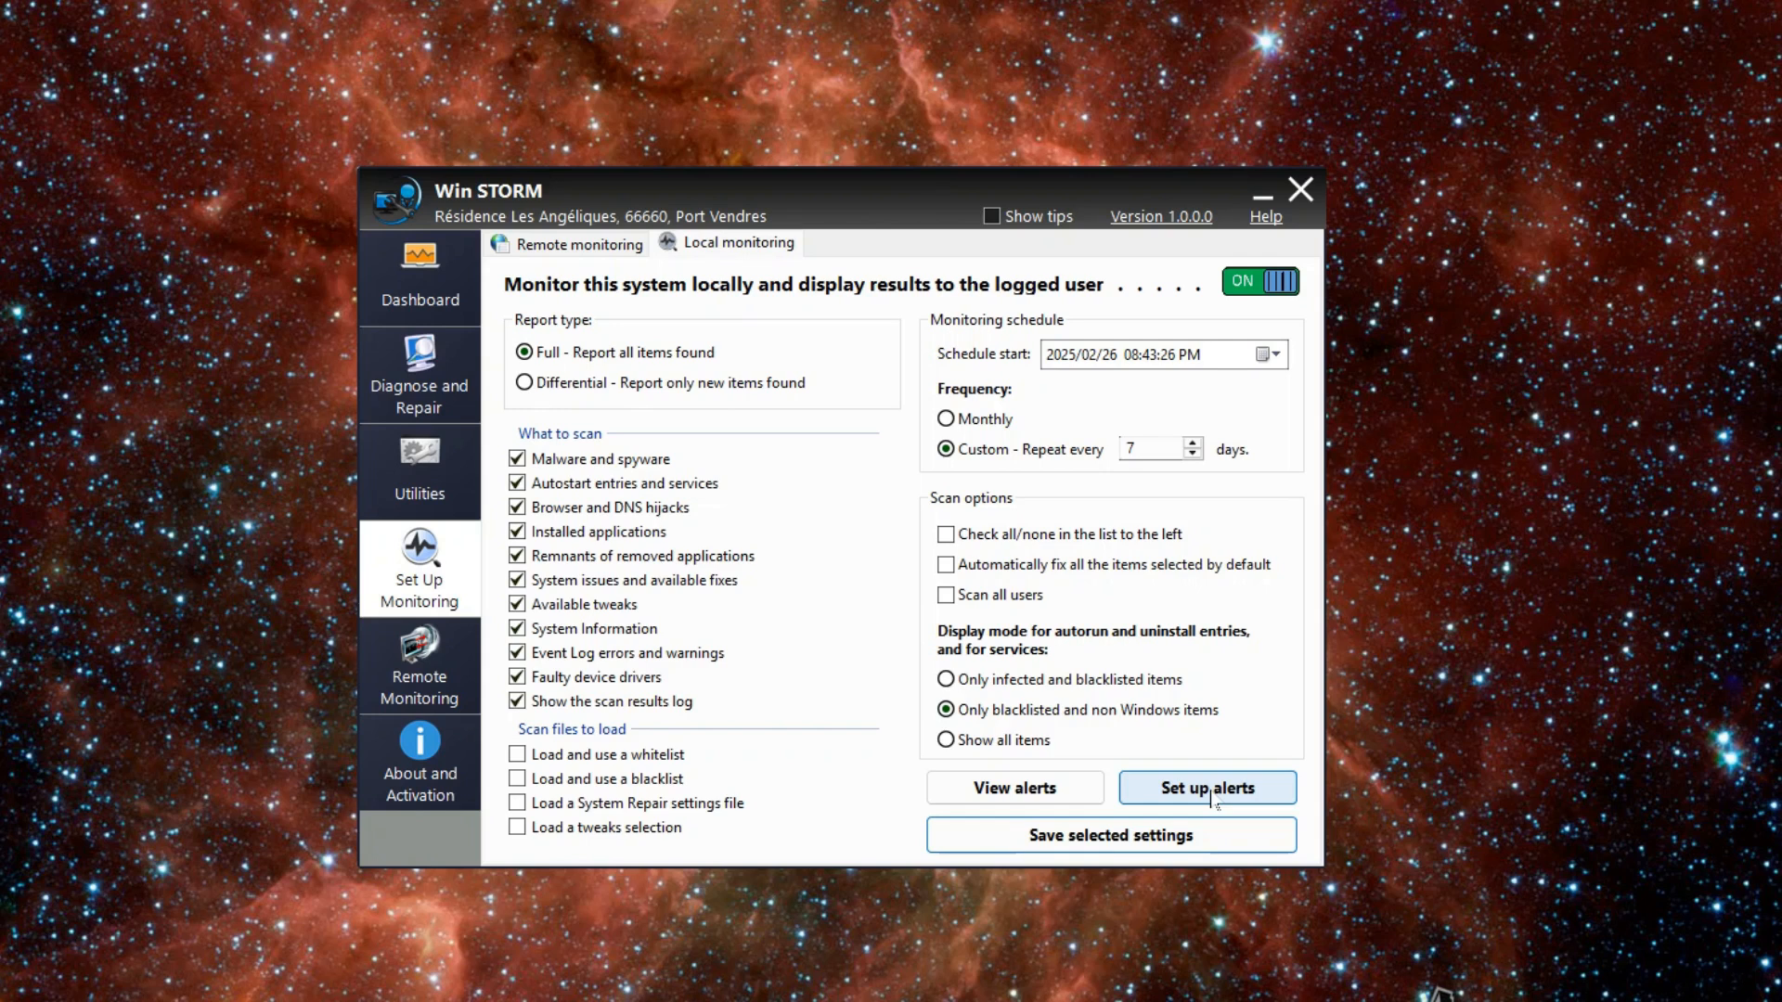
Step: Open Set up alerts and begin a new file creation/removal alert
{"action": "left_click", "coordinate": [1210, 789]}
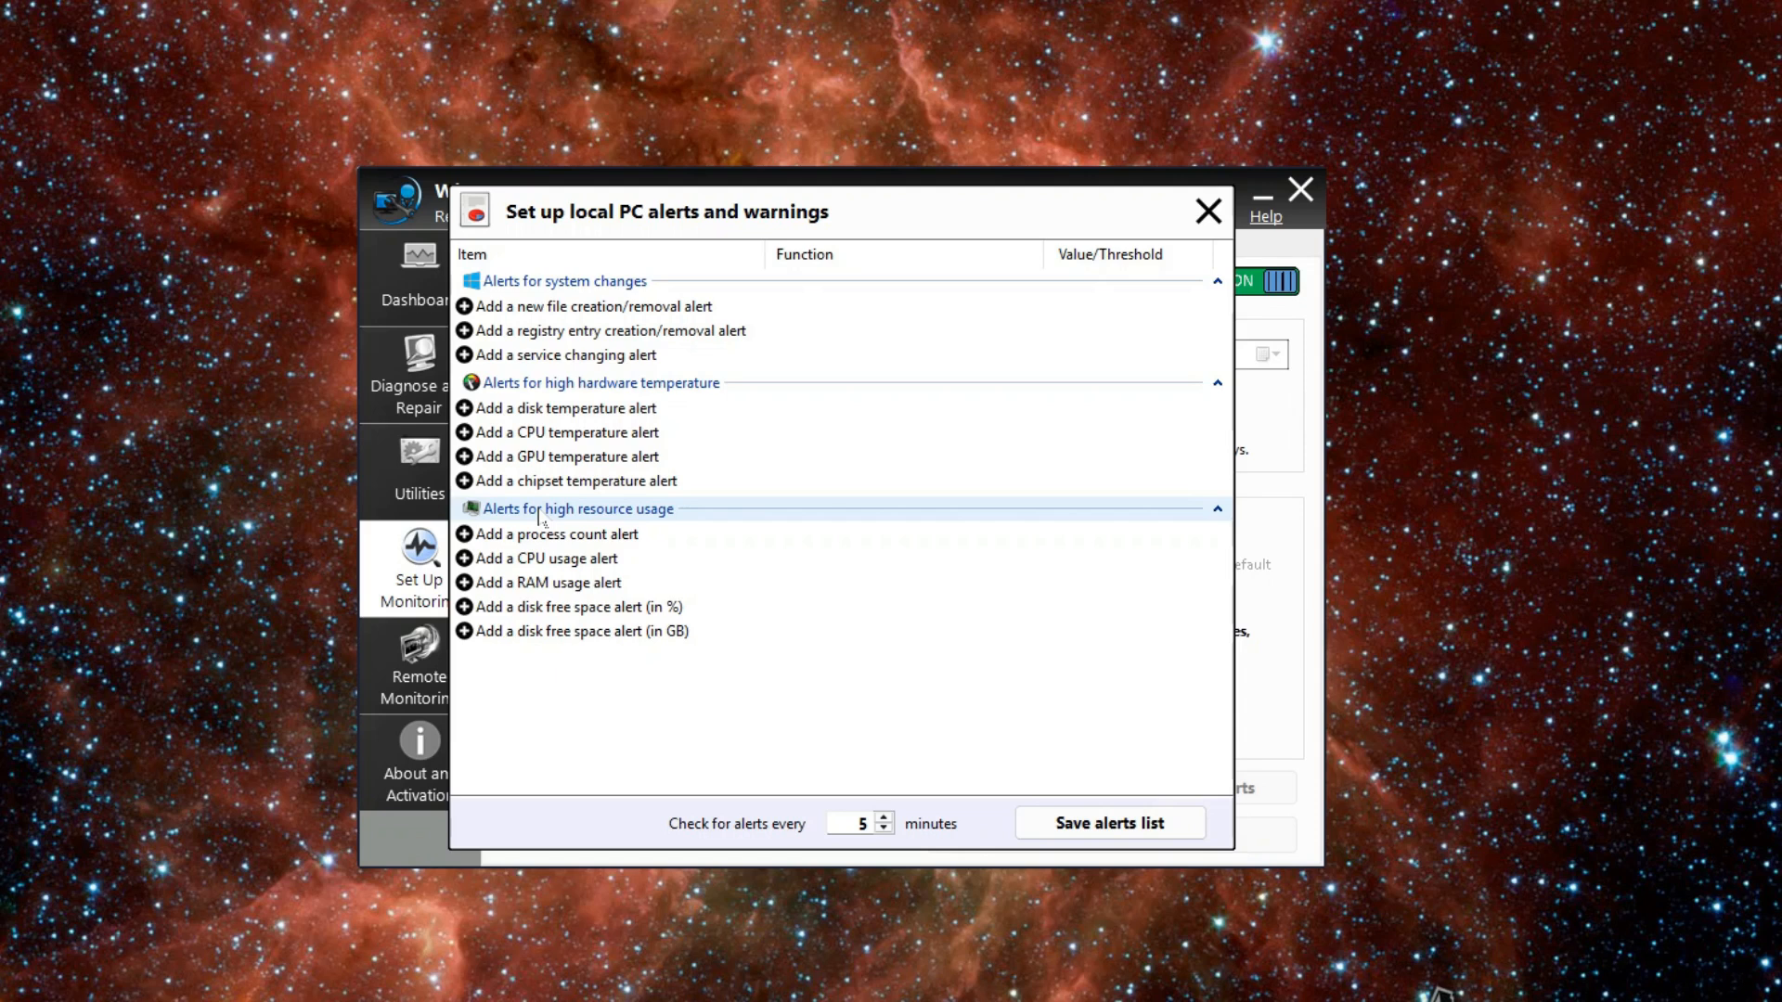
{"action": "left_click", "coordinate": [591, 311]}
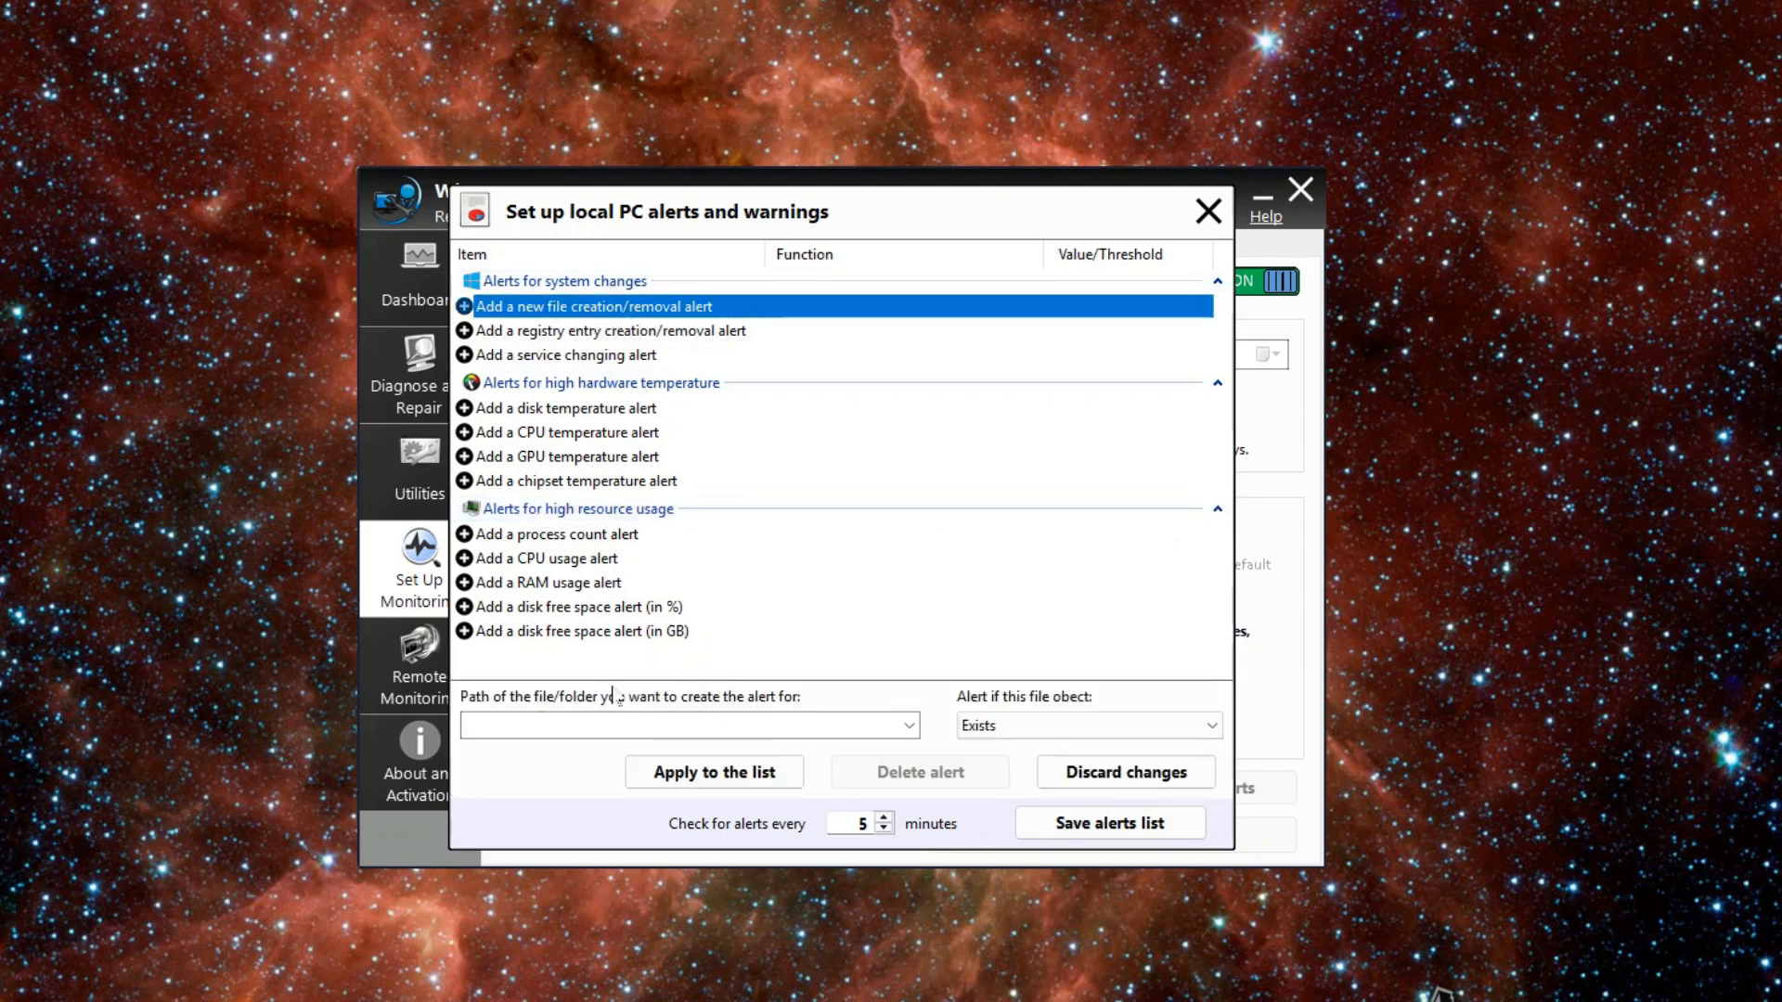
Step: Copy the desktop Log_2026-01-10.txt full path from its properties into the alert's path field
{"action": "left_click", "coordinate": [908, 727]}
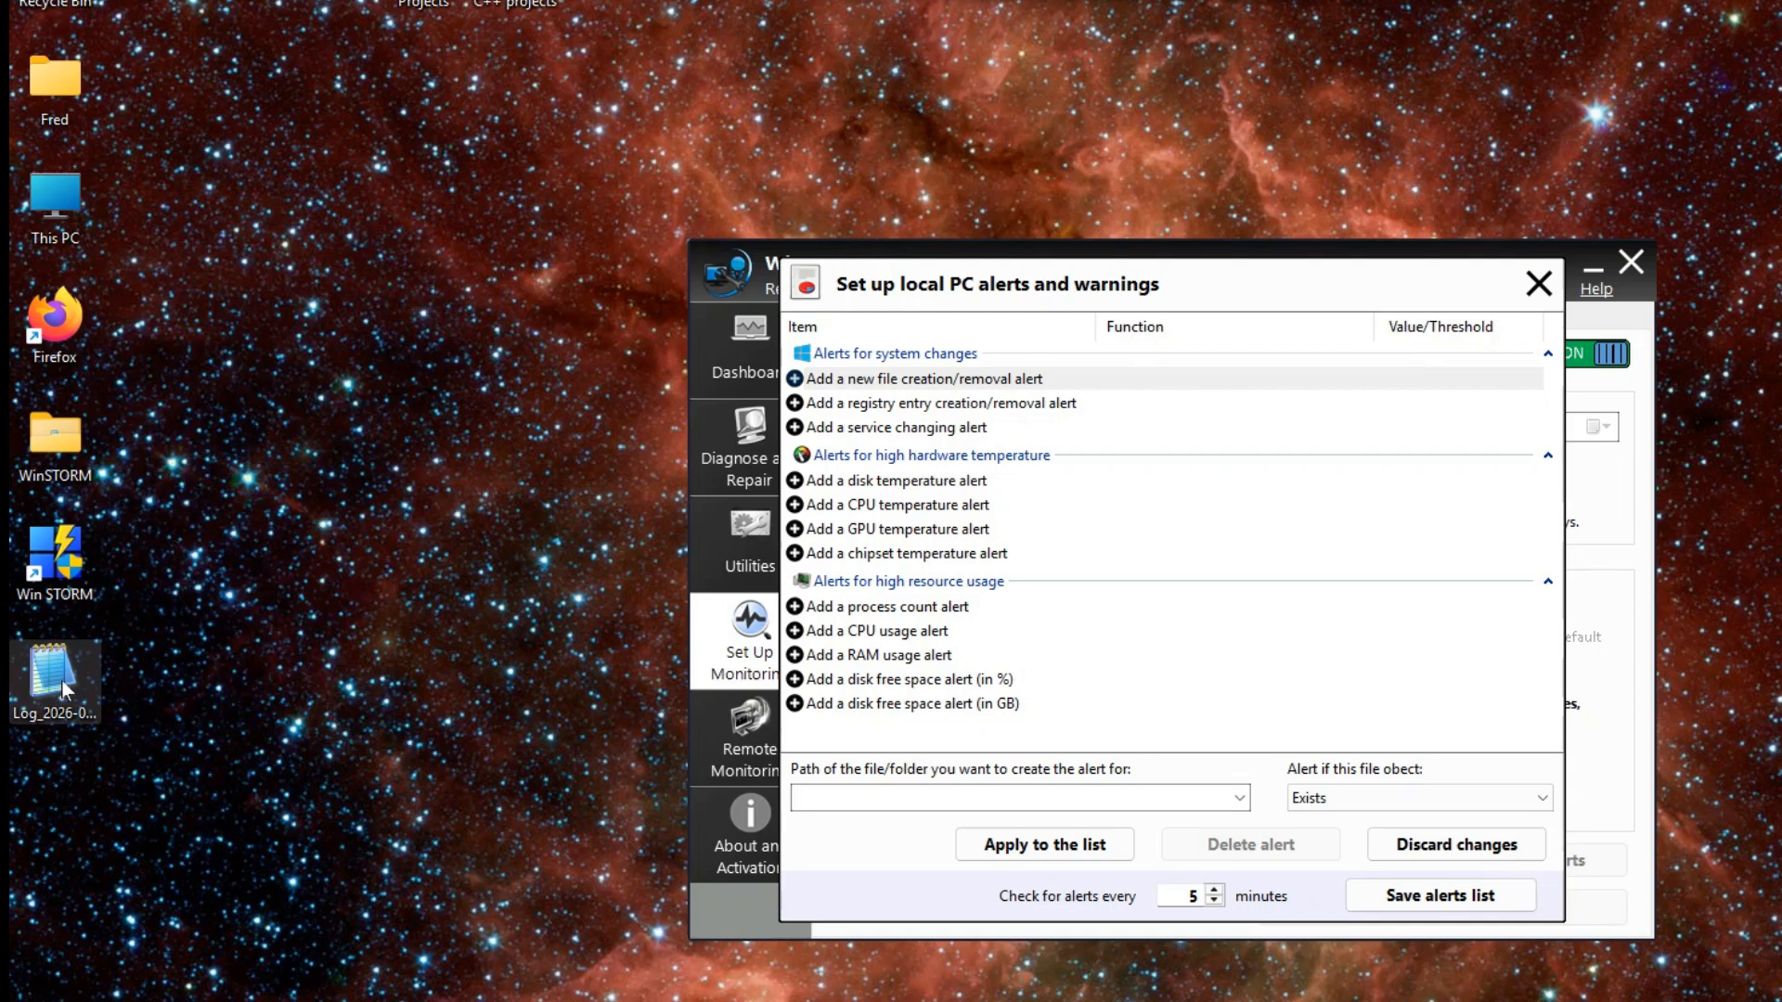
{"action": "right_click", "coordinate": [61, 682]}
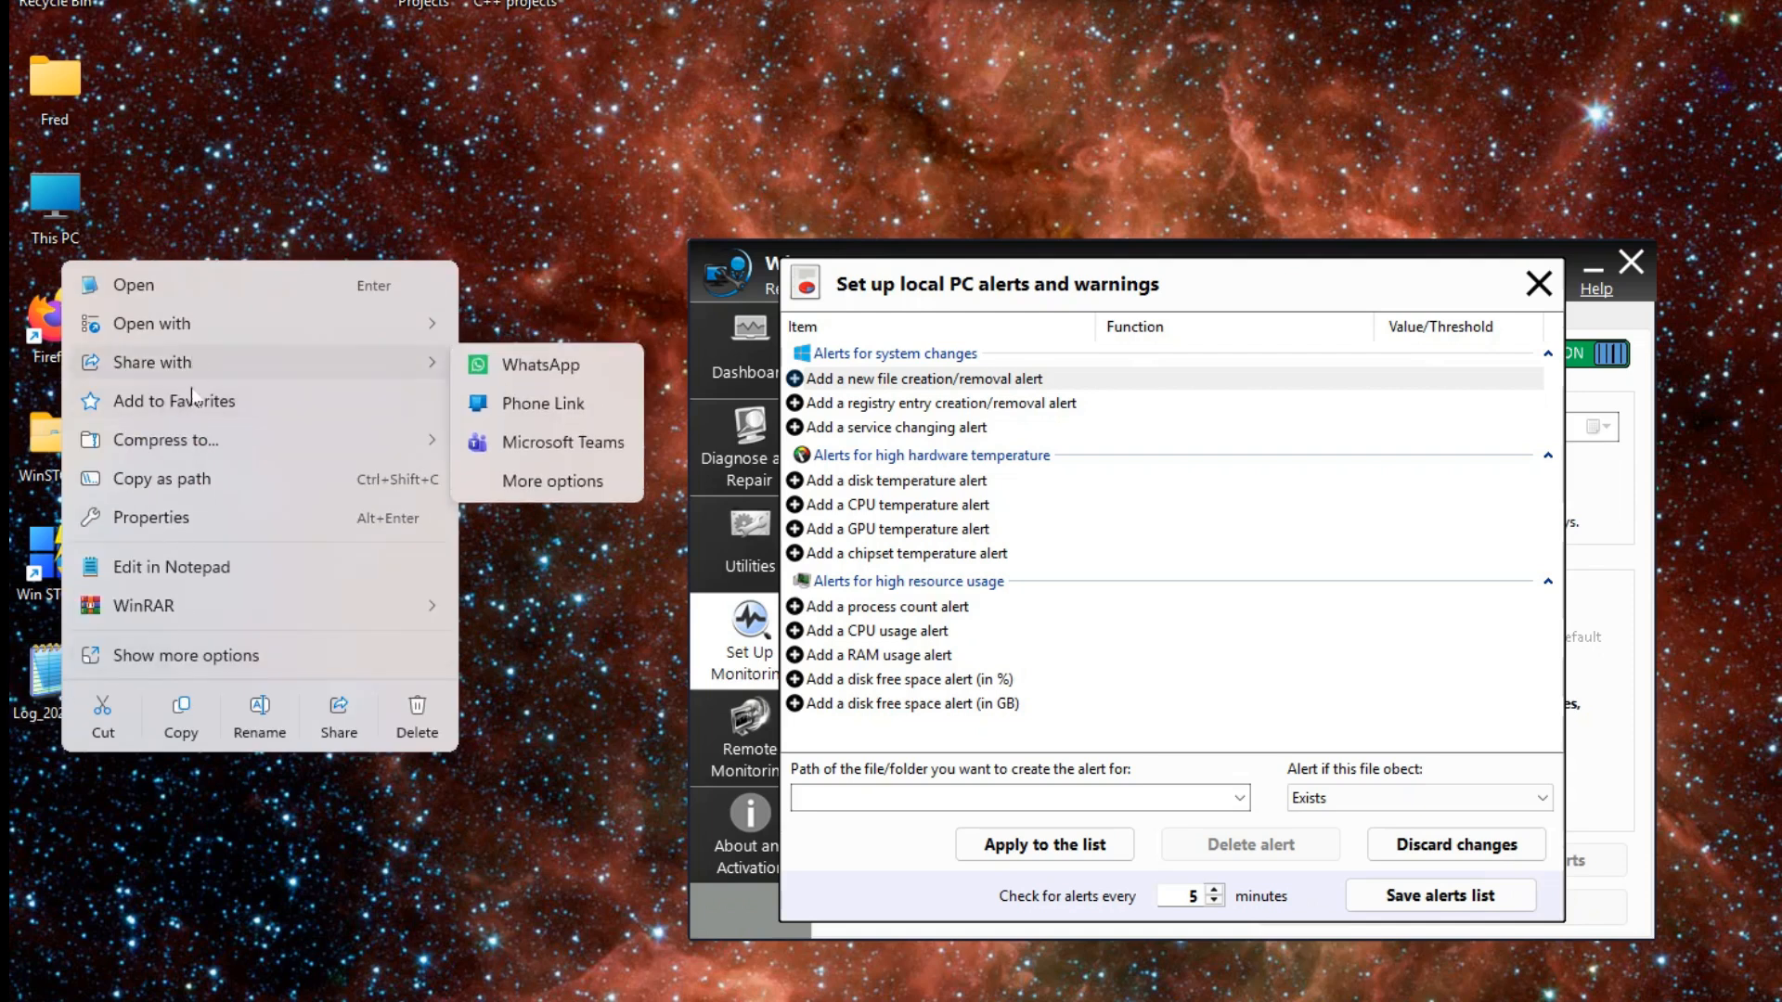
{"action": "mouse_move", "coordinate": [212, 419]}
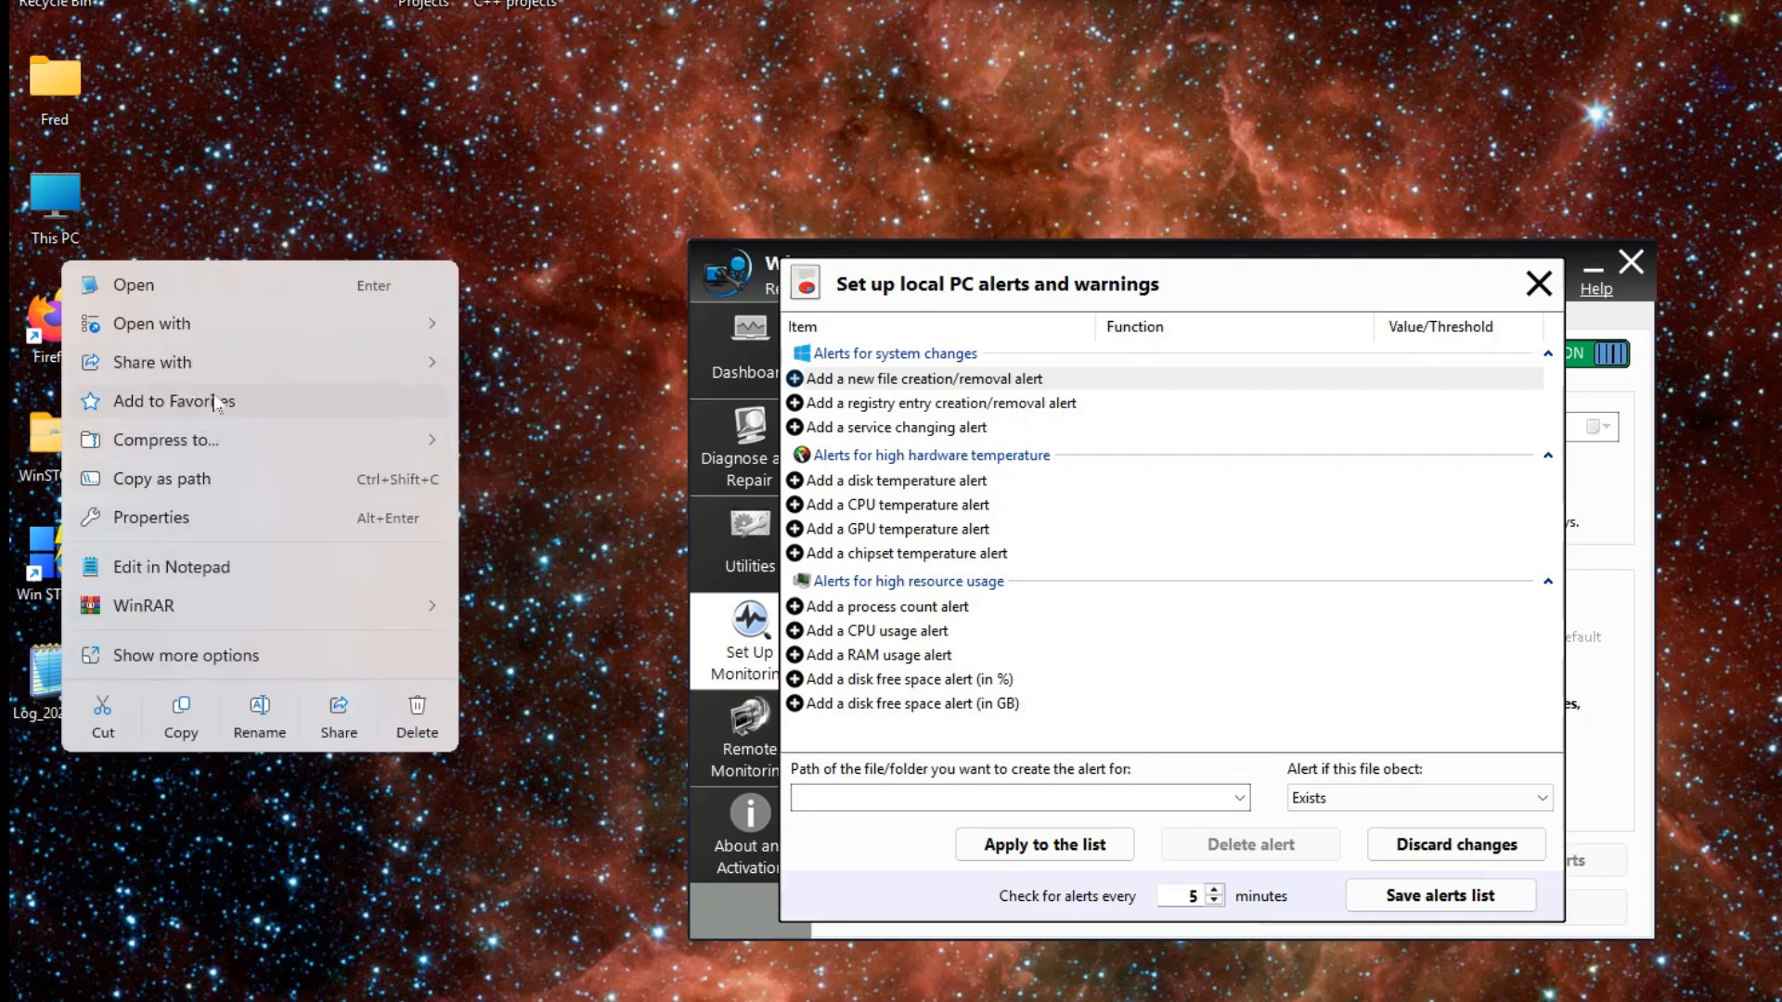
{"action": "left_click", "coordinate": [192, 660]}
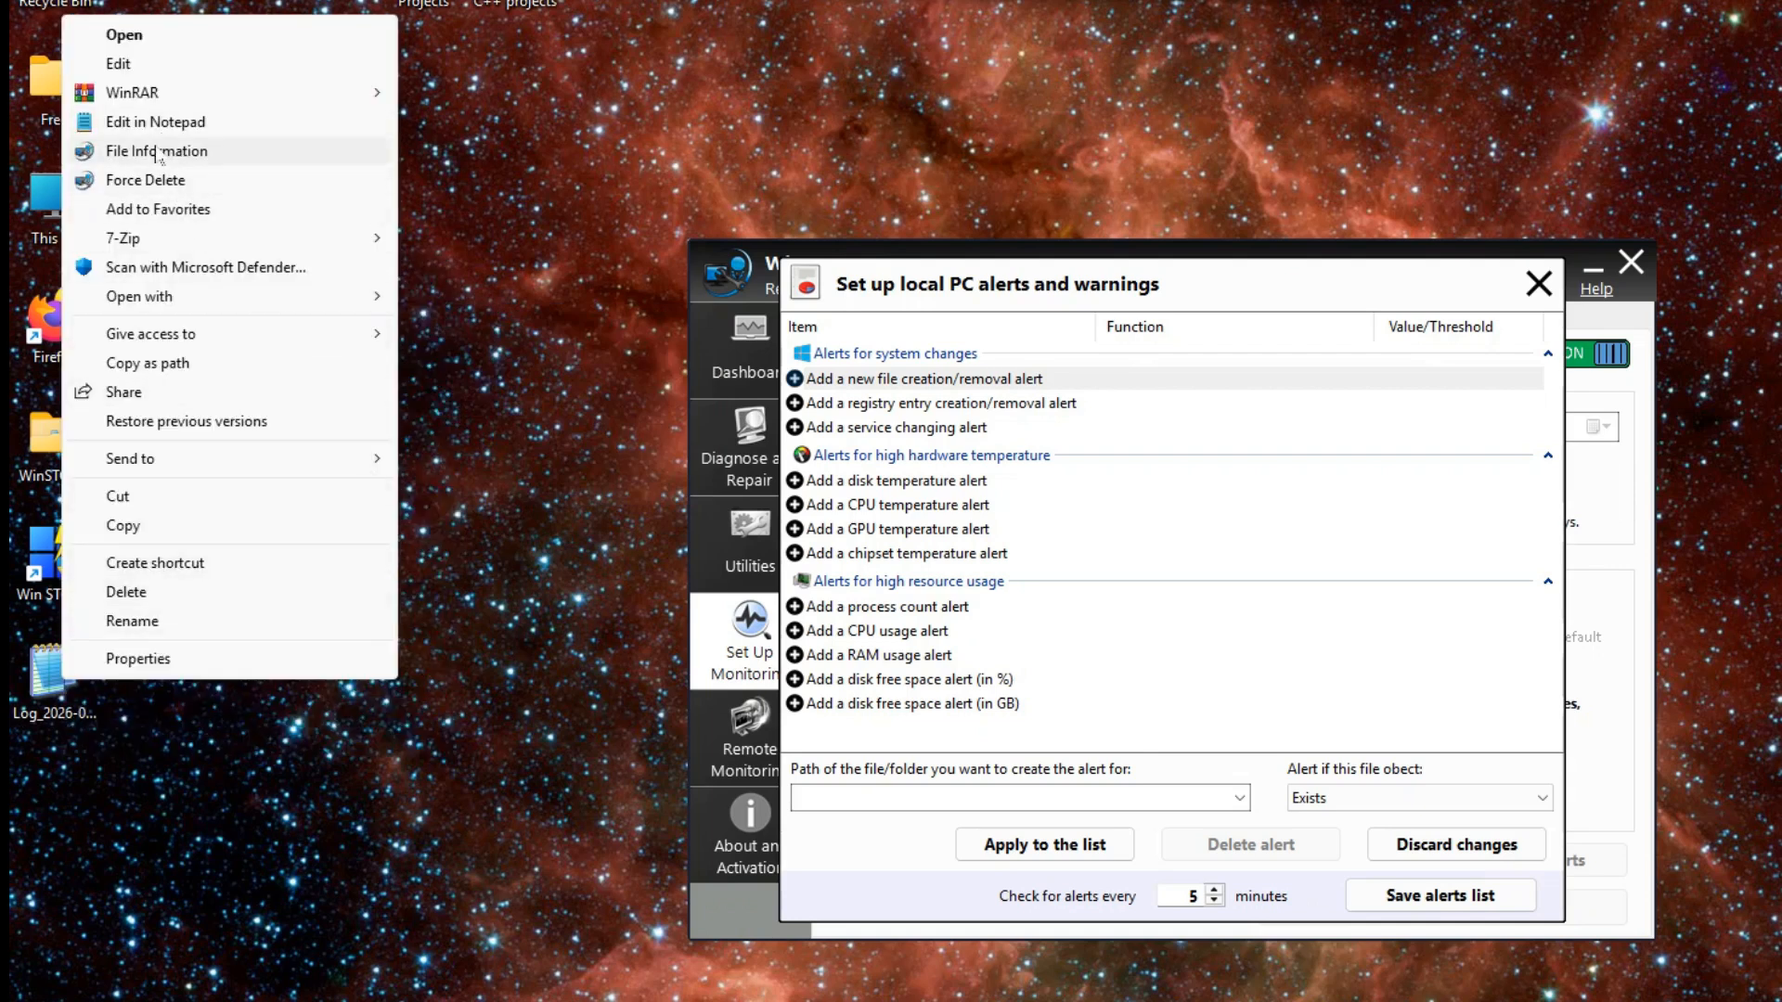
{"action": "left_click", "coordinate": [168, 150]}
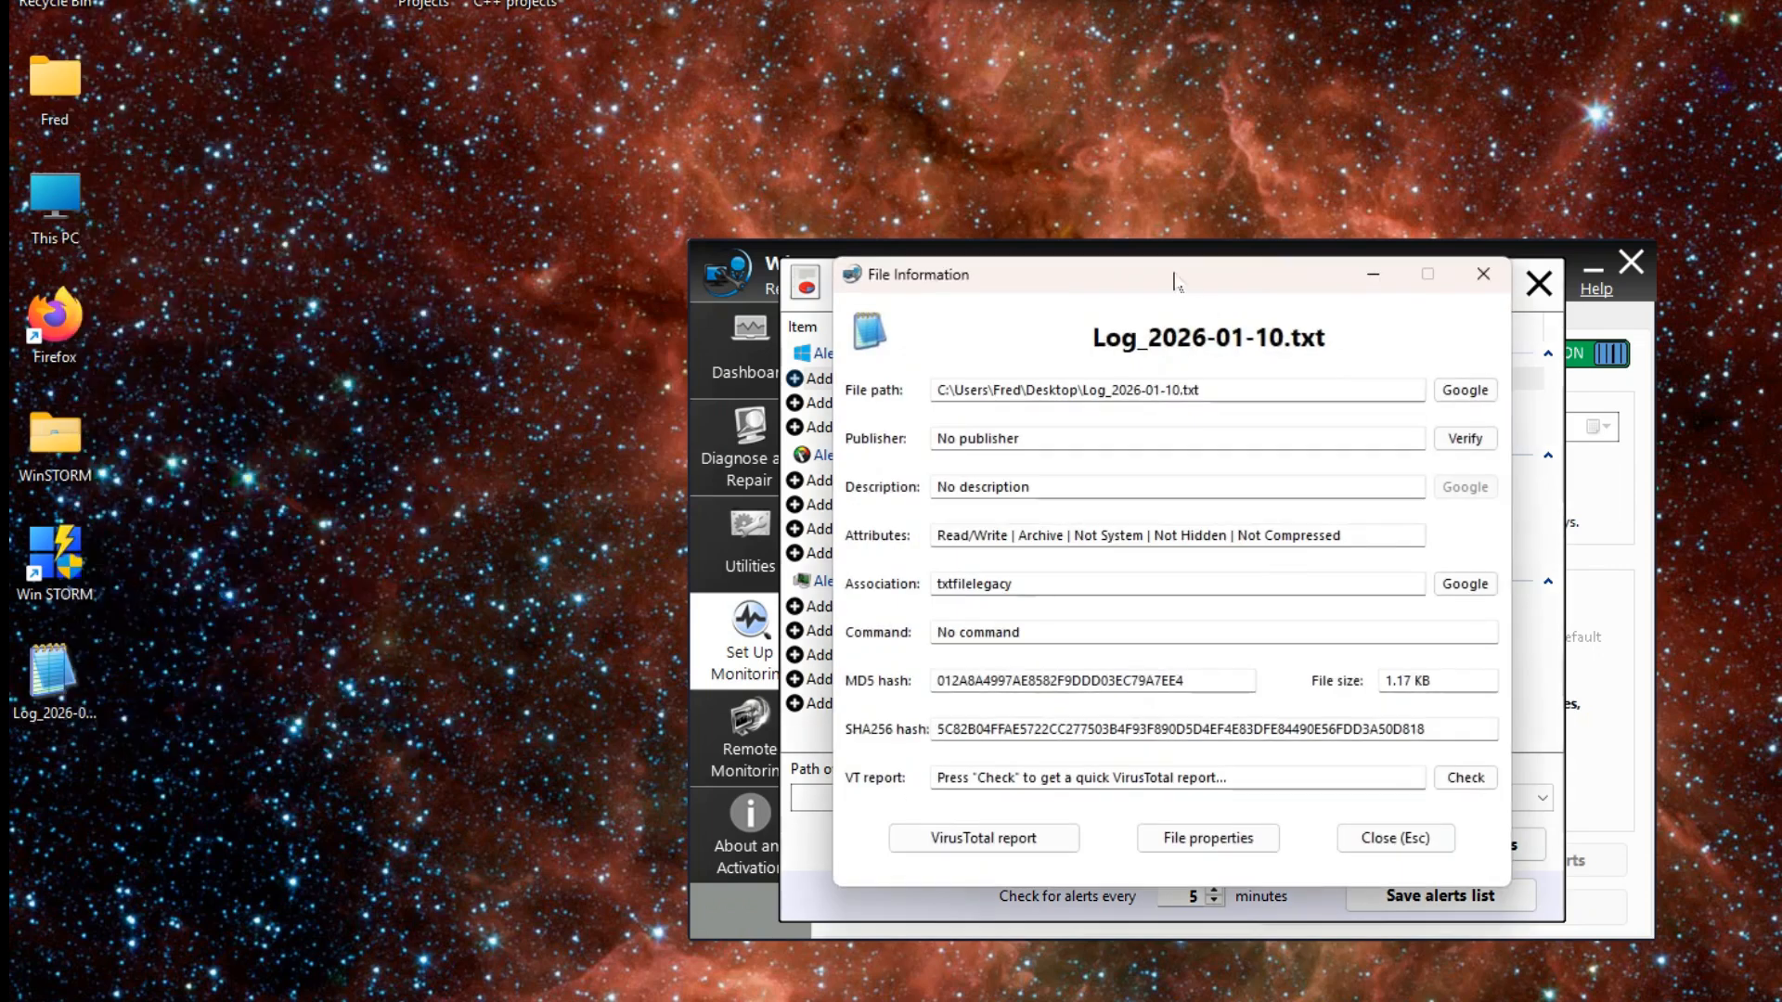
{"action": "left_click_drag", "start_coordinate": [1188, 278], "coordinate": [592, 103]}
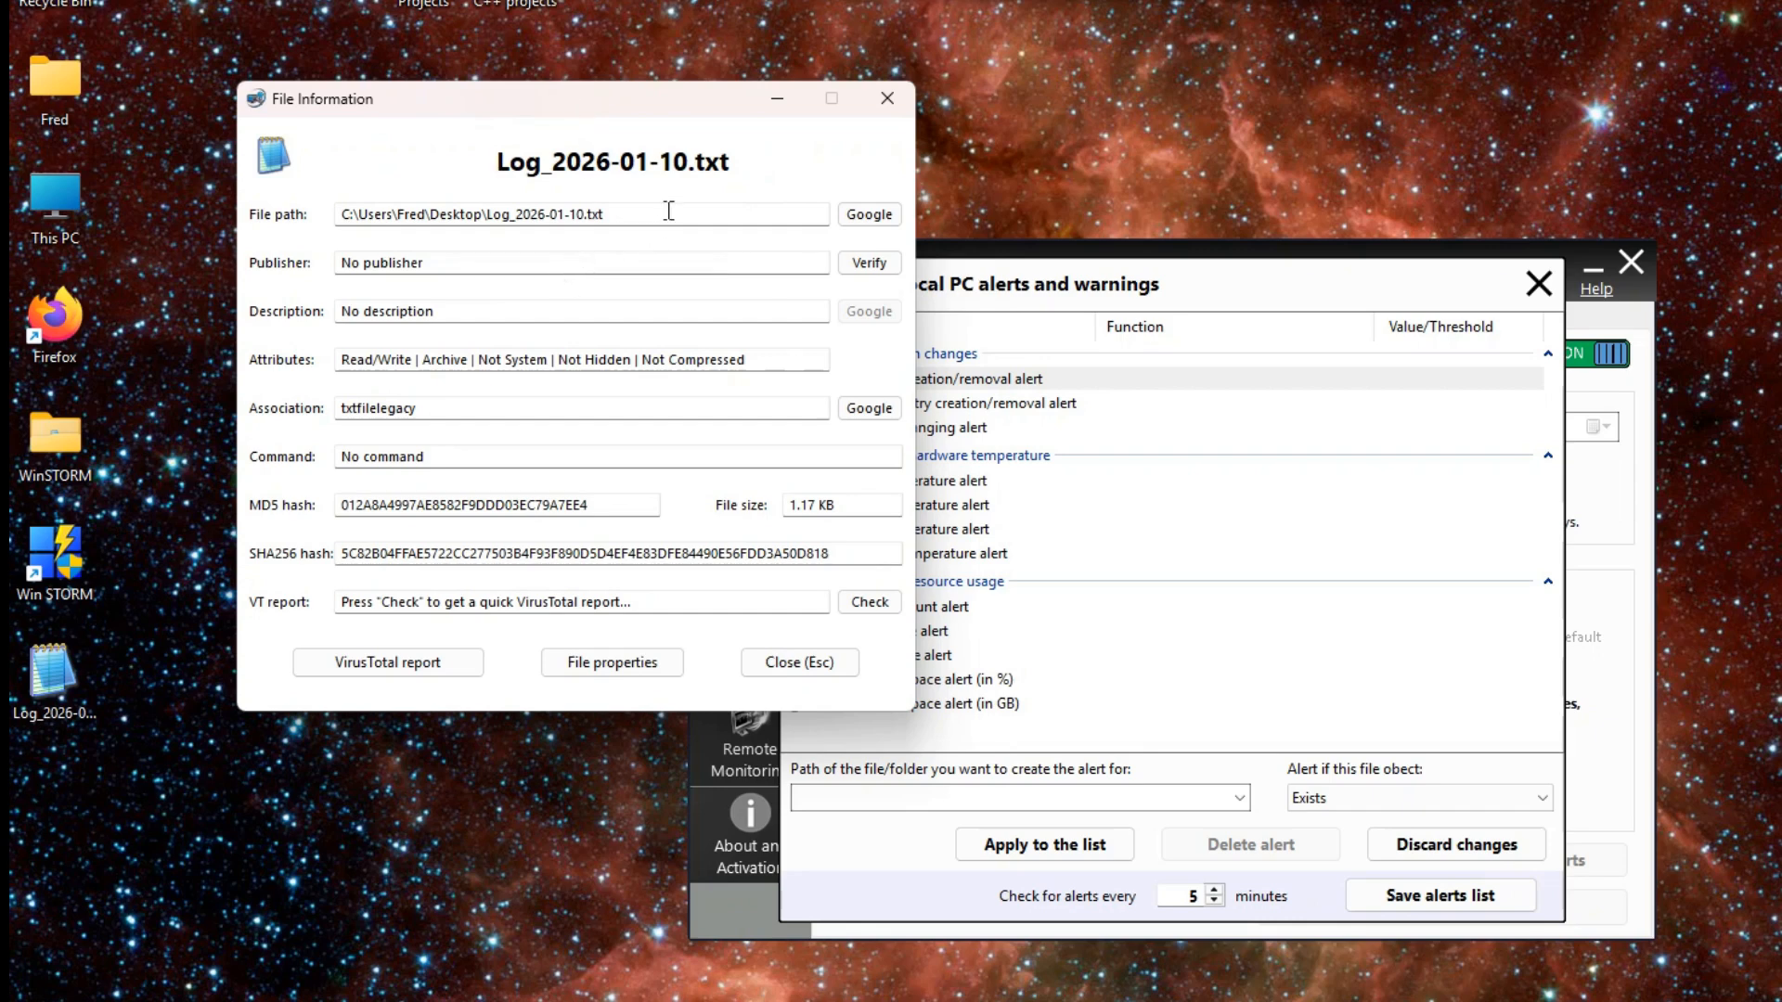
{"action": "left_click_drag", "start_coordinate": [664, 216], "coordinate": [160, 223]}
{"action": "key", "text": "ctrl+c"}
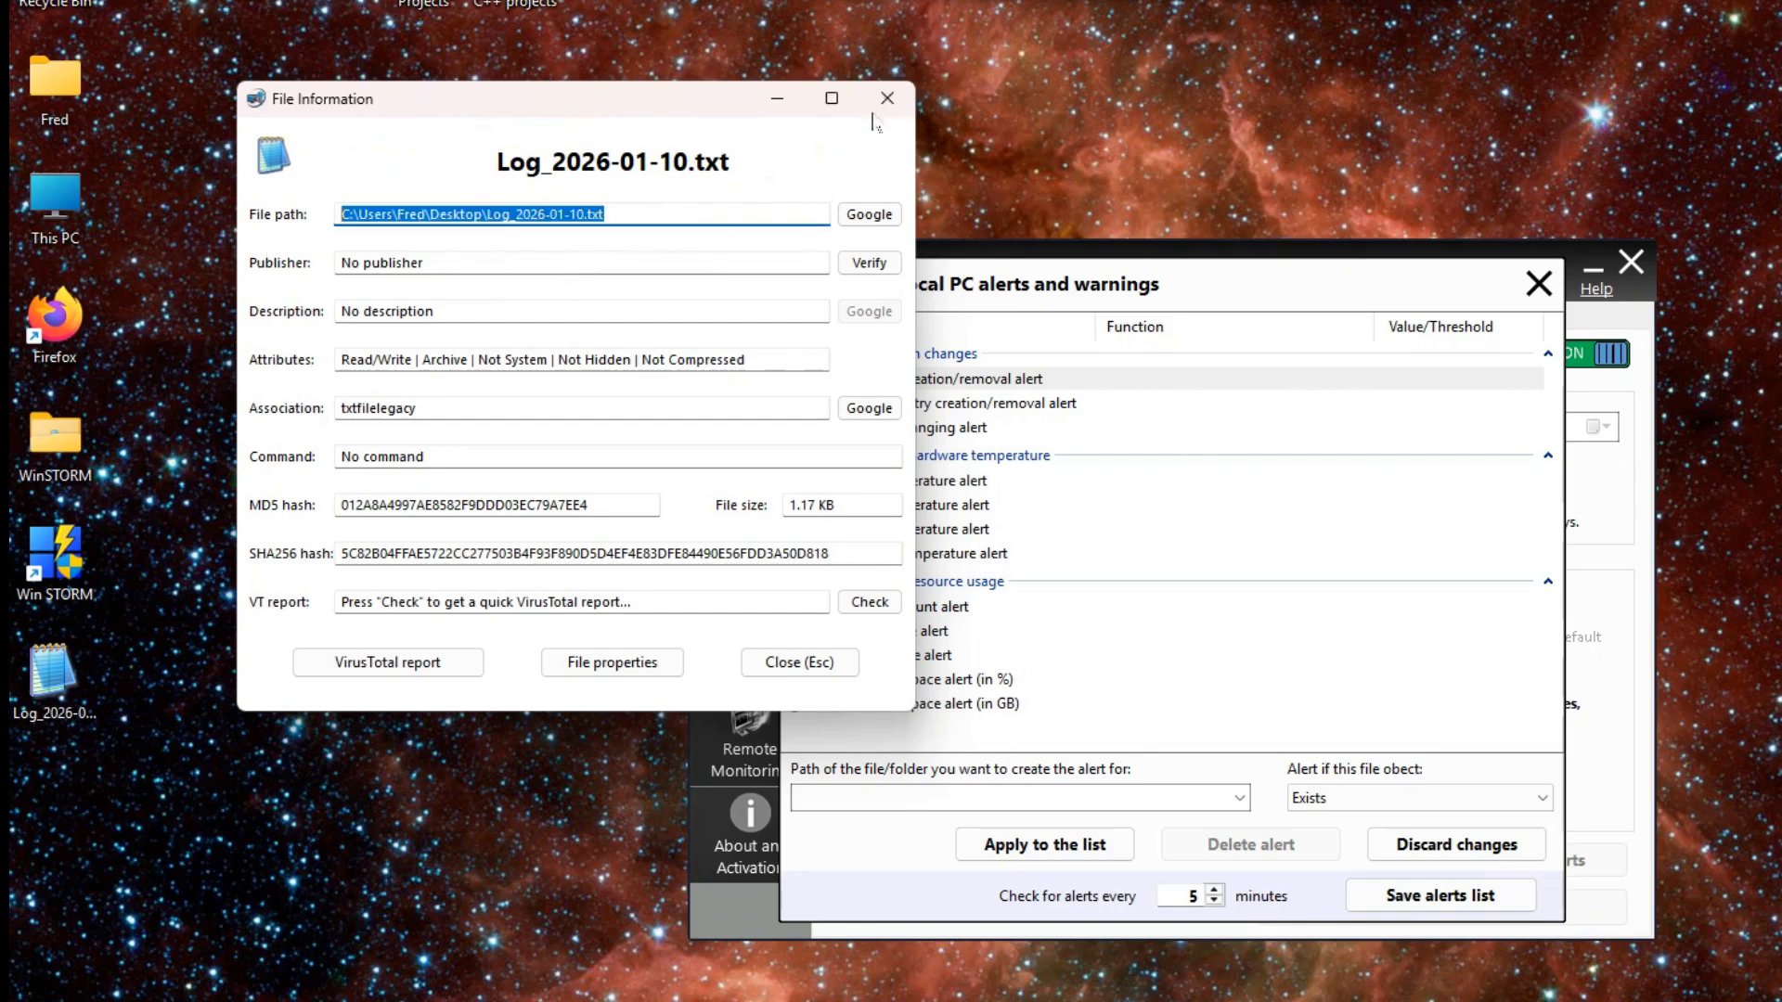
{"action": "left_click", "coordinate": [887, 97]}
{"action": "left_click", "coordinate": [887, 796]}
{"action": "key", "text": "ctrl+v"}
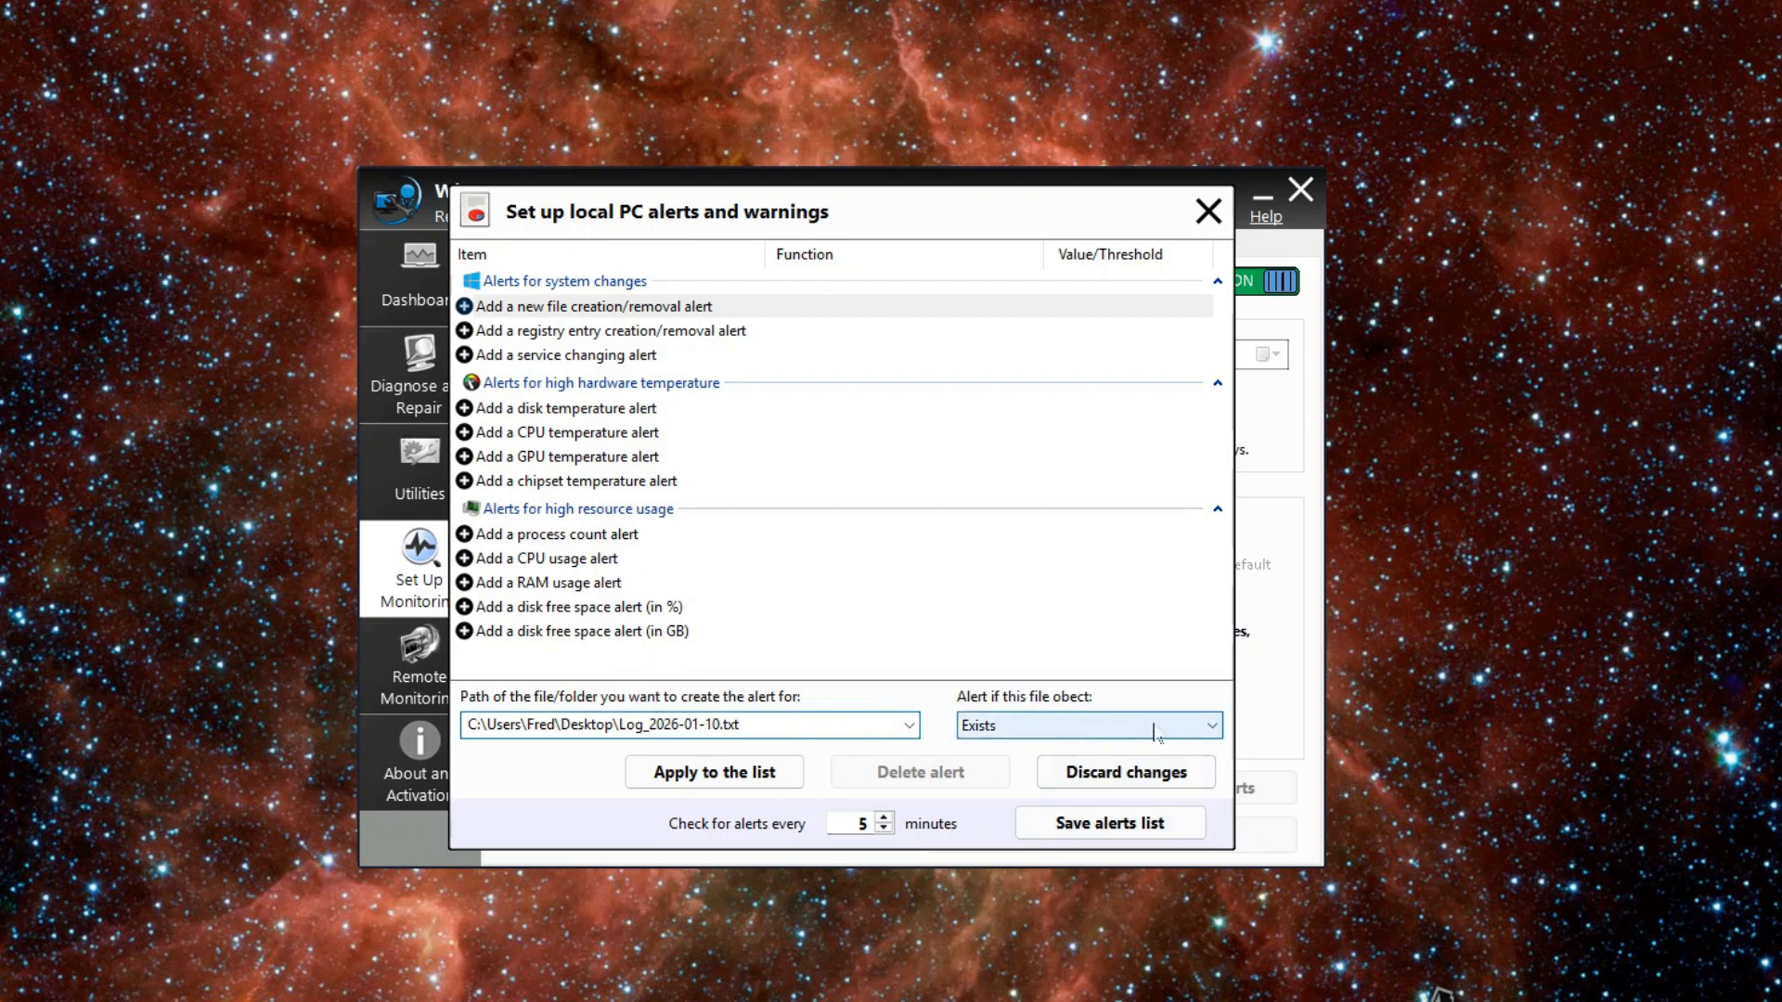
Step: Alert when the log file does not exist, add it to the list, and start a disk temperature alert
{"action": "left_click", "coordinate": [1205, 728]}
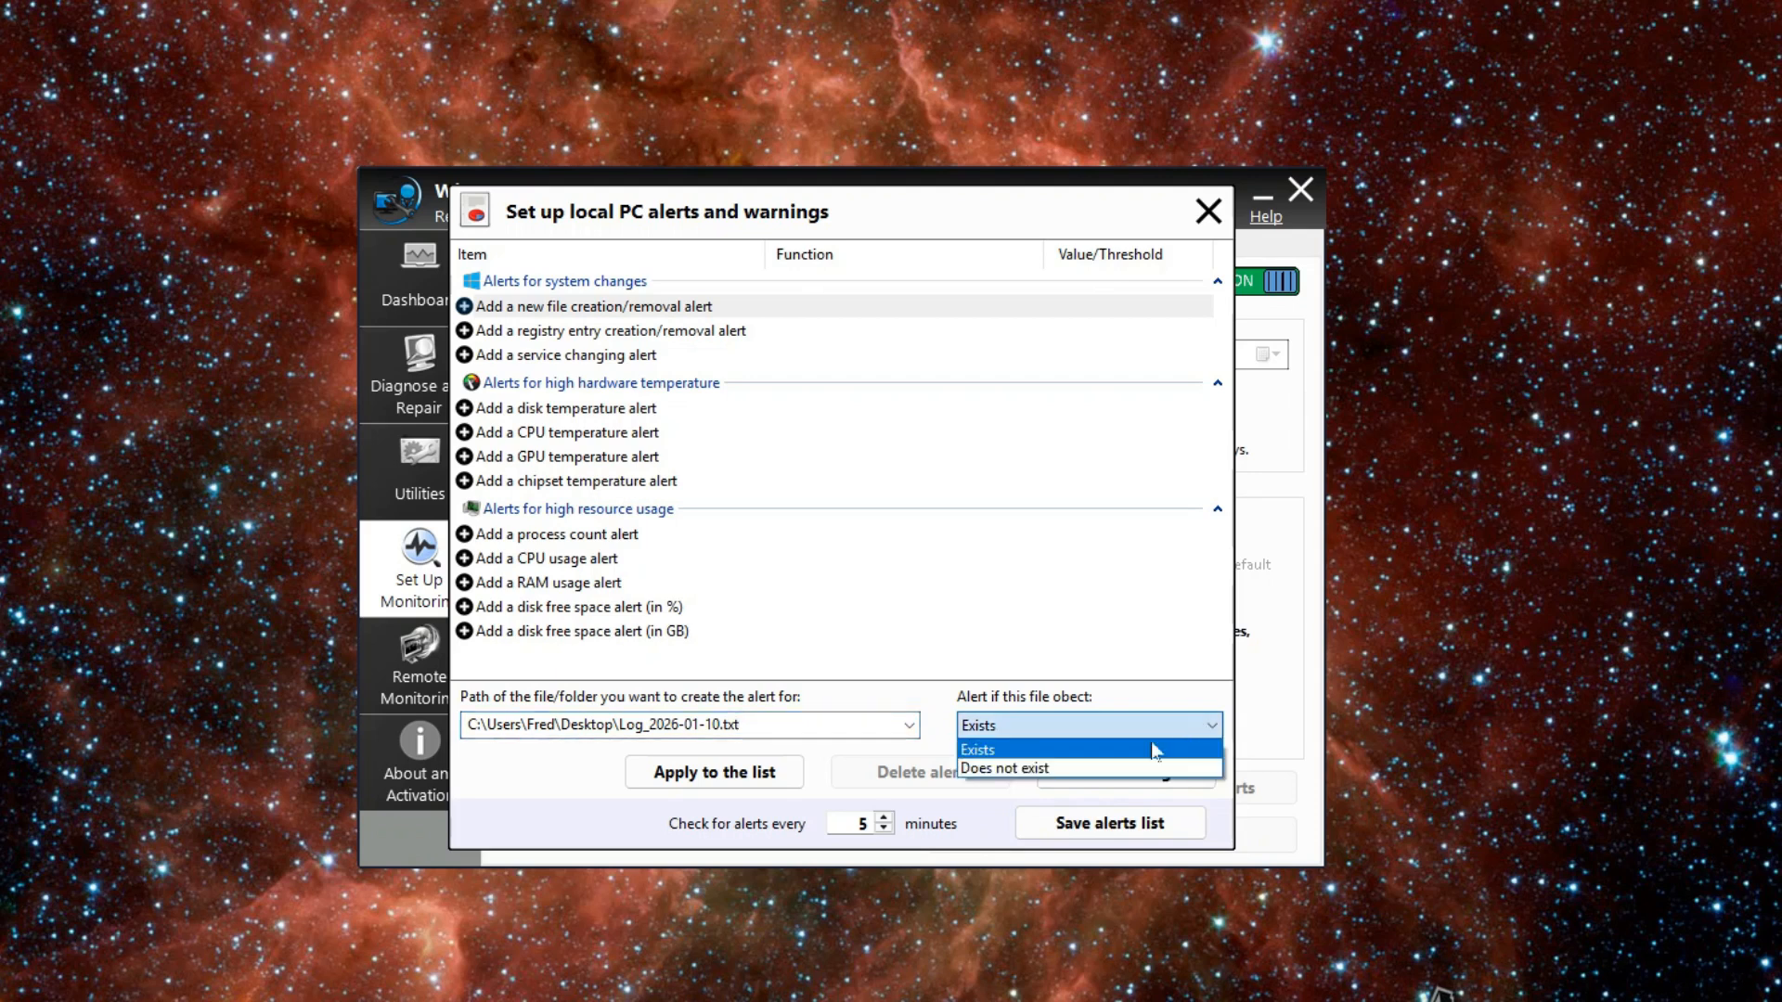
{"action": "left_click", "coordinate": [1052, 770]}
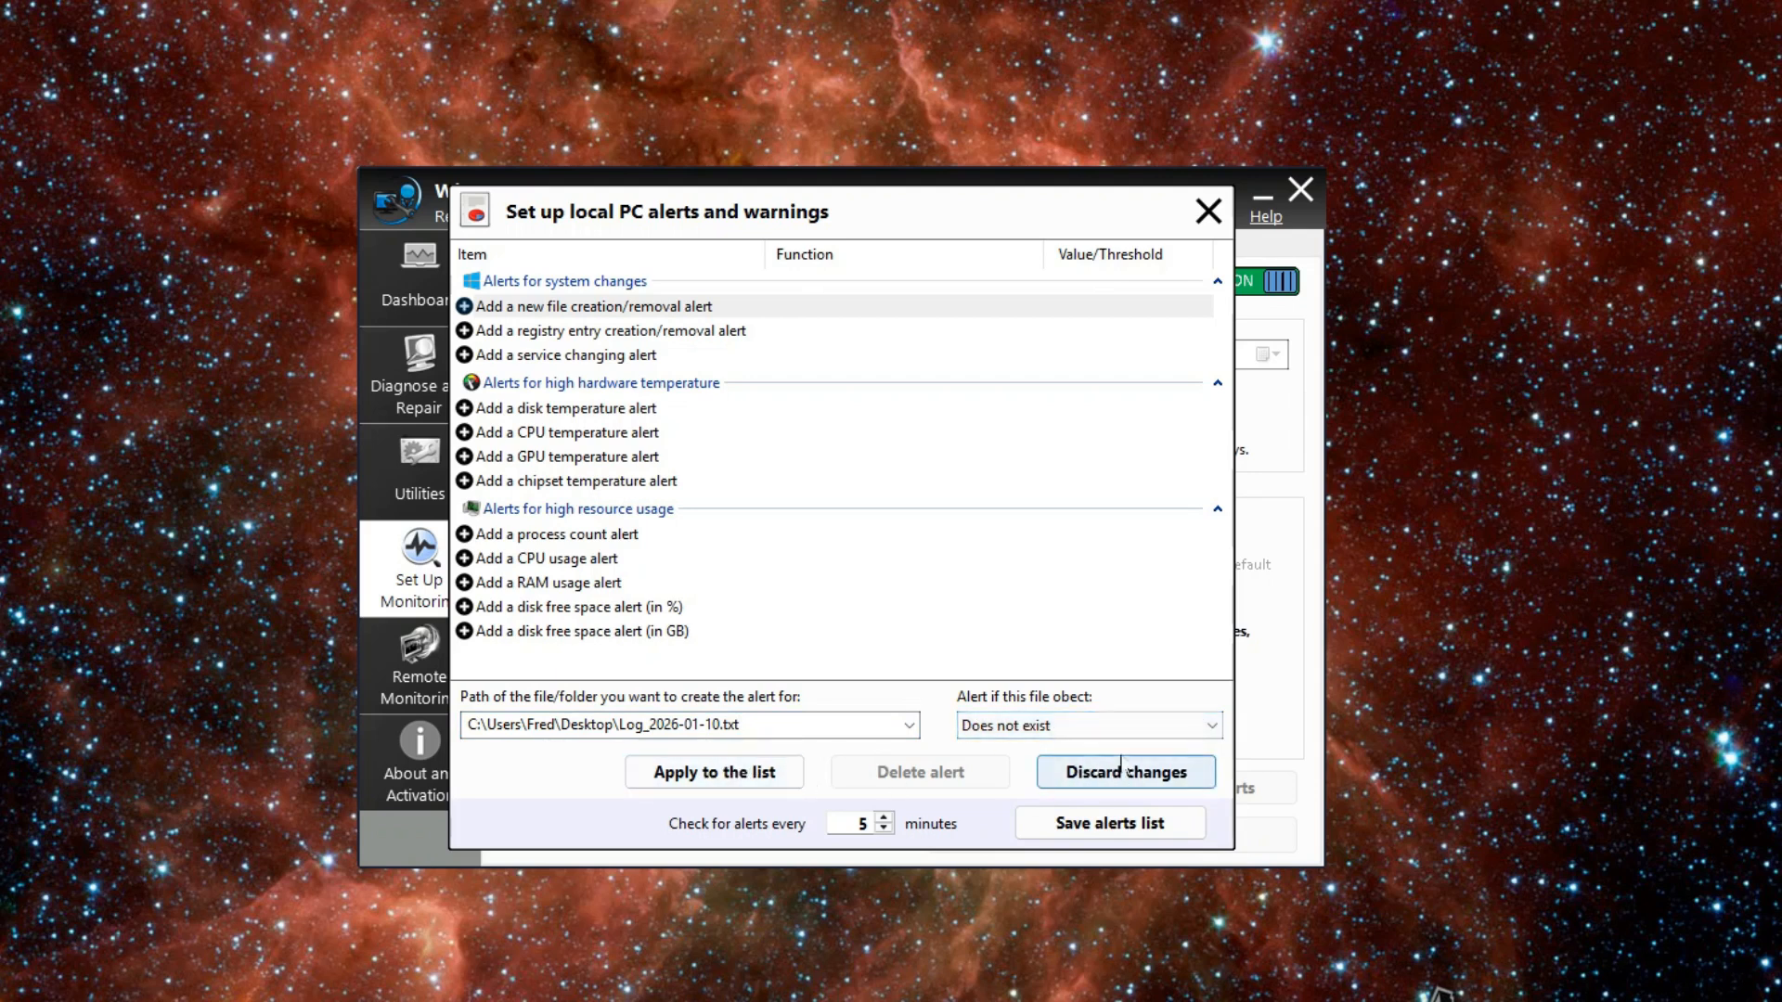
{"action": "left_click", "coordinate": [689, 774]}
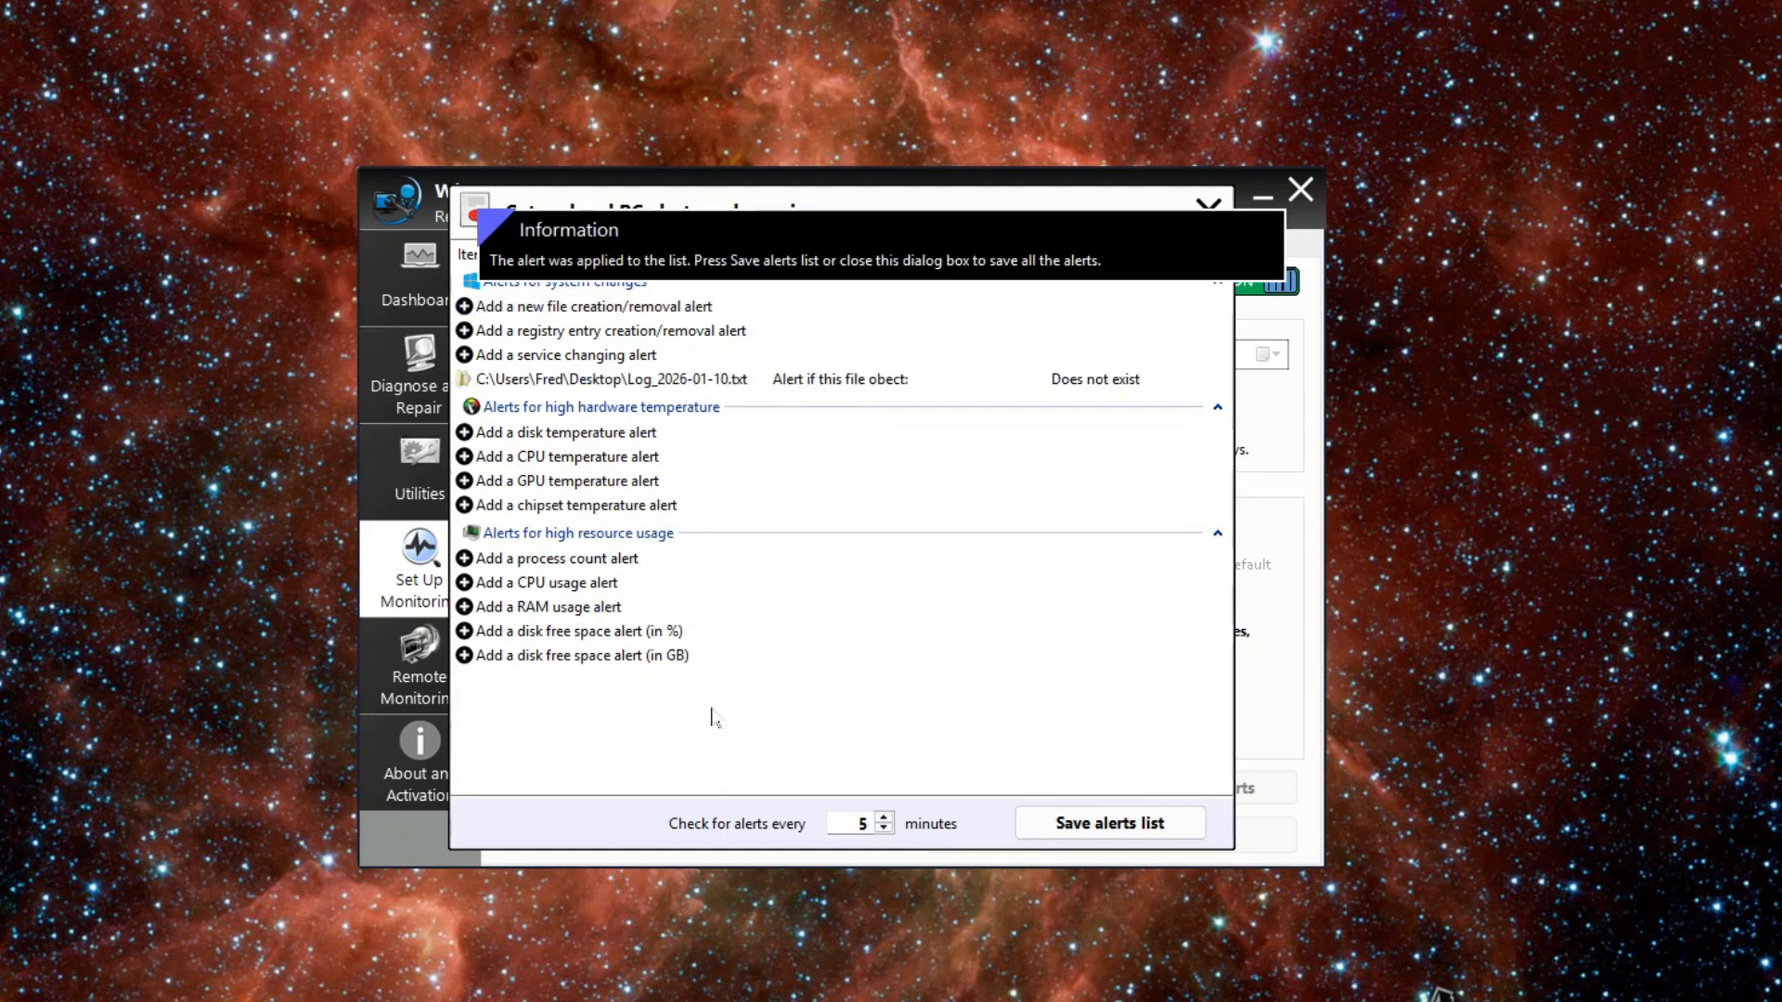
{"action": "left_click", "coordinate": [668, 241]}
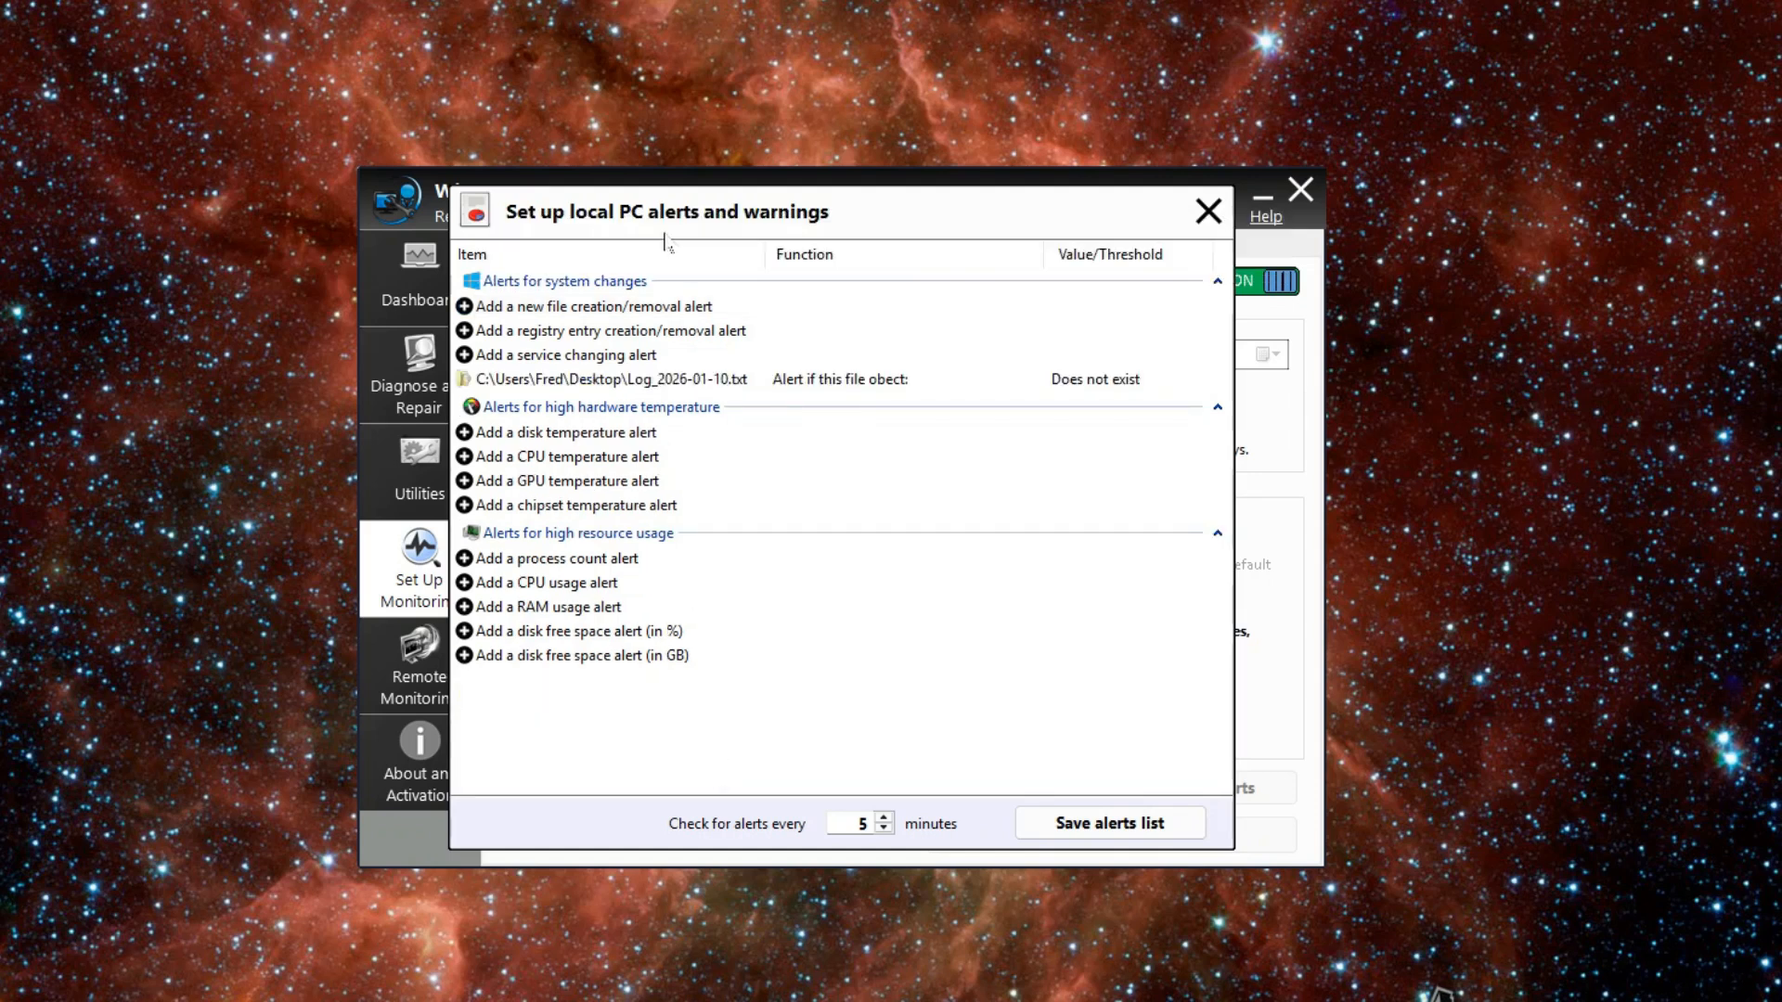
{"action": "left_click", "coordinate": [501, 382]}
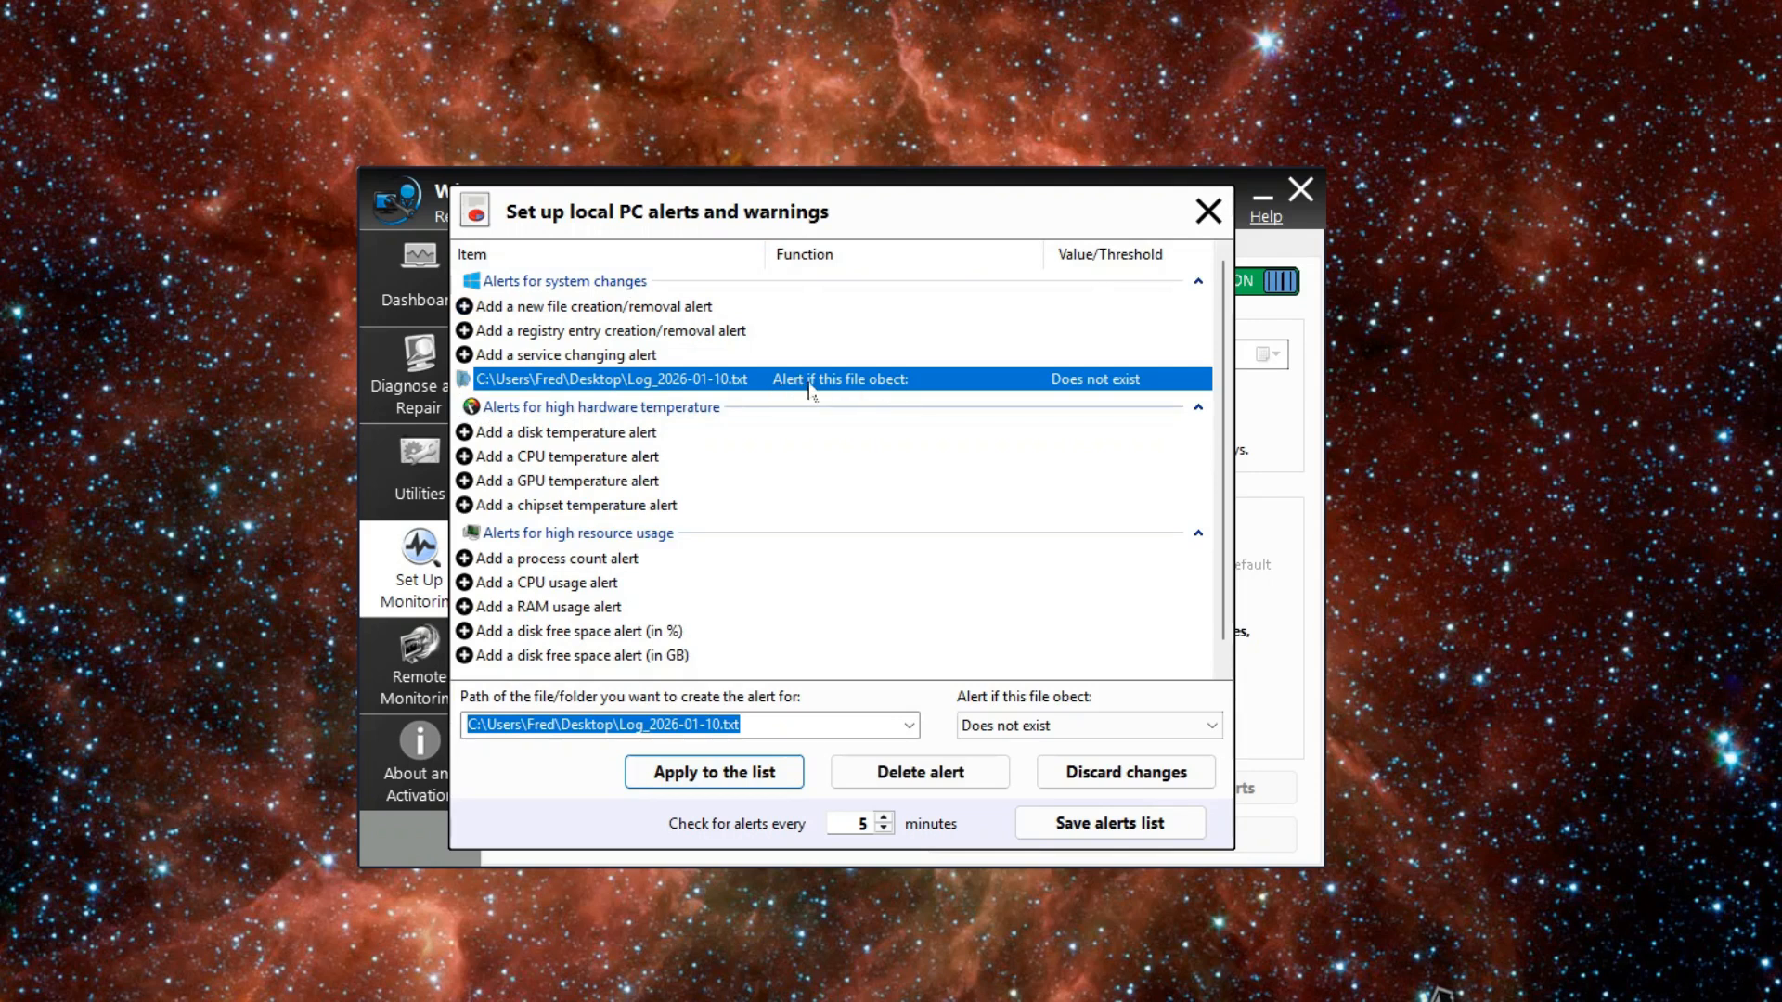
{"action": "left_click", "coordinate": [598, 433]}
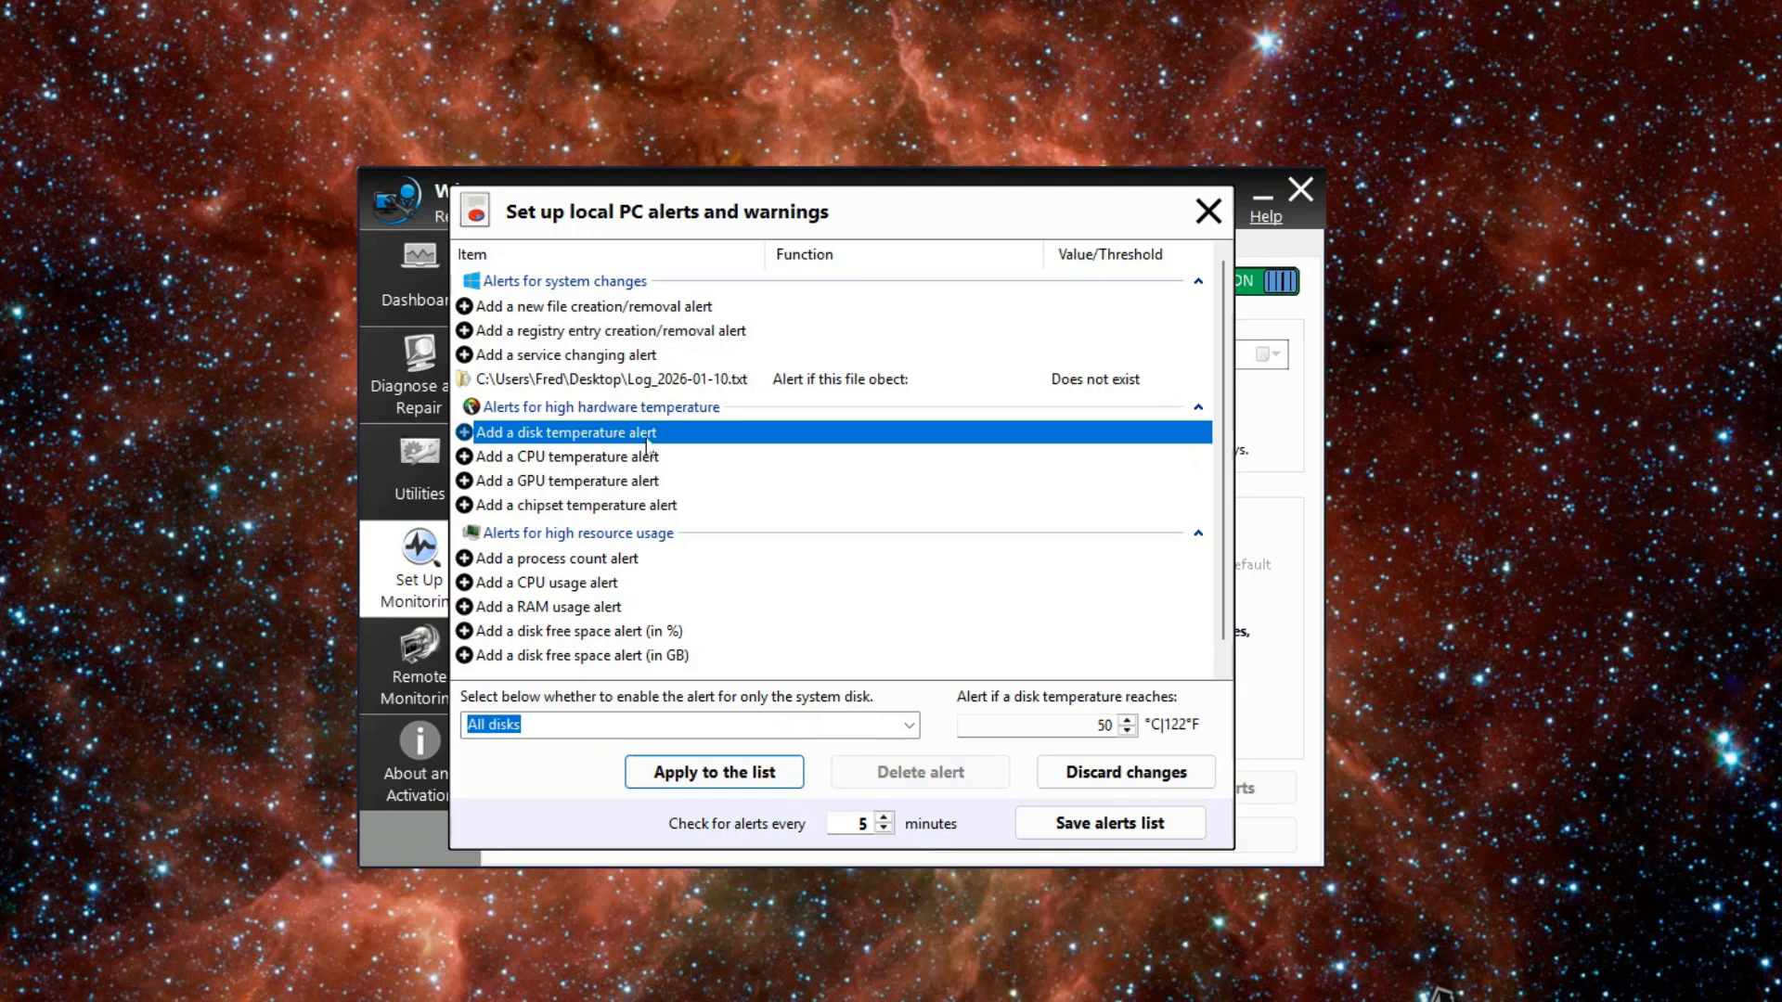
Step: Add a 50°C disk temperature alert covering all disks
{"action": "left_click", "coordinate": [488, 728]}
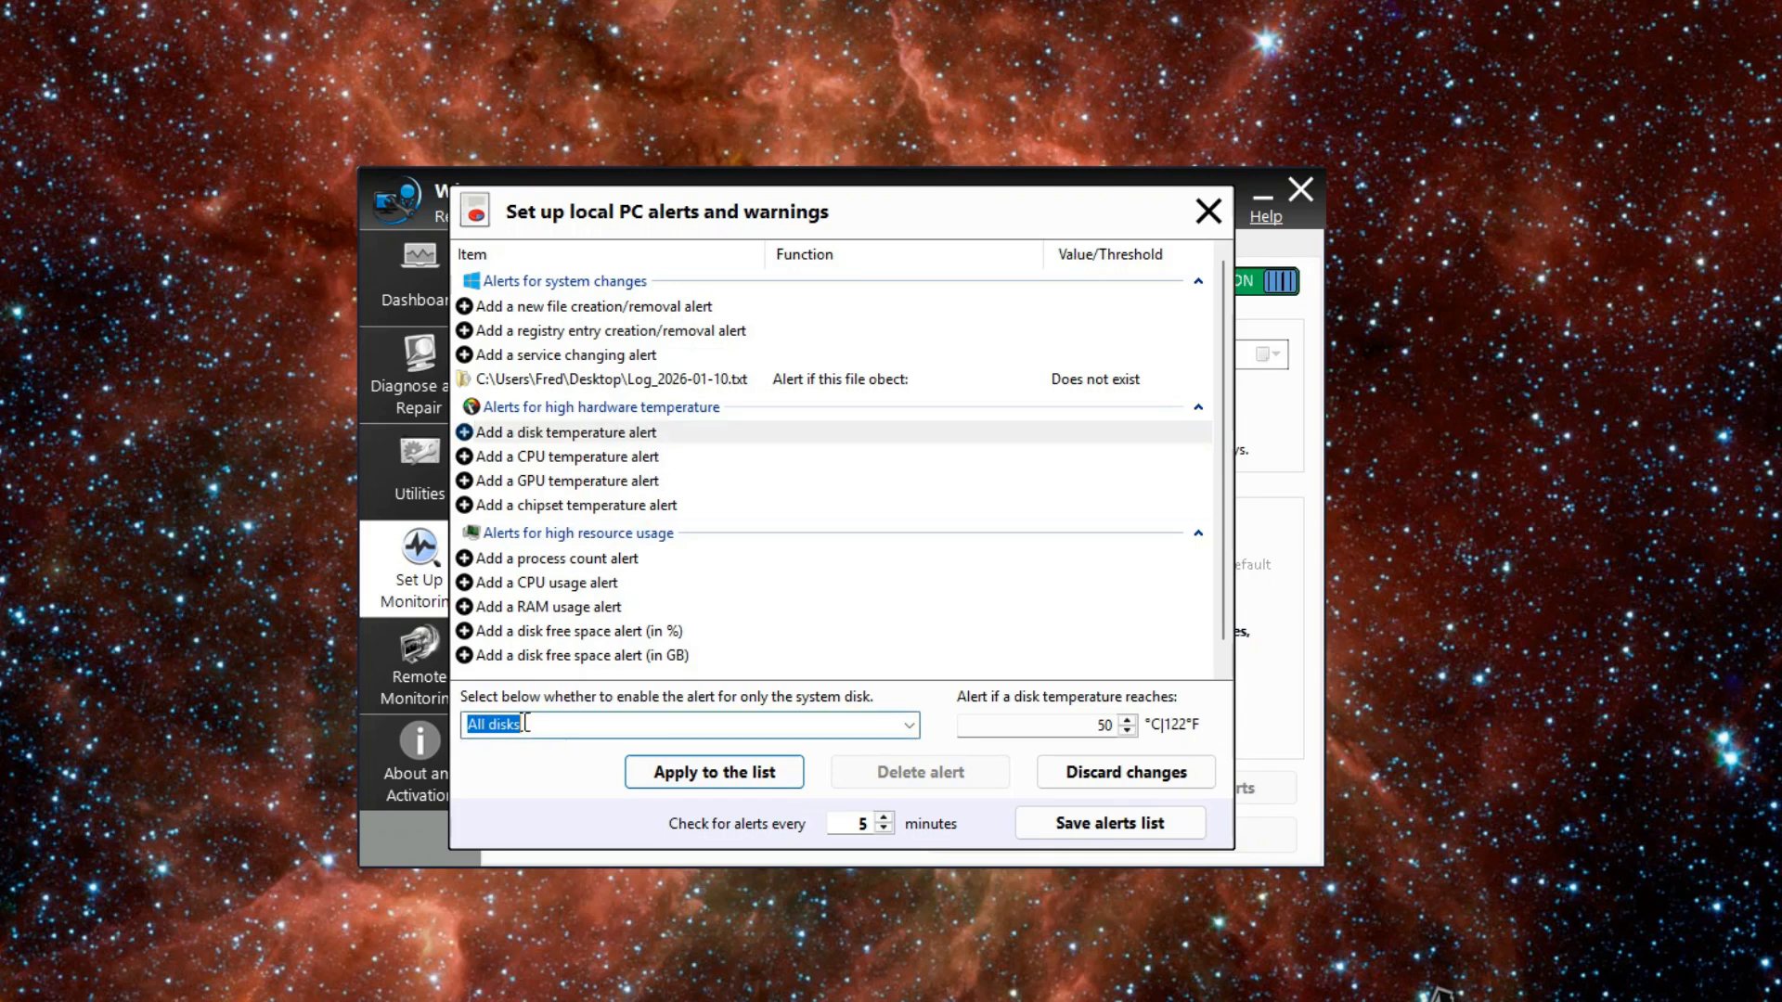
{"action": "left_click", "coordinate": [907, 724]}
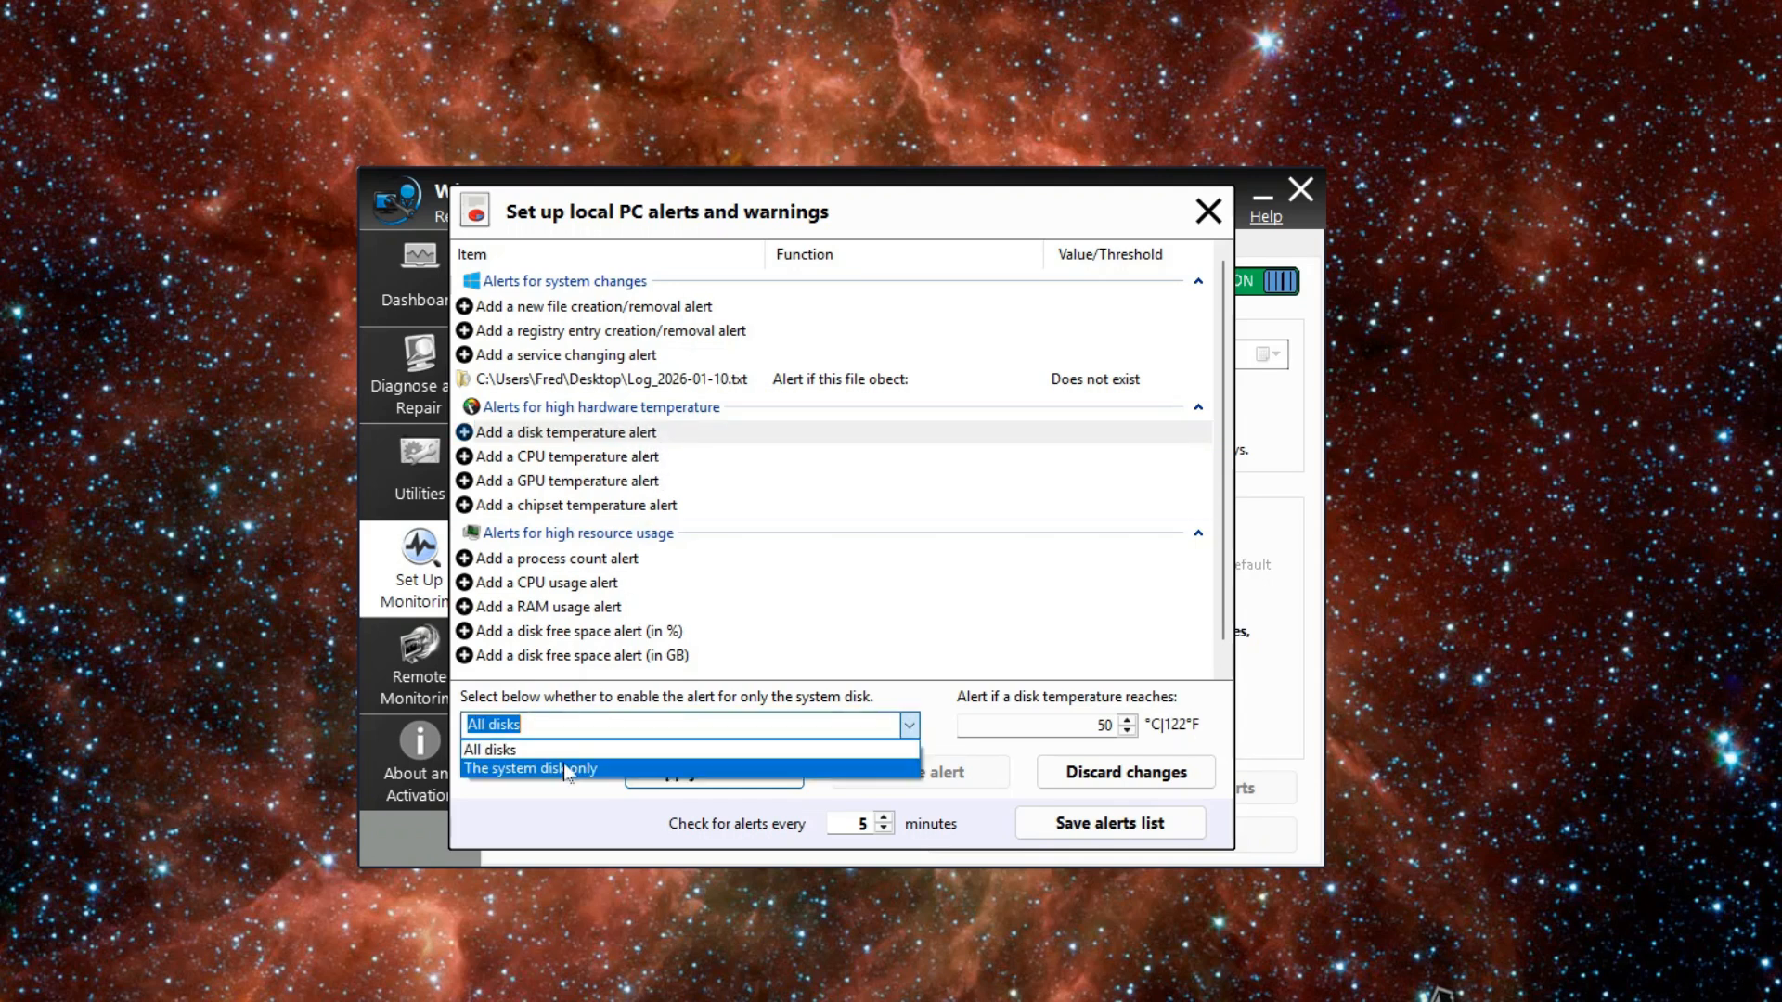
{"action": "left_click", "coordinate": [629, 749]}
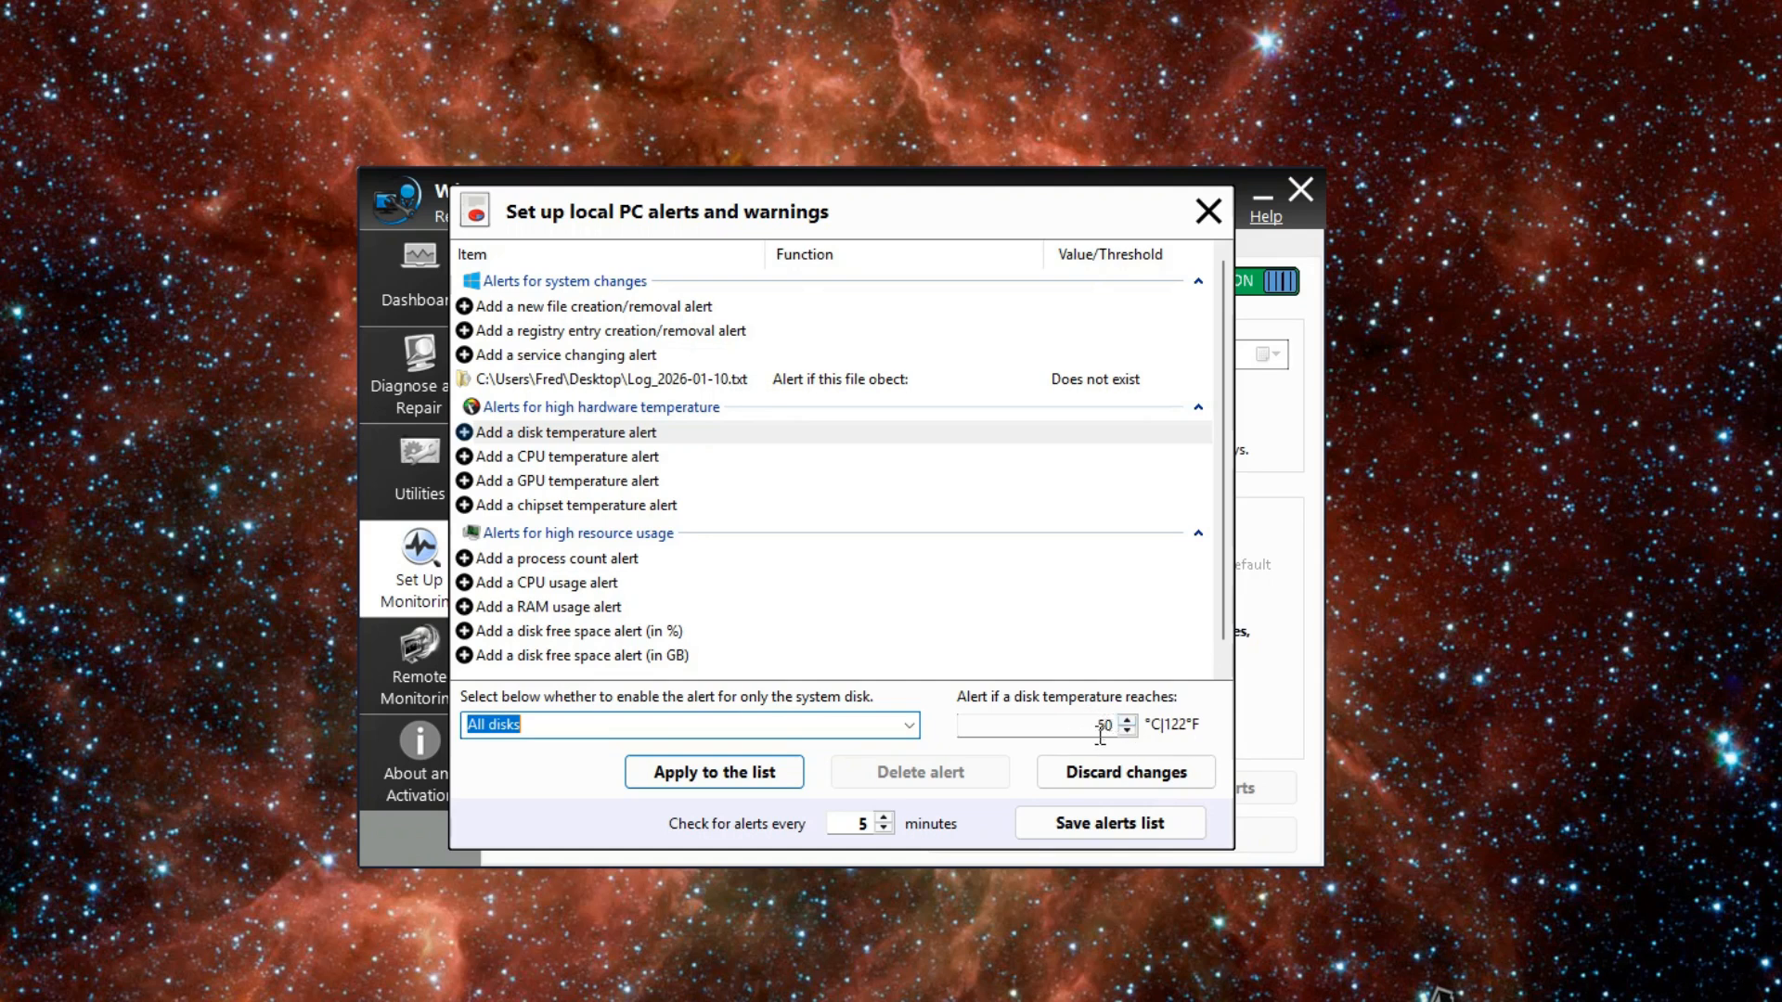
{"action": "left_click", "coordinate": [733, 775]}
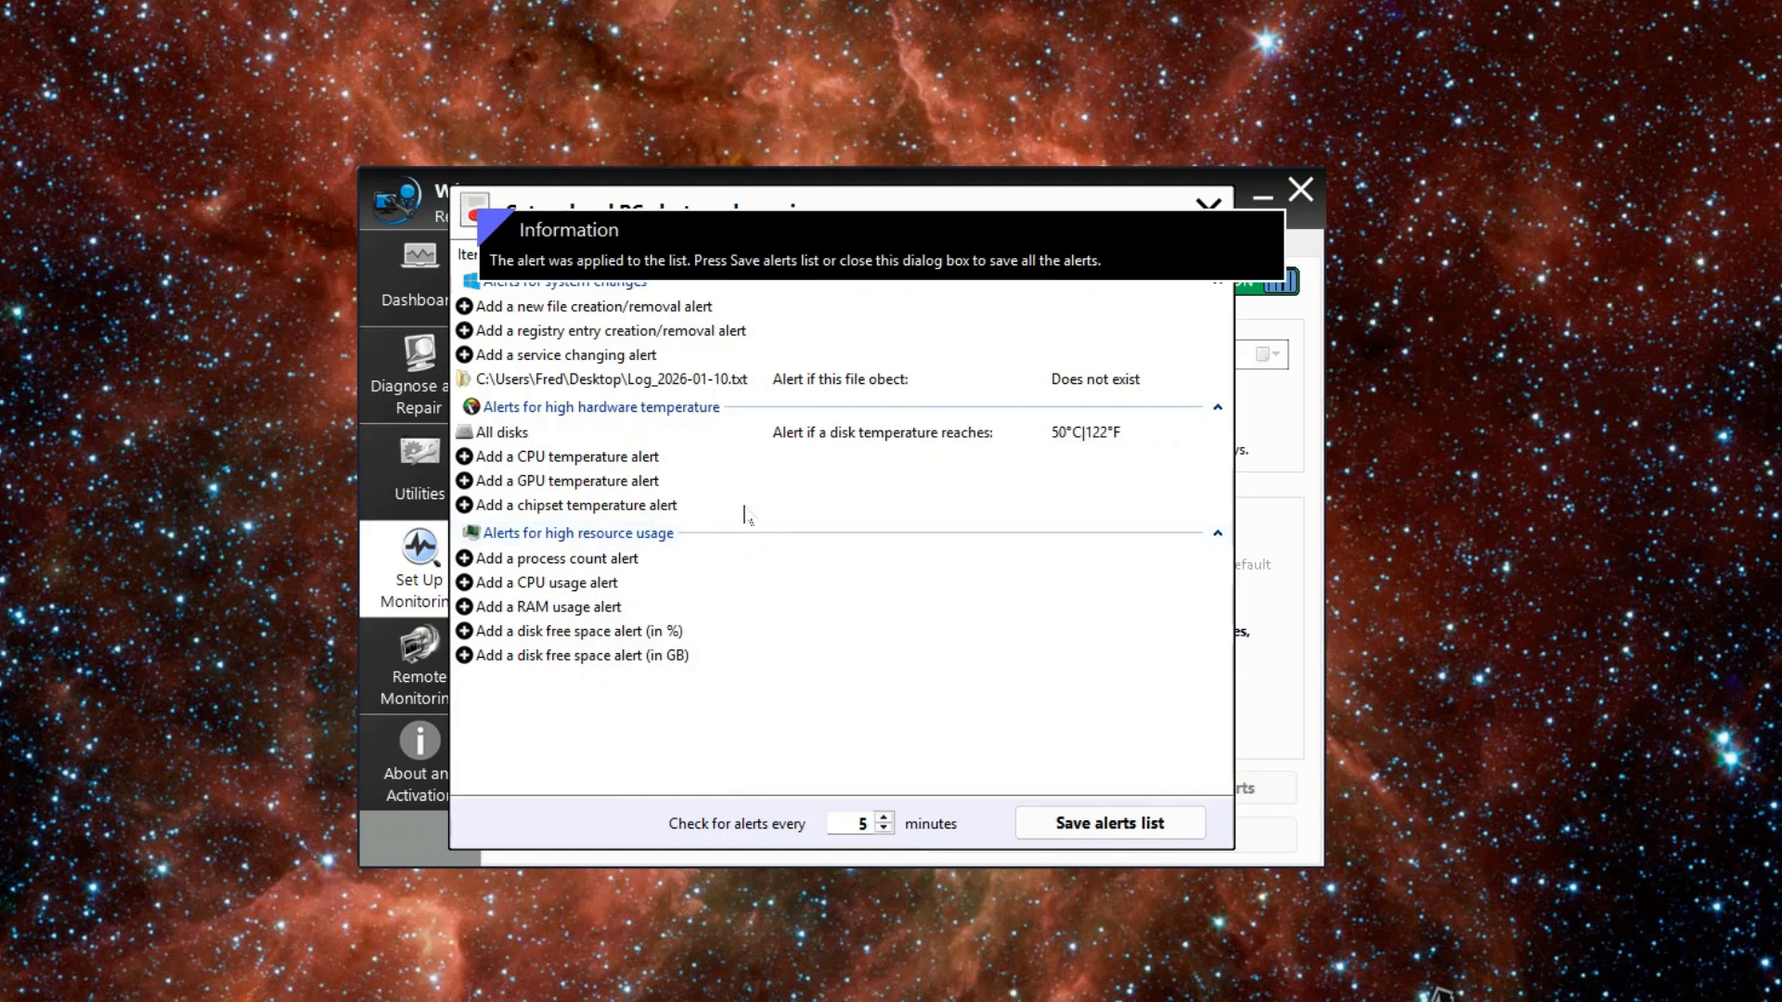
Step: Add a process count alert with a threshold of 300
{"action": "left_click", "coordinate": [623, 560]}
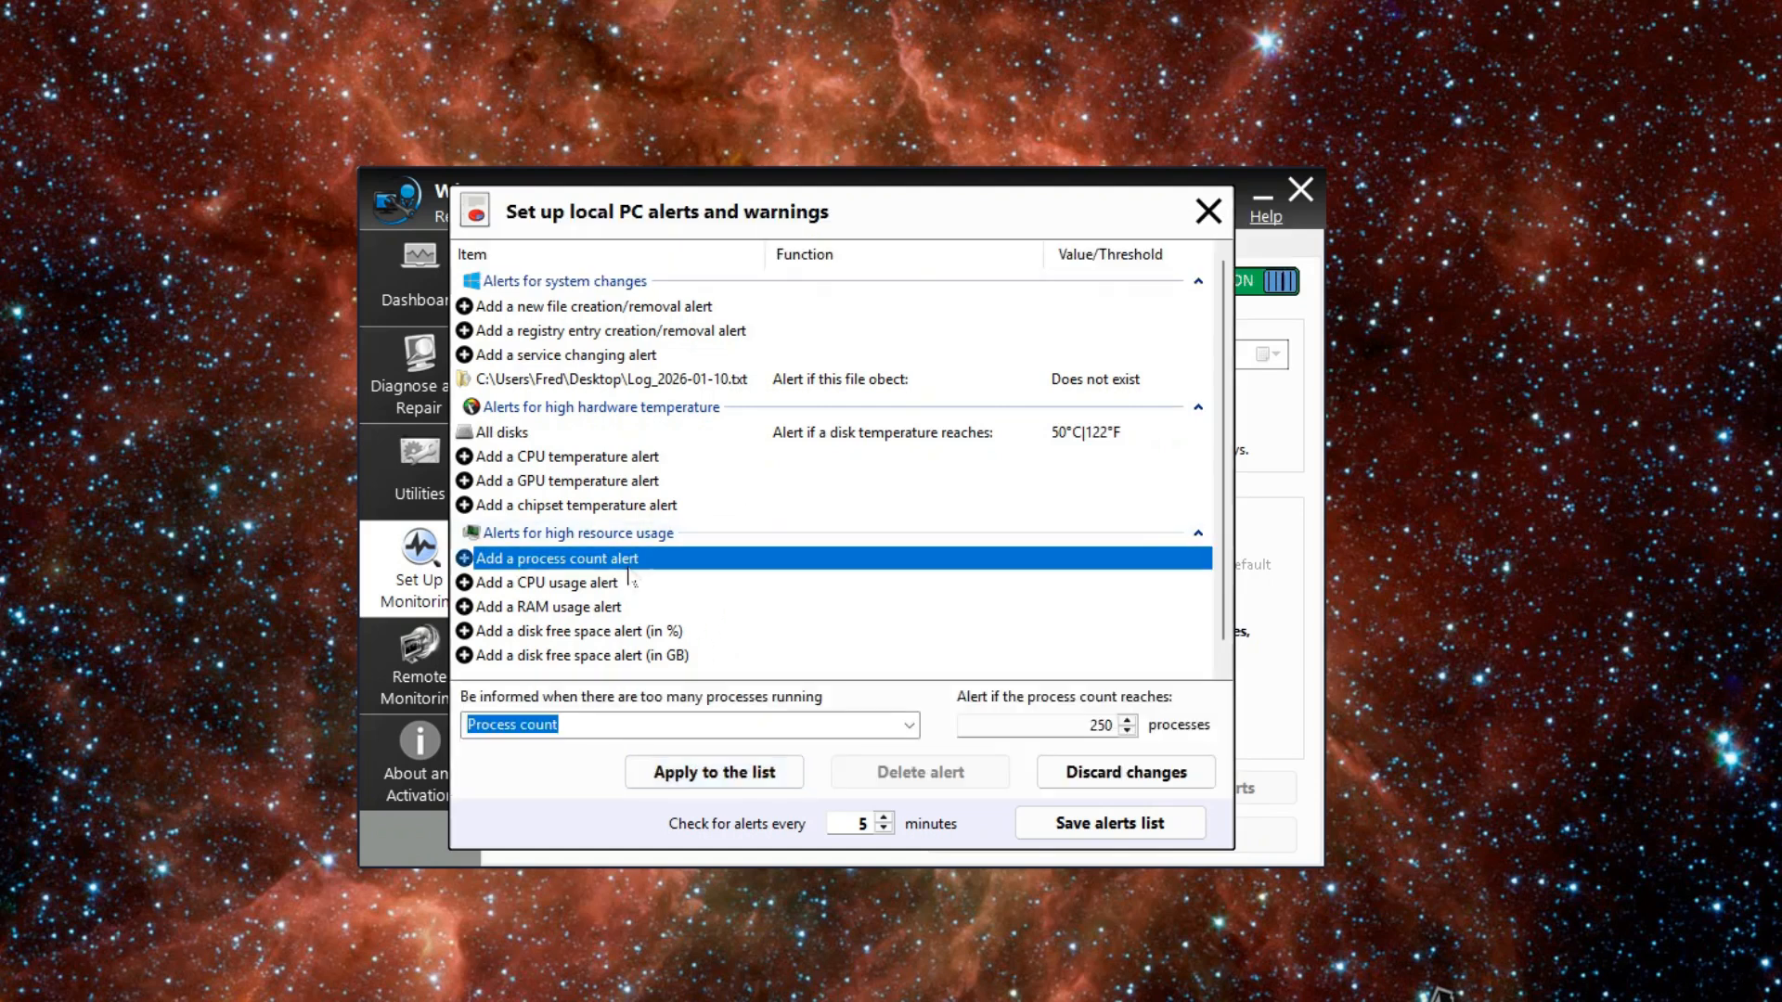
{"action": "double_click", "coordinate": [1114, 725]}
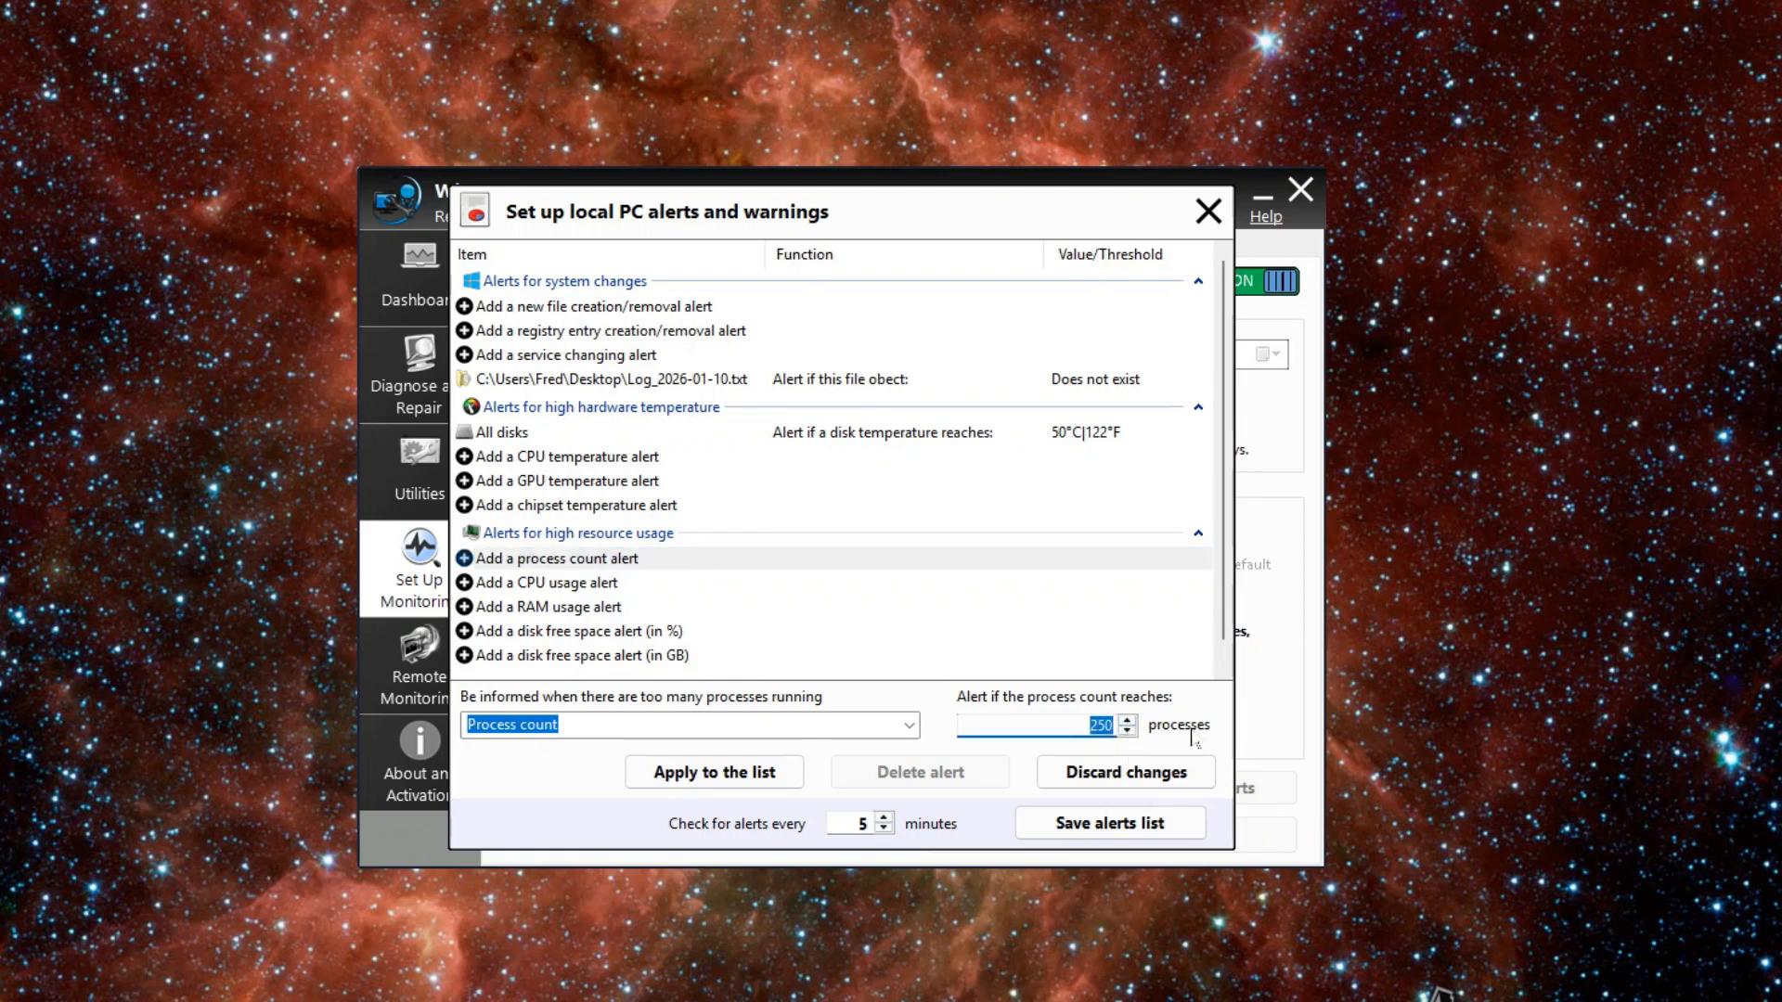
{"action": "type", "text": "300"}
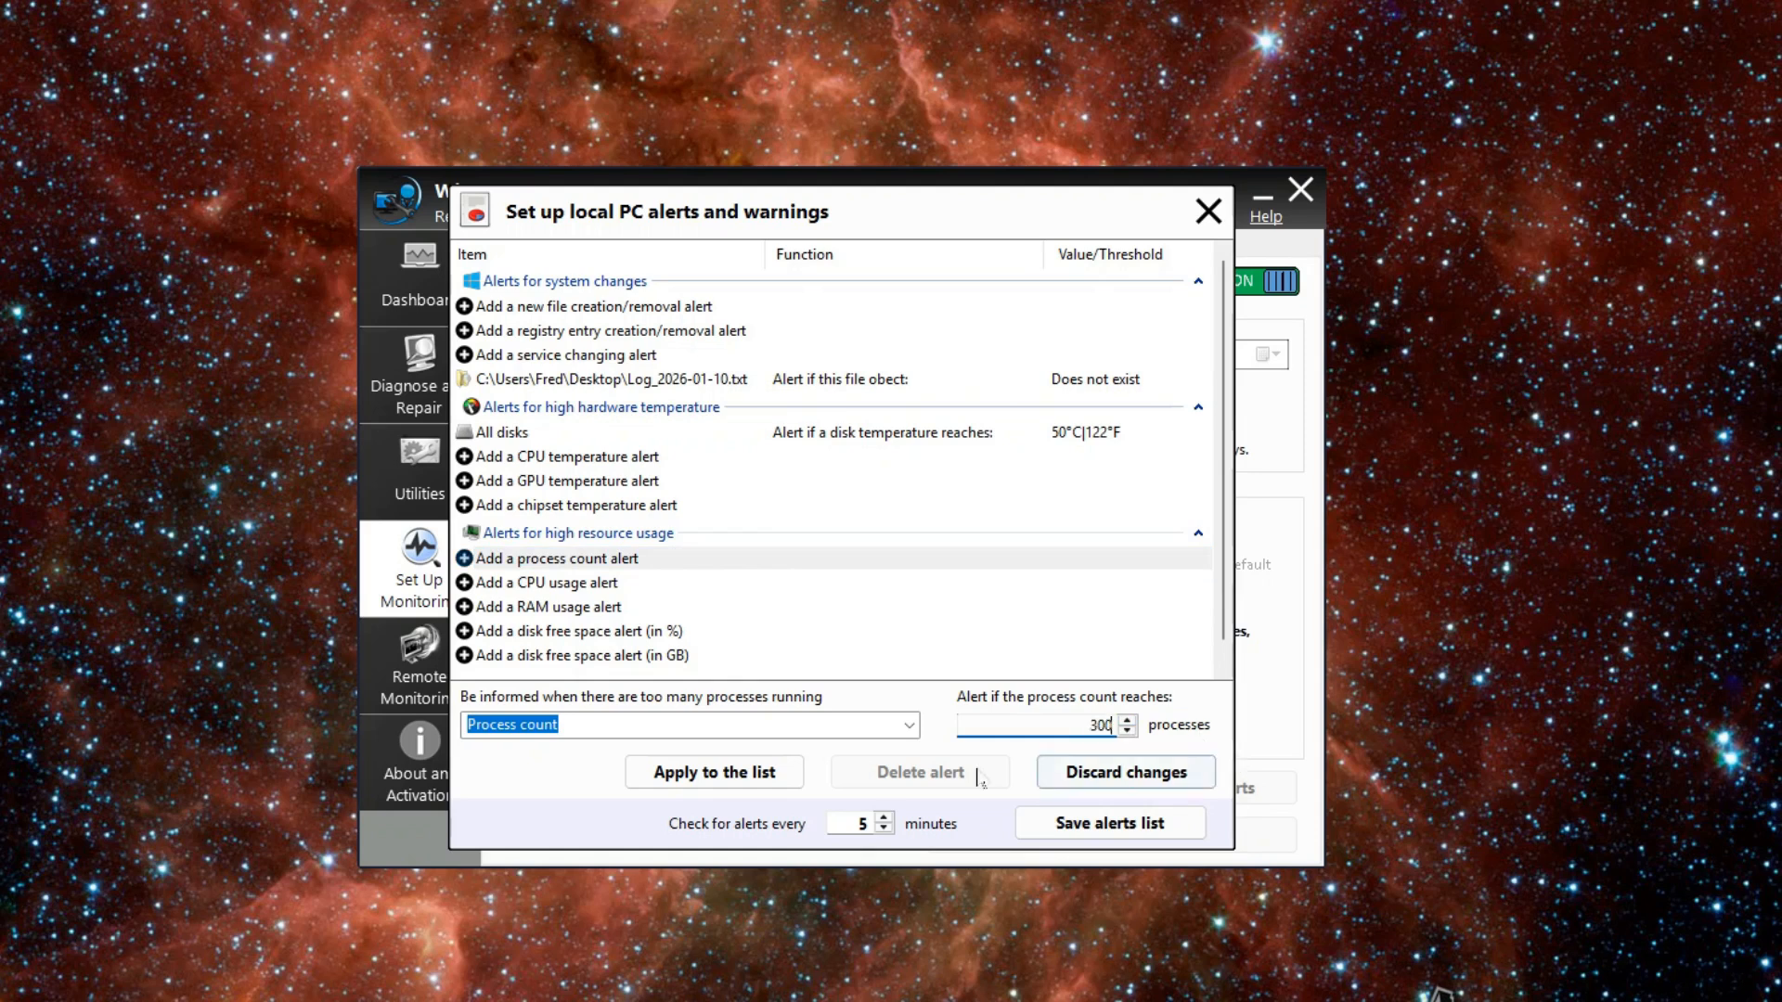
{"action": "left_click", "coordinate": [714, 772]}
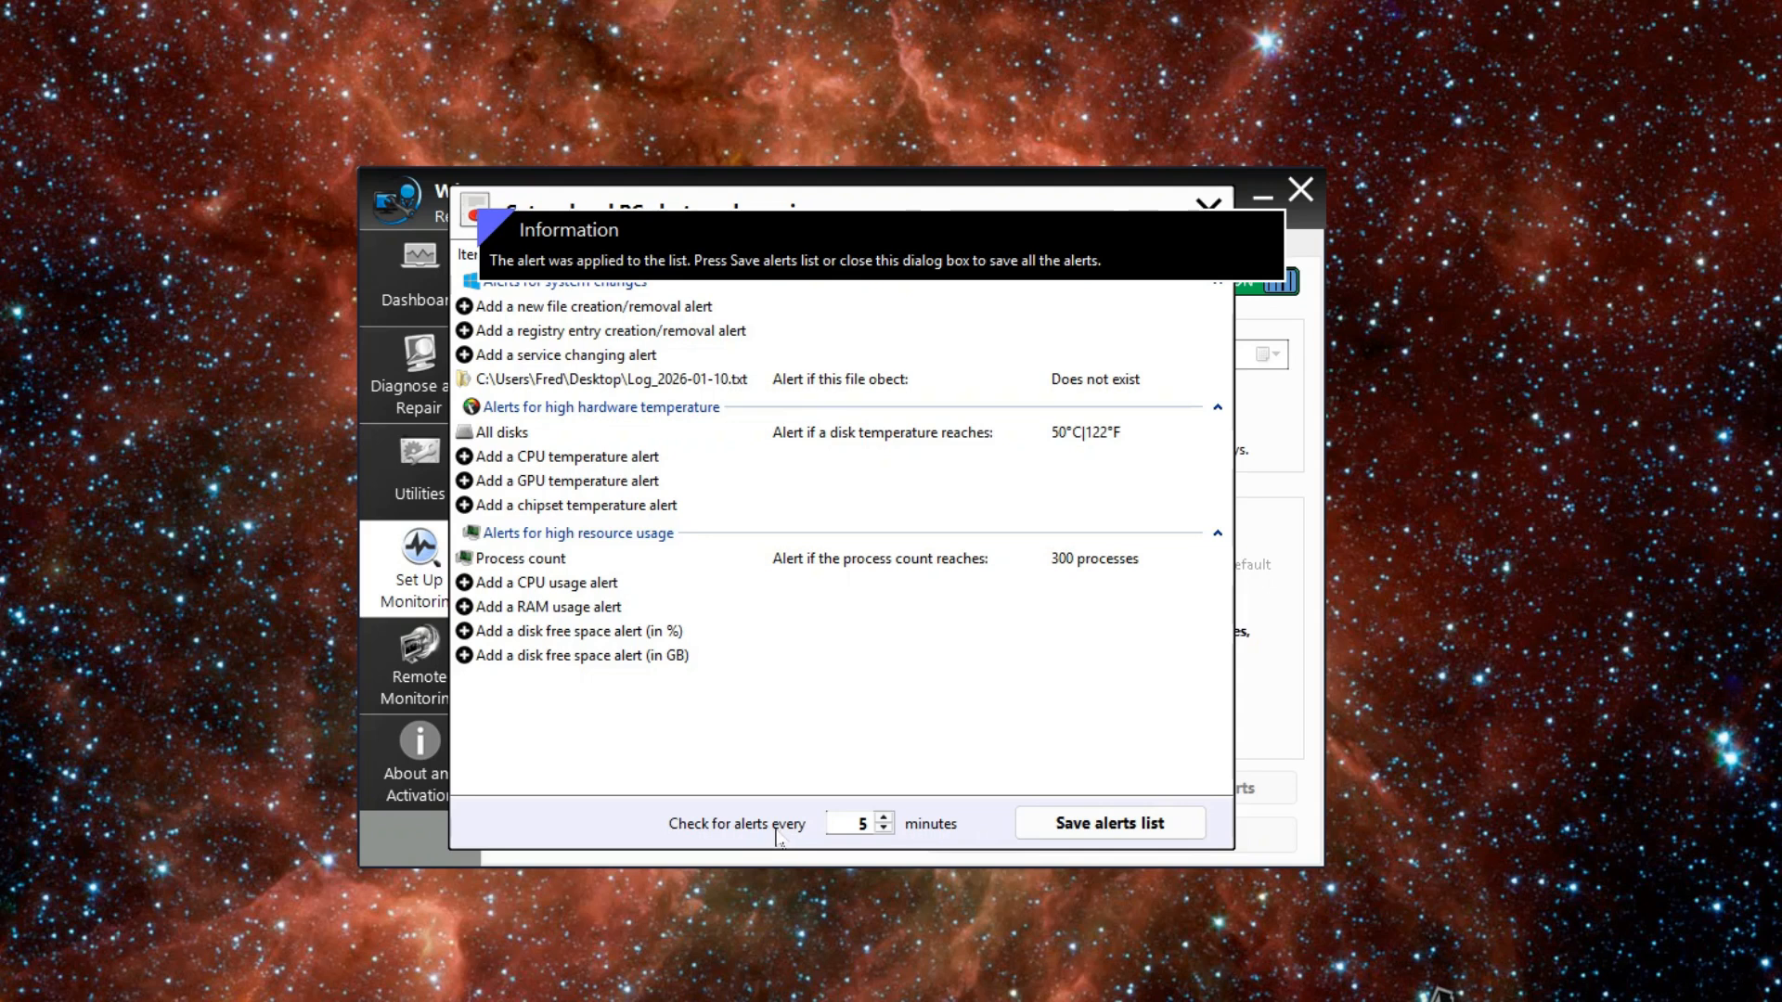
Step: Raise the alert check interval to 8 minutes and save the alerts list
{"action": "left_click", "coordinate": [883, 817]}
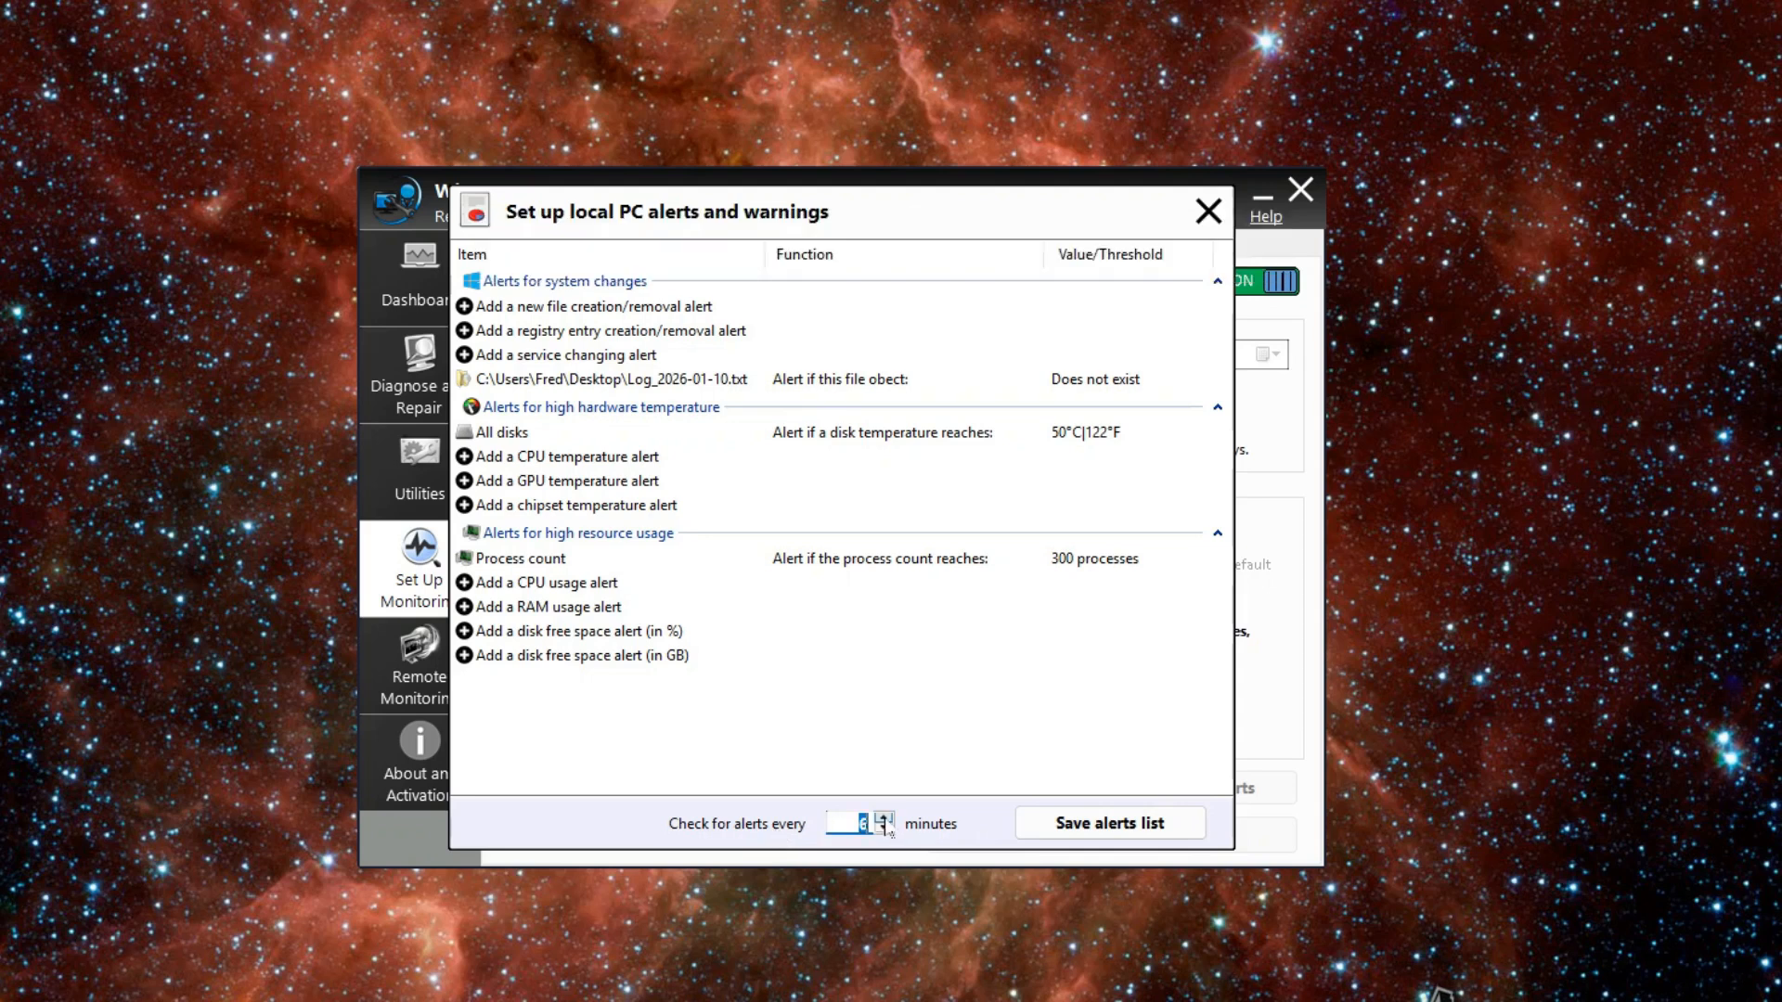
{"action": "left_click", "coordinate": [883, 819]}
{"action": "left_click", "coordinate": [884, 819]}
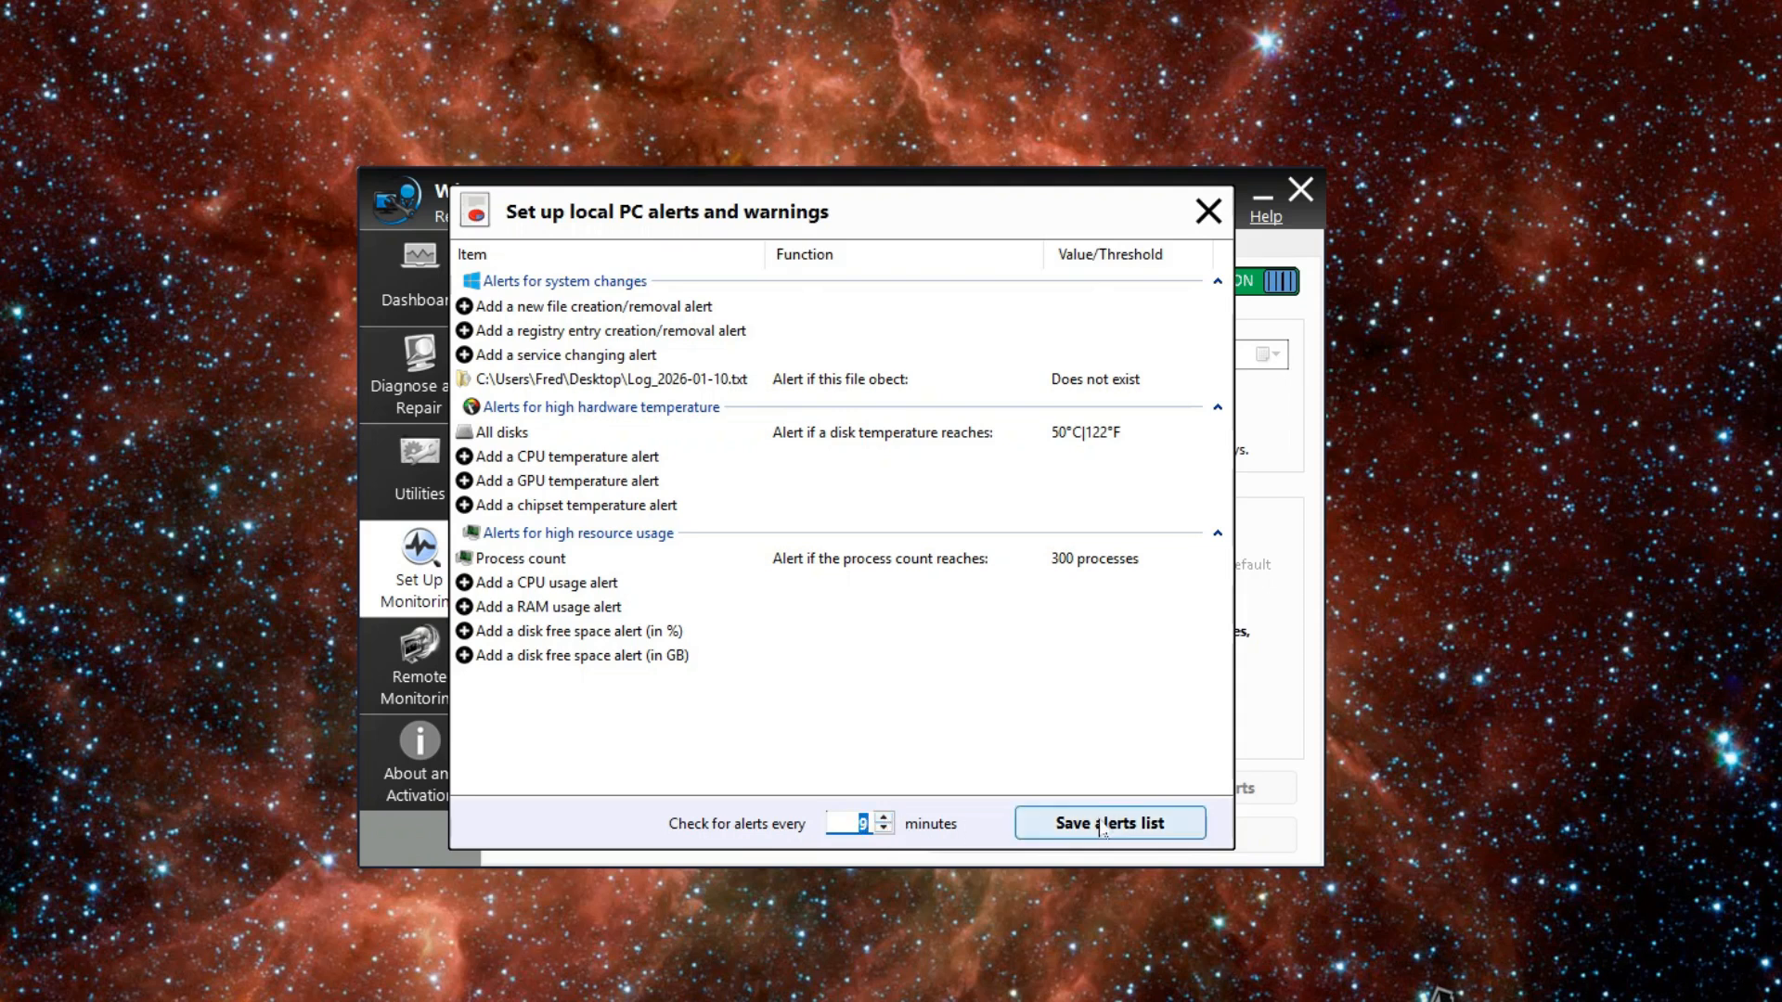
{"action": "left_click", "coordinate": [1101, 826]}
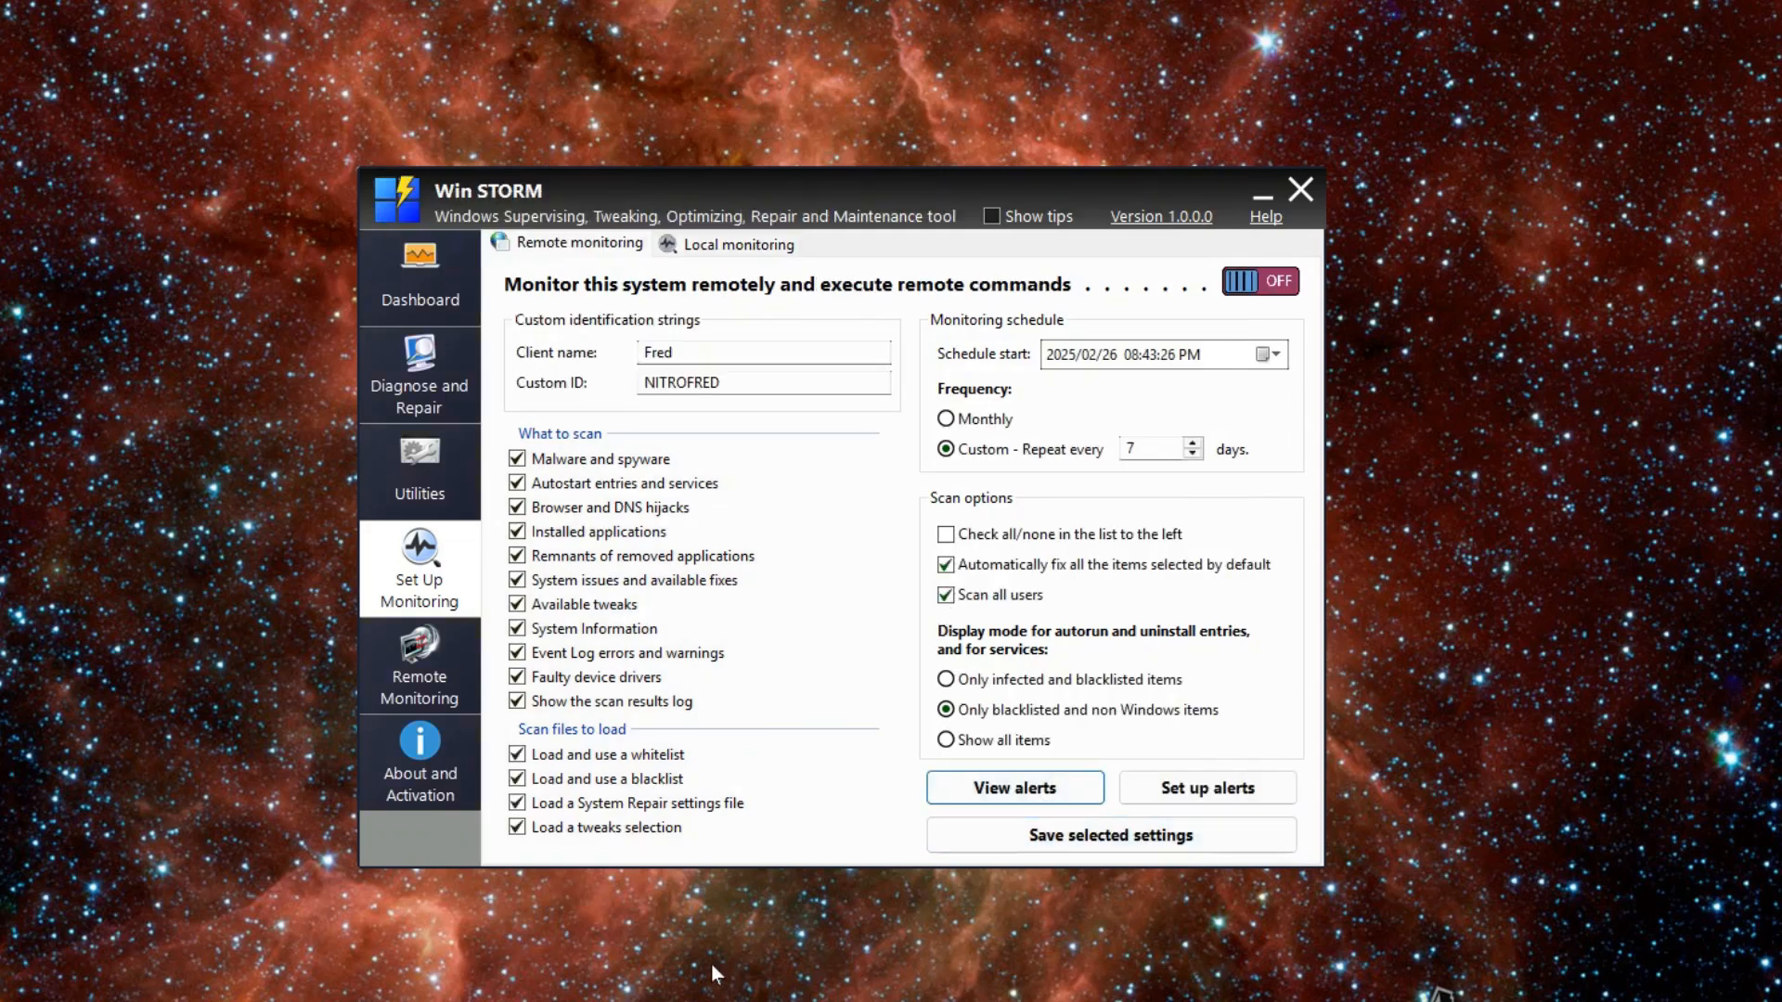
Step: Review the alerts log for the whole period, delete alerts older than one year, and close the log
{"action": "left_click", "coordinate": [1012, 789]}
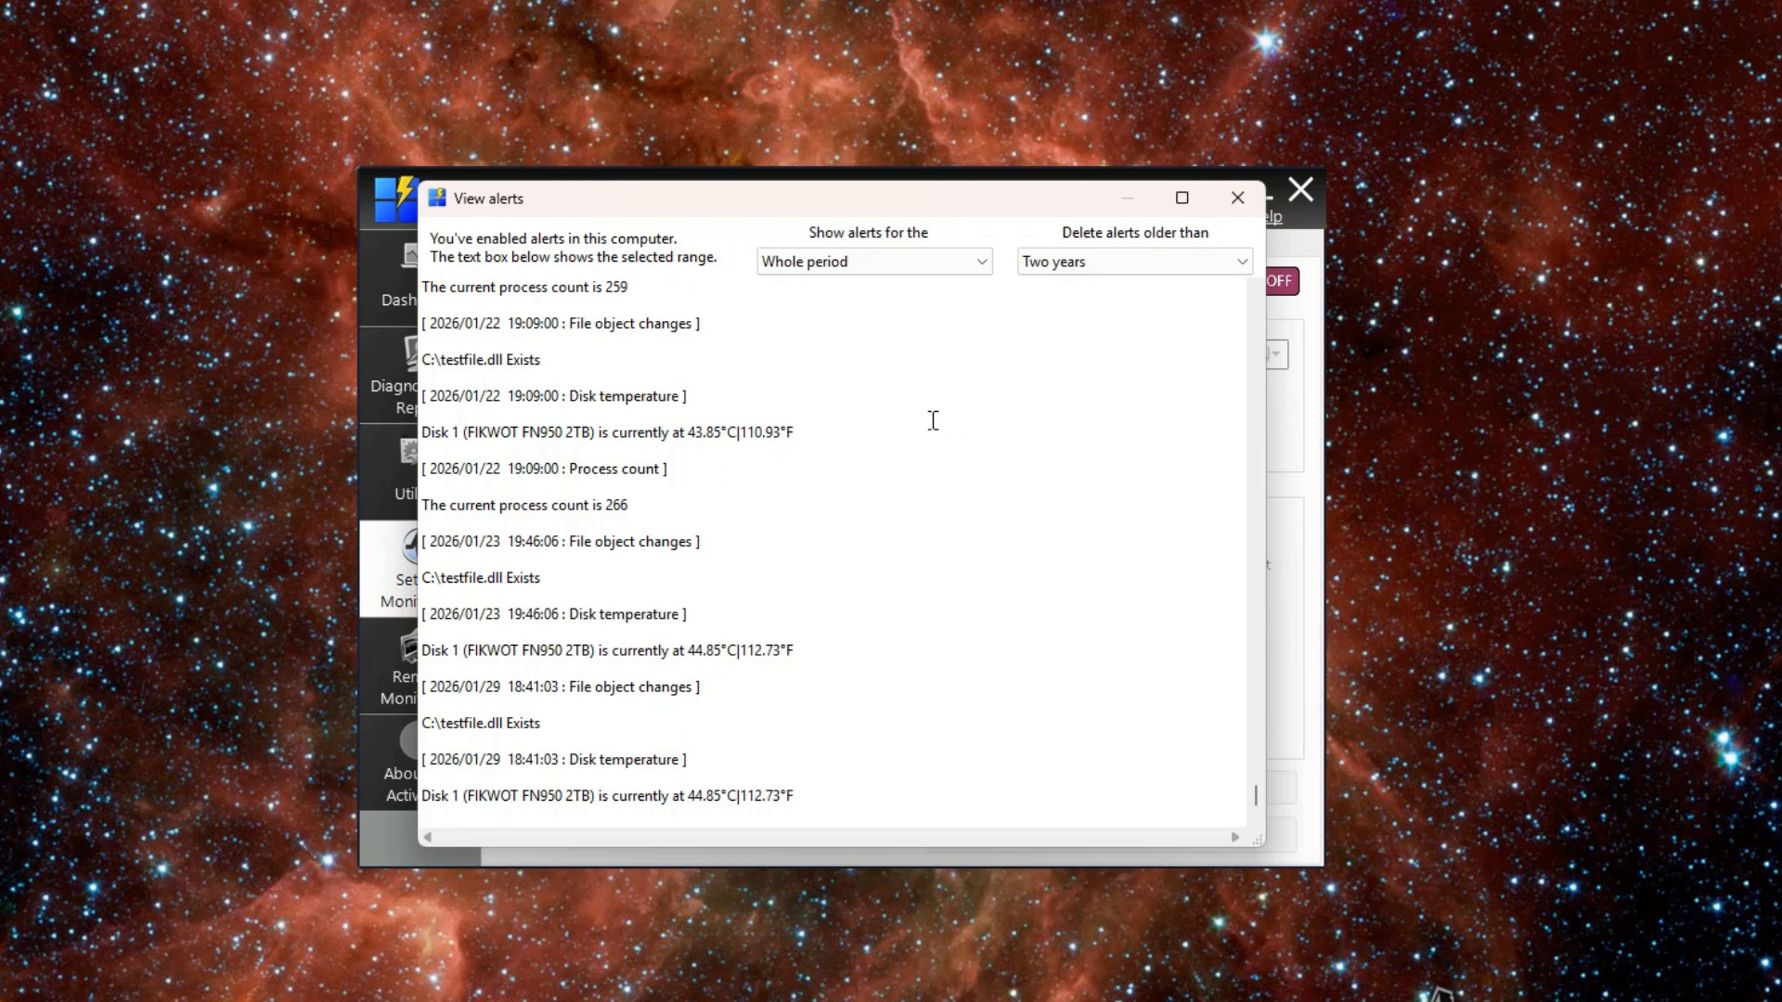
{"action": "left_click", "coordinate": [799, 263]}
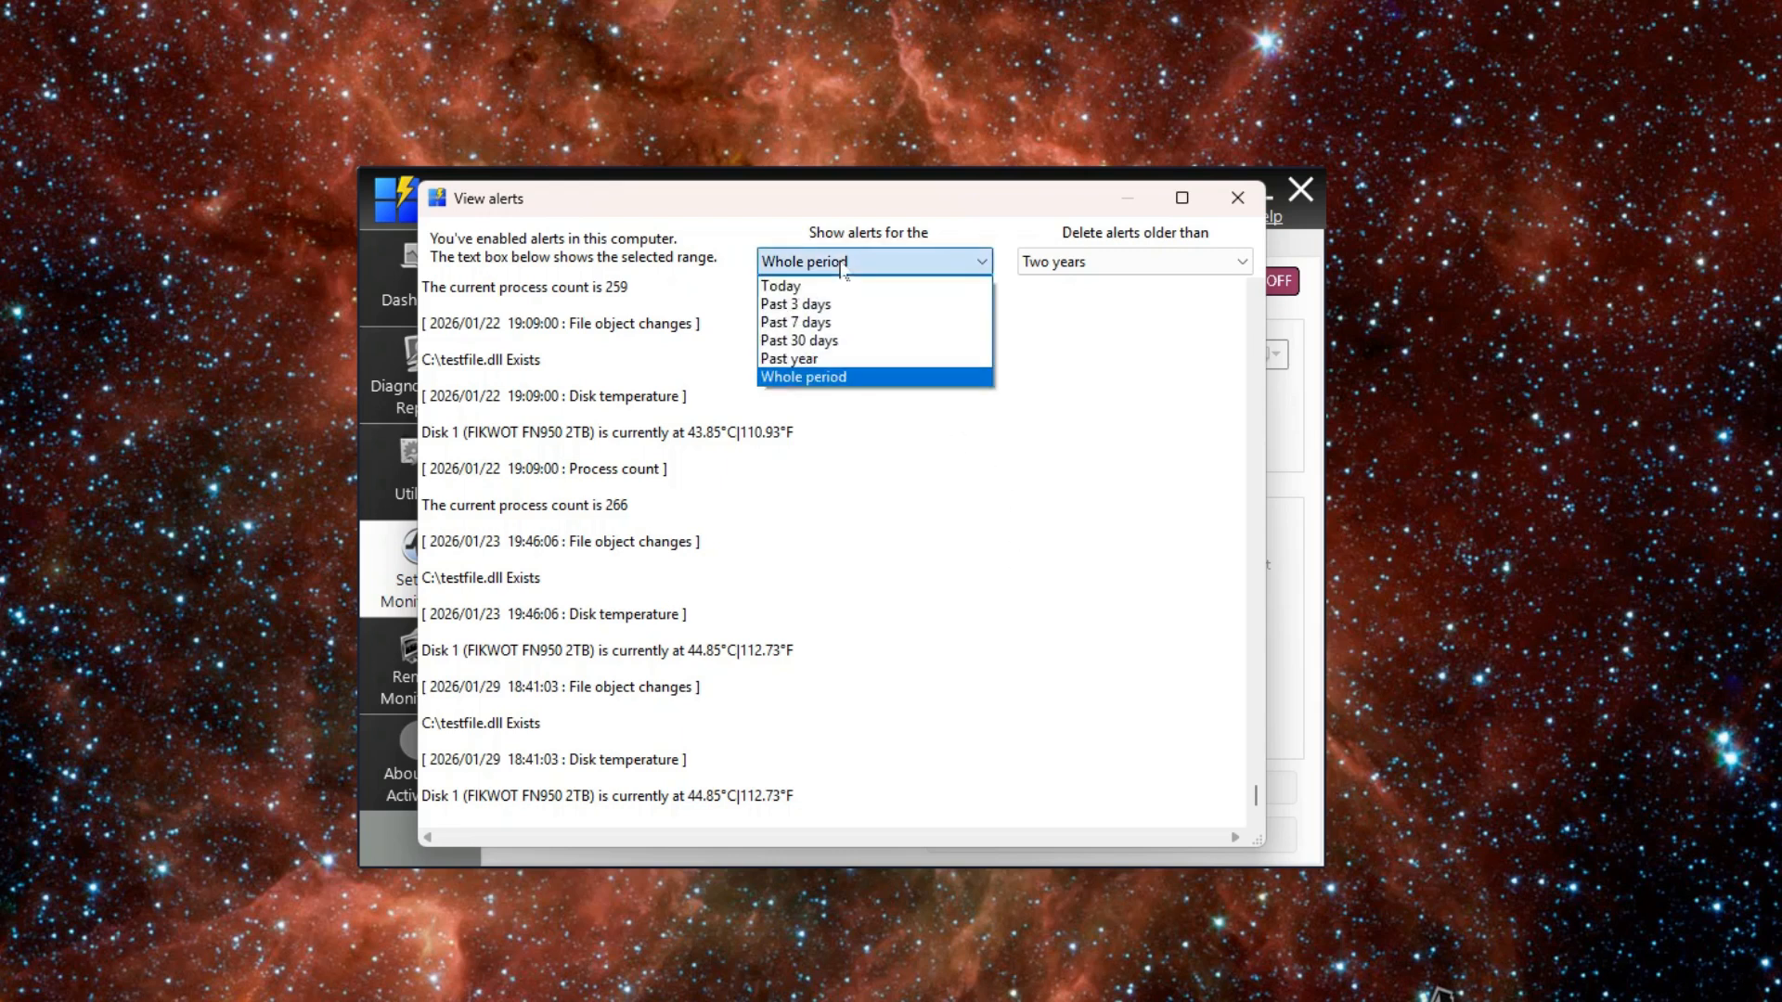
{"action": "left_click", "coordinate": [873, 378]}
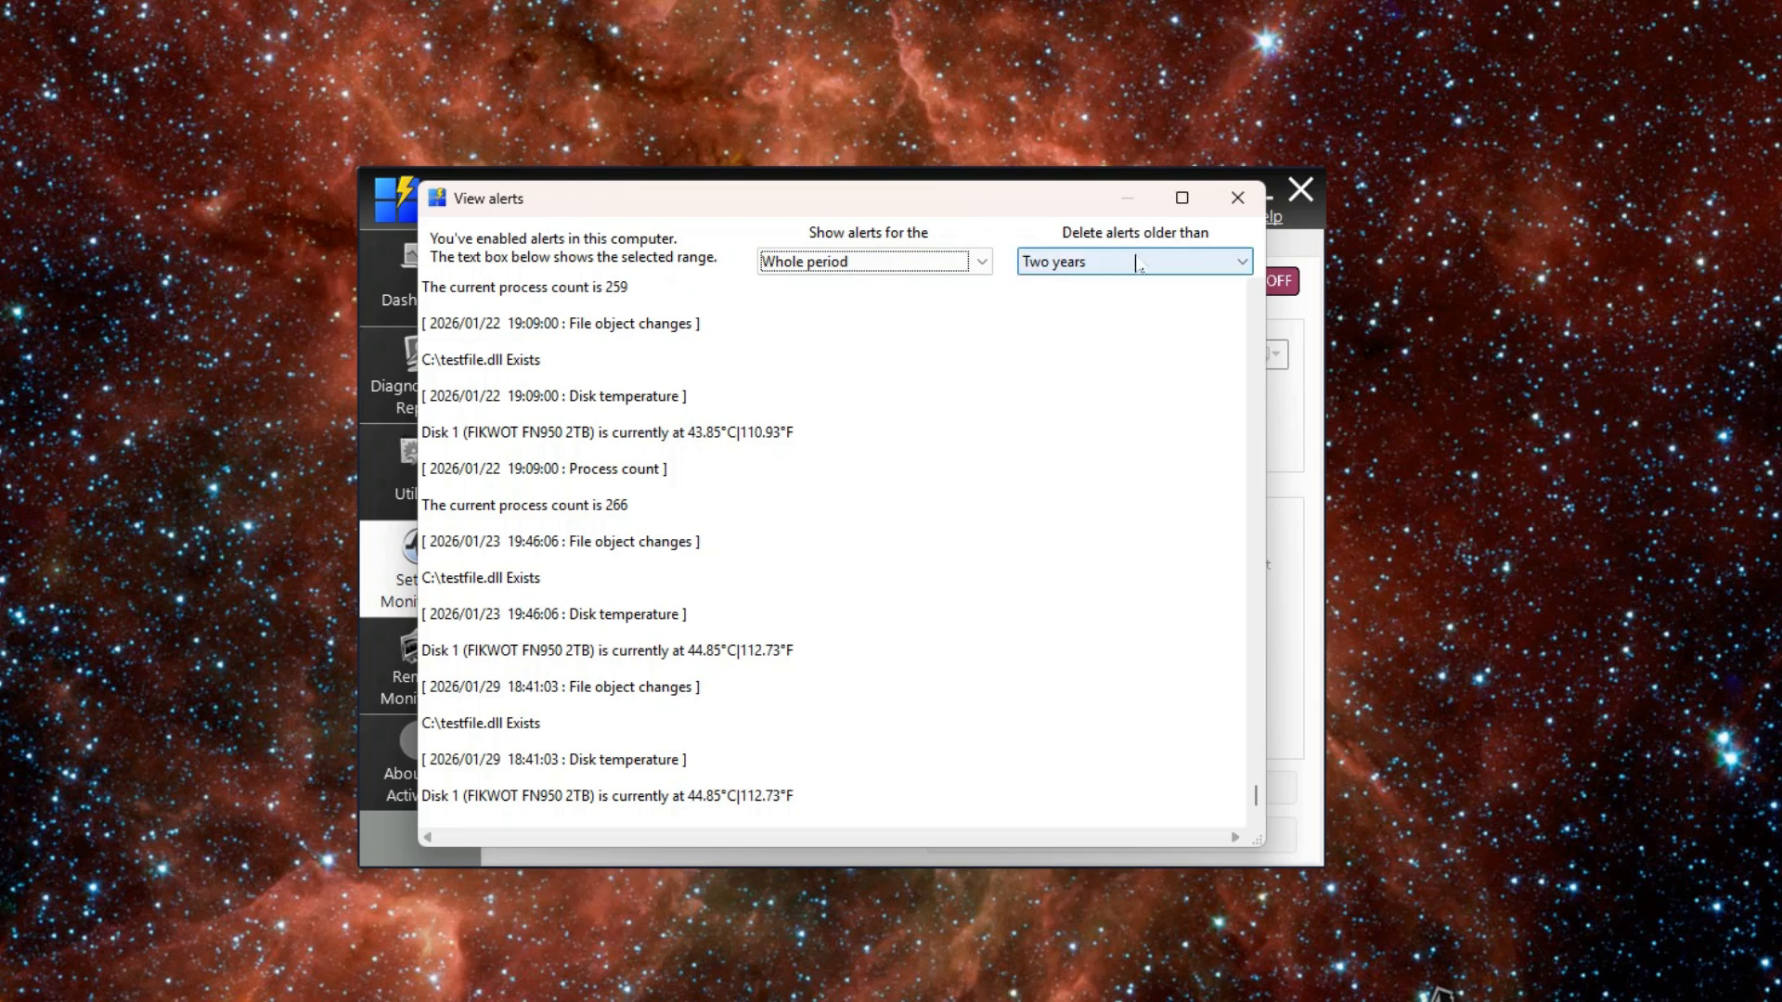
{"action": "left_click", "coordinate": [1182, 266]}
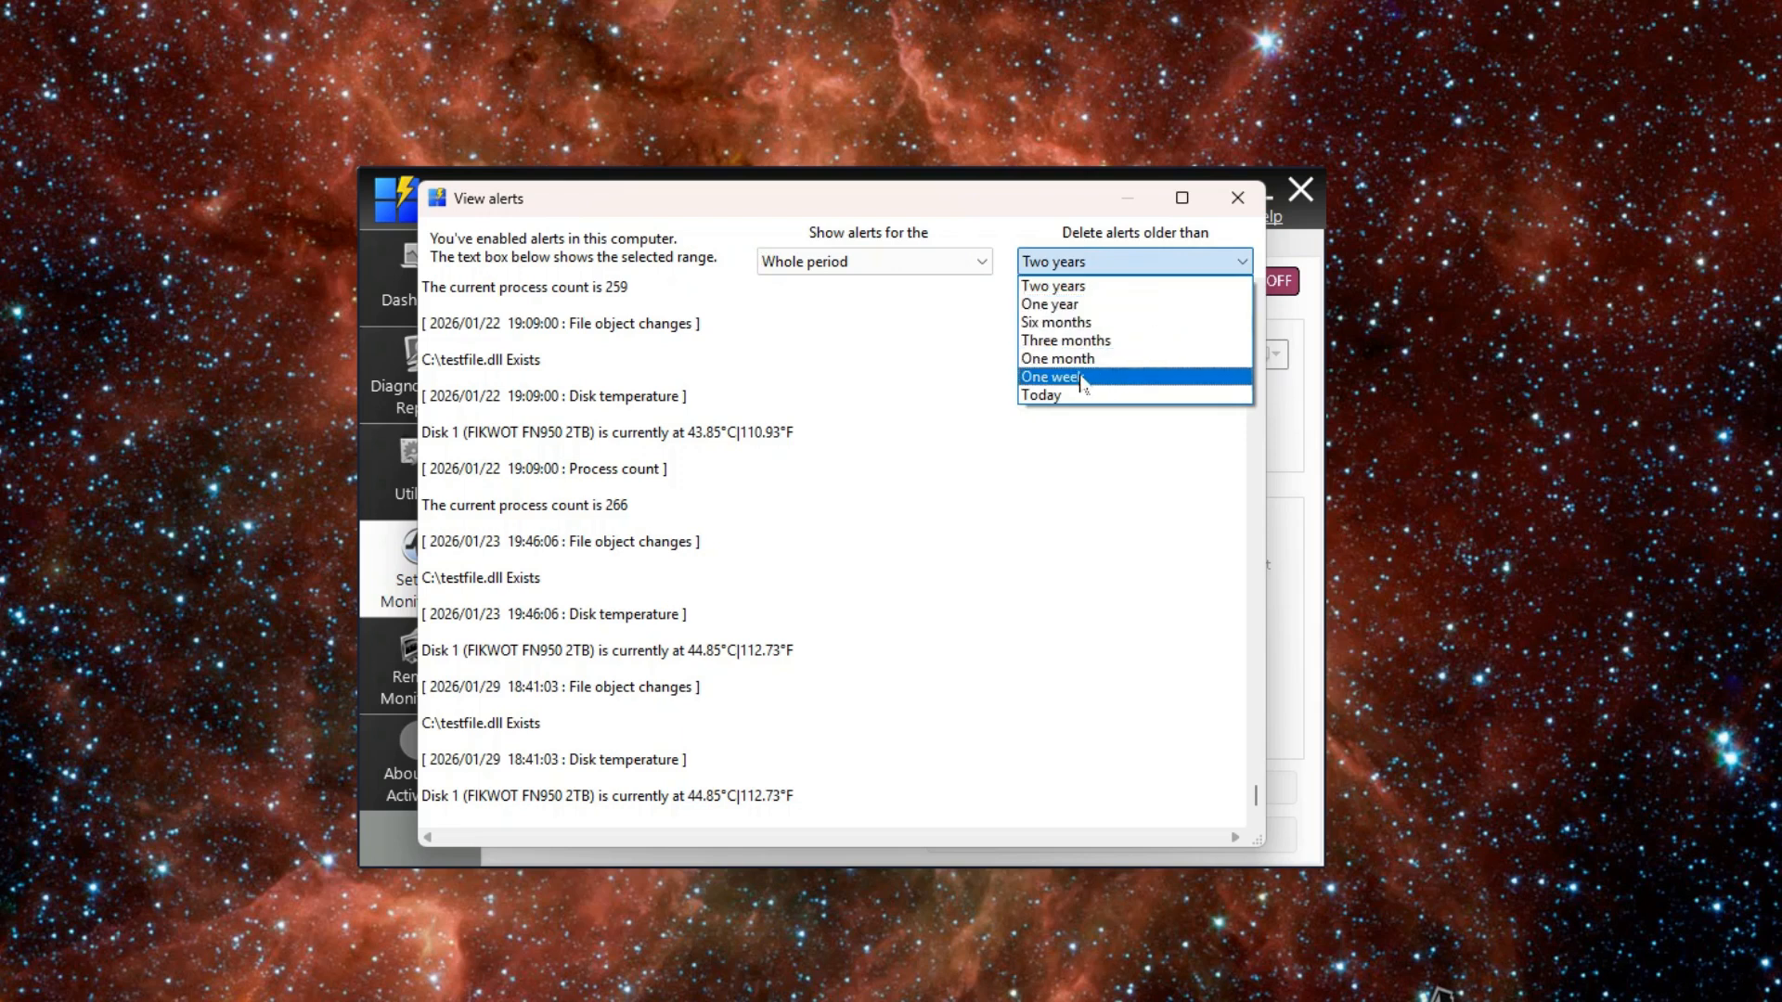
{"action": "left_click", "coordinate": [1092, 308]}
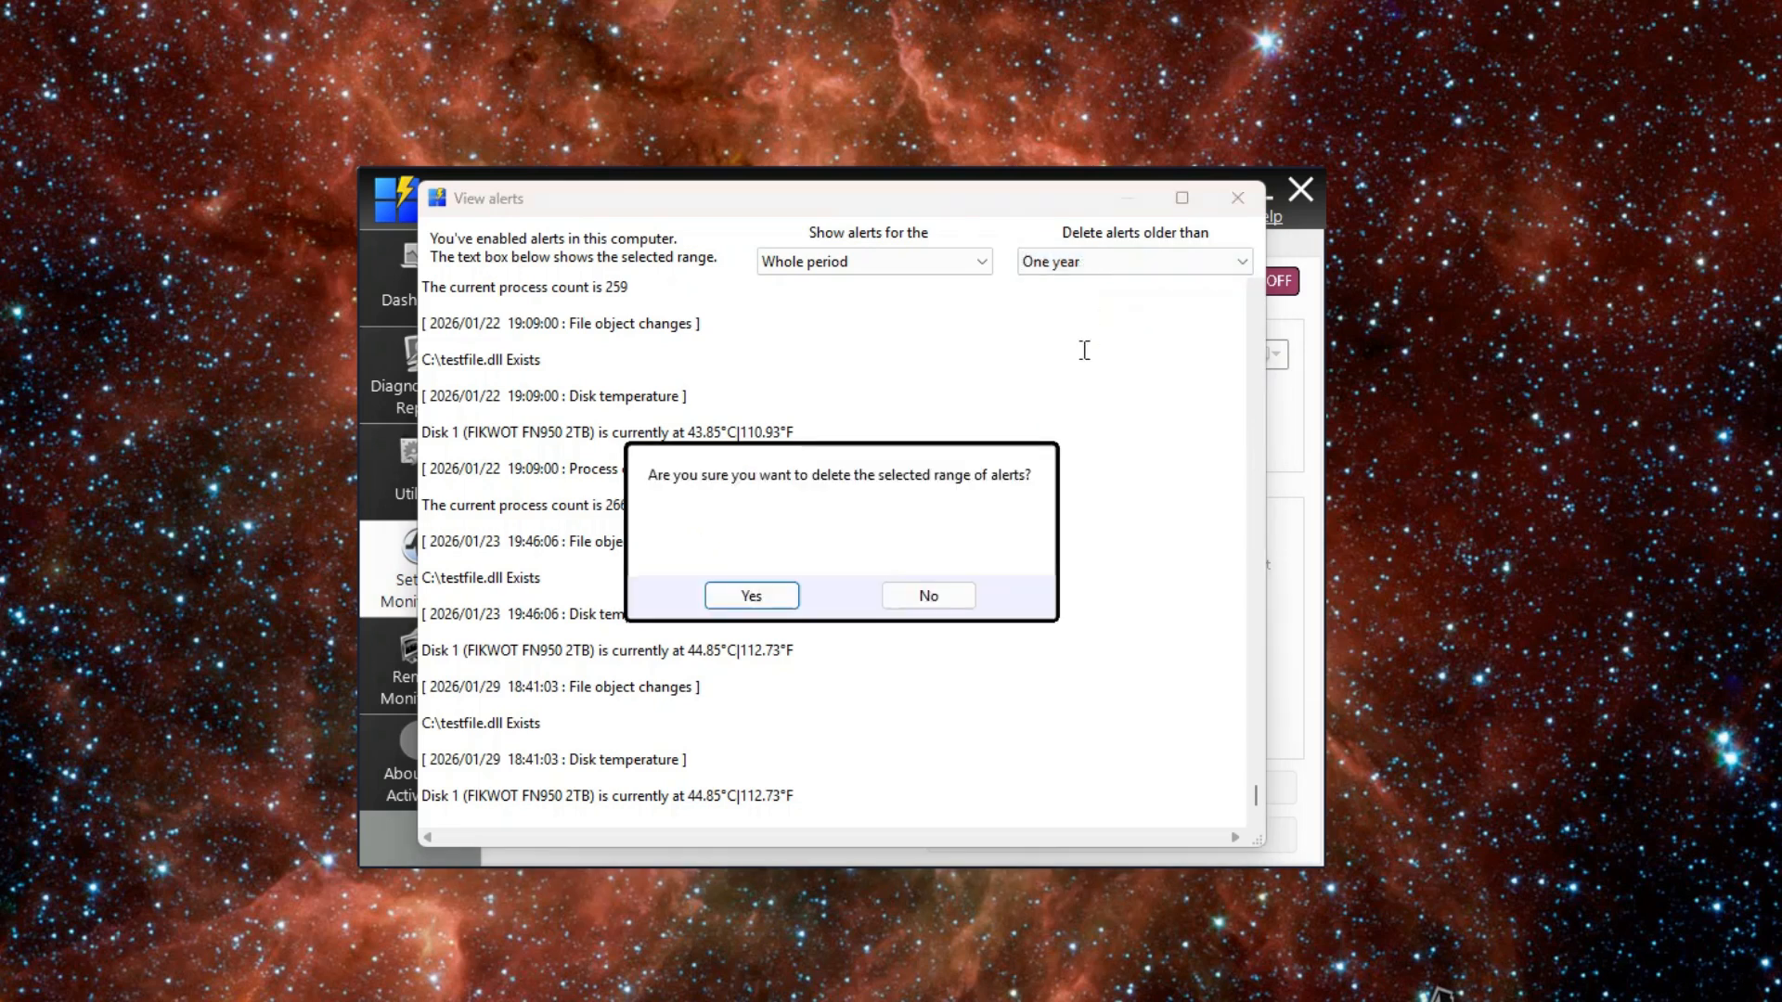
{"action": "left_click", "coordinate": [758, 599]}
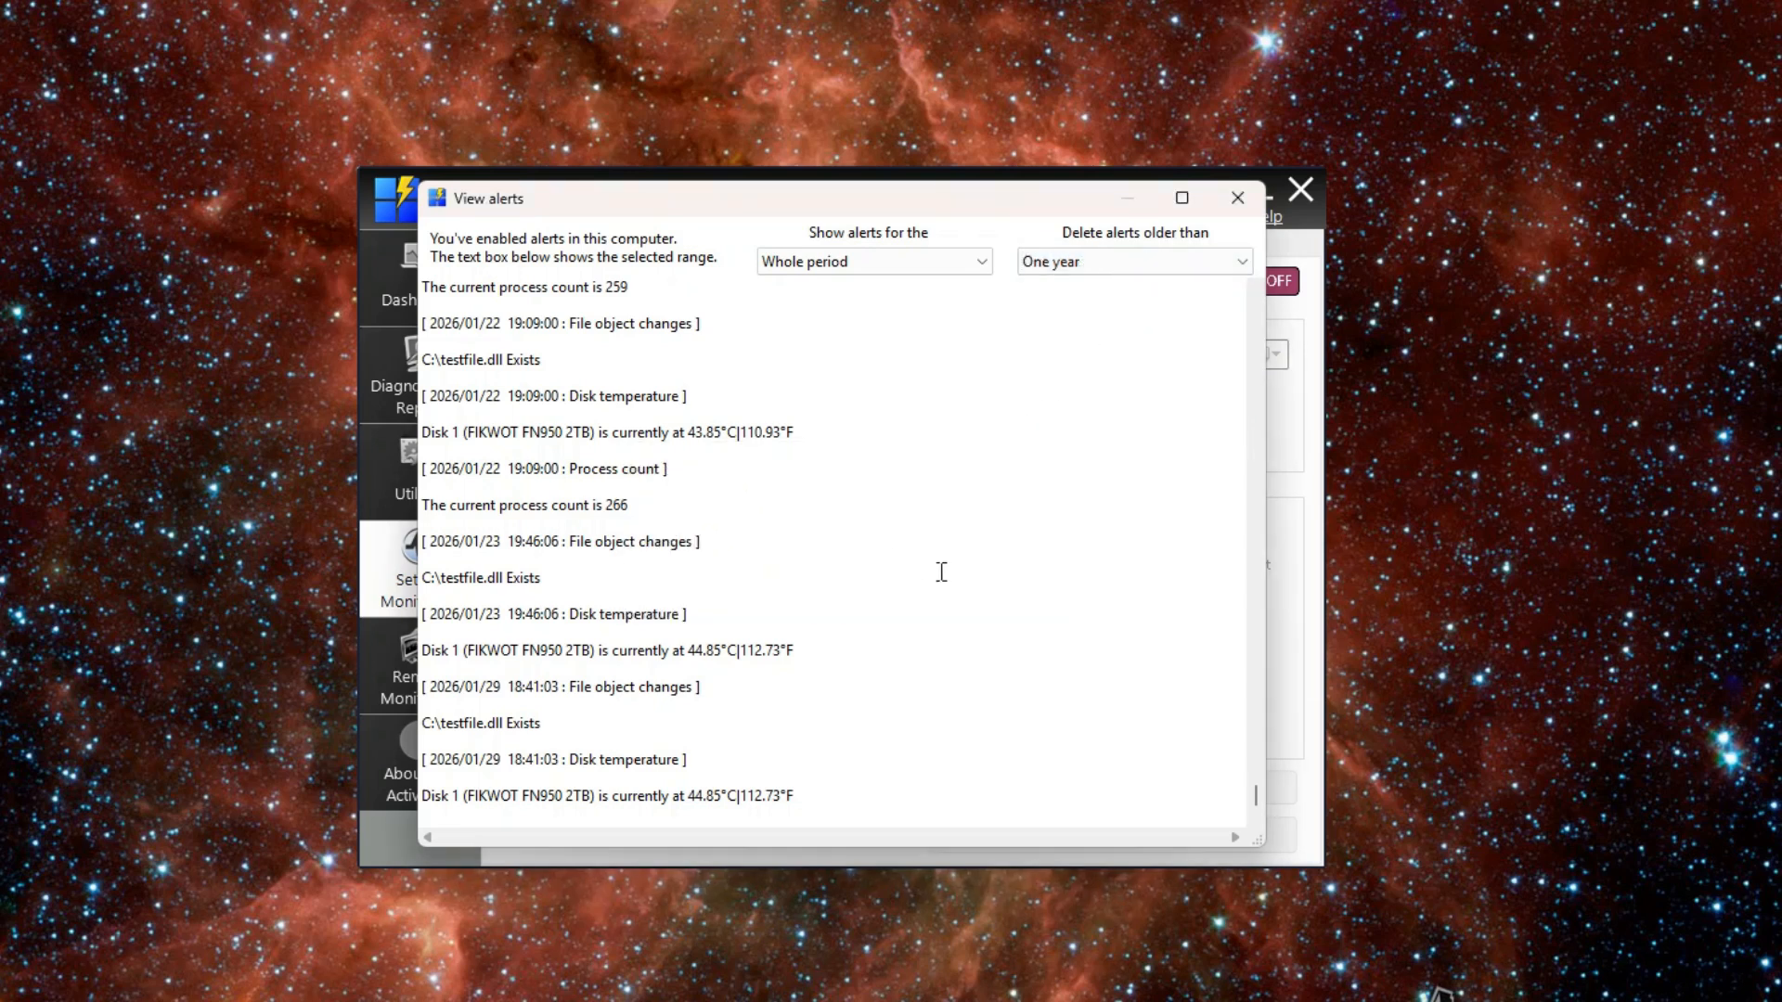
{"action": "left_click", "coordinate": [1236, 200]}
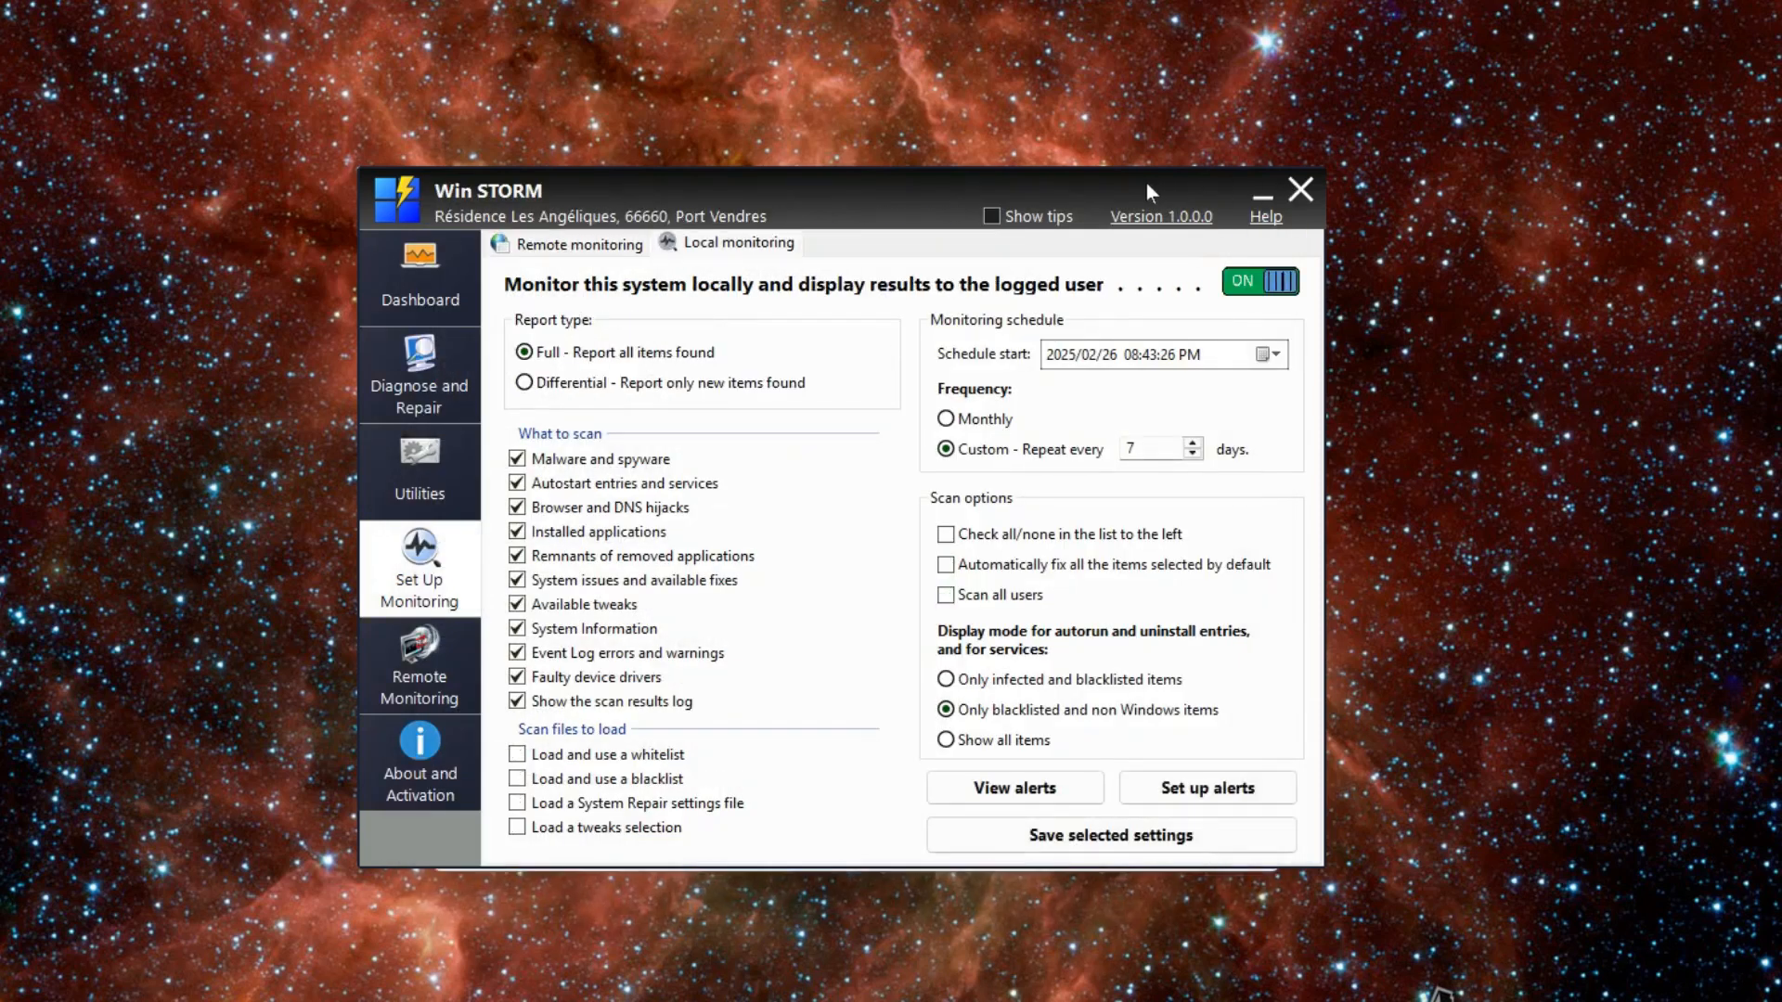
{"action": "left_click", "coordinate": [1262, 197]}
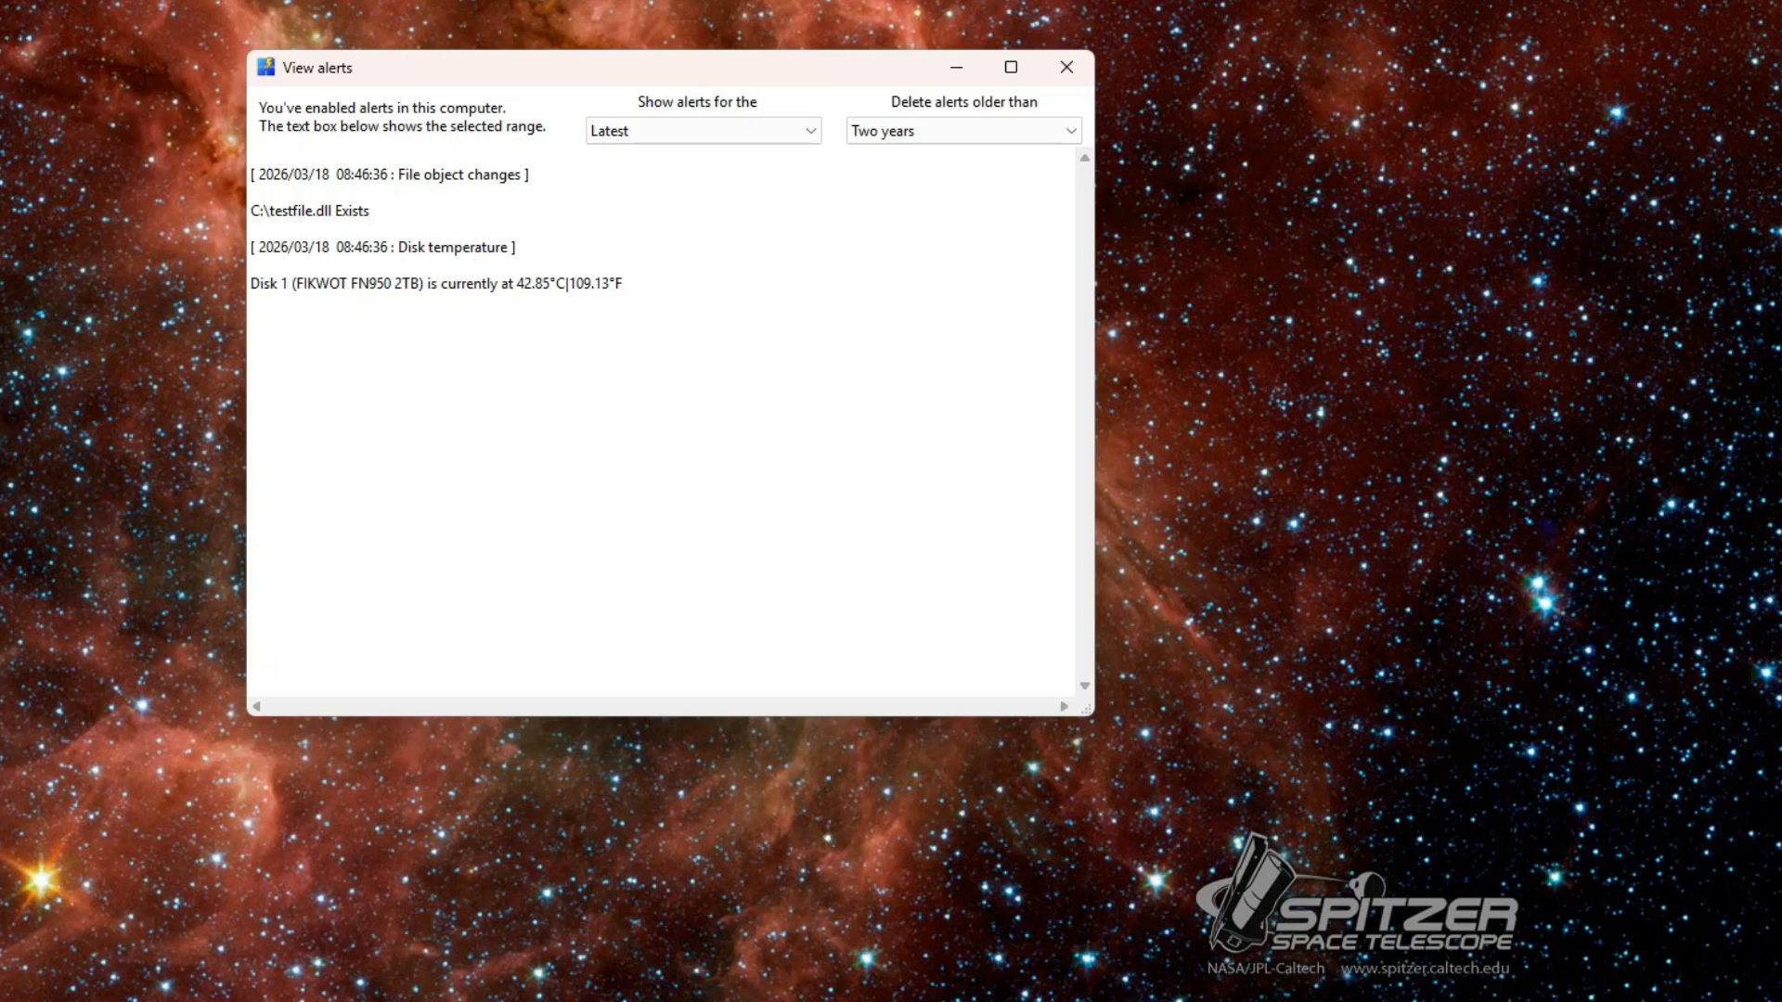
{"action": "mouse_move", "coordinate": [1416, 985]}
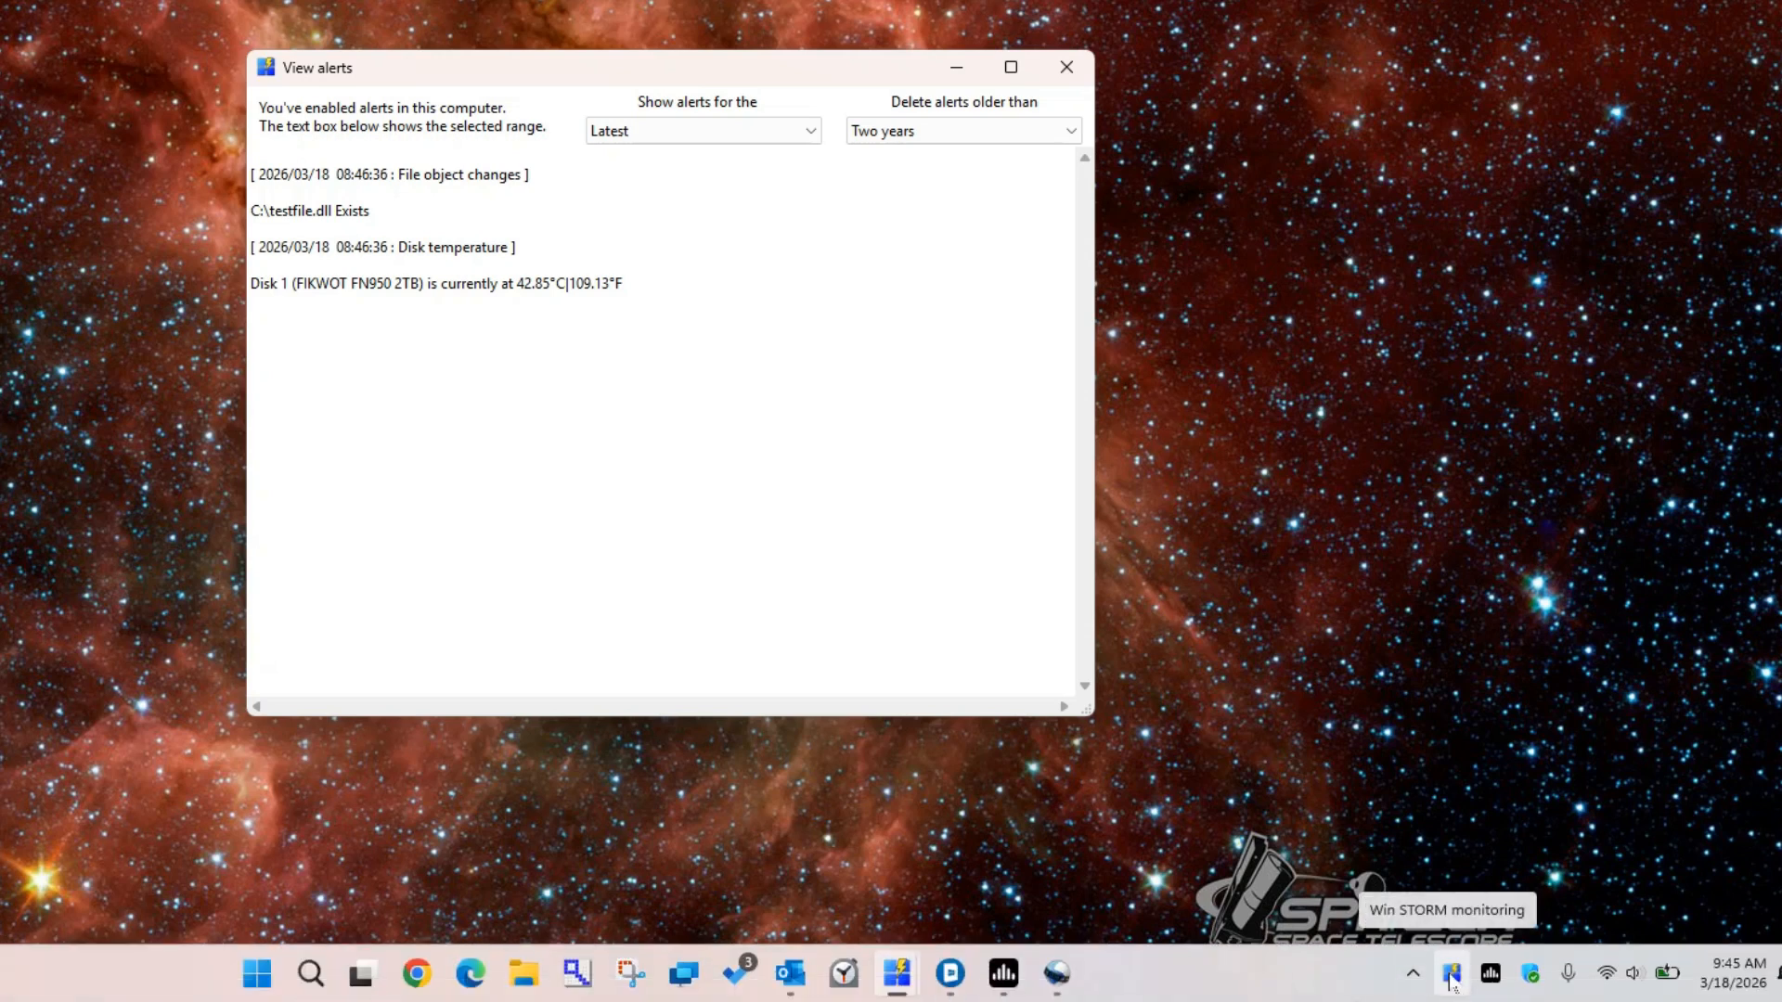
{"action": "right_click", "coordinate": [1450, 981]}
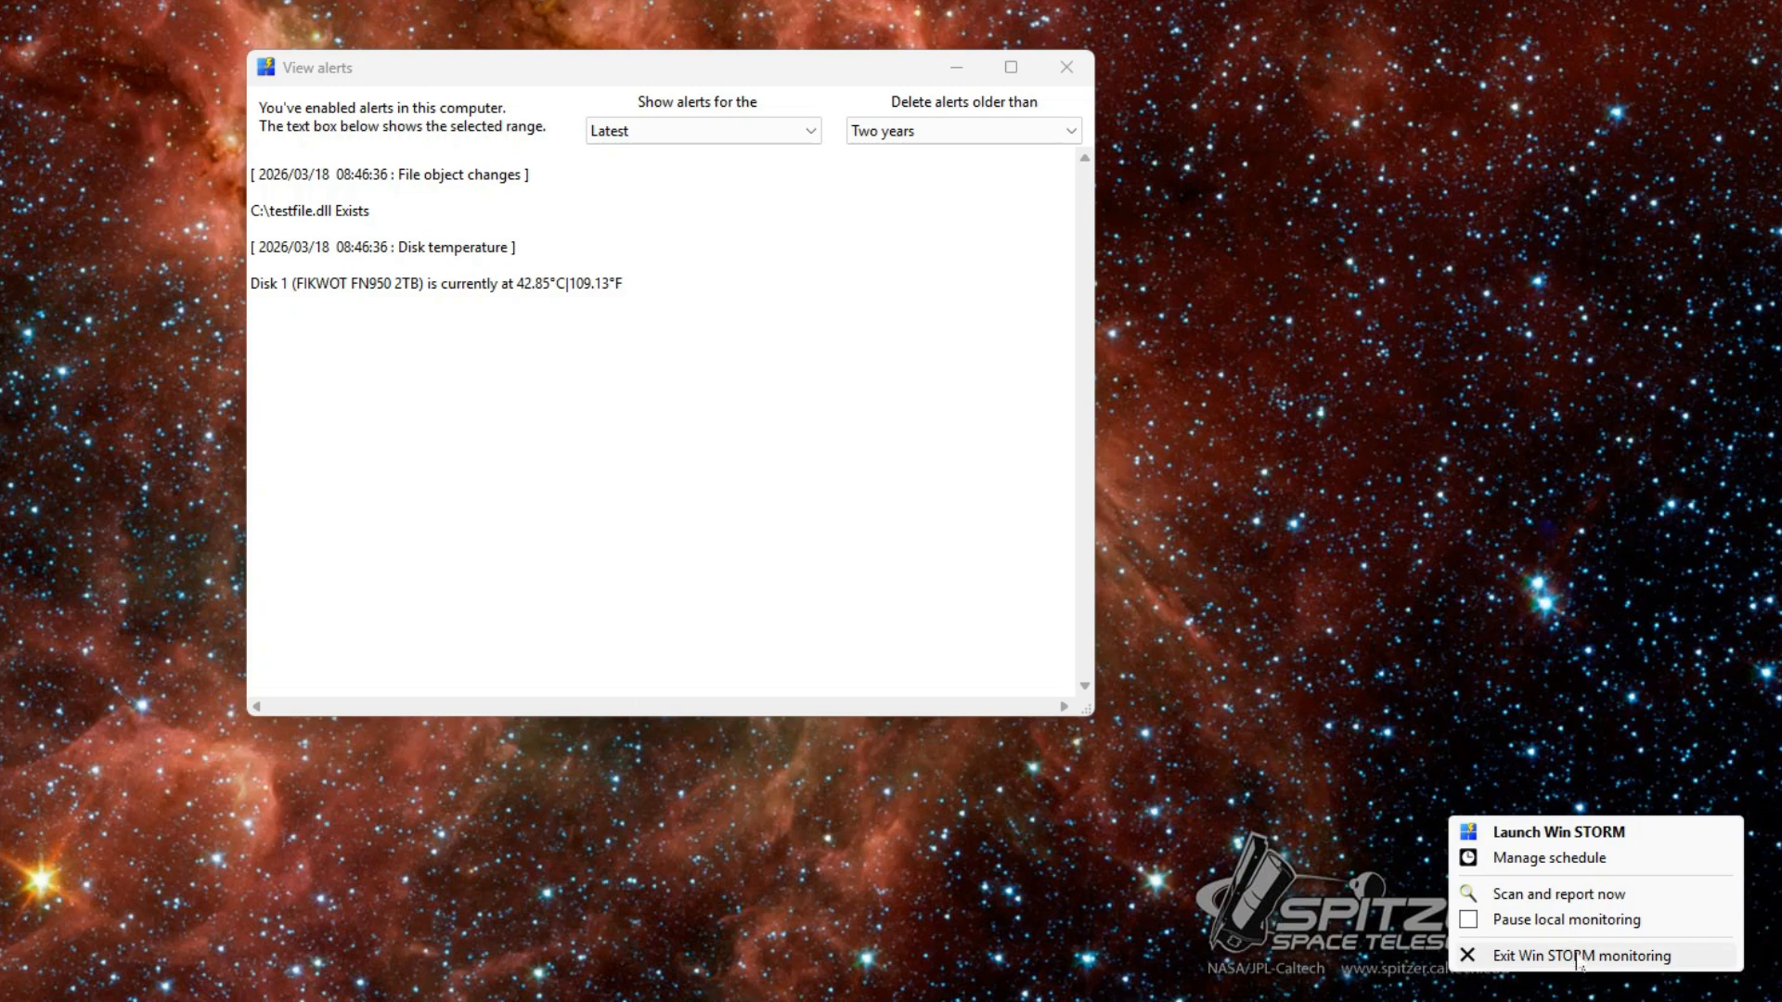
{"action": "left_click", "coordinate": [1156, 519]}
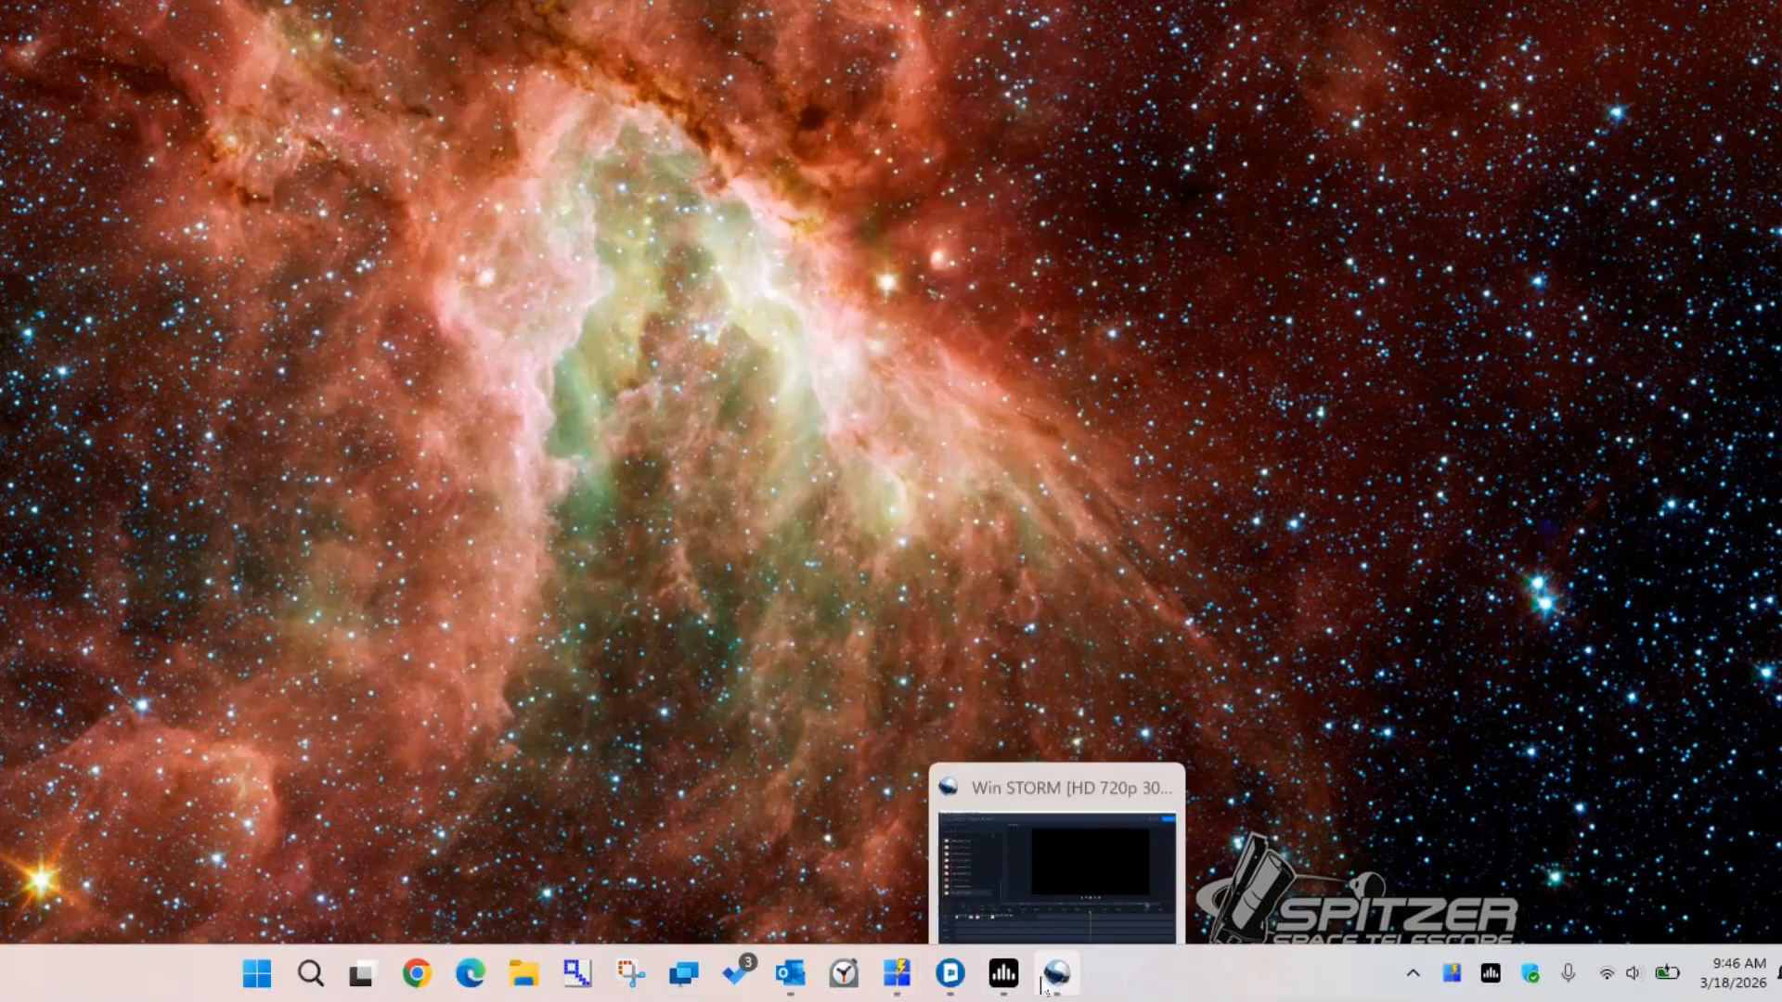
{"action": "left_click", "coordinate": [897, 974]}
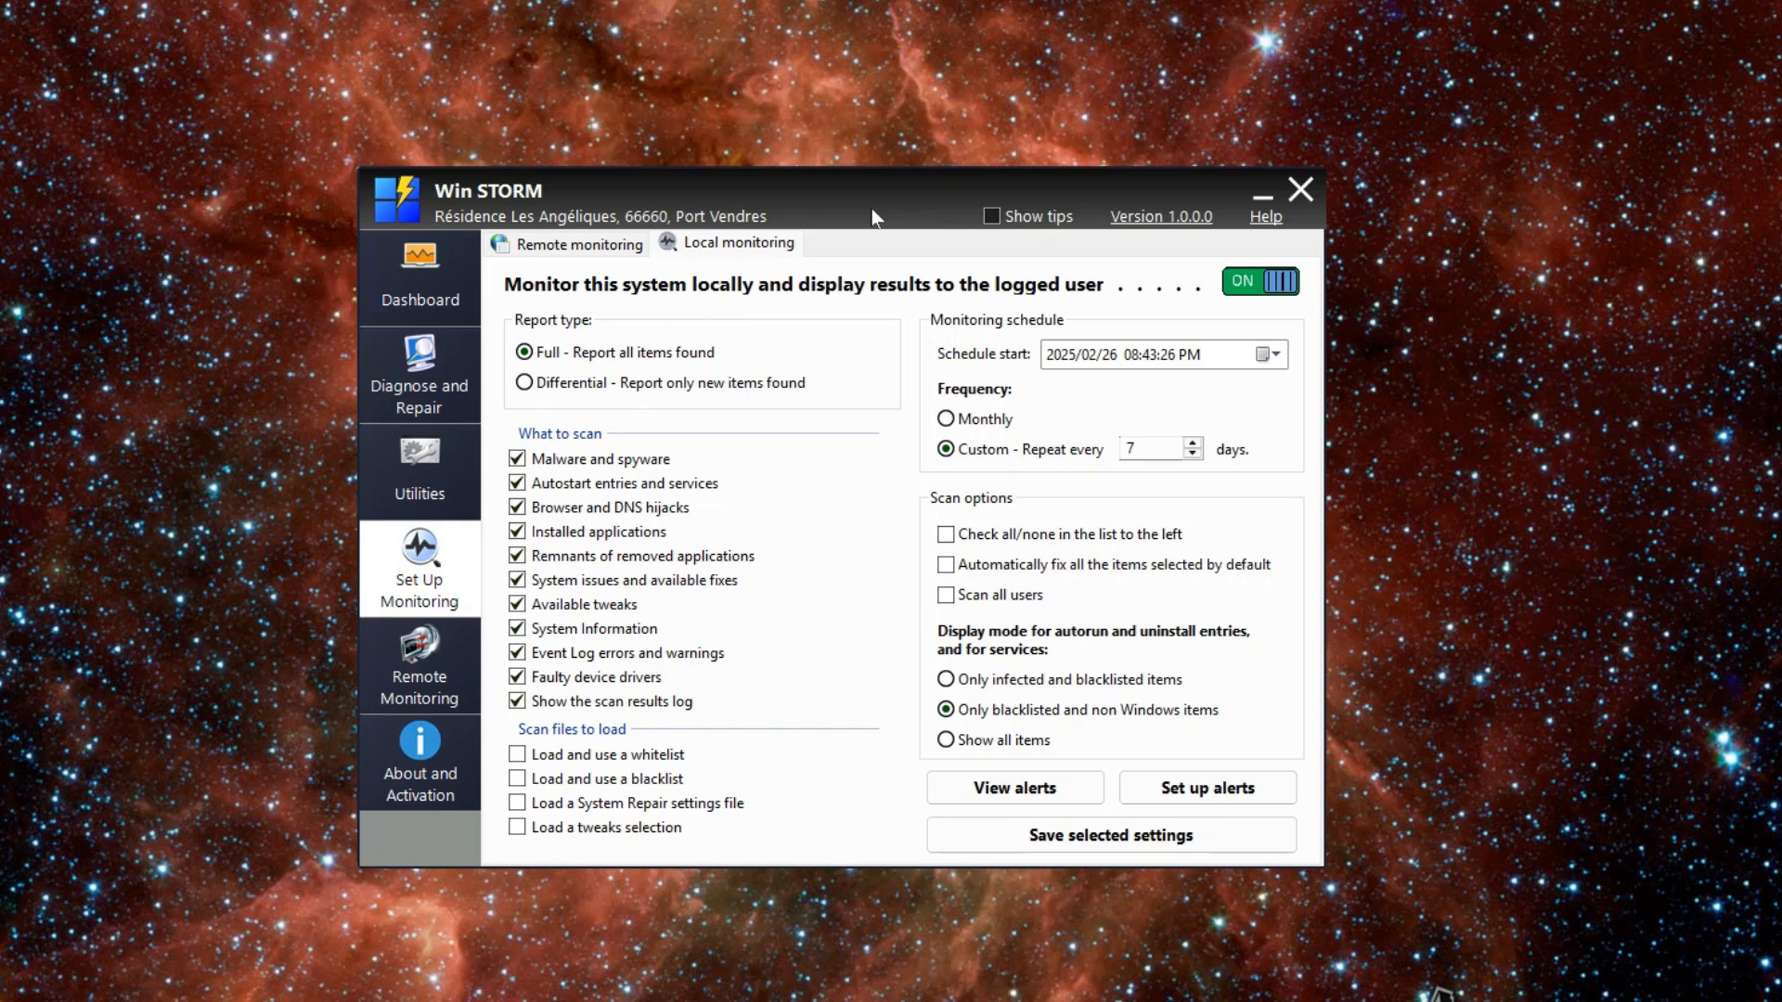
Step: Log into the RMM account from Remote Monitoring to list the four monitored computers
{"action": "left_click", "coordinate": [394, 677]}
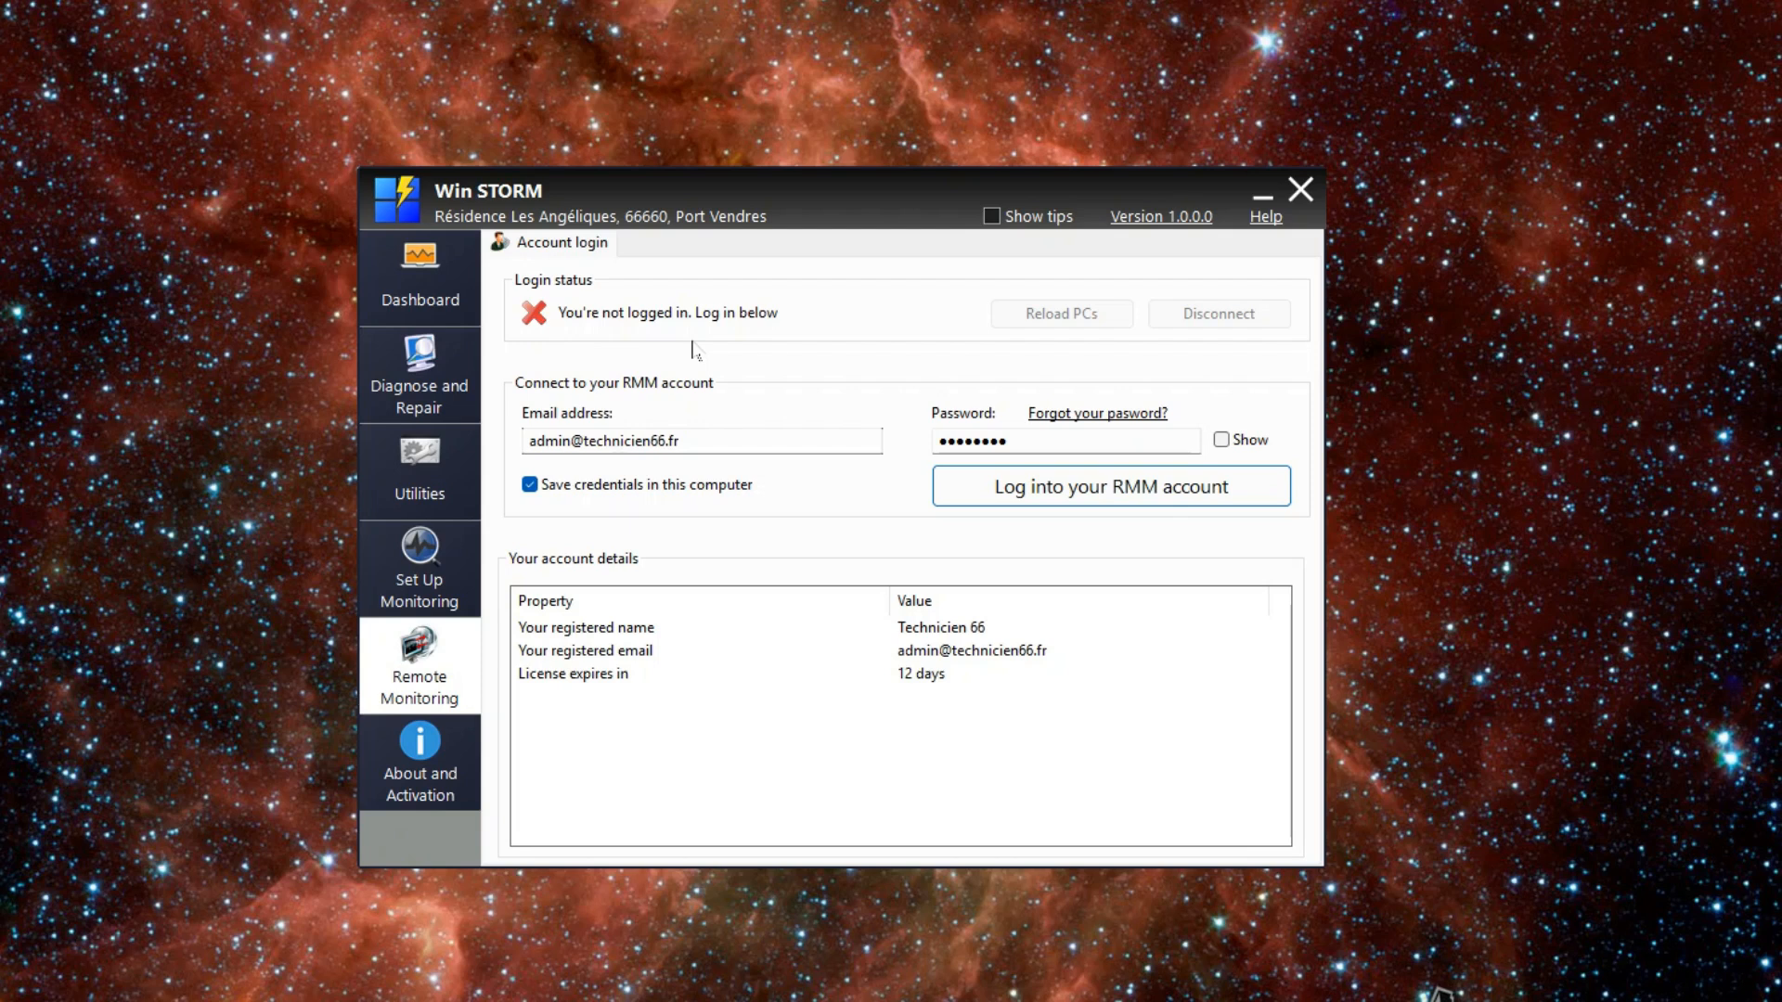
{"action": "left_click", "coordinate": [577, 251]}
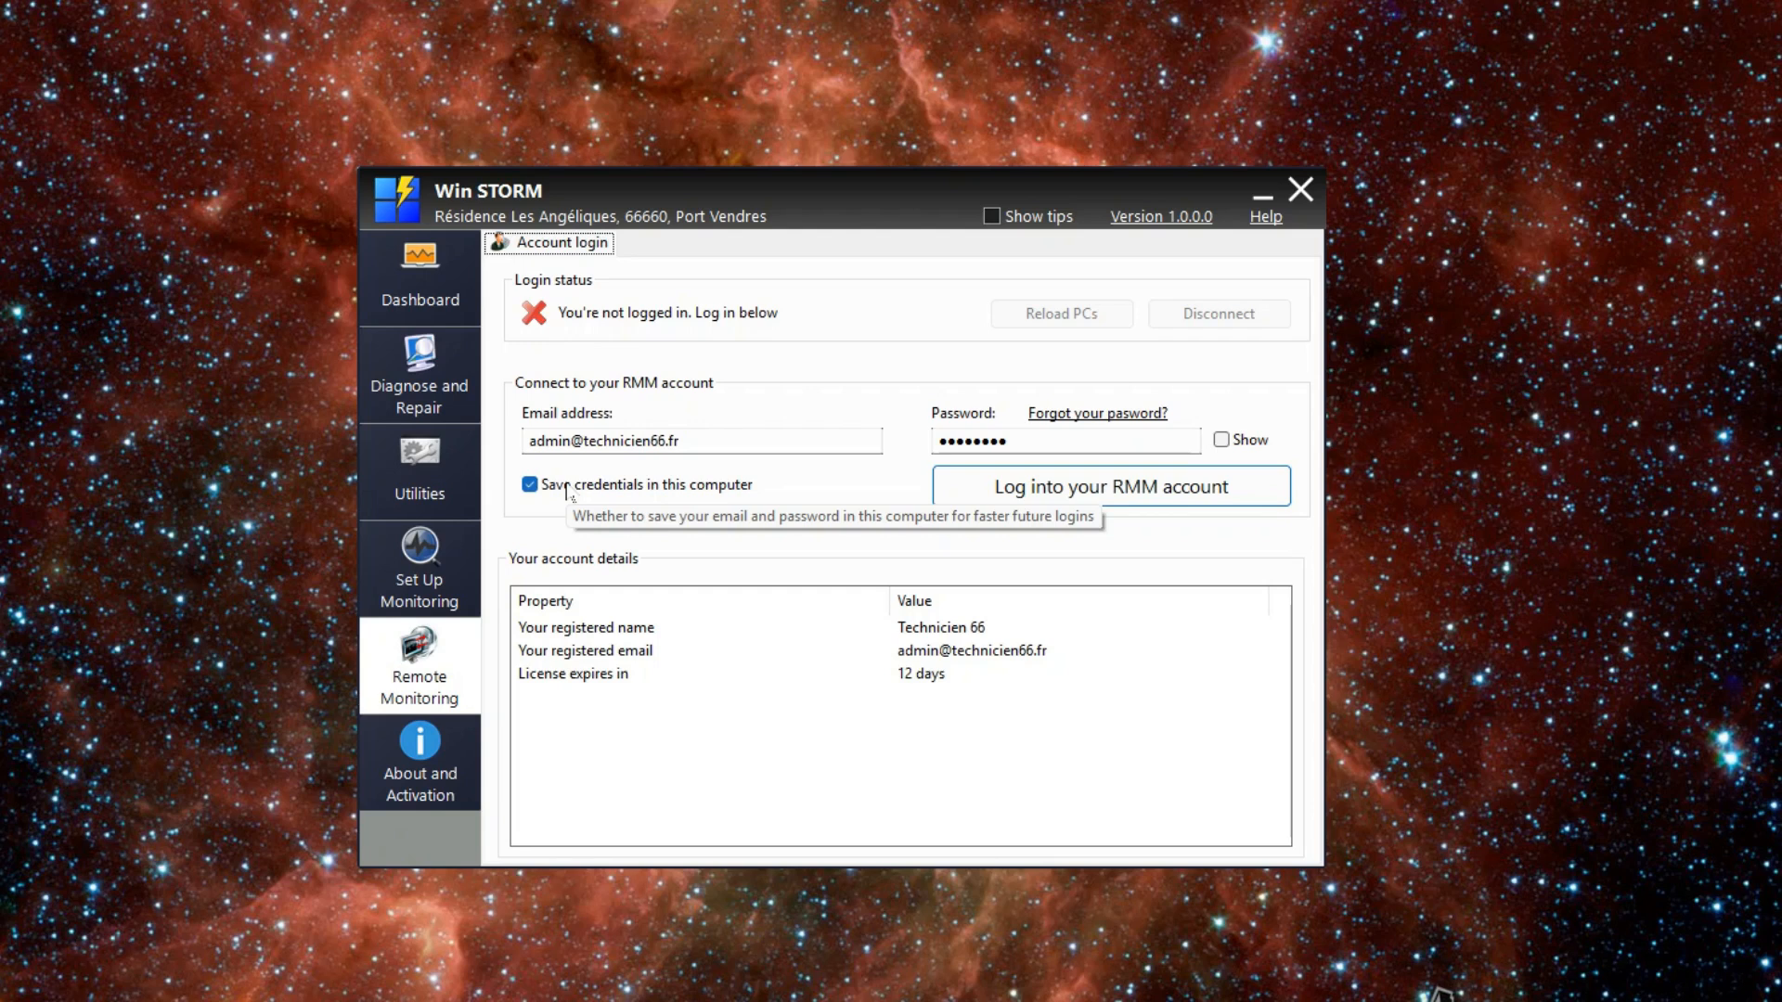
{"action": "left_click", "coordinate": [1057, 502]}
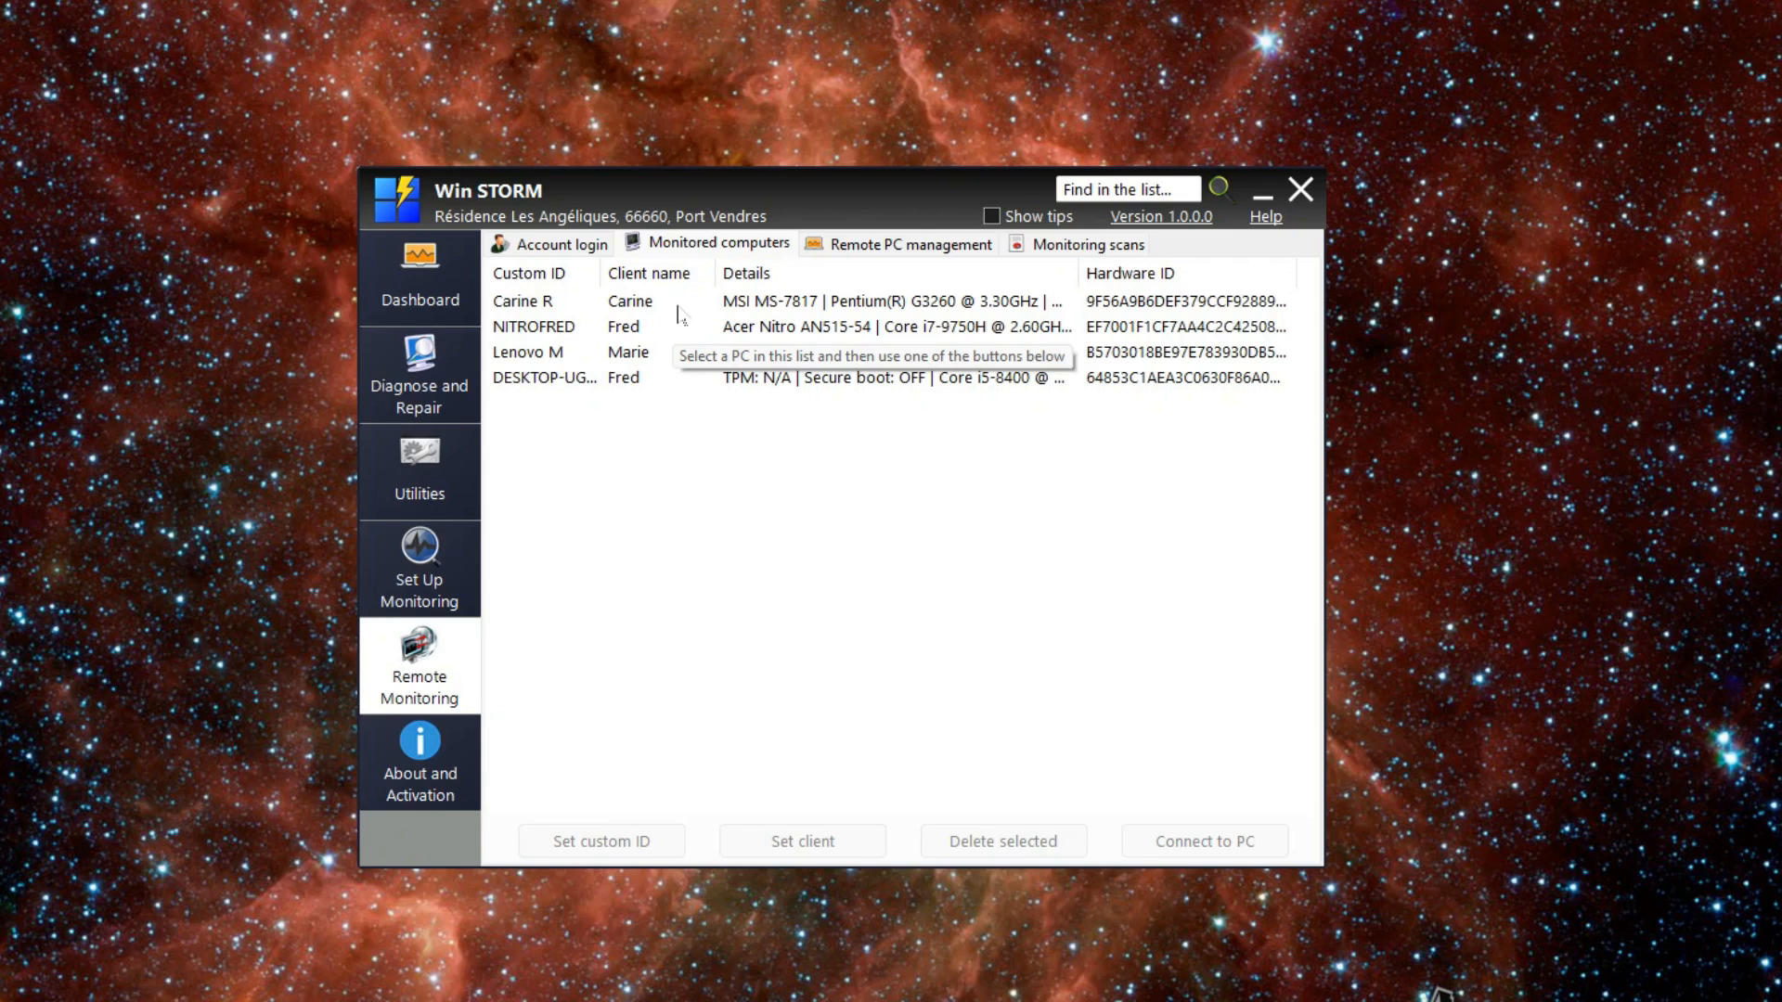
Step: Reload the monitored PCs list, select DESKTOP-UGL8G4U and bring up its Set custom ID prompt
{"action": "left_click", "coordinate": [557, 244]}
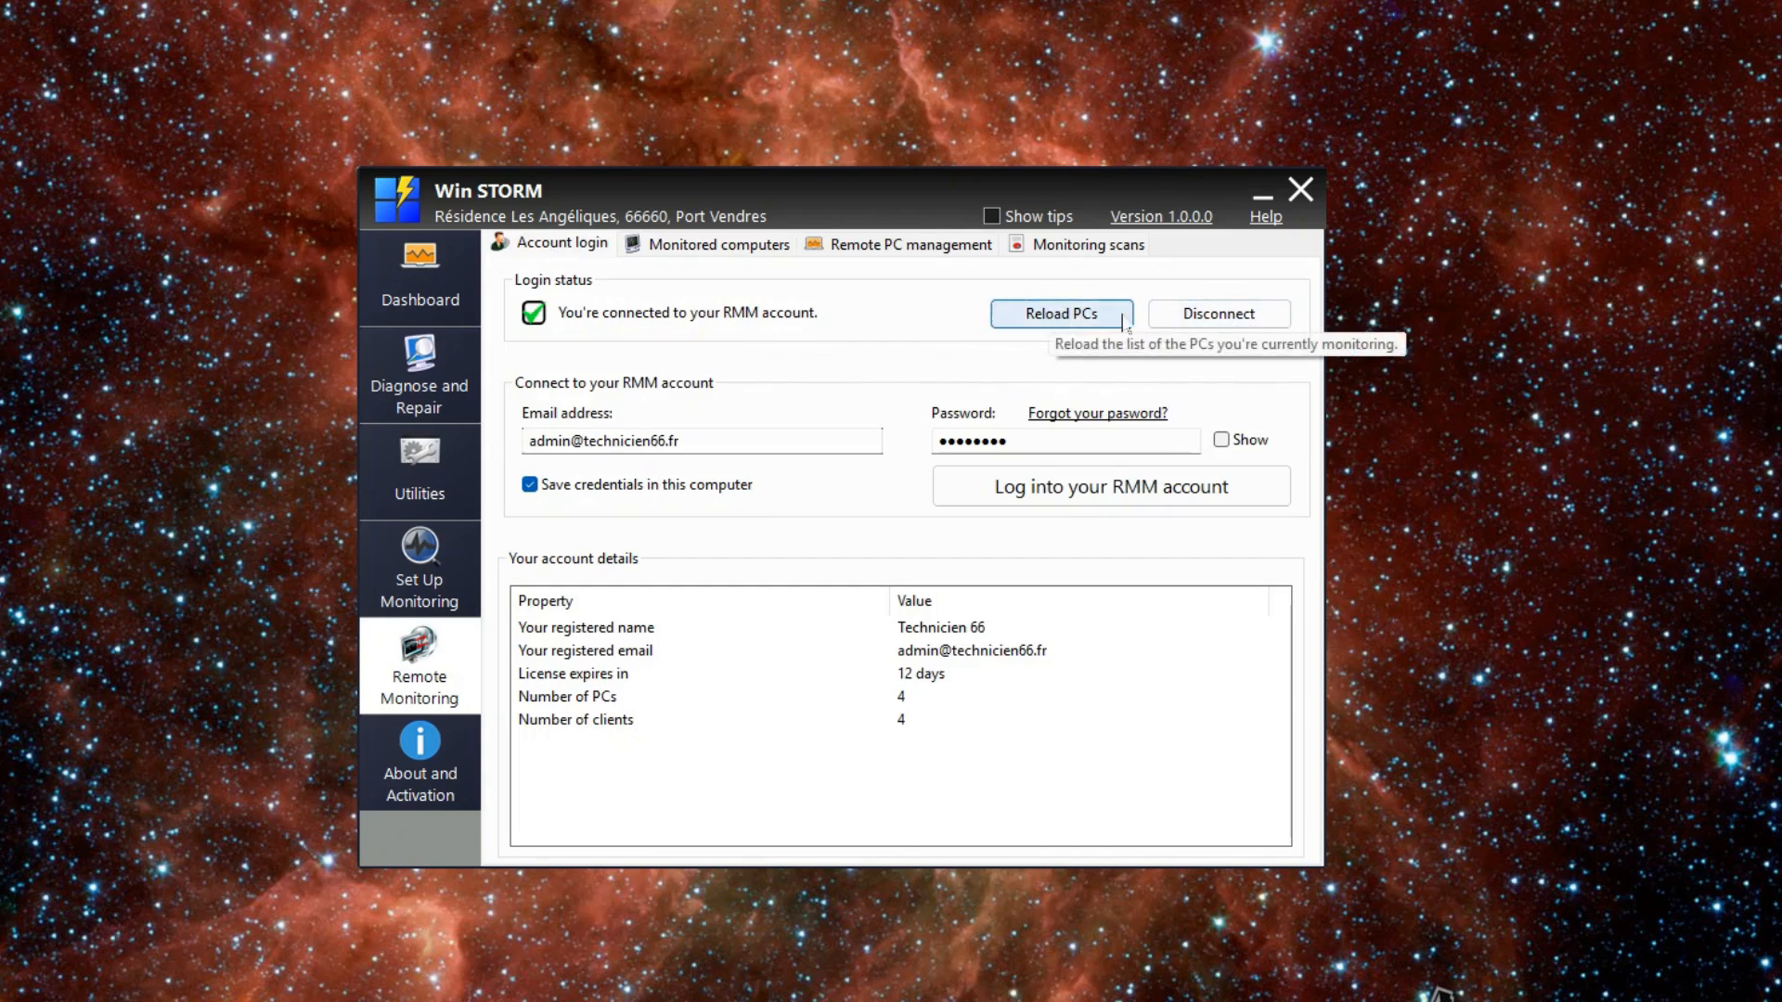
{"action": "left_click", "coordinate": [1081, 315]}
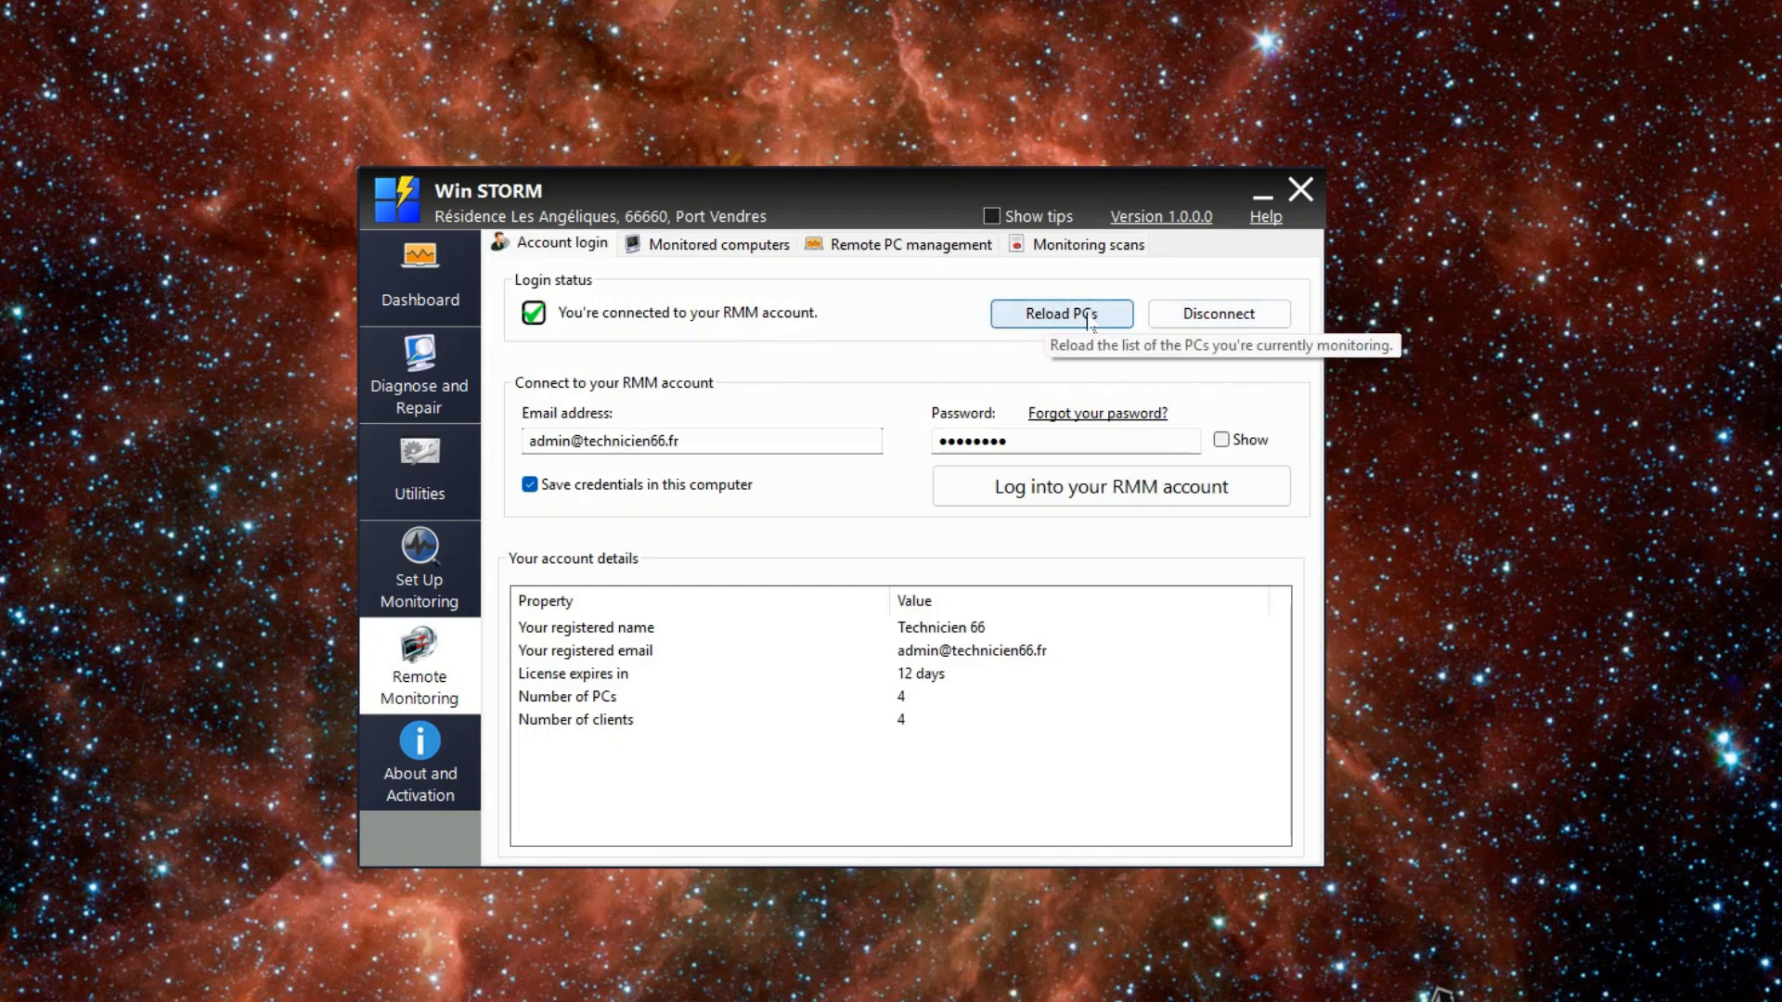
{"action": "left_click", "coordinate": [724, 245]}
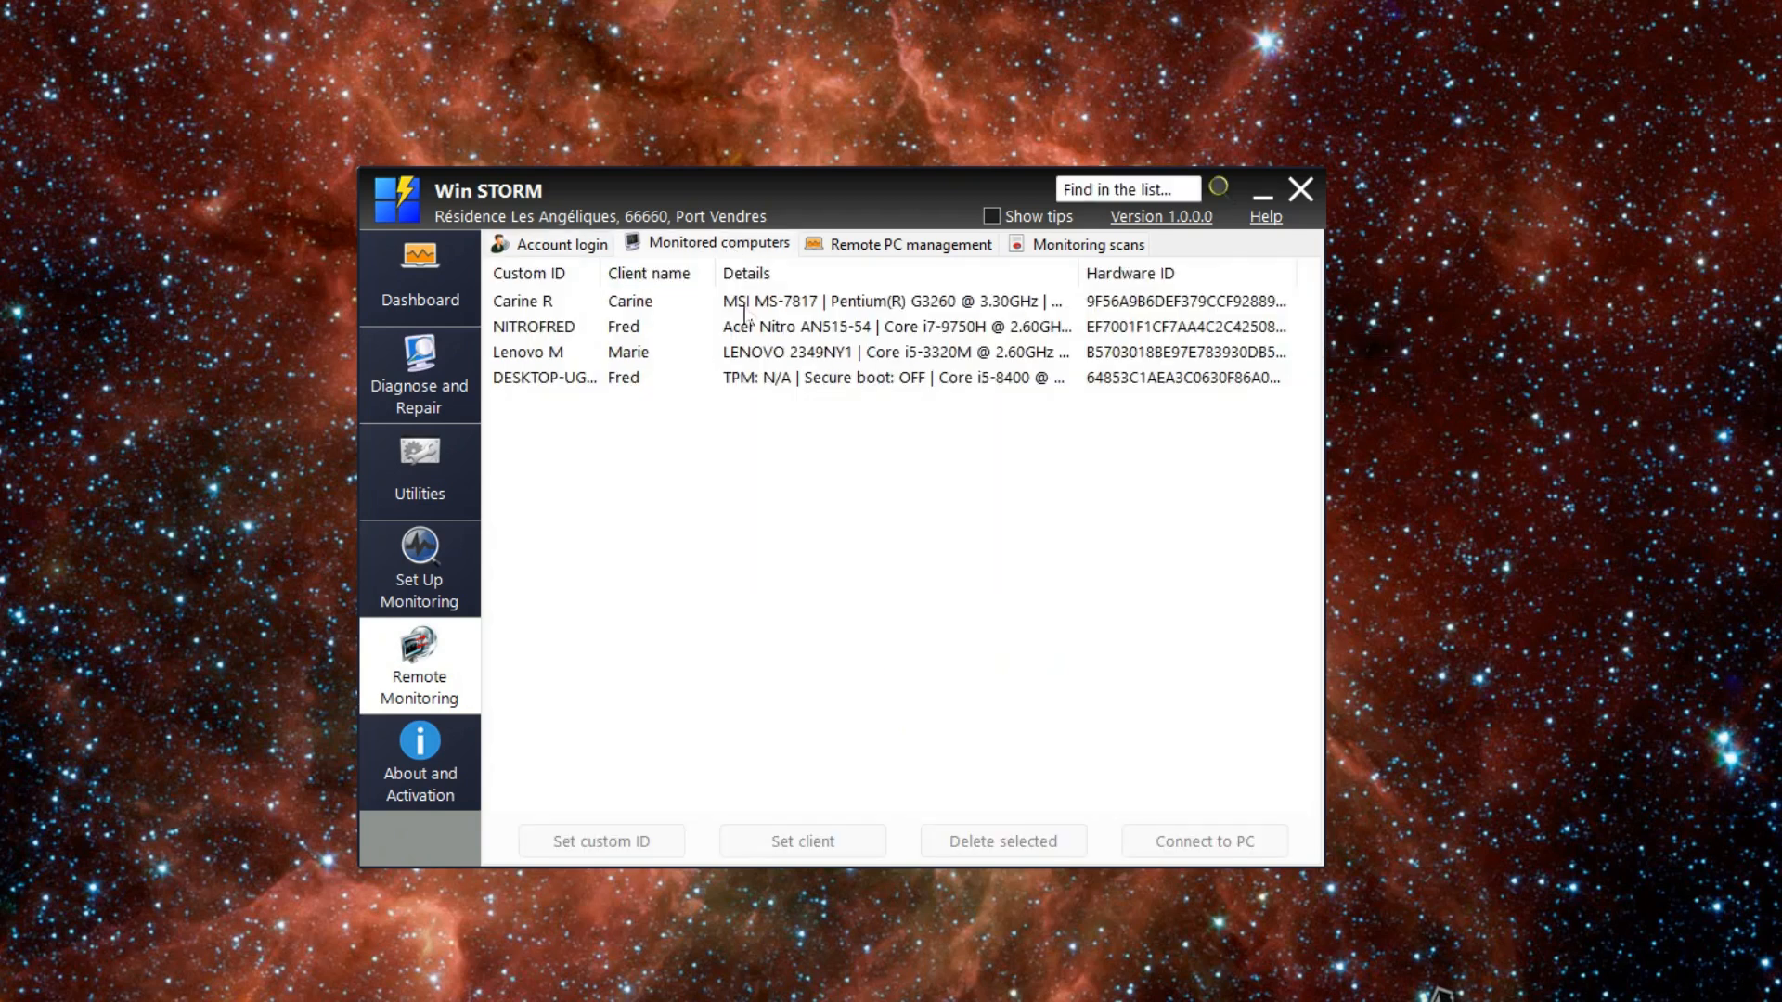
{"action": "left_click", "coordinate": [596, 243]}
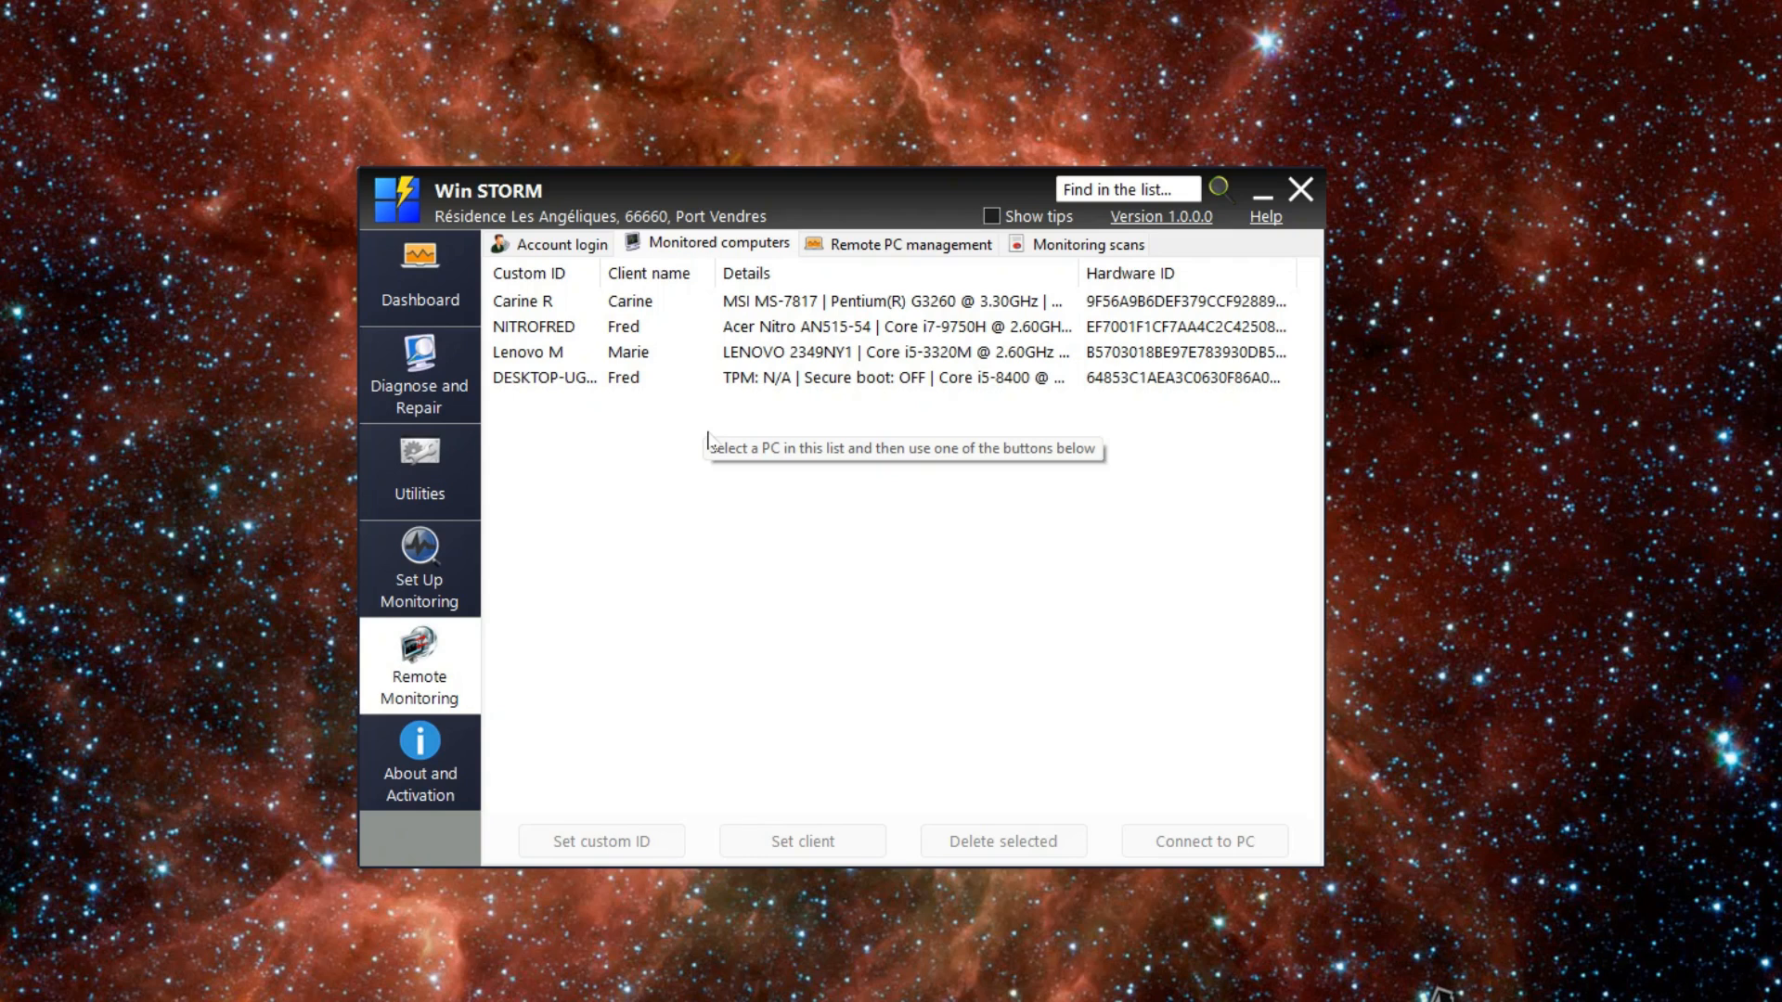
{"action": "left_click", "coordinate": [572, 302]}
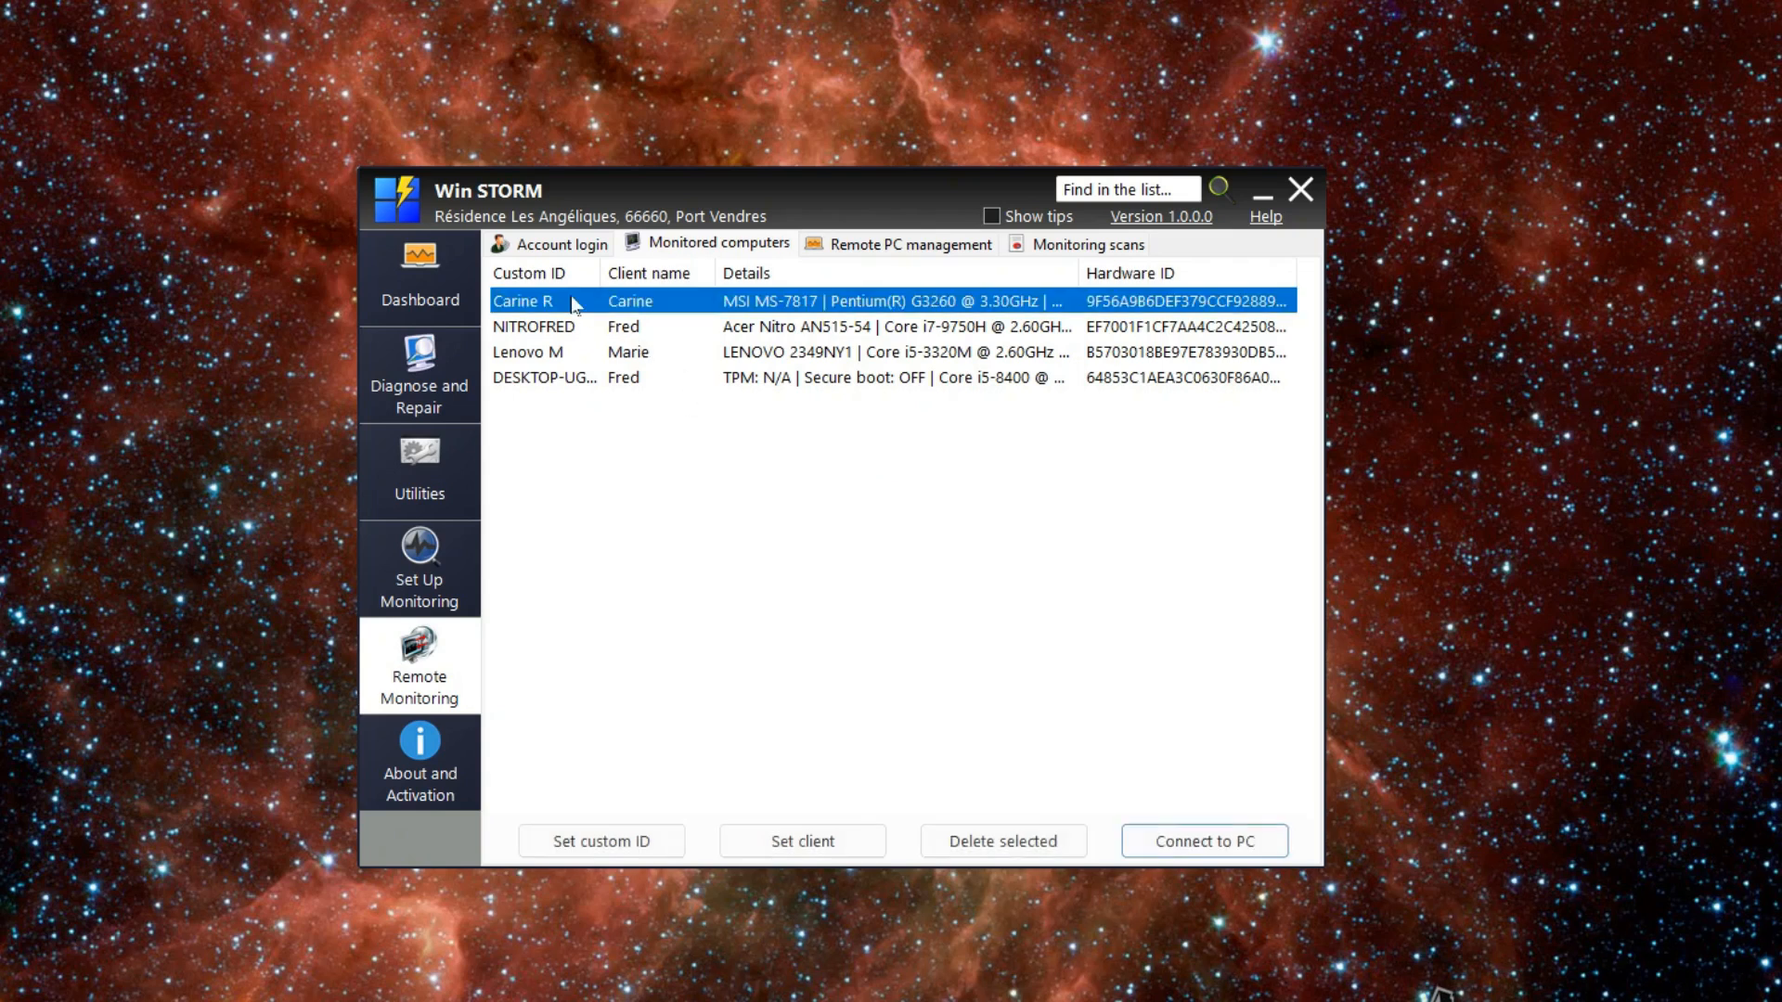
{"action": "left_click", "coordinate": [582, 376]}
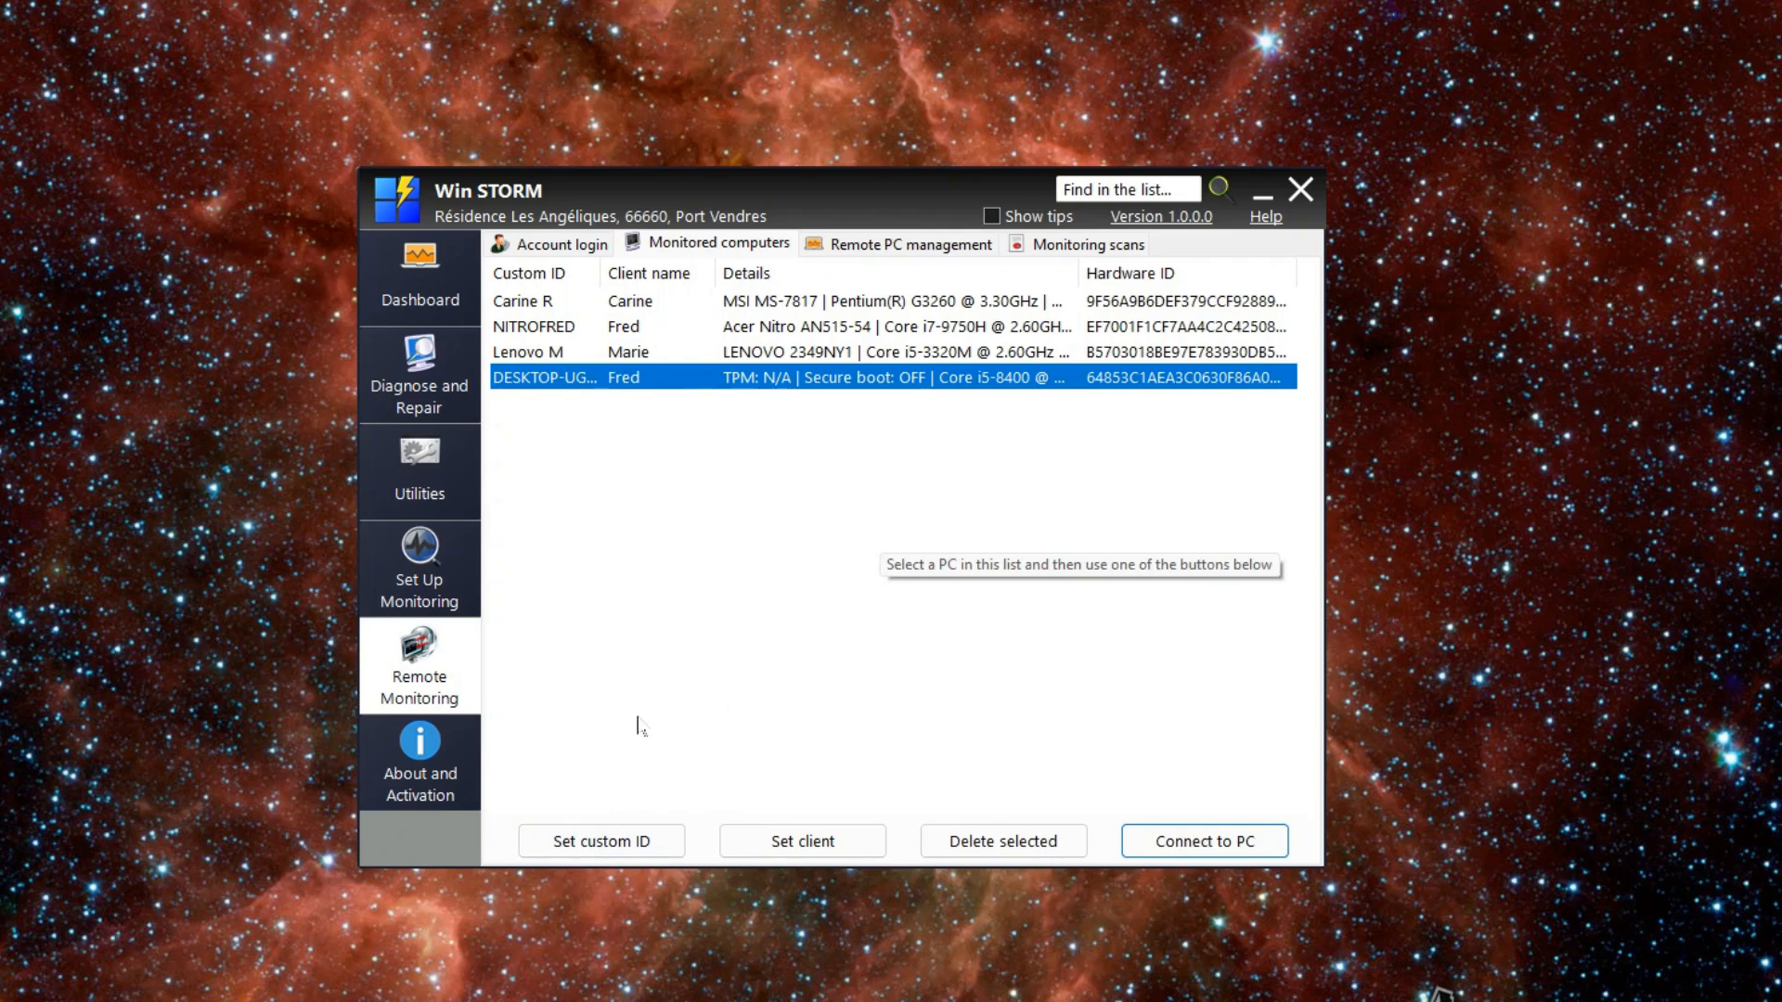
{"action": "left_click", "coordinate": [586, 852]}
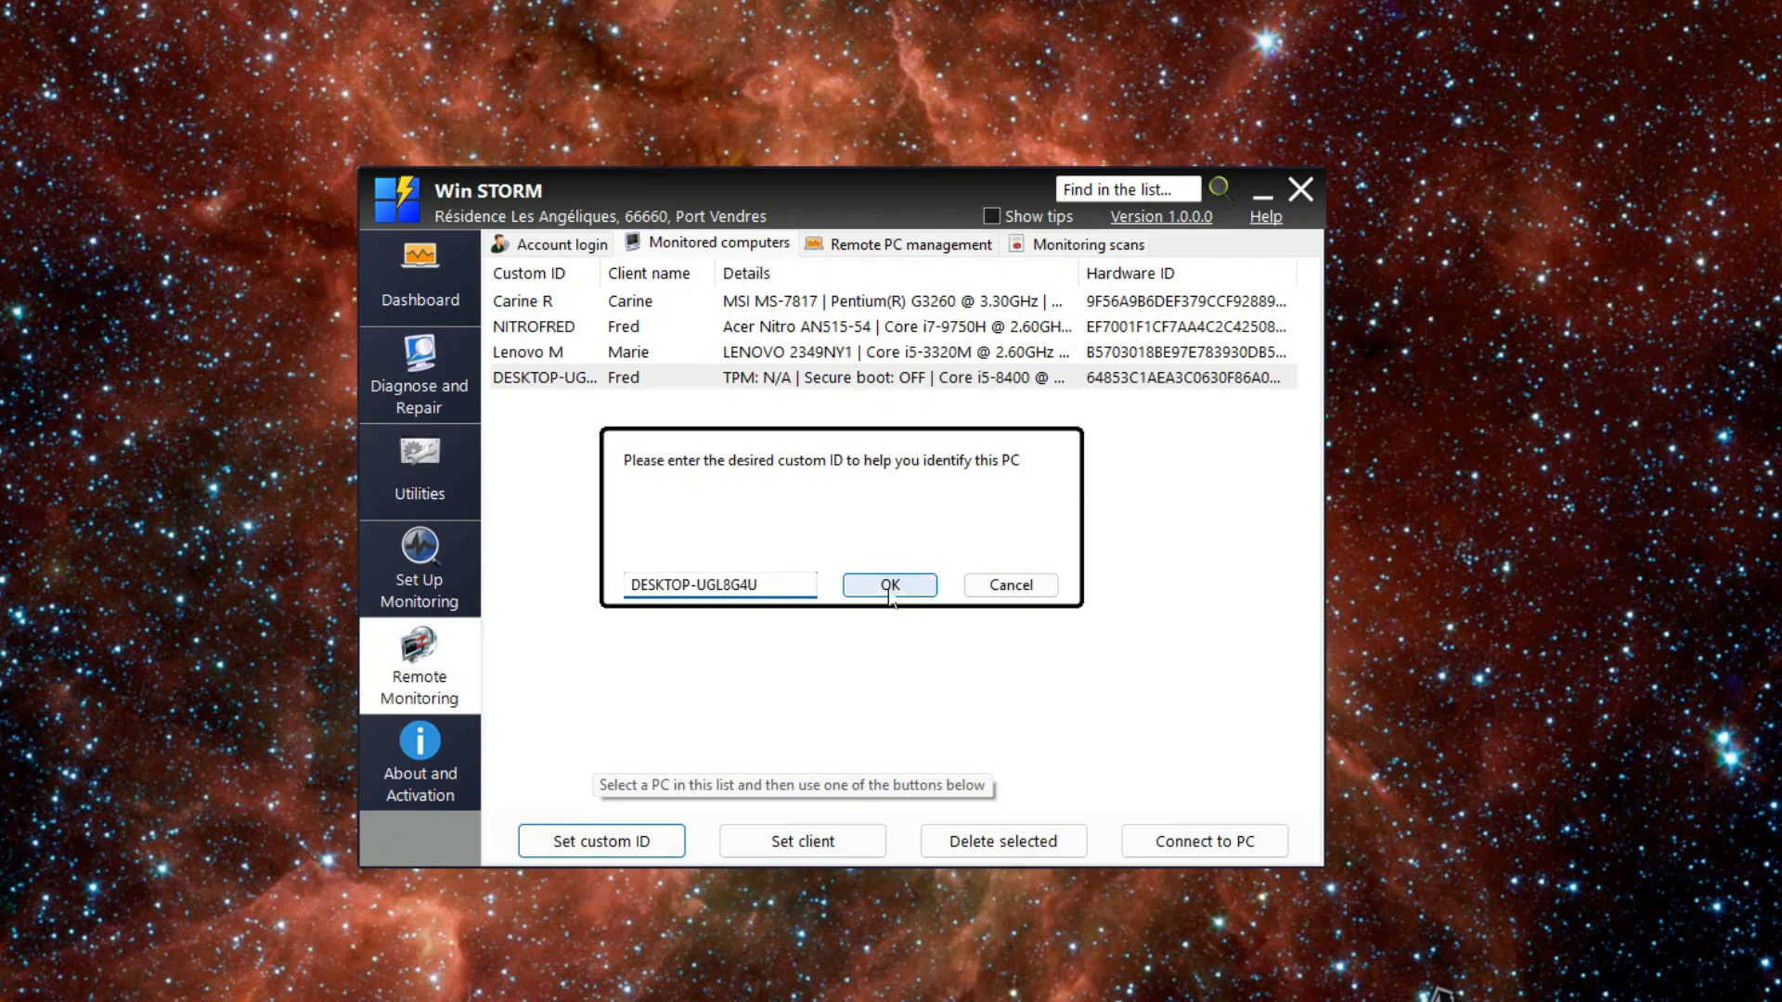
Step: Confirm DESKTOP-UGL8G4U's custom ID unchanged and cancel the Set client name prompt
{"action": "left_click", "coordinate": [1027, 592]}
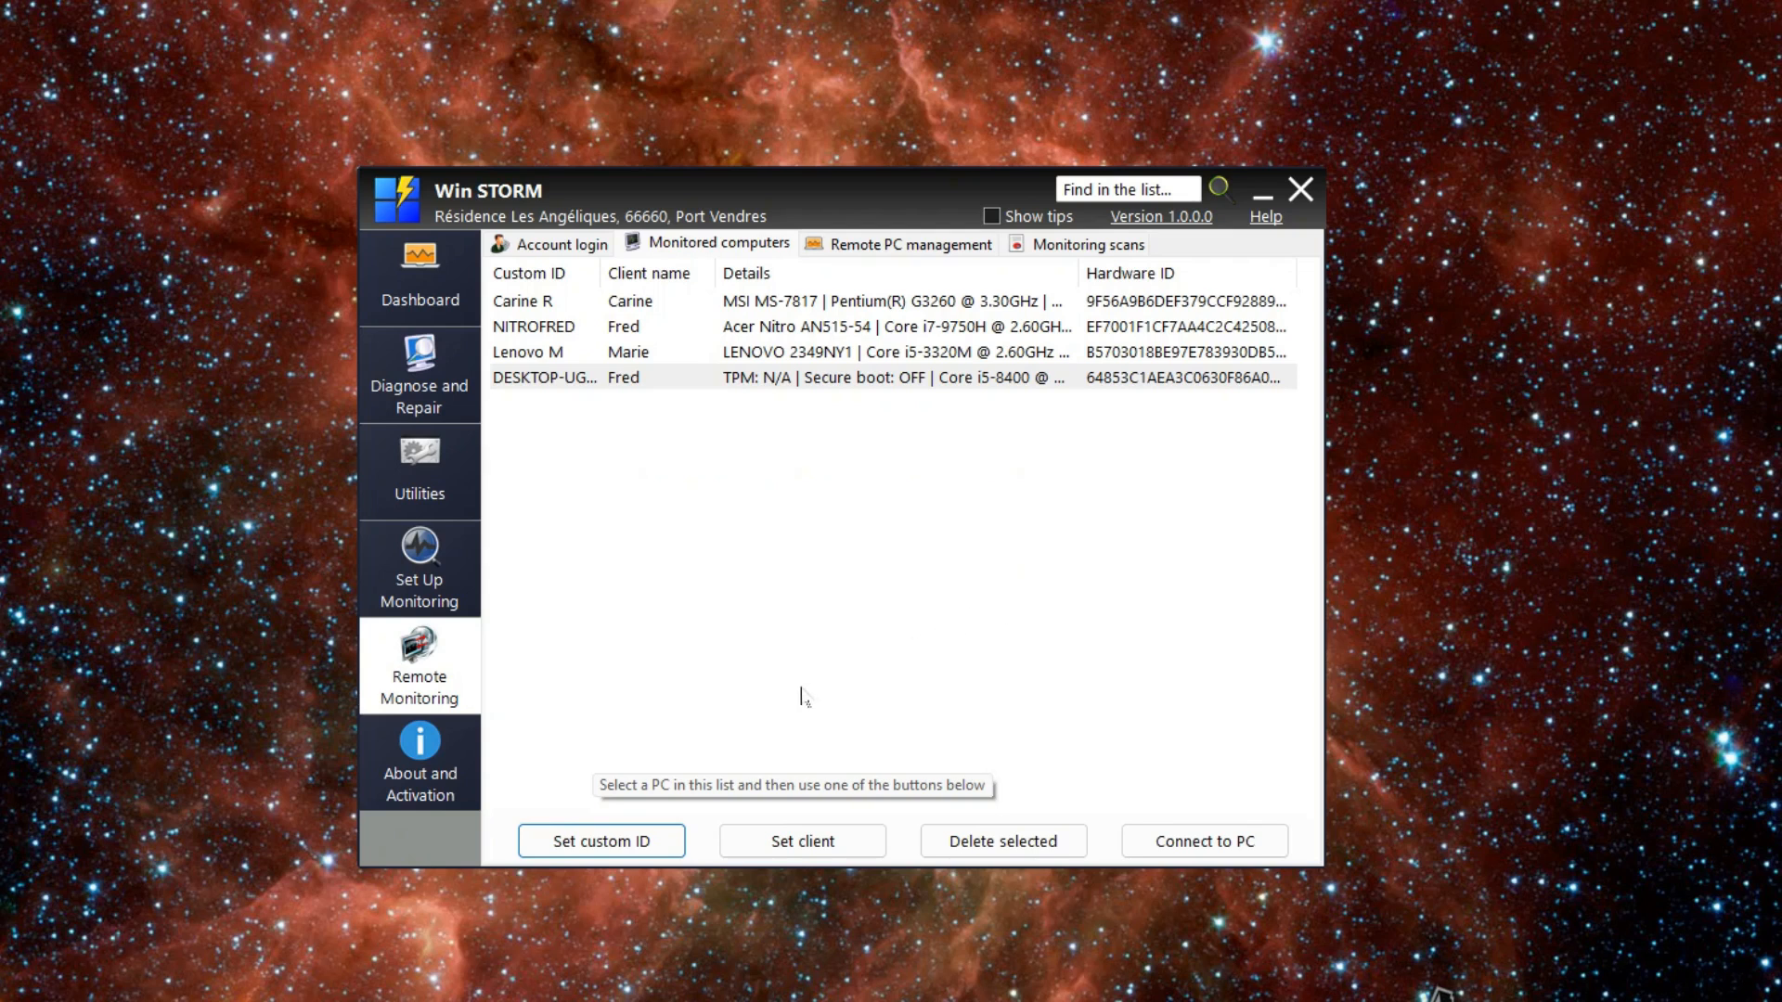
{"action": "left_click", "coordinate": [793, 844]}
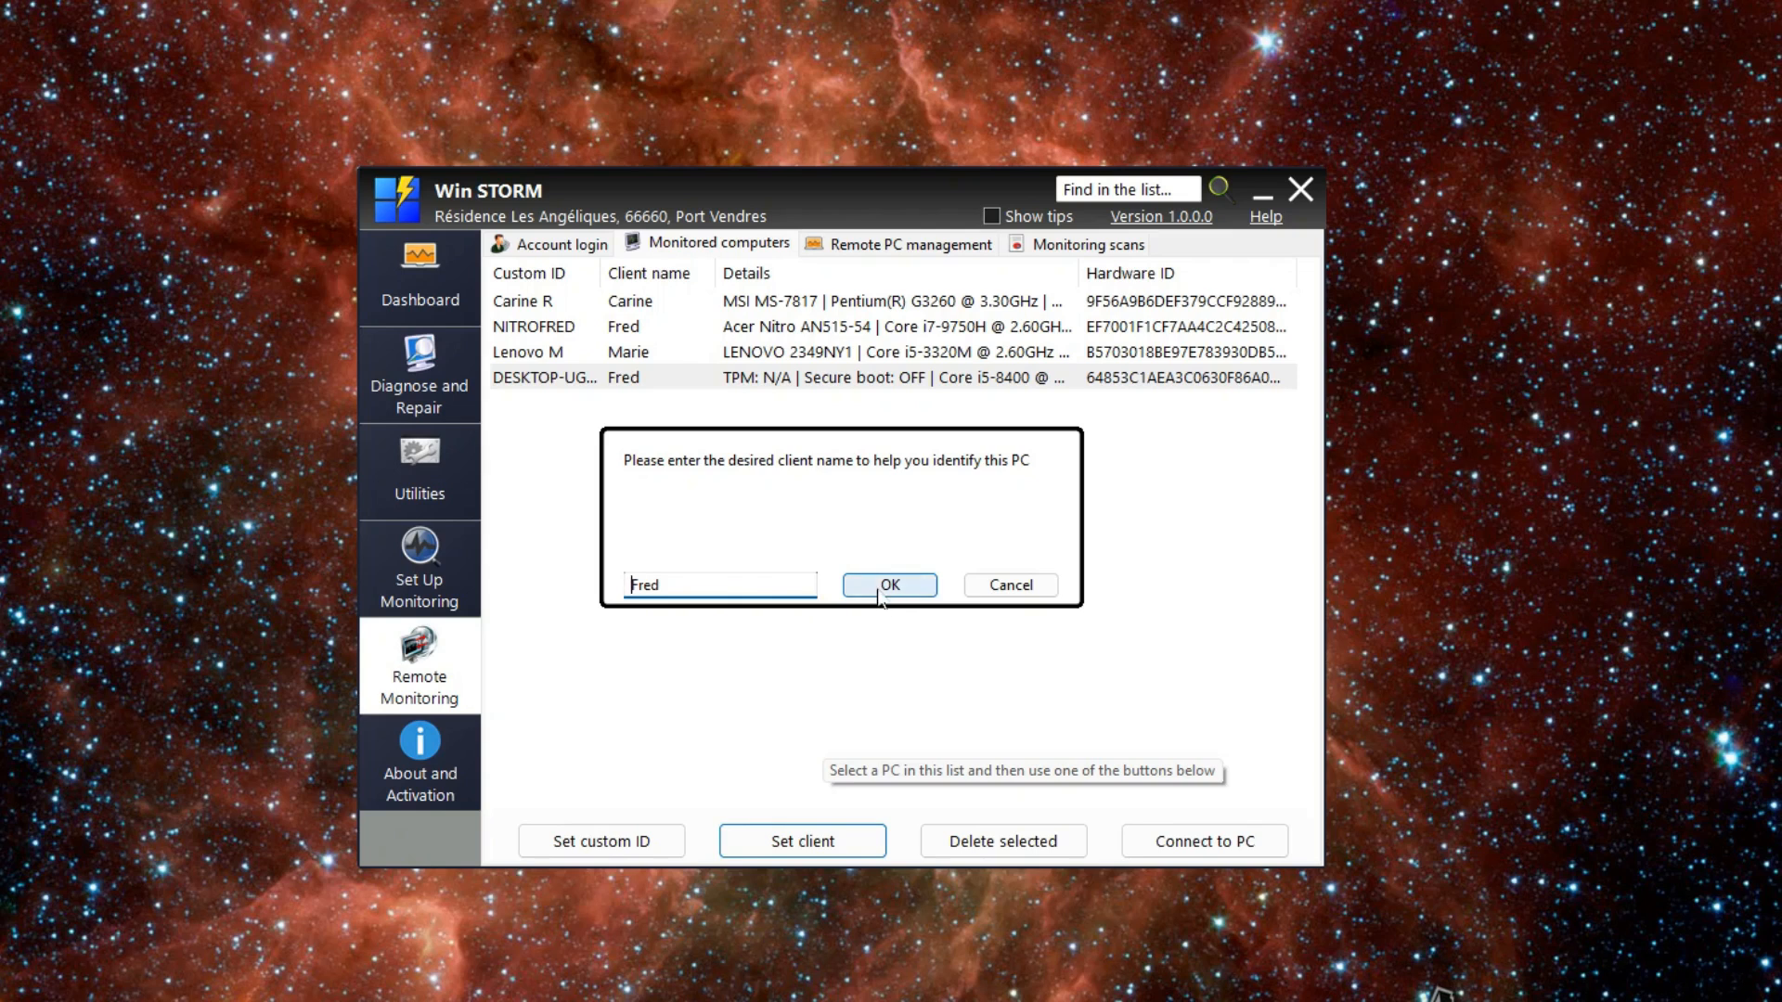
{"action": "left_click", "coordinate": [1016, 587]}
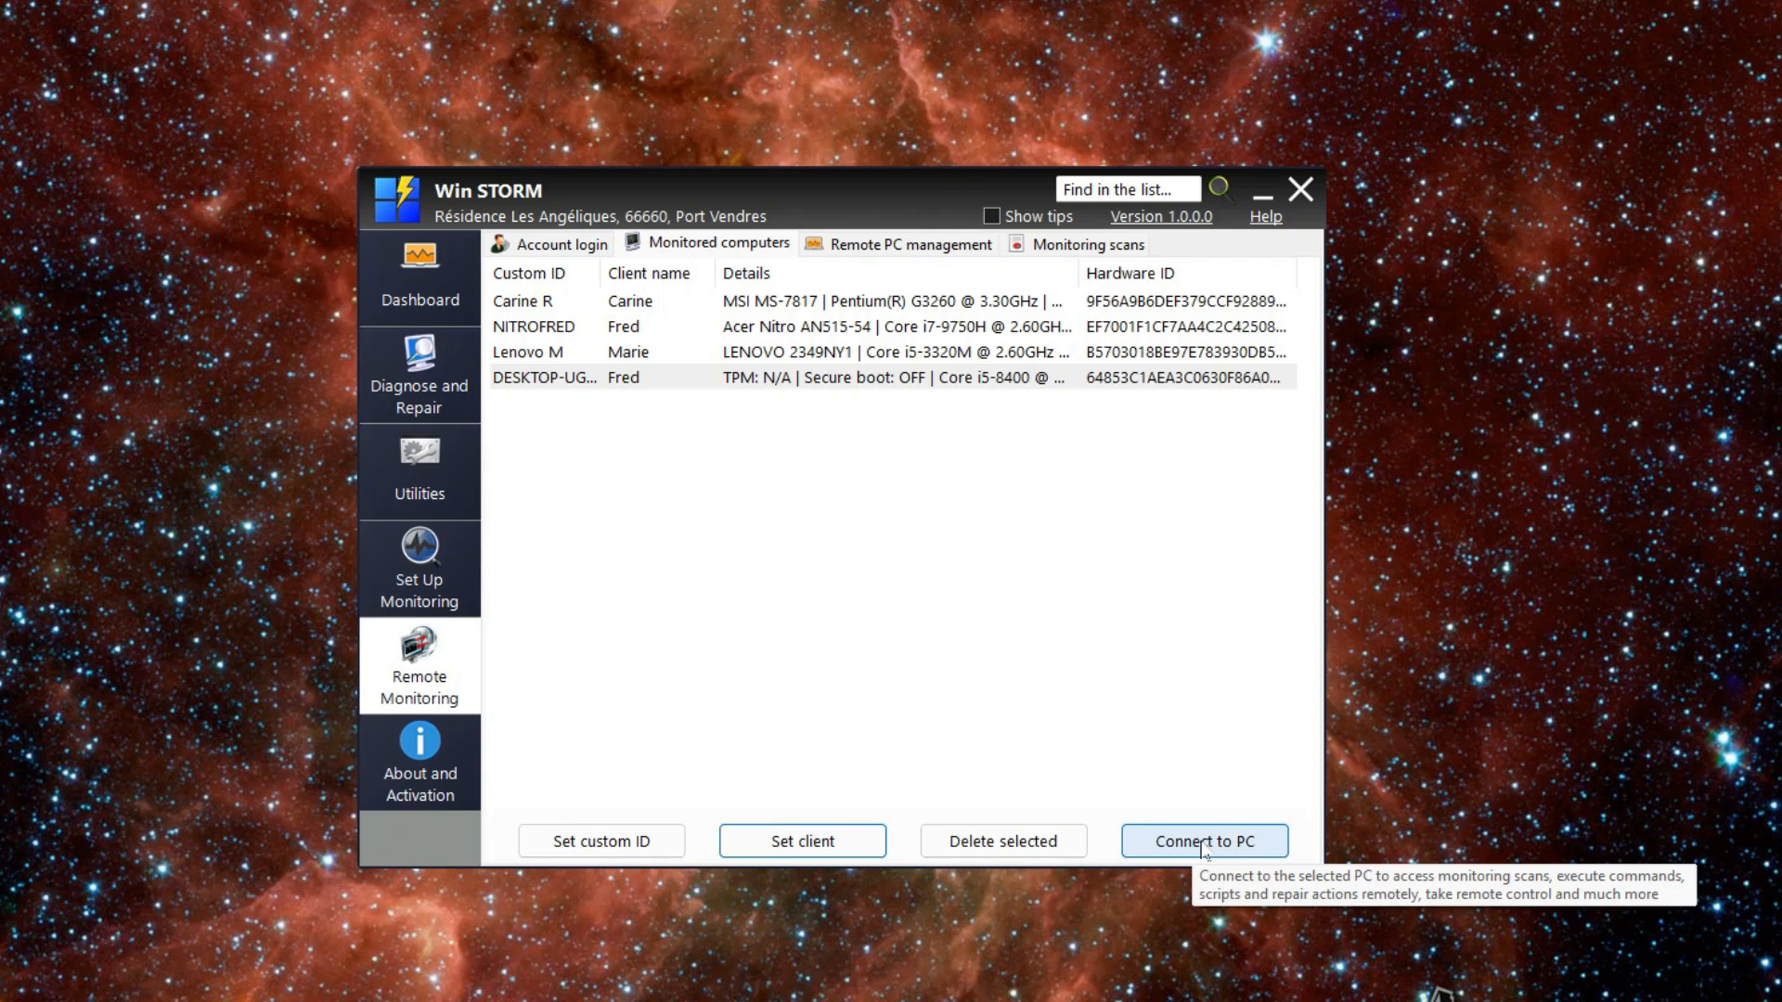
Step: Check DESKTOP-UGL8G4U's remote details, then connect to the NITROFRED computer from the monitored list
{"action": "left_click", "coordinate": [933, 244]}
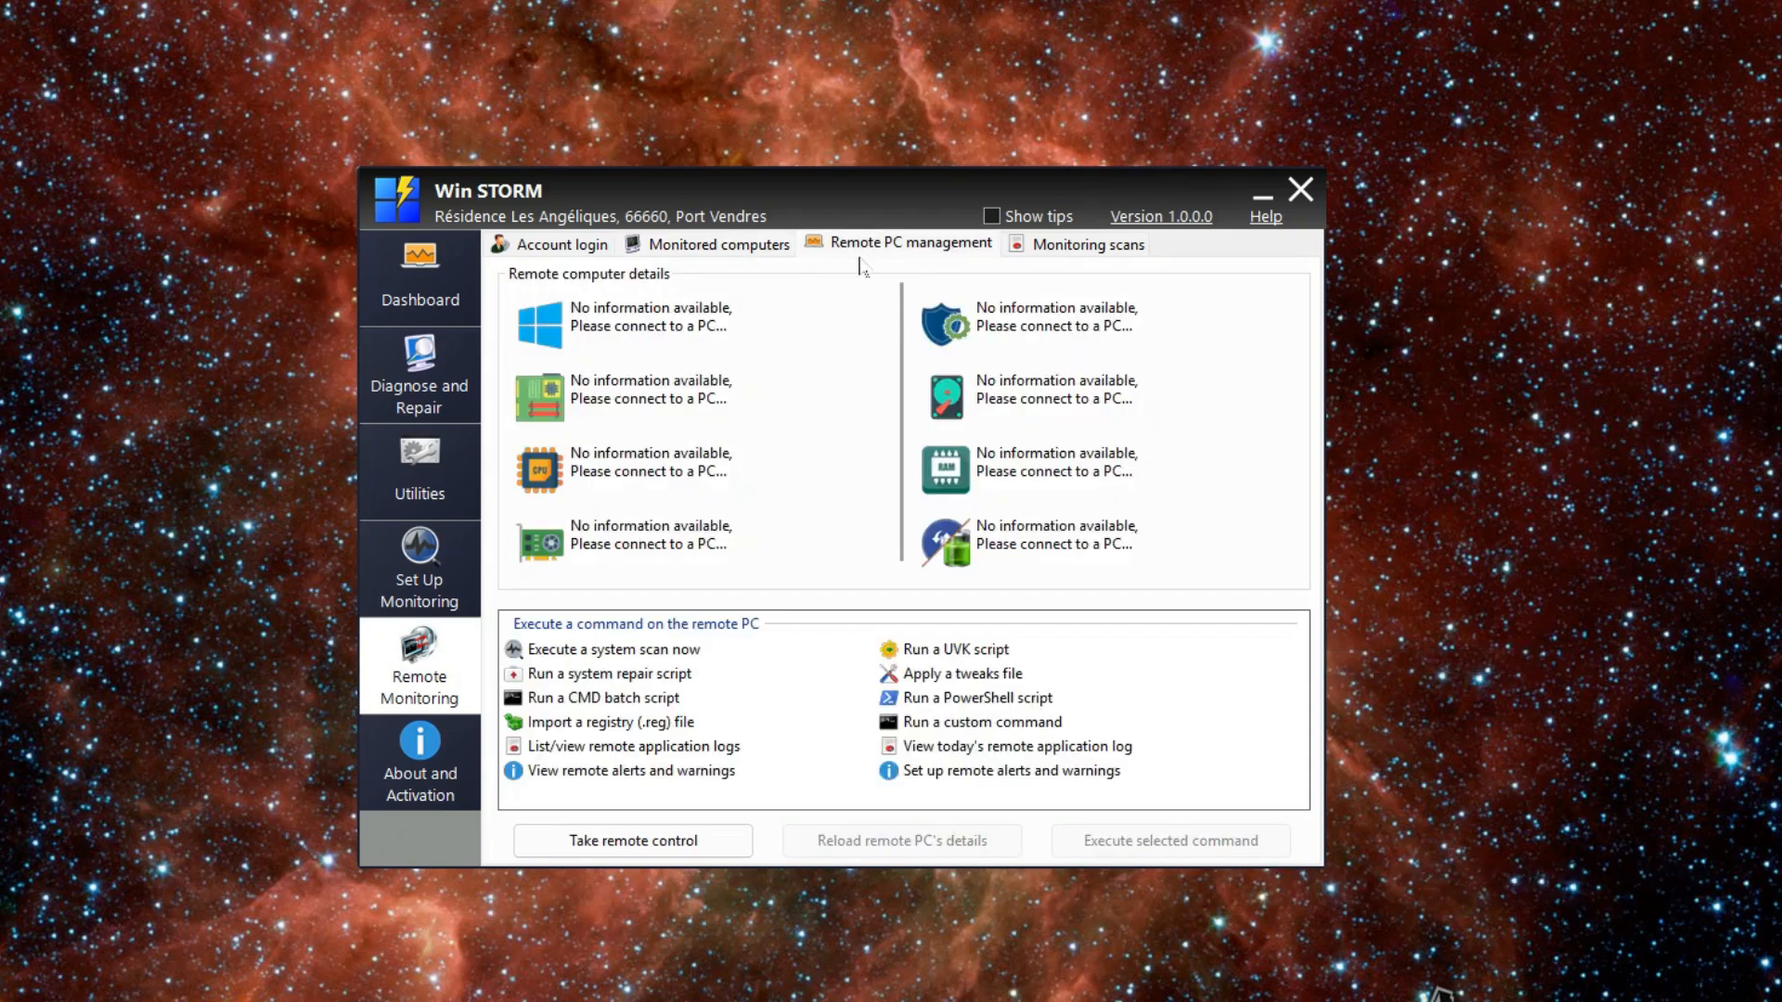
{"action": "left_click", "coordinate": [745, 247]}
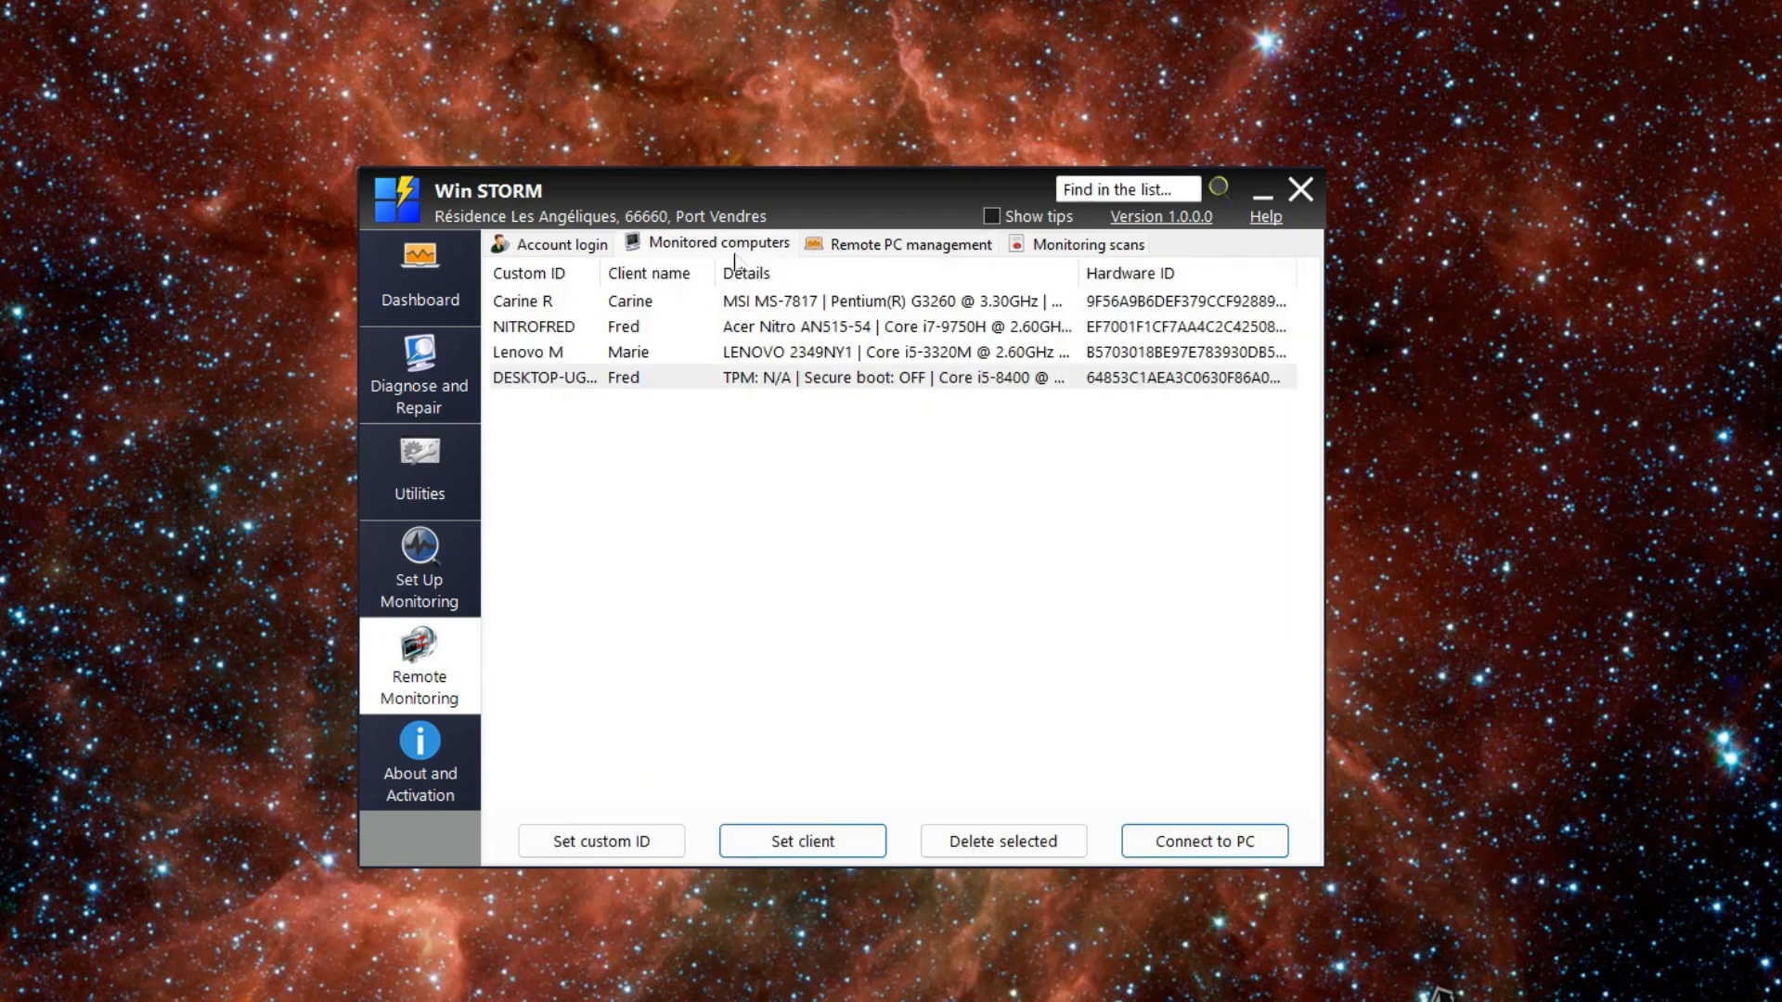
{"action": "left_click", "coordinate": [708, 379]}
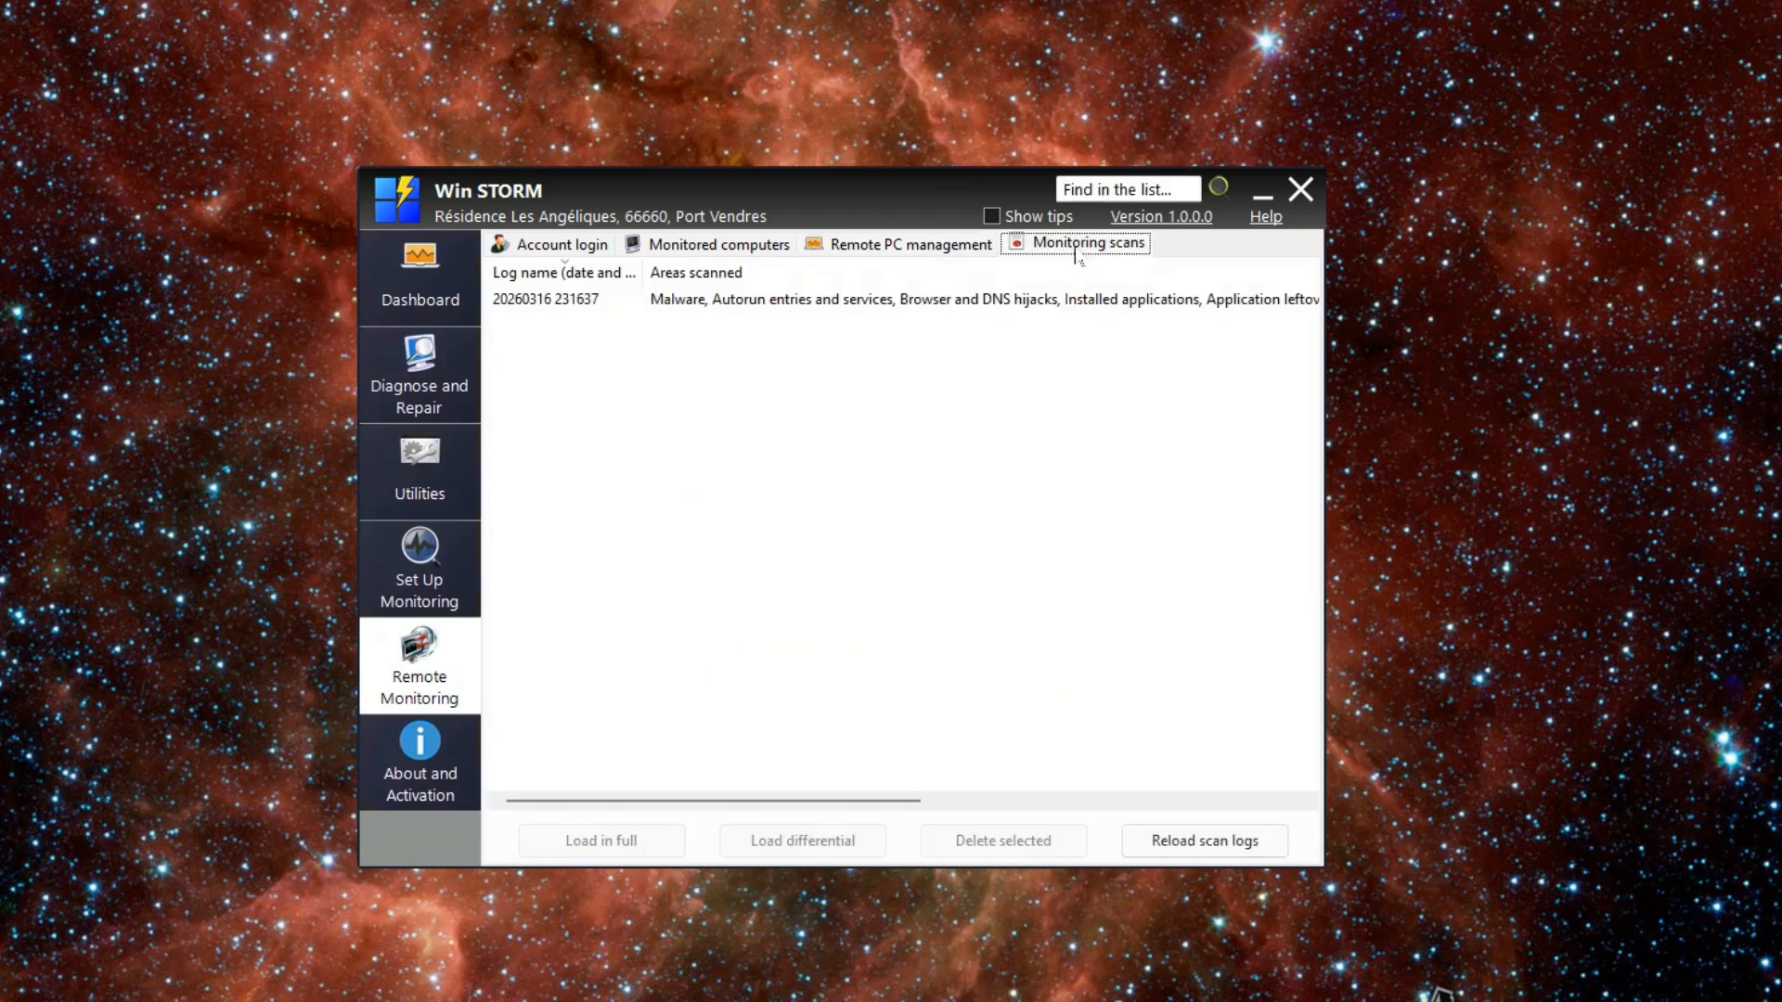
{"action": "left_click", "coordinate": [883, 248]}
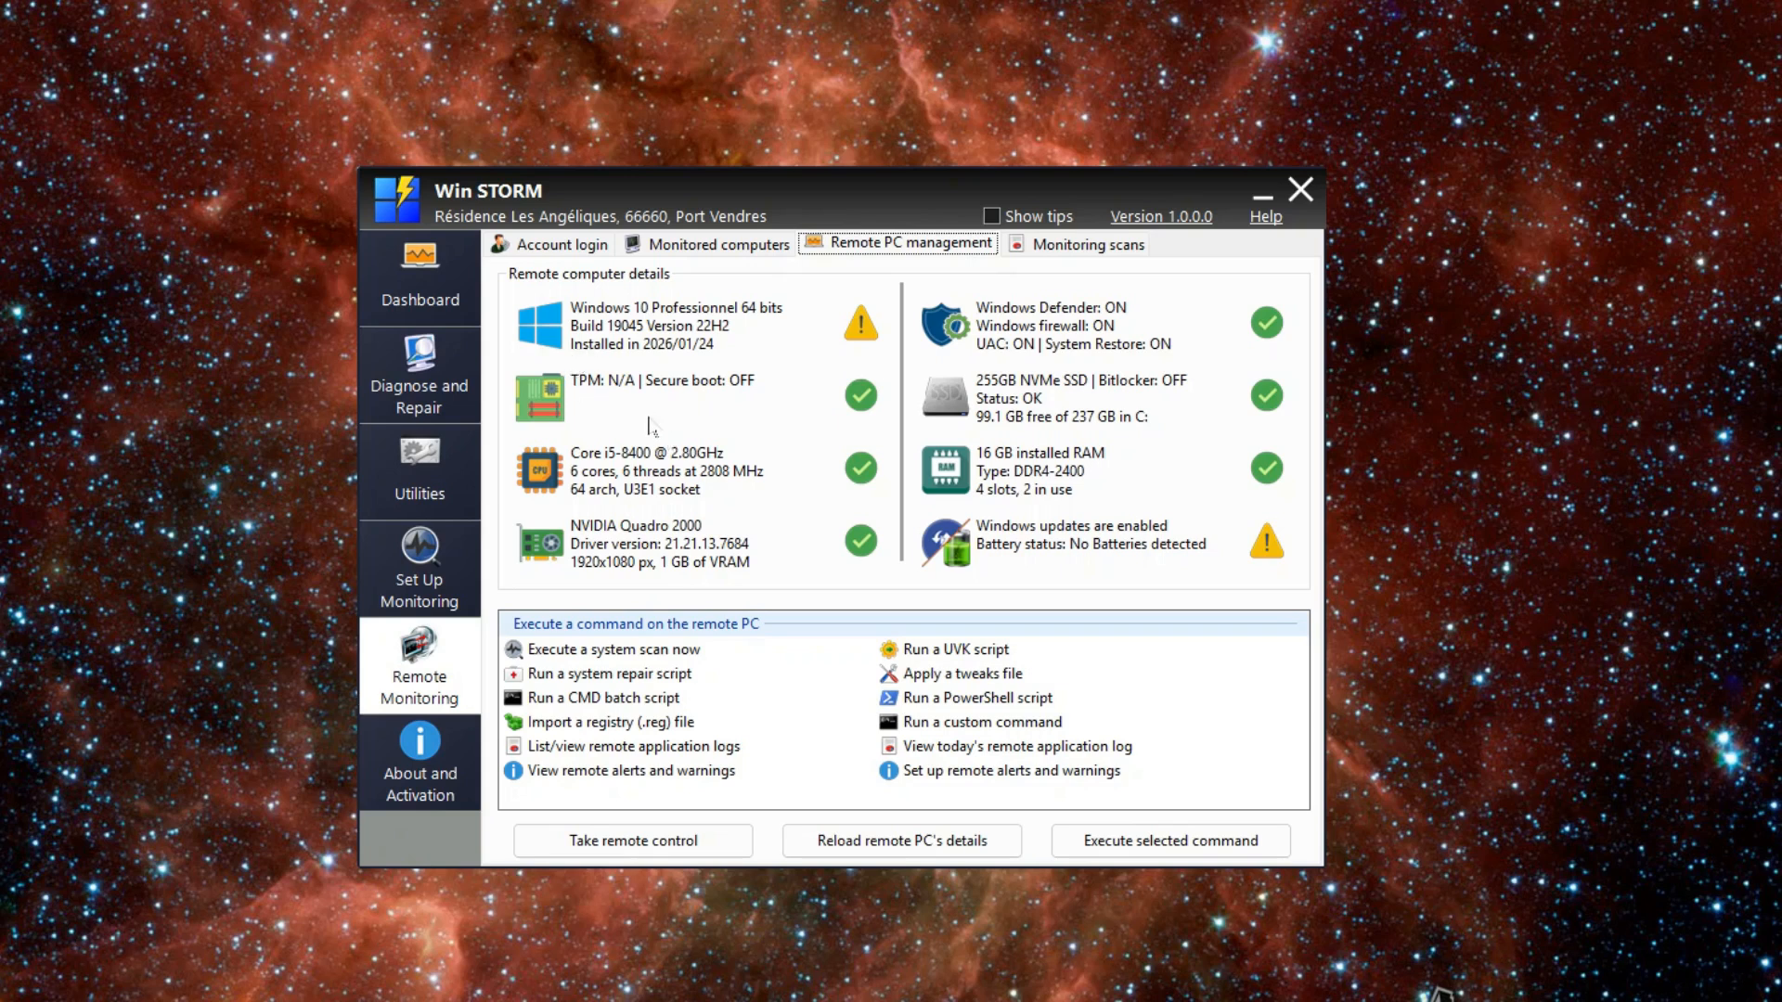
{"action": "left_click", "coordinate": [645, 249]}
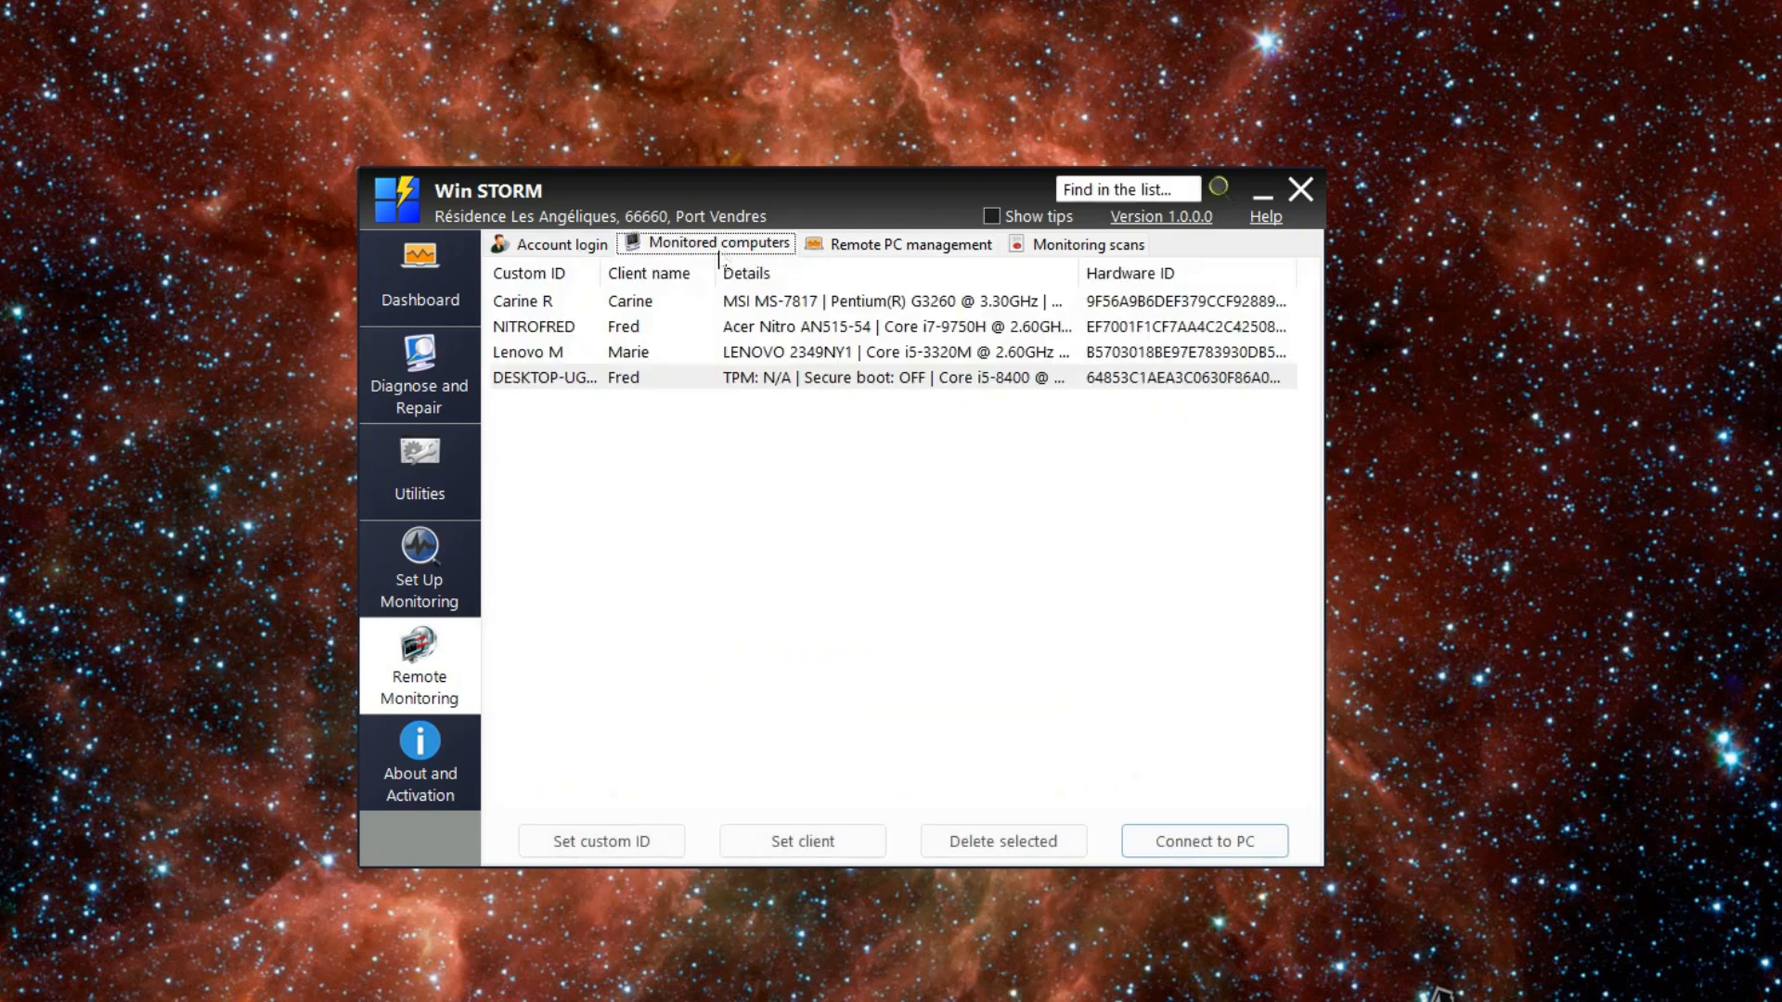
{"action": "double_click", "coordinate": [636, 328]}
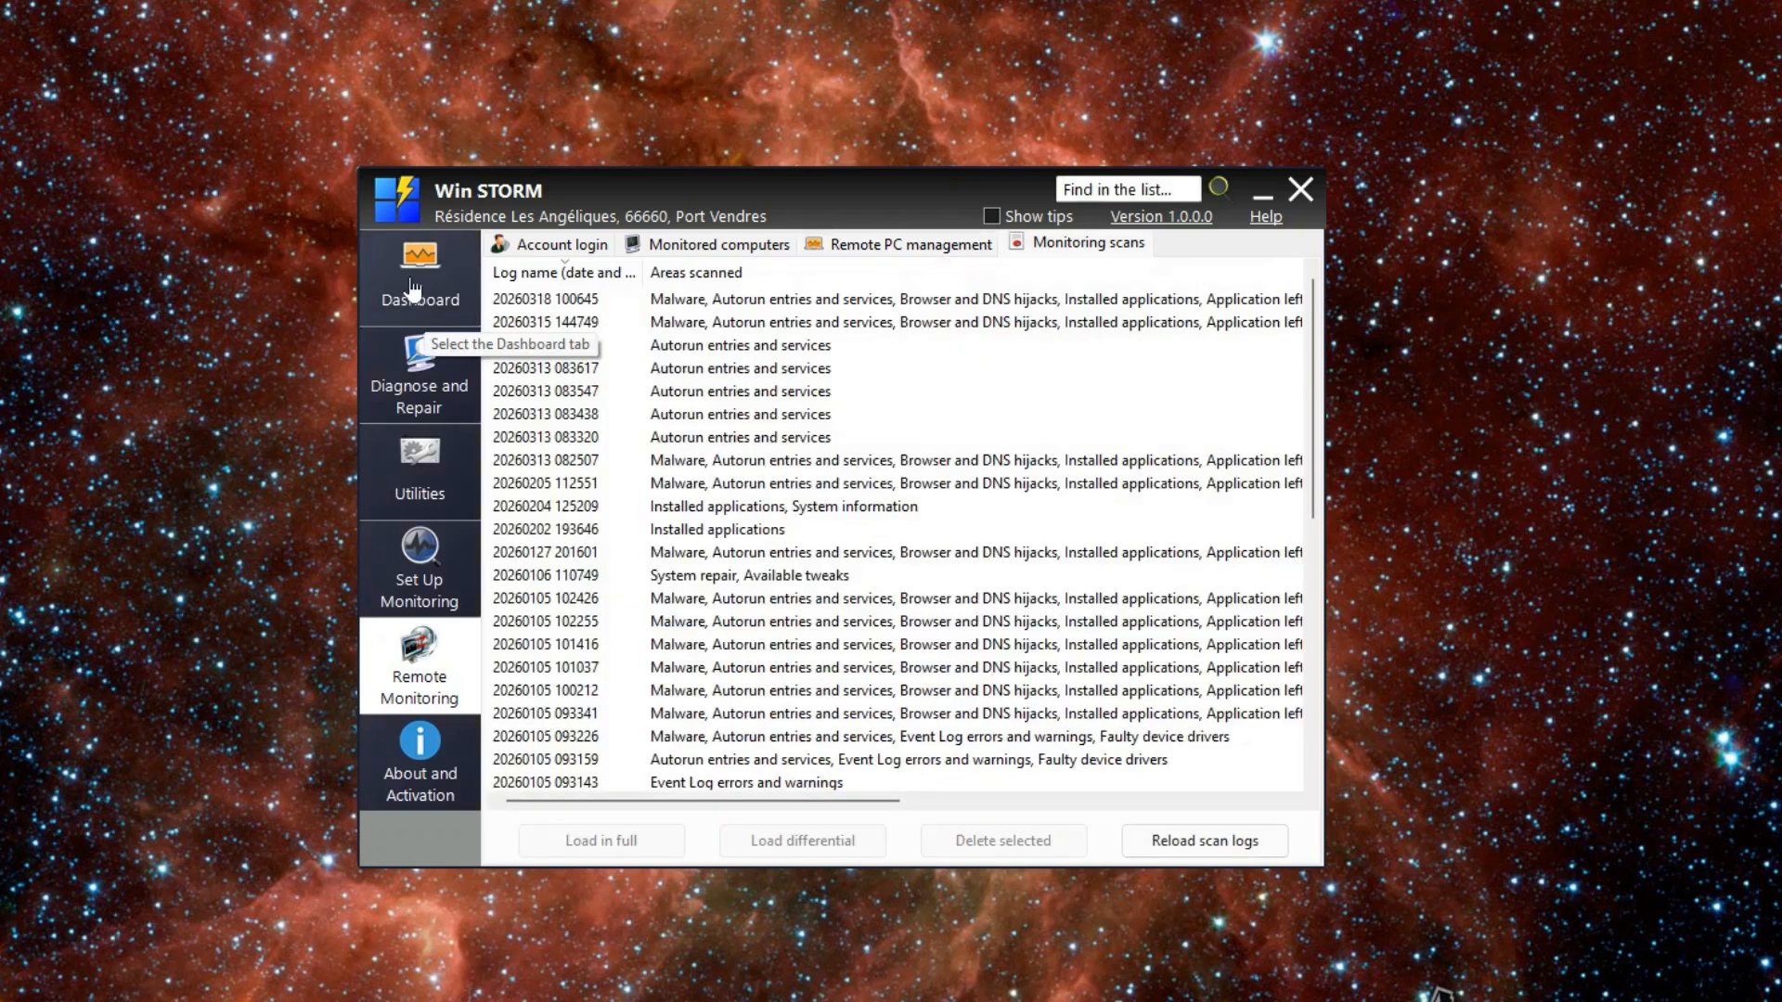
Step: Show the Acer Nitro AN515-54's hardware details and remote command list on Remote PC management
{"action": "left_click", "coordinate": [845, 245]}
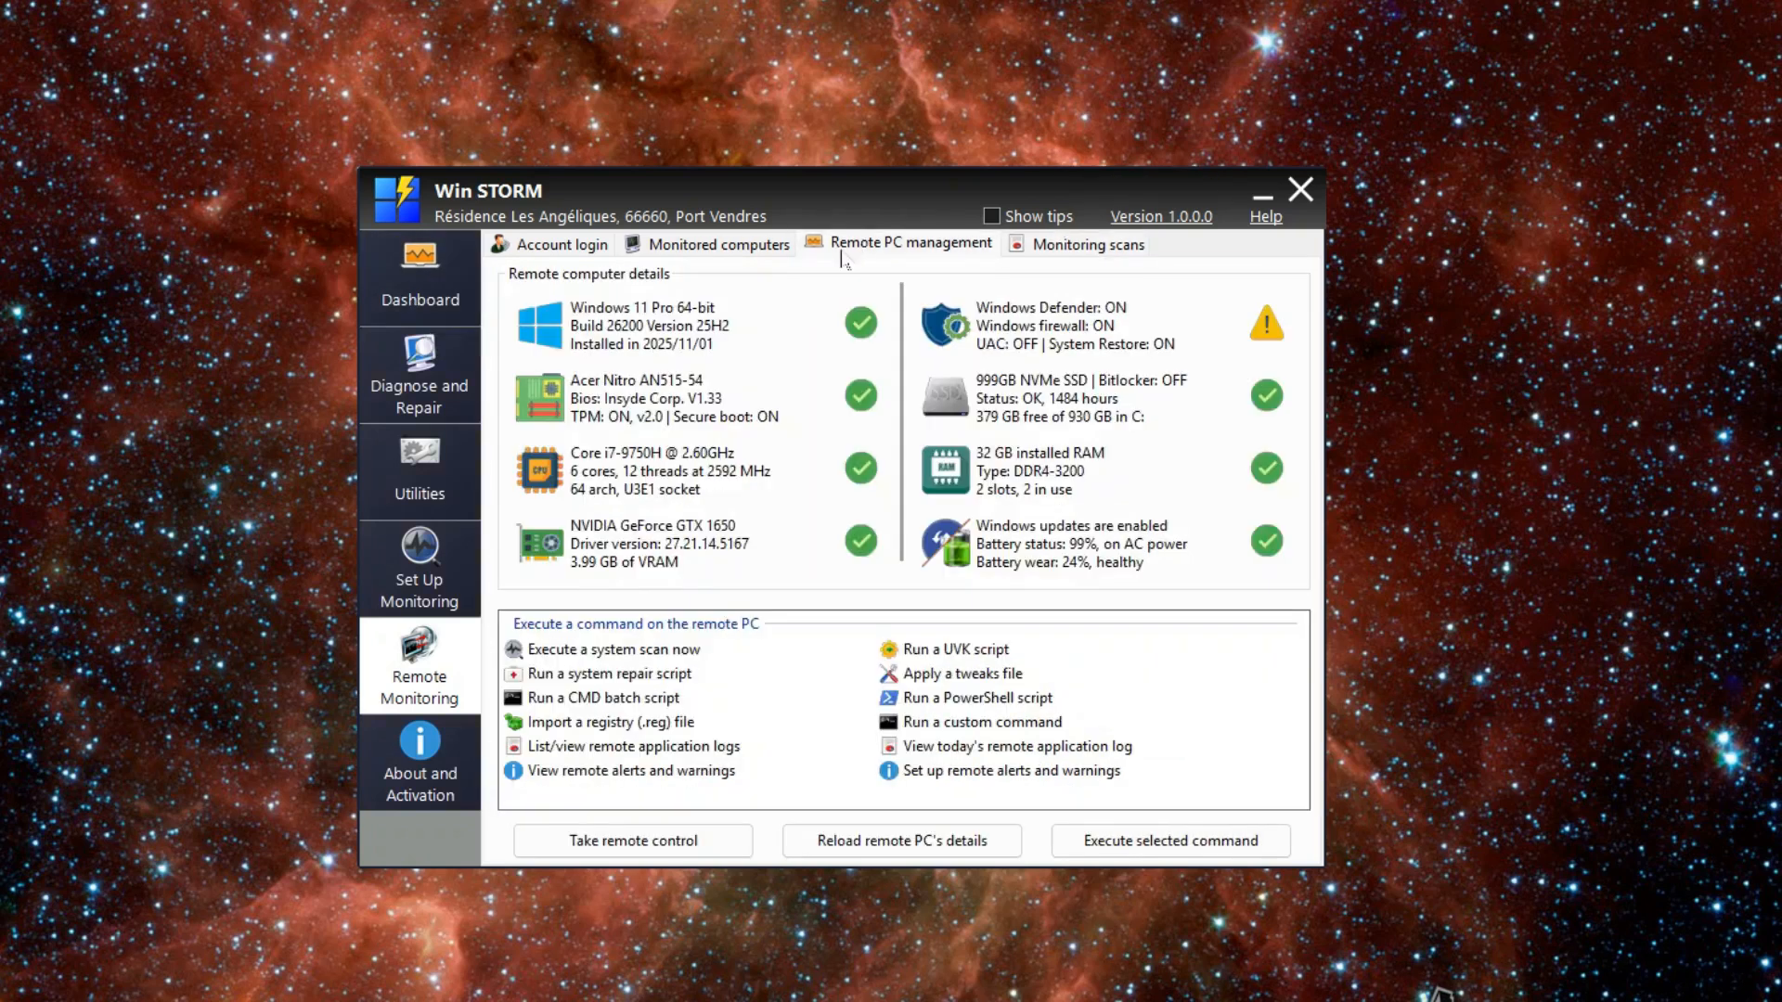
{"action": "left_click", "coordinate": [426, 311]}
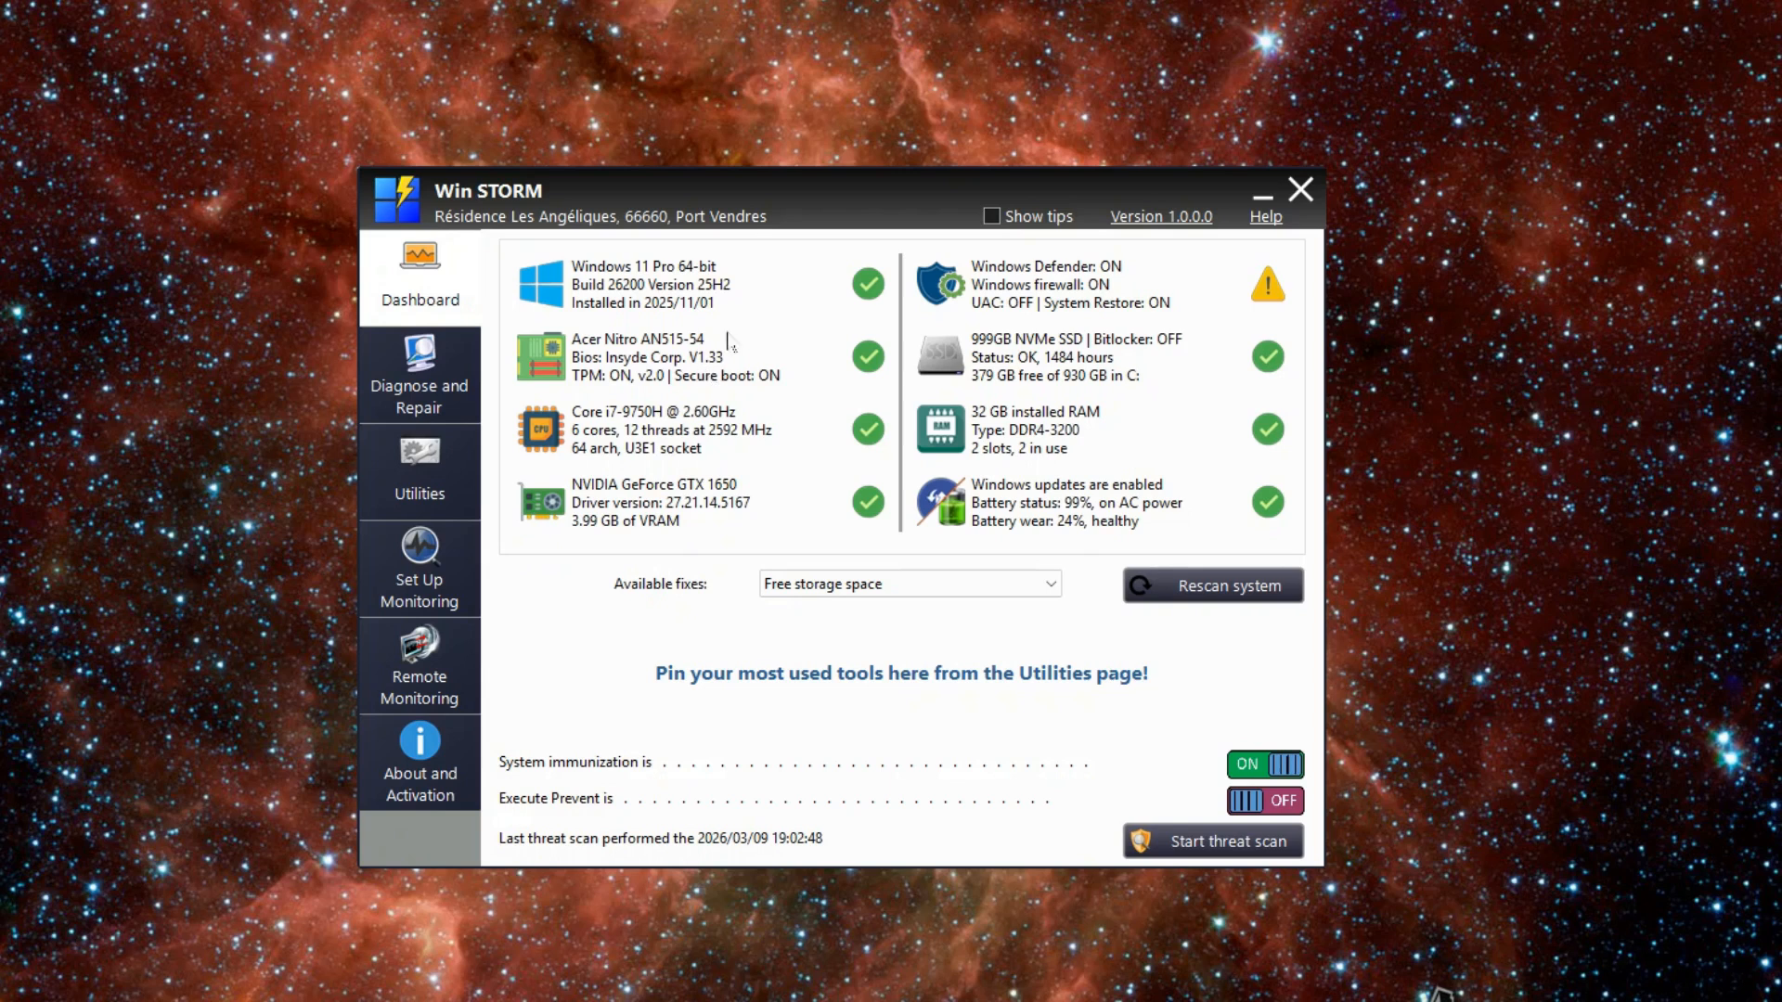
{"action": "left_click", "coordinate": [419, 666]}
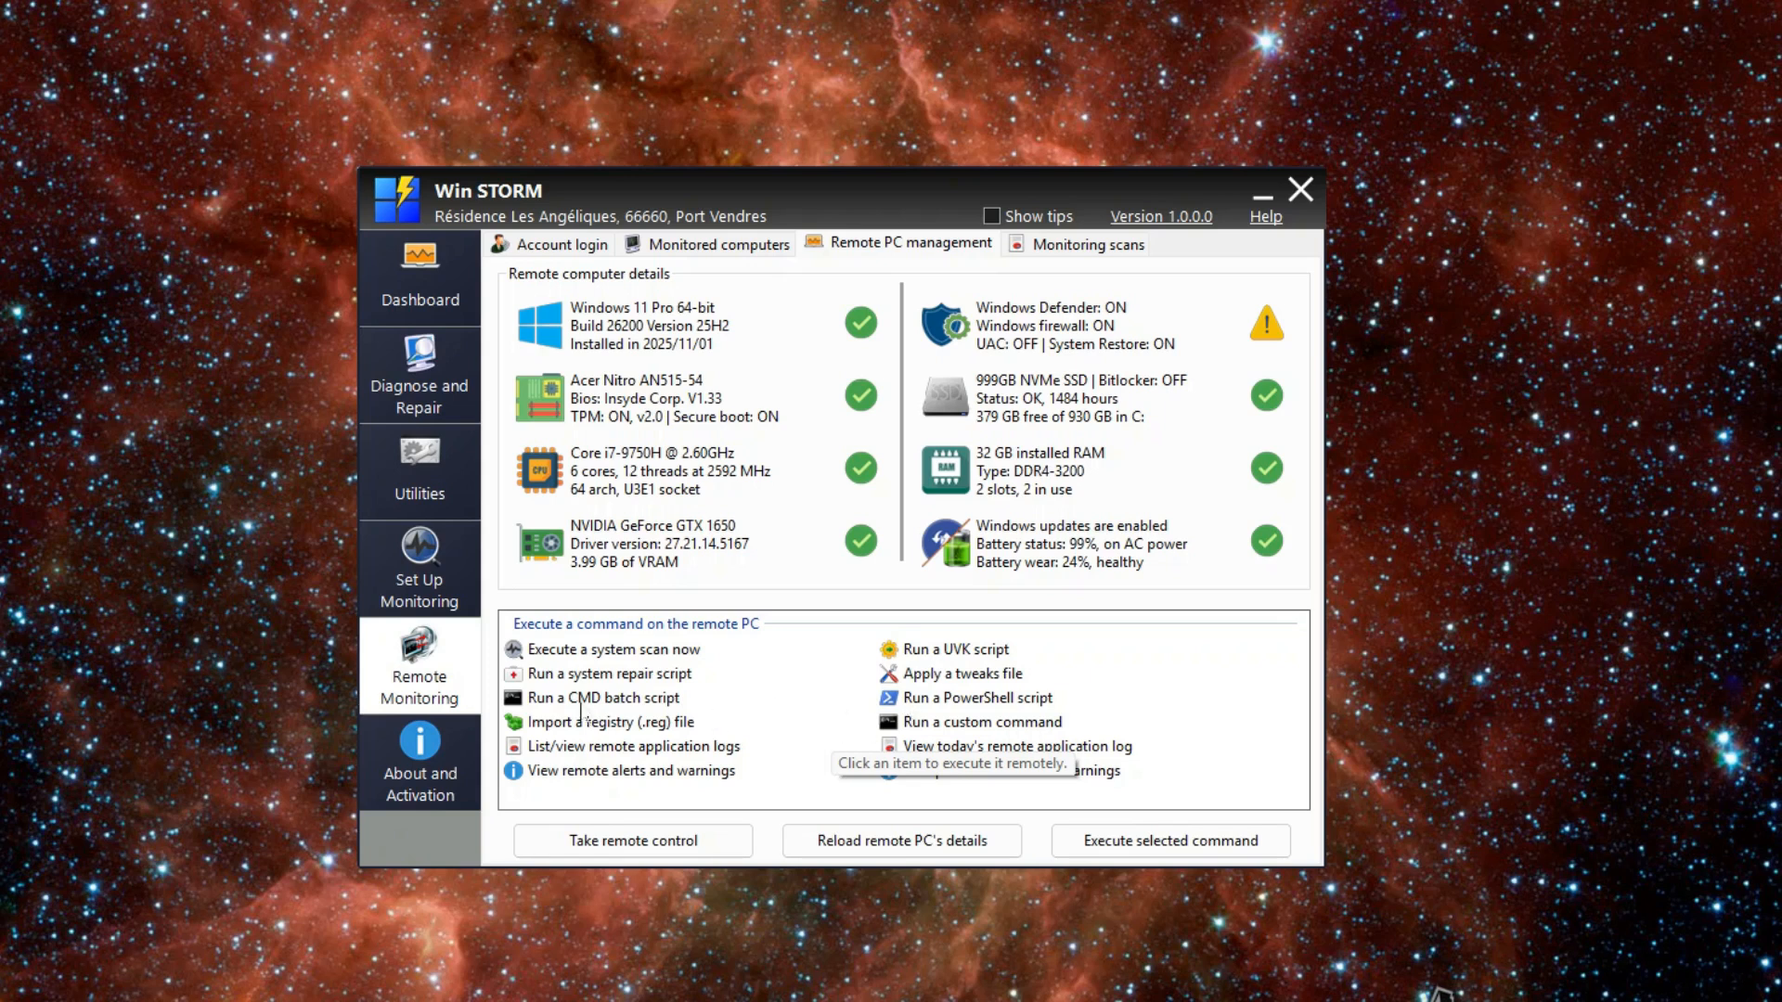
Step: Start a remote system scan that waits for completion and refreshes the logs list
{"action": "left_click", "coordinate": [622, 650]}
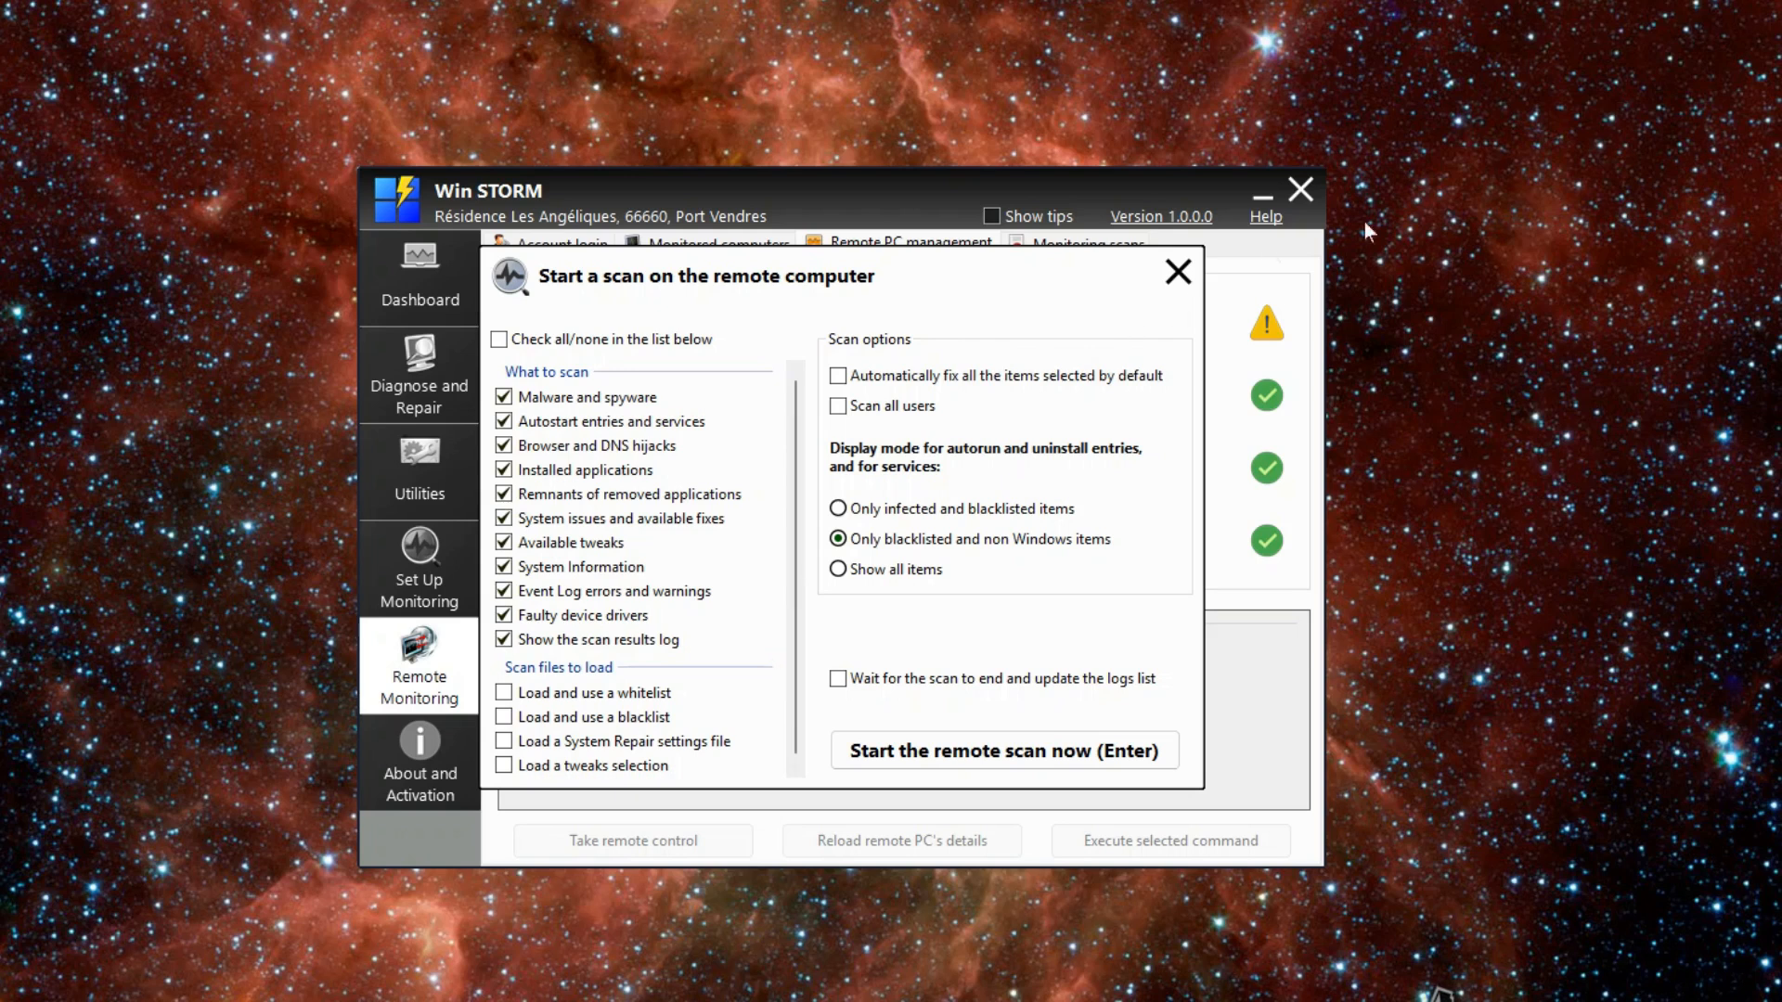
{"action": "left_click", "coordinate": [1178, 273]}
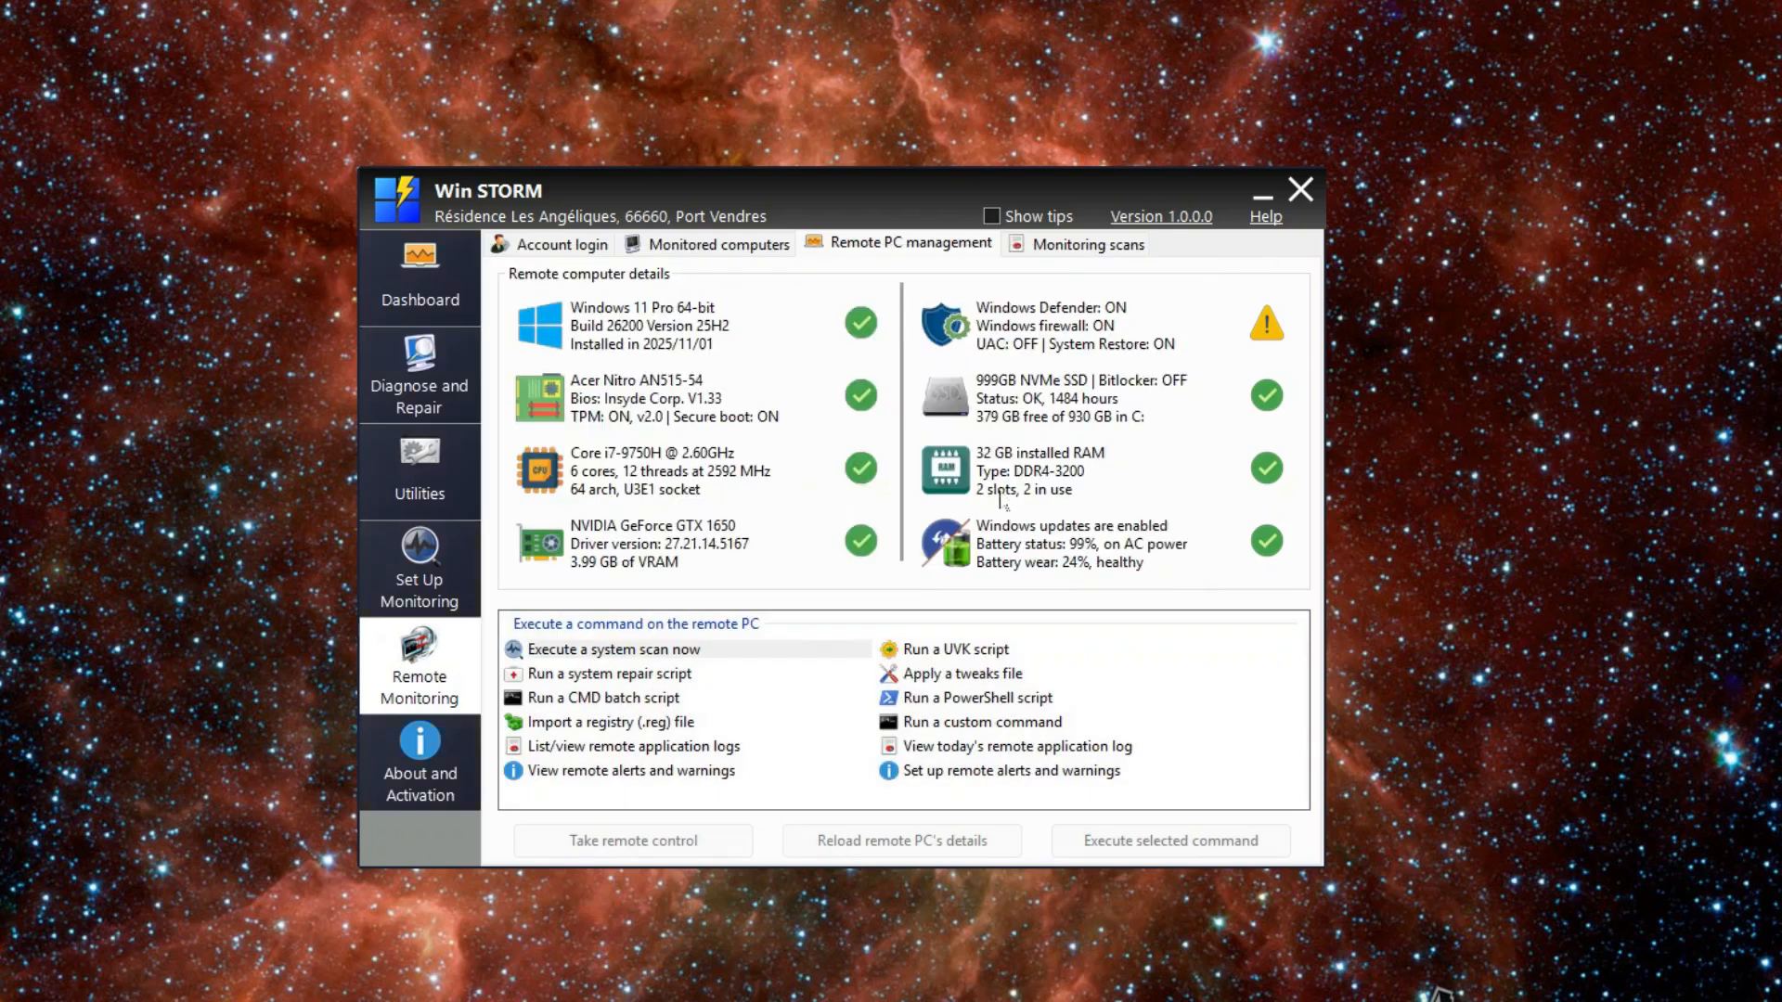
{"action": "left_click", "coordinate": [621, 651]}
{"action": "left_click", "coordinate": [1161, 844]}
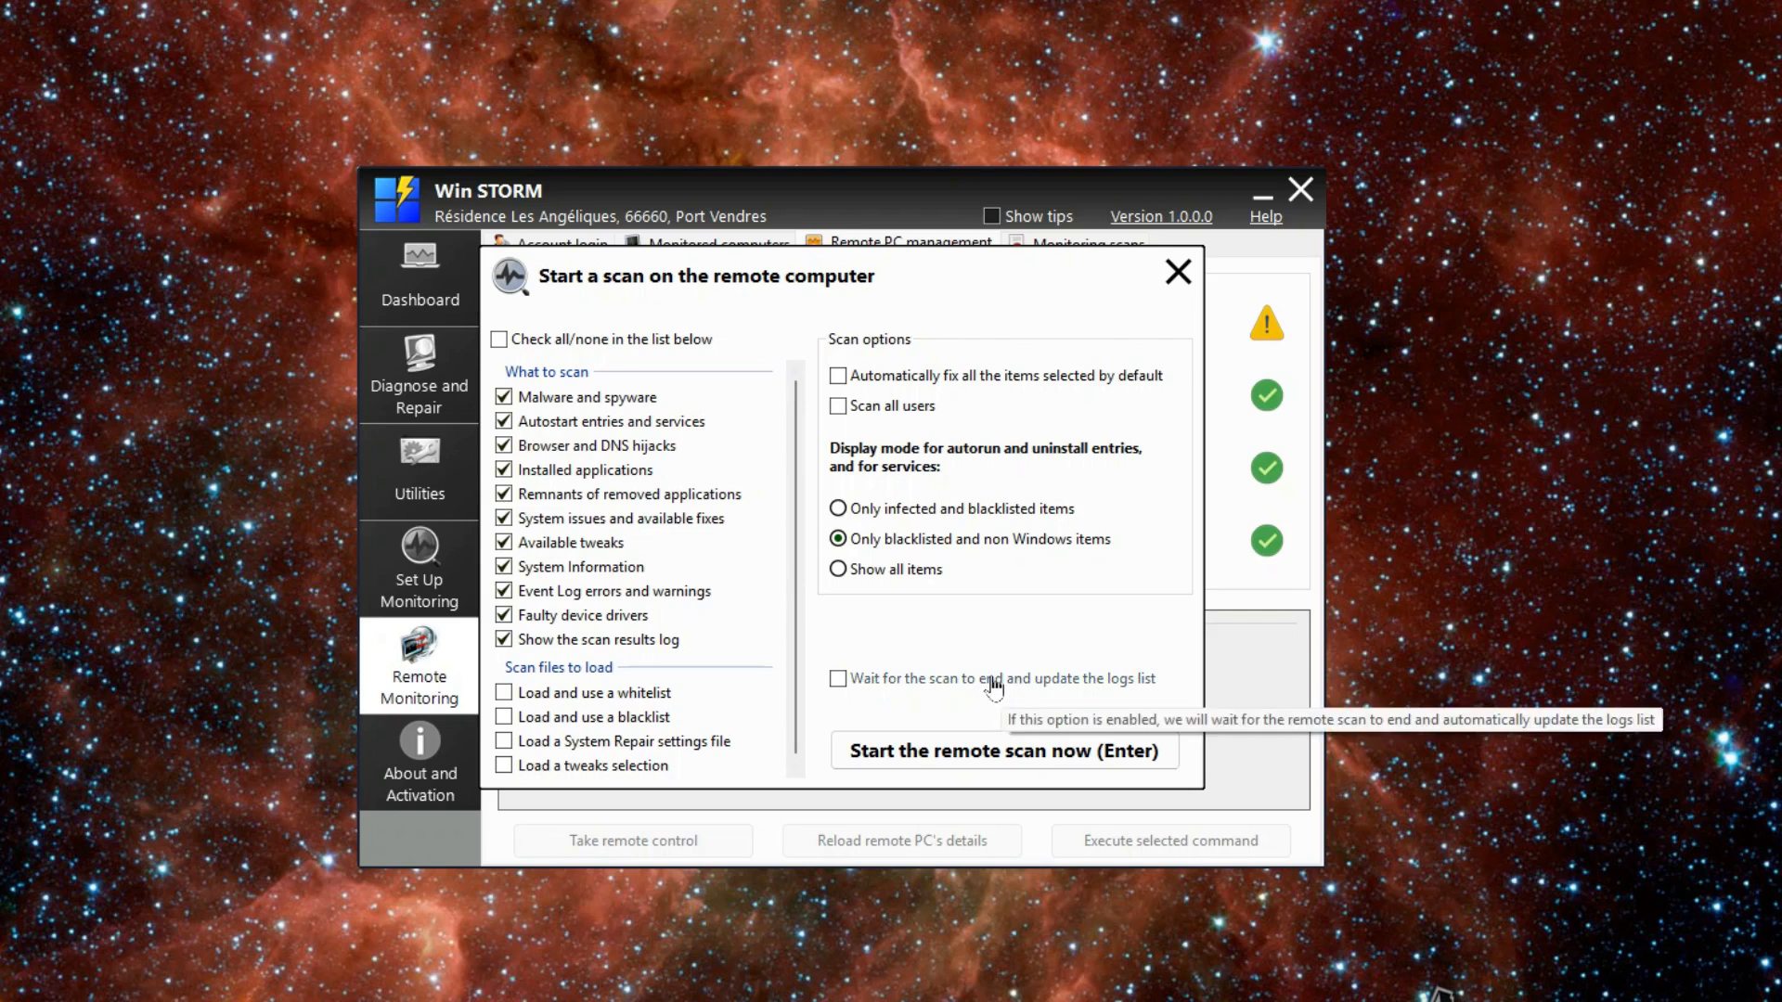
{"action": "left_click", "coordinate": [932, 687]}
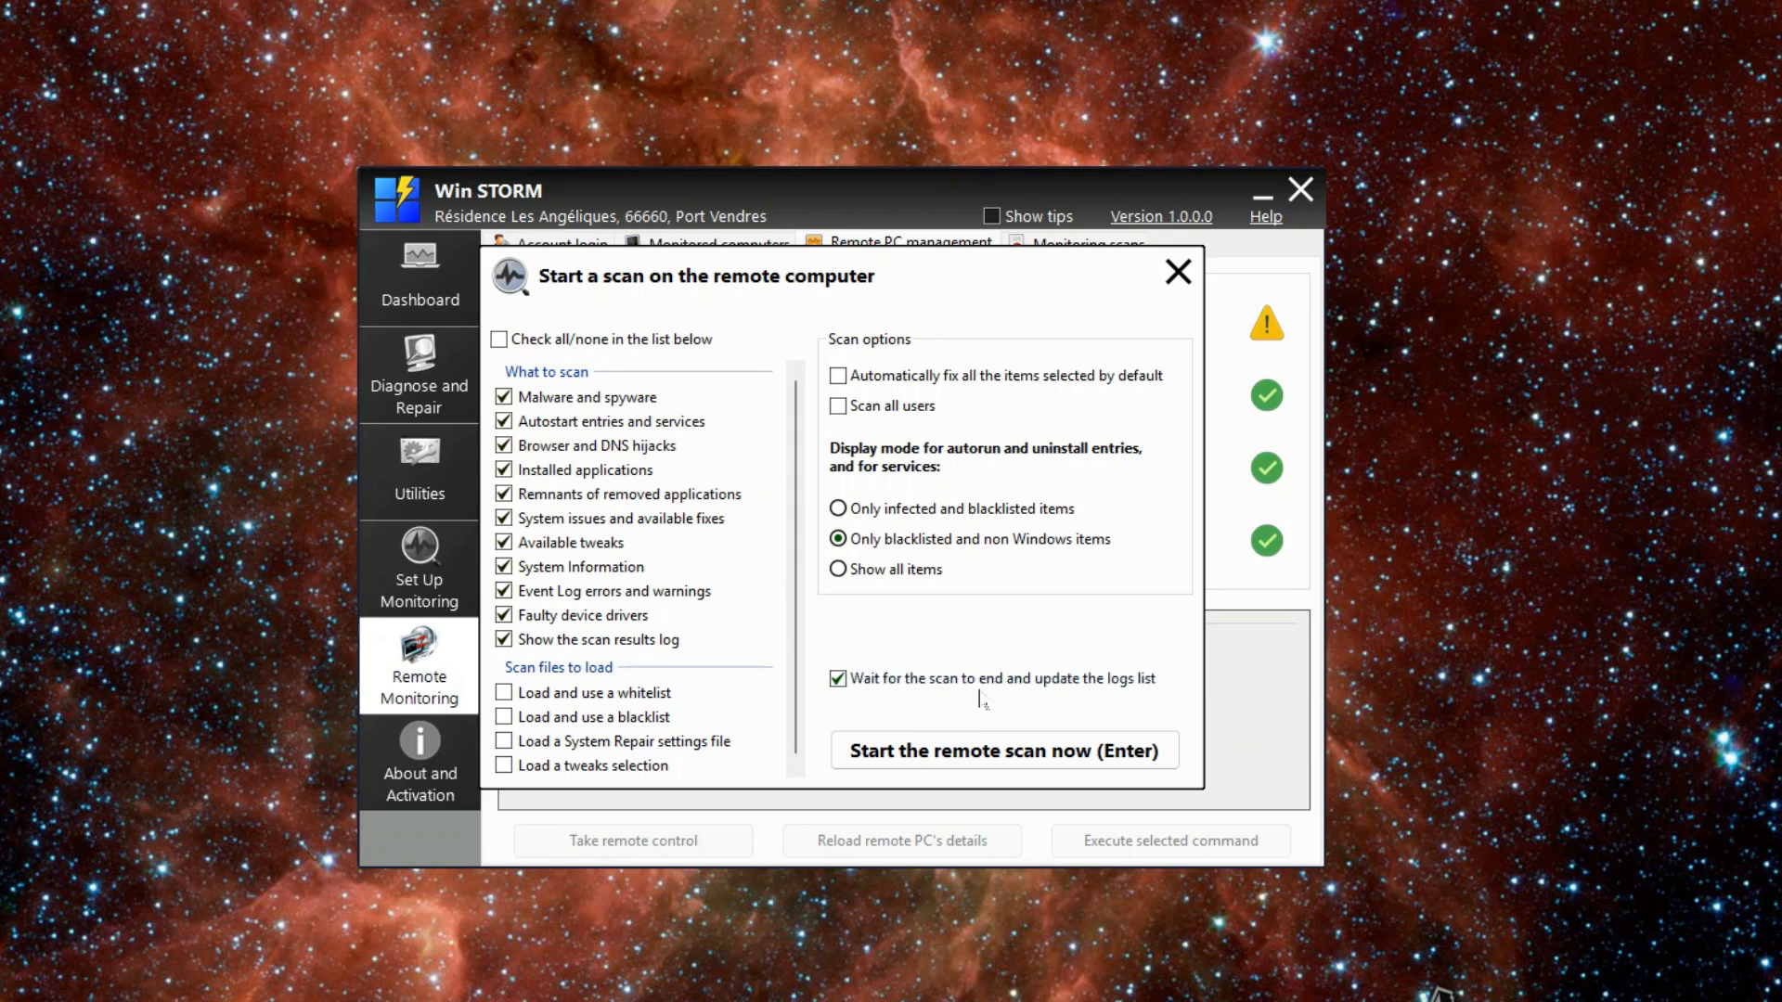
{"action": "left_click", "coordinate": [970, 756]}
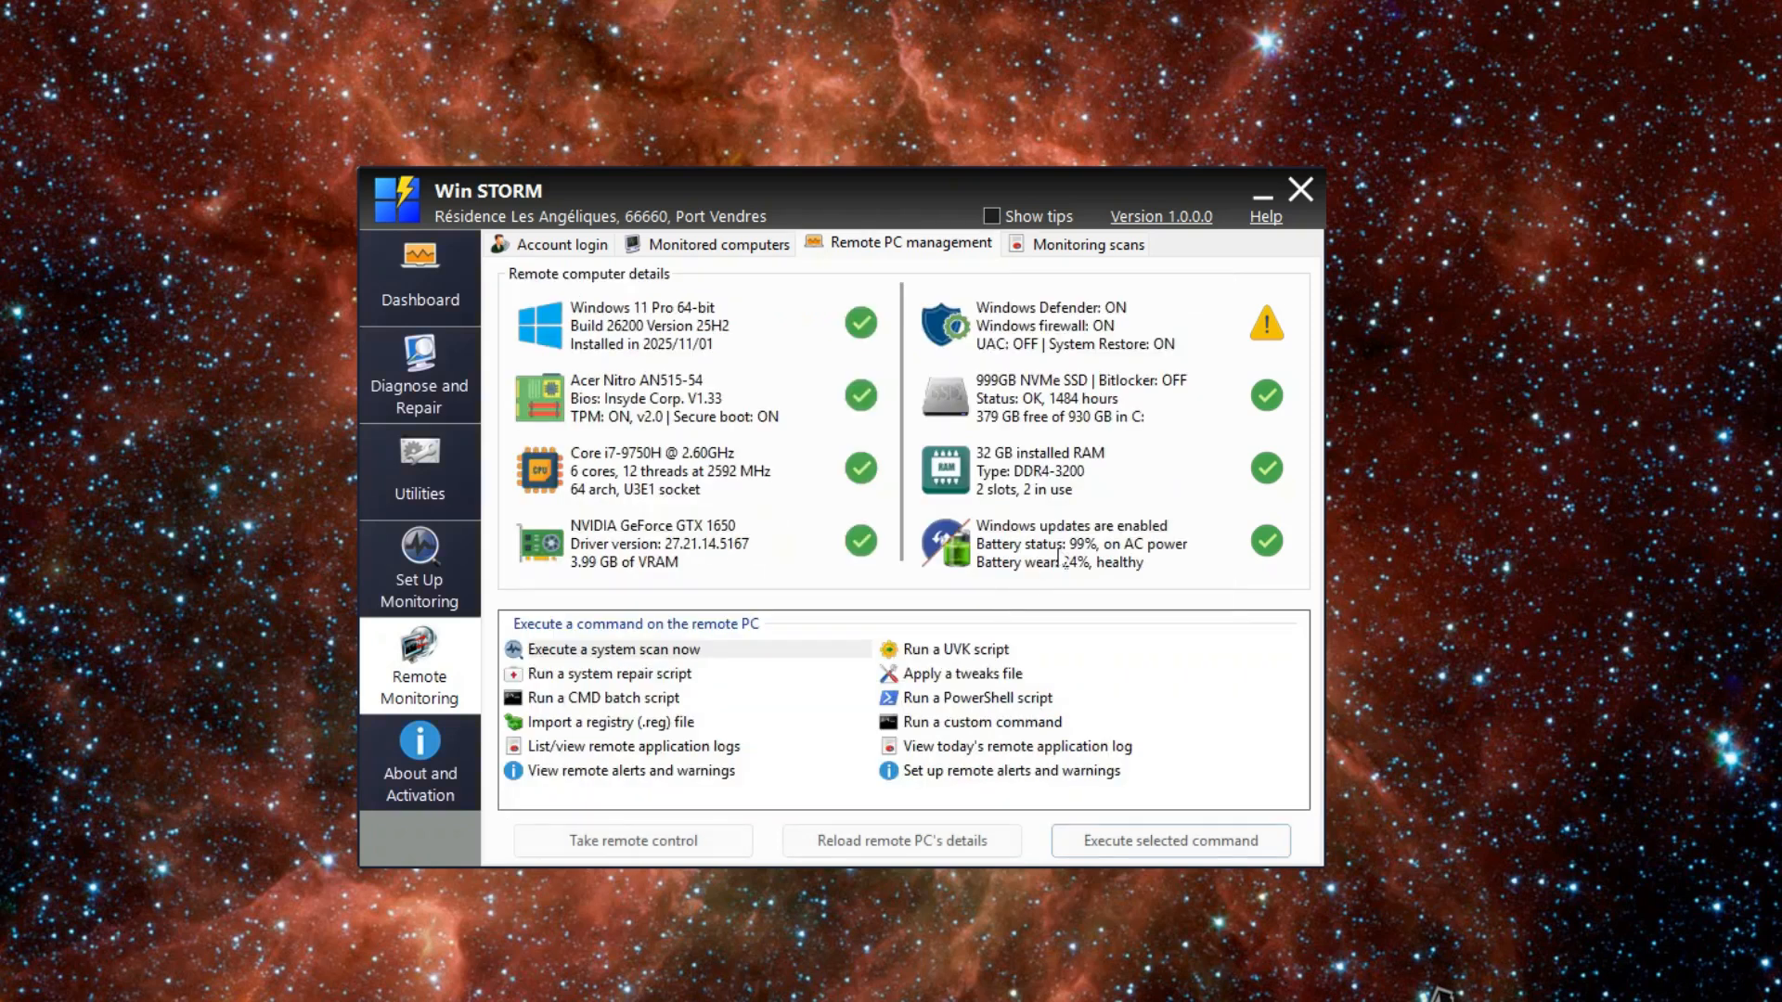
{"action": "left_click", "coordinate": [947, 651]}
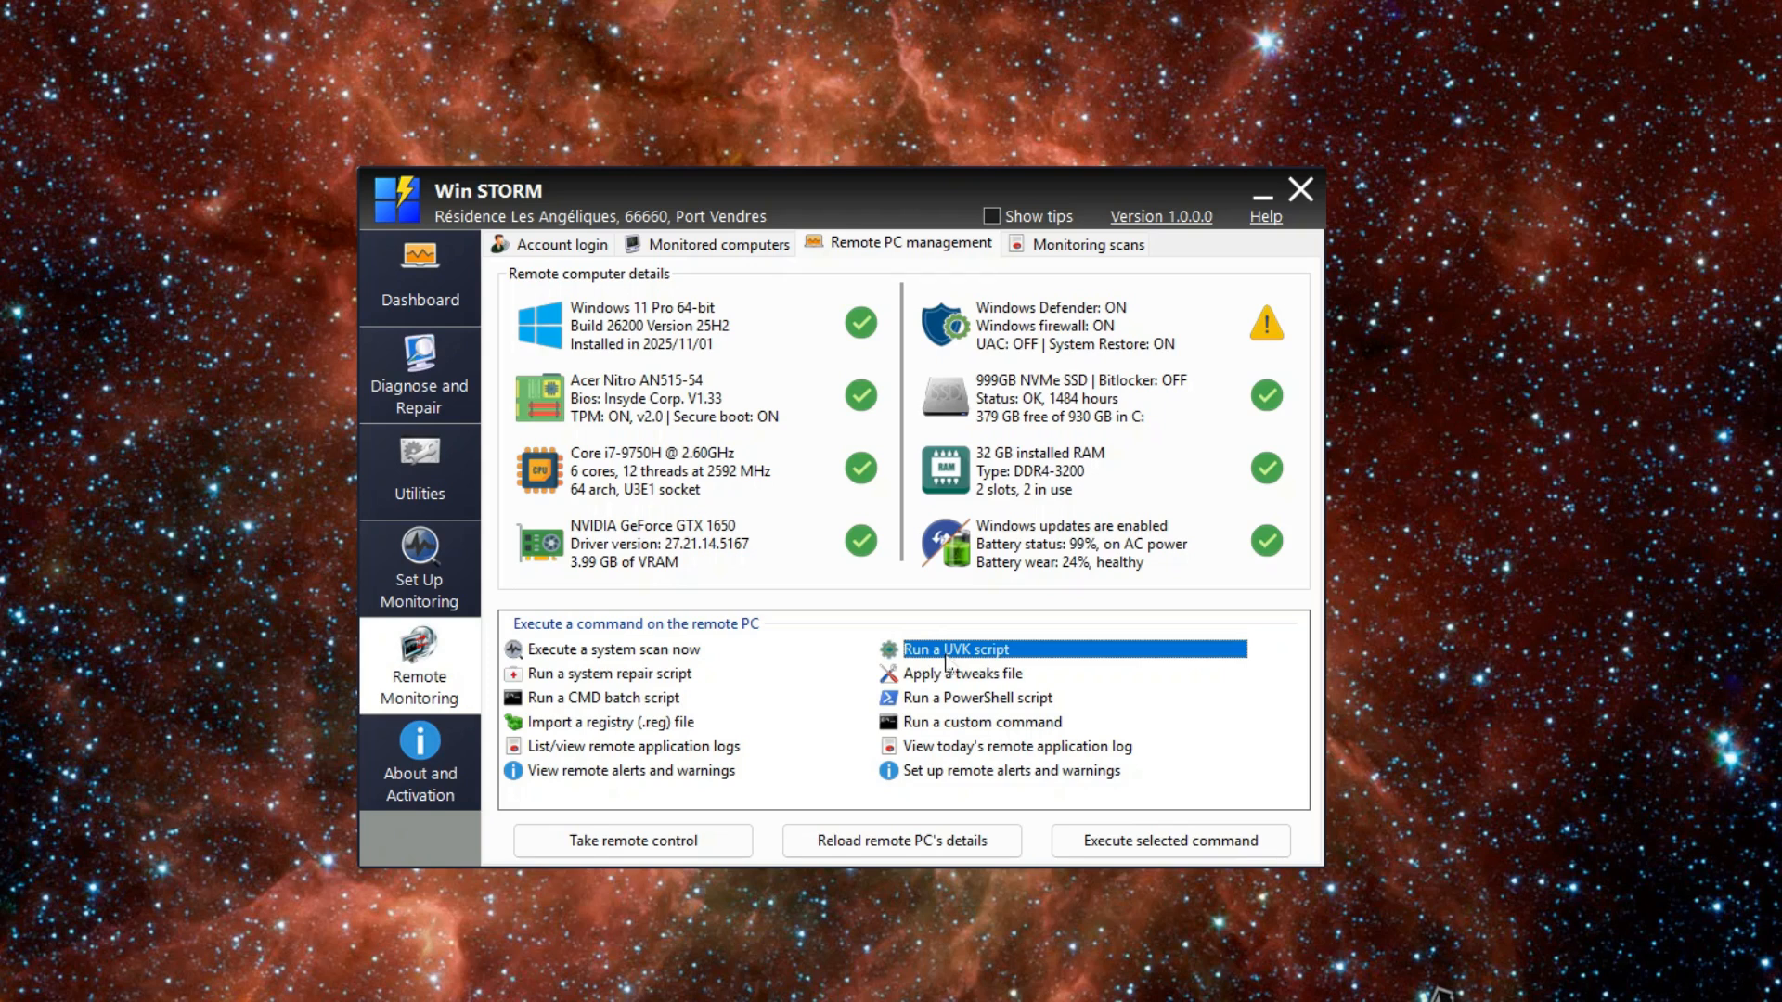
Step: Choose test script2.uvk from the Desktop as the script for Run a UVK script
{"action": "double_click", "coordinate": [946, 655]}
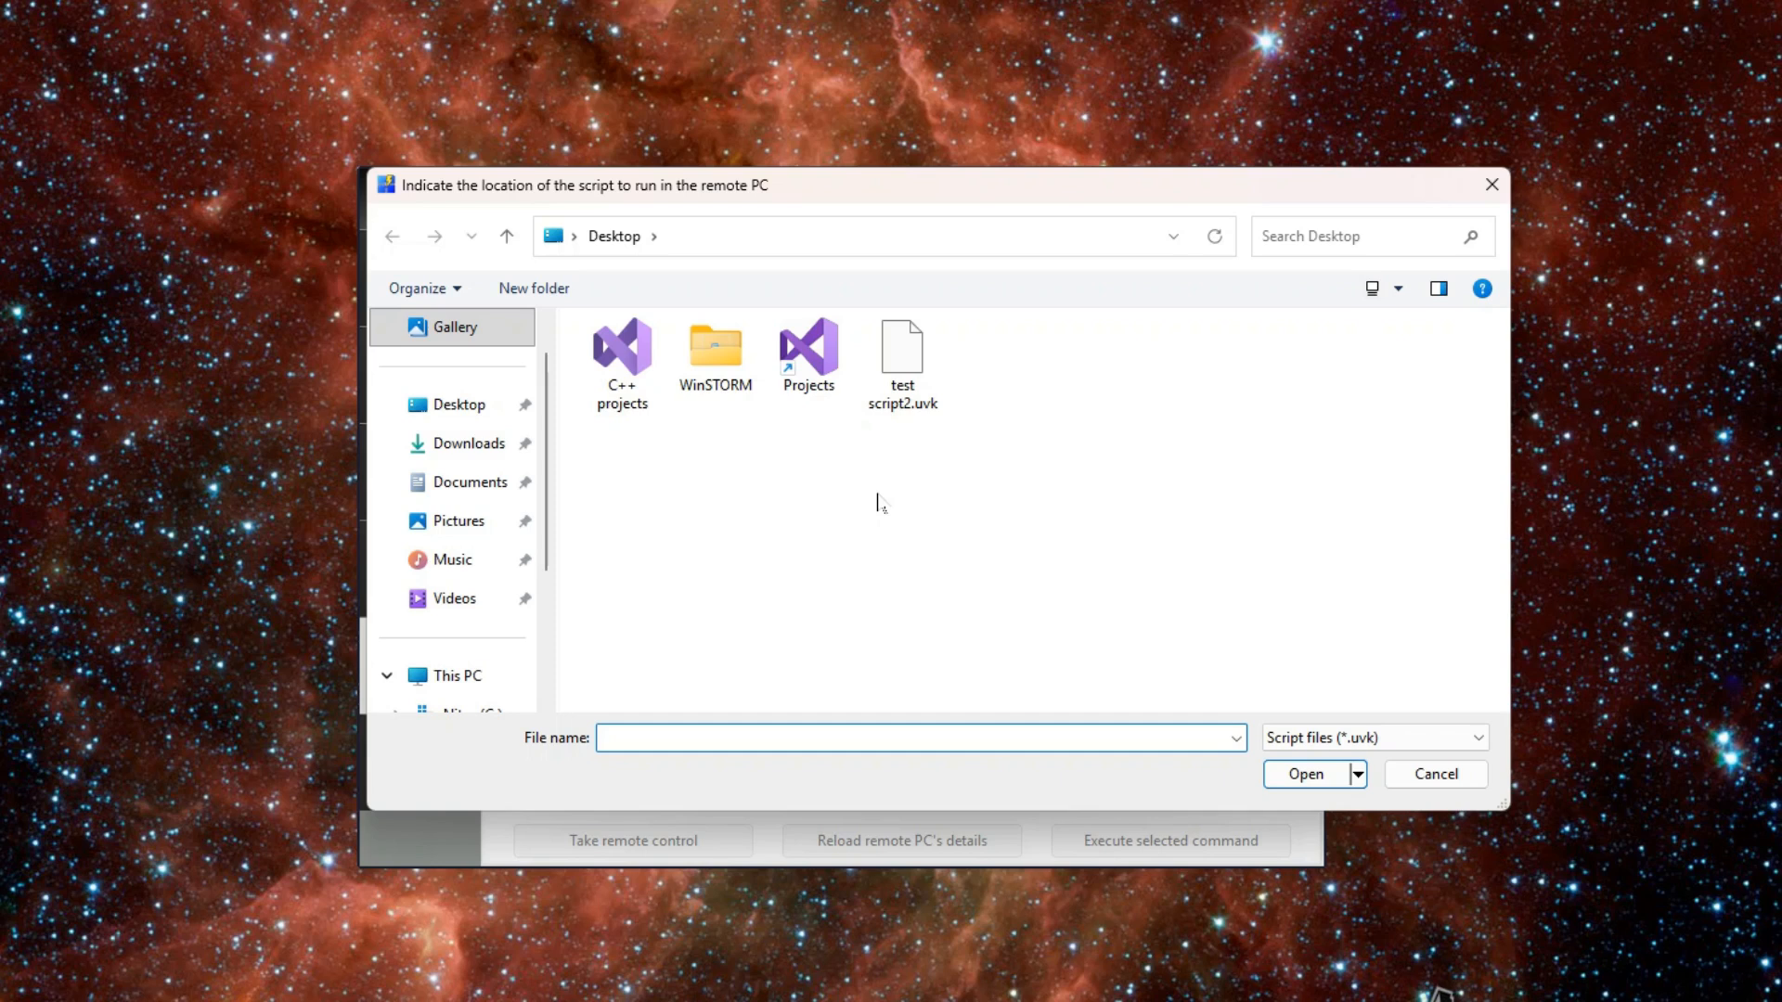
{"action": "double_click", "coordinate": [914, 351]}
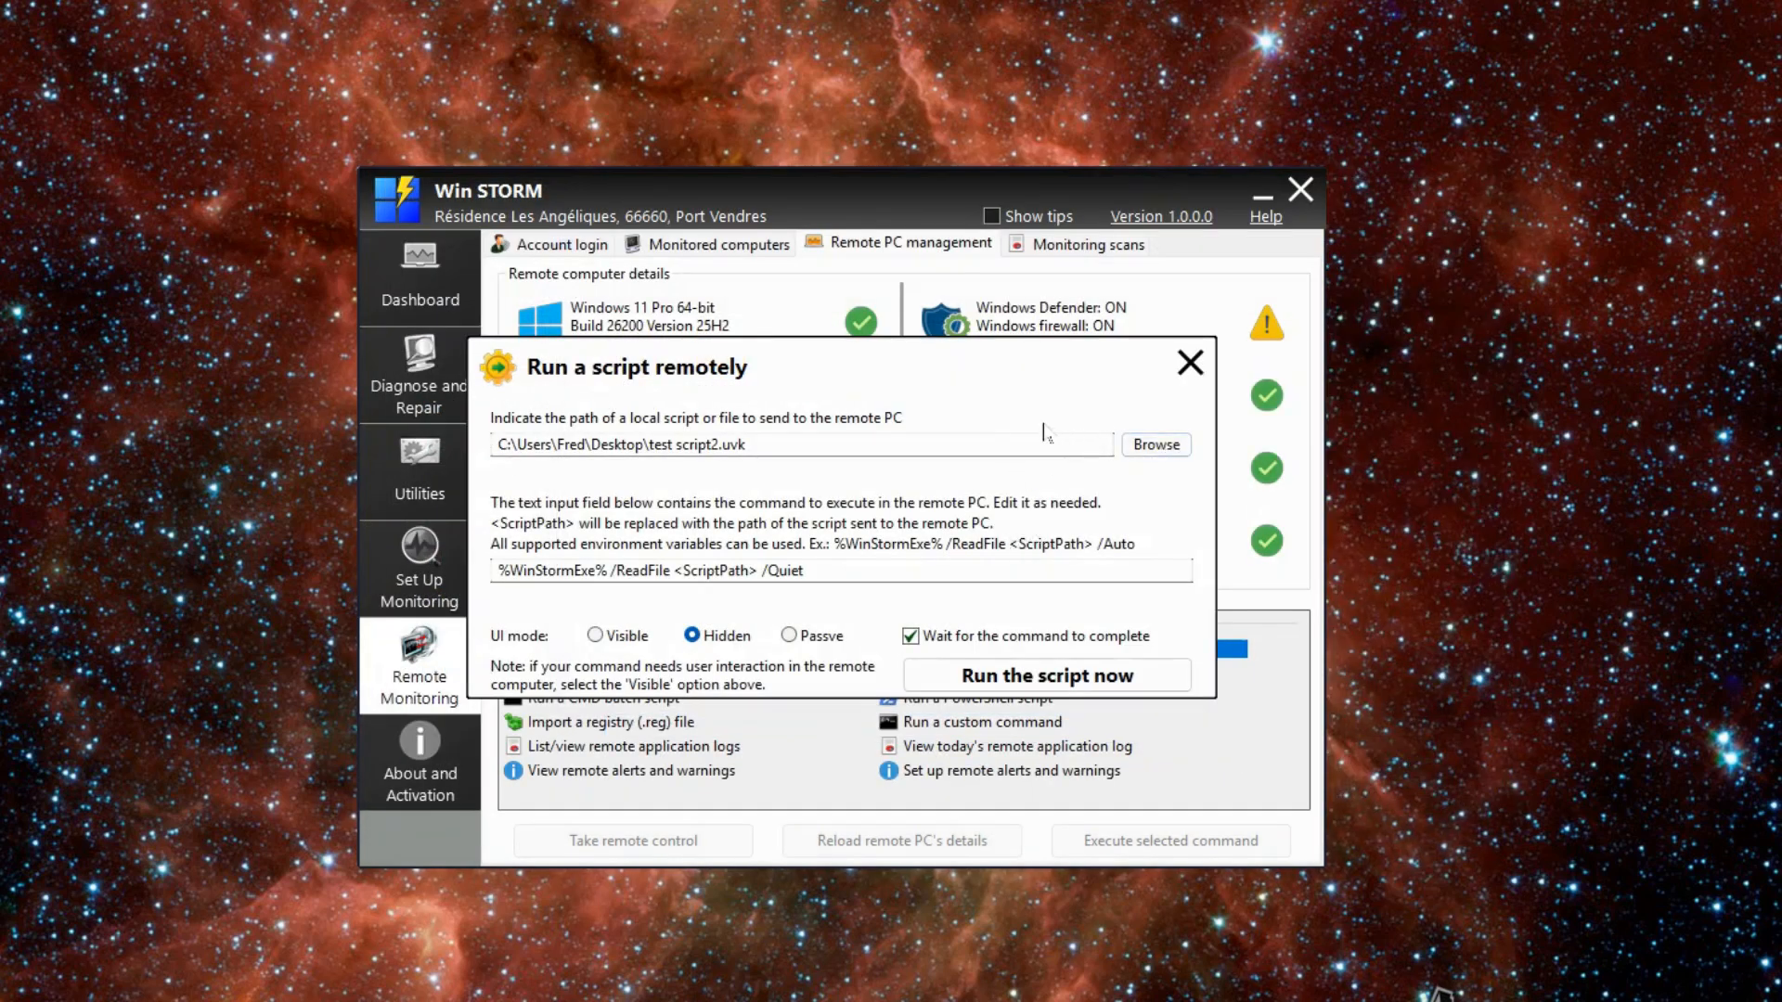
{"action": "left_click", "coordinate": [1152, 450]}
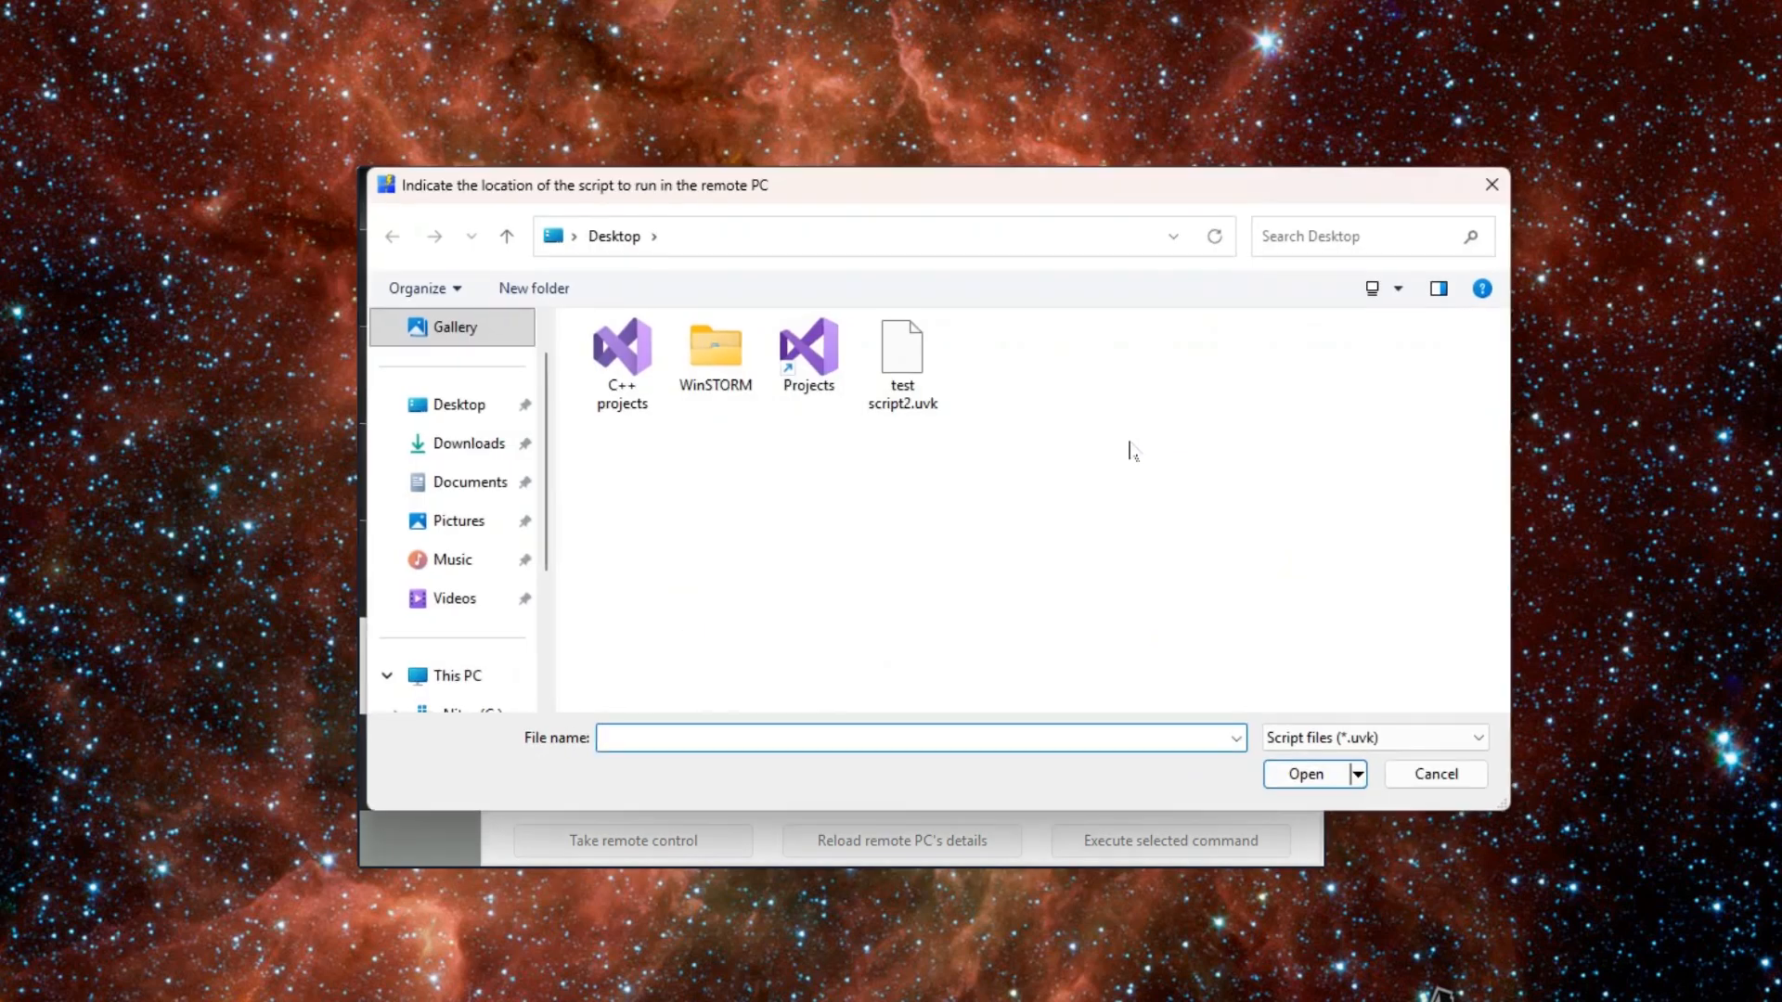
{"action": "double_click", "coordinate": [901, 362]}
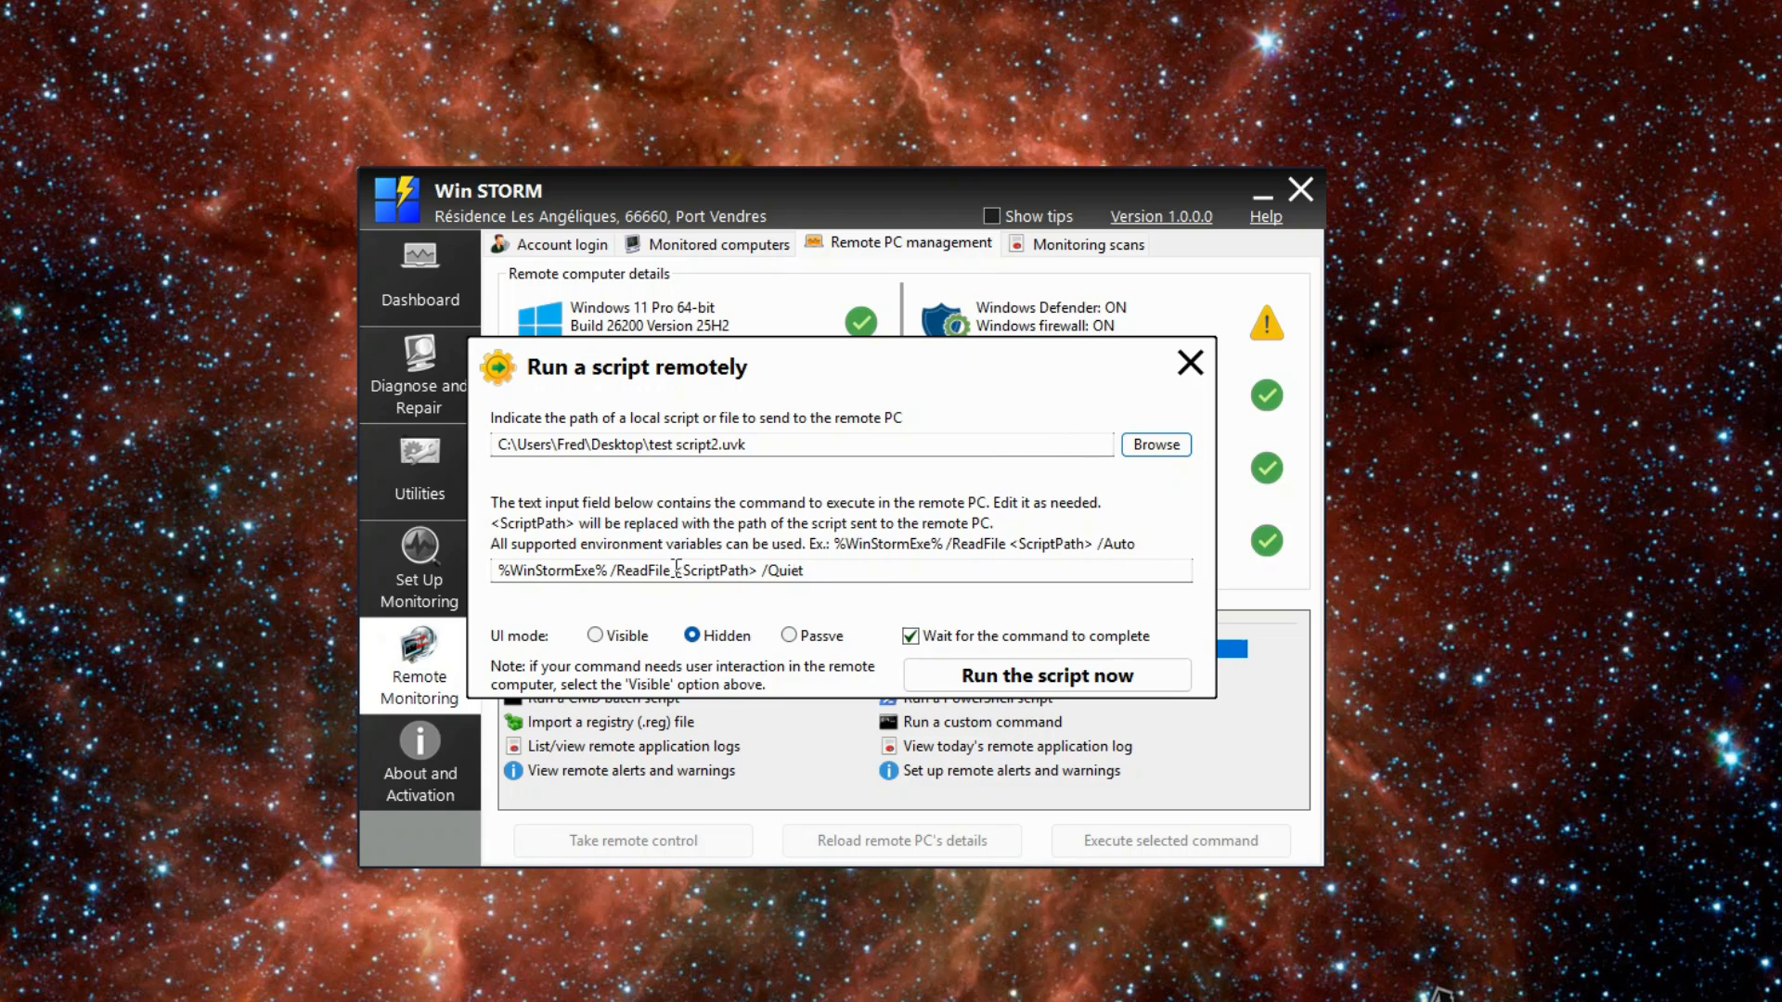
{"action": "left_click_drag", "start_coordinate": [675, 570], "coordinate": [748, 570]}
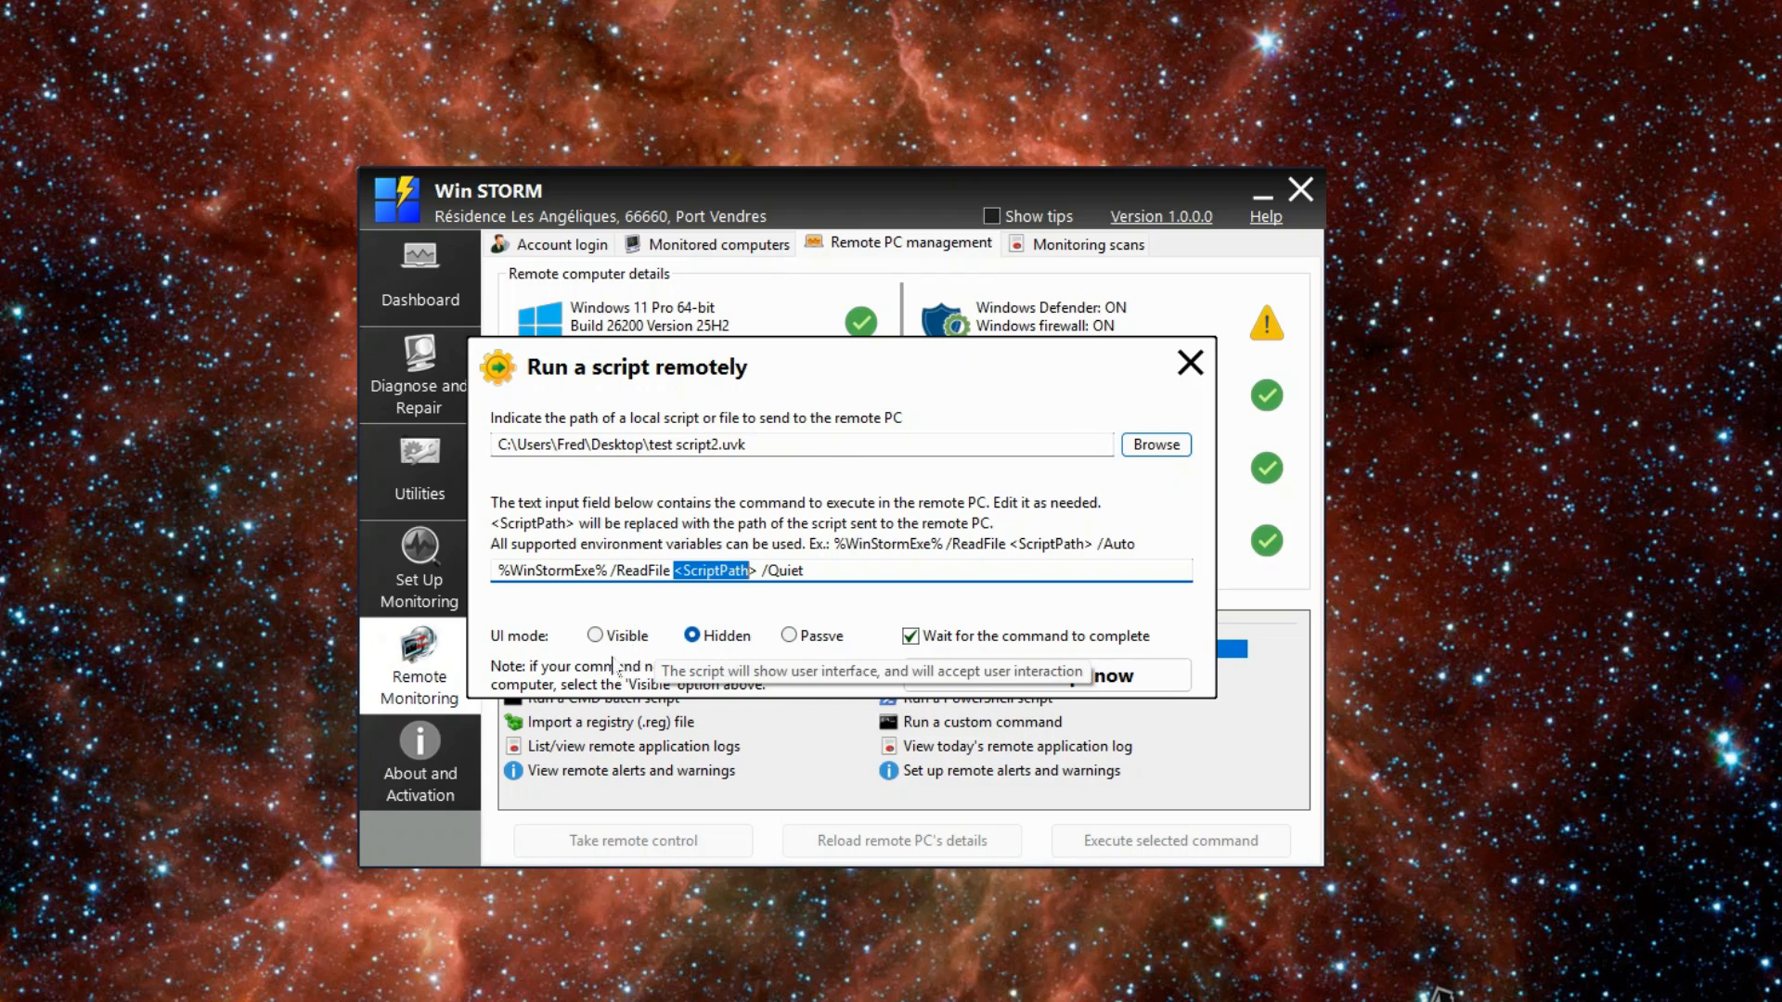
Step: Set the remote script's UI mode to Passive
{"action": "left_click", "coordinate": [615, 640]}
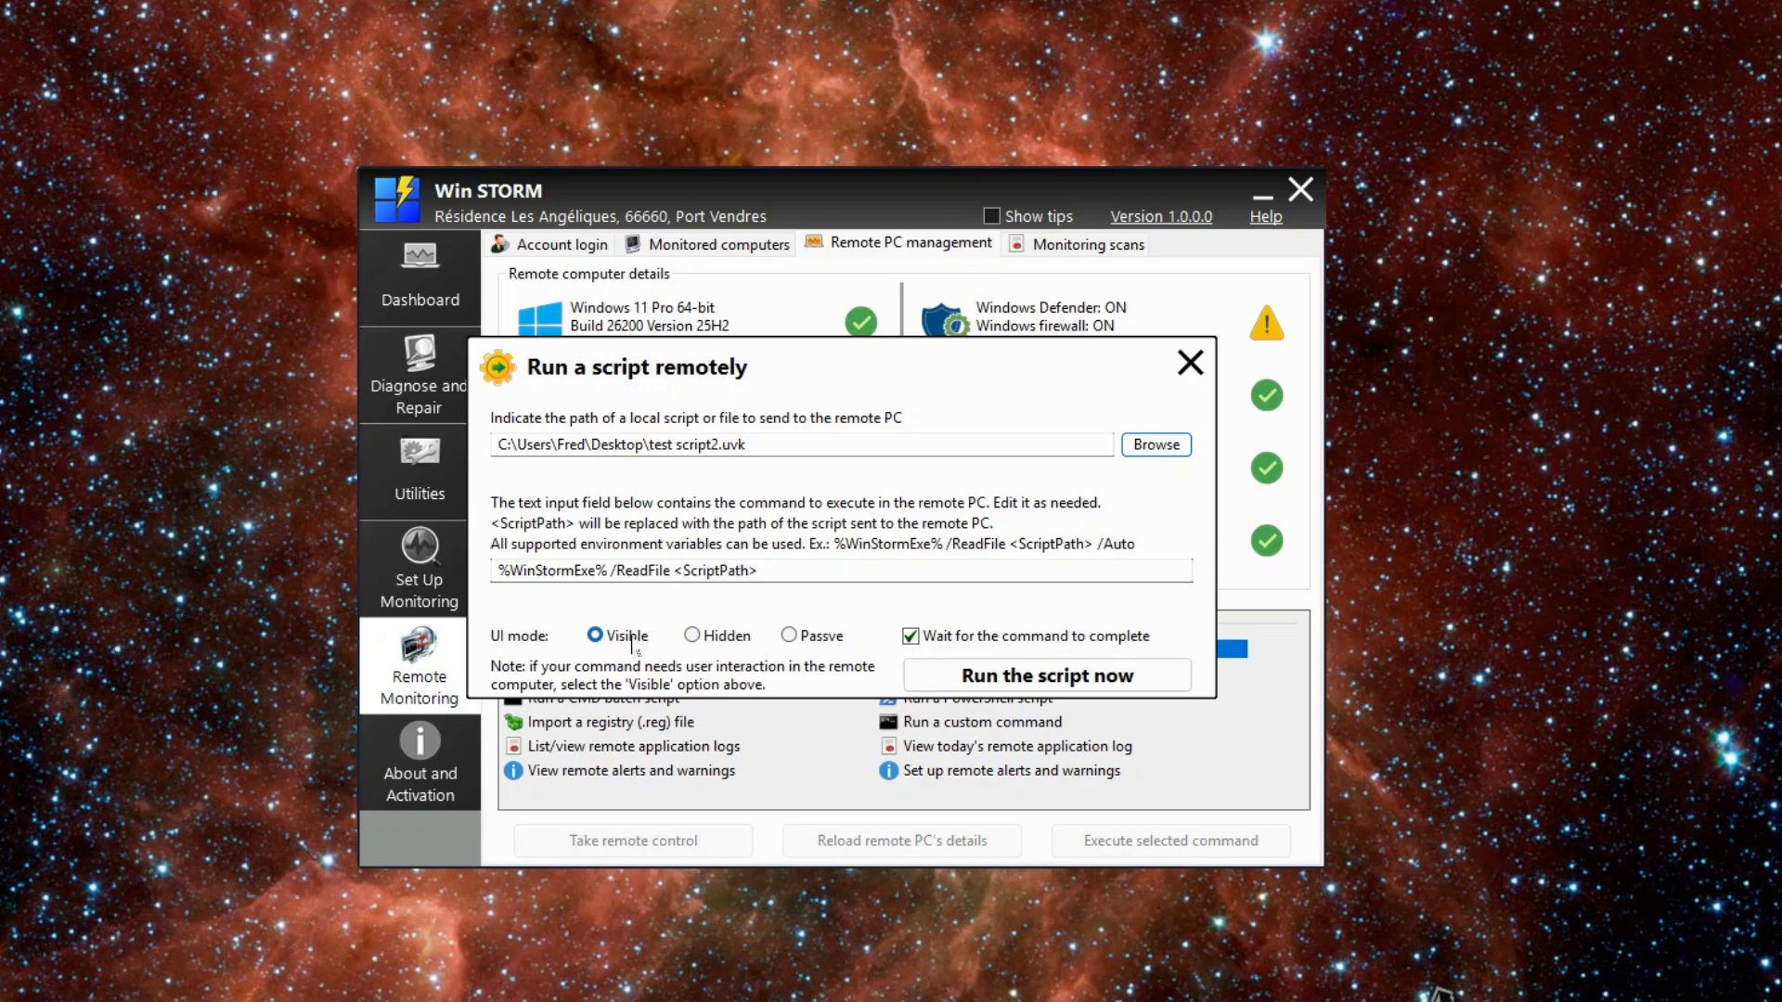
{"action": "left_click", "coordinate": [712, 640]}
{"action": "left_click", "coordinate": [790, 636]}
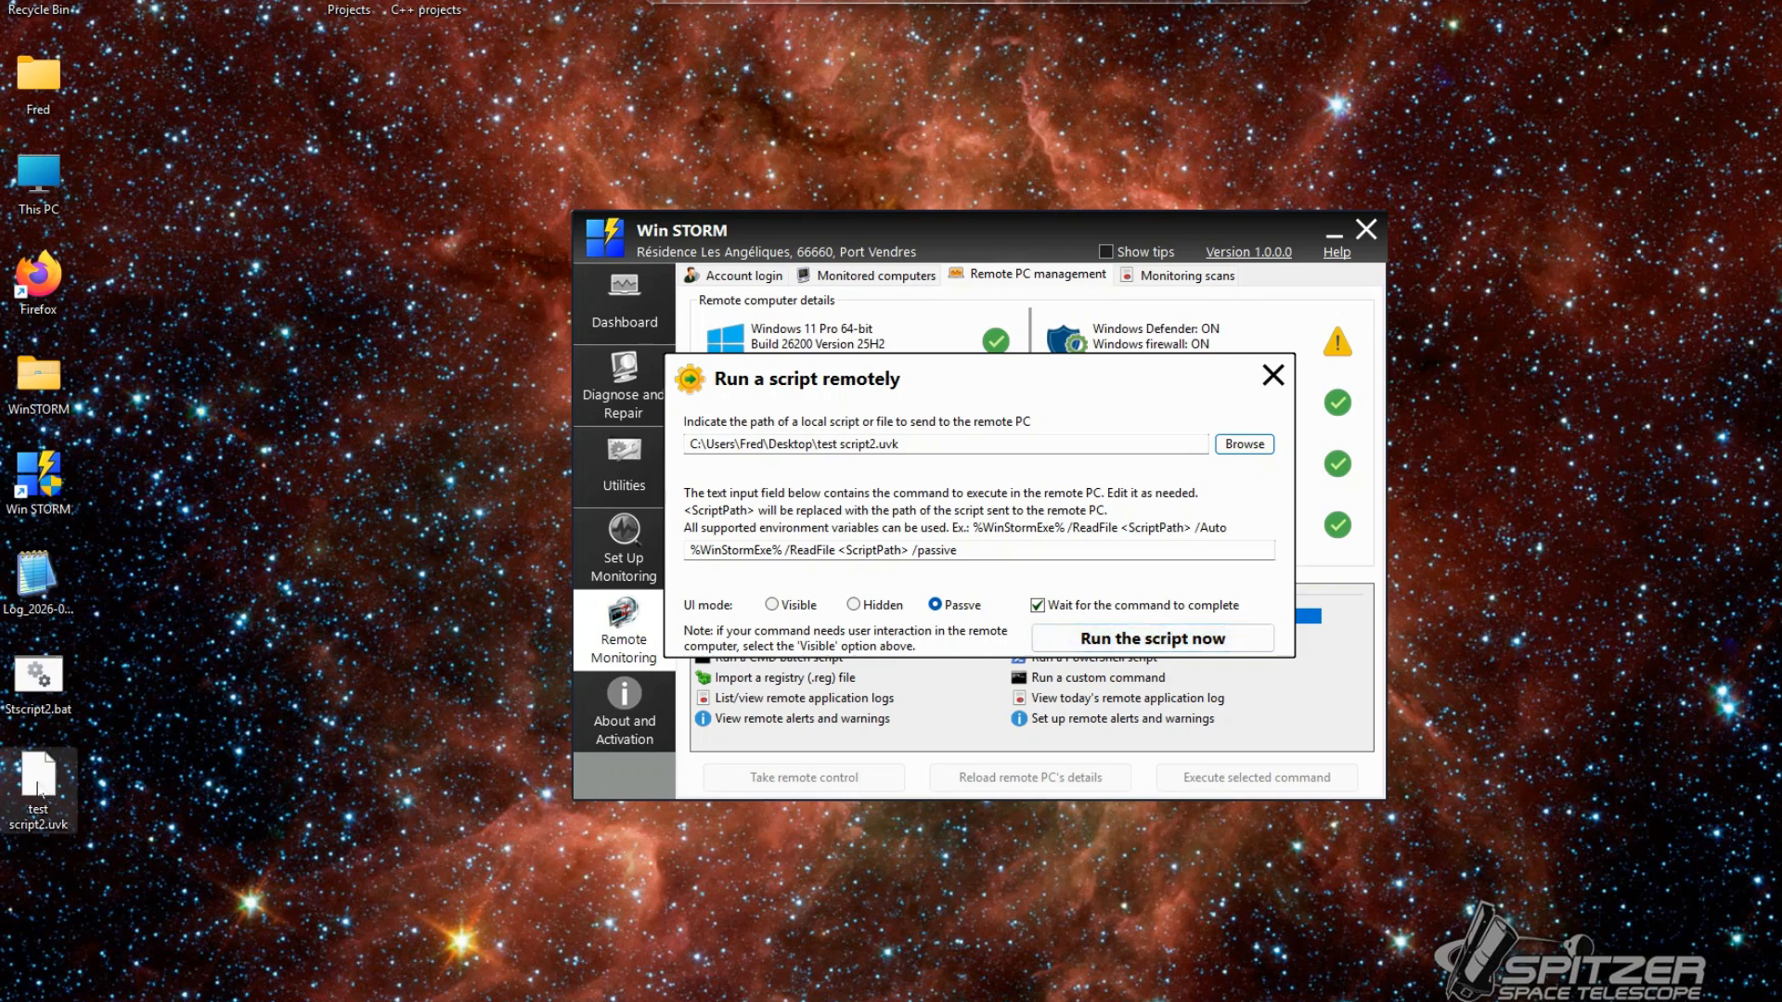
{"action": "right_click", "coordinate": [41, 791]}
{"action": "left_click", "coordinate": [129, 757]}
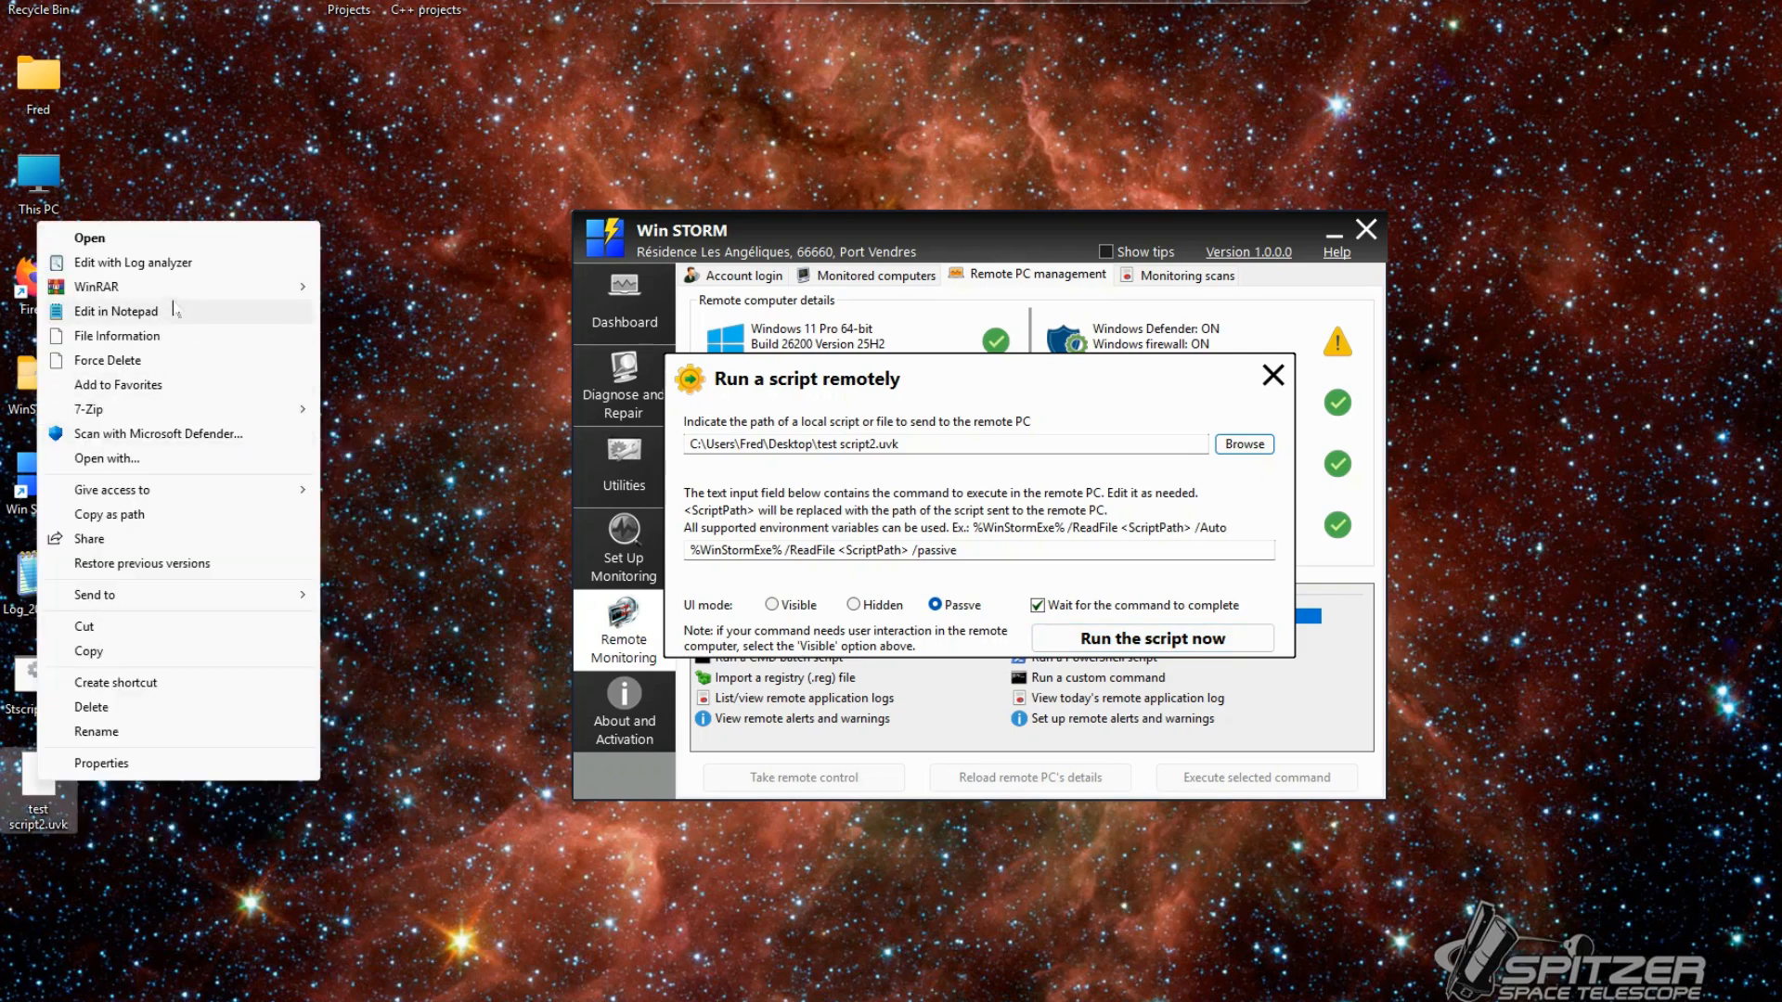
{"action": "left_click", "coordinate": [172, 262]}
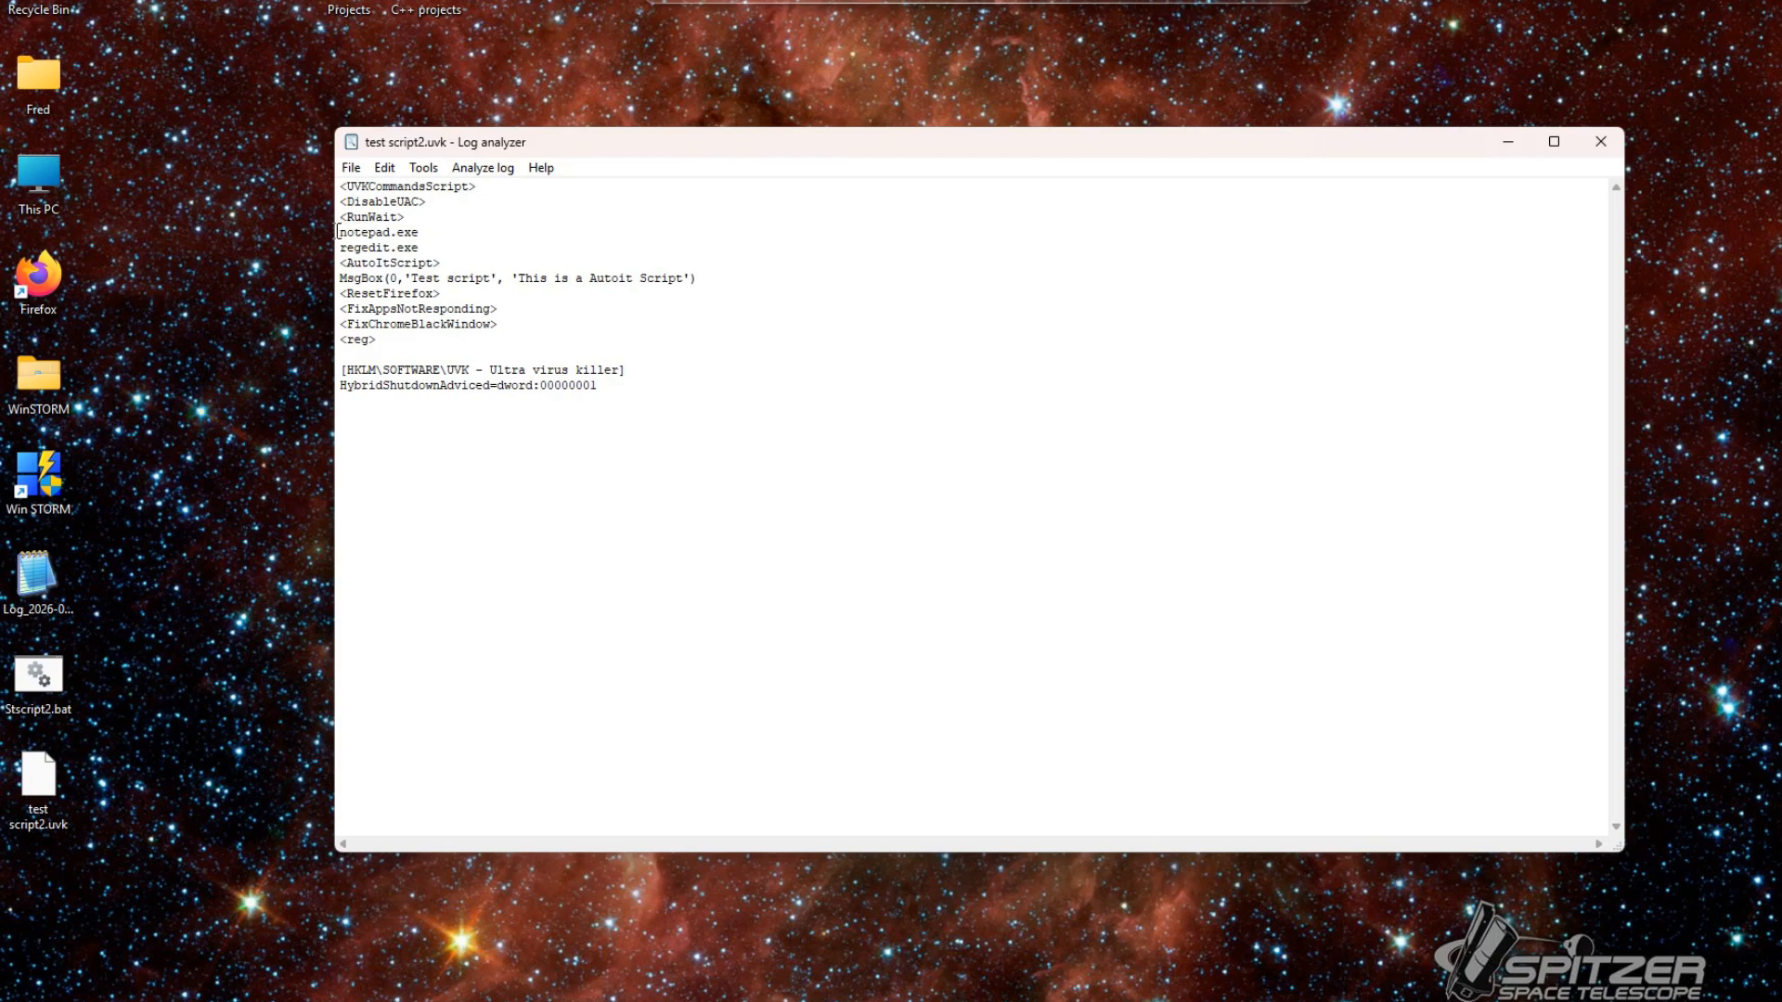
{"action": "left_click_drag", "start_coordinate": [346, 248], "coordinate": [457, 265]}
{"action": "left_click_drag", "start_coordinate": [407, 327], "coordinate": [601, 387]}
{"action": "left_click", "coordinate": [641, 365]}
{"action": "left_click", "coordinate": [1601, 141]}
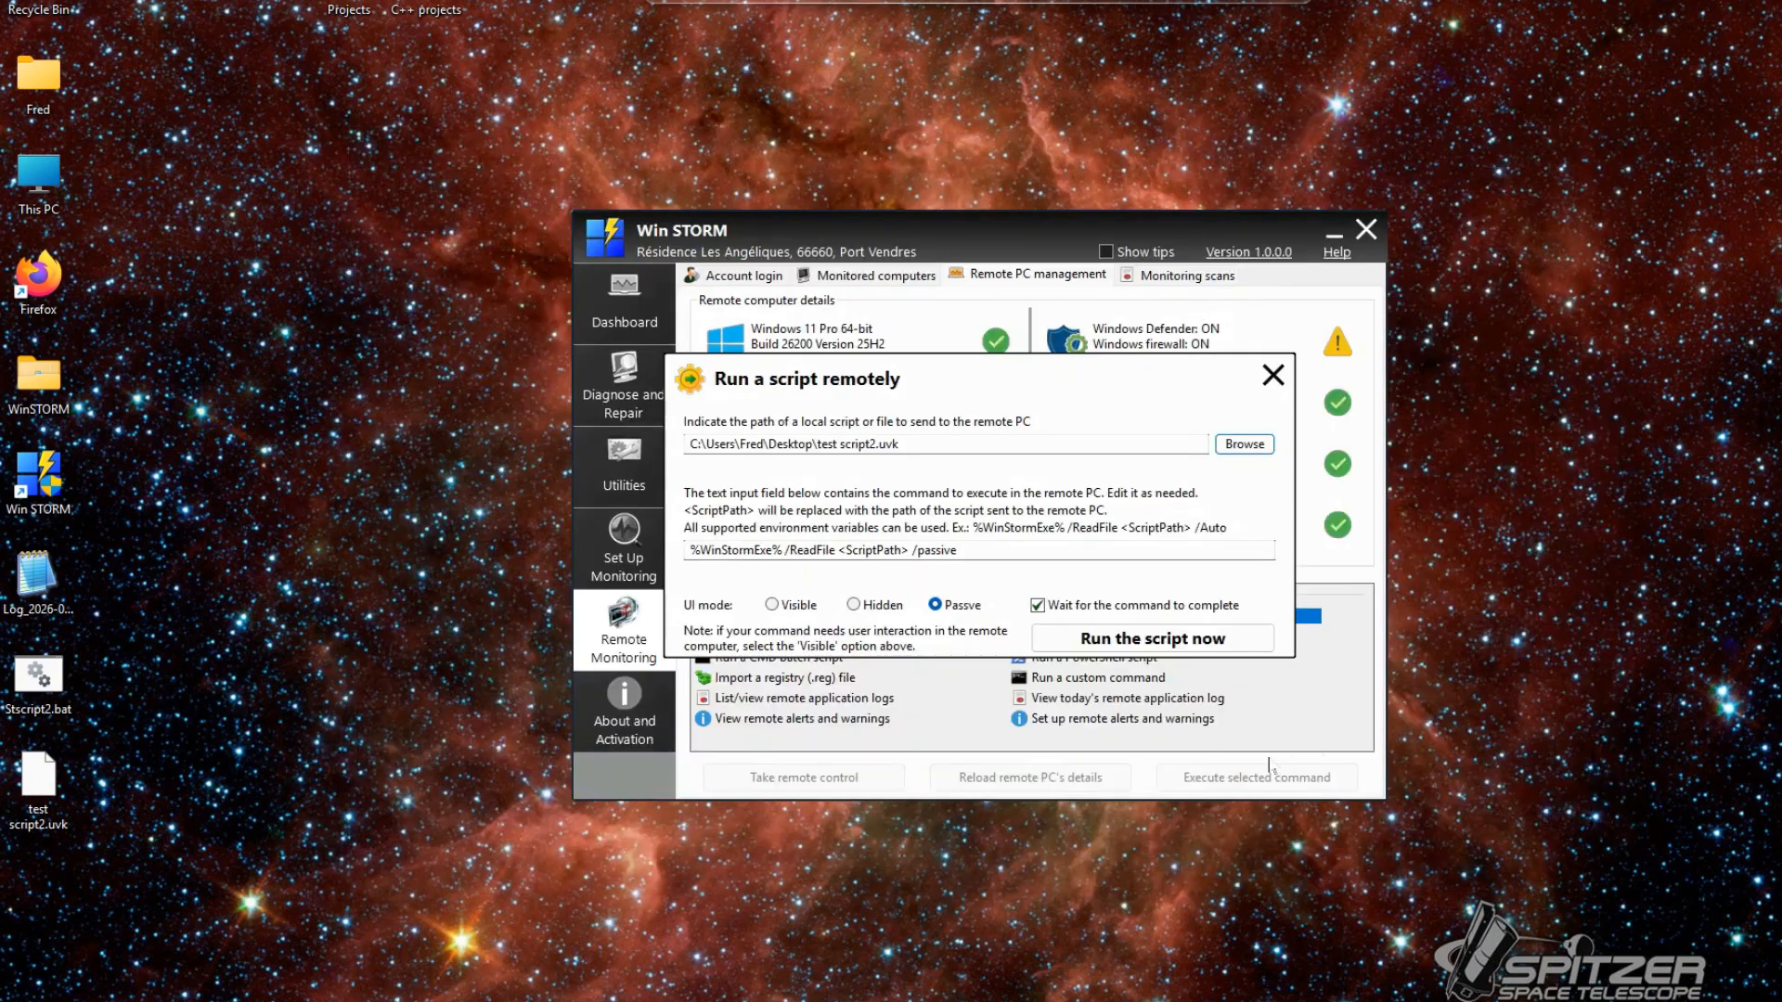
Step: Run test script2.uvk remotely, close its Notepad, Registry Editor and message, and confirm exit code 0
{"action": "left_click", "coordinate": [1147, 640]}
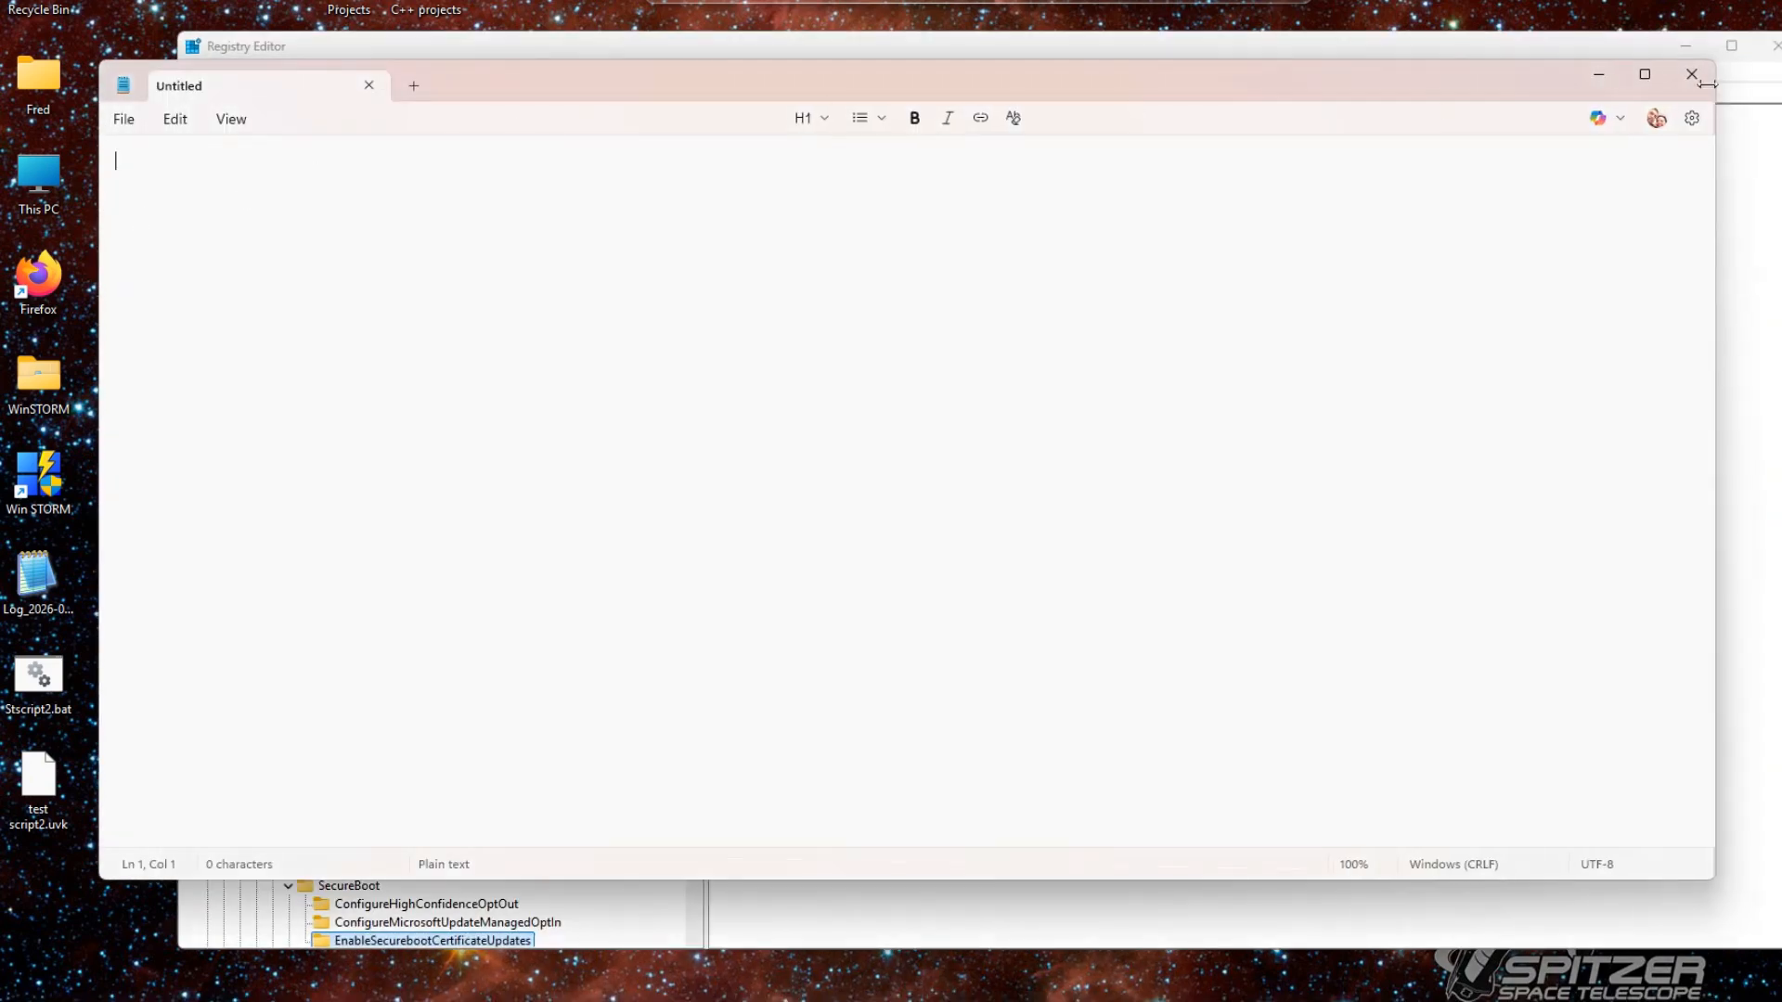
{"action": "left_click", "coordinate": [1696, 74]}
{"action": "left_click", "coordinate": [1773, 51]}
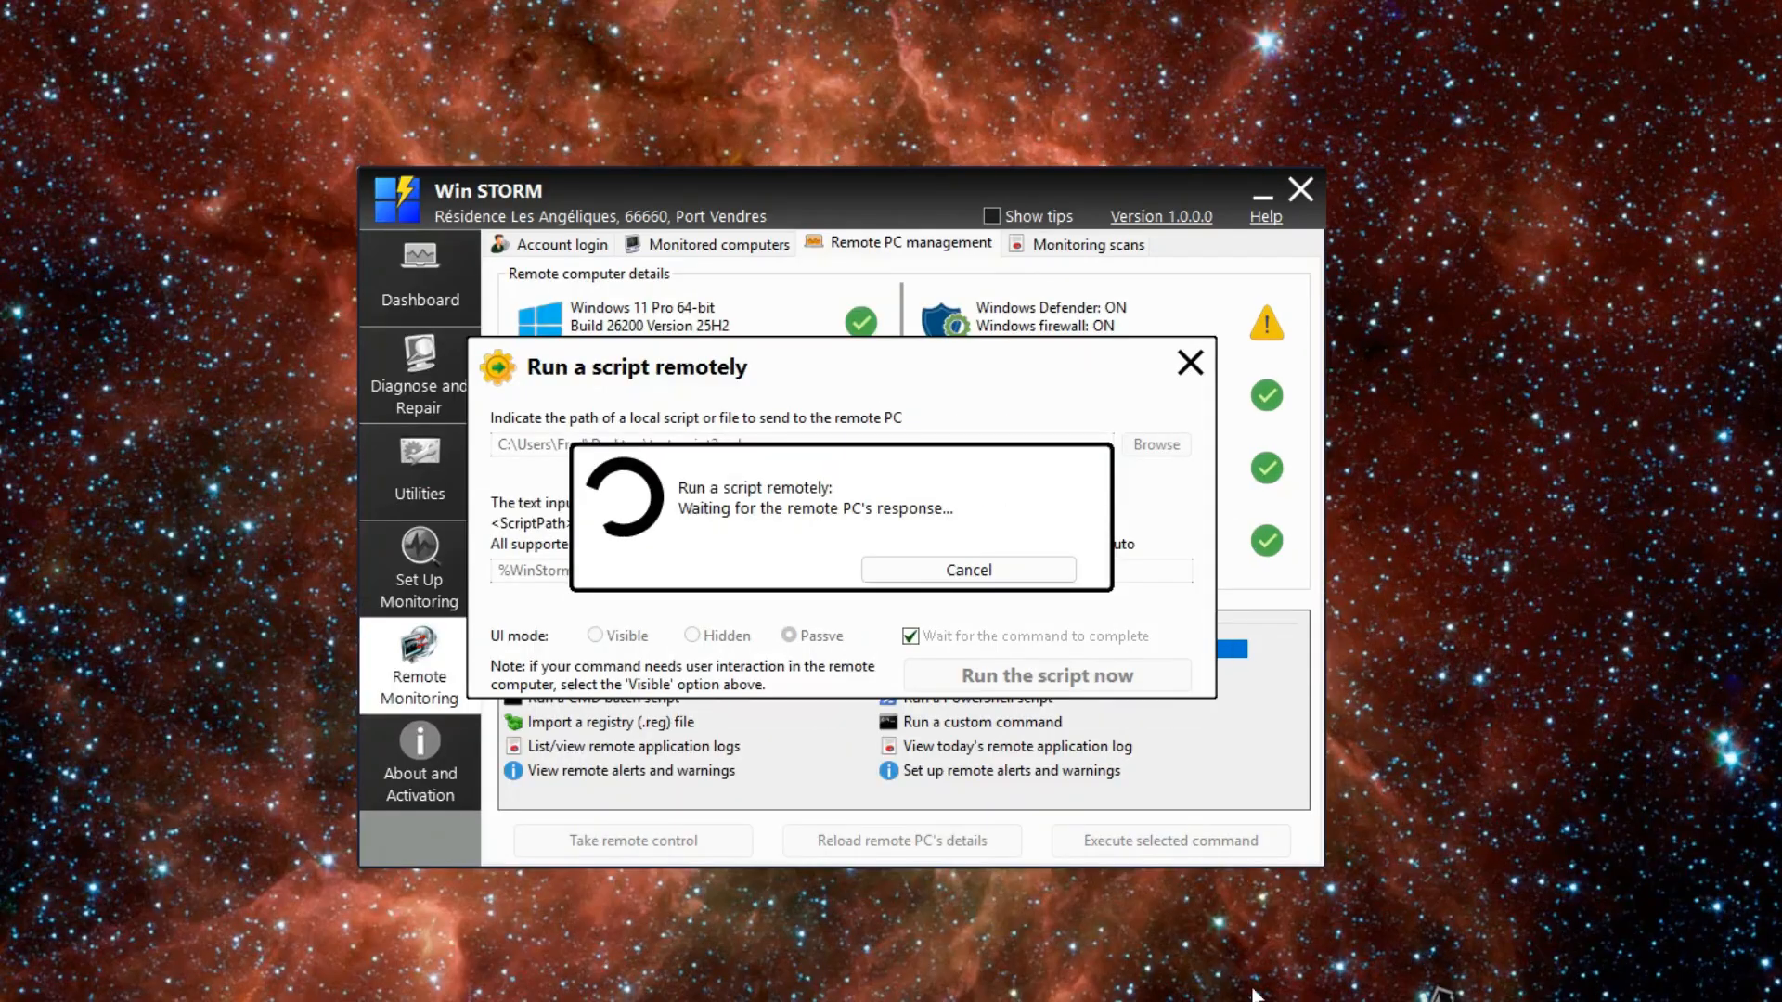
{"action": "left_click", "coordinate": [872, 584]}
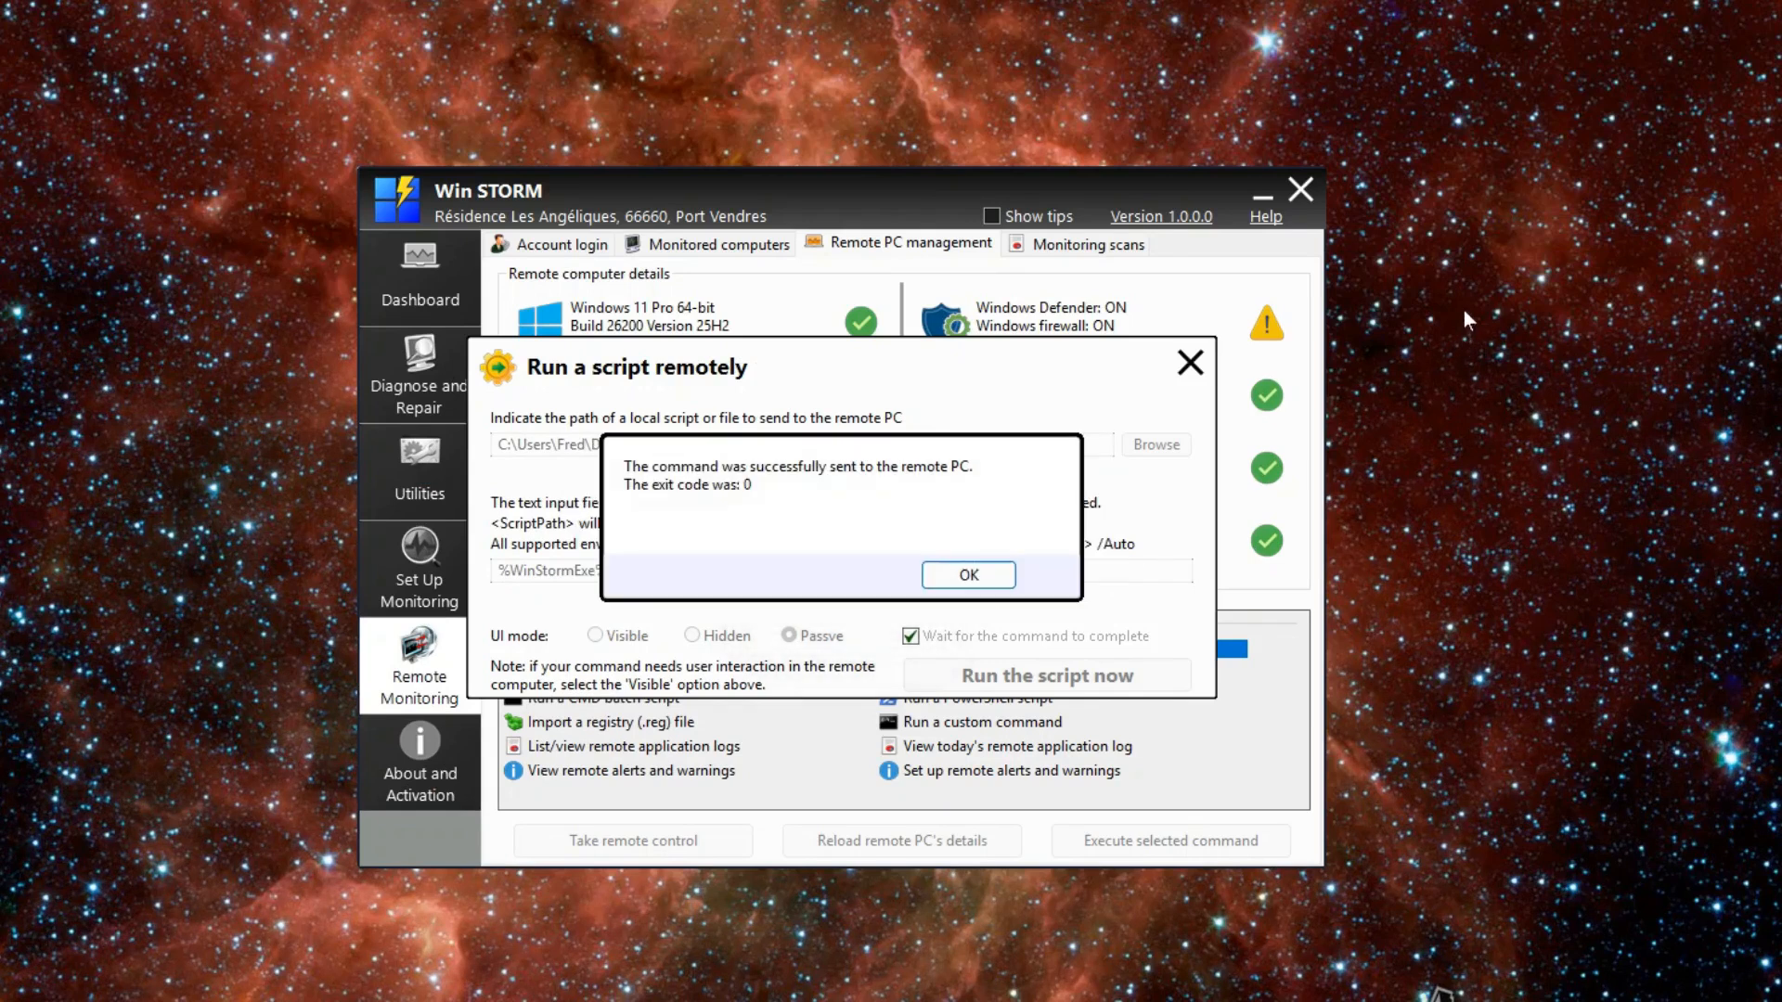
{"action": "left_click", "coordinate": [972, 579]}
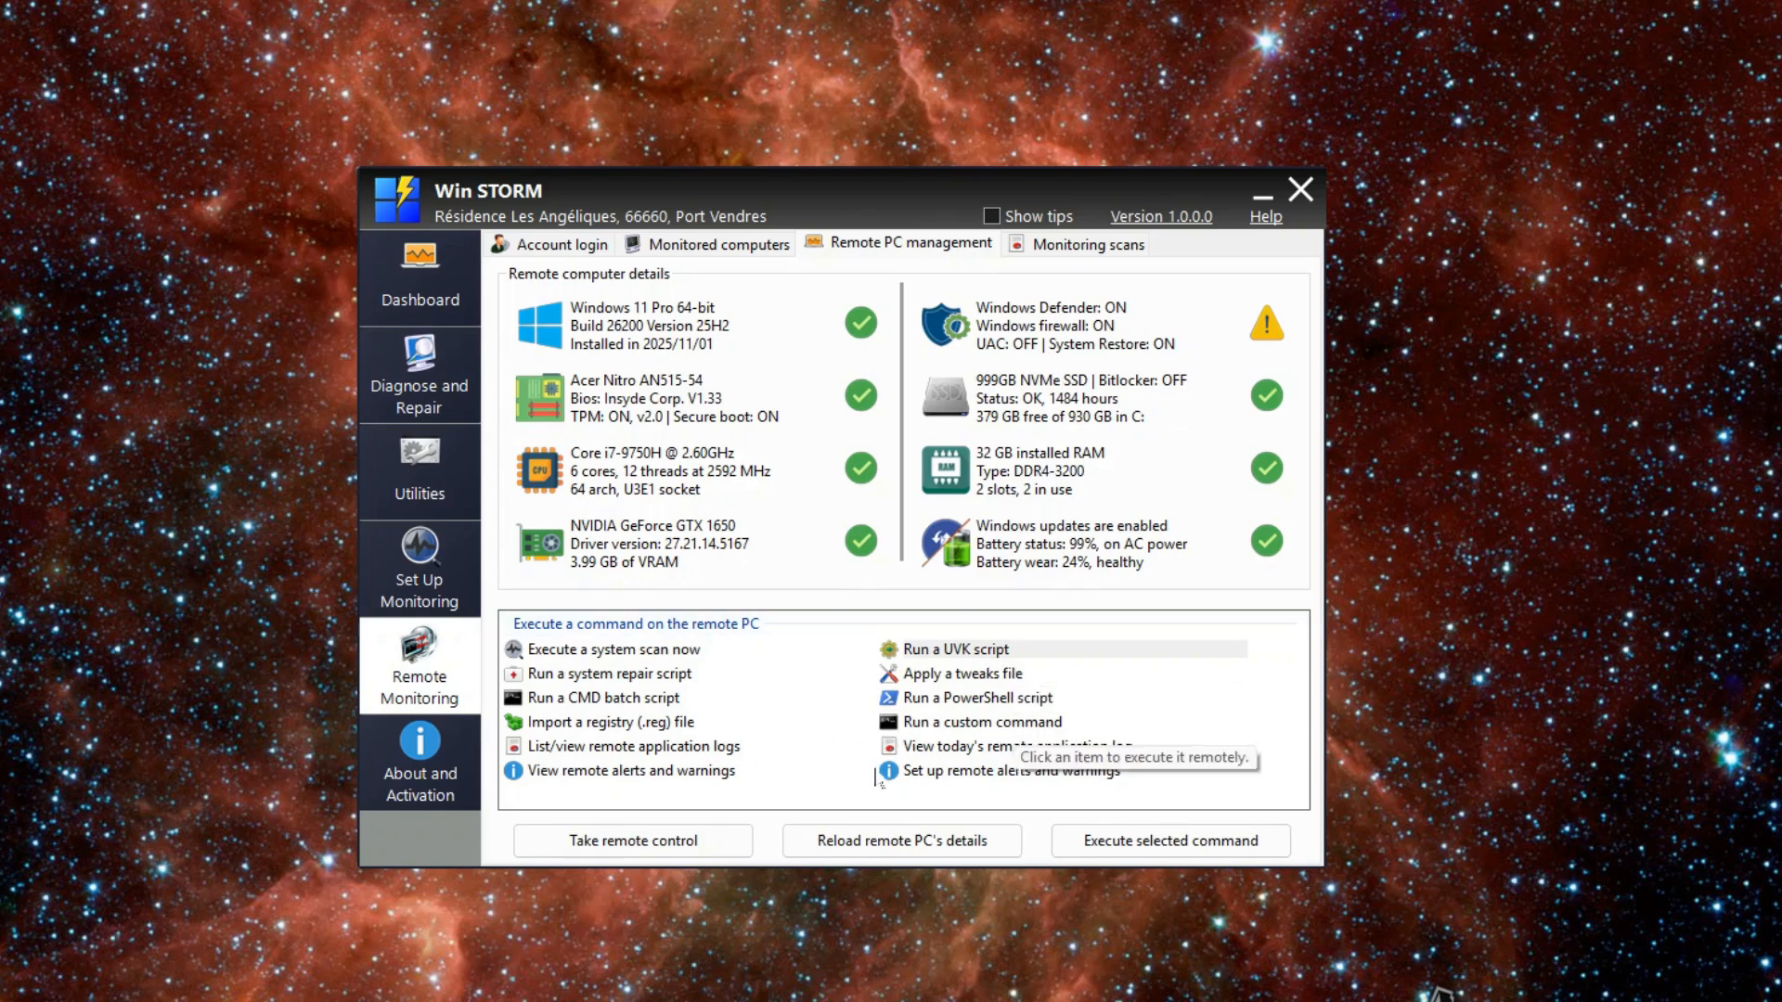
{"action": "left_click", "coordinate": [955, 651]}
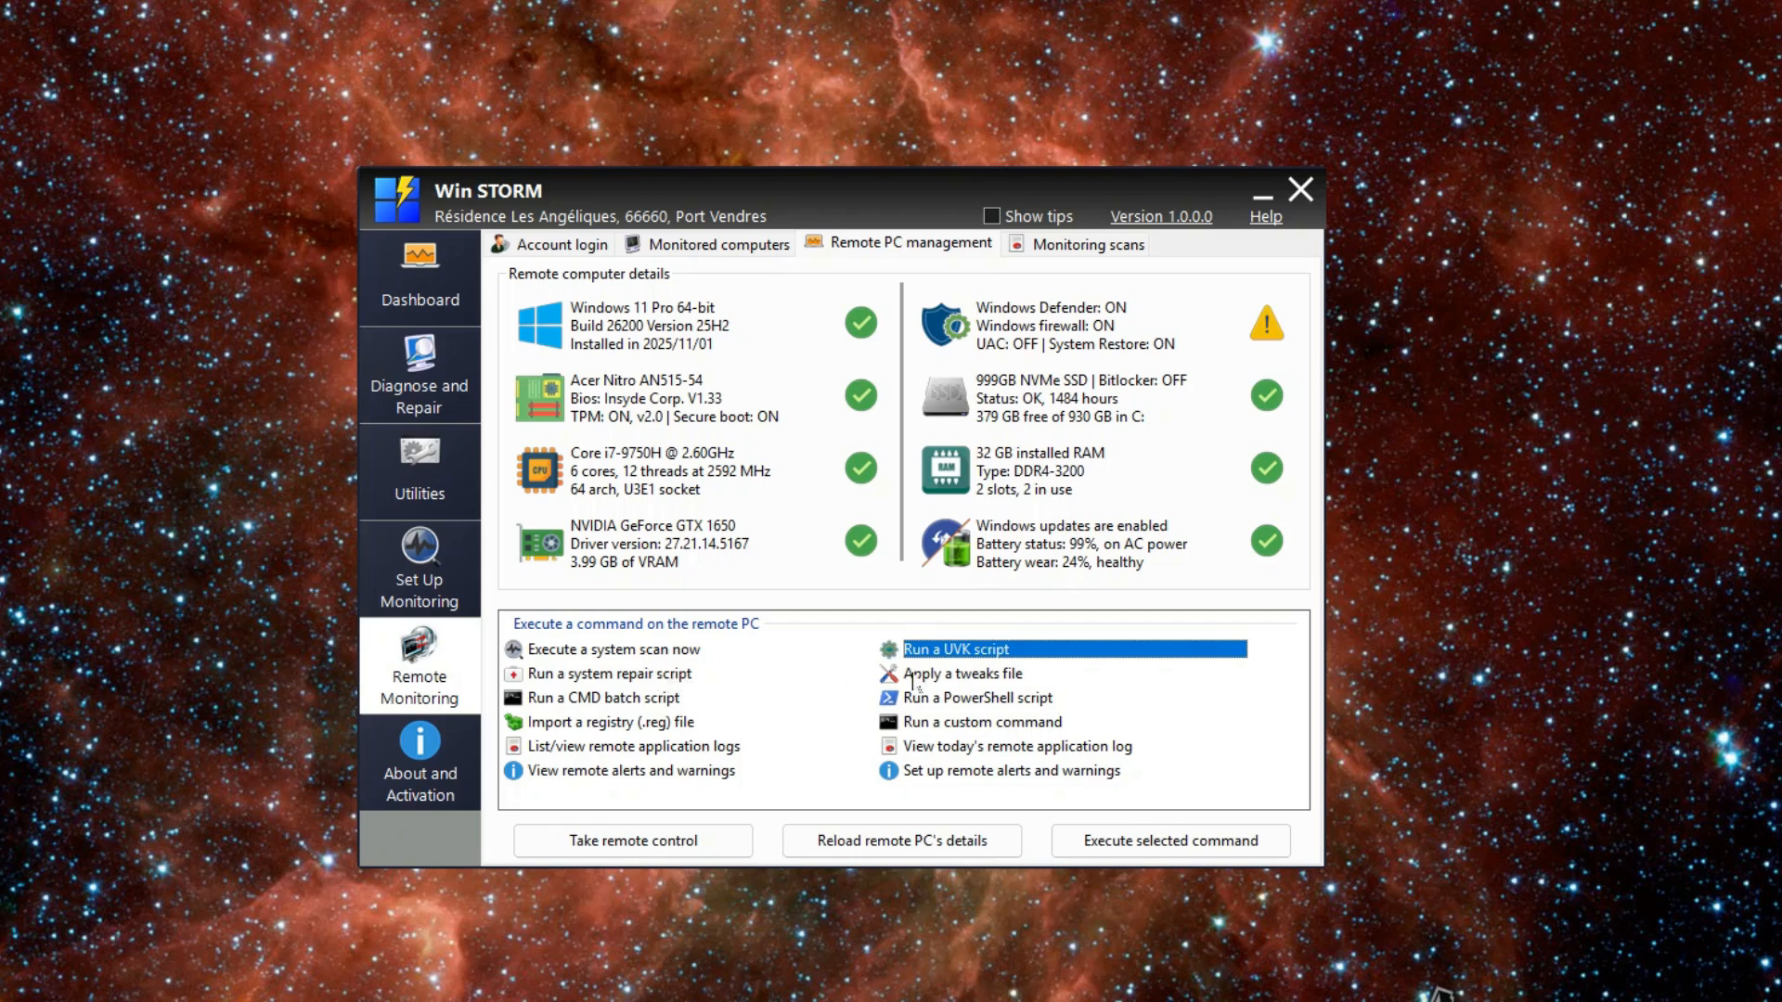
{"action": "left_click", "coordinate": [645, 674]}
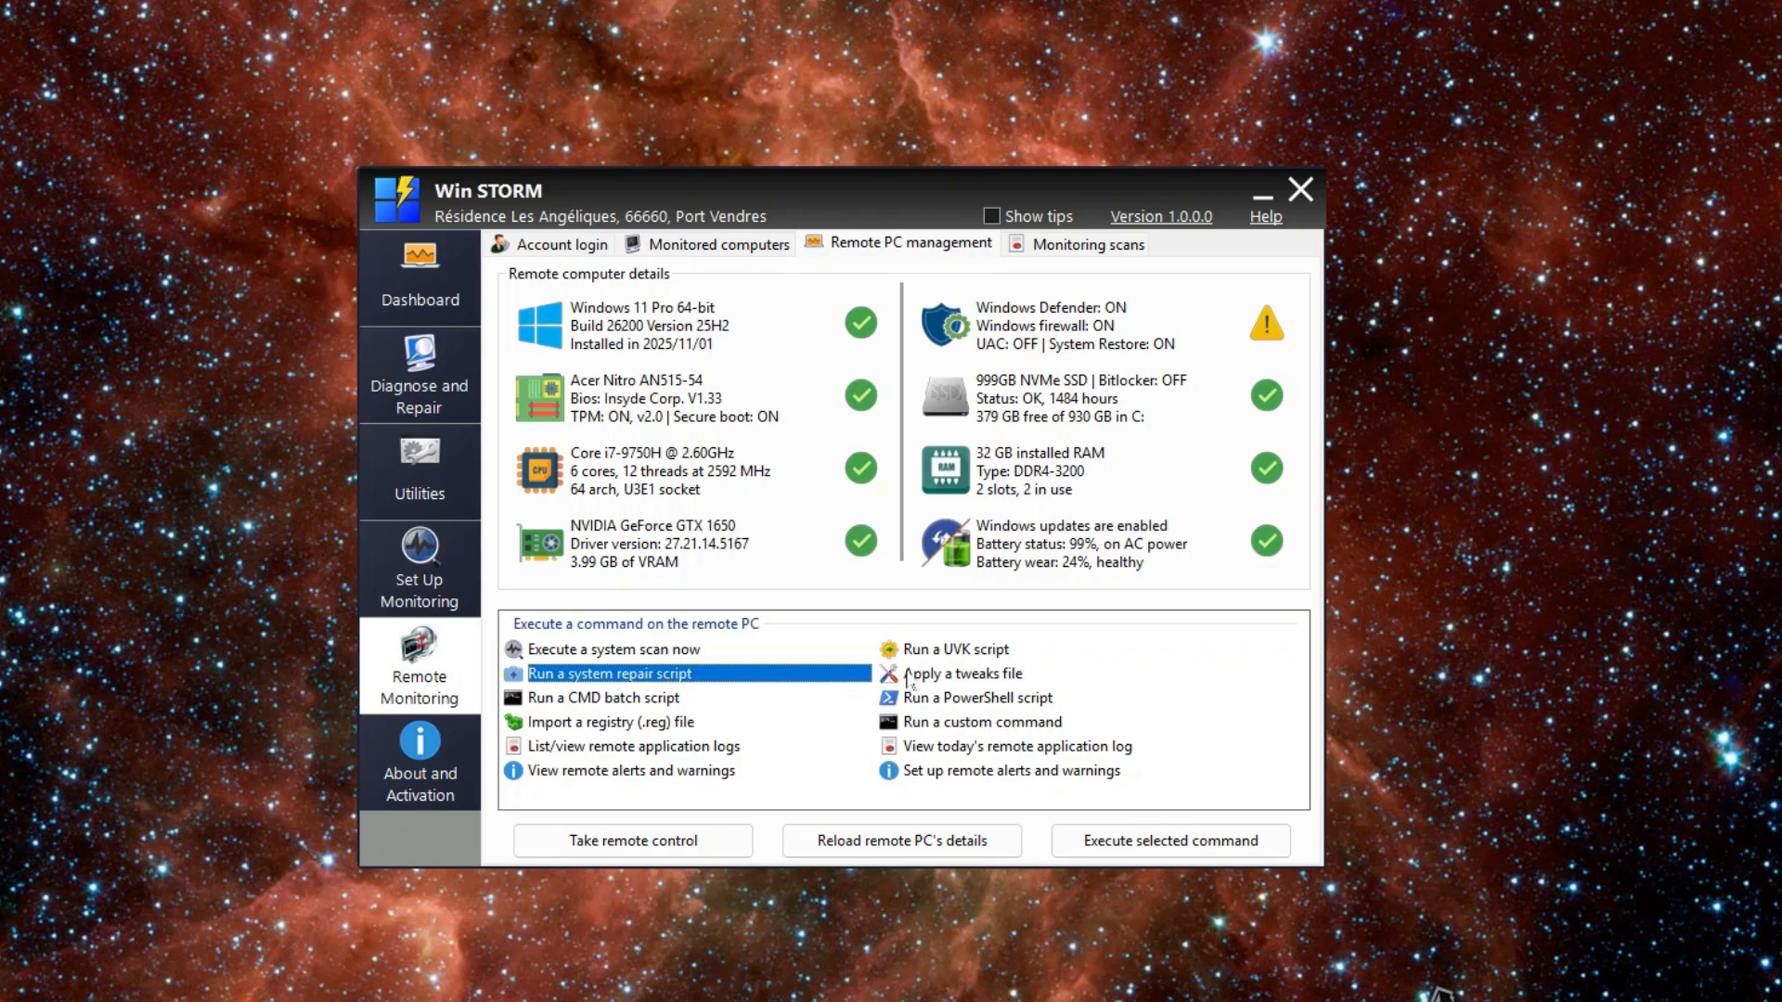
{"action": "left_click", "coordinate": [945, 676]}
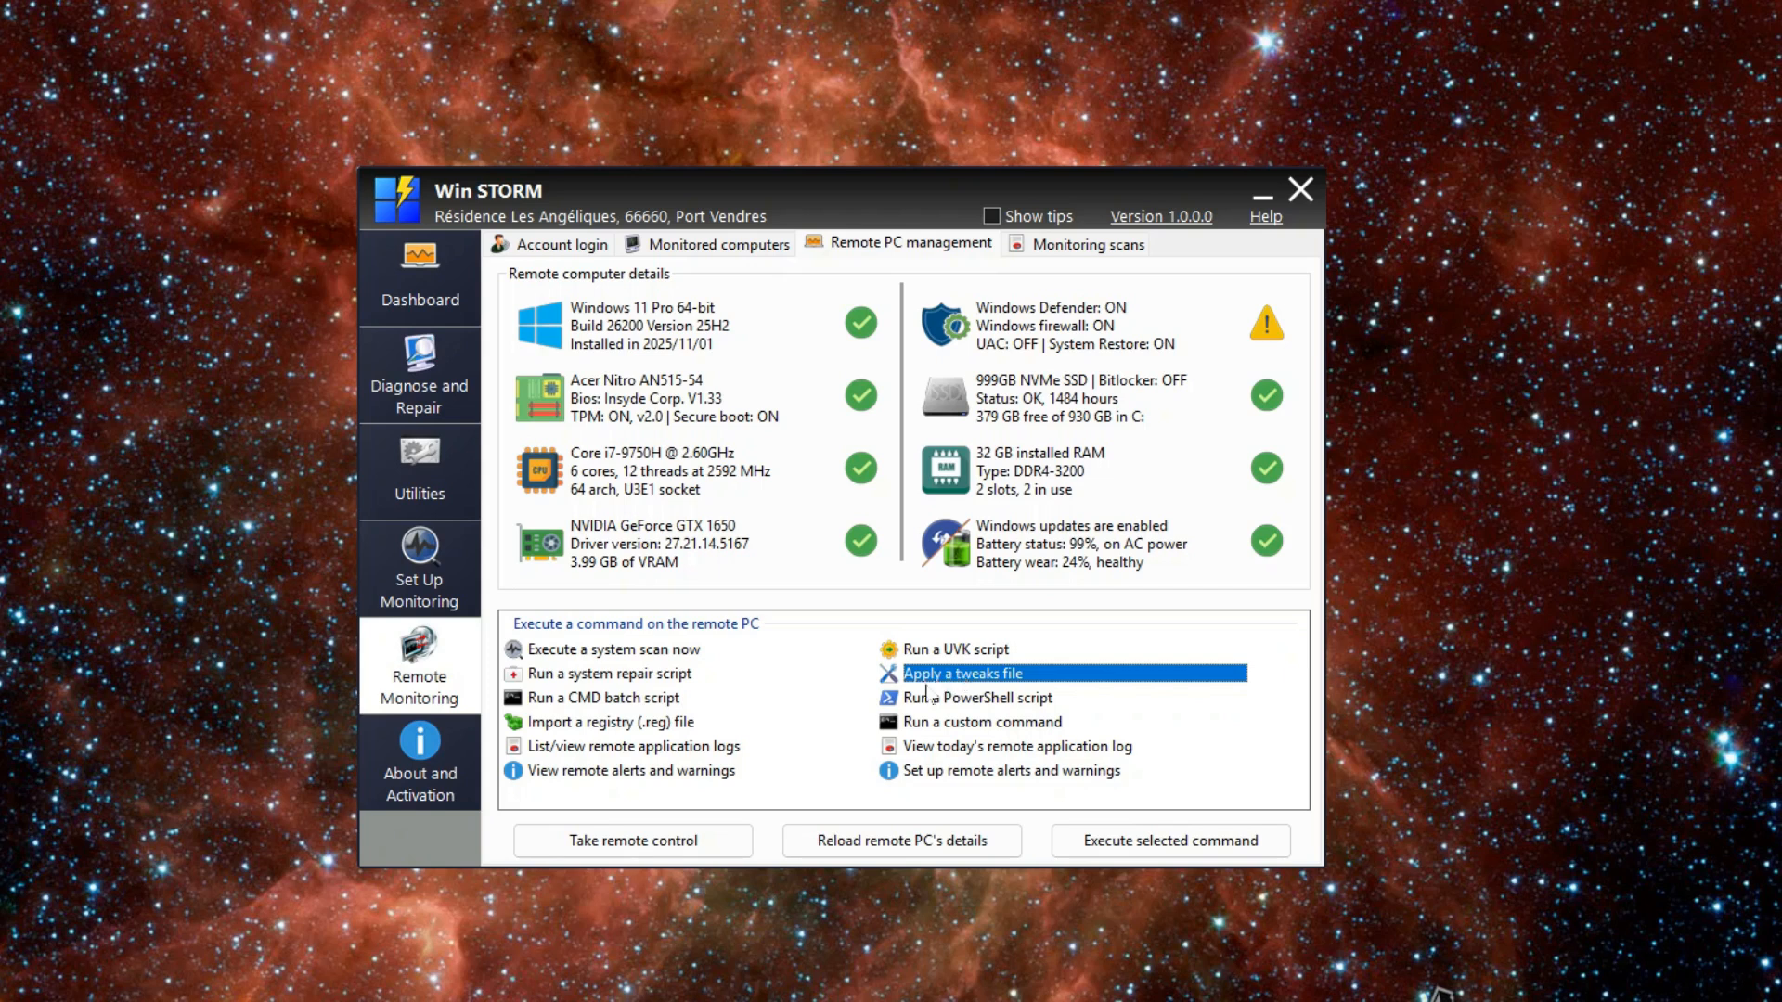
{"action": "left_click", "coordinate": [617, 698]}
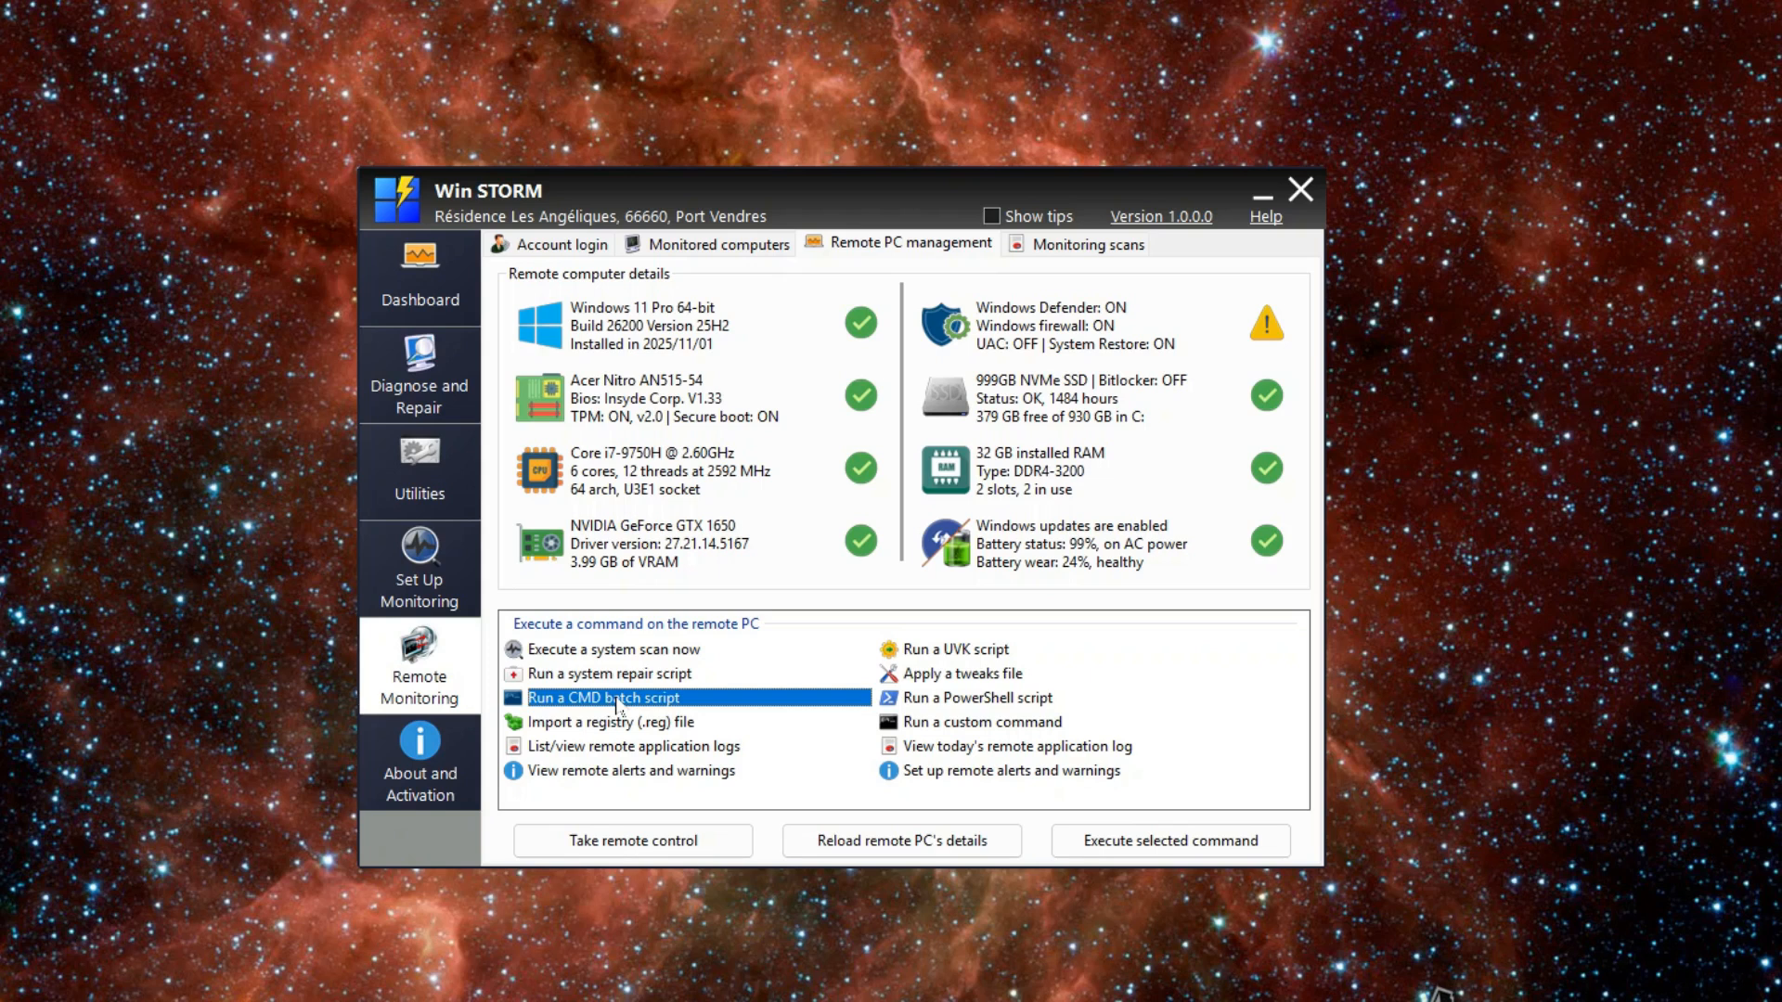
{"action": "left_click", "coordinate": [915, 701]}
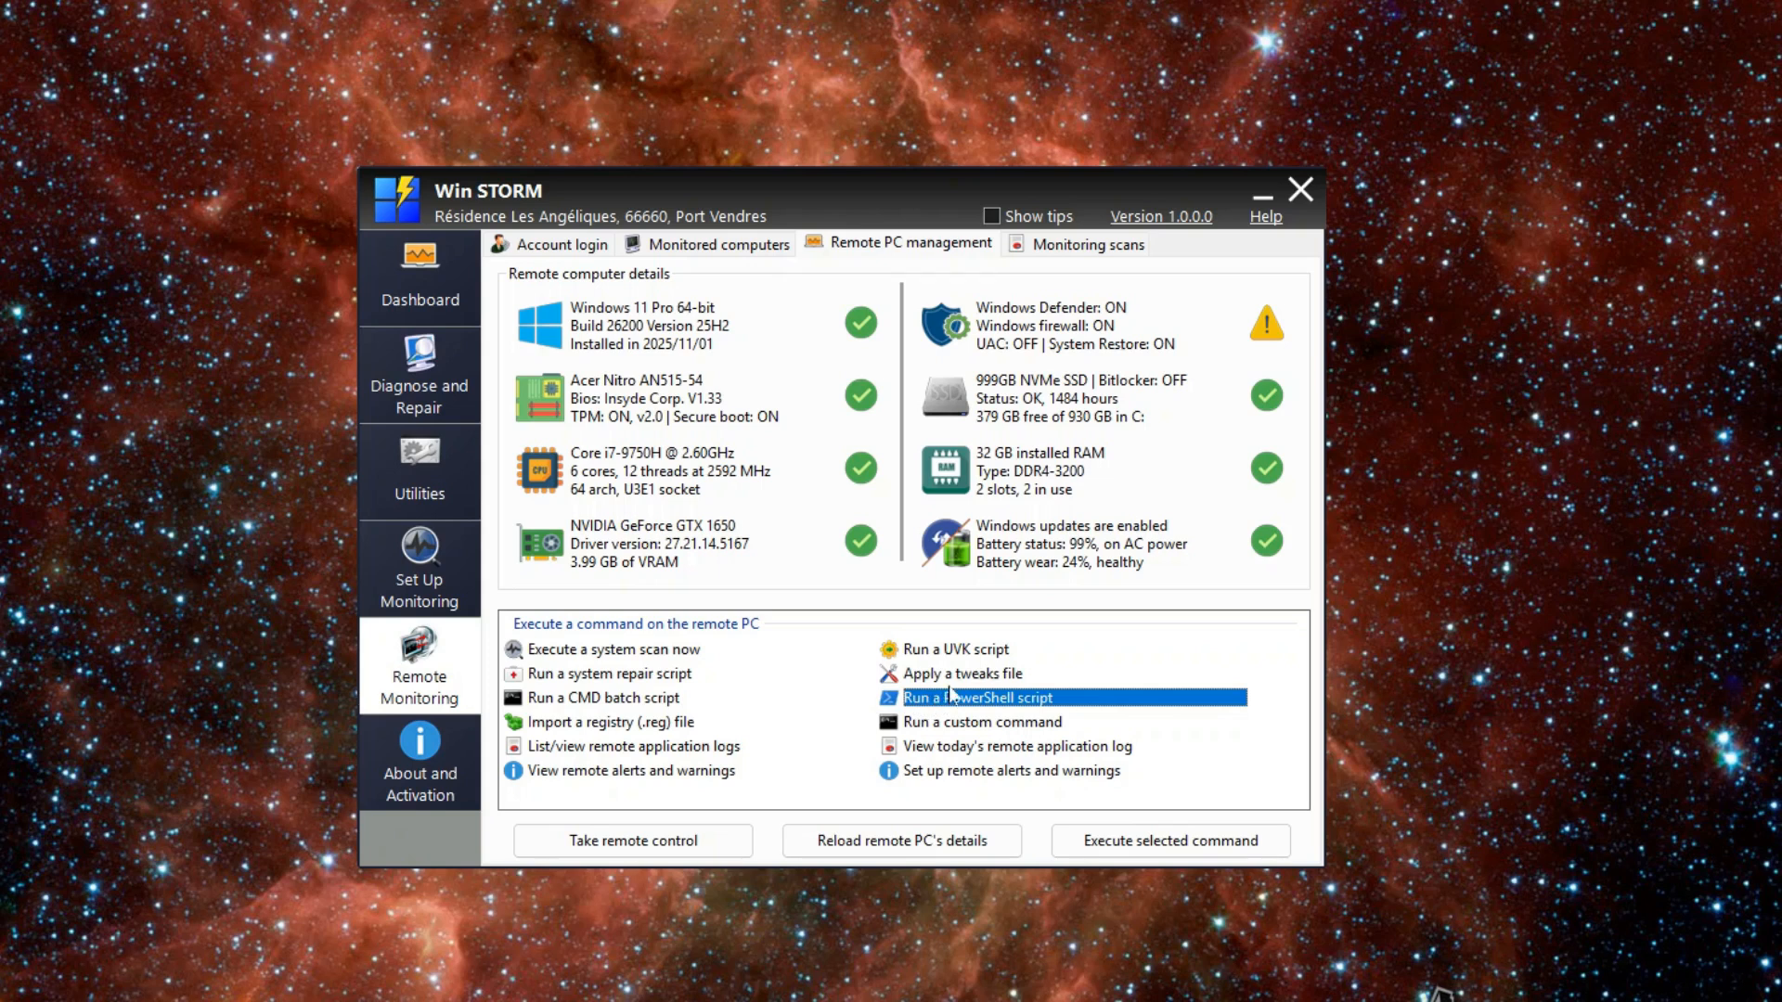
{"action": "left_click", "coordinate": [605, 724]}
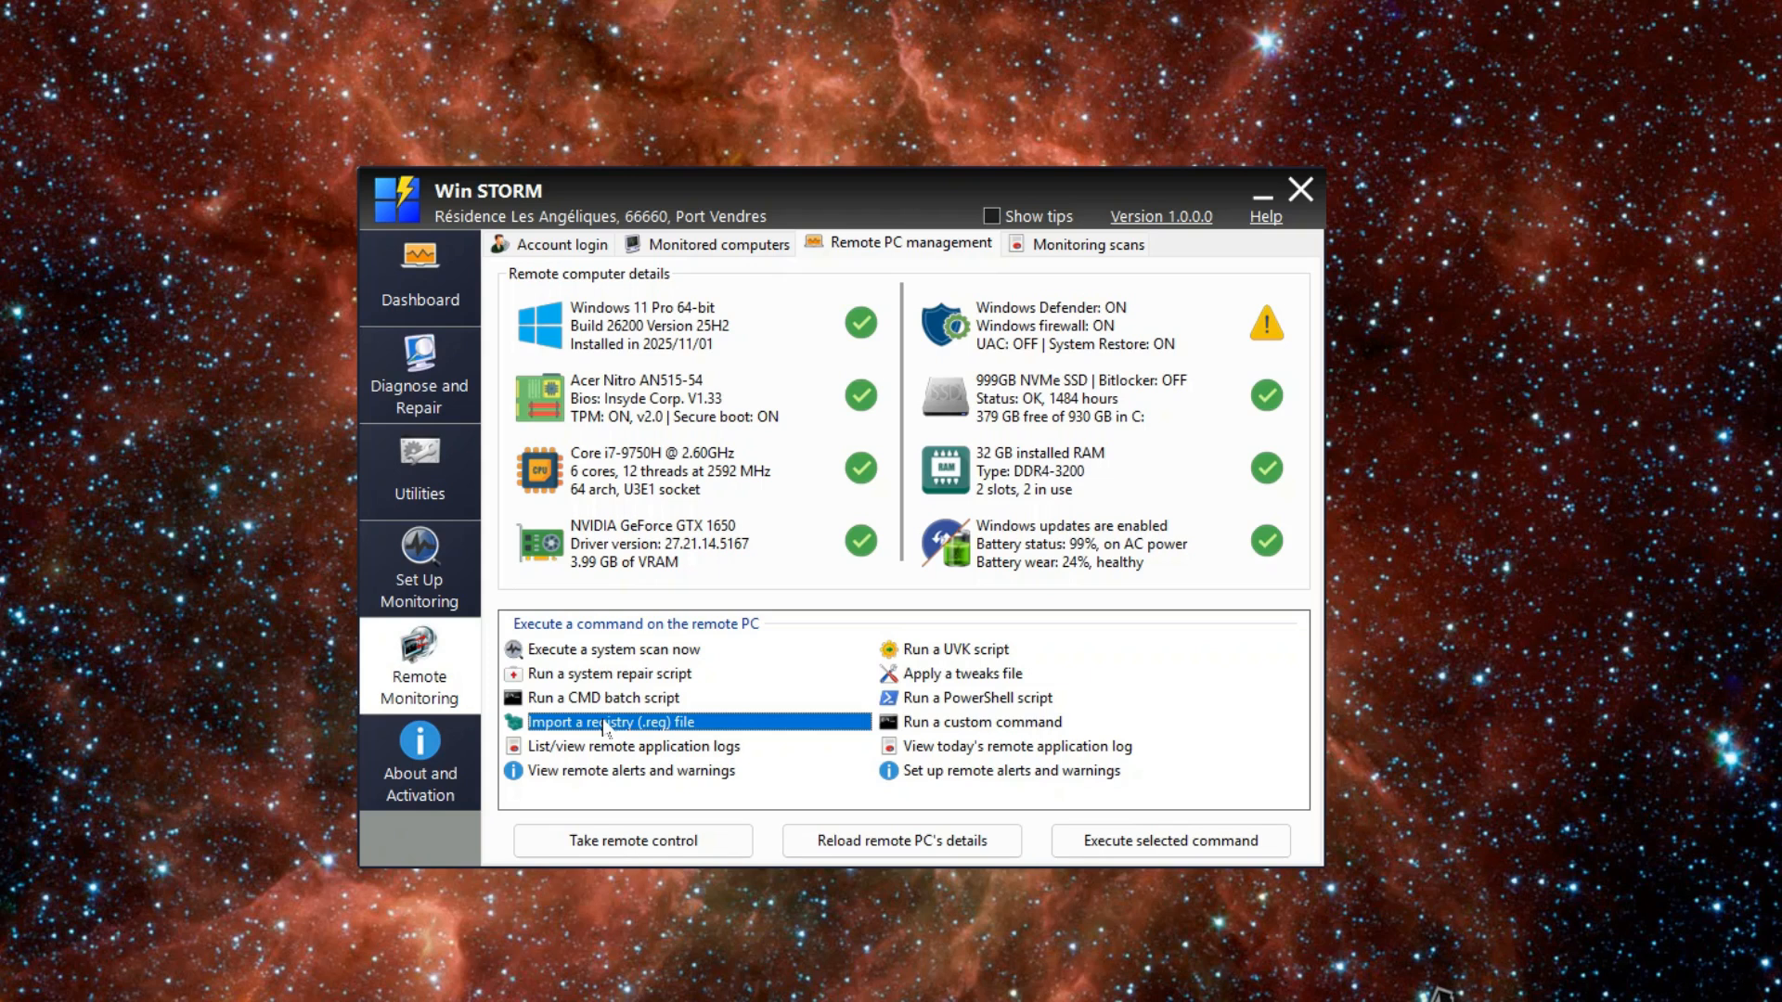
{"action": "left_click", "coordinate": [912, 729]}
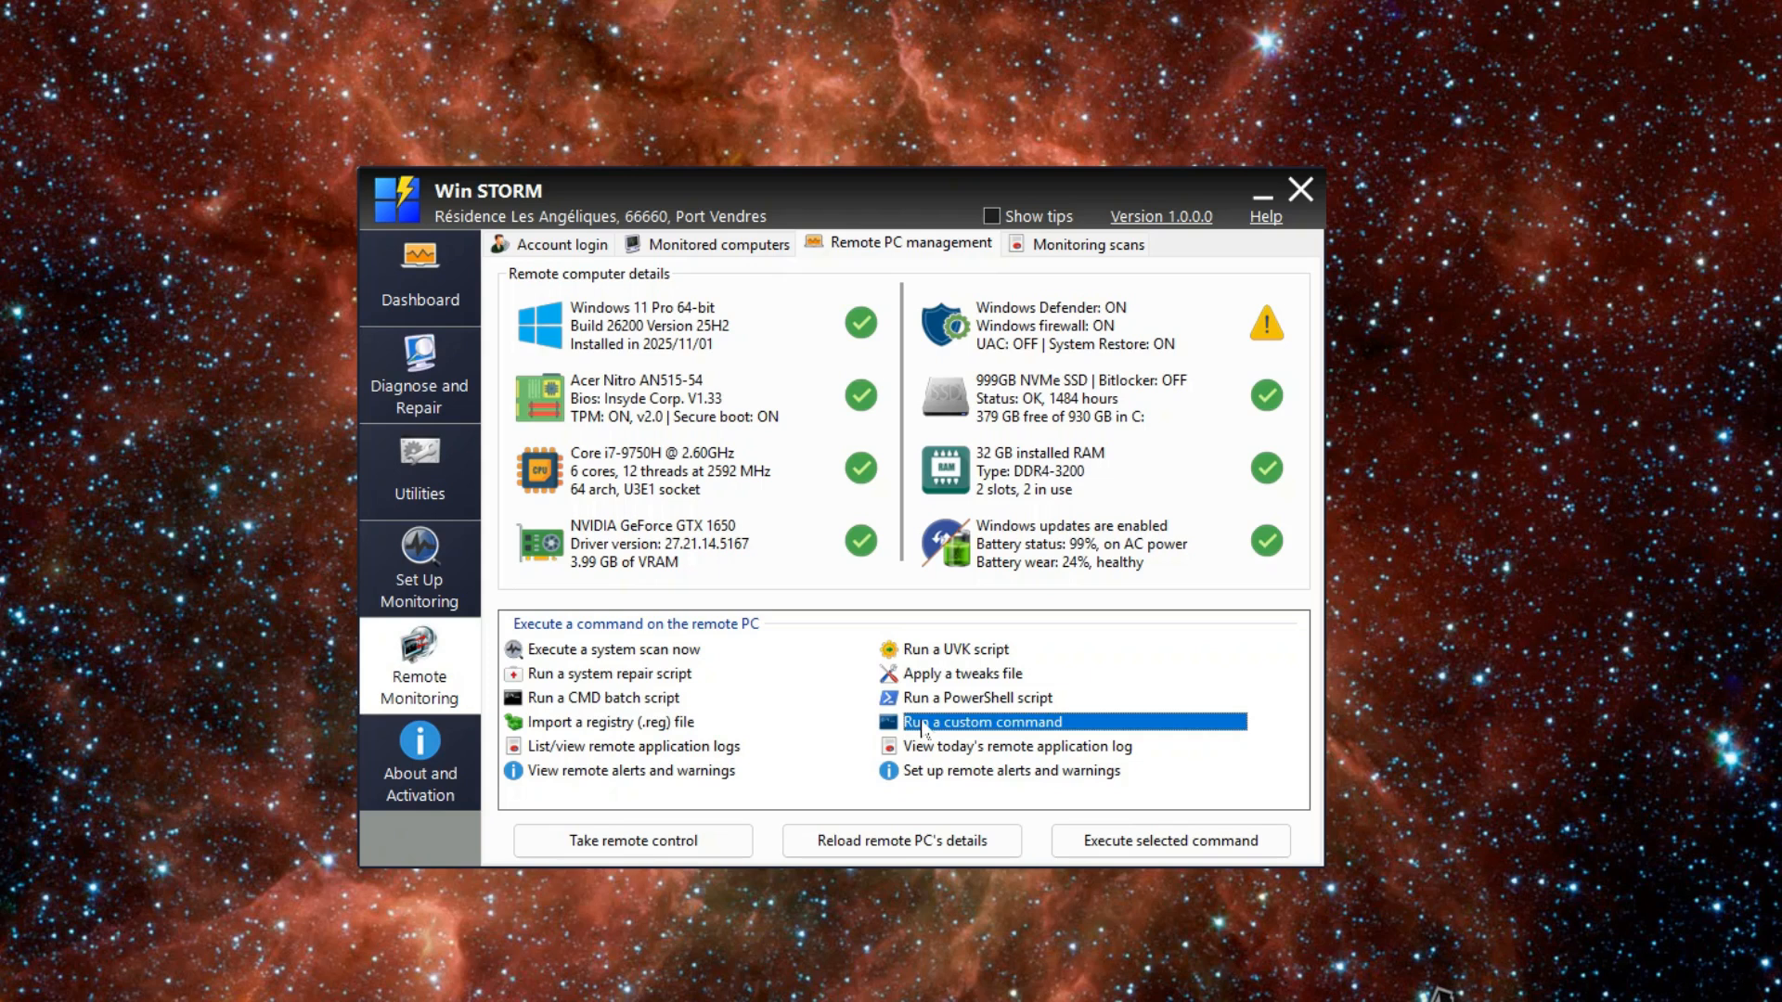
{"action": "double_click", "coordinate": [921, 729]}
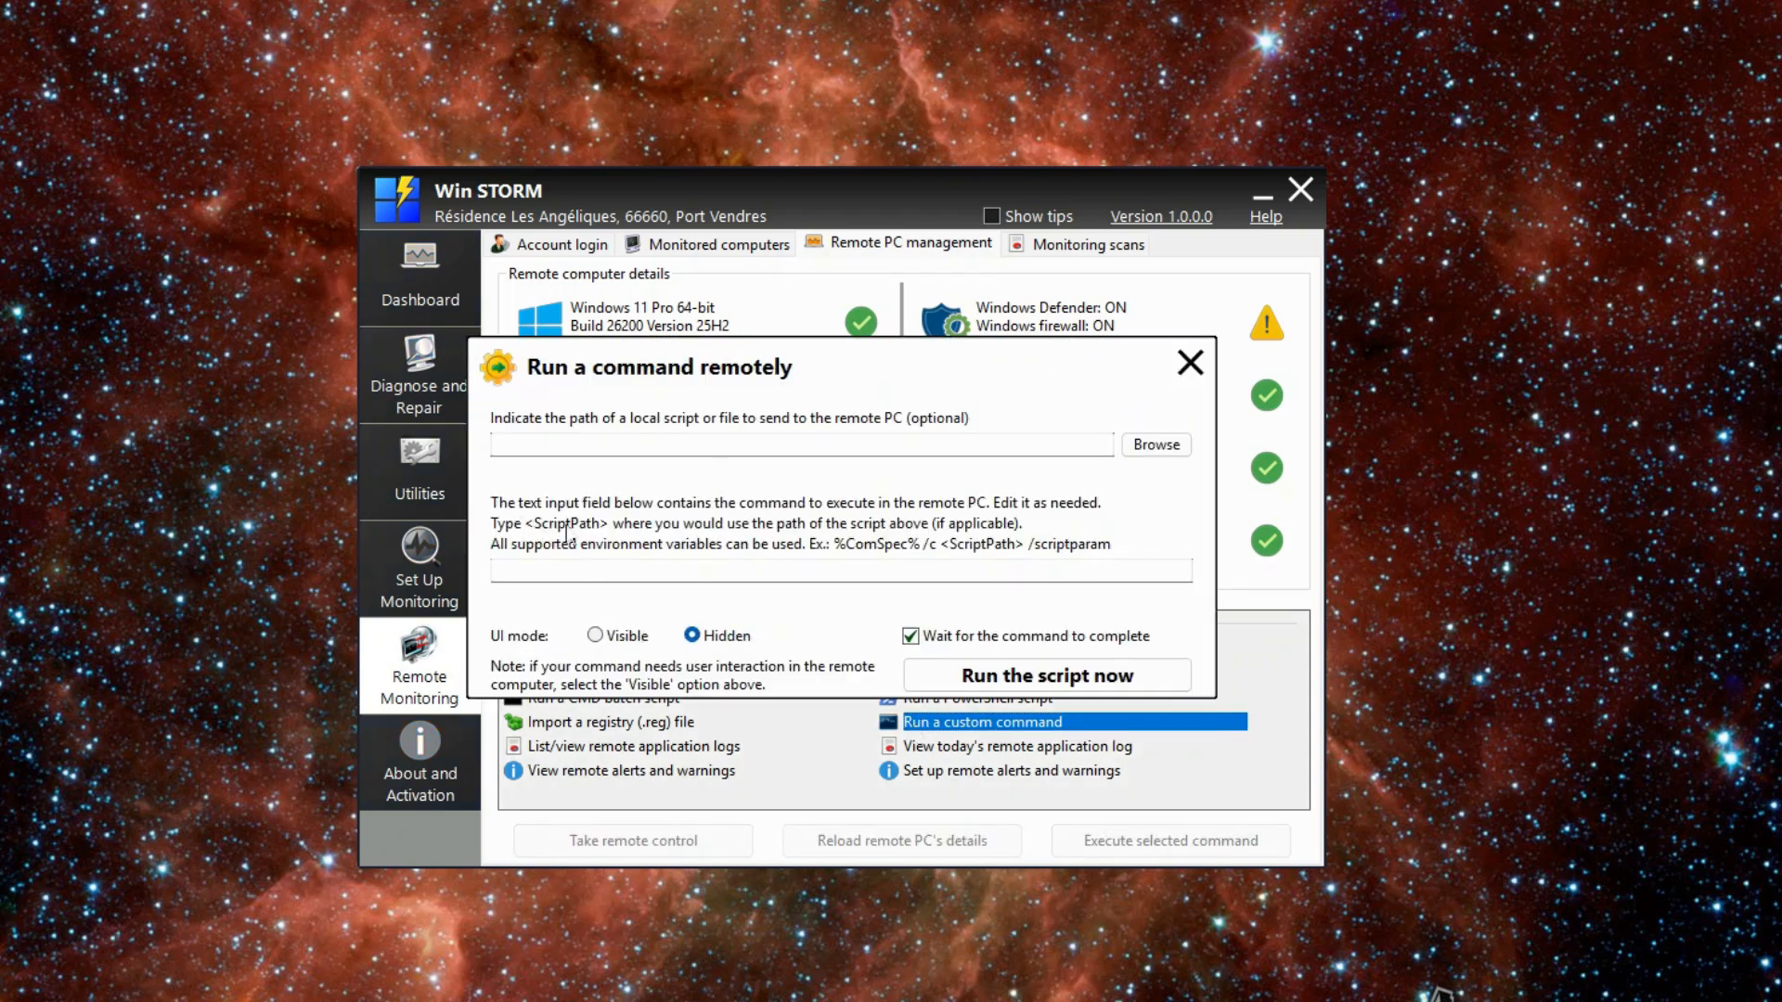
Step: Set Stscript2.bat as a Visible custom command and review the batch file's contents
{"action": "left_click", "coordinate": [1155, 446]}
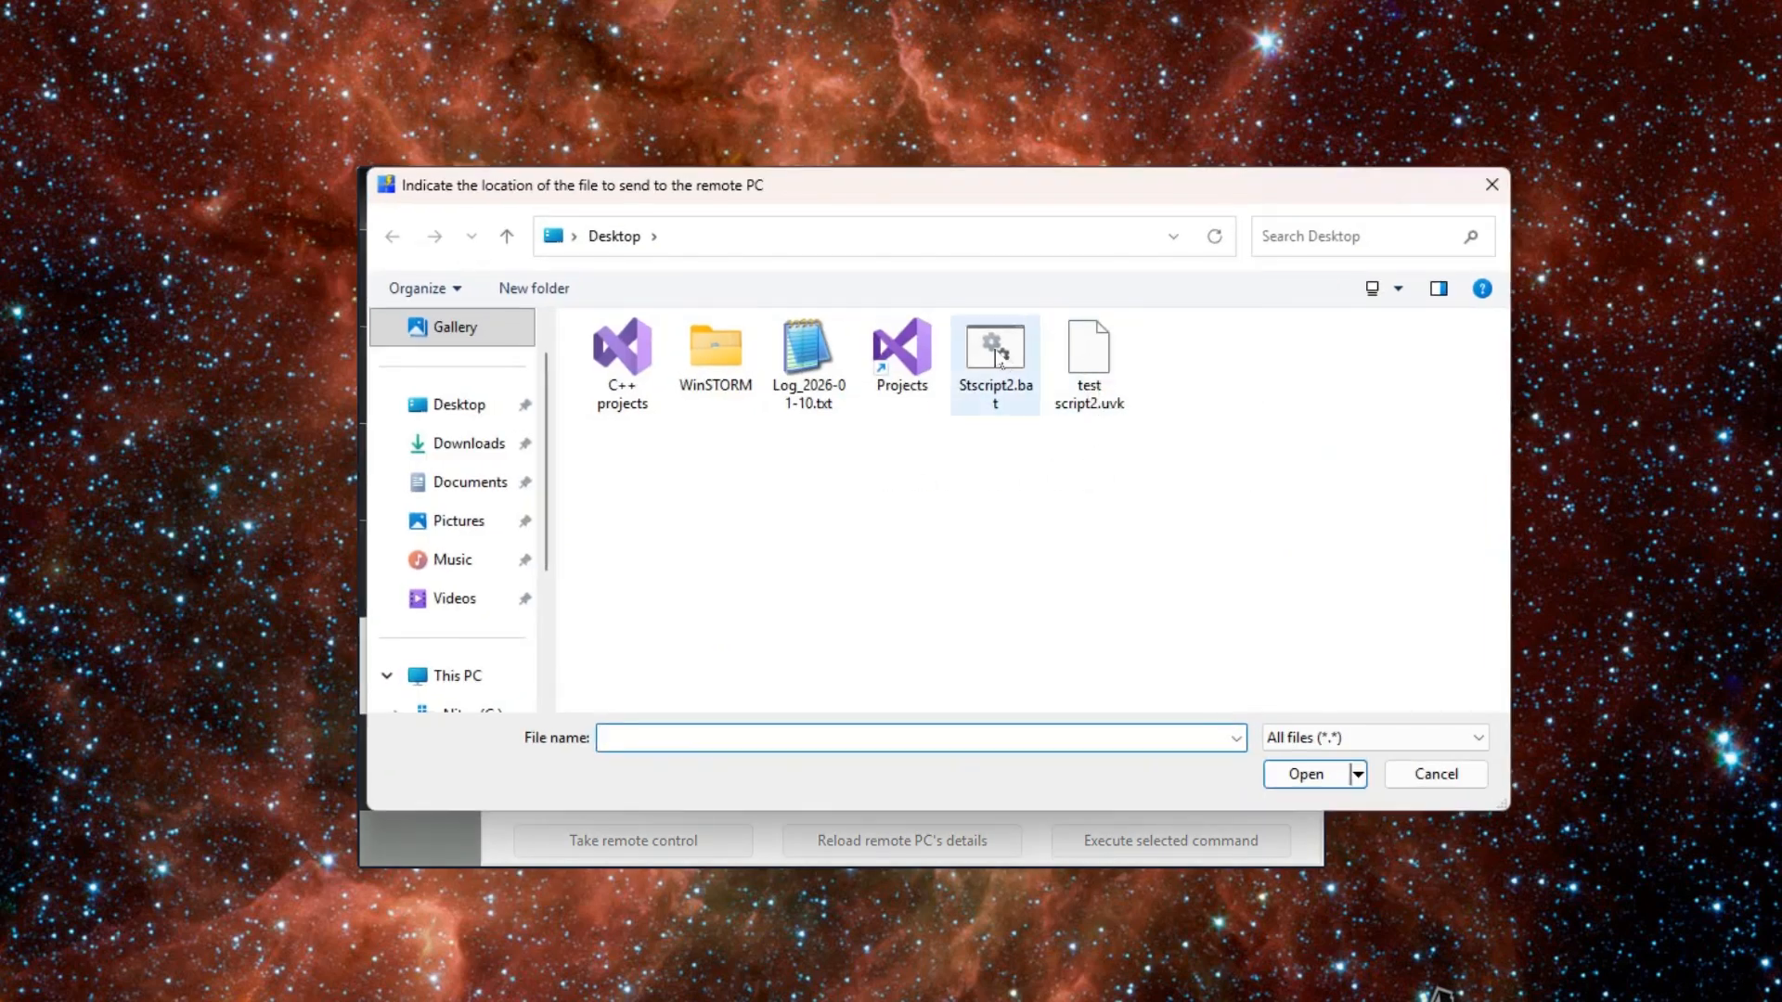
{"action": "double_click", "coordinate": [1000, 357]}
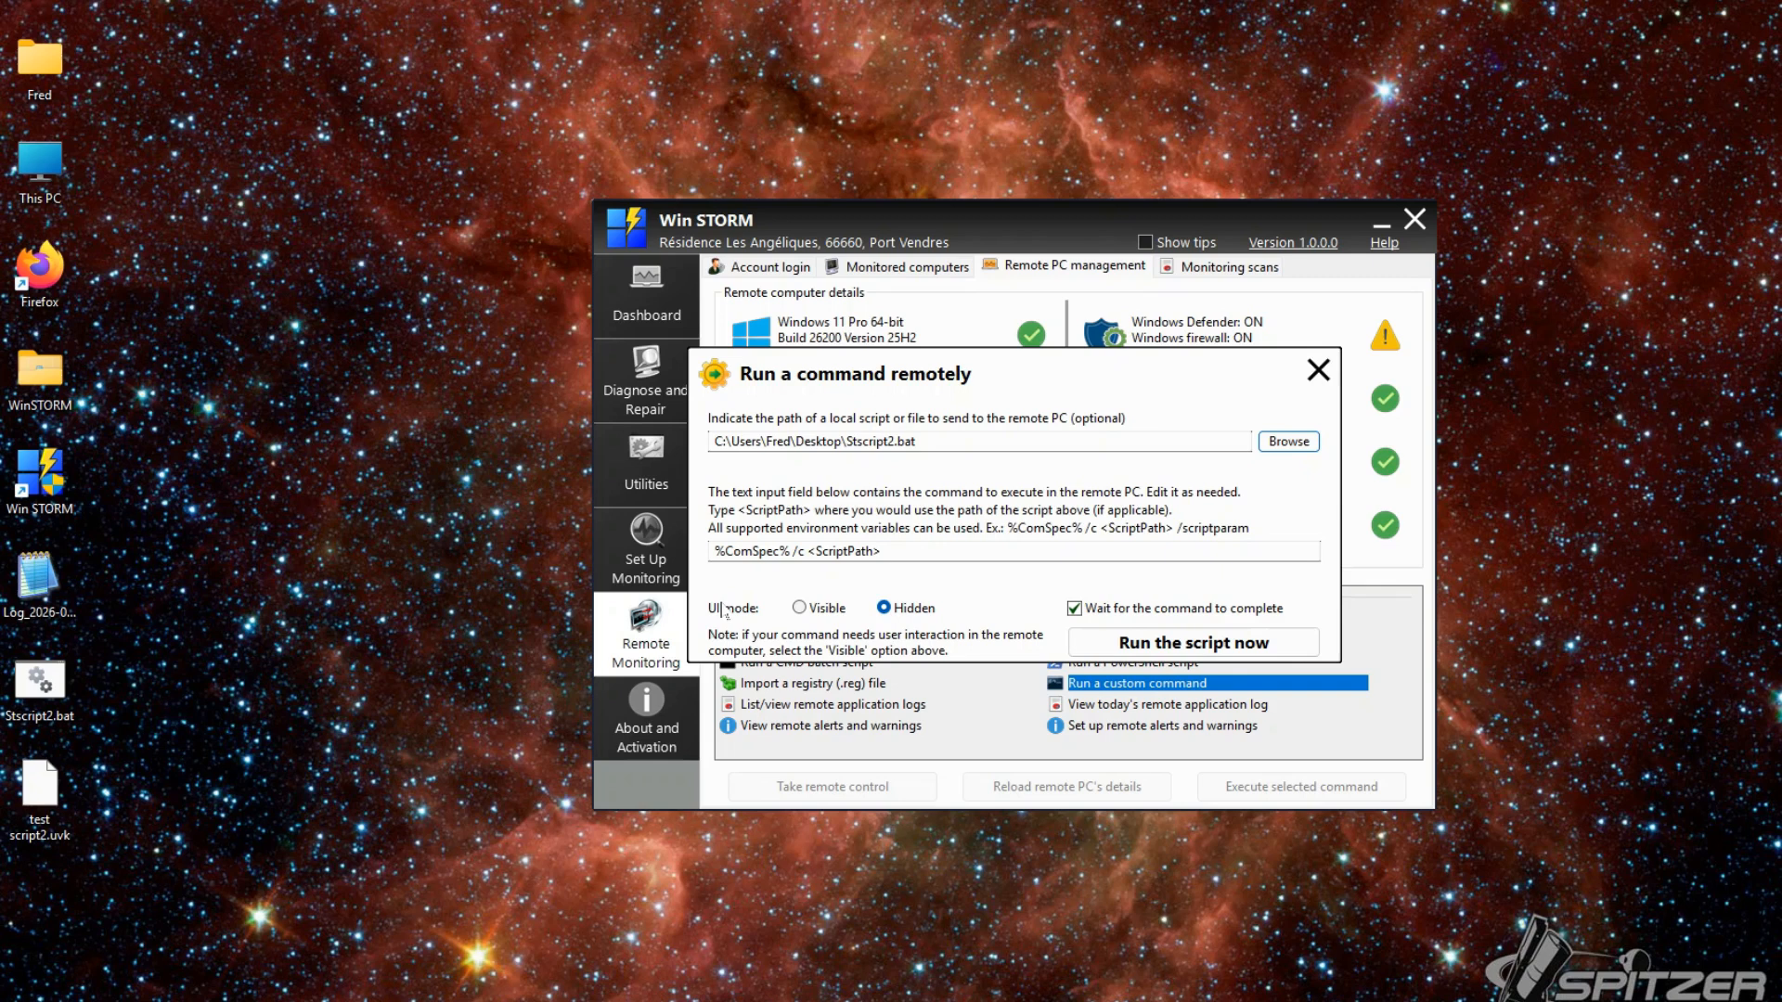
{"action": "left_click", "coordinate": [815, 609]}
{"action": "right_click", "coordinate": [51, 703]}
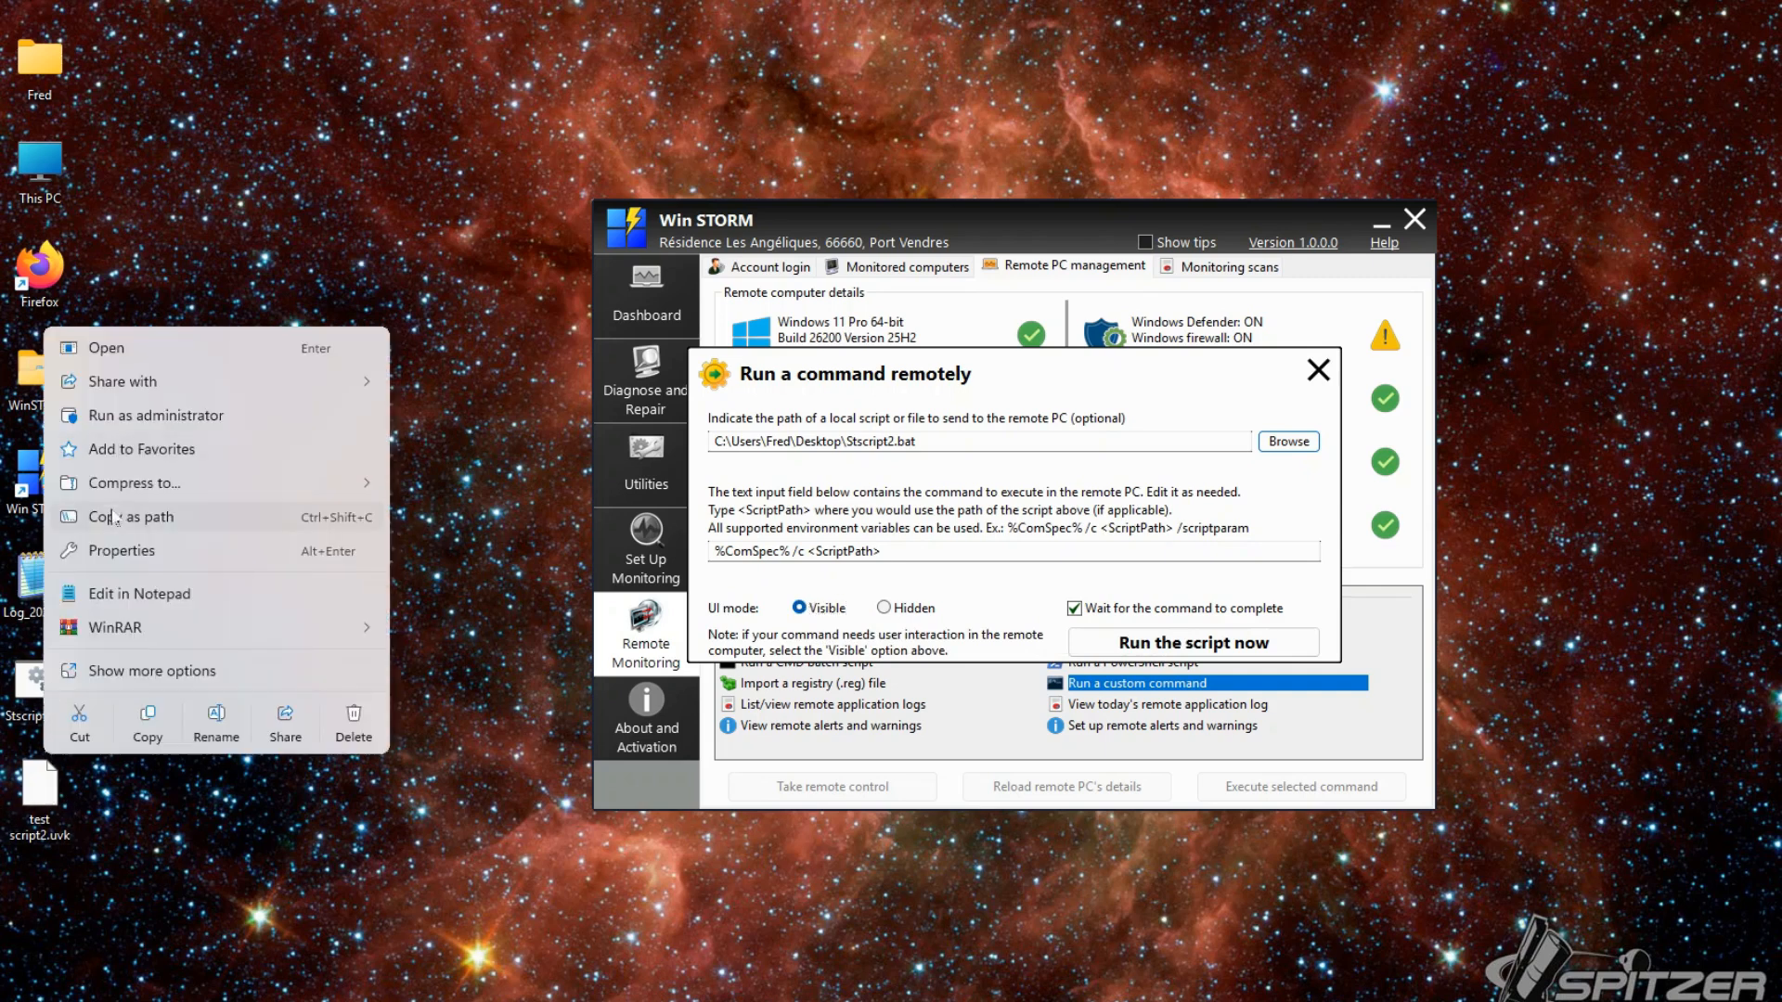
{"action": "left_click", "coordinate": [148, 671]}
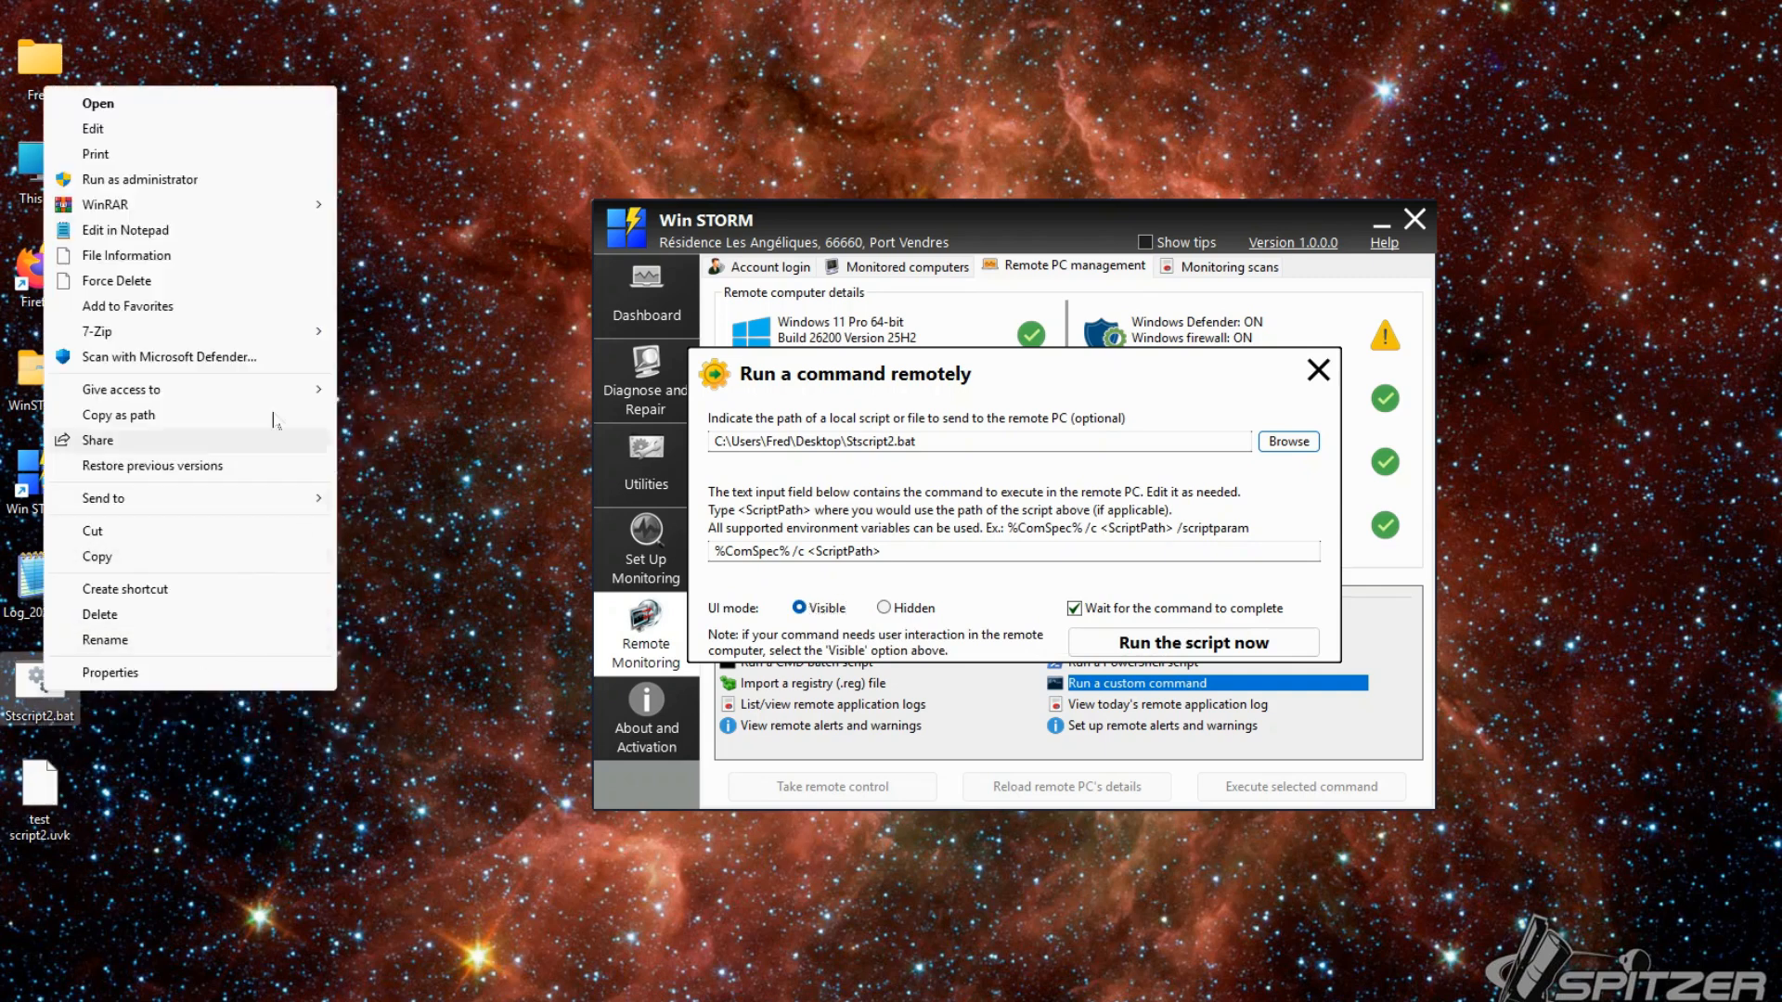
{"action": "left_click", "coordinate": [152, 130]}
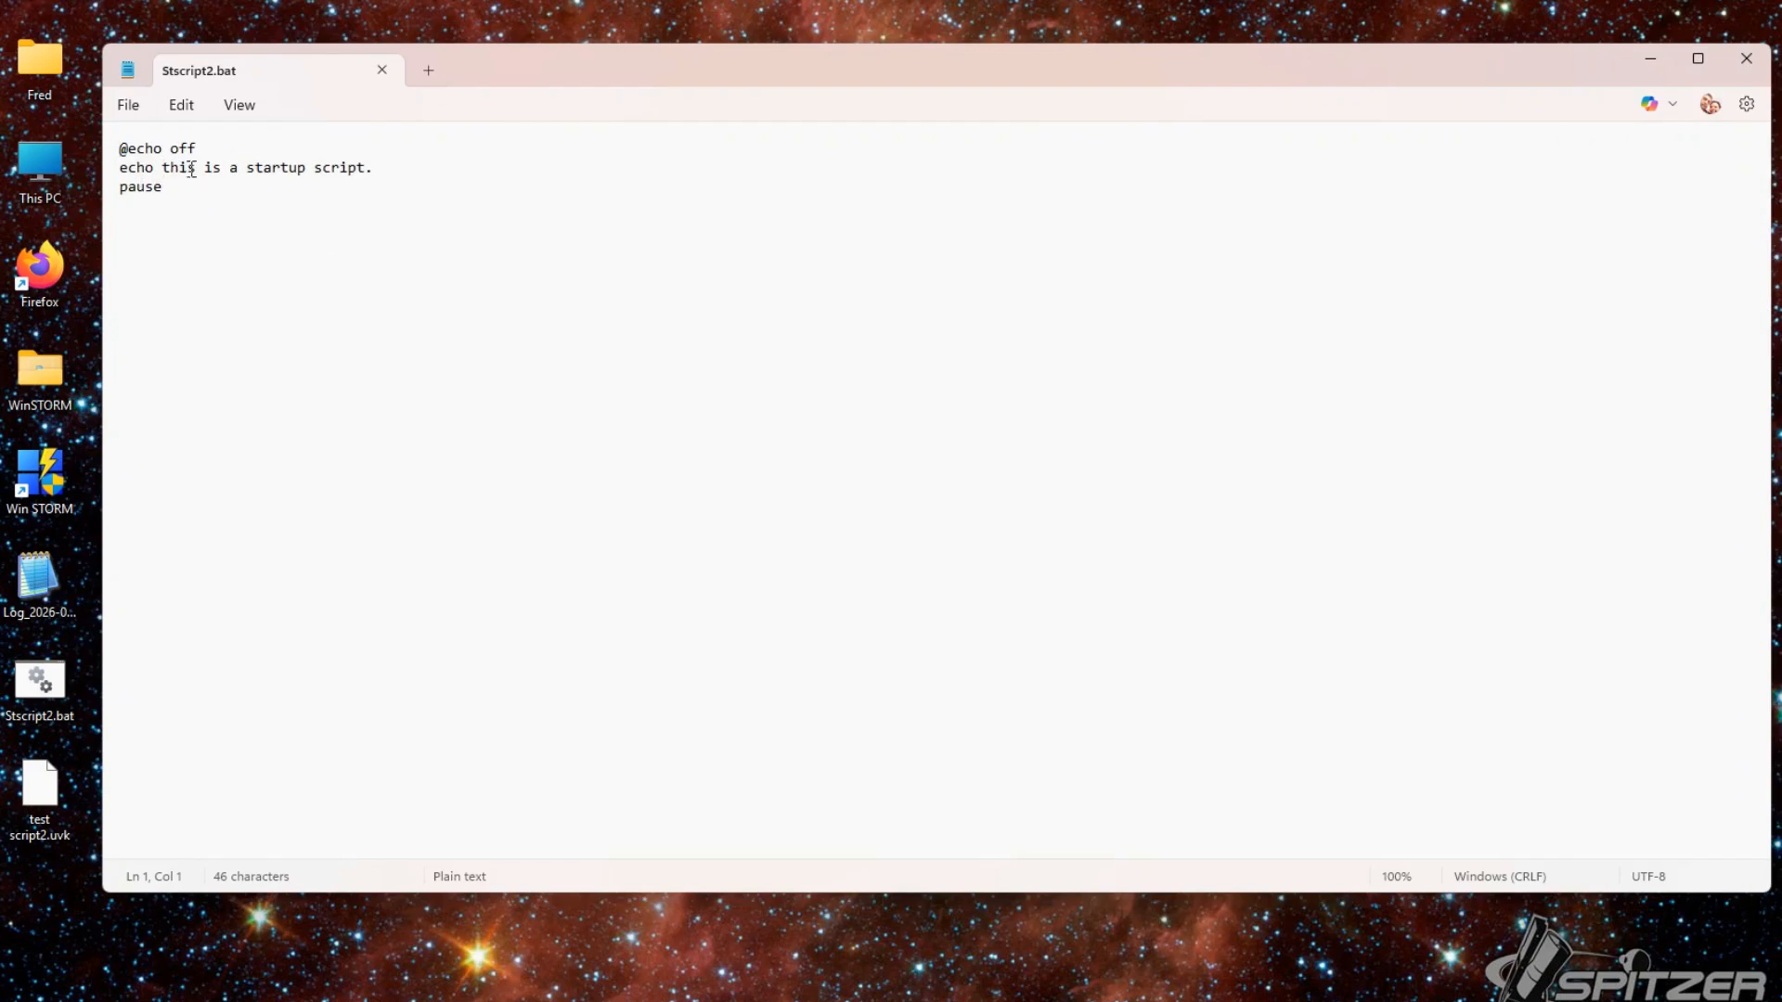
{"action": "left_click", "coordinate": [1741, 63]}
{"action": "left_click", "coordinate": [1170, 646]}
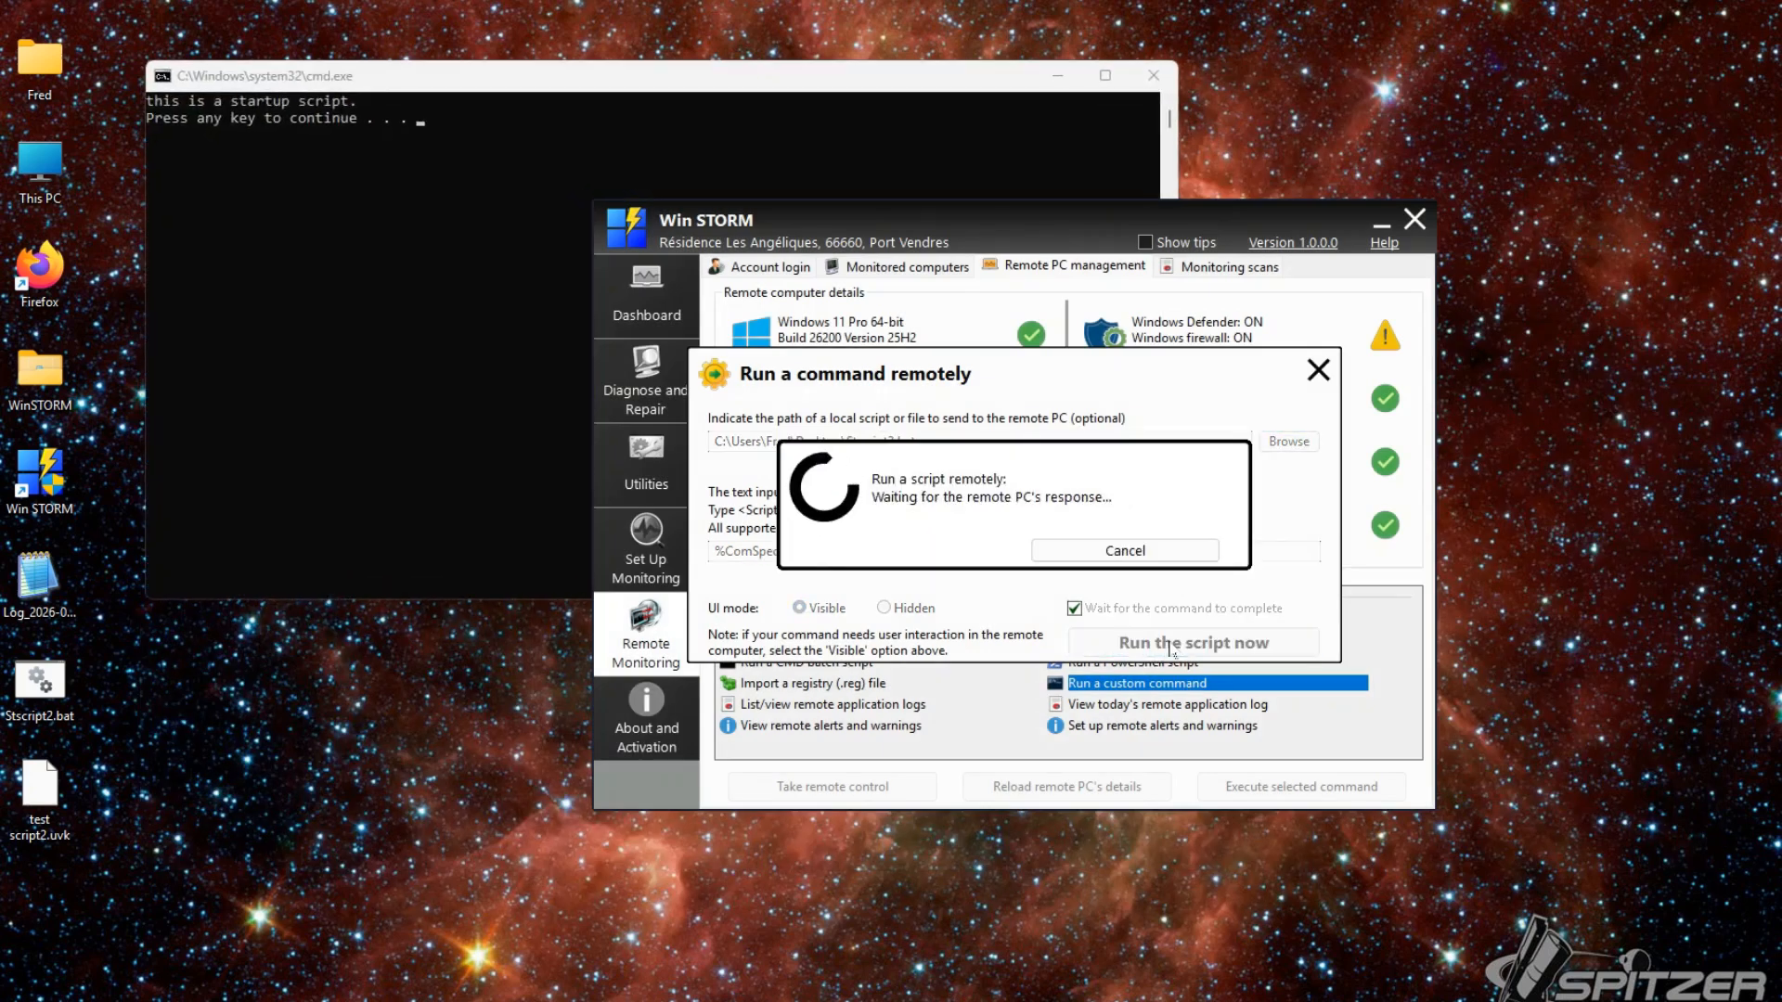
{"action": "left_click", "coordinate": [516, 78]}
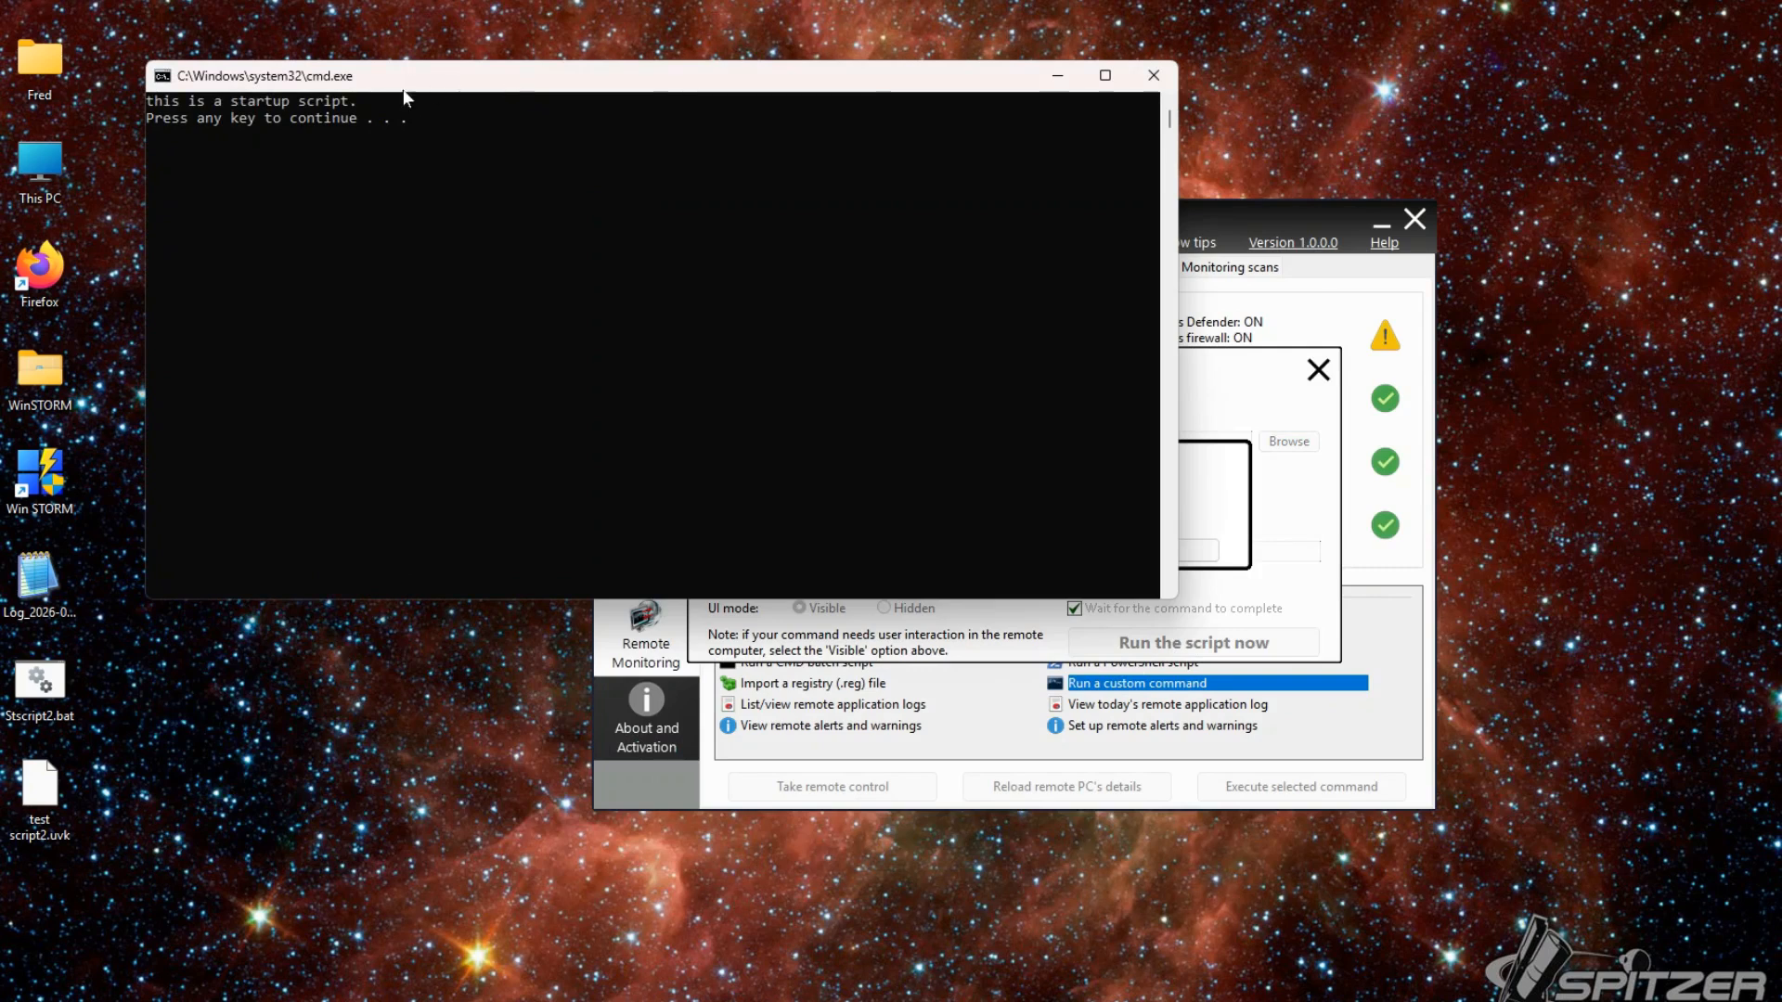
{"action": "left_click", "coordinate": [1153, 78]}
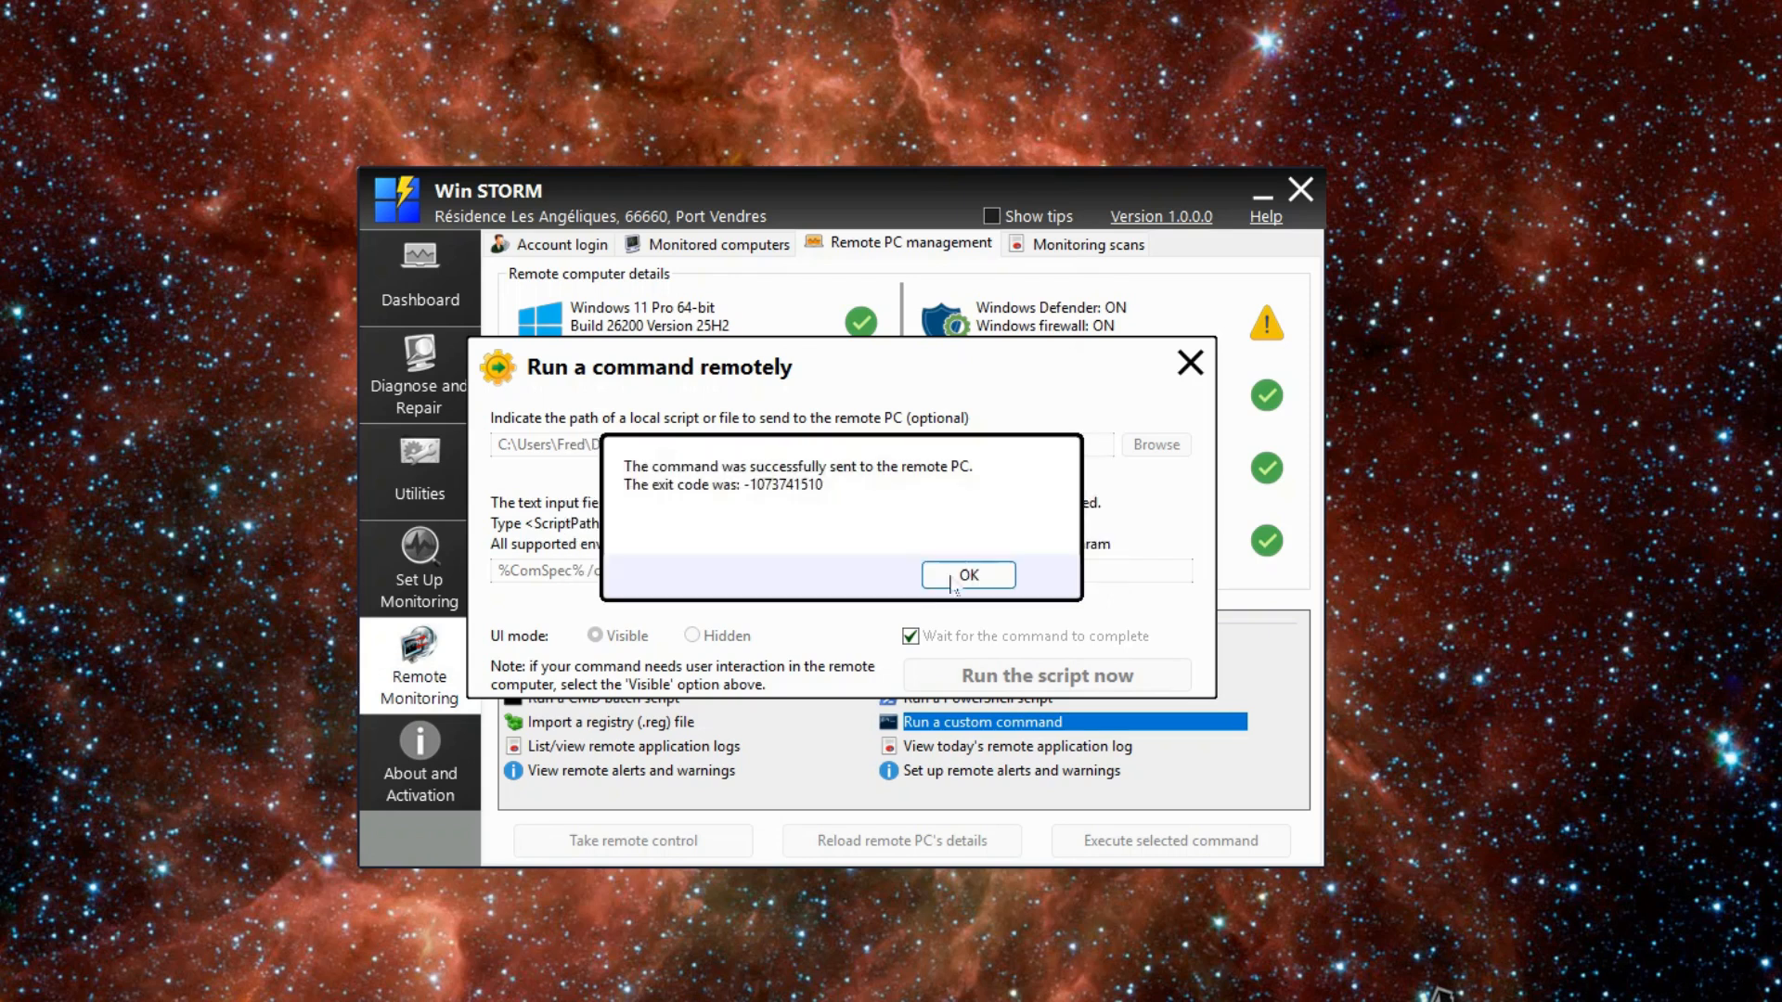
{"action": "left_click", "coordinate": [968, 577]}
{"action": "left_click", "coordinate": [915, 726]}
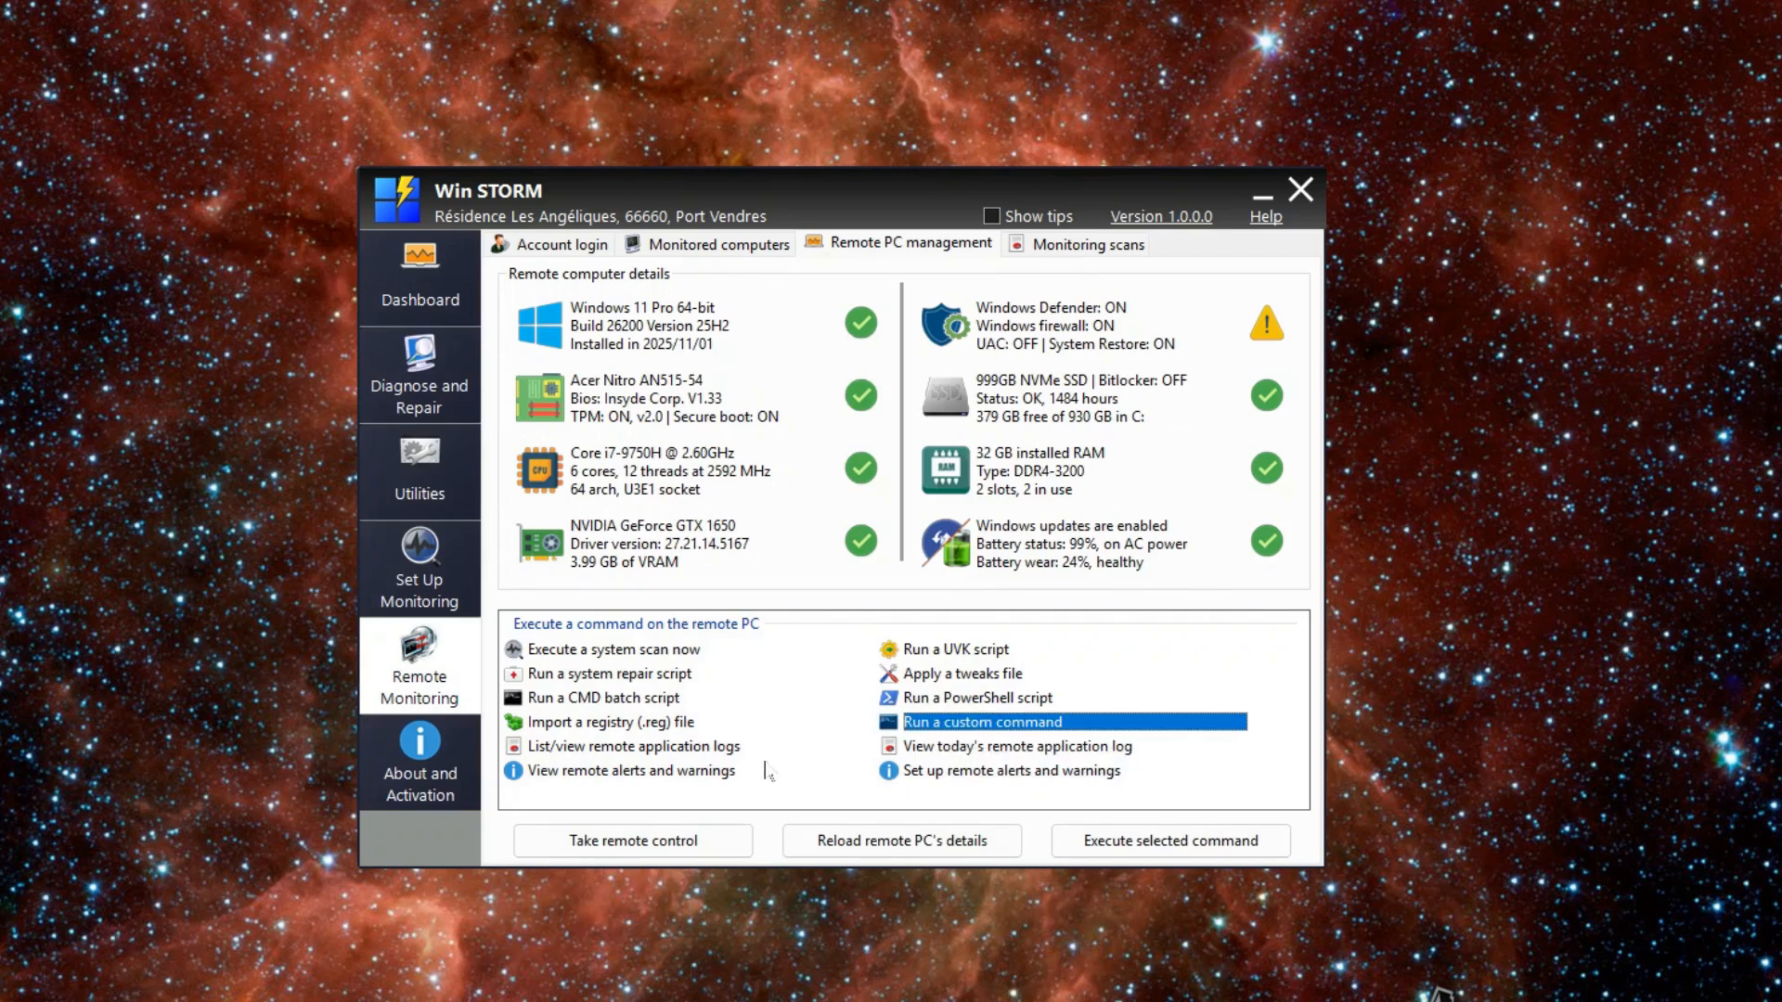
{"action": "left_click", "coordinate": [620, 746]}
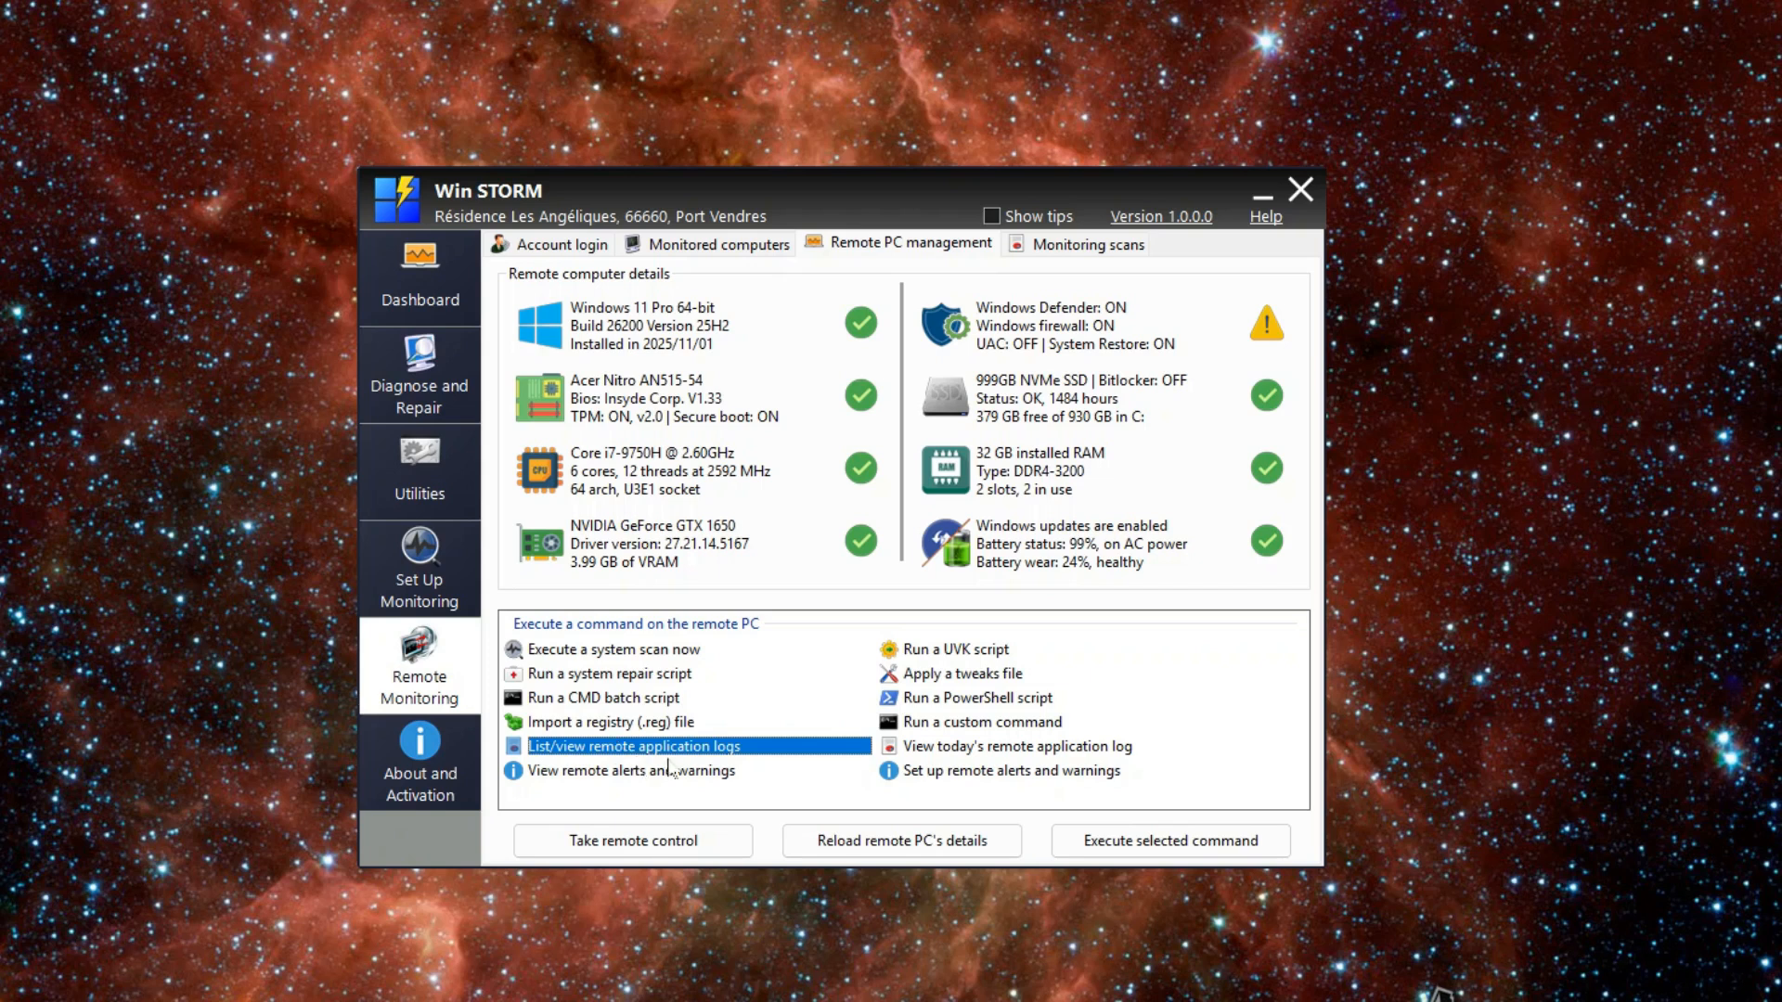
{"action": "left_click", "coordinate": [955, 749]}
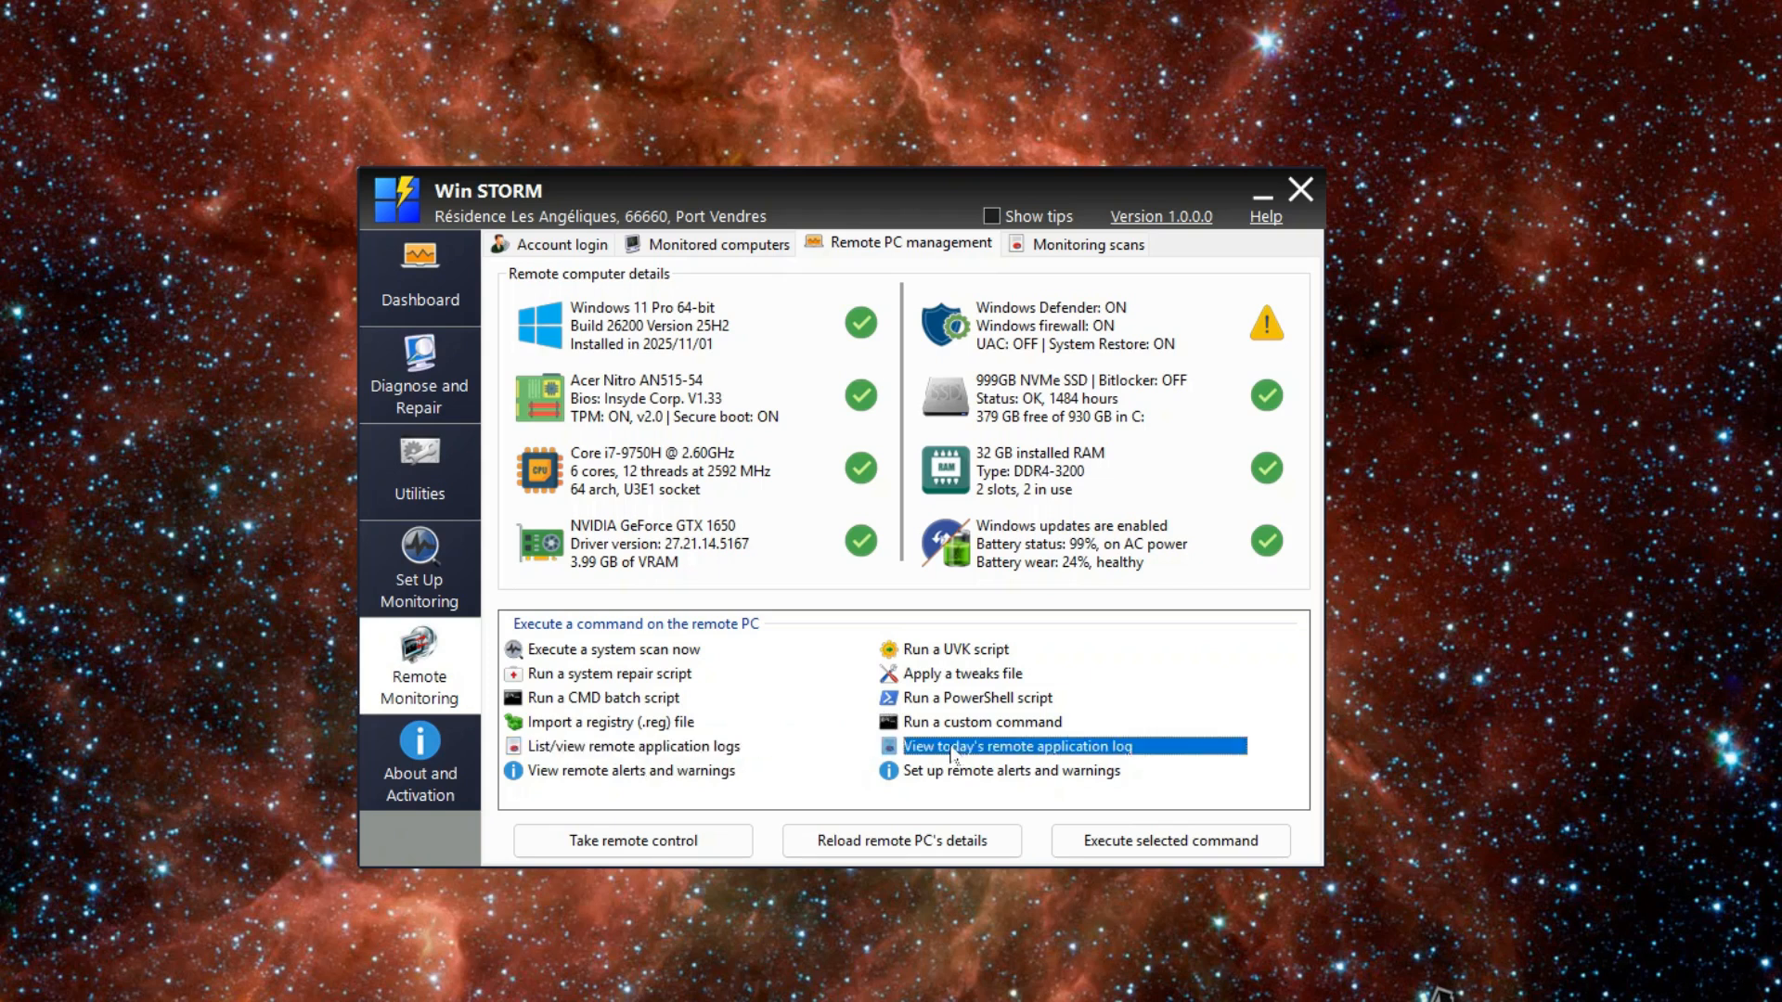
{"action": "double_click", "coordinate": [954, 748]}
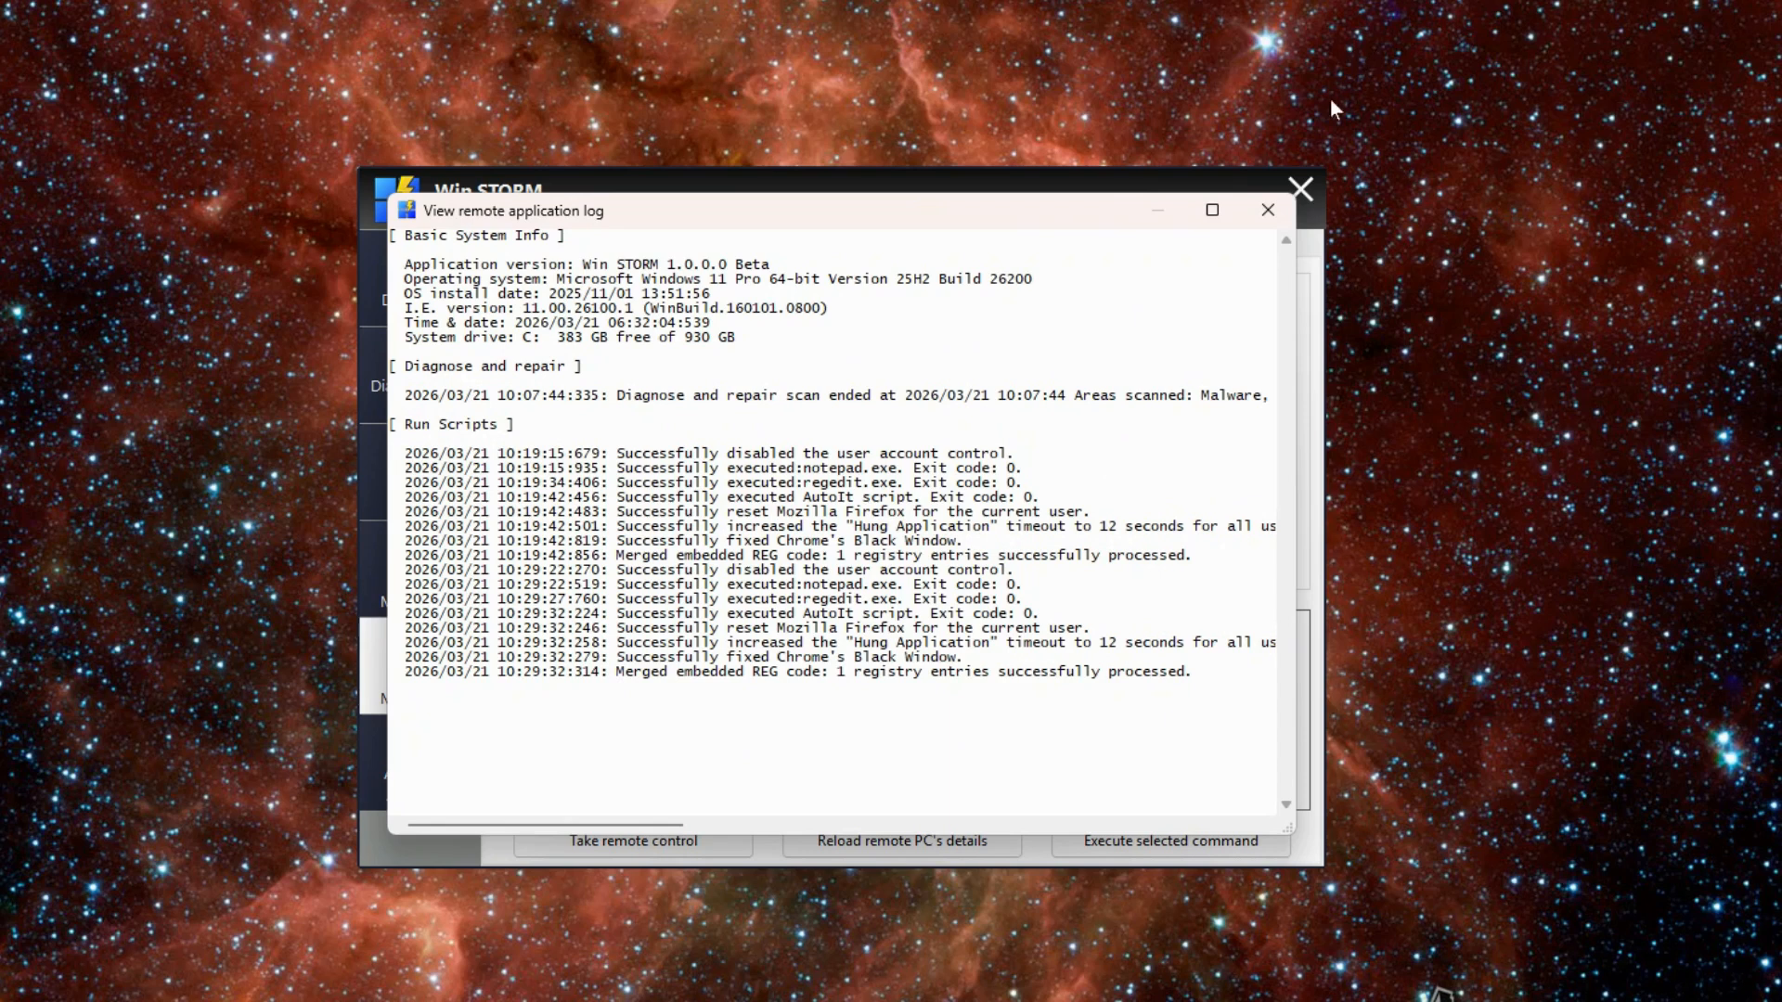
{"action": "left_click", "coordinate": [1268, 209]}
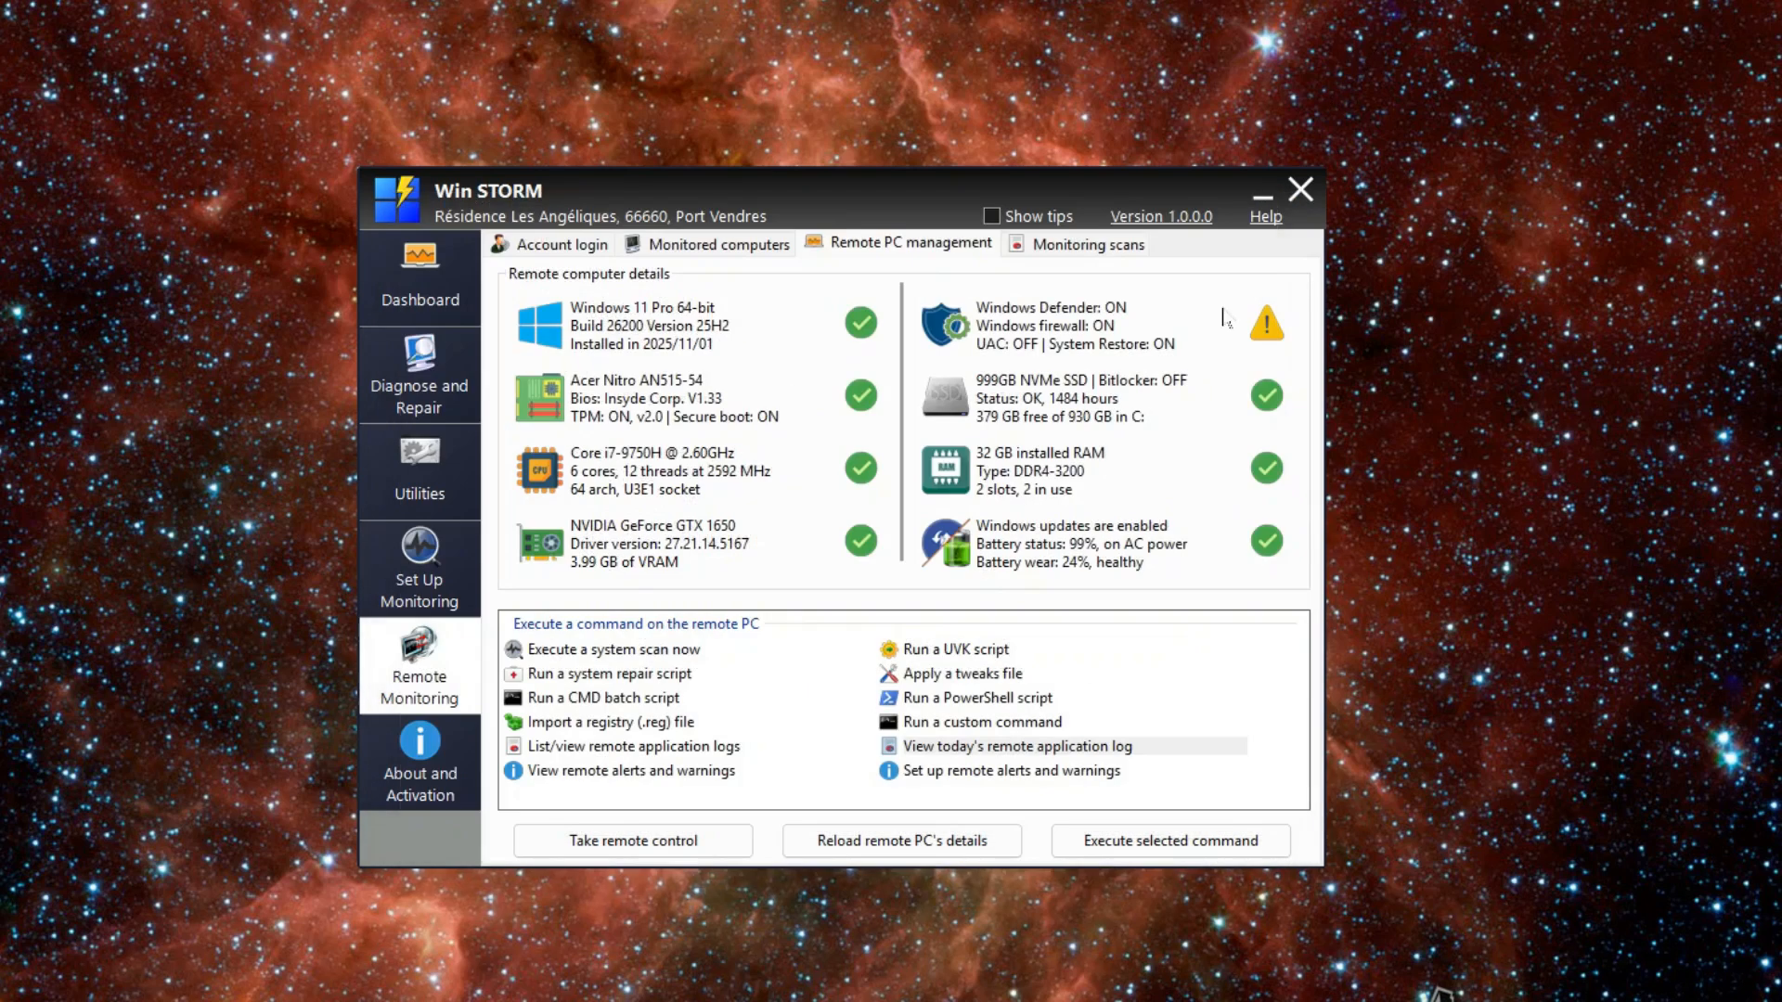
{"action": "left_click", "coordinate": [961, 754]}
Step: Browse the remote alerts entries, then request remote control of the Acer Nitro PC
{"action": "left_click", "coordinate": [669, 775]}
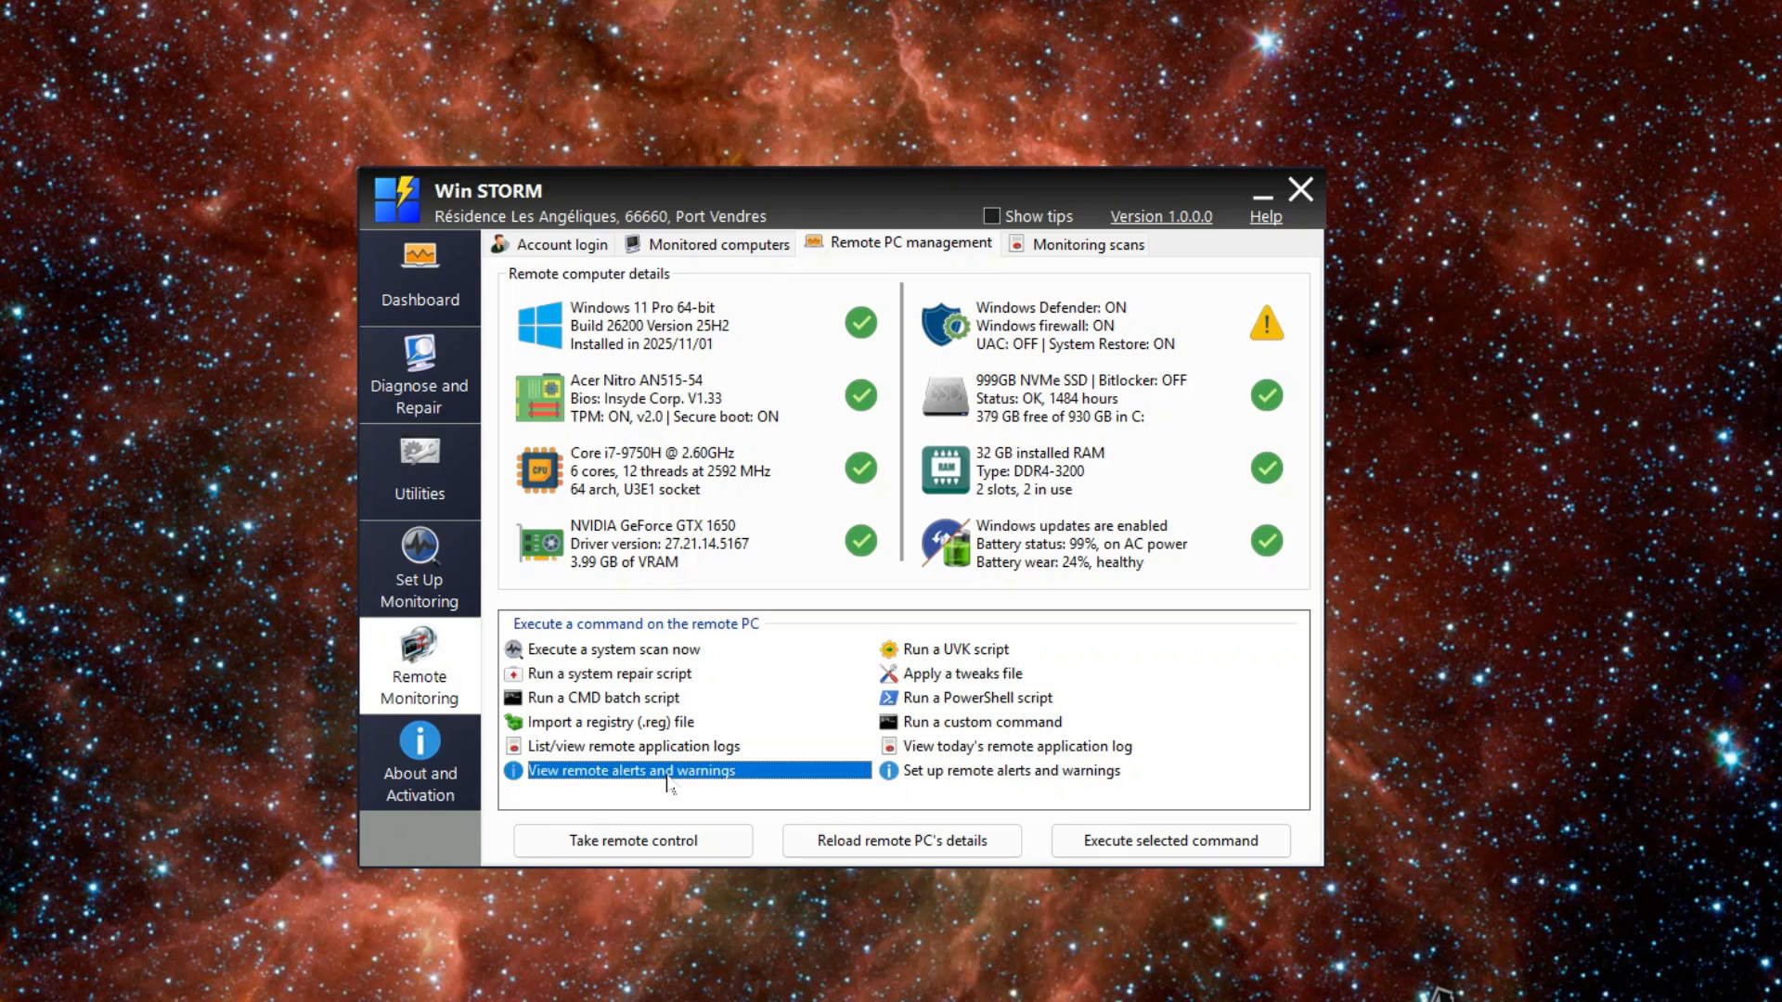
{"action": "left_click", "coordinate": [970, 785]}
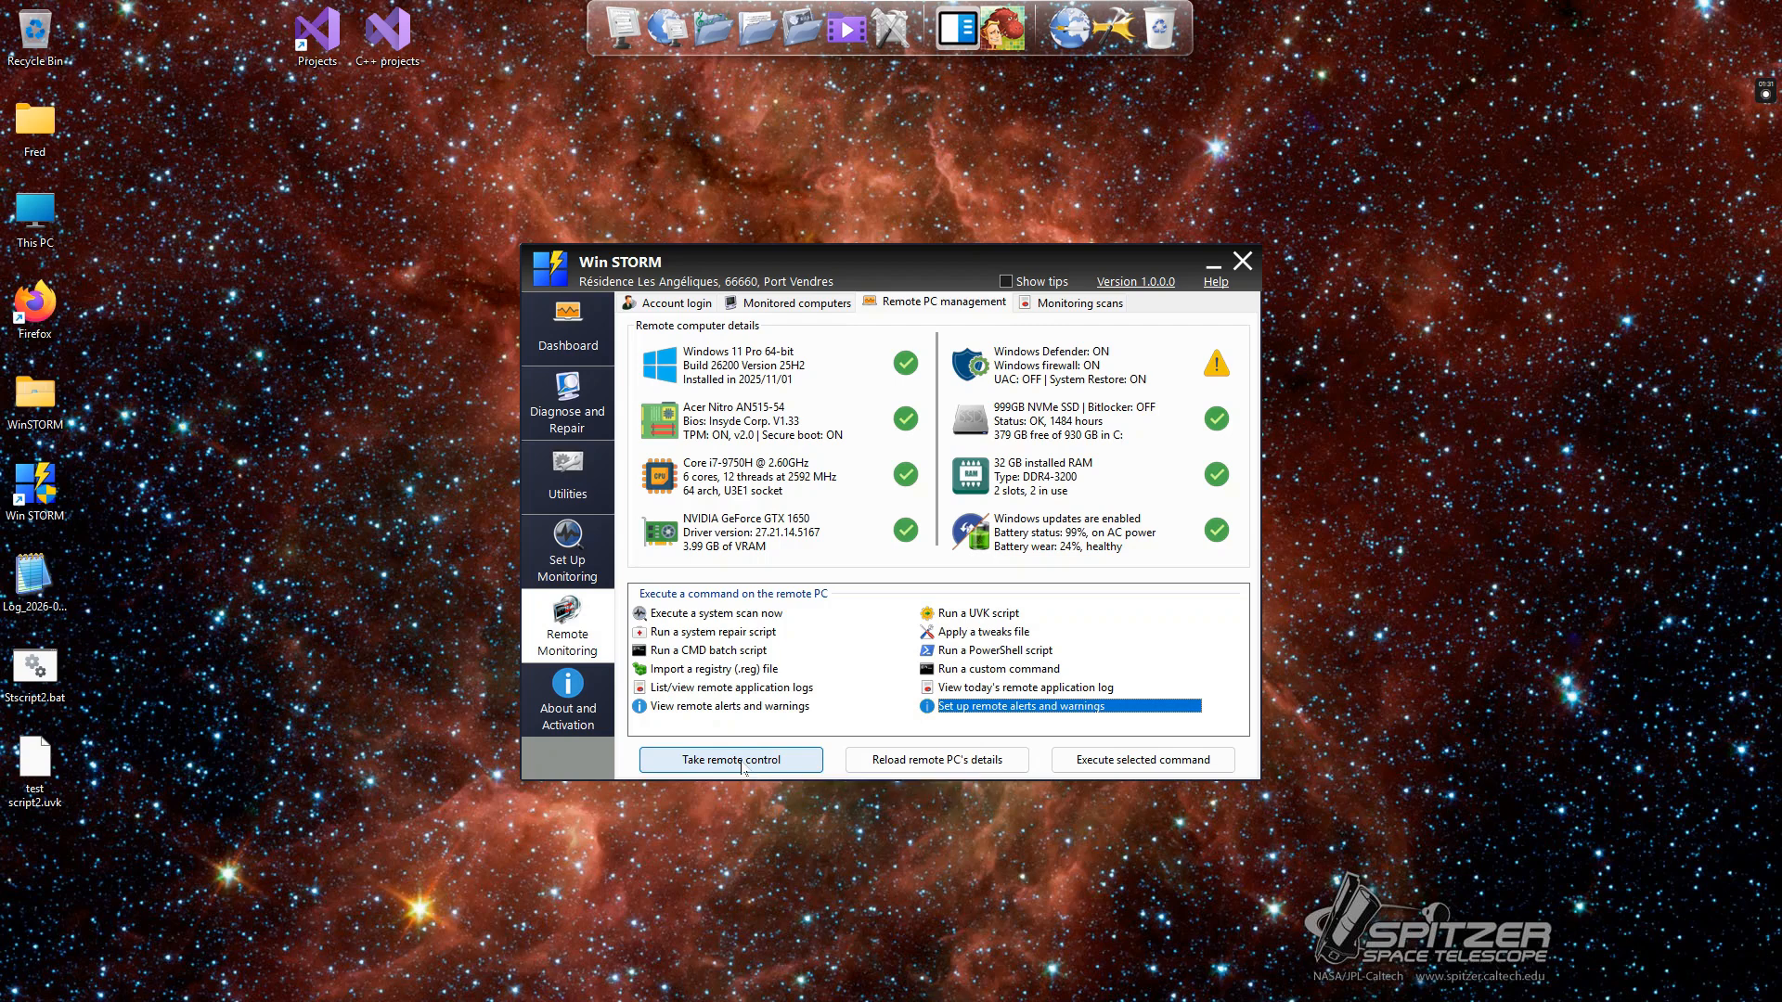
{"action": "left_click", "coordinate": [647, 851]}
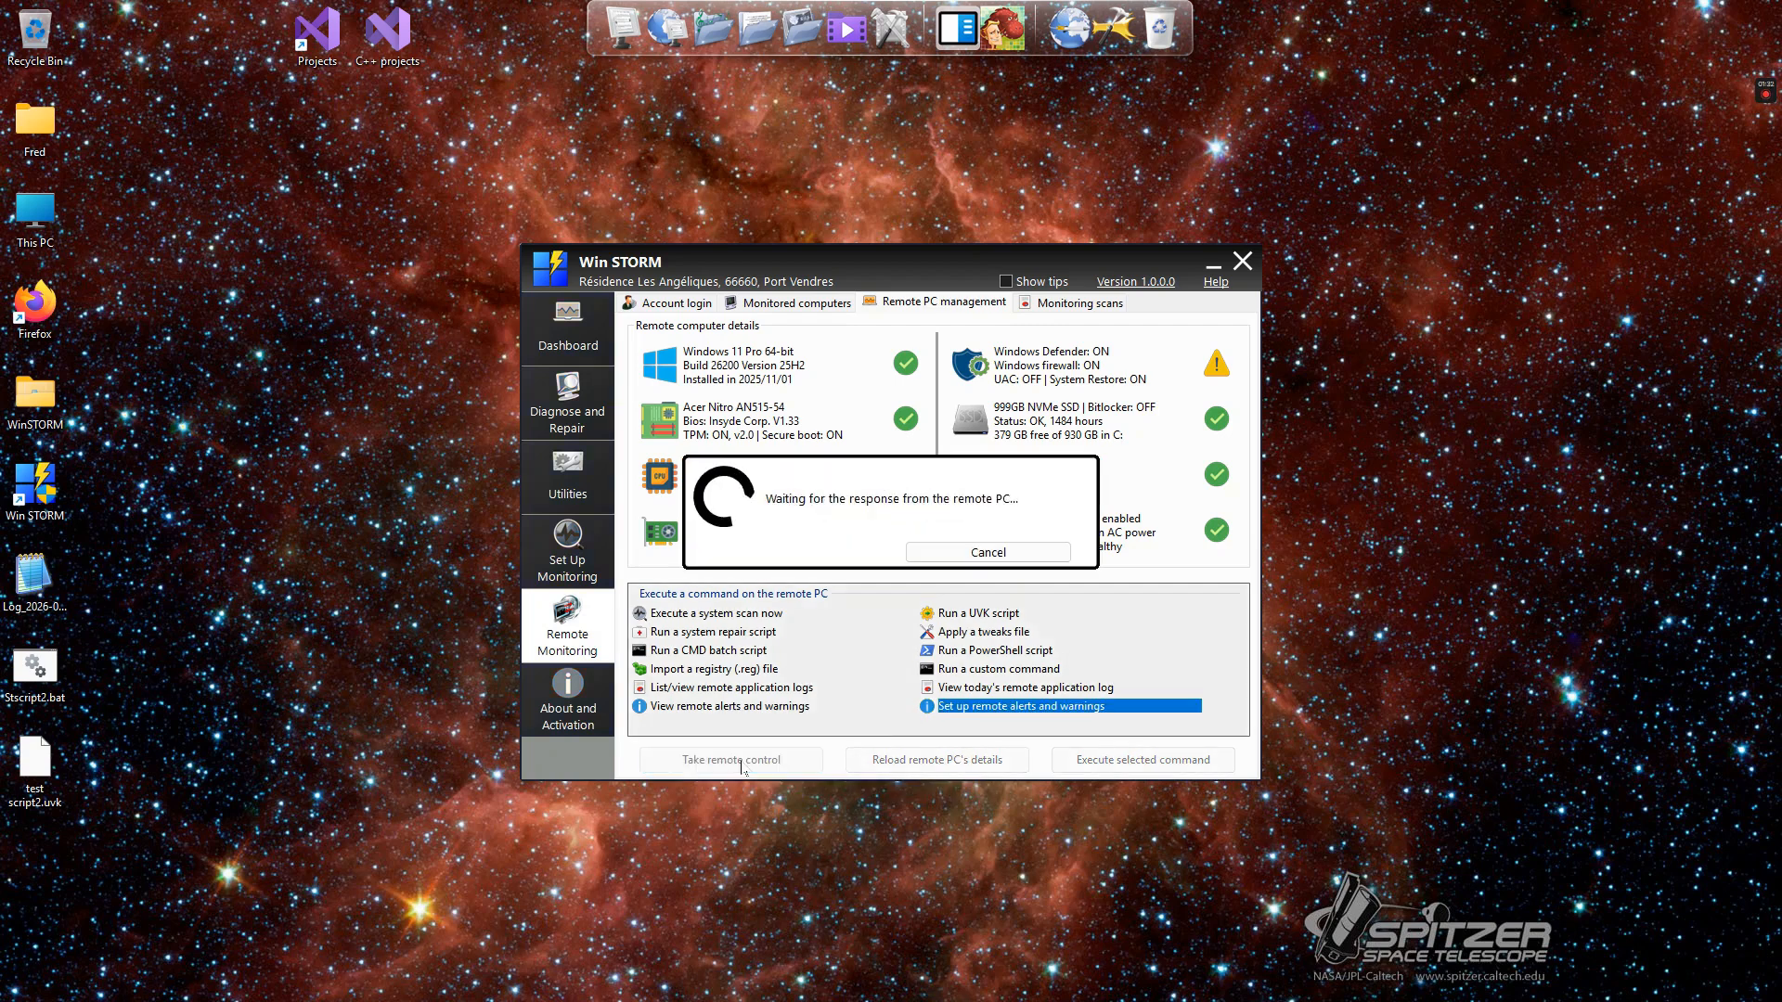
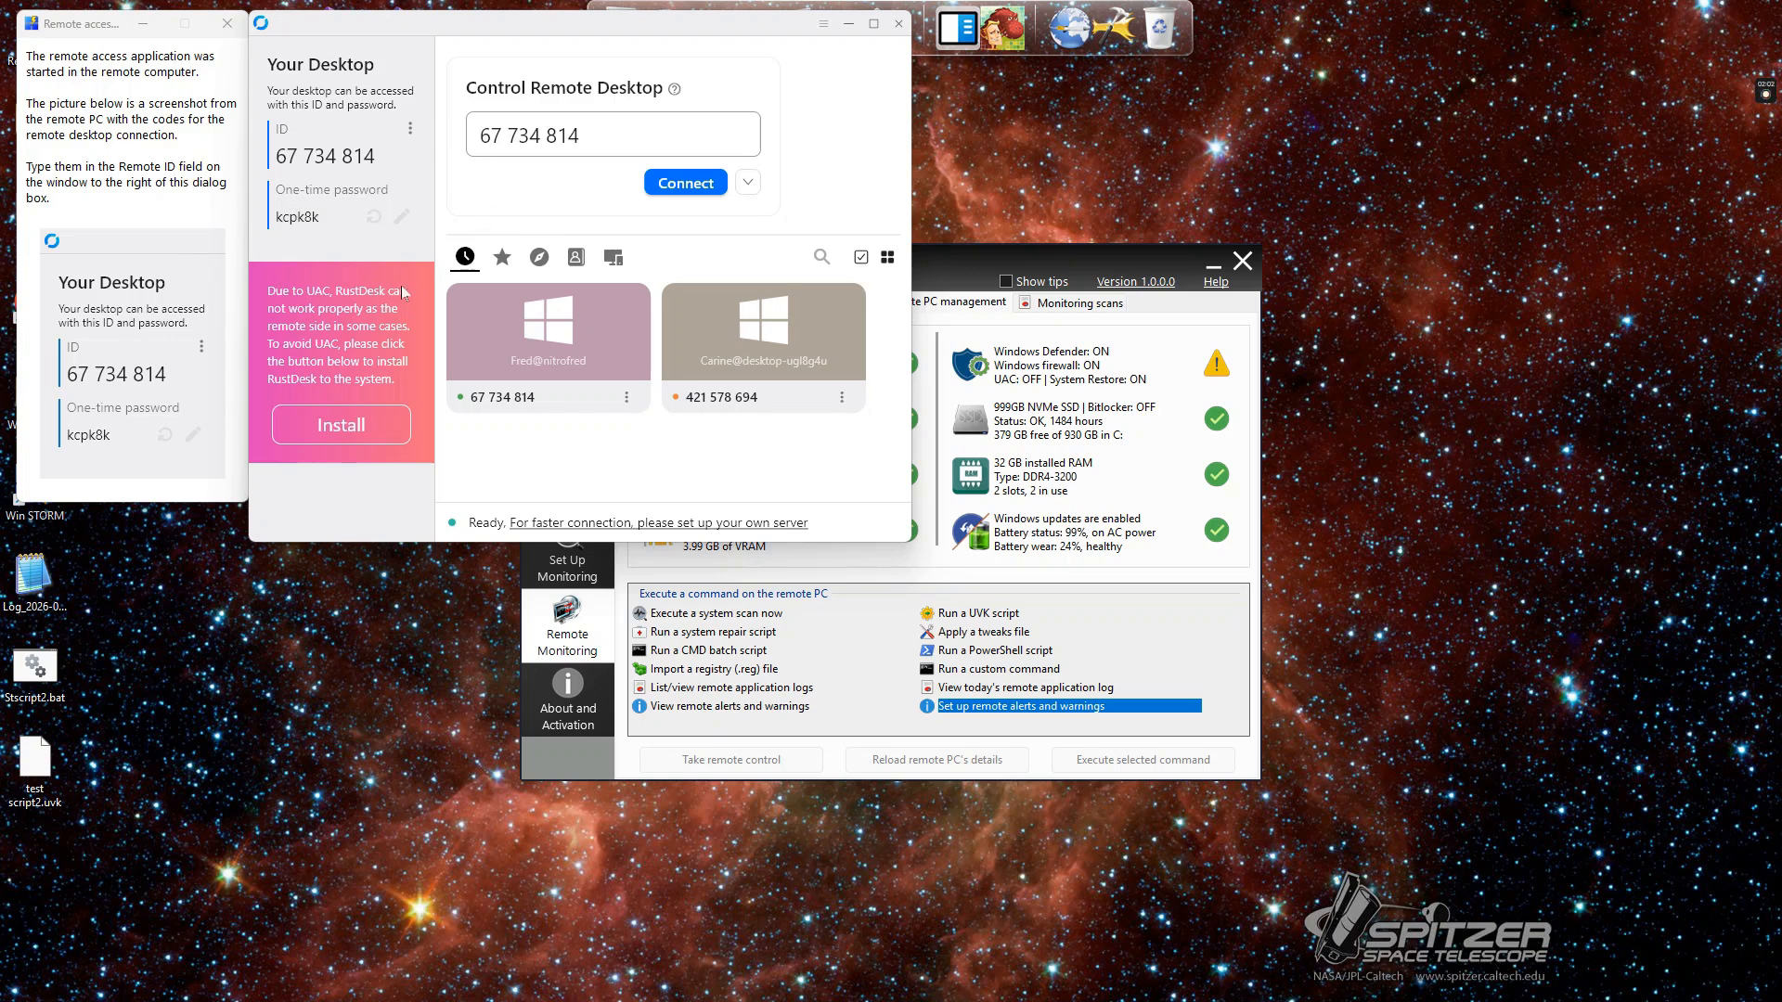
Step: Connect to the remote PC in RustDesk using its one-time password
{"action": "left_click", "coordinate": [686, 183]}
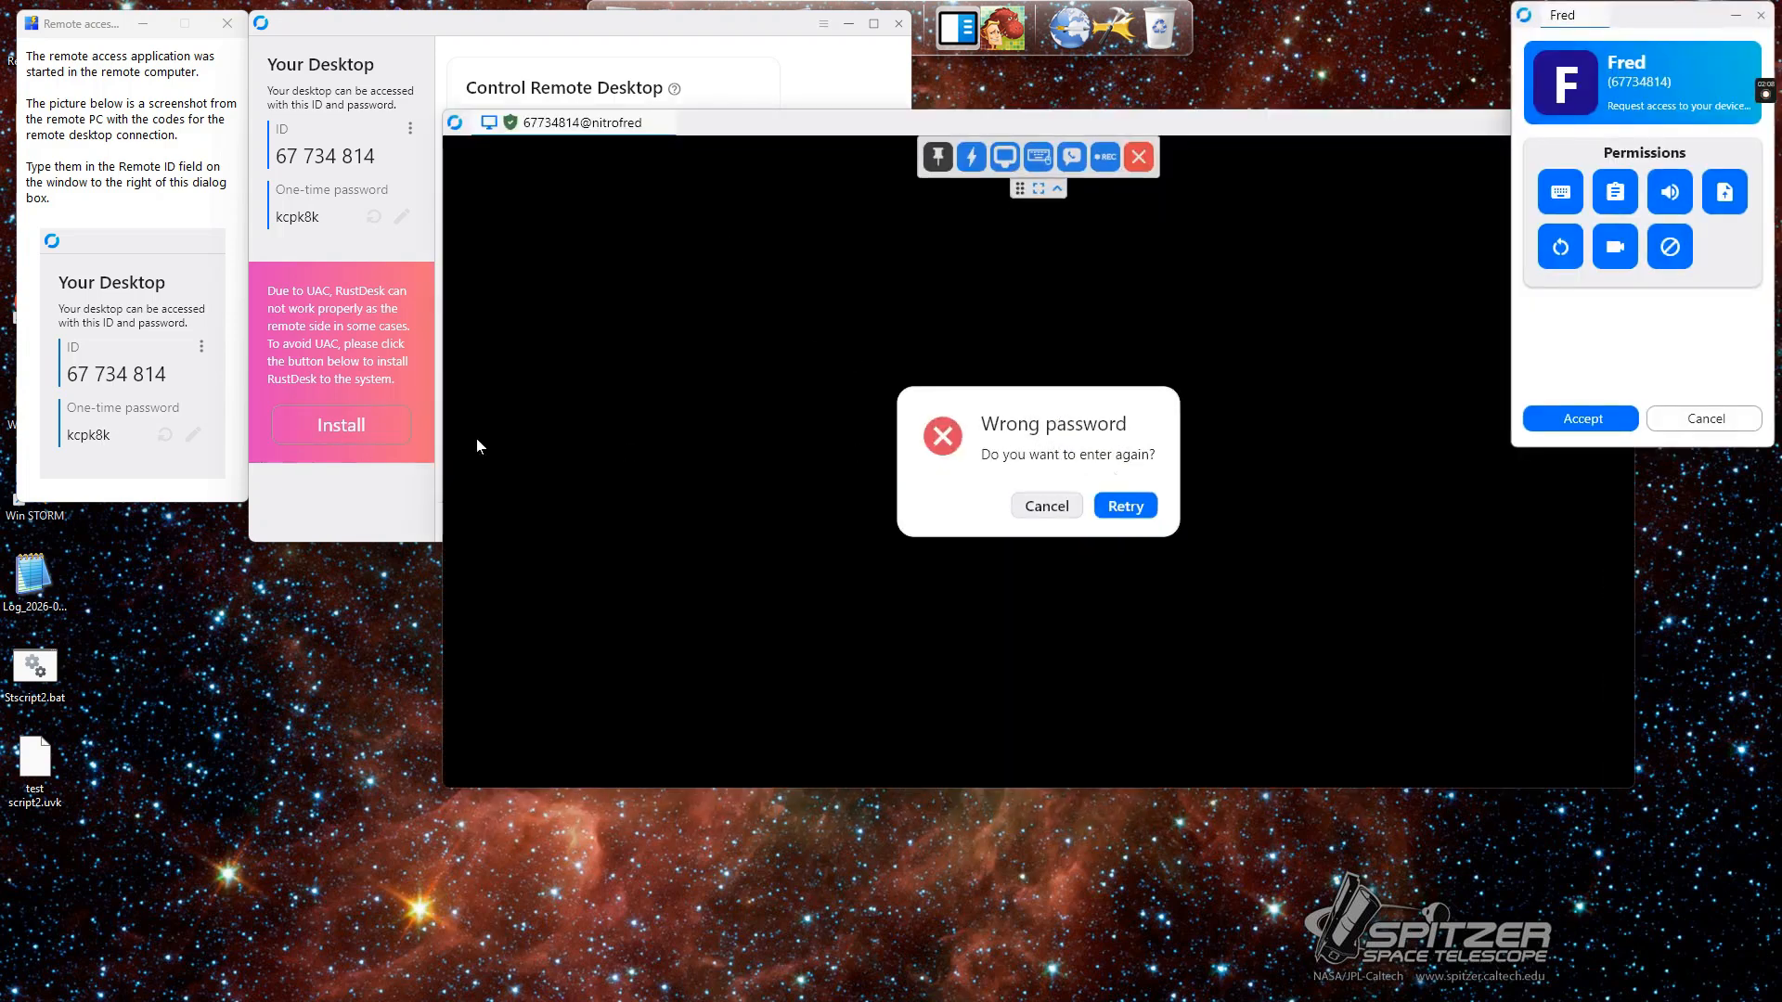
{"action": "left_click", "coordinate": [1125, 506]}
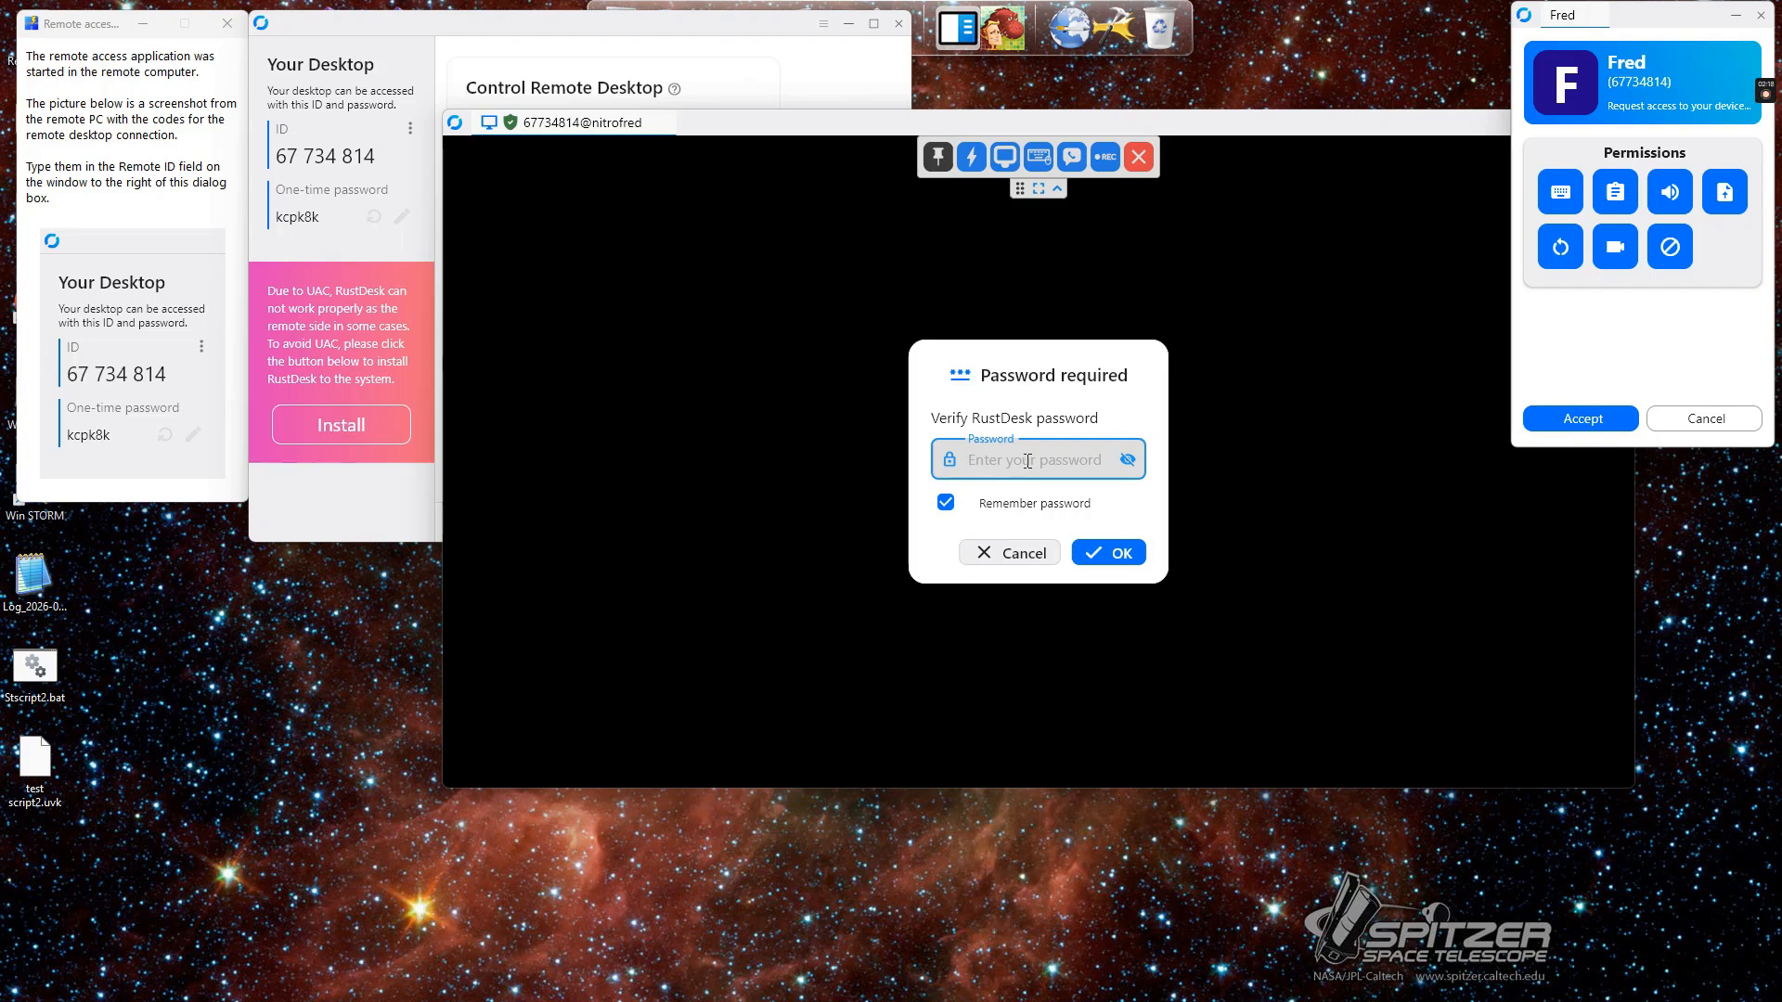
{"action": "left_click", "coordinate": [1108, 553]}
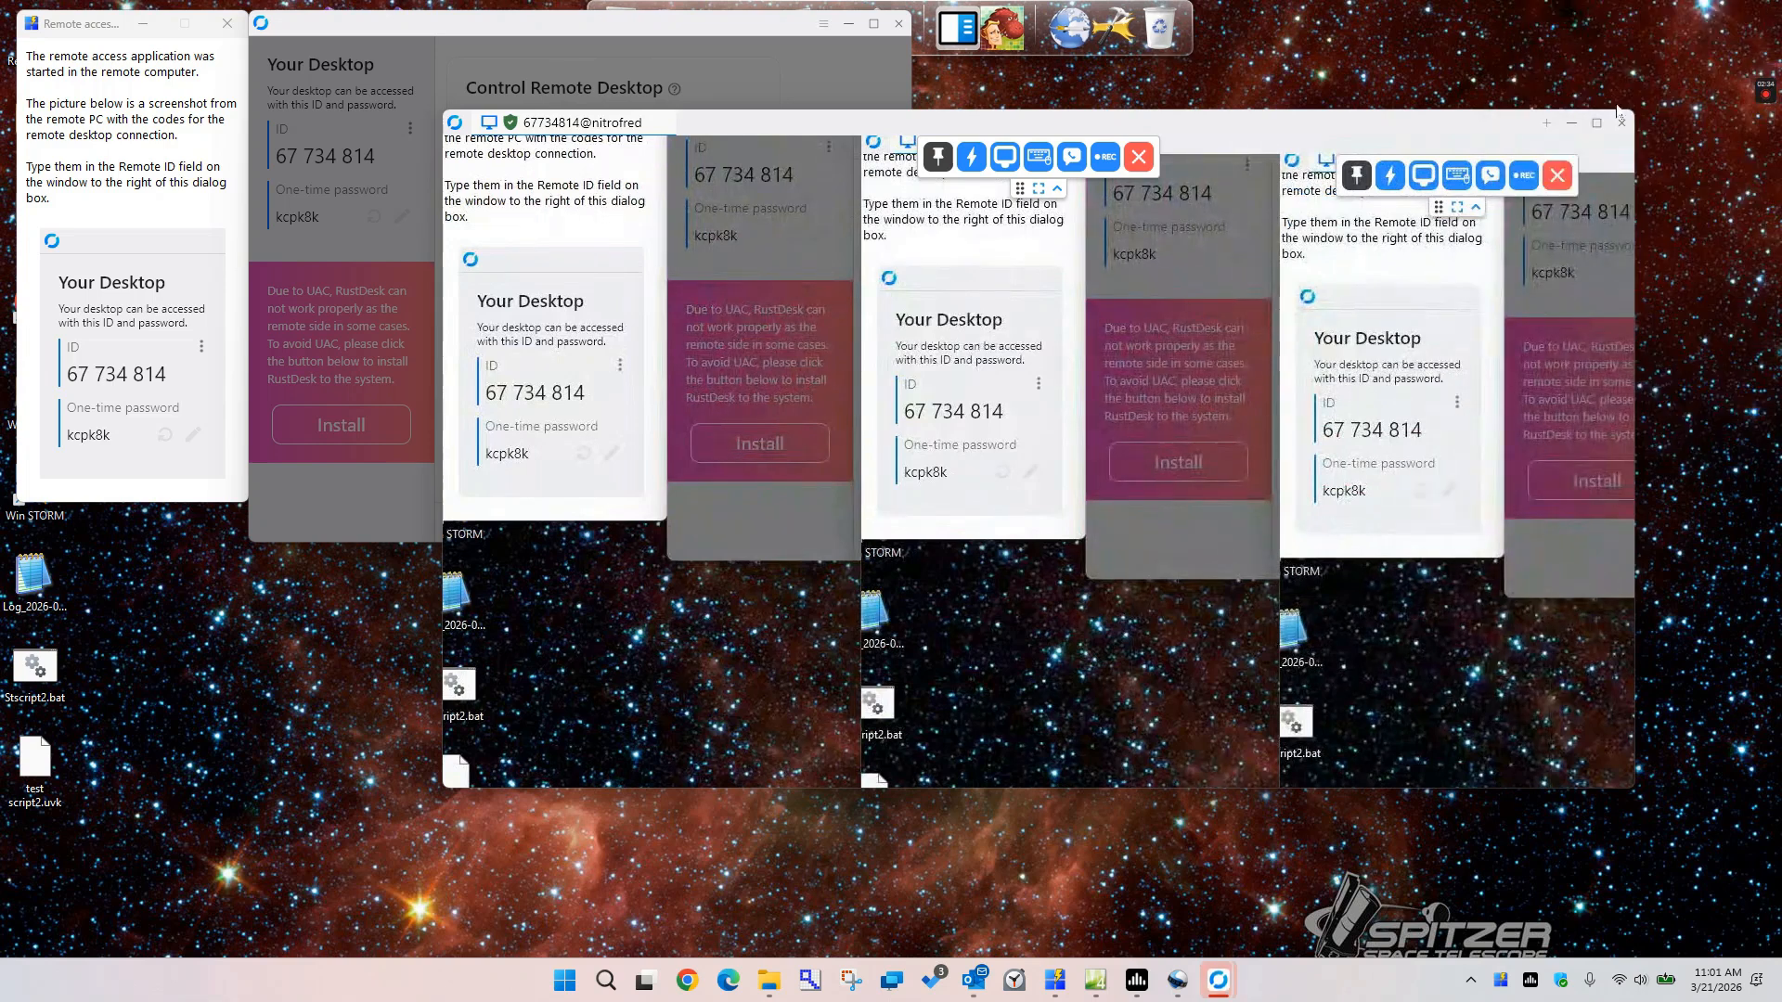
Step: End the RustDesk session, close RustDesk, and show the remote PC's monitoring scan logs
{"action": "left_click", "coordinate": [1622, 124]}
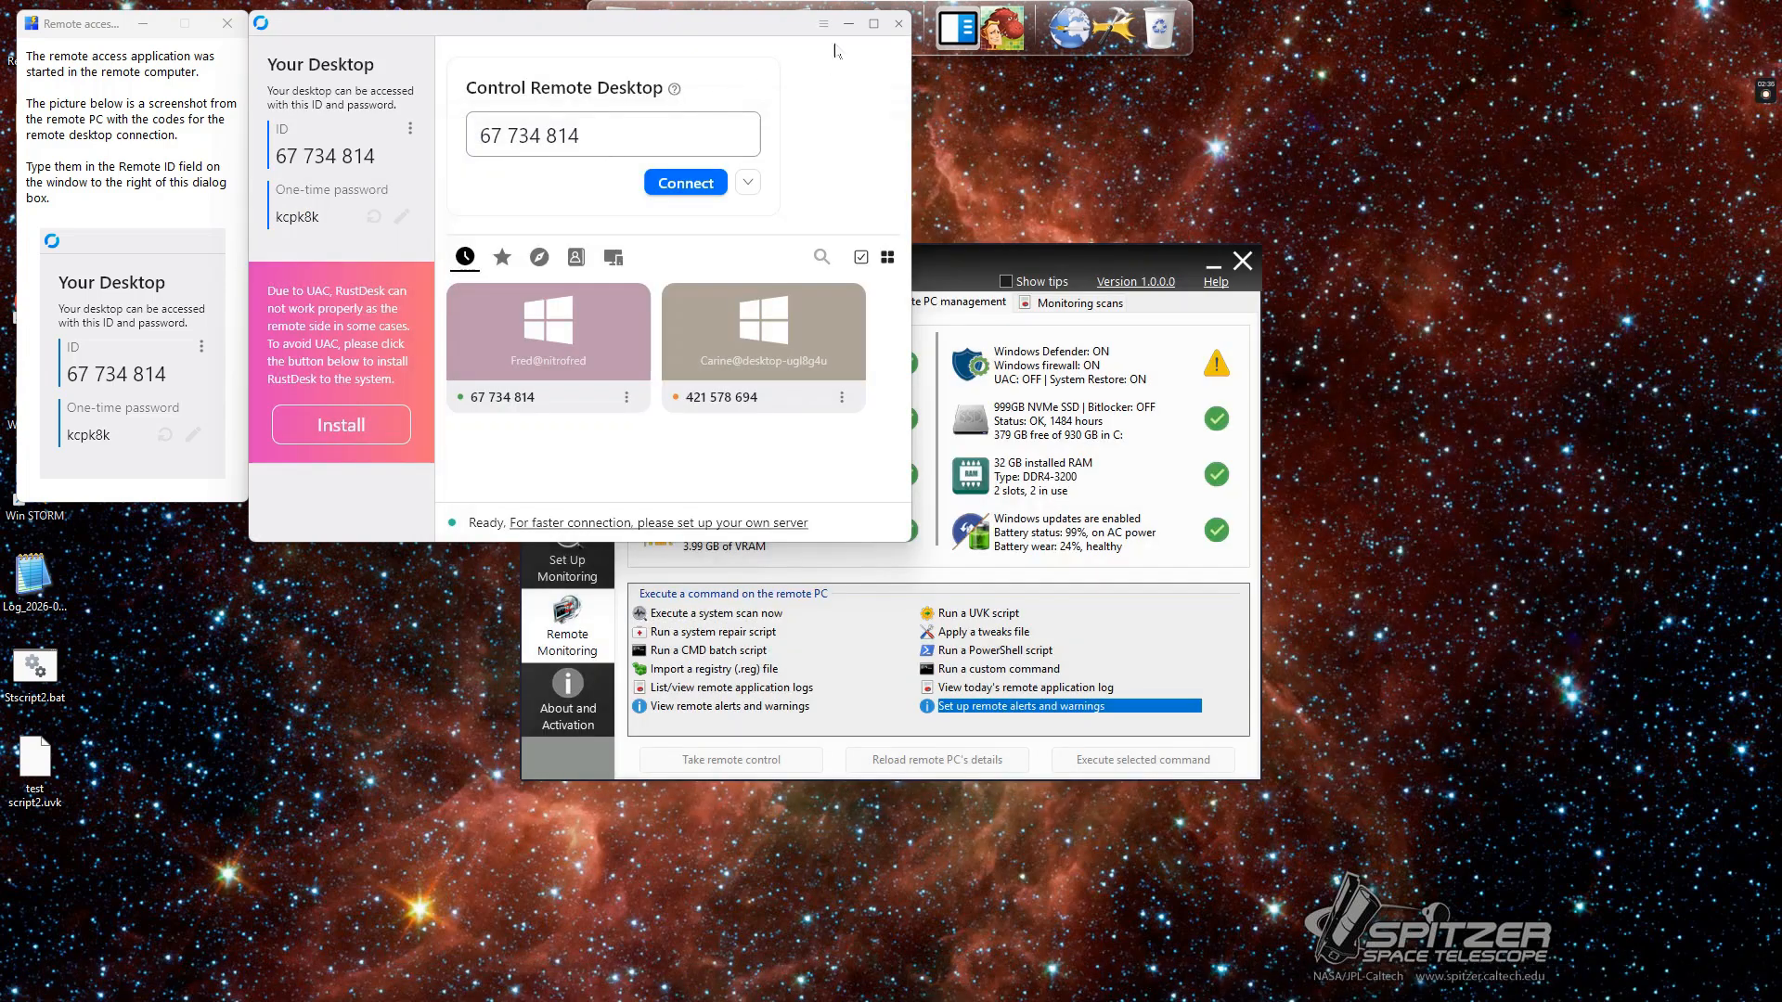
{"action": "left_click", "coordinate": [896, 24]}
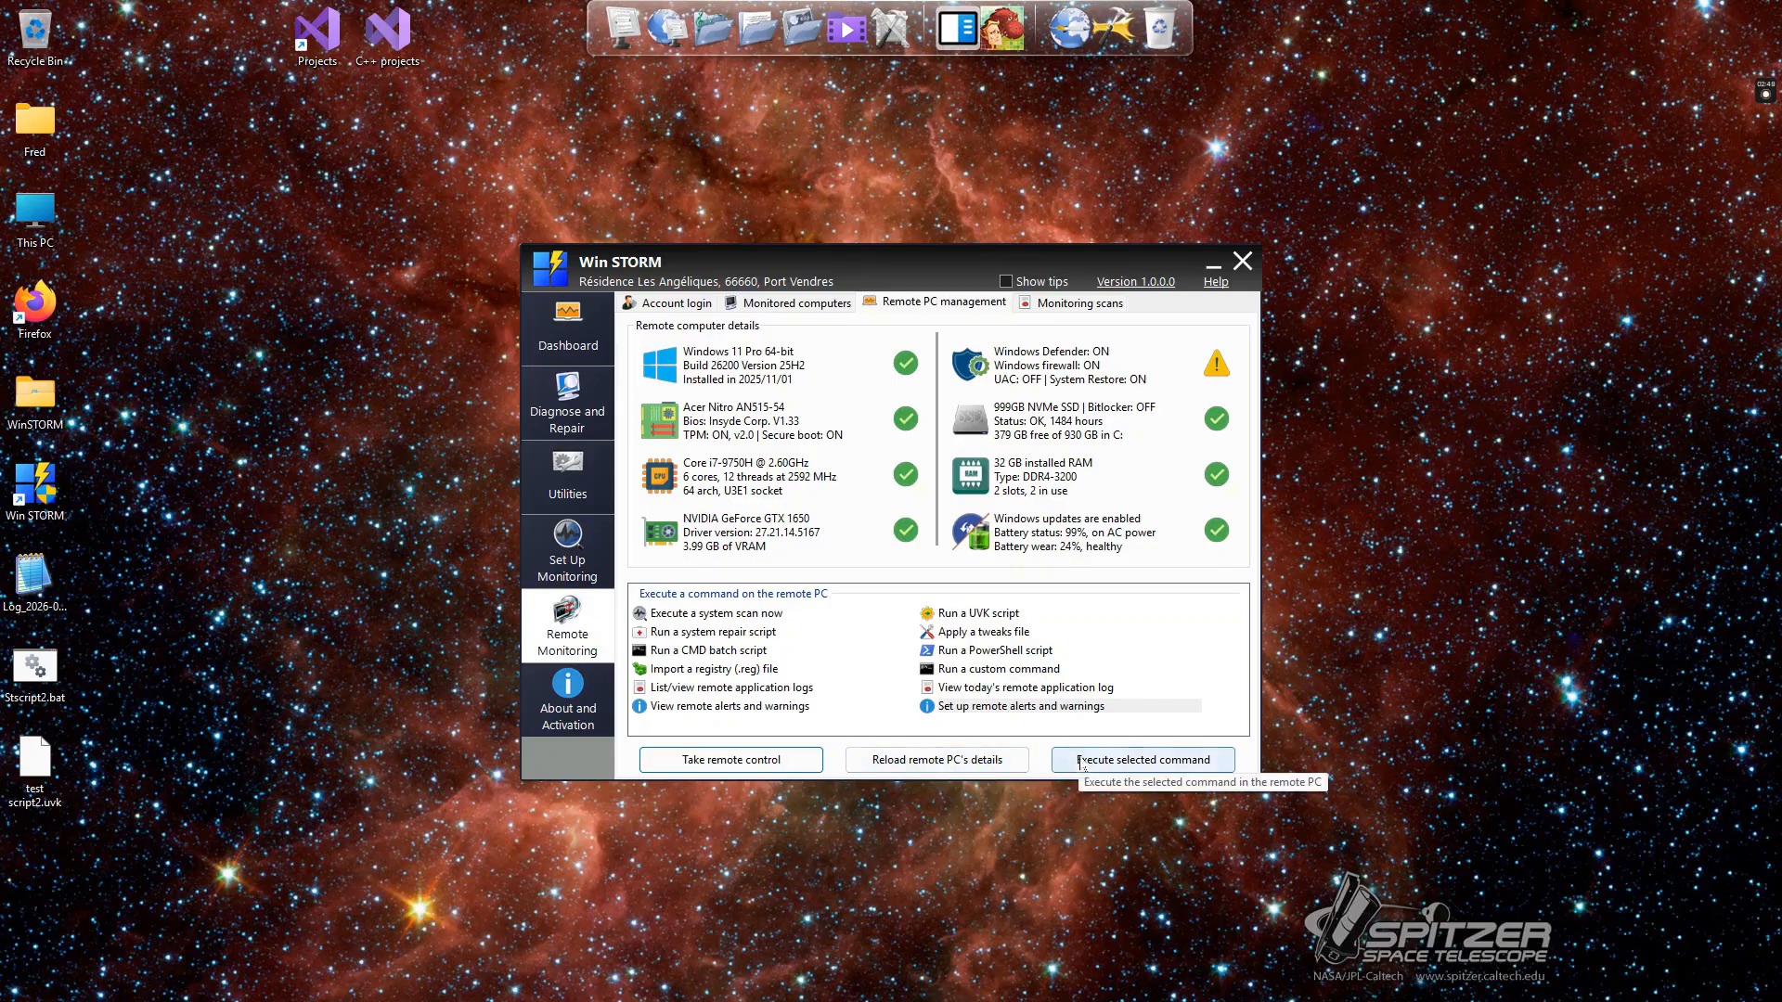
{"action": "left_click", "coordinate": [1058, 304]}
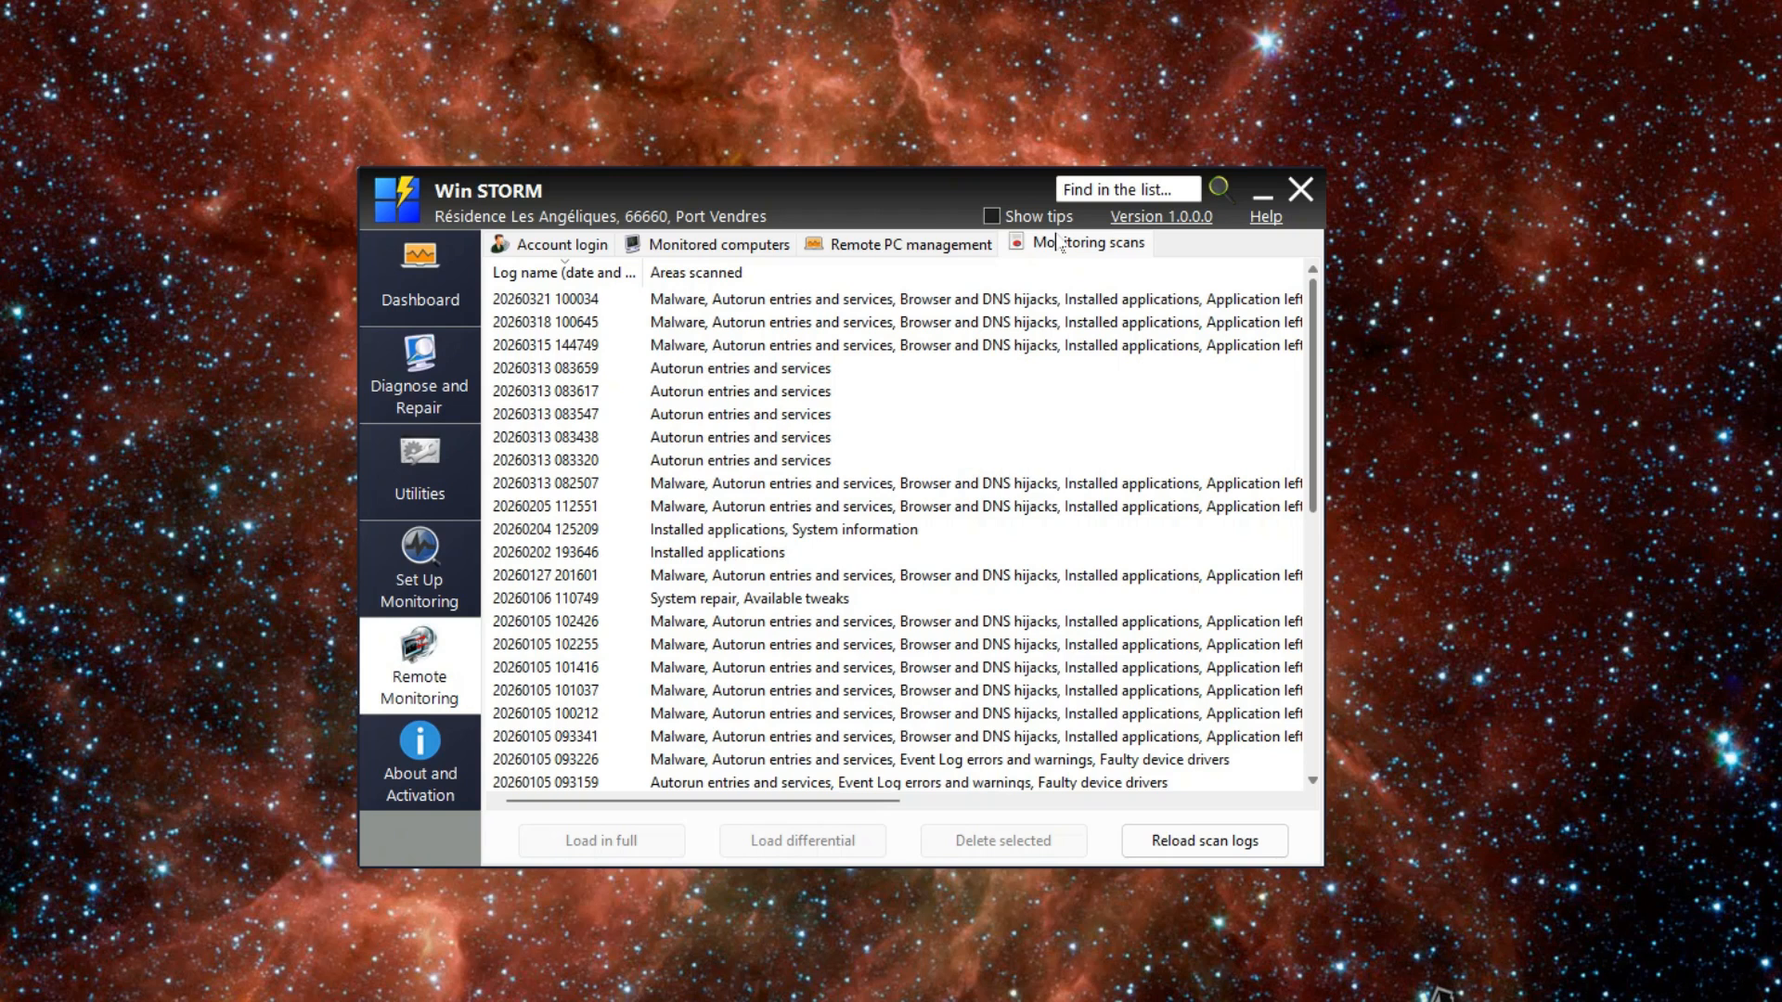
{"action": "left_click", "coordinate": [850, 298]}
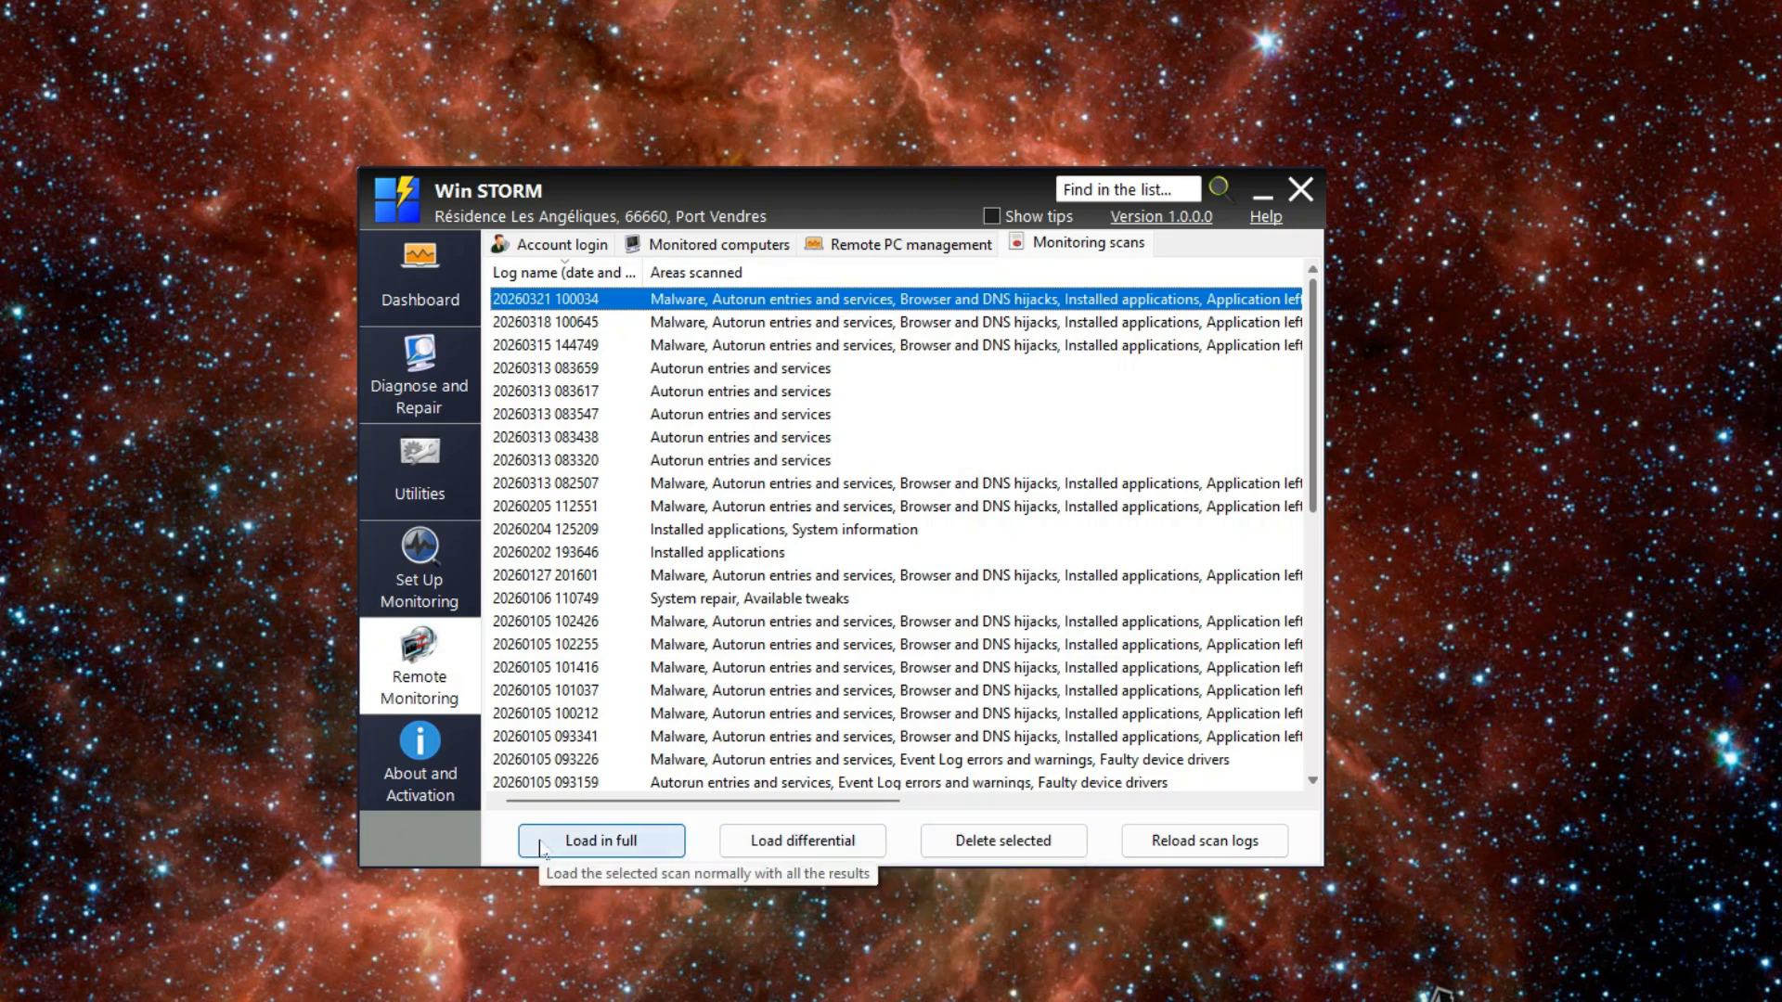
{"action": "left_click", "coordinate": [781, 842]}
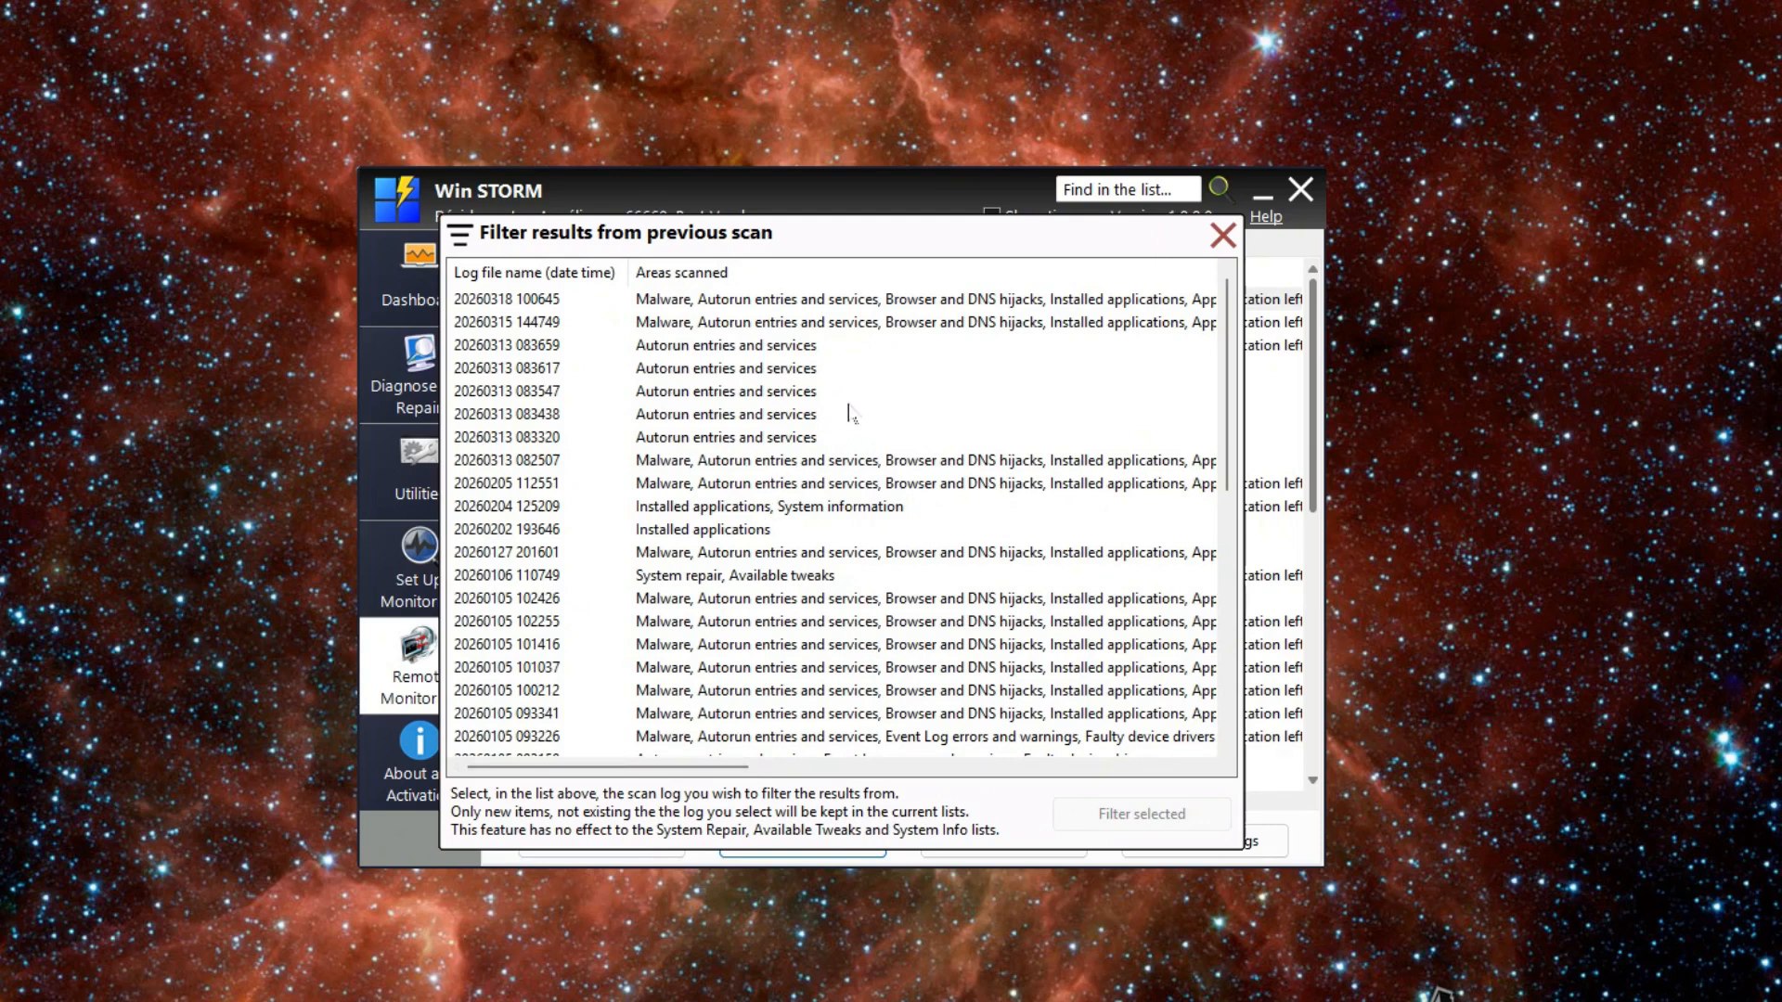
{"action": "left_click", "coordinate": [1222, 236]}
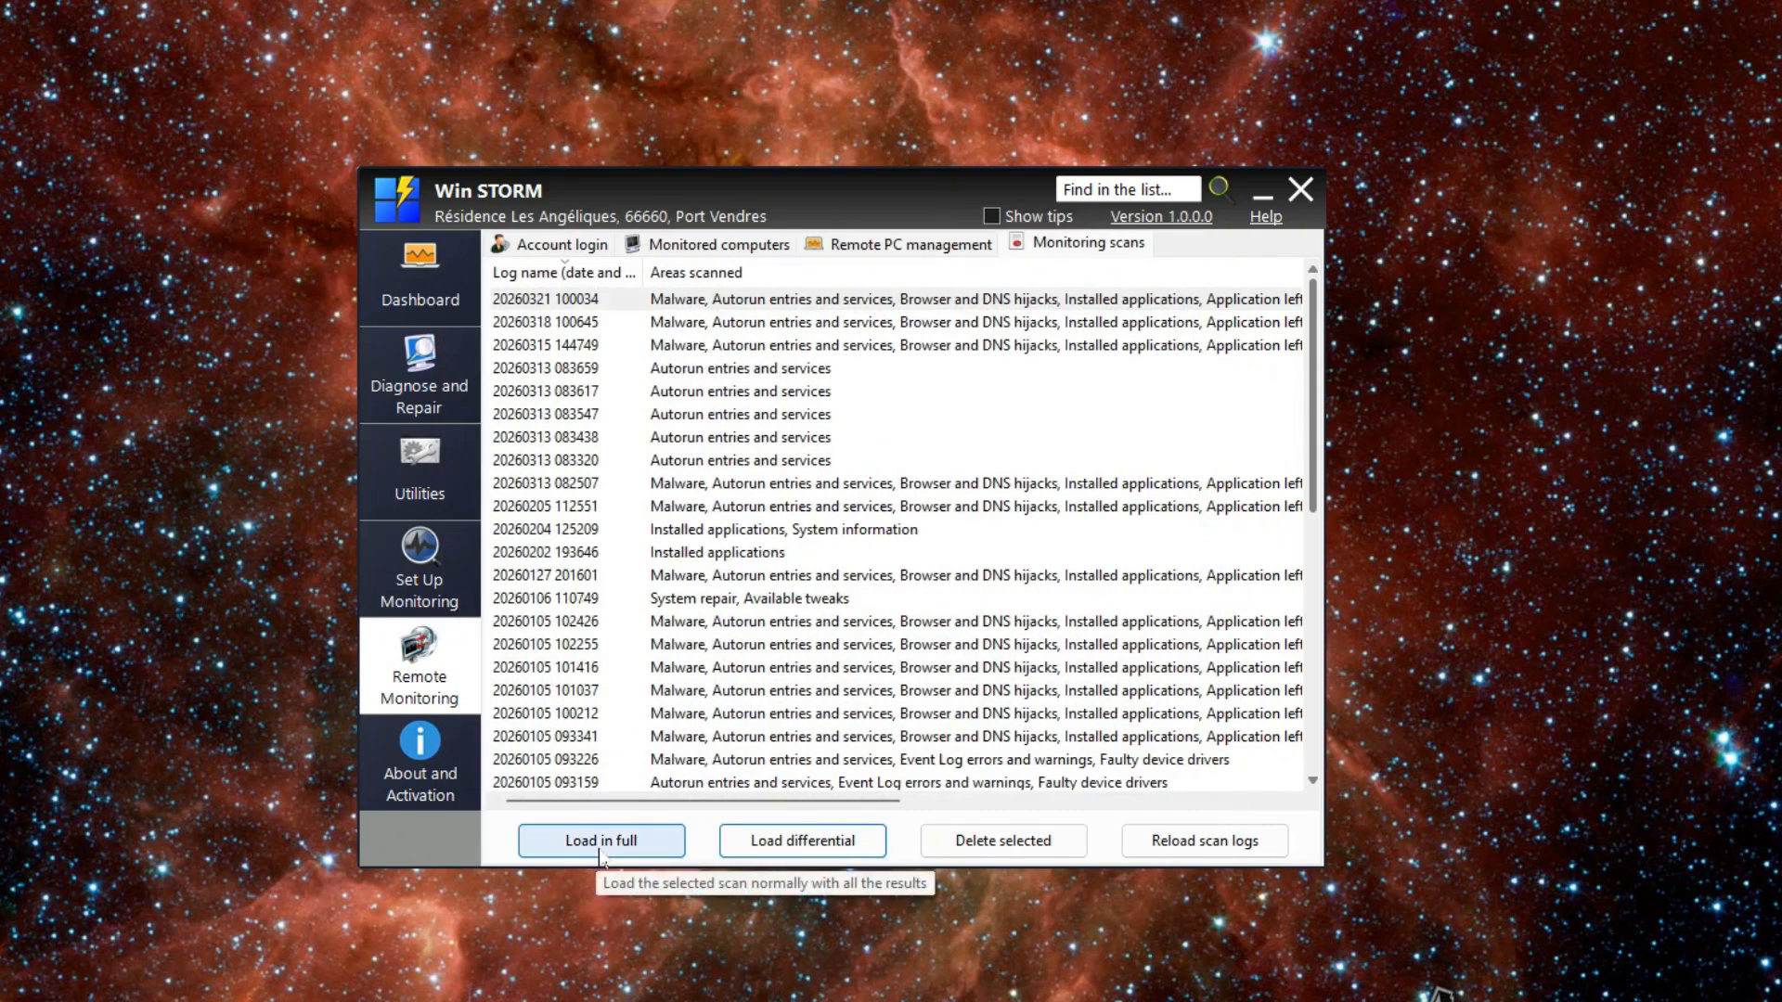
{"action": "left_click", "coordinate": [600, 846]}
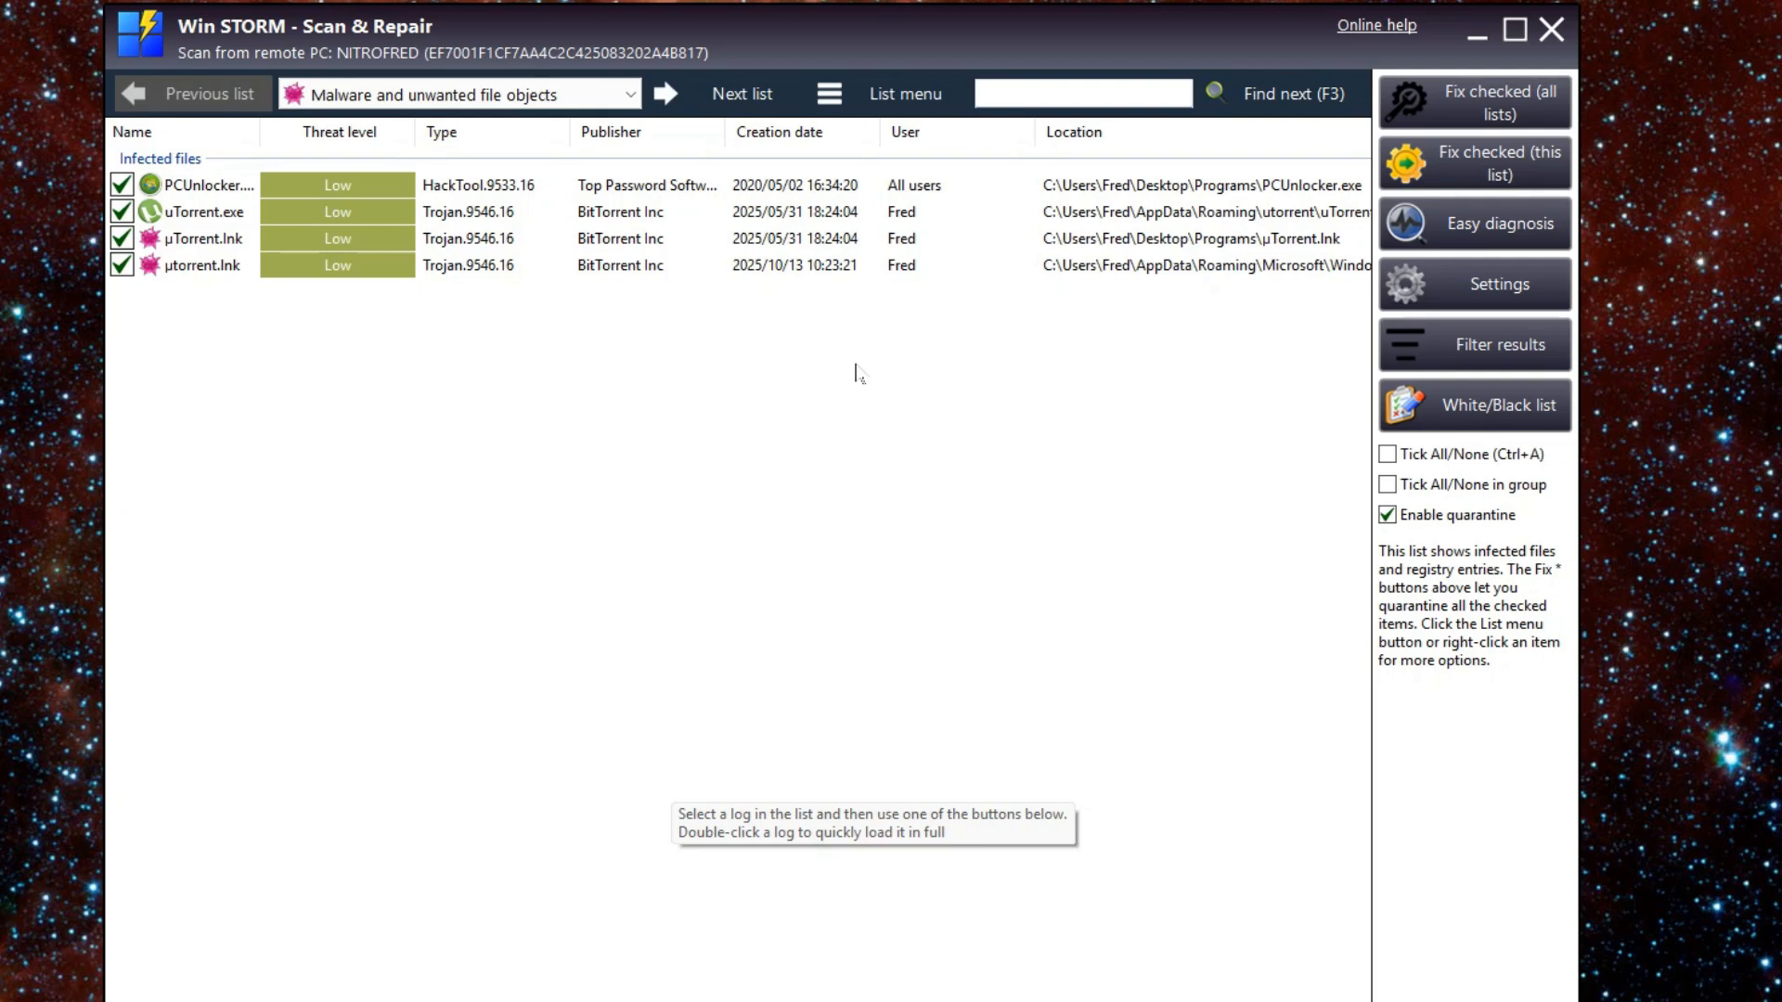
{"action": "left_click", "coordinate": [1544, 35]}
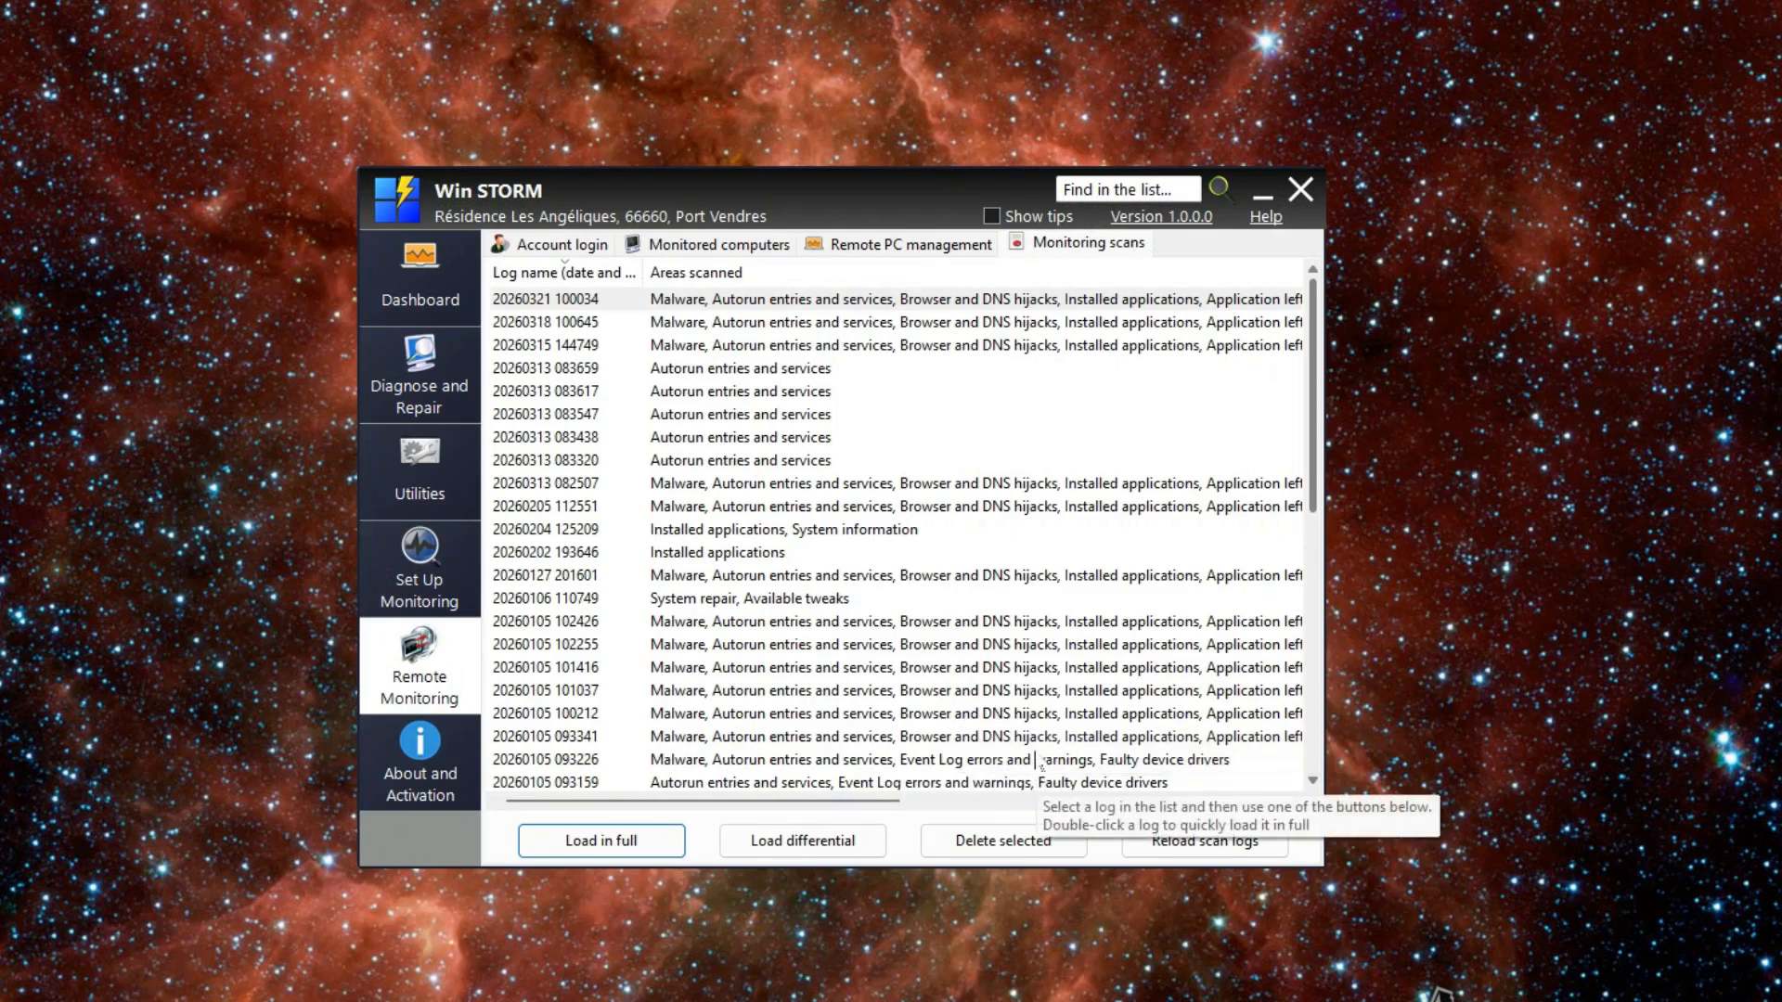
{"action": "left_click", "coordinate": [777, 373]}
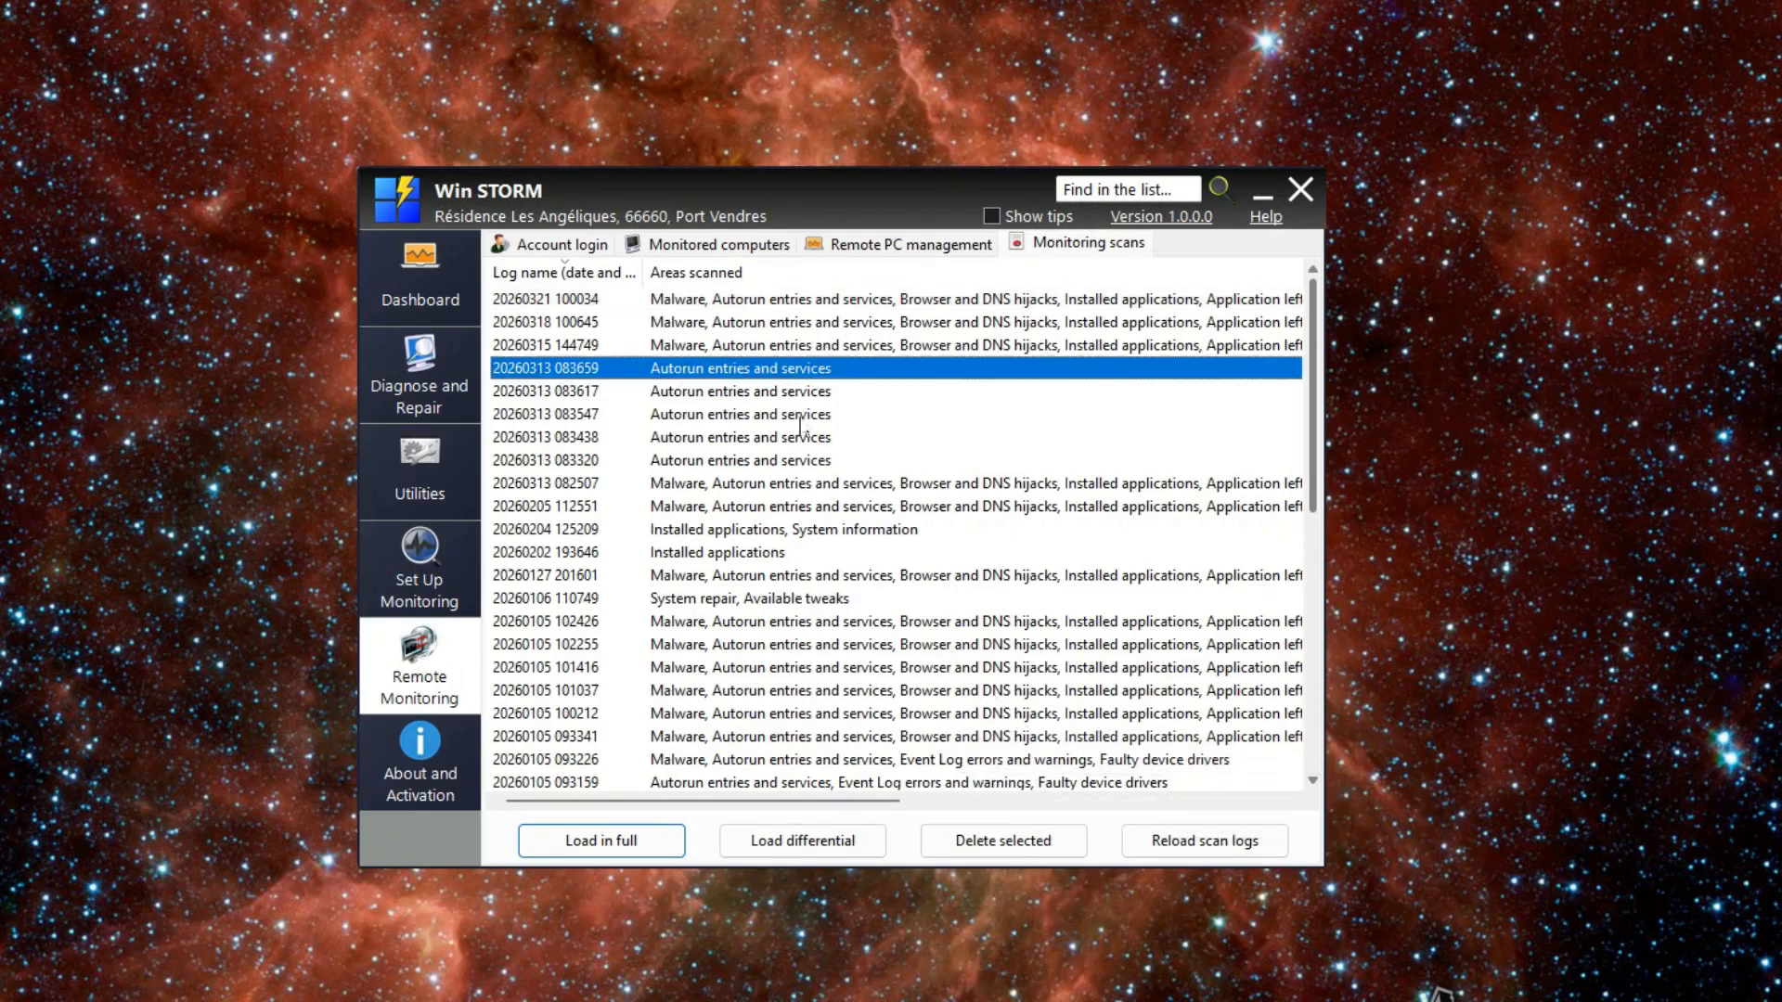
{"action": "left_click", "coordinate": [1025, 846]}
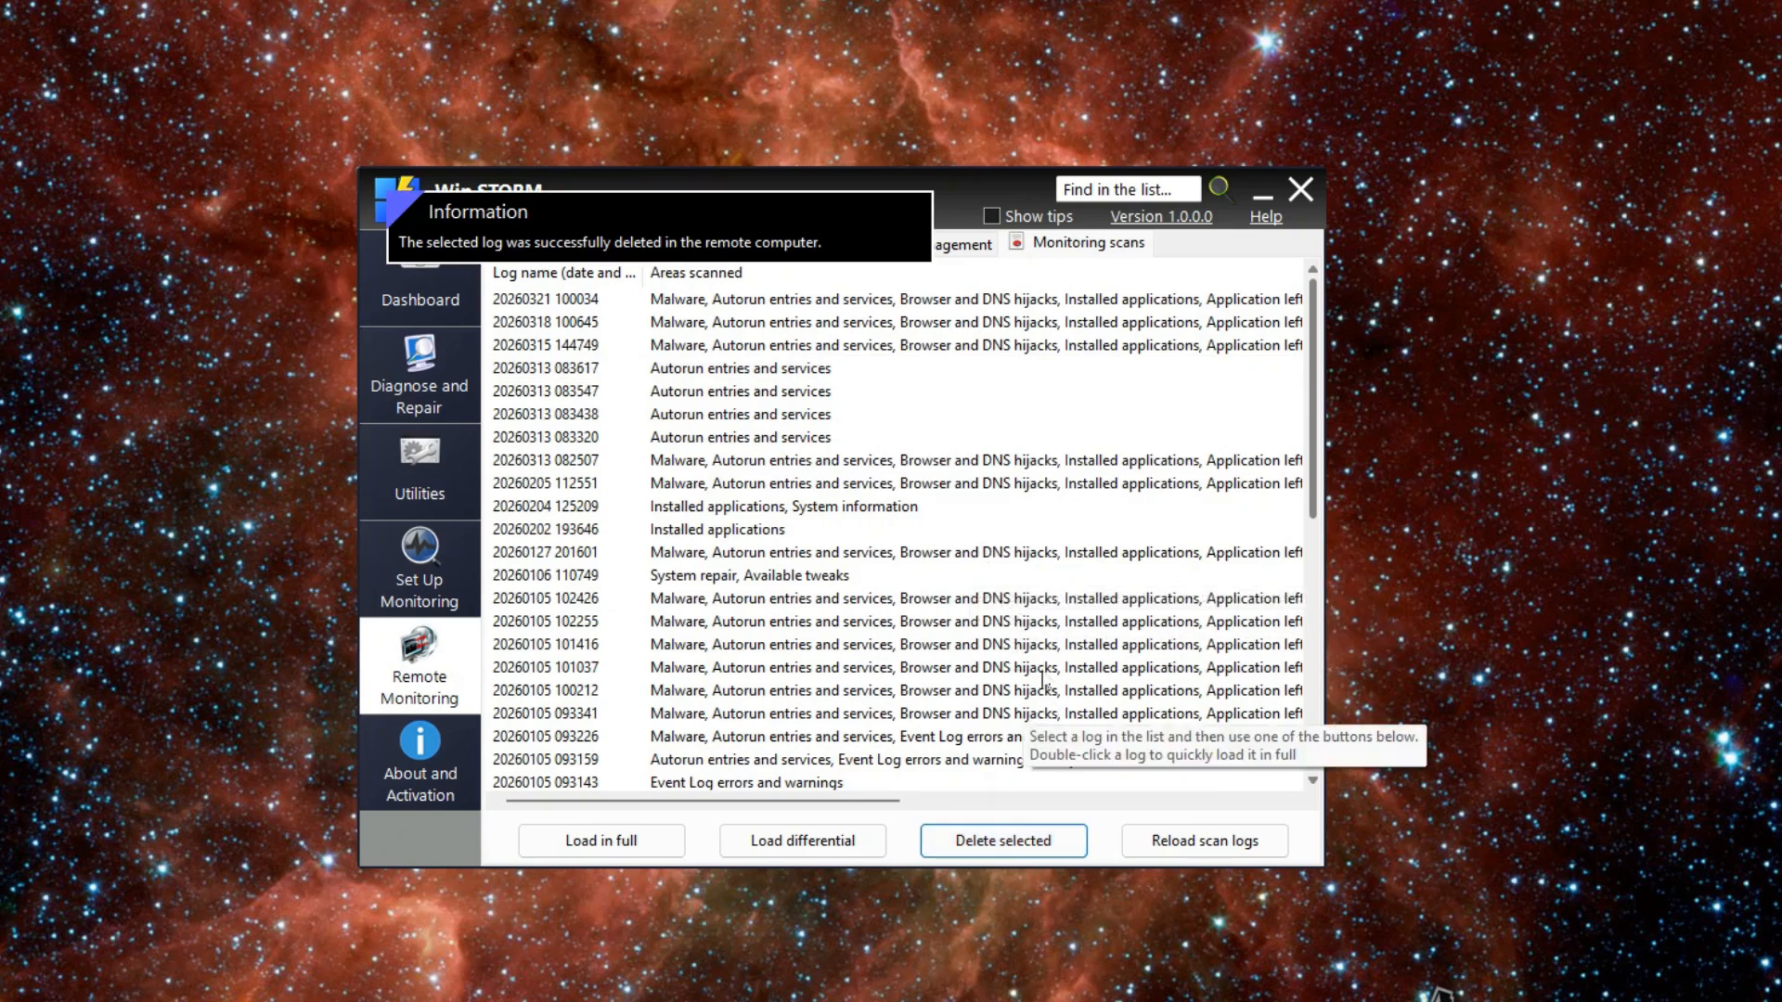
{"action": "left_click", "coordinate": [1185, 848]}
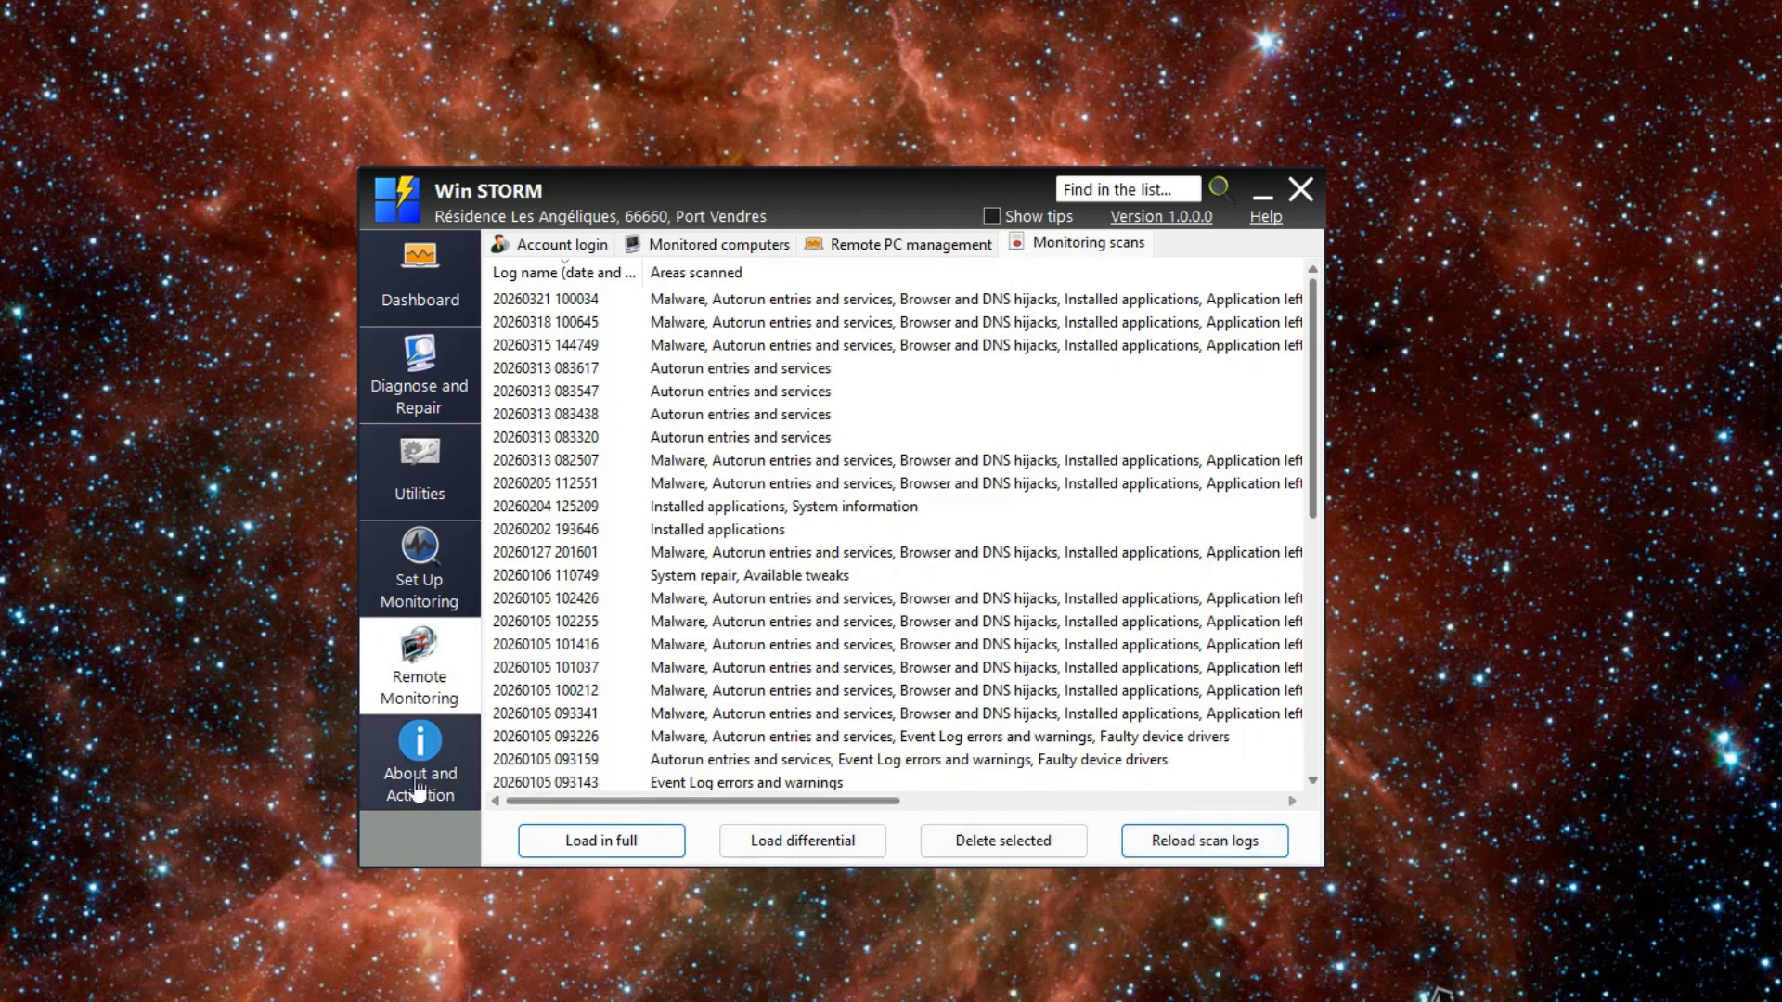
{"action": "left_click", "coordinate": [409, 759]}
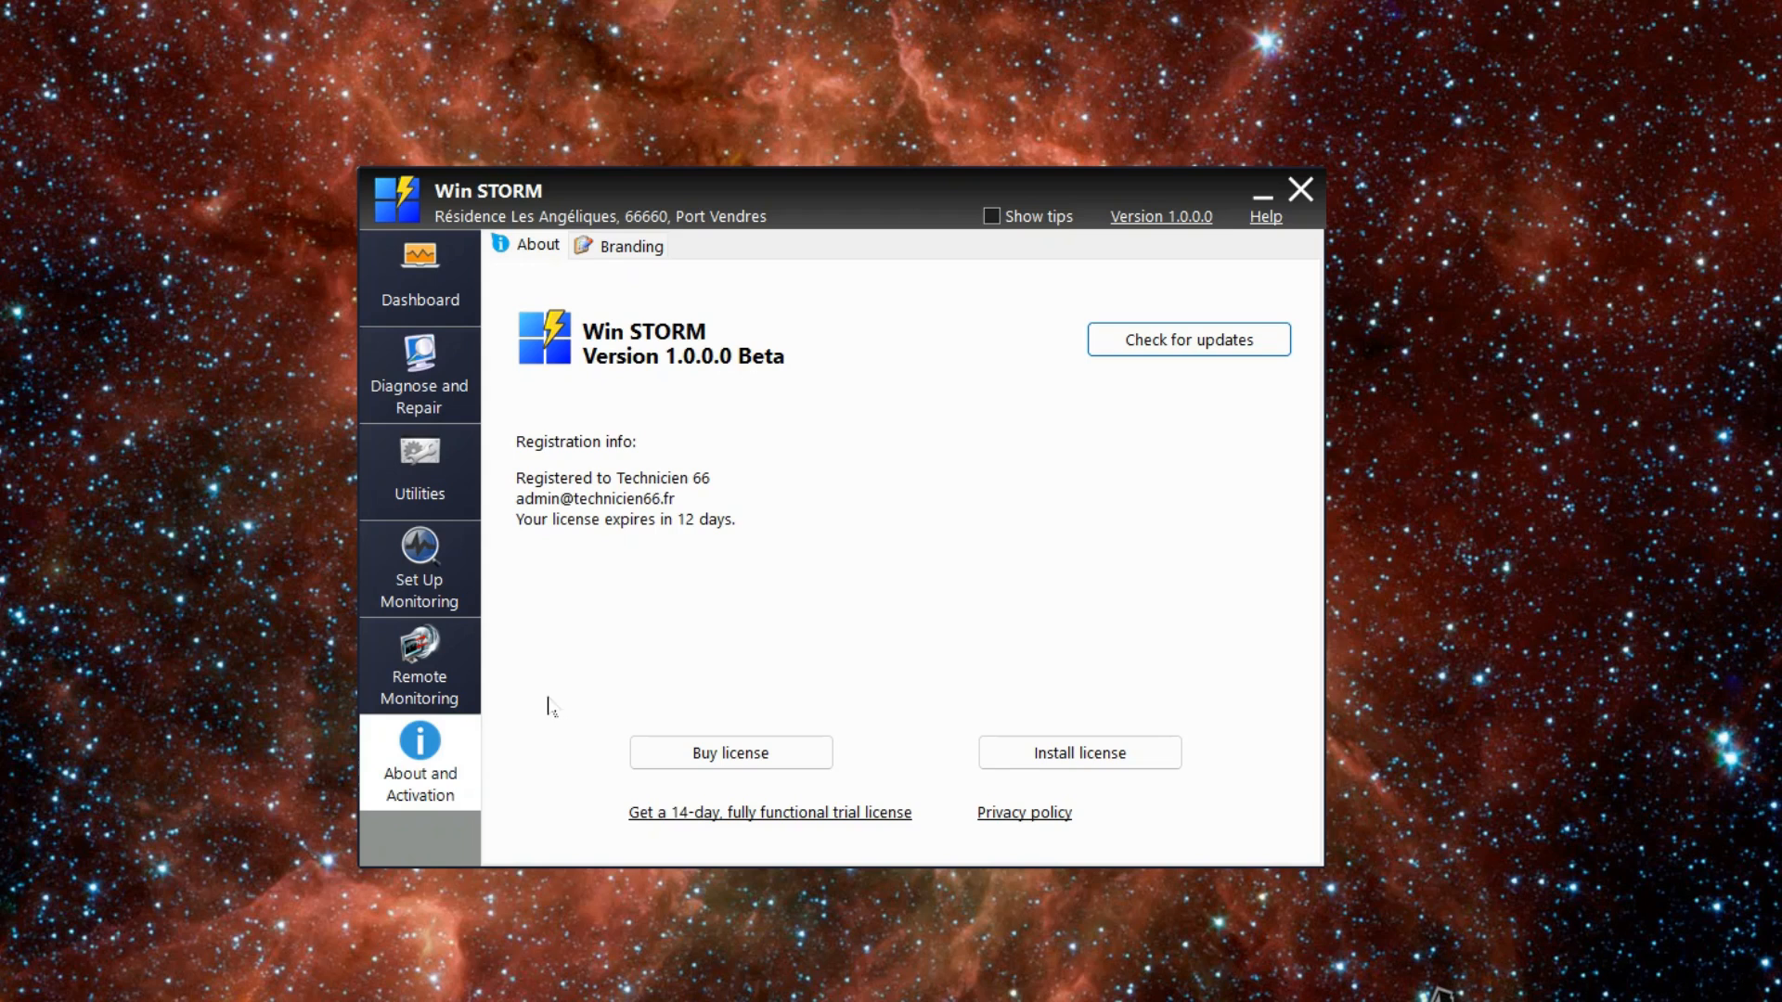
{"action": "left_click", "coordinate": [545, 246]}
{"action": "left_click", "coordinate": [608, 250]}
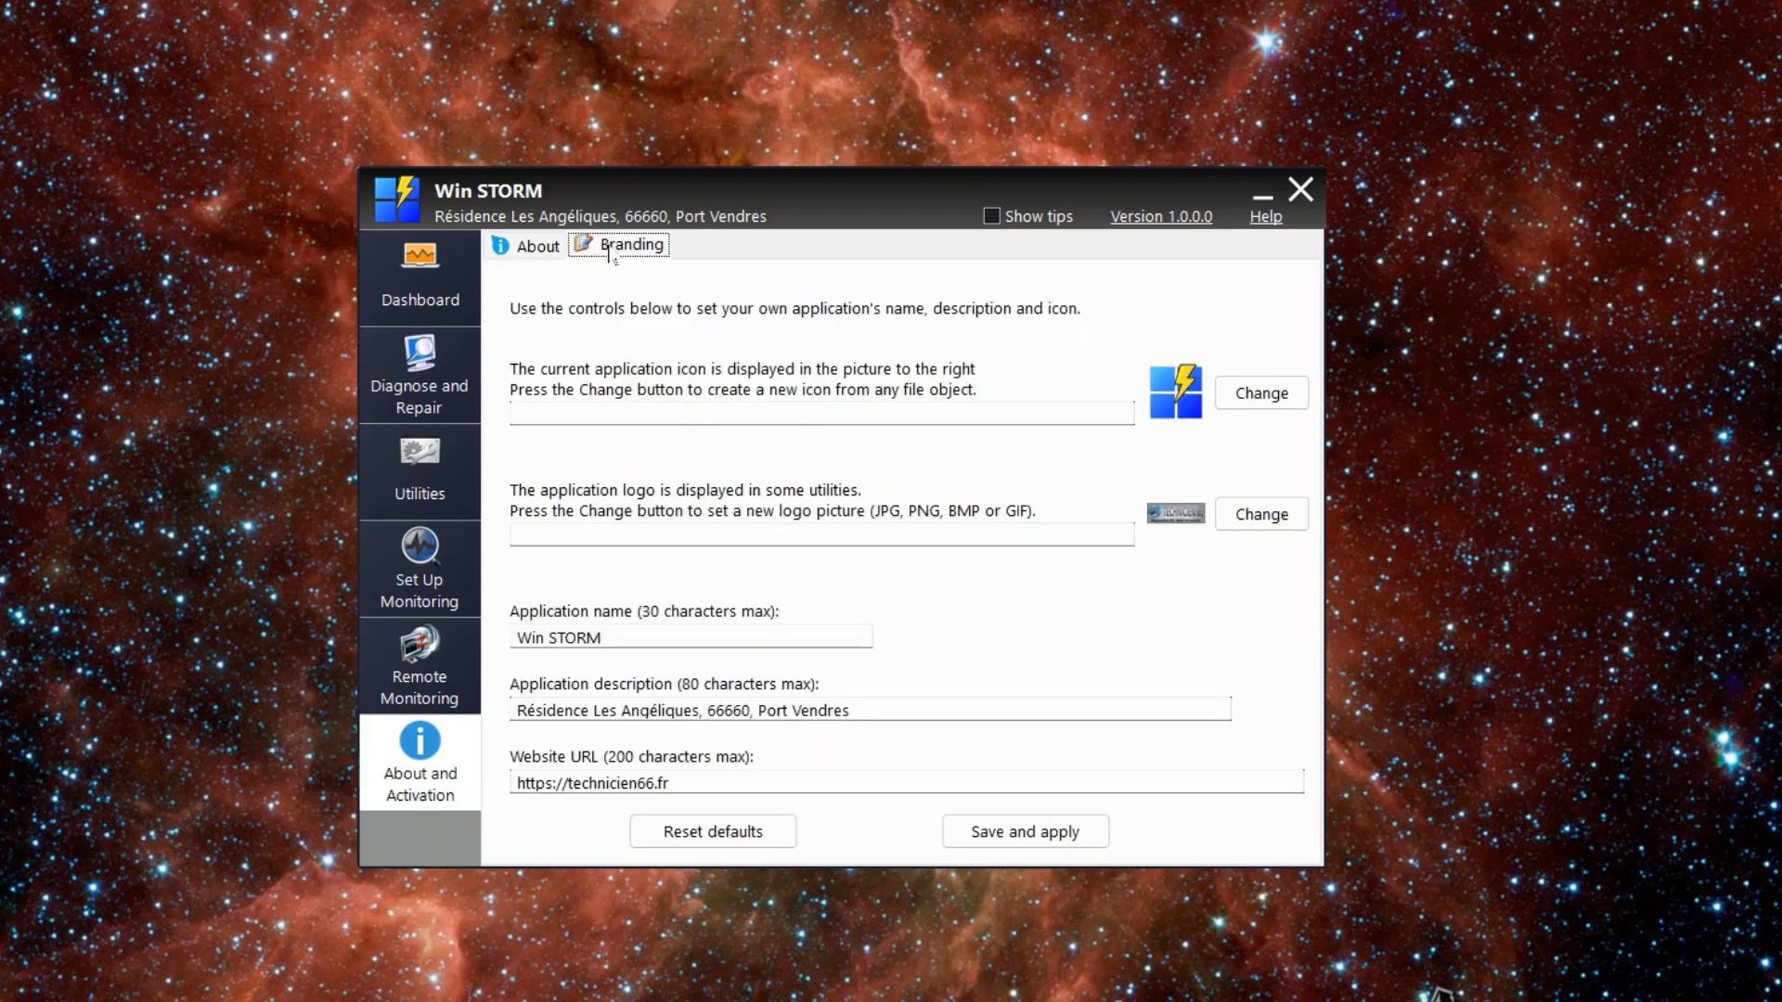
{"action": "left_click", "coordinate": [547, 250]}
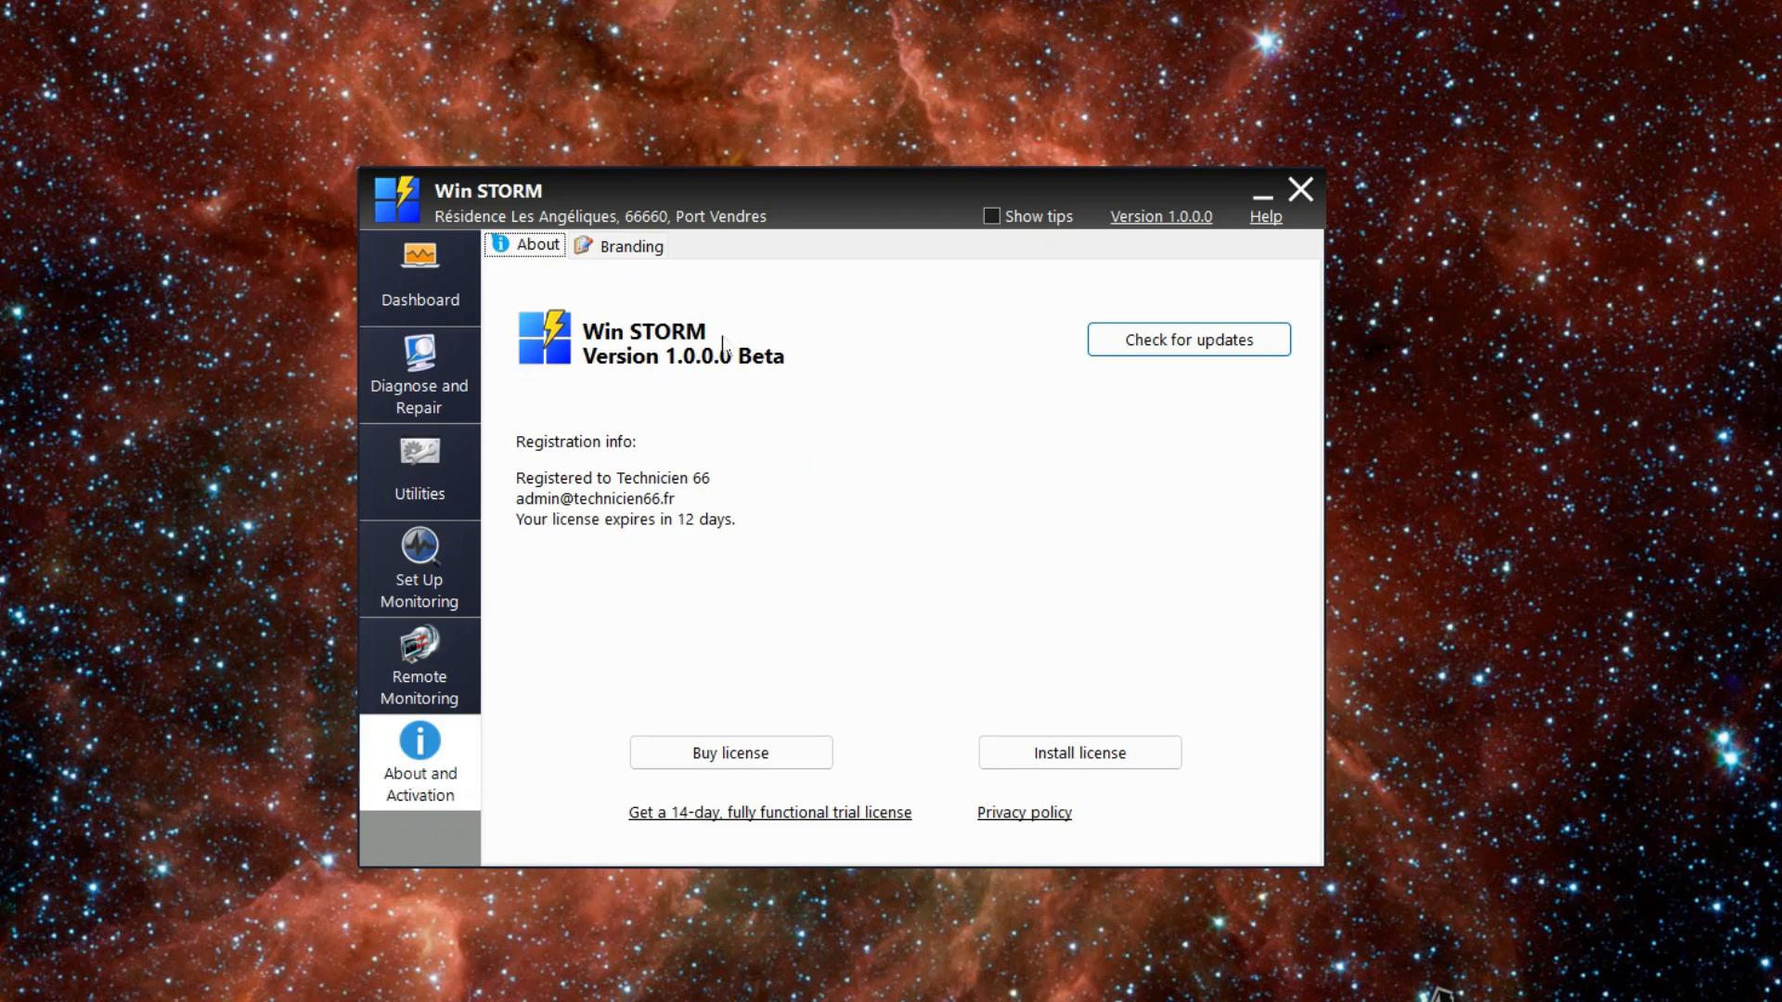
{"action": "left_click", "coordinate": [1191, 343]}
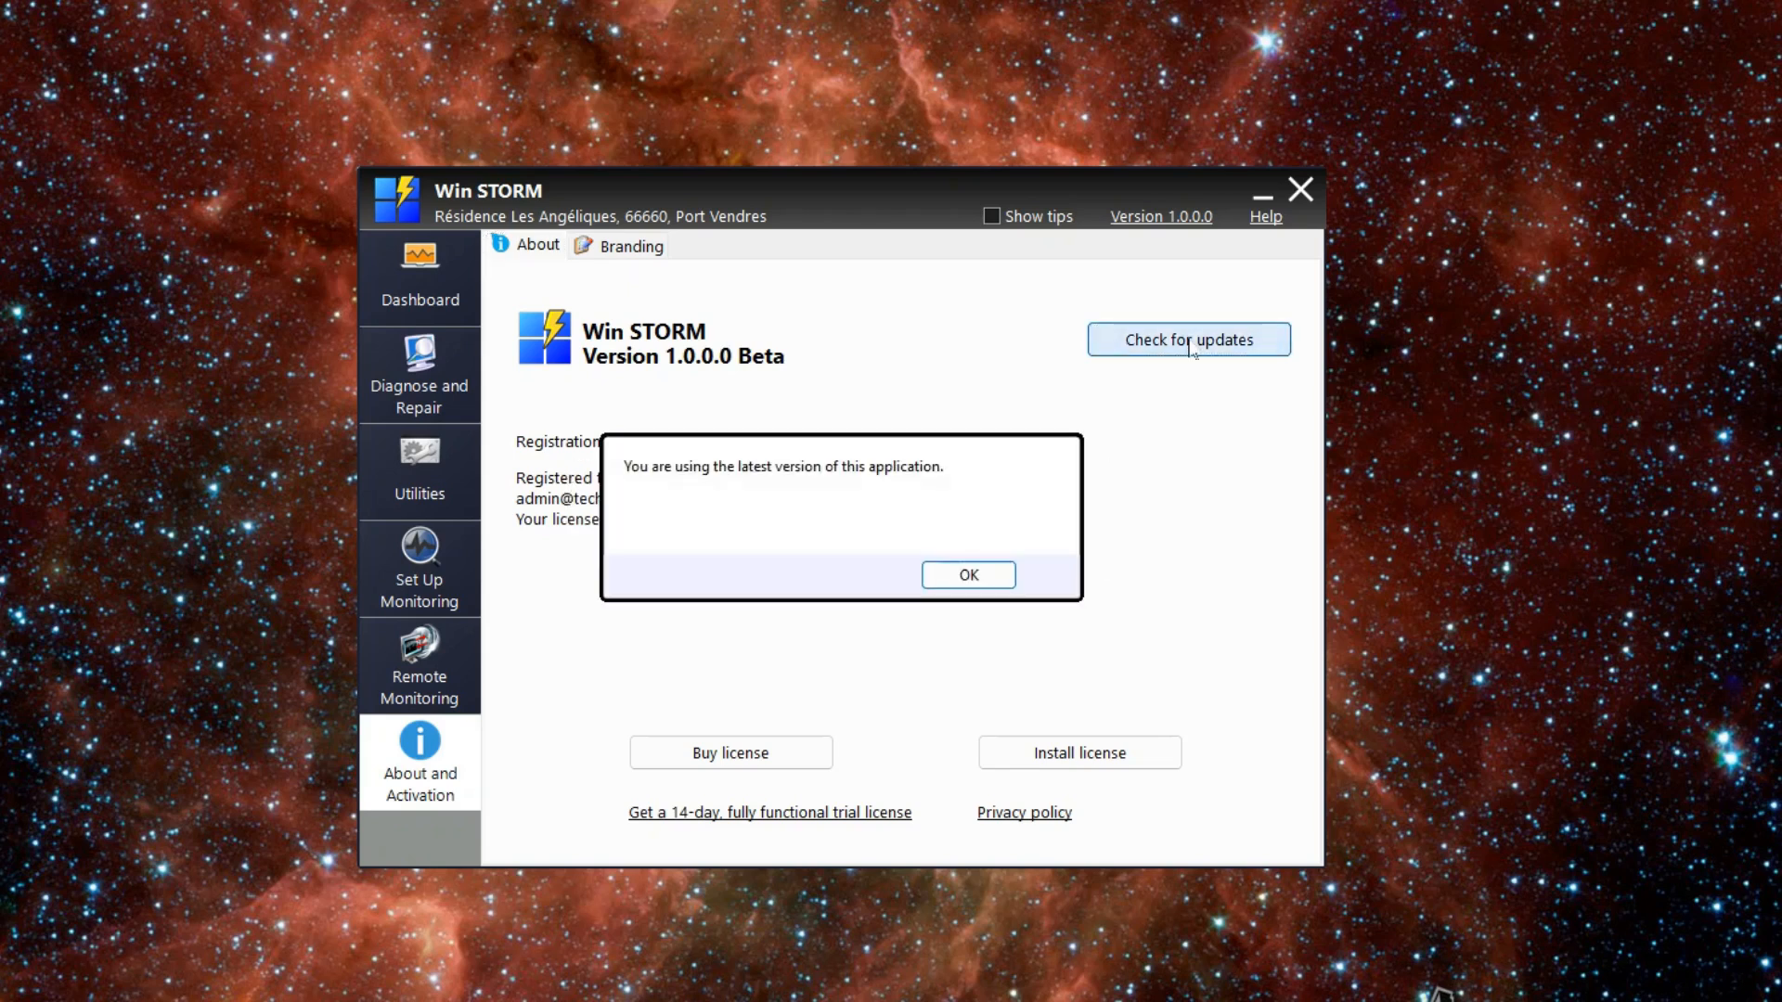
{"action": "left_click", "coordinate": [956, 579]}
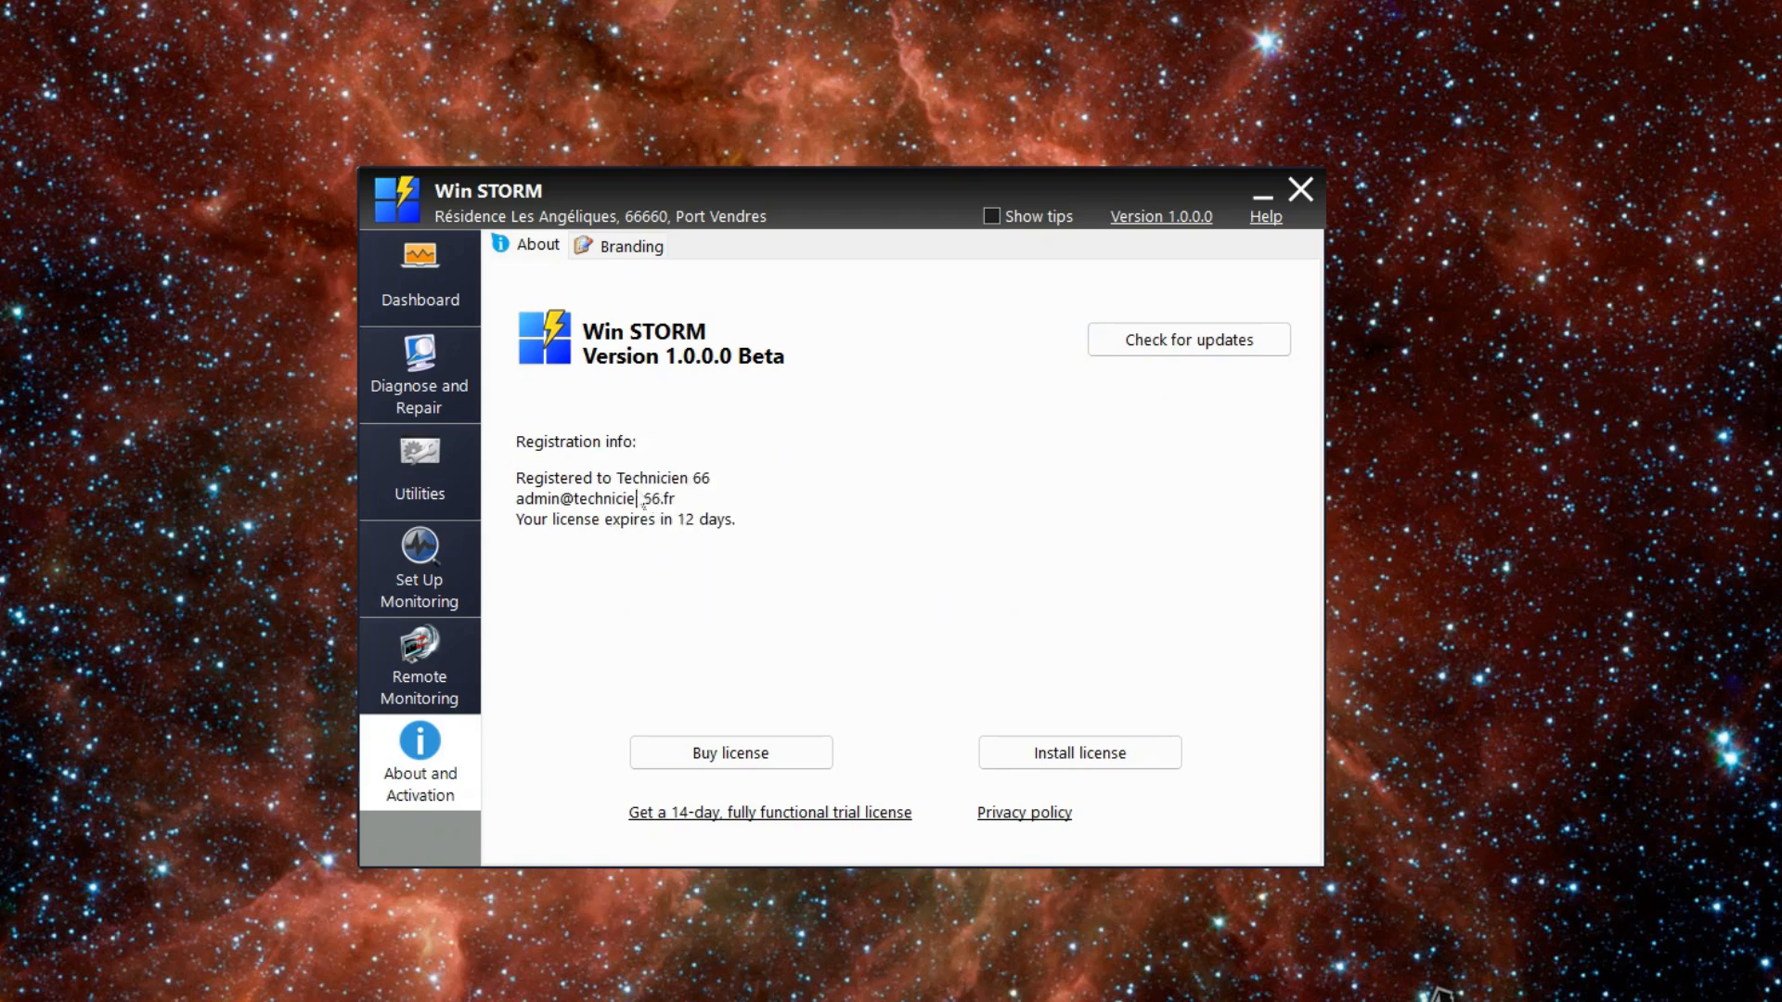
{"action": "left_click", "coordinate": [742, 754]}
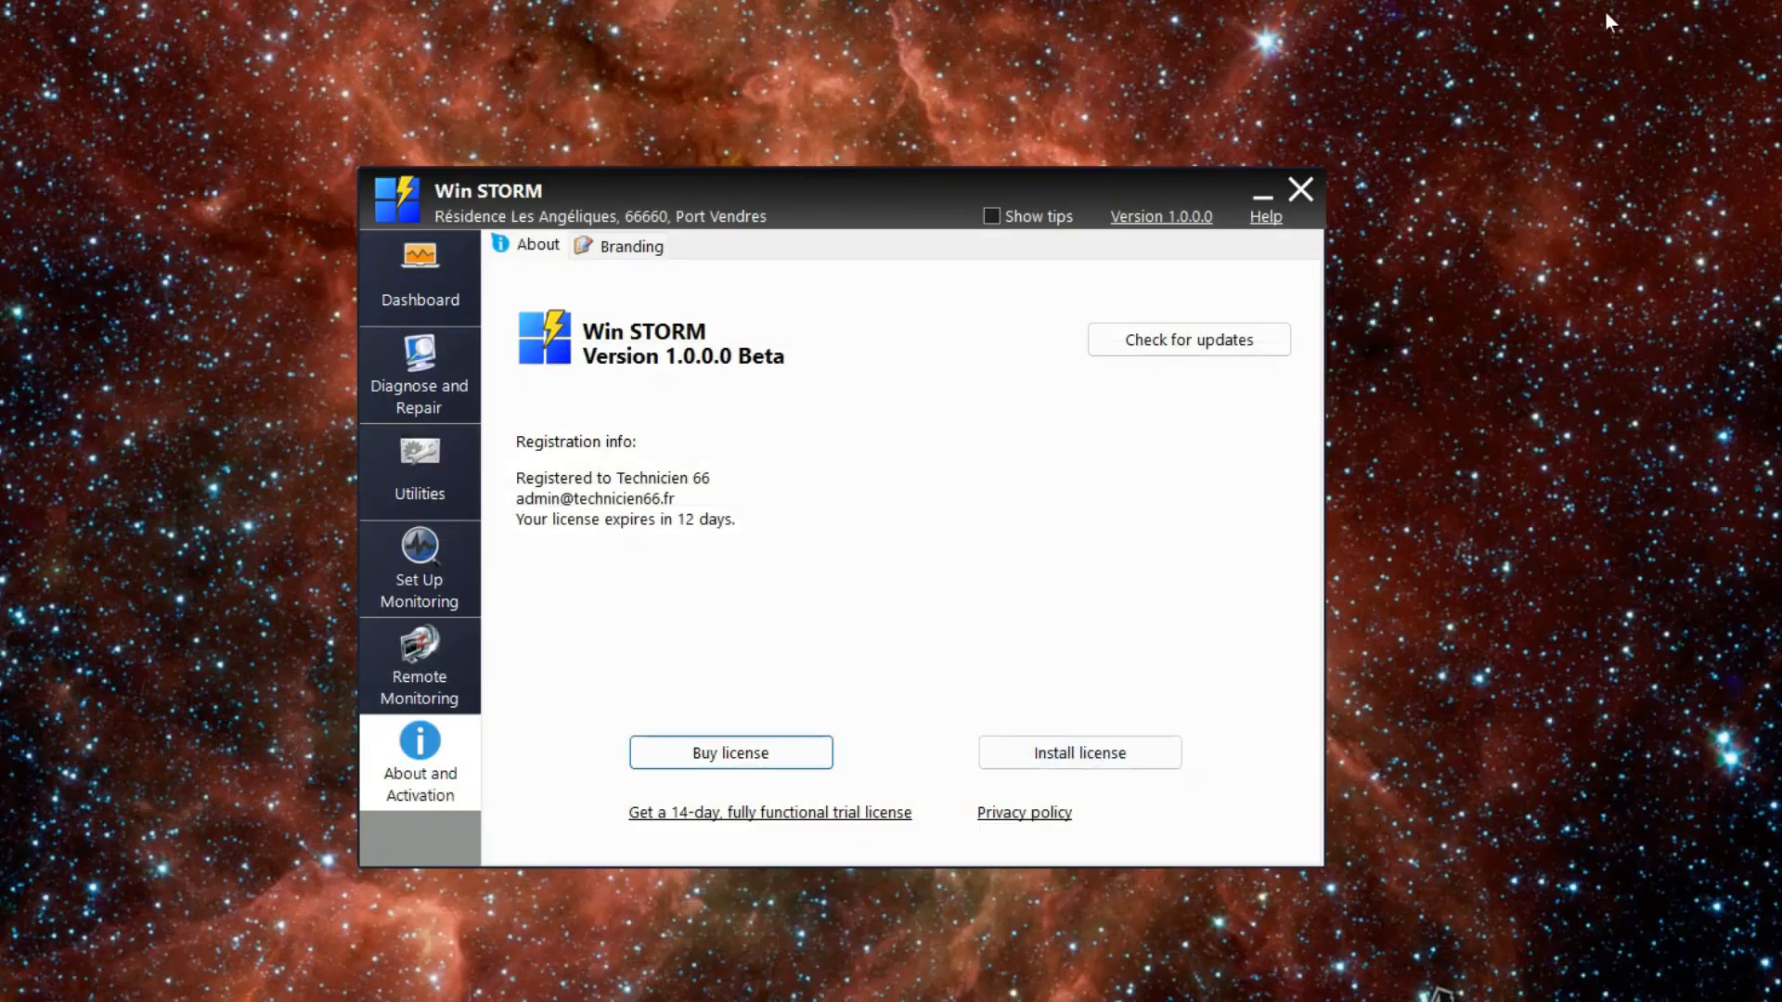
Step: Cancel a license file install, view the 14-day trial and privacy policy pages, then open Branding
{"action": "left_click", "coordinate": [1067, 748]}
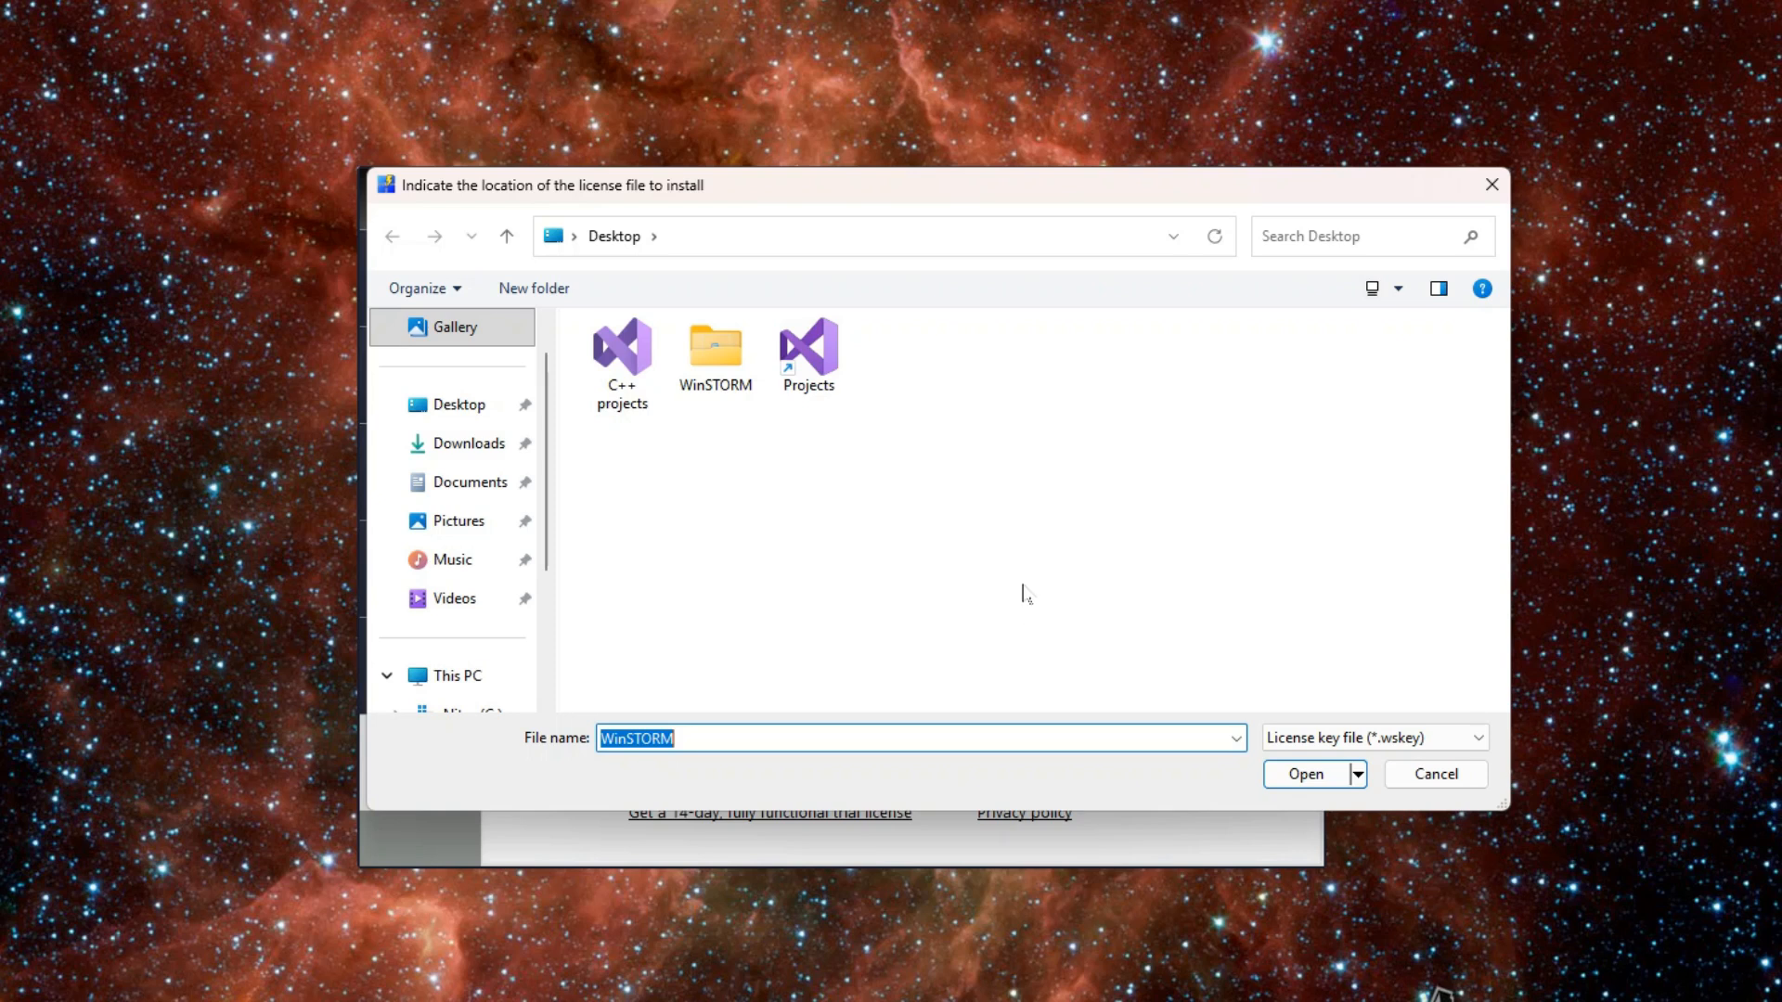
{"action": "left_click", "coordinate": [1433, 778]}
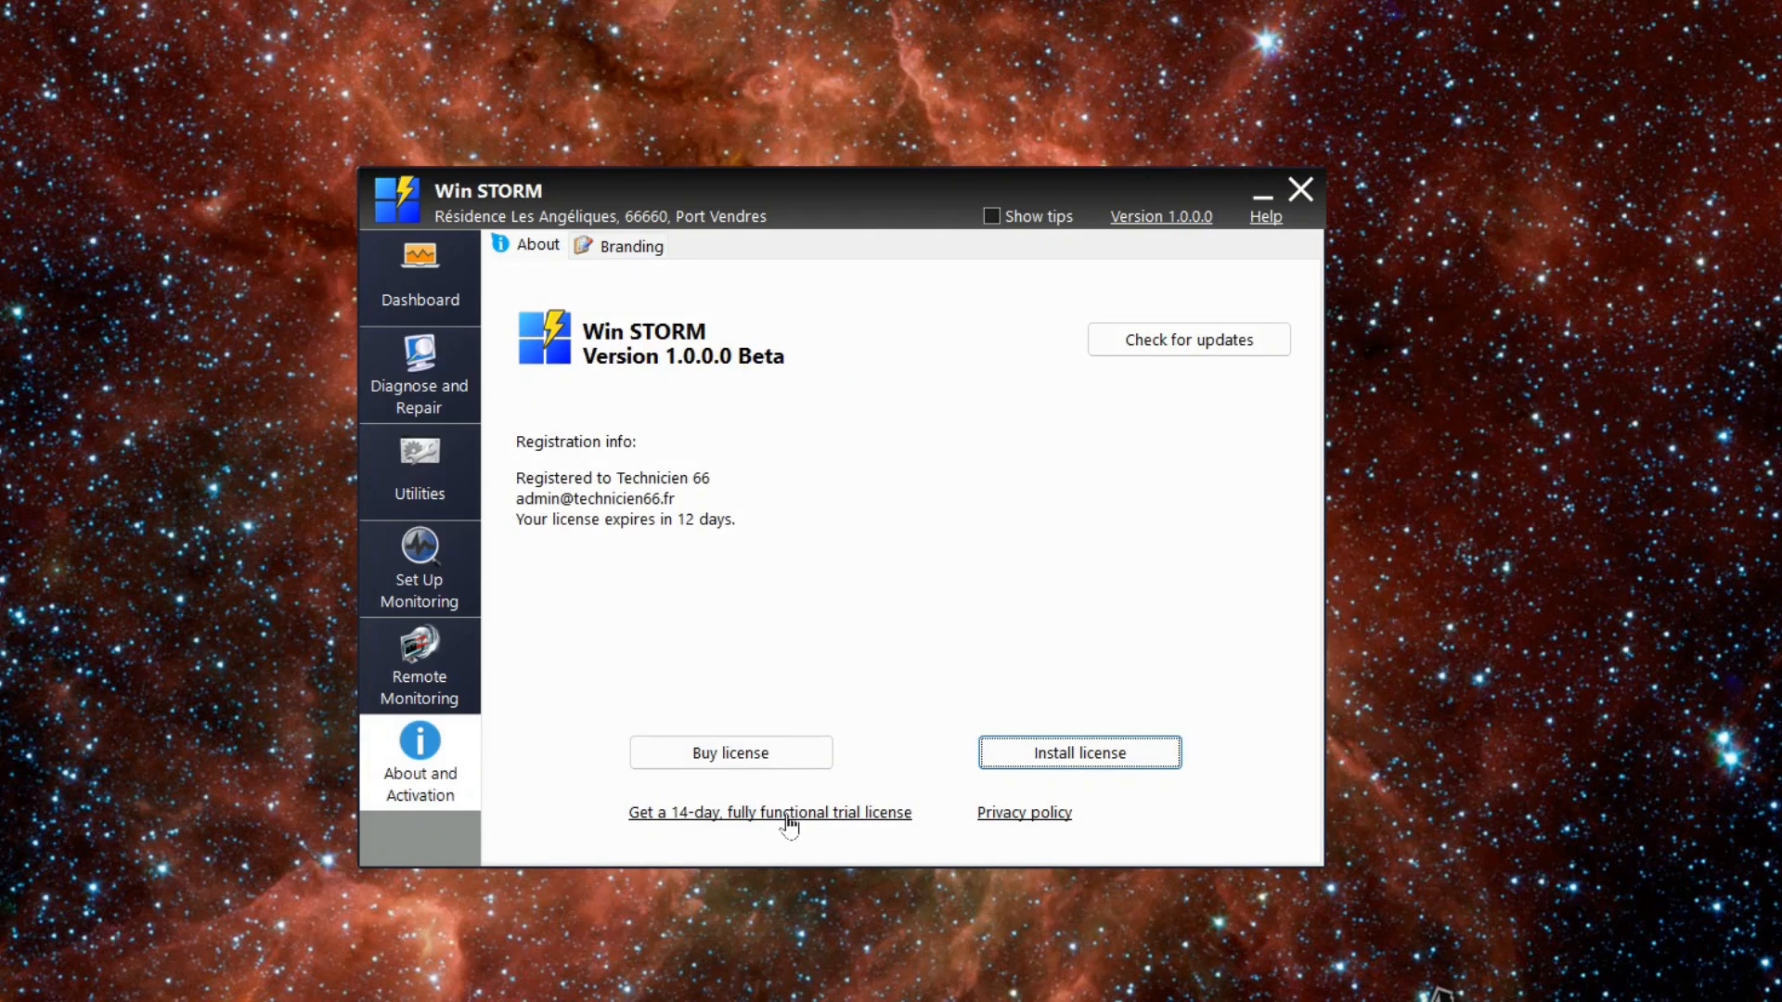
{"action": "left_click", "coordinate": [788, 818]}
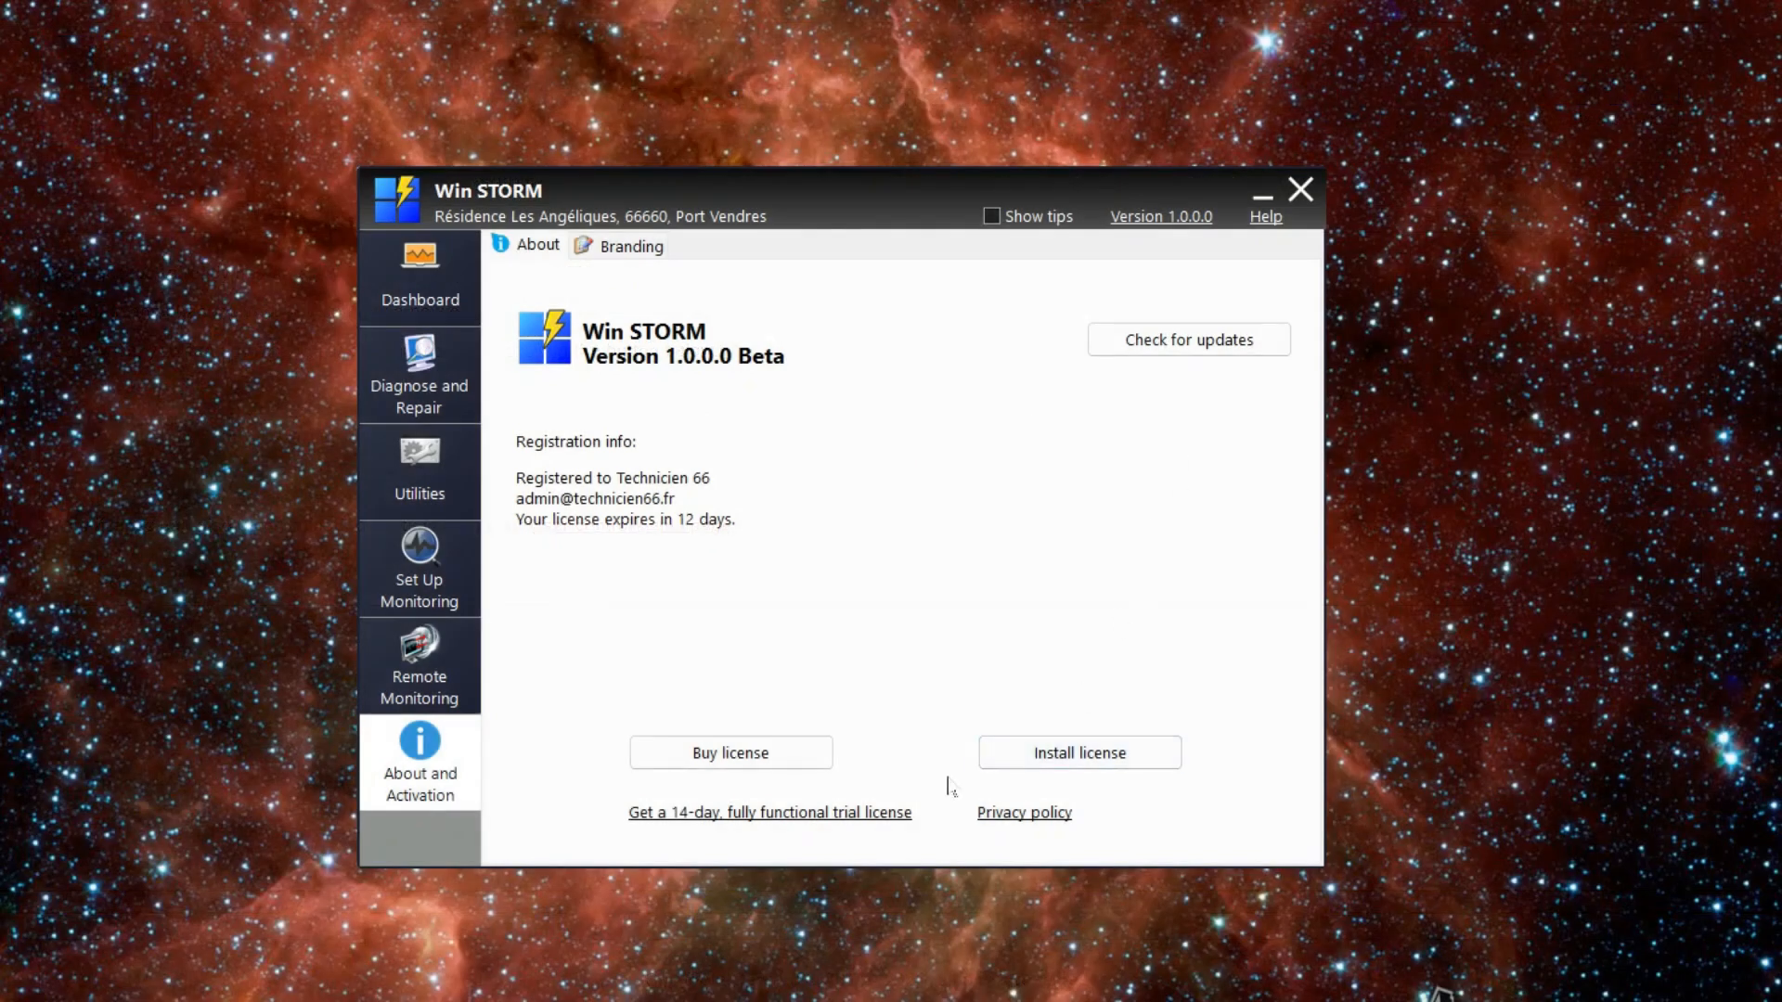
{"action": "left_click", "coordinate": [1024, 817]}
{"action": "left_click", "coordinate": [642, 251]}
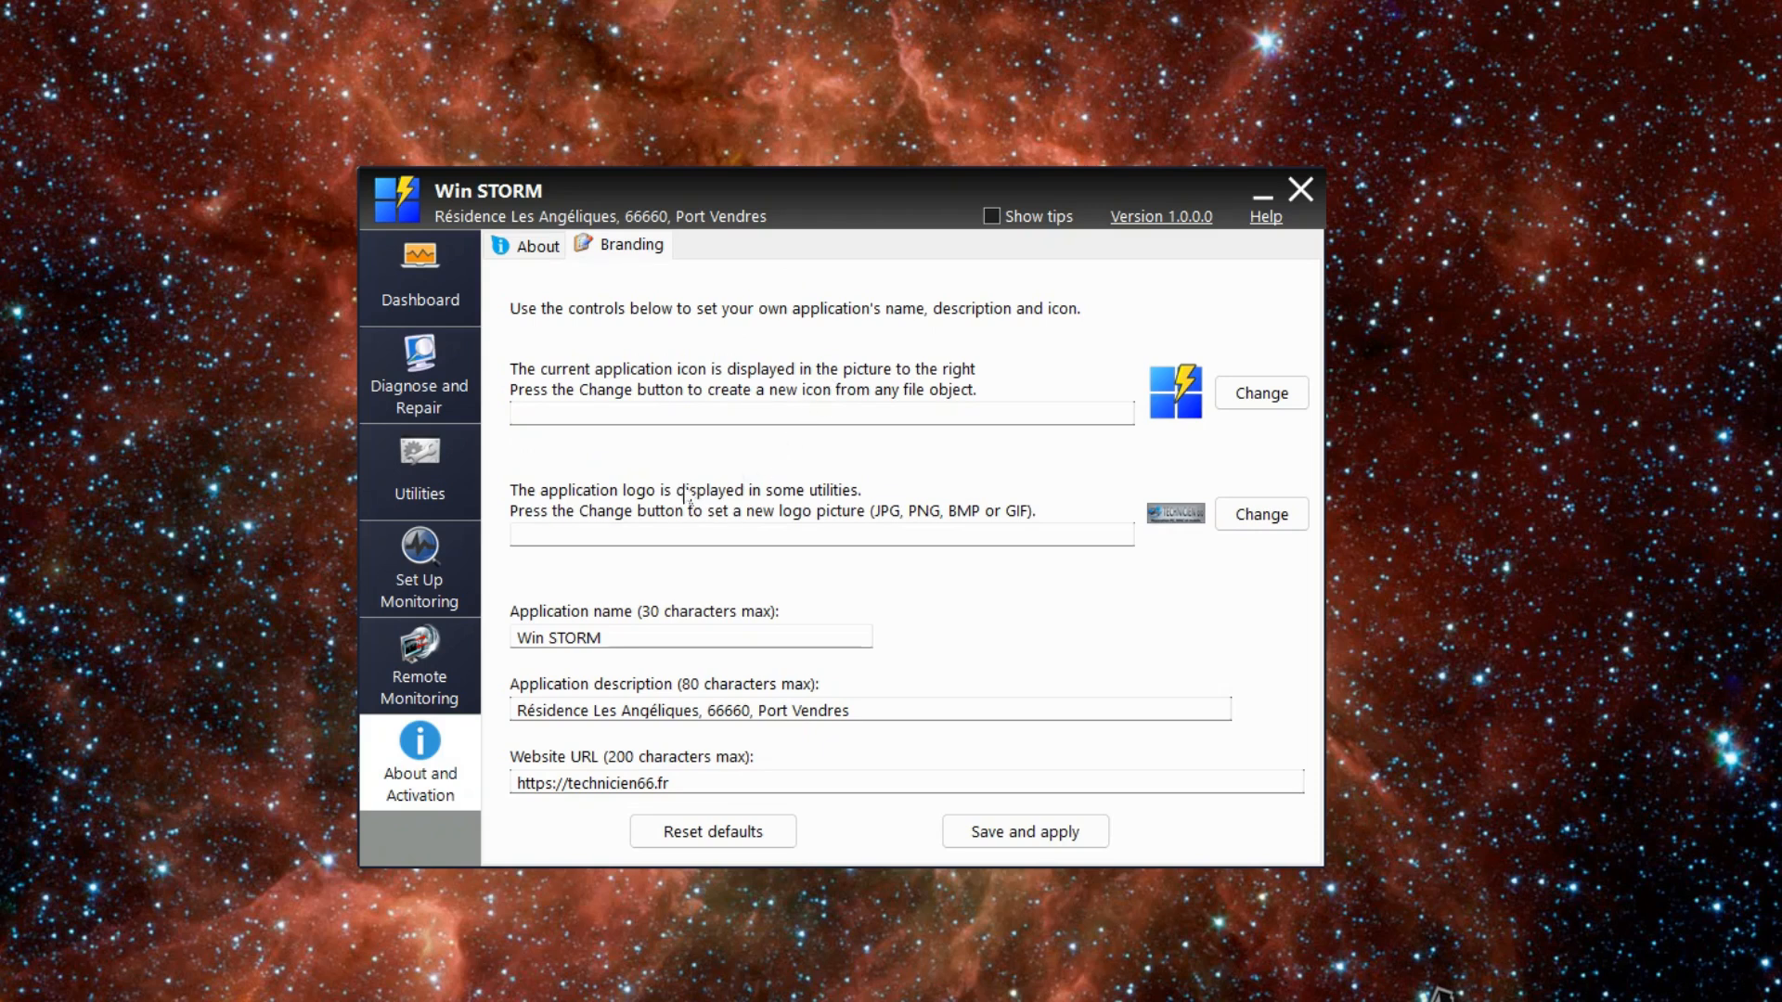
Step: Set the application icon to technicien66.png from Documents > My Web Sites > Technicien66
{"action": "left_click", "coordinate": [1261, 393]}
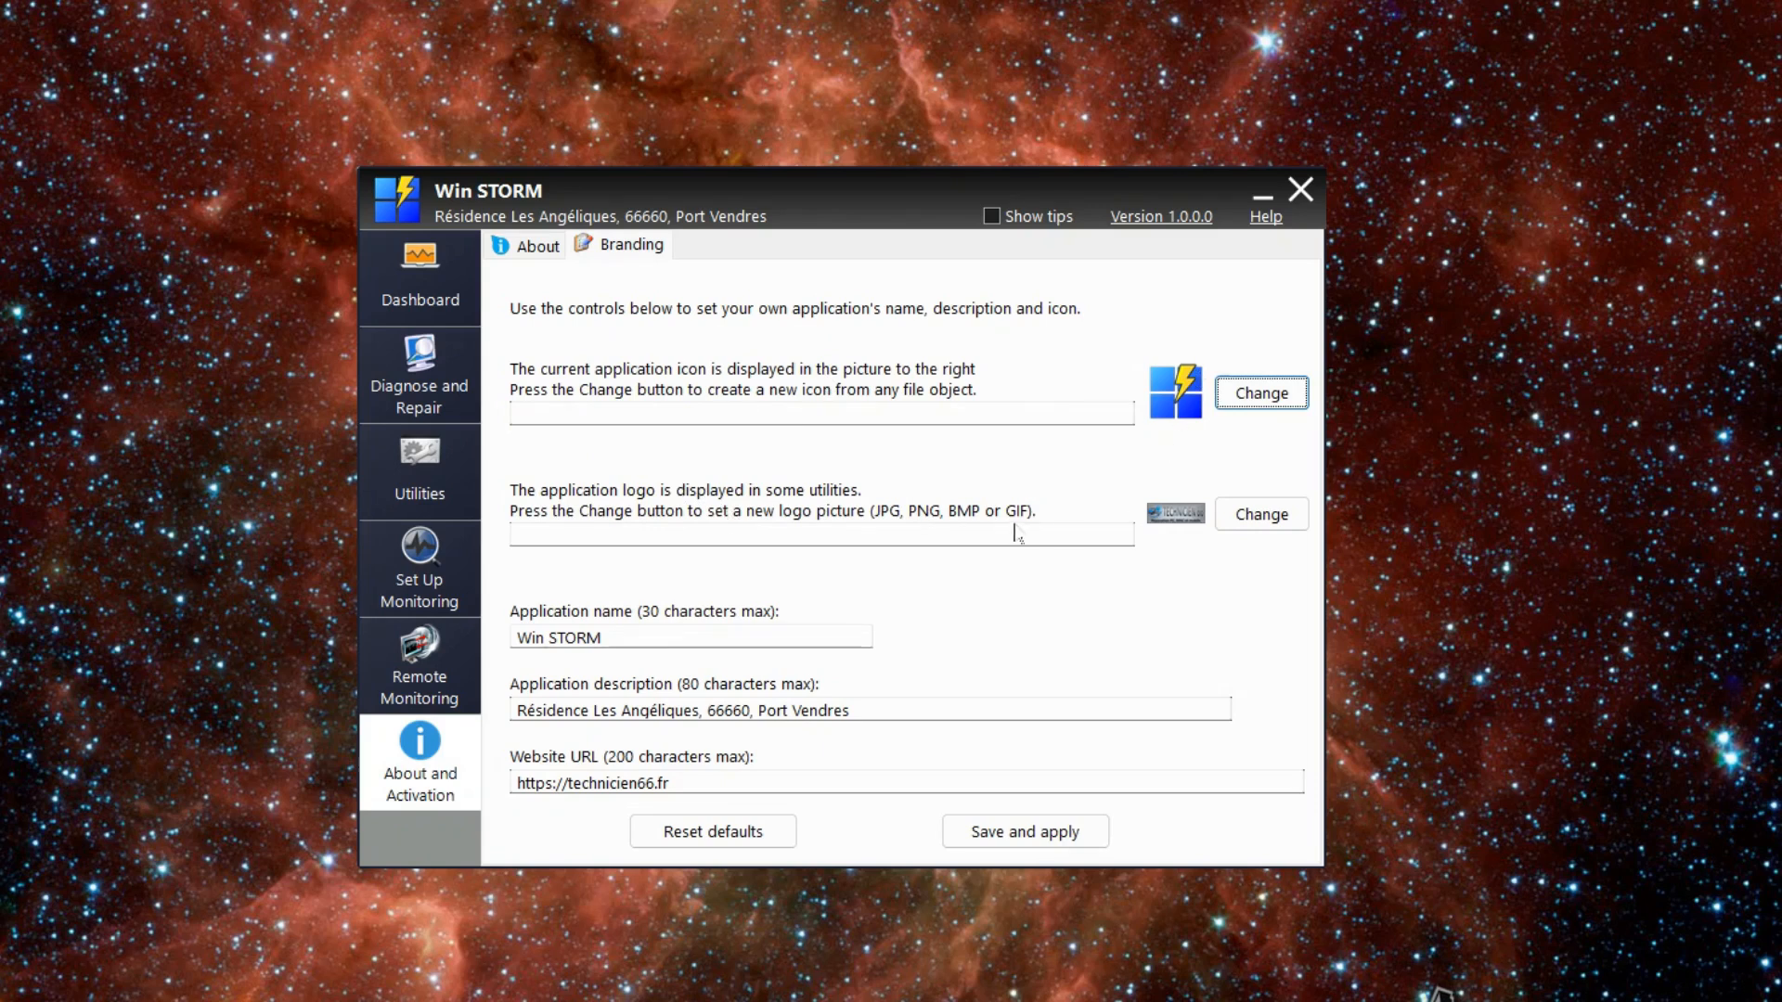
{"action": "left_click", "coordinate": [1253, 397]}
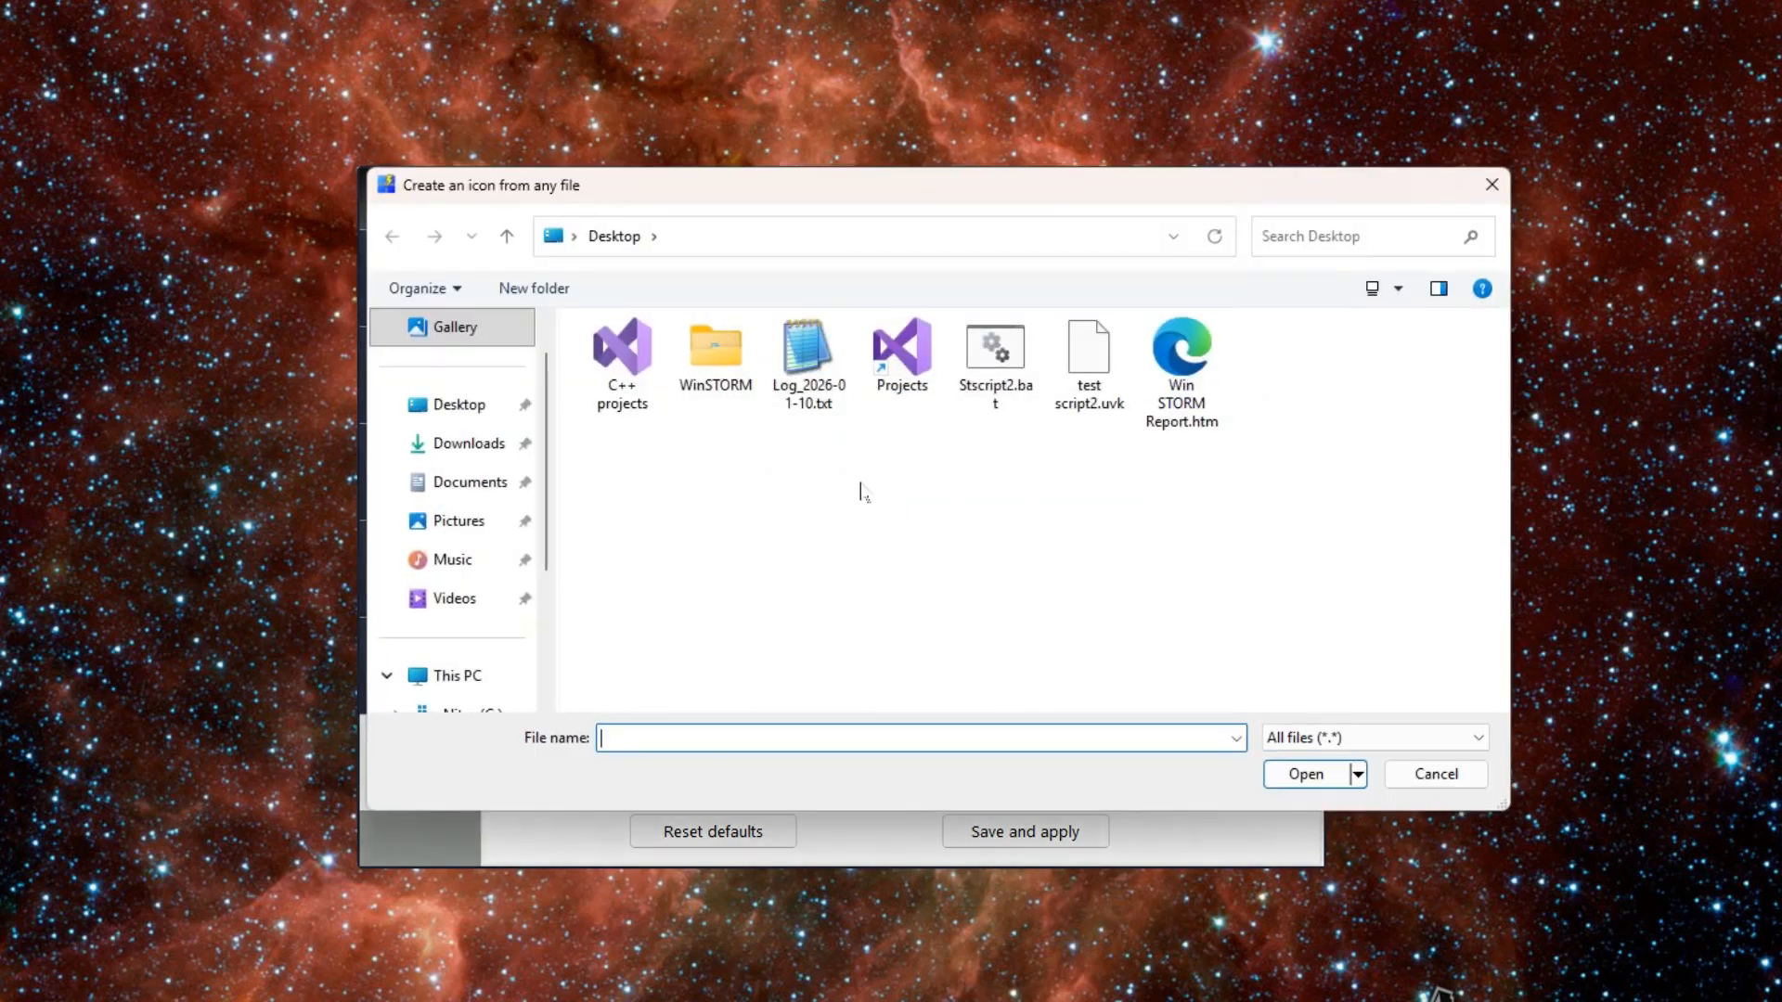
{"action": "left_click", "coordinate": [478, 488]}
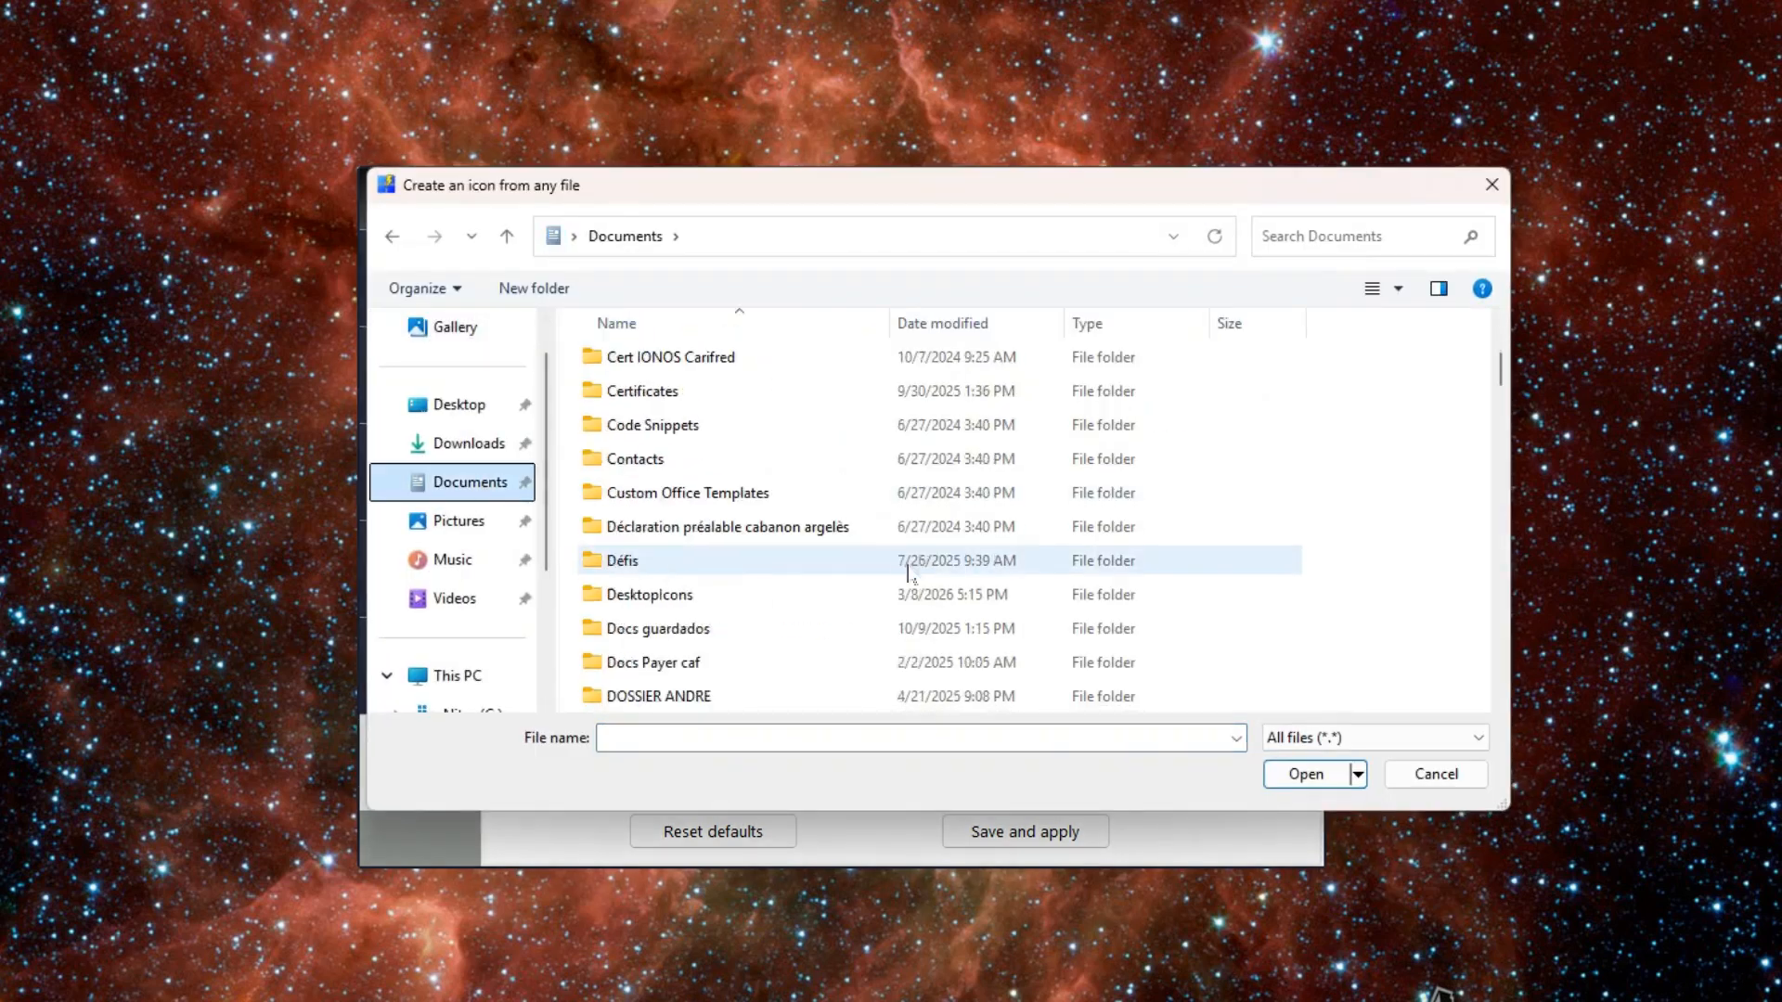
{"action": "scroll", "coordinate": [907, 571], "scroll_direction": "down", "scroll_amount": 6}
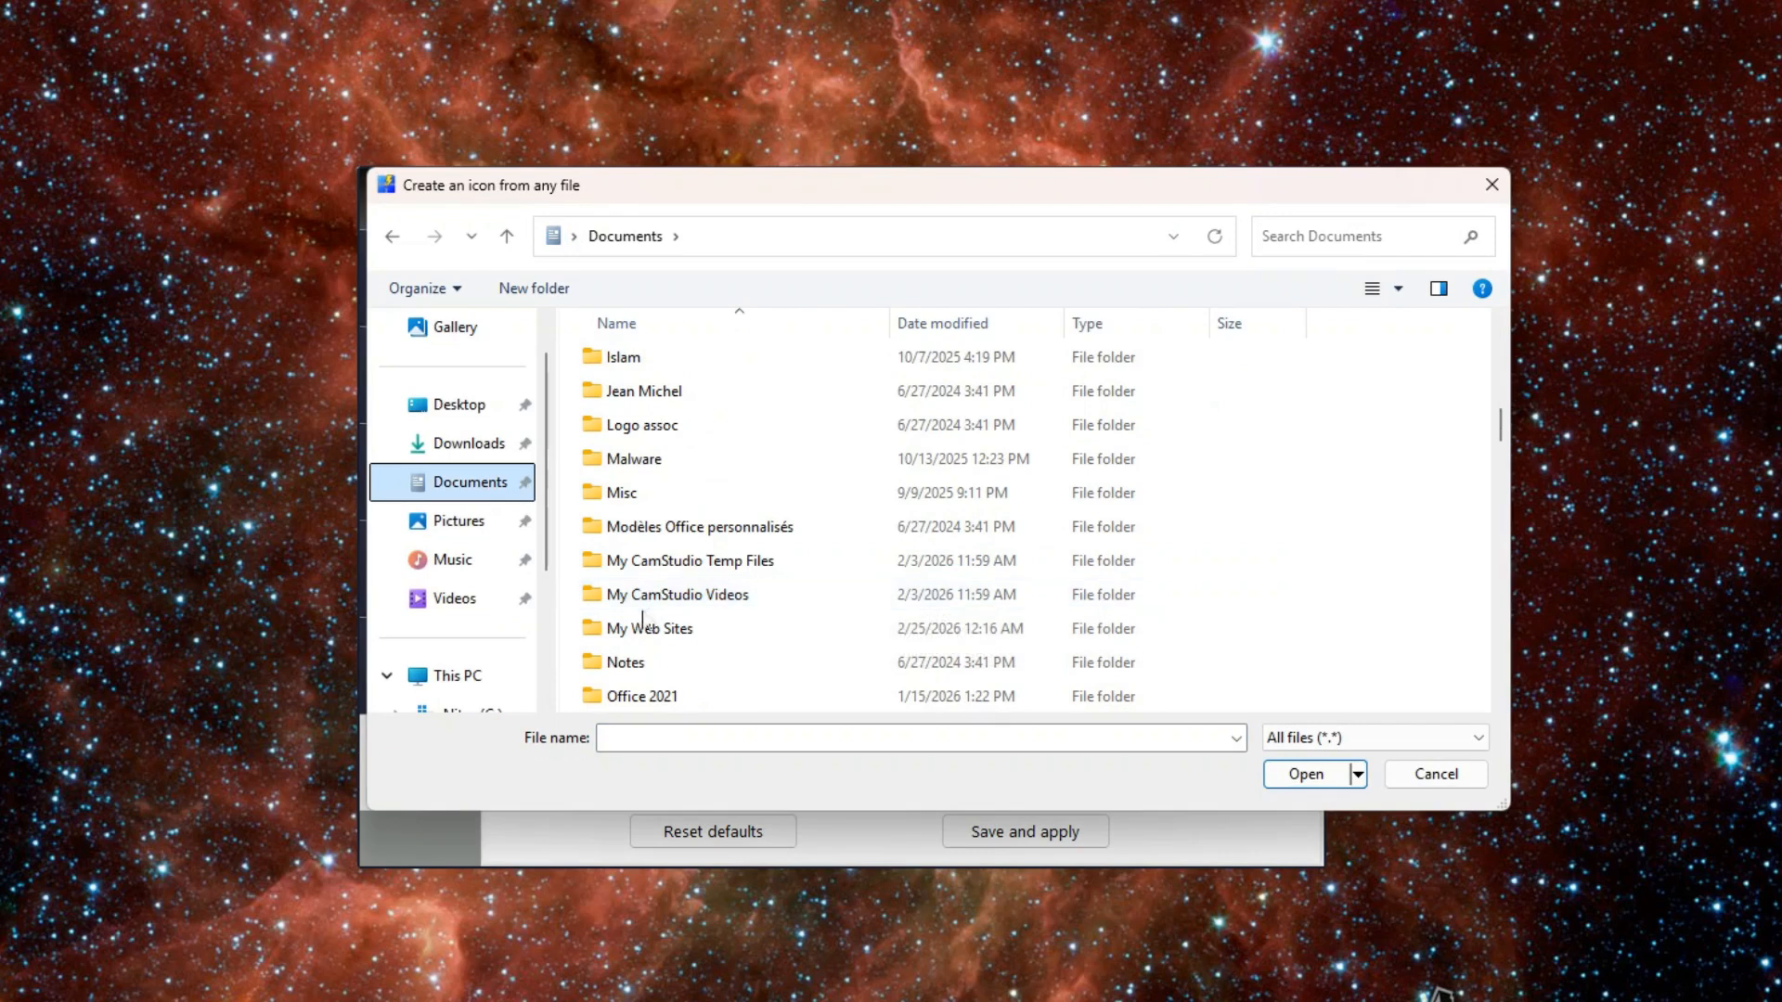
{"action": "double_click", "coordinate": [649, 629]}
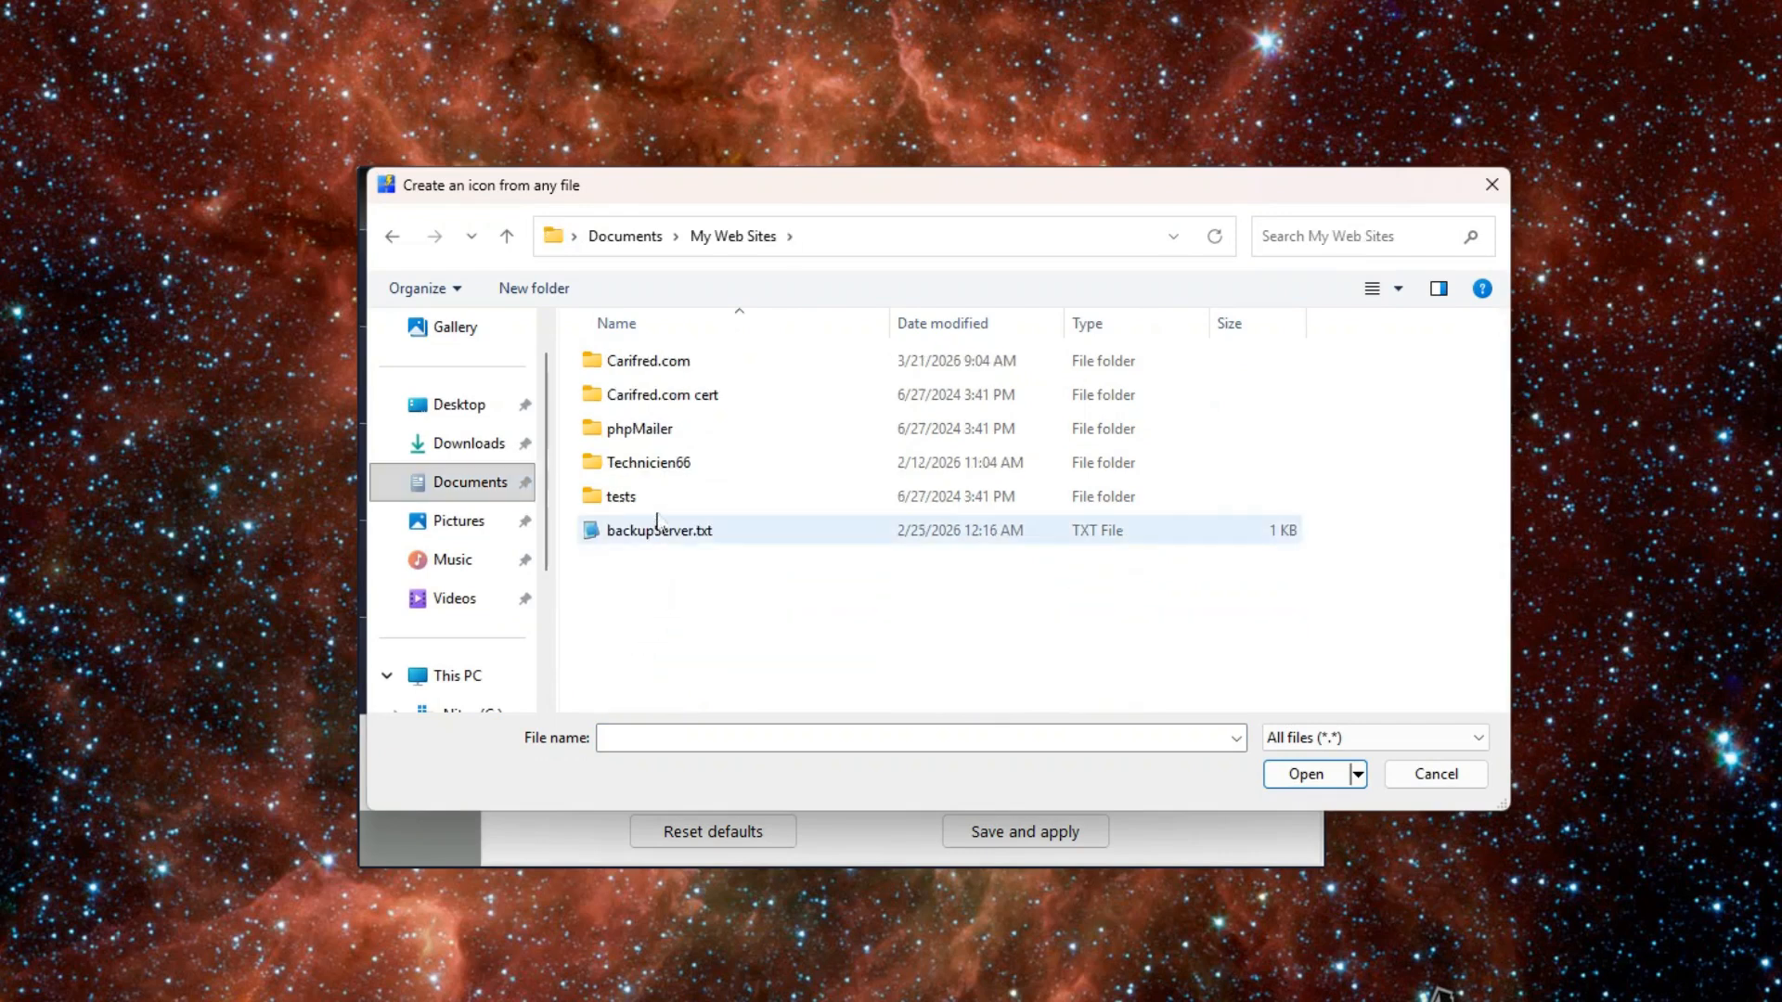
{"action": "double_click", "coordinate": [650, 462]}
{"action": "scroll", "coordinate": [923, 604], "scroll_direction": "down", "scroll_amount": 5}
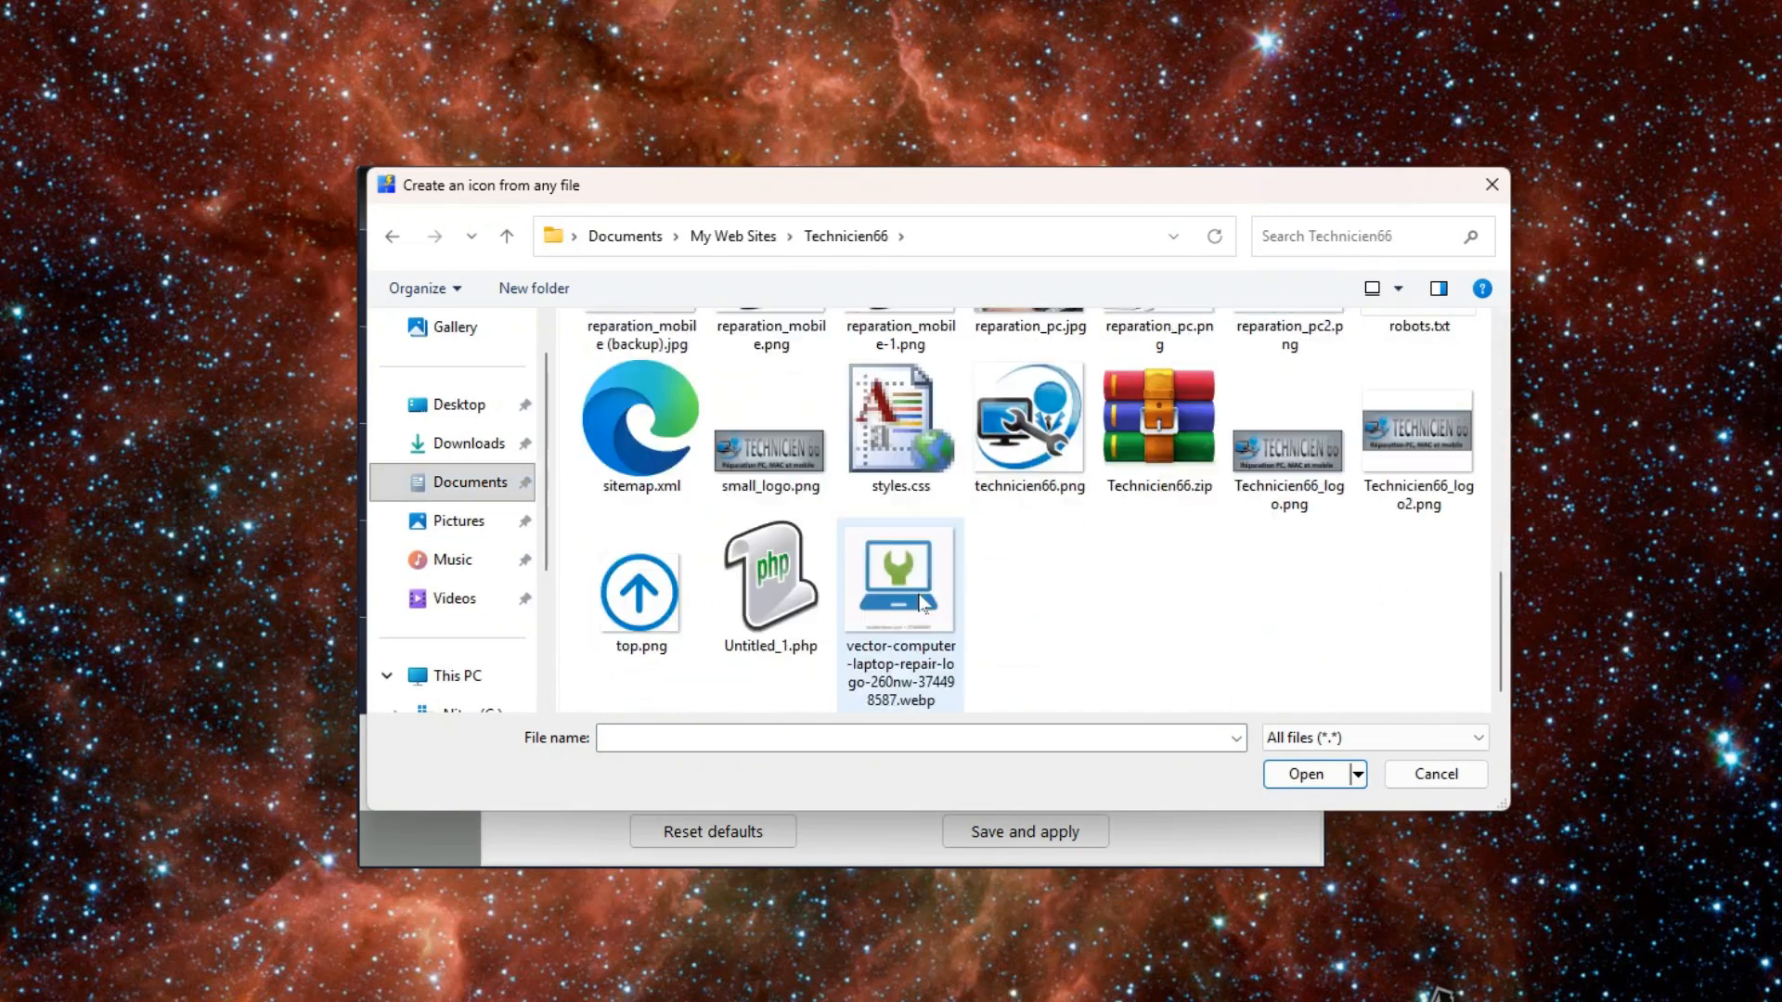
{"action": "double_click", "coordinate": [1044, 431]}
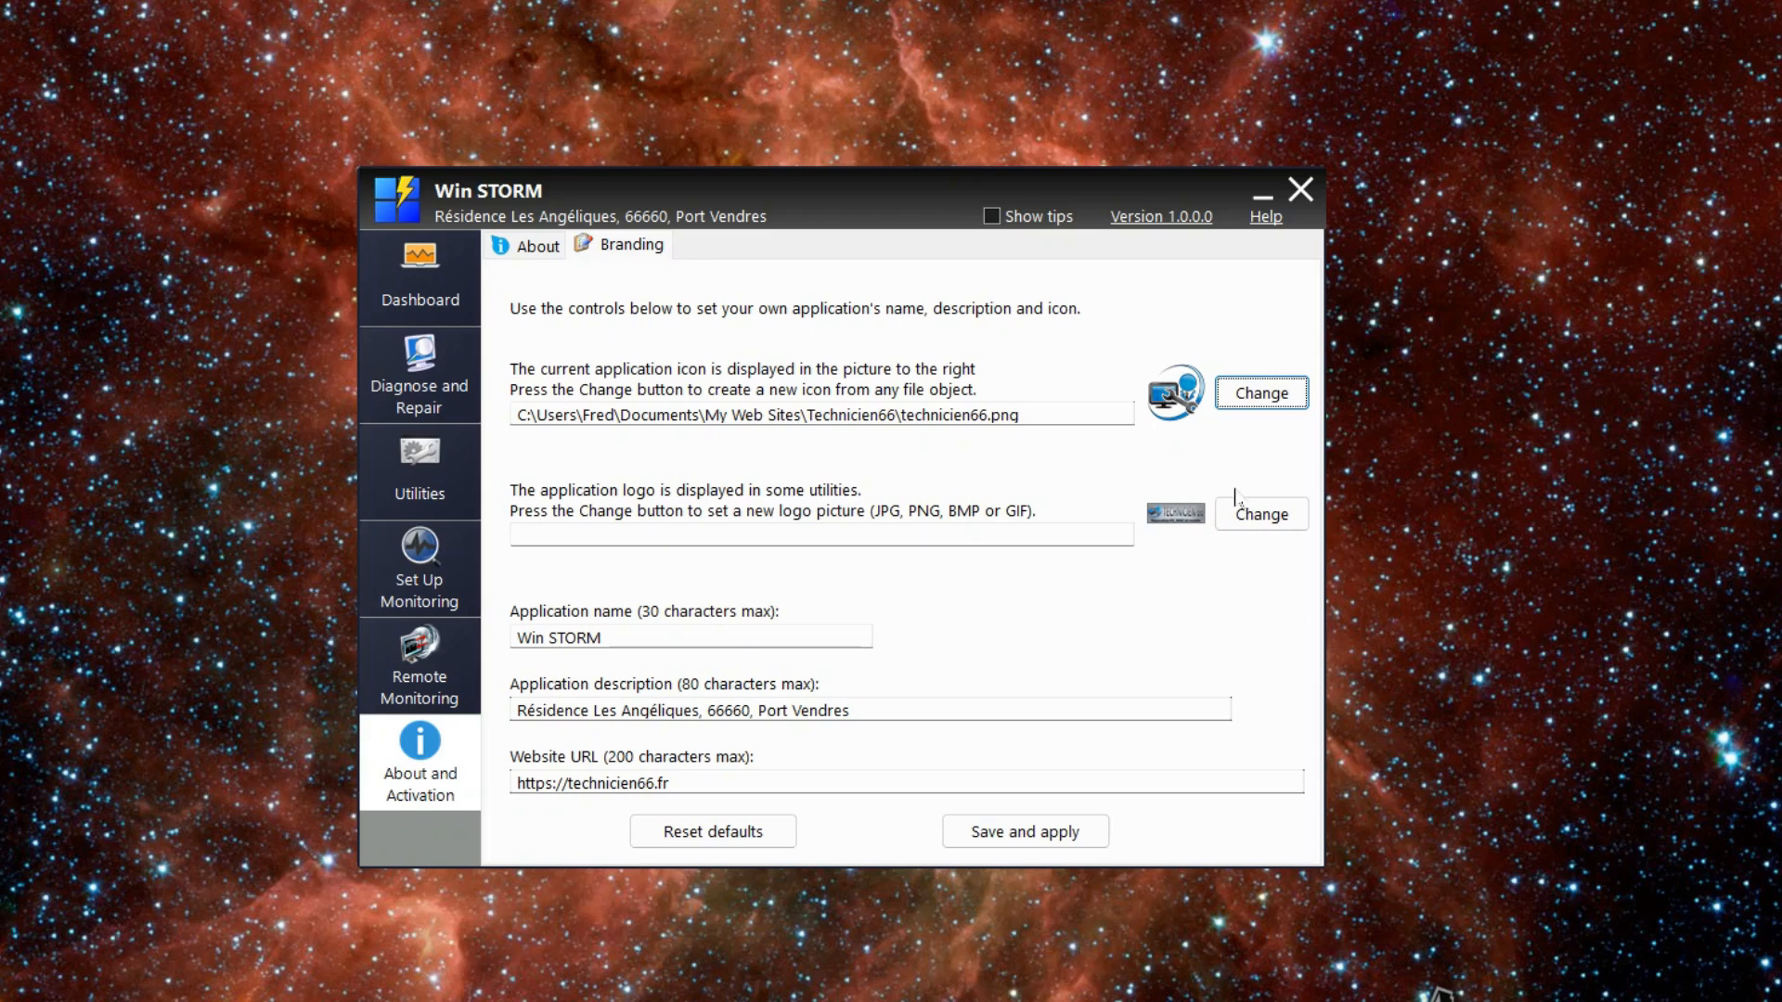
Step: Set the application logo to small_logo.png from the same Technicien66 folder
{"action": "left_click", "coordinate": [1259, 518]}
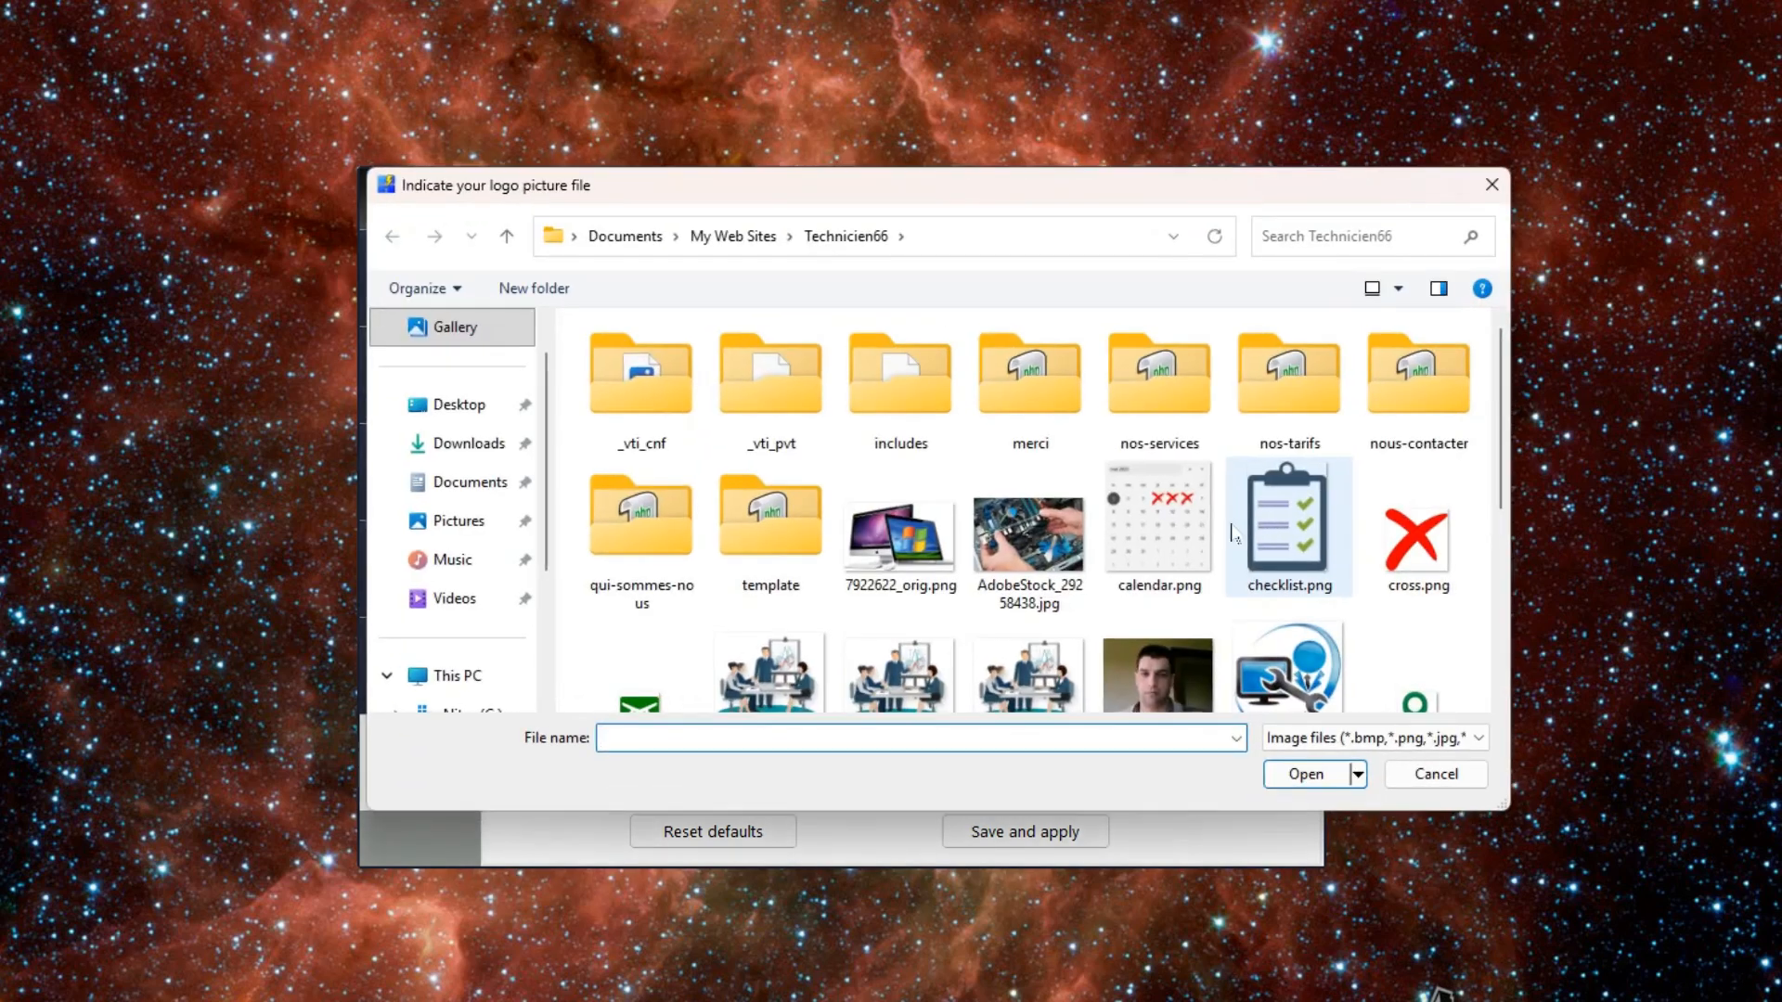
{"action": "scroll", "coordinate": [1091, 594], "scroll_direction": "down", "scroll_amount": 3}
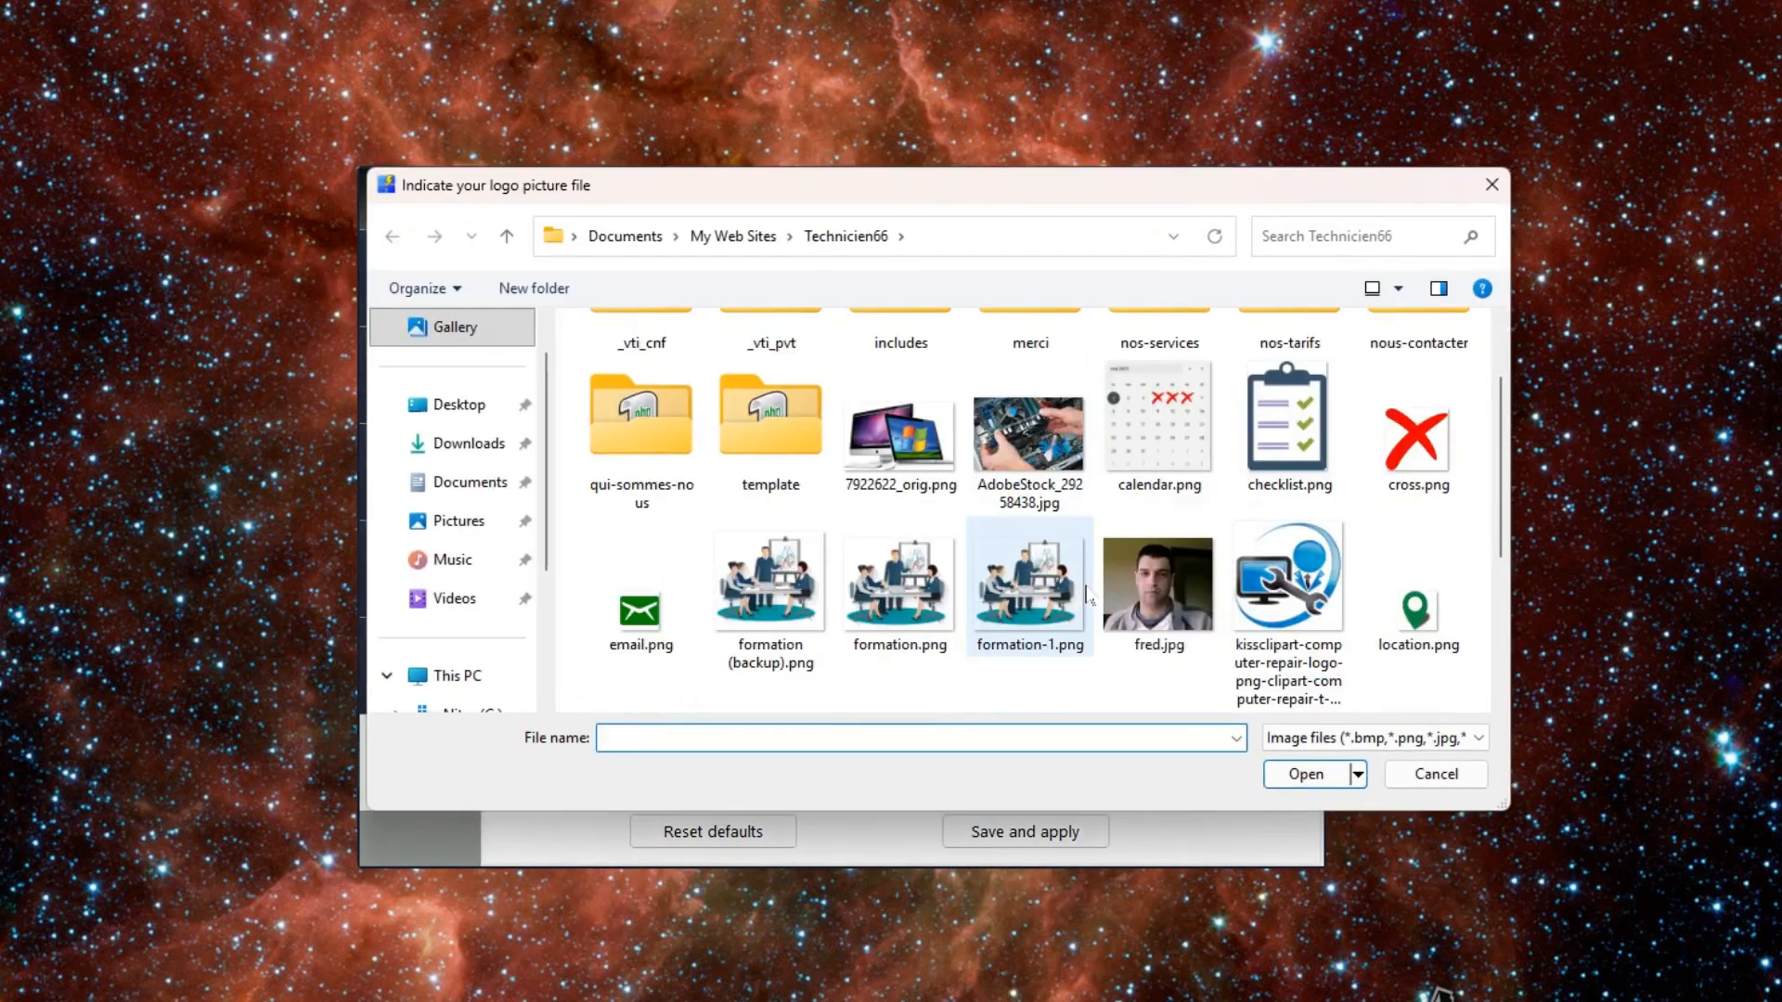
{"action": "scroll", "coordinate": [1082, 591], "scroll_direction": "up", "scroll_amount": 3}
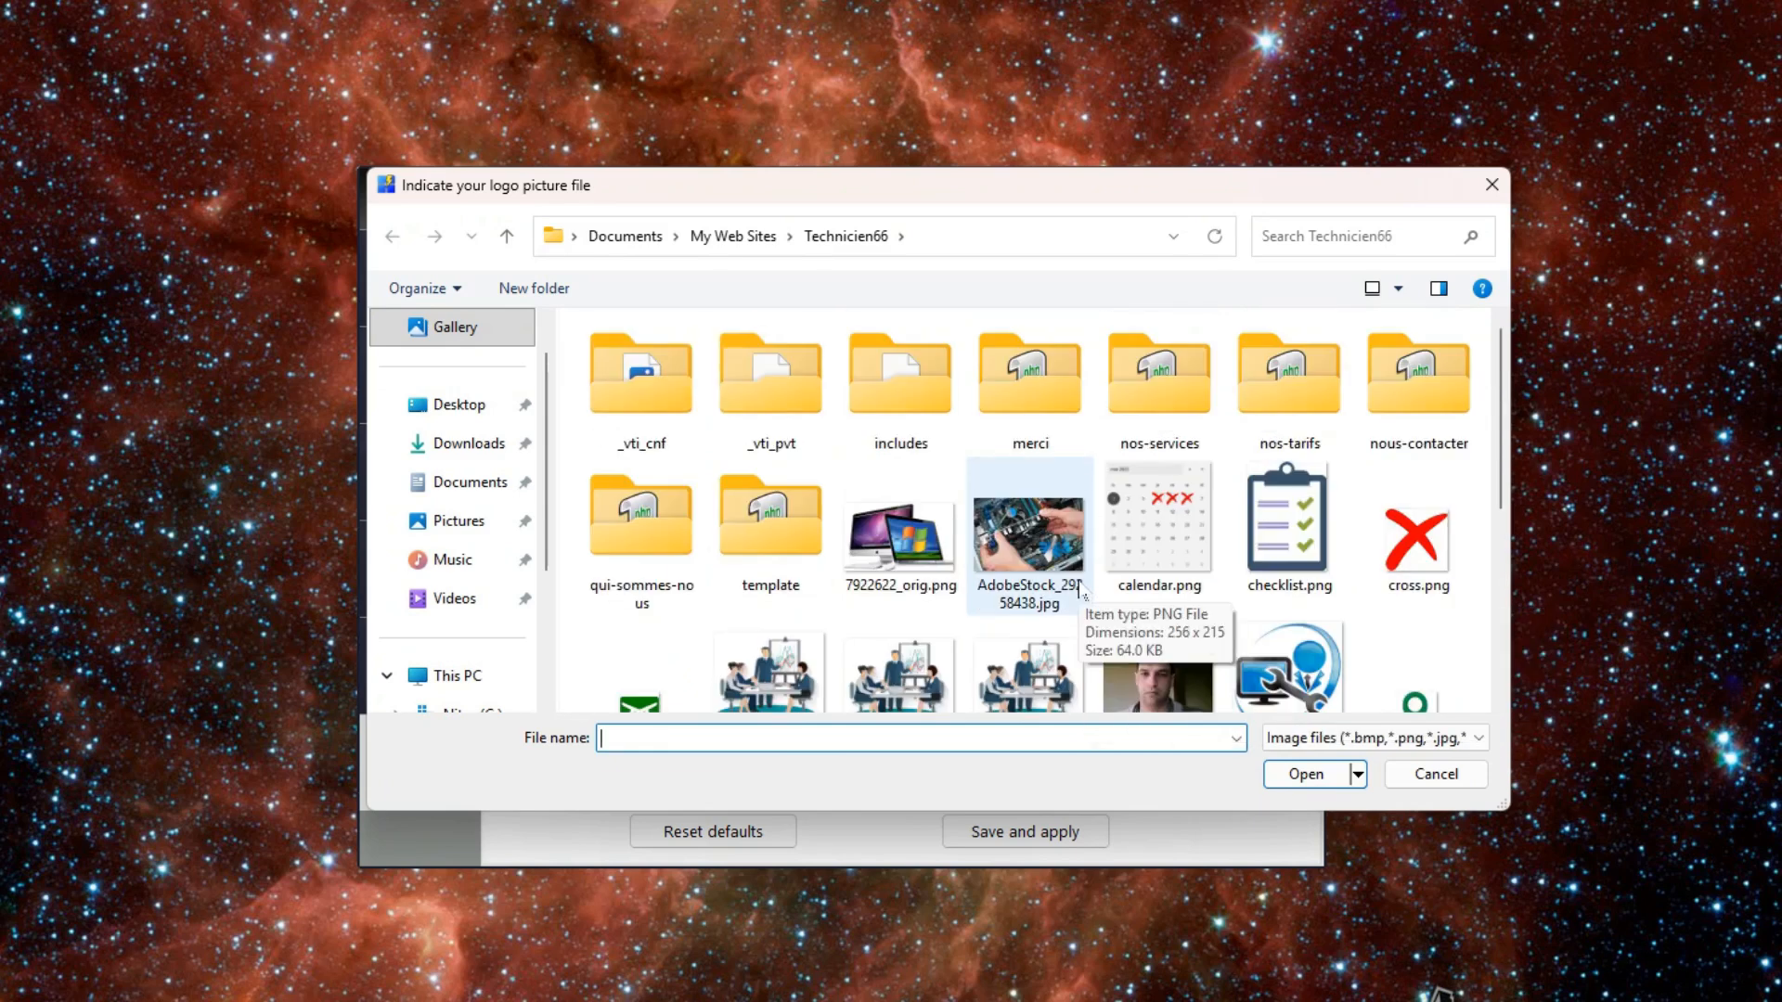
{"action": "scroll", "coordinate": [1081, 591], "scroll_direction": "down", "scroll_amount": 5}
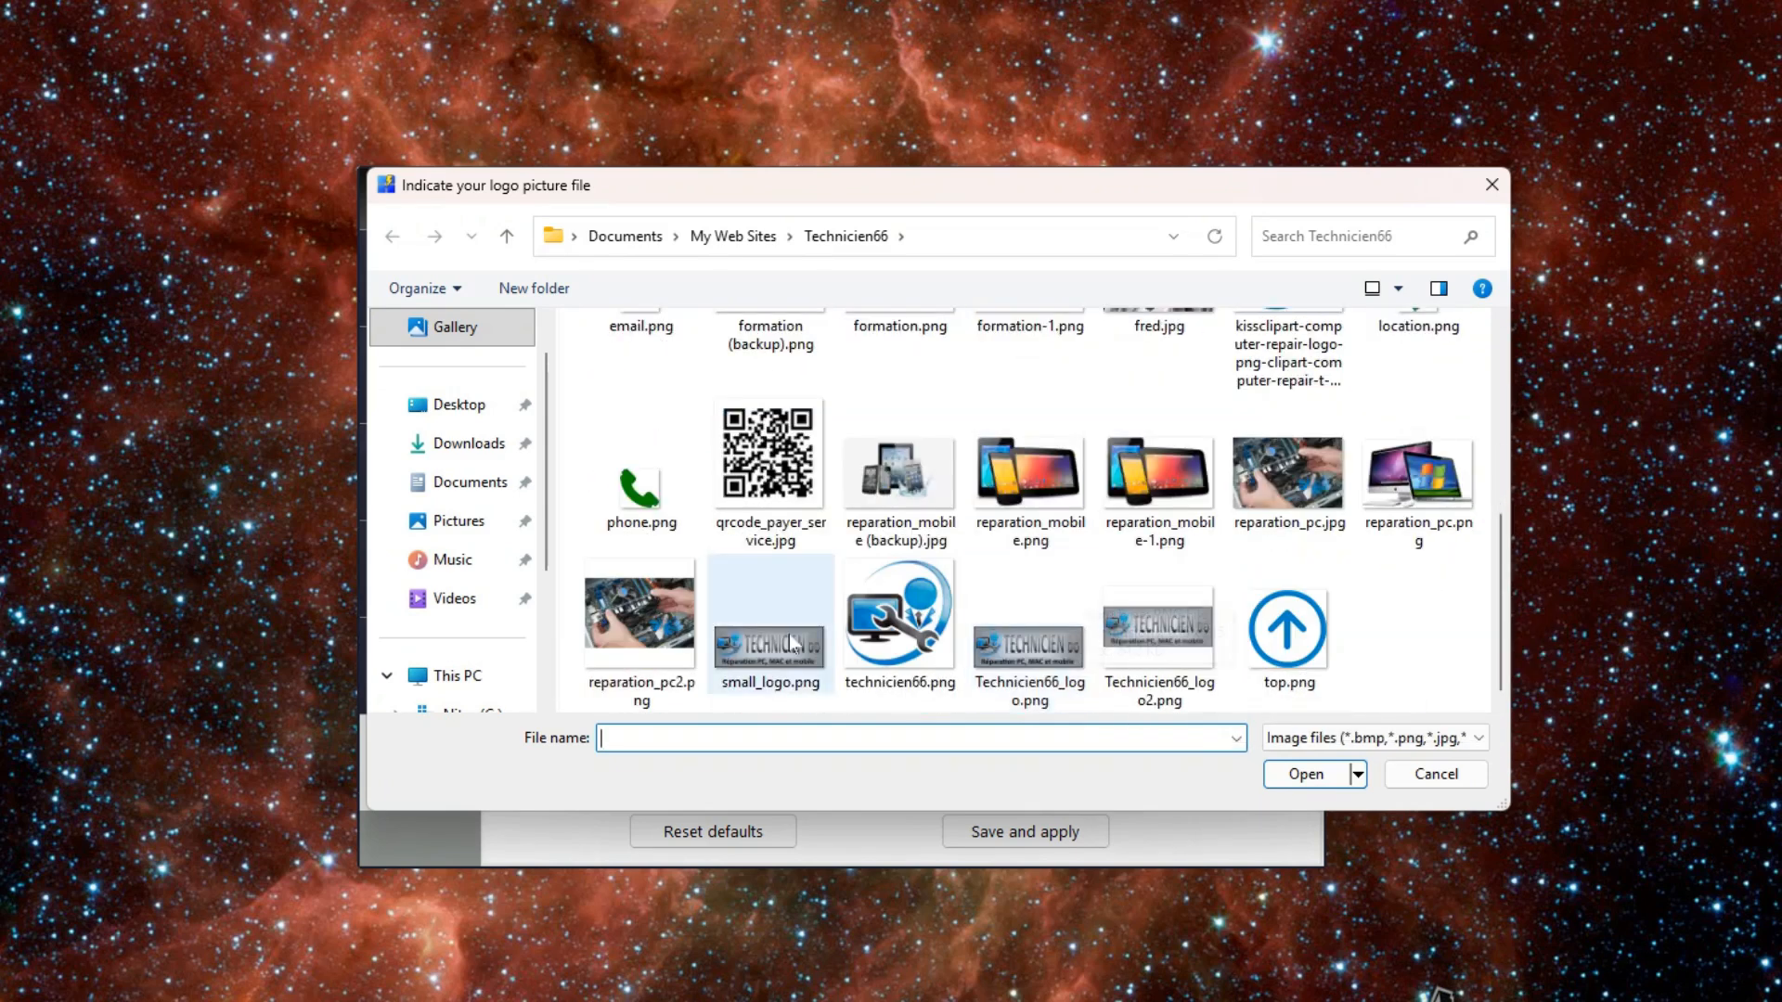
{"action": "double_click", "coordinate": [733, 650]}
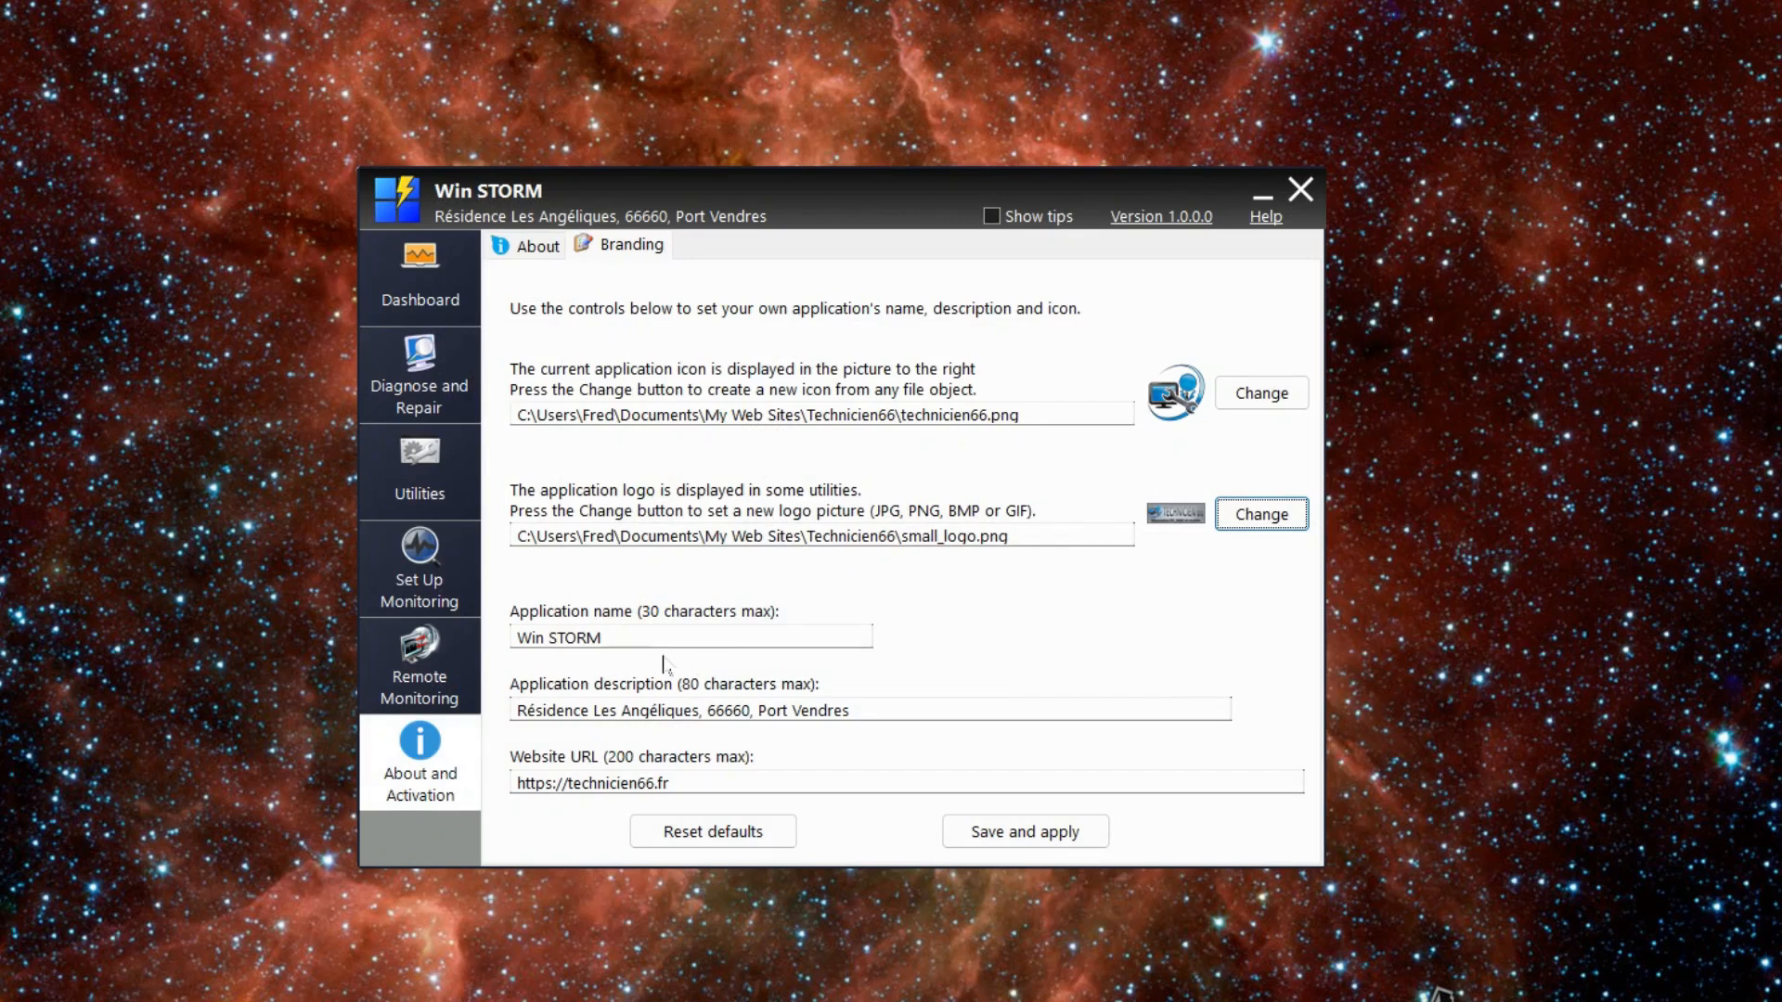
Step: Rename the application to 'Technicien 66 tool' and save and apply the branding
{"action": "left_click_drag", "start_coordinate": [652, 638], "coordinate": [516, 641]}
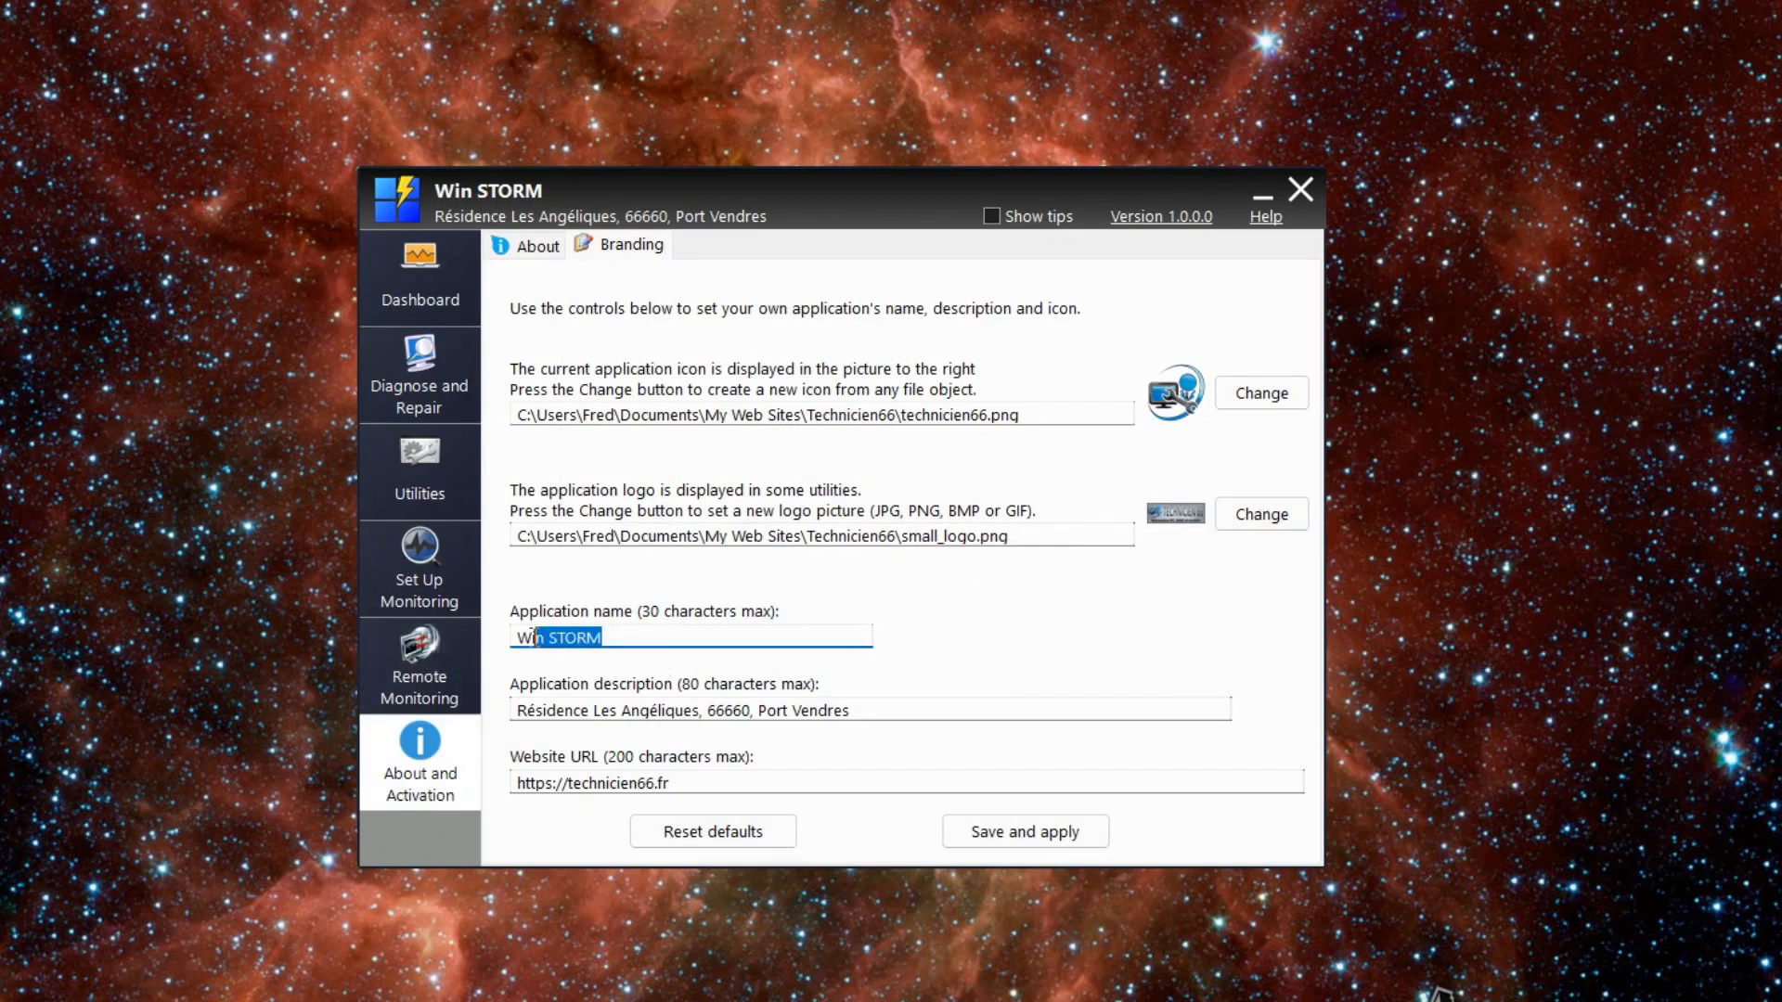
{"action": "key", "text": "BackSpace"}
{"action": "type", "text": "Technicien 66 tool"}
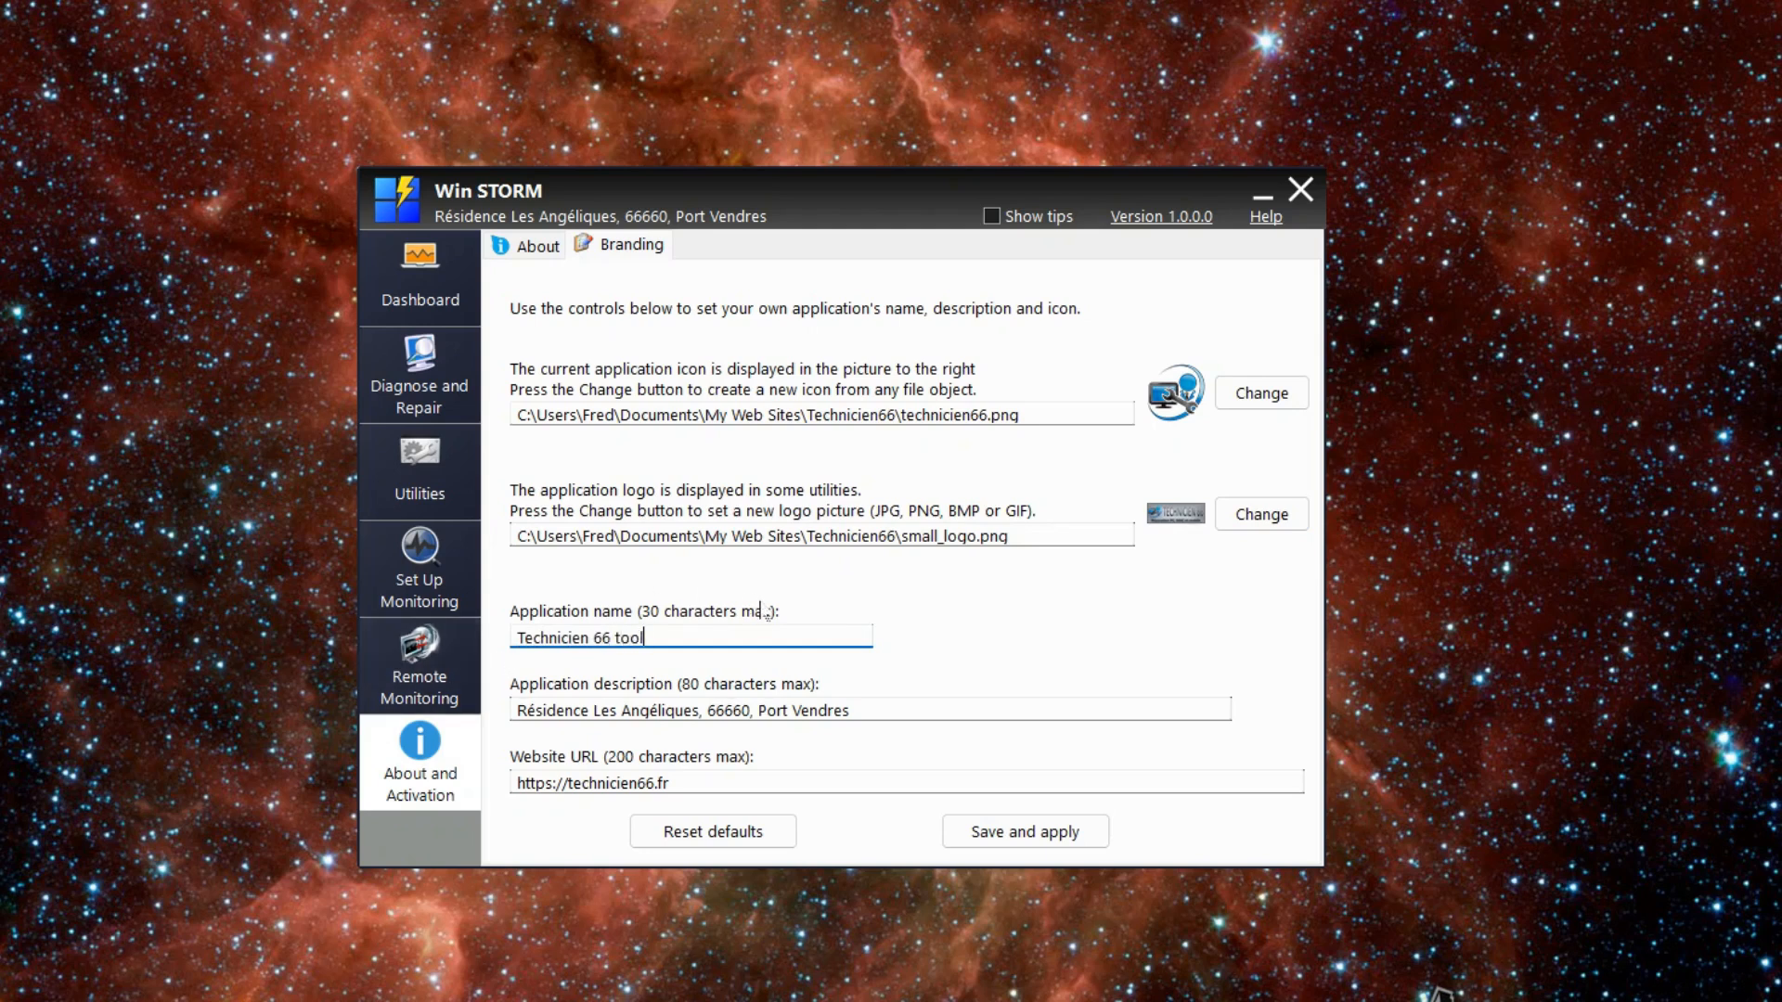
{"action": "left_click", "coordinate": [865, 710]}
{"action": "left_click_drag", "start_coordinate": [865, 709], "coordinate": [619, 710]}
{"action": "left_click", "coordinate": [787, 709]}
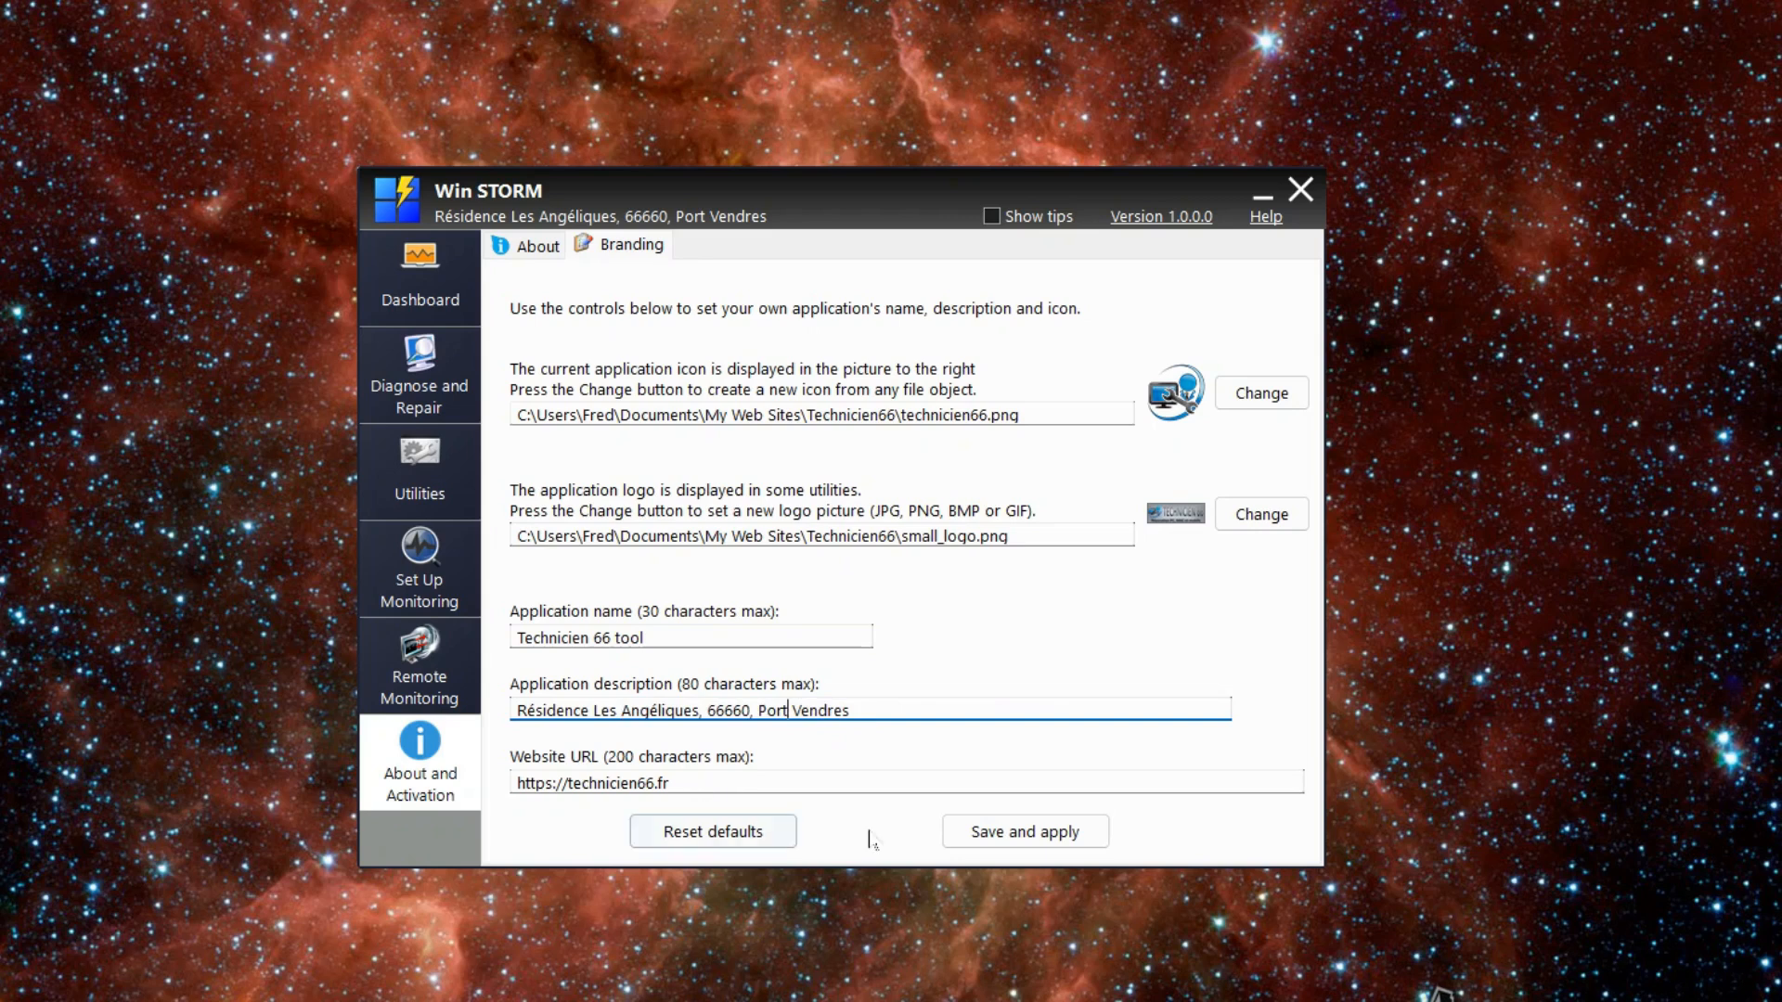
{"action": "left_click", "coordinate": [1021, 832]}
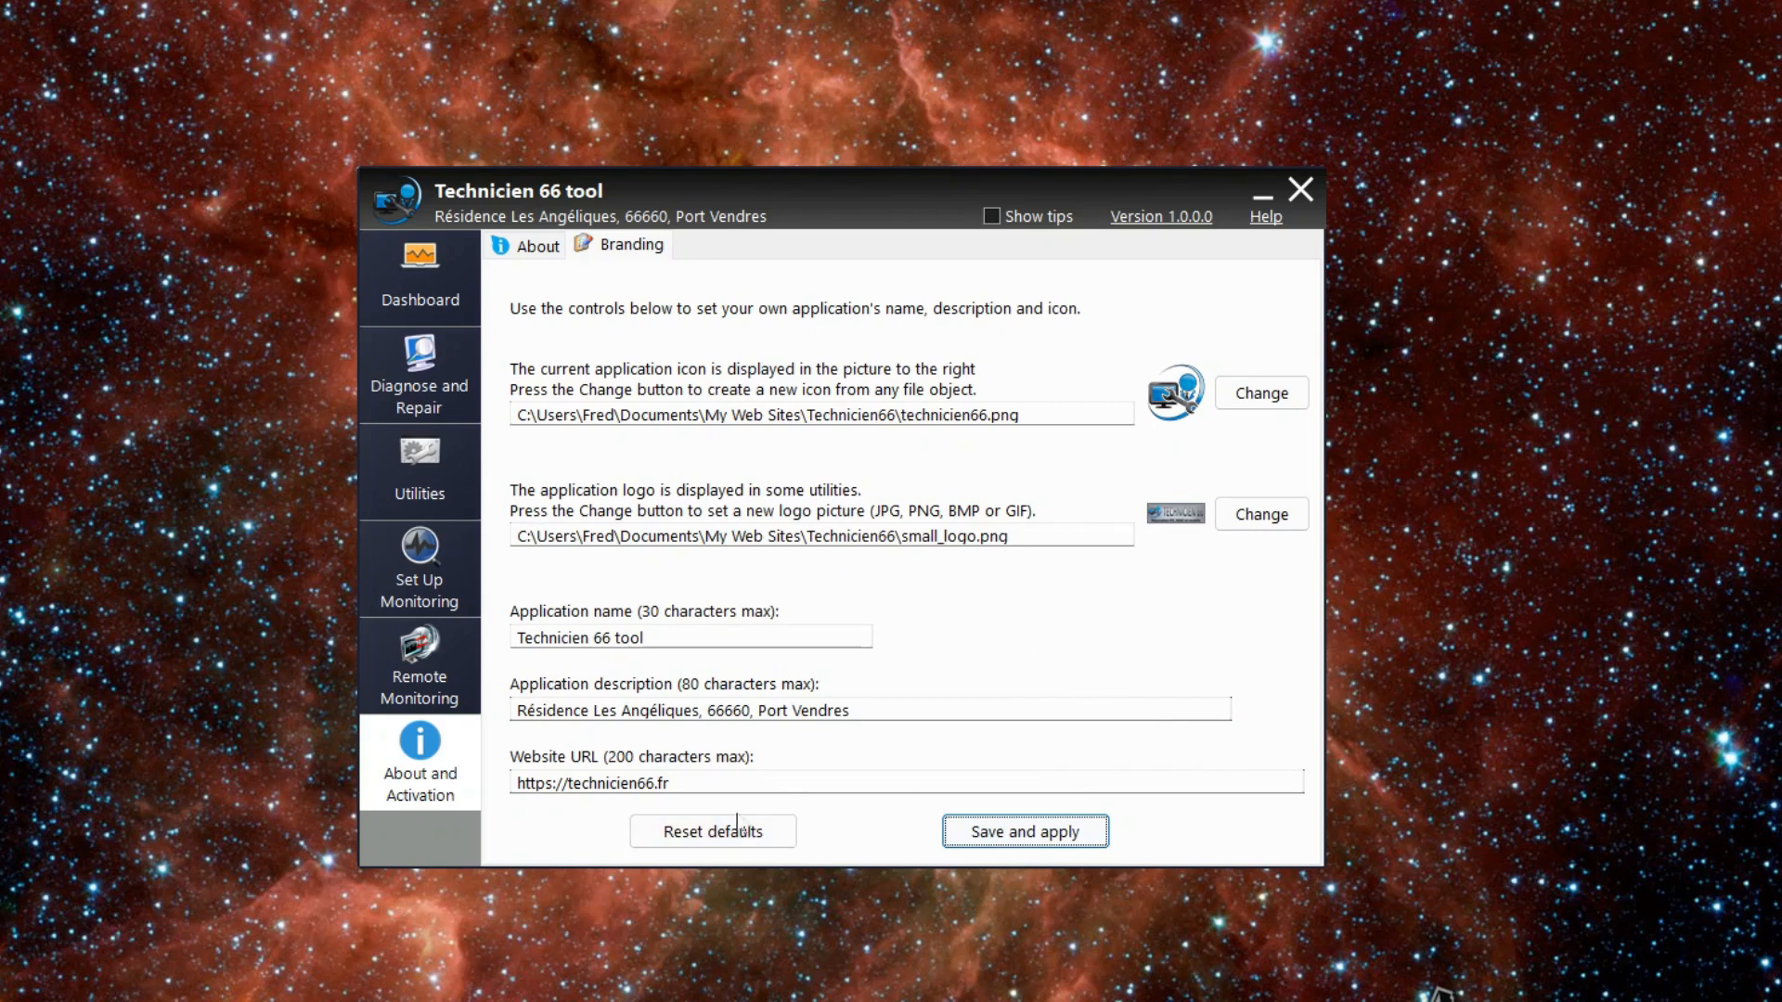
Step: Visit the Dashboard and Diagnose and Repair pages, ending on Utilities
{"action": "left_click", "coordinate": [433, 269]}
{"action": "left_click", "coordinate": [385, 401]}
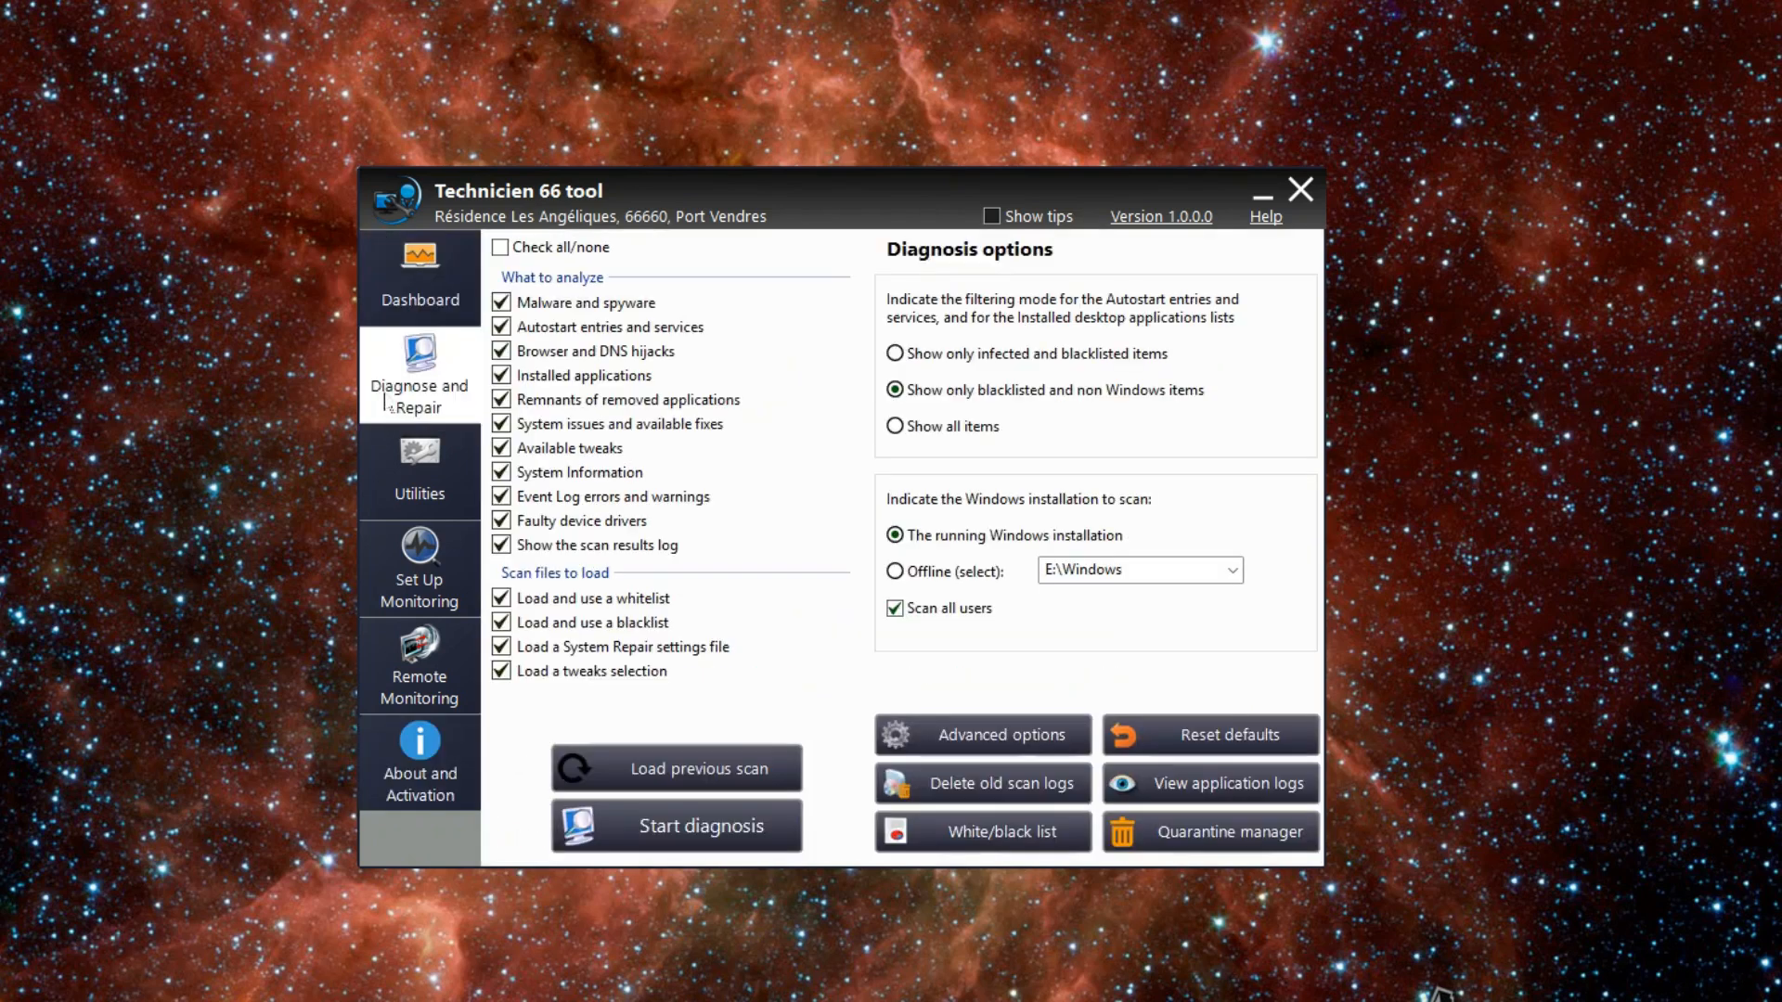
{"action": "left_click", "coordinate": [401, 515]}
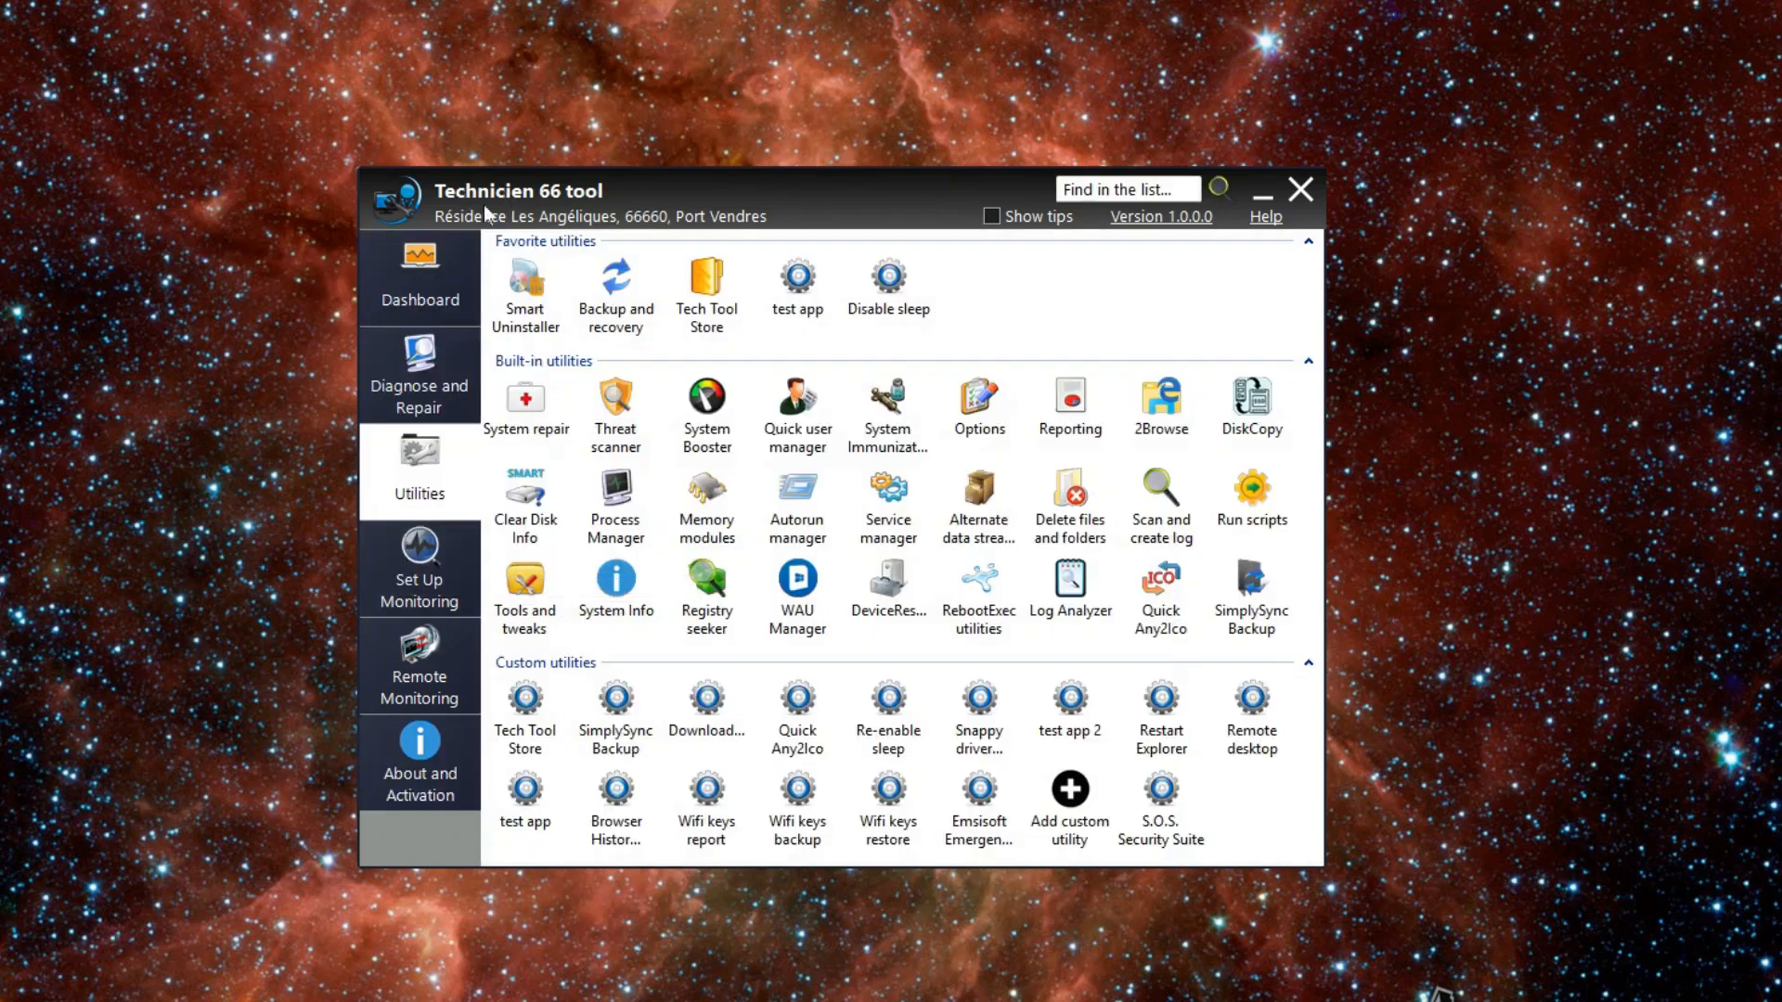